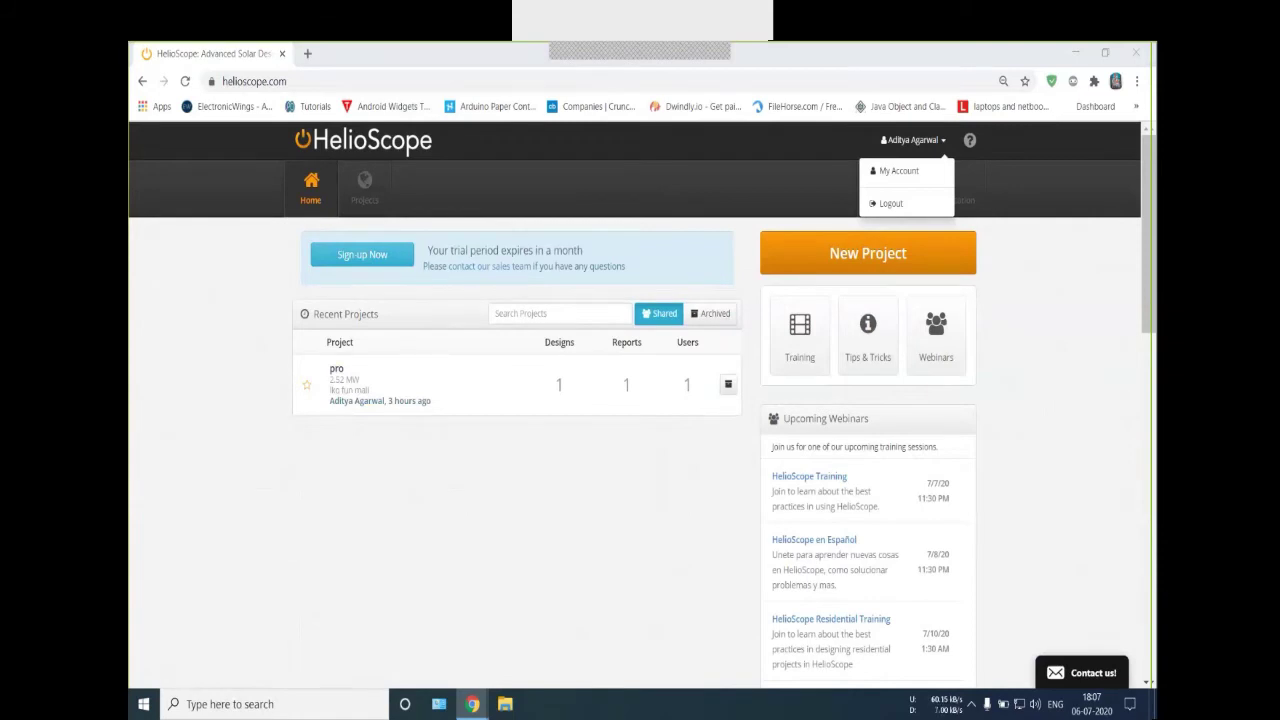
Look through the upcoming webinars and the webinar sign-up form, and cancel without registering
{"action": "left_click", "coordinate": [855, 199]}
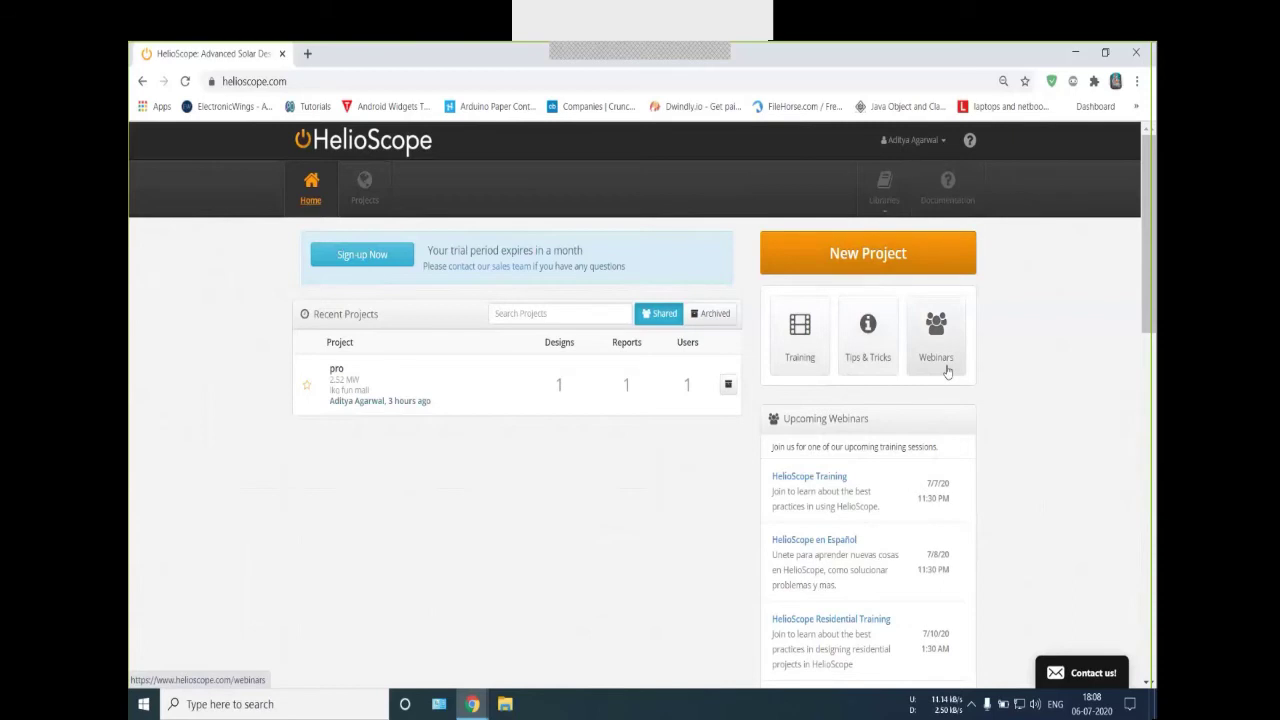
{"action": "scroll", "coordinate": [947, 371], "scroll_direction": "down", "scroll_amount": 2}
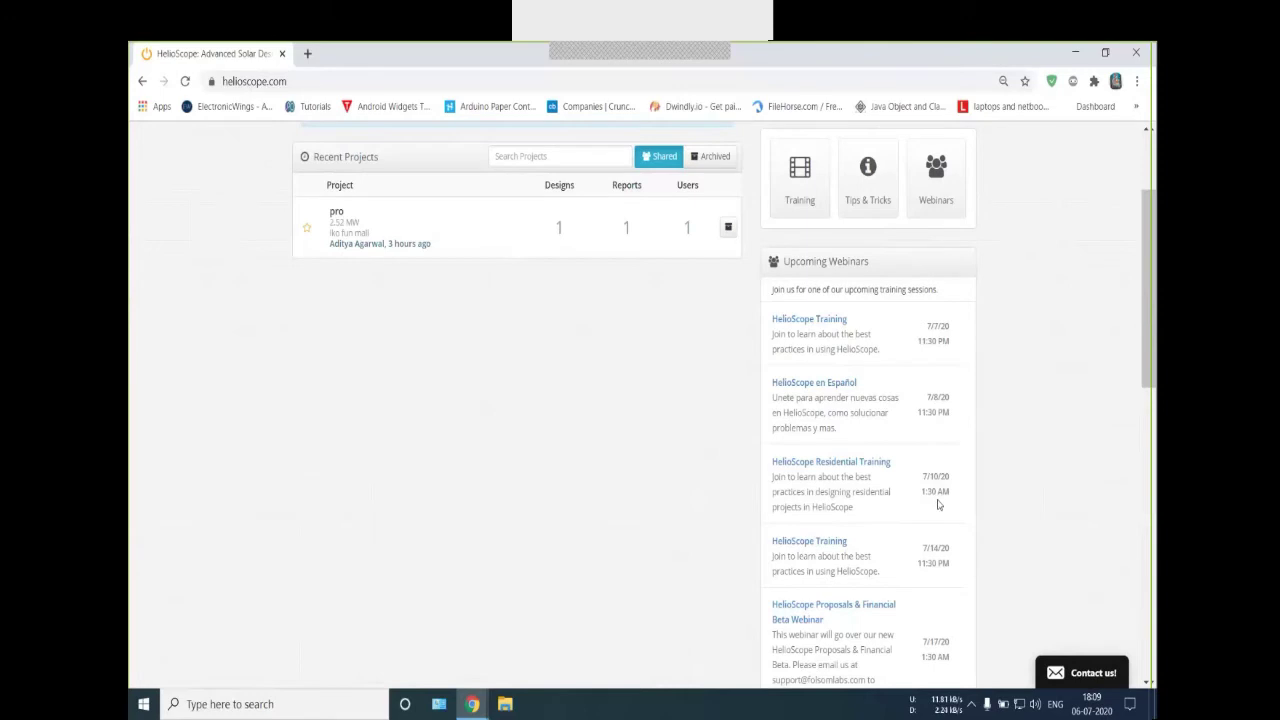
{"action": "scroll", "coordinate": [947, 493], "scroll_direction": "down", "scroll_amount": 2}
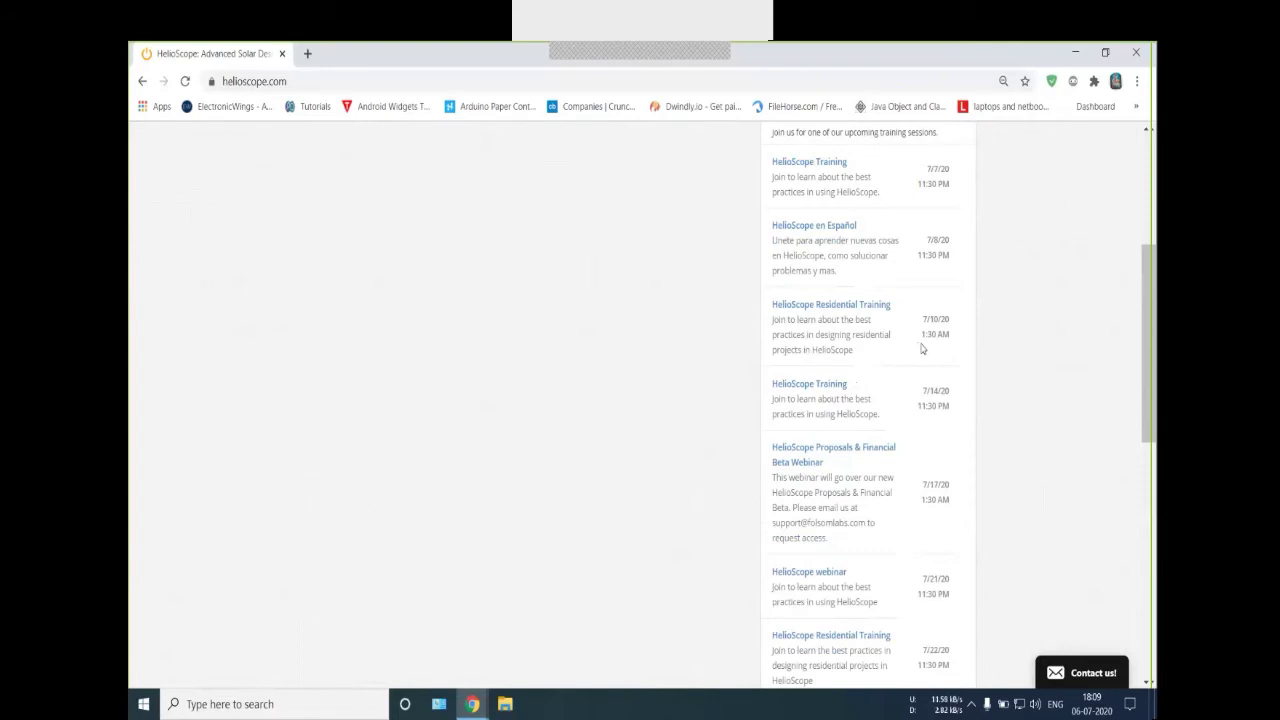
{"action": "scroll", "coordinate": [874, 369], "scroll_direction": "up", "scroll_amount": 4}
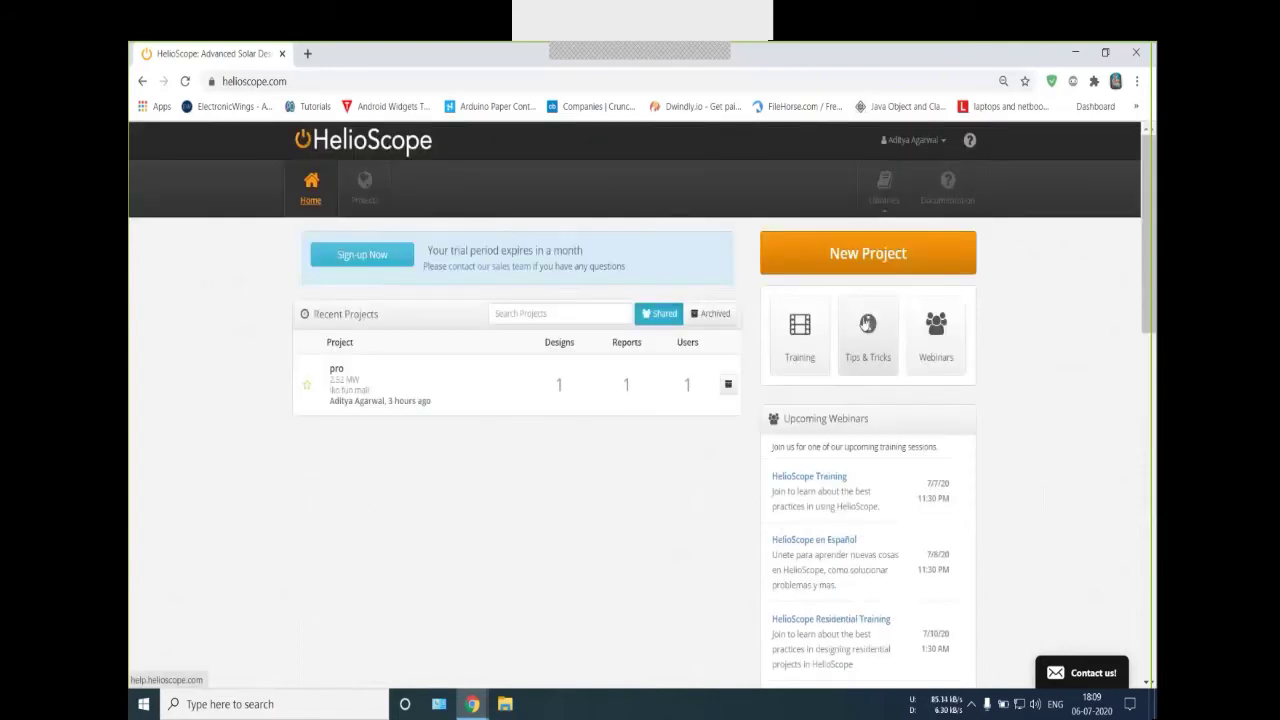
{"action": "left_click", "coordinate": [935, 343]}
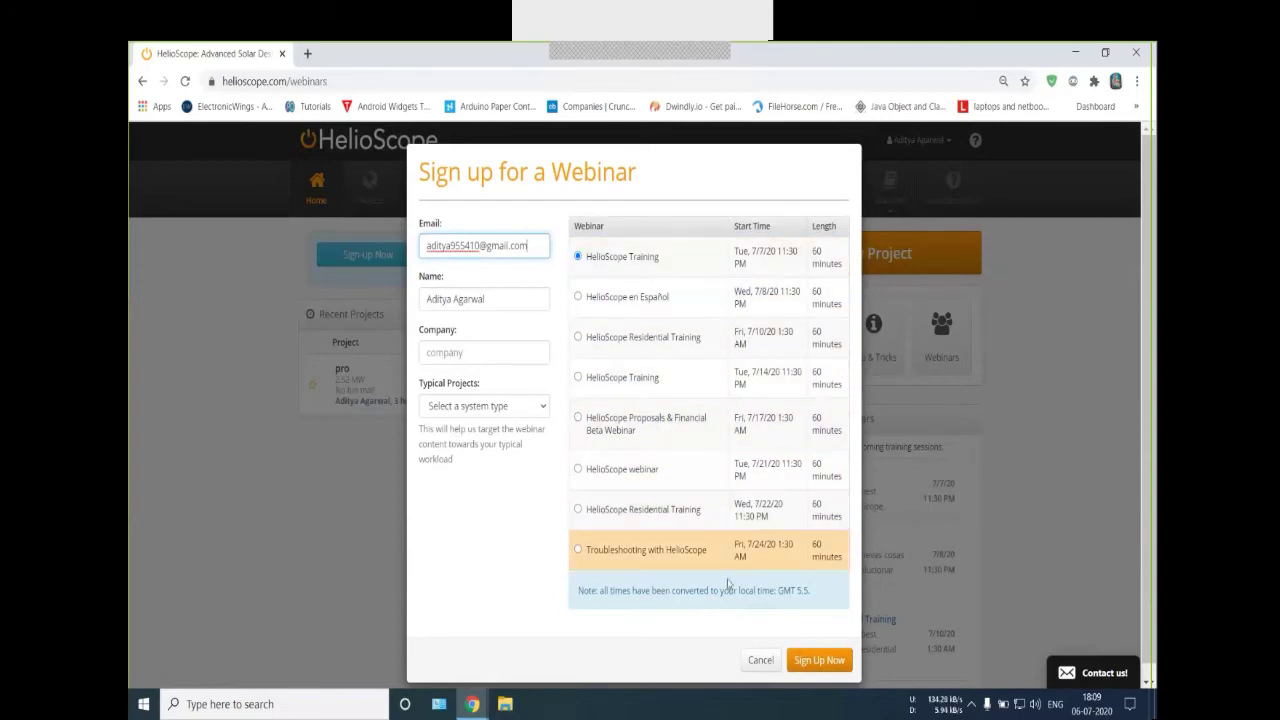
{"action": "left_click", "coordinate": [760, 660]}
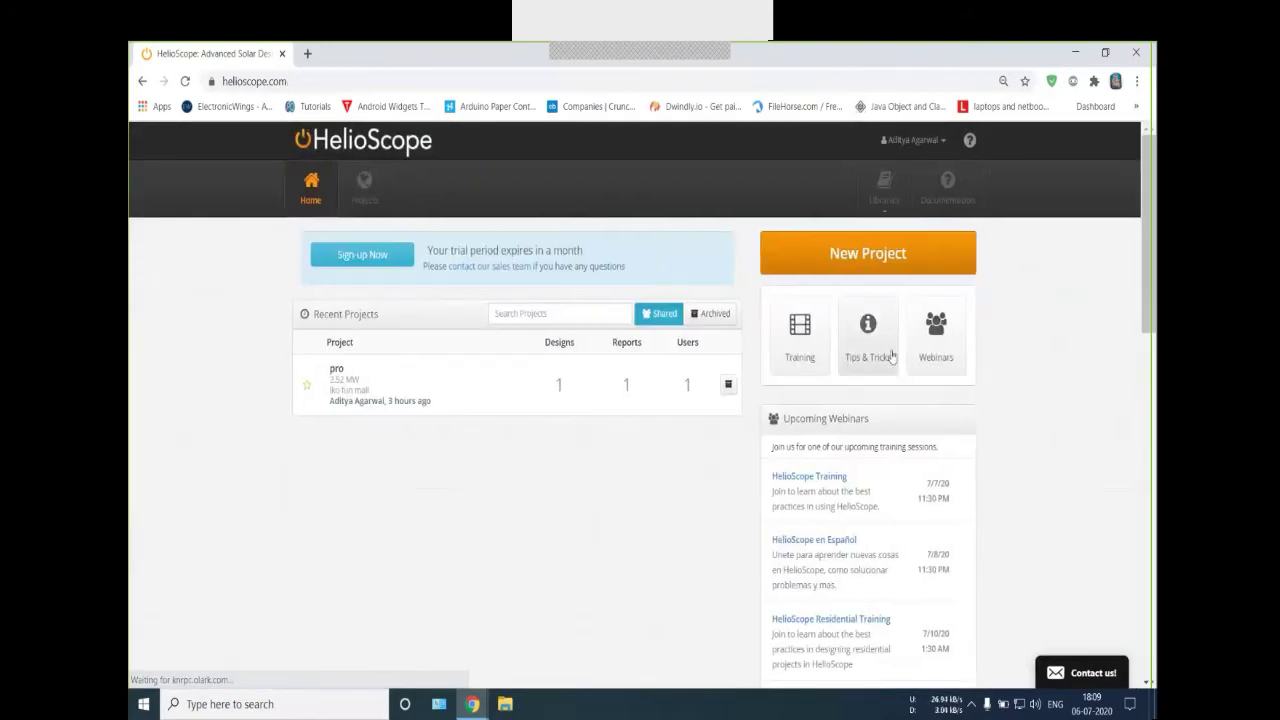
Open the training overview article, skim its steps and intro videos, and return to the HelioScope home page
{"action": "left_click", "coordinate": [800, 356]}
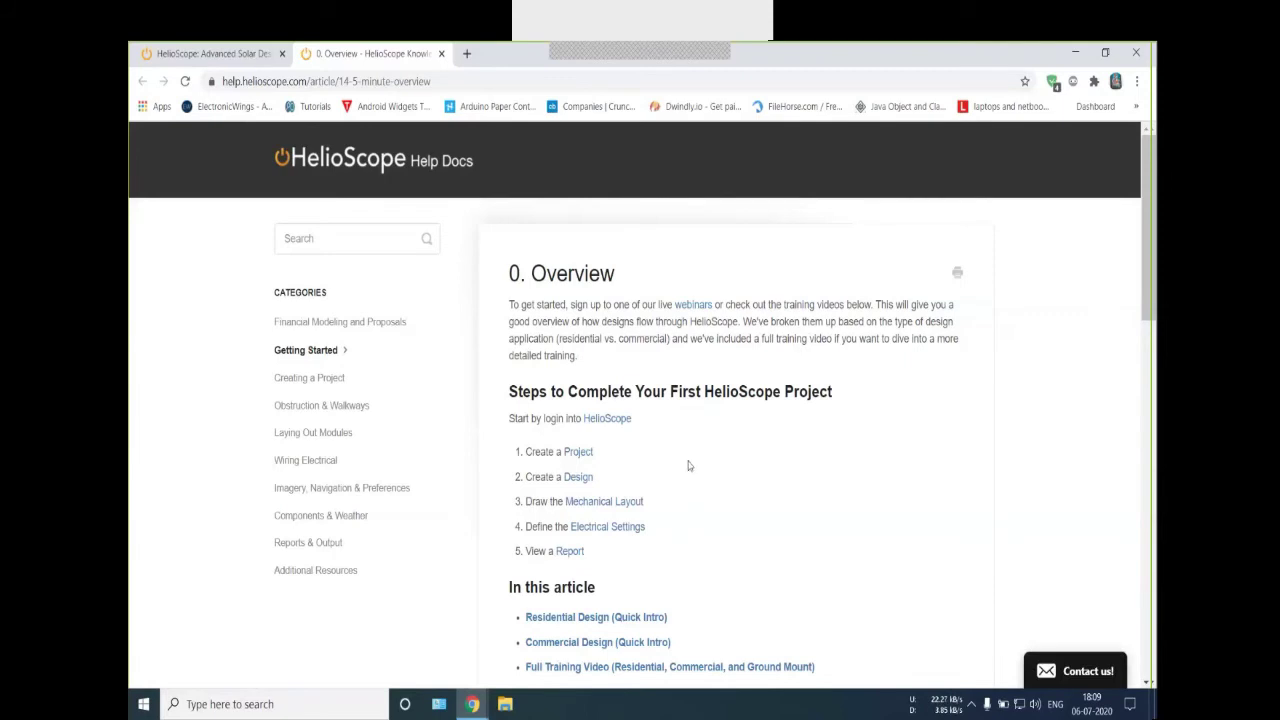
{"action": "scroll", "coordinate": [702, 462], "scroll_direction": "down", "scroll_amount": 3}
{"action": "scroll", "coordinate": [689, 517], "scroll_direction": "down", "scroll_amount": 1}
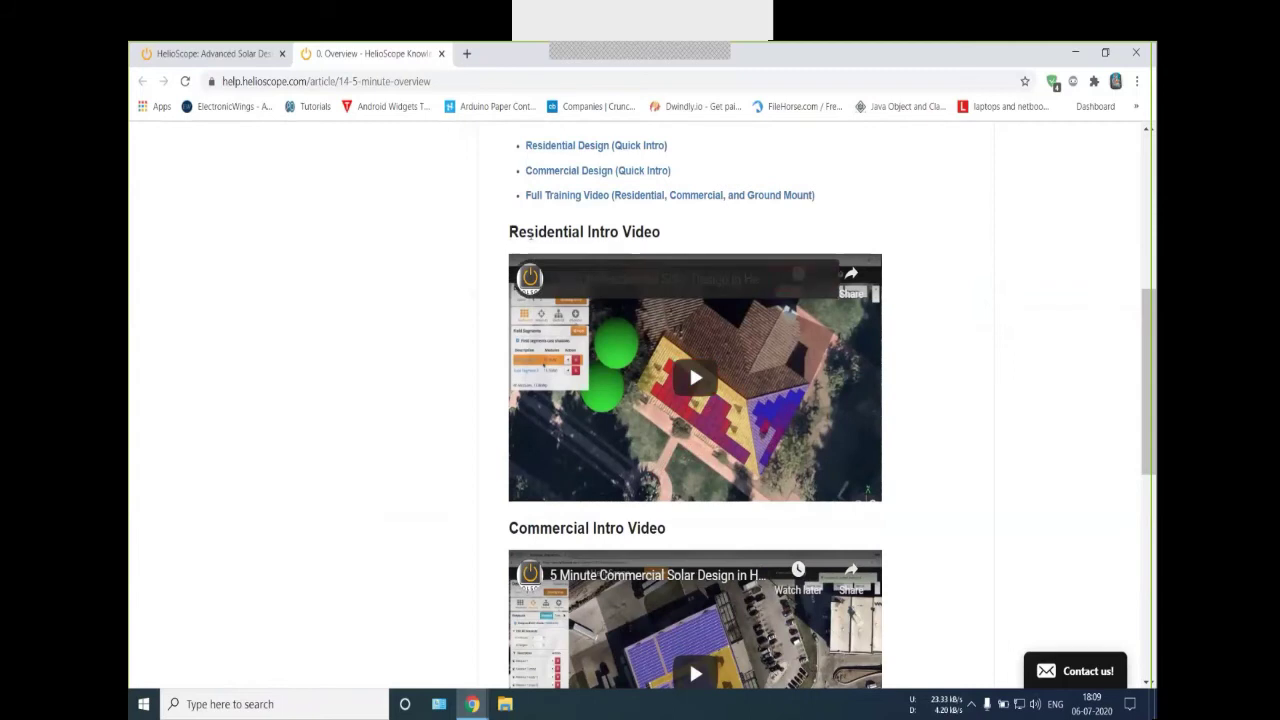
{"action": "scroll", "coordinate": [572, 265], "scroll_direction": "up", "scroll_amount": 4}
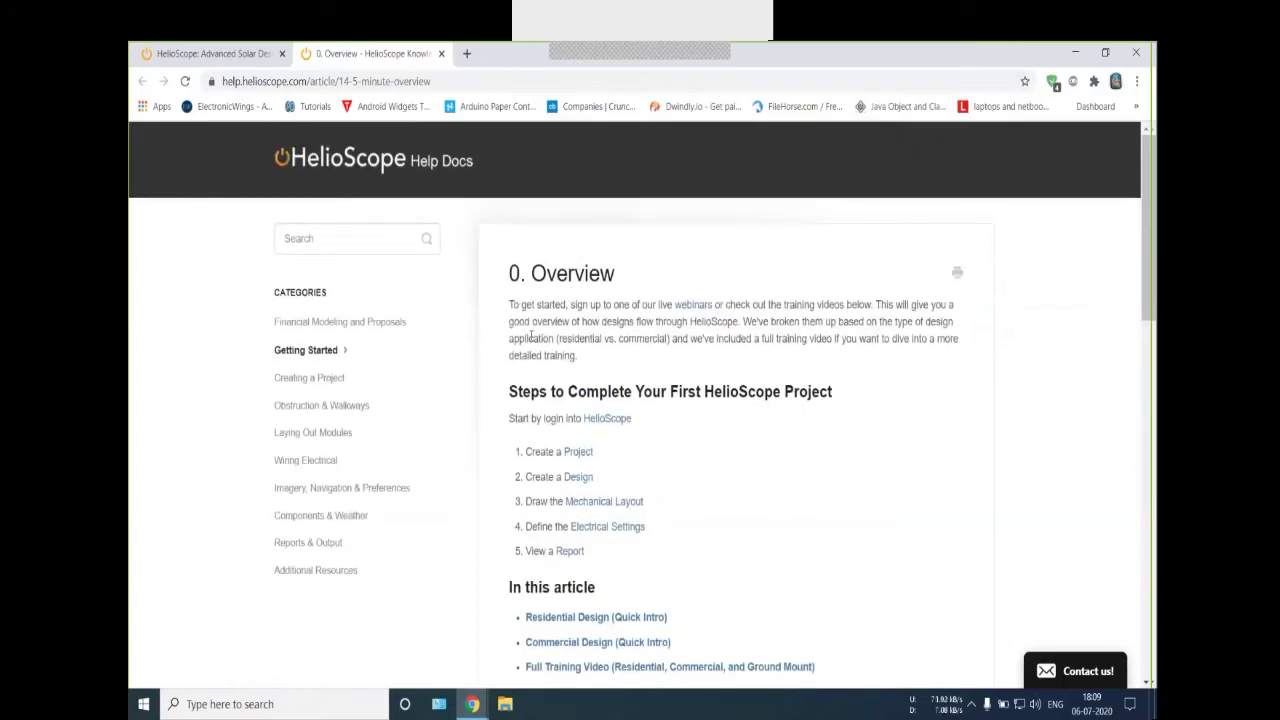
{"action": "left_click", "coordinate": [205, 53]}
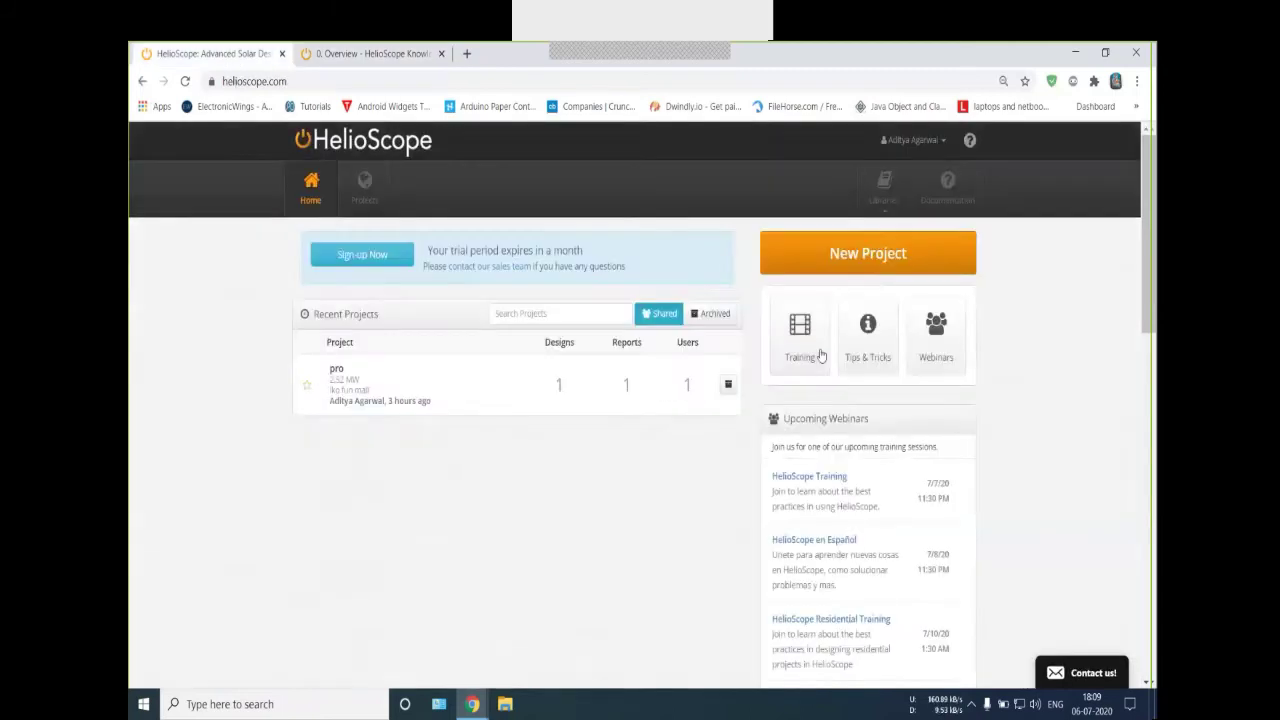
Go back to the training overview article and examine its first-project steps and the residential, commercial and full training videos
{"action": "left_click", "coordinate": [403, 60]}
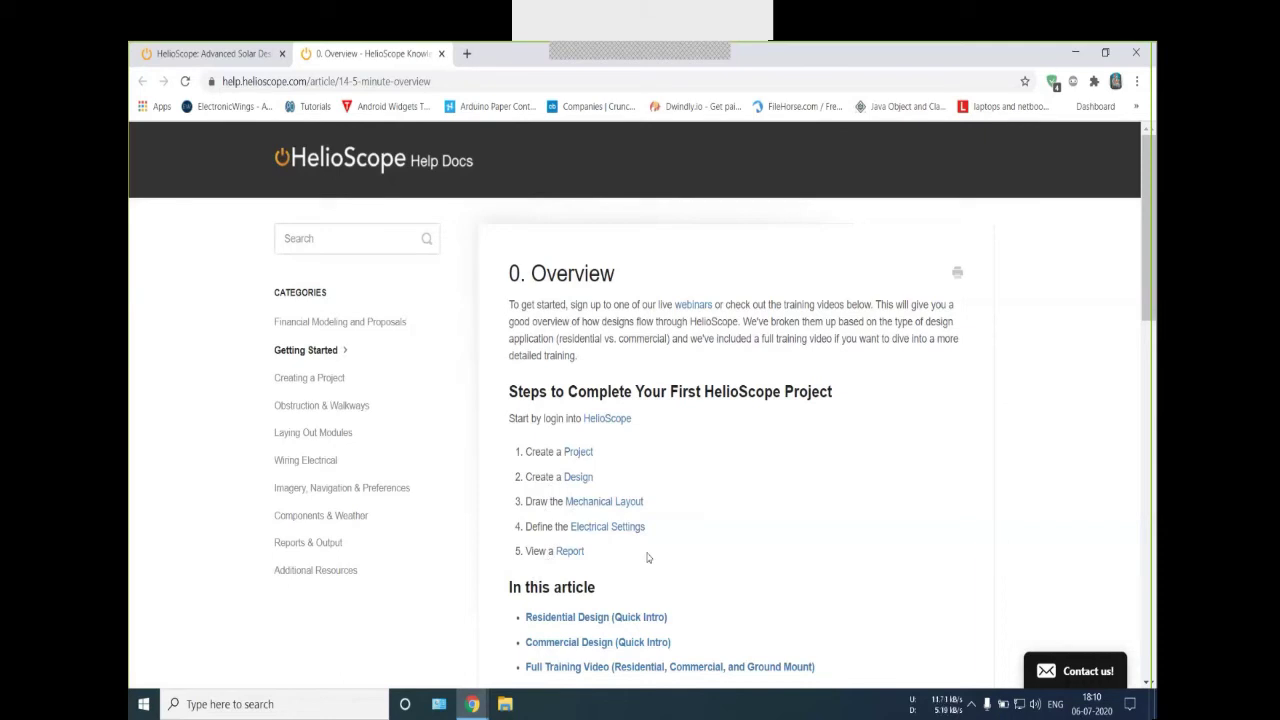
{"action": "scroll", "coordinate": [612, 521], "scroll_direction": "down", "scroll_amount": 1}
{"action": "scroll", "coordinate": [612, 521], "scroll_direction": "down", "scroll_amount": 3}
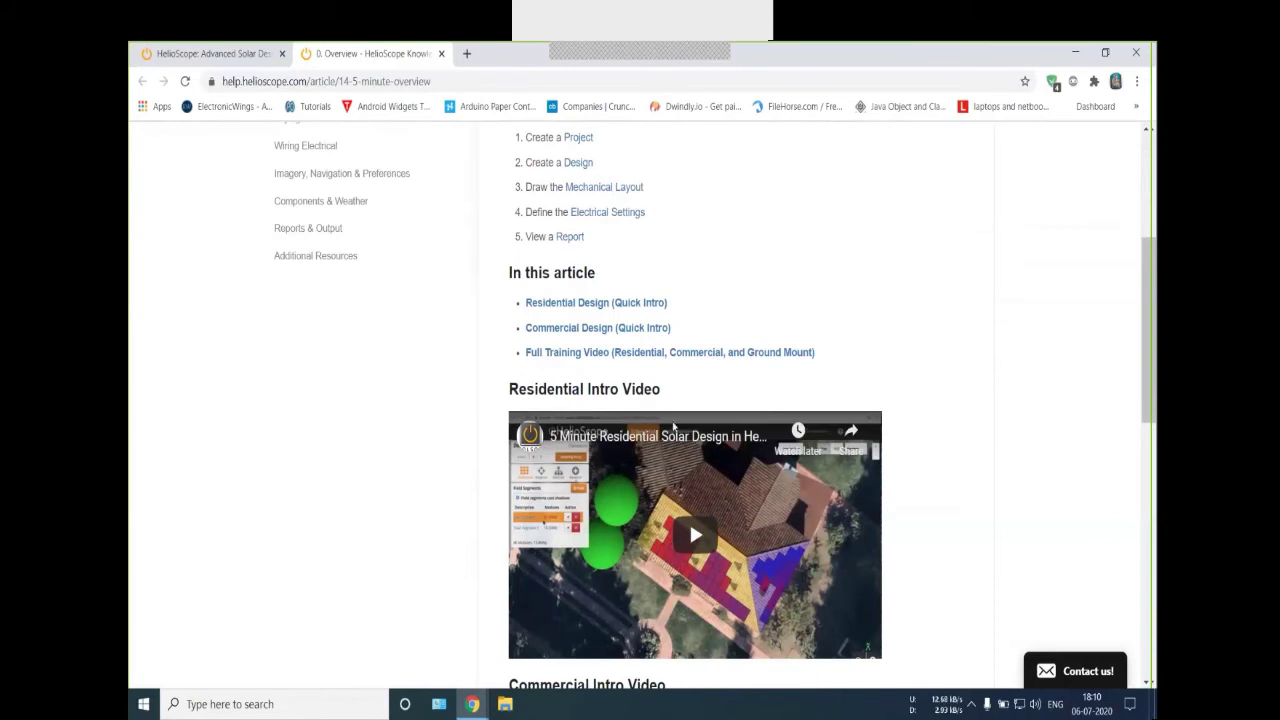
{"action": "scroll", "coordinate": [755, 550], "scroll_direction": "down", "scroll_amount": 2}
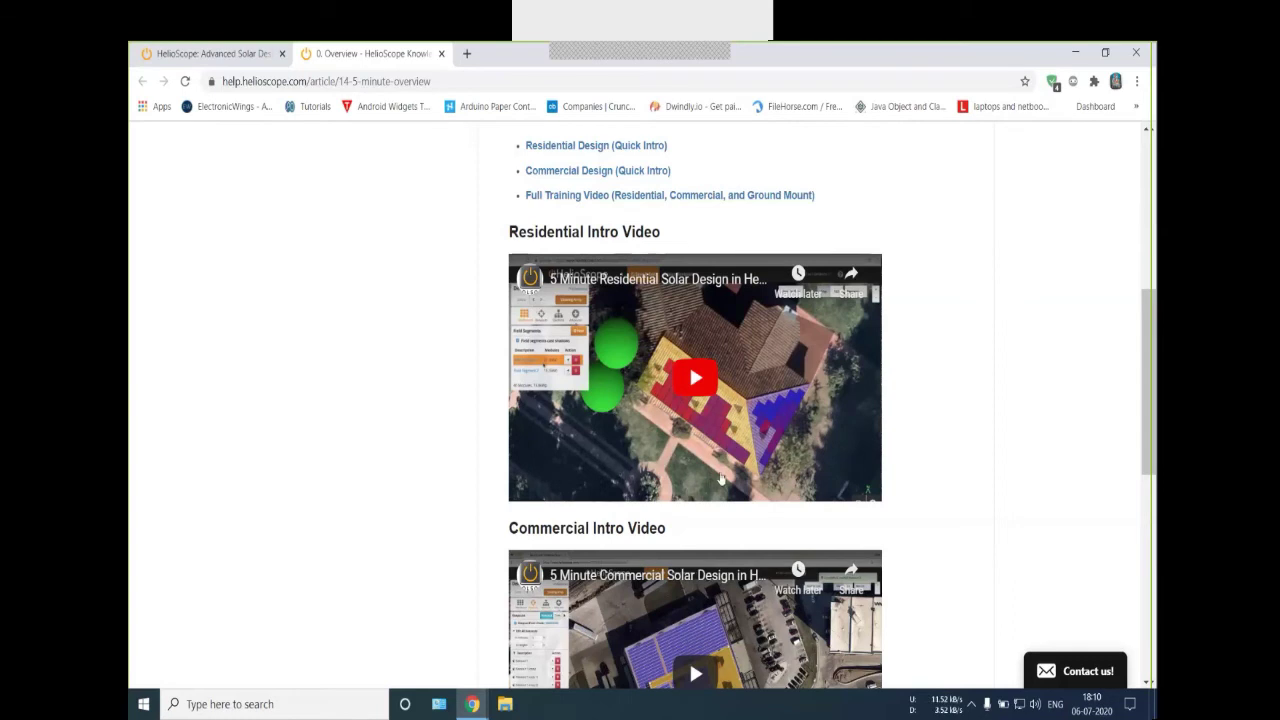
{"action": "scroll", "coordinate": [721, 479], "scroll_direction": "down", "scroll_amount": 1}
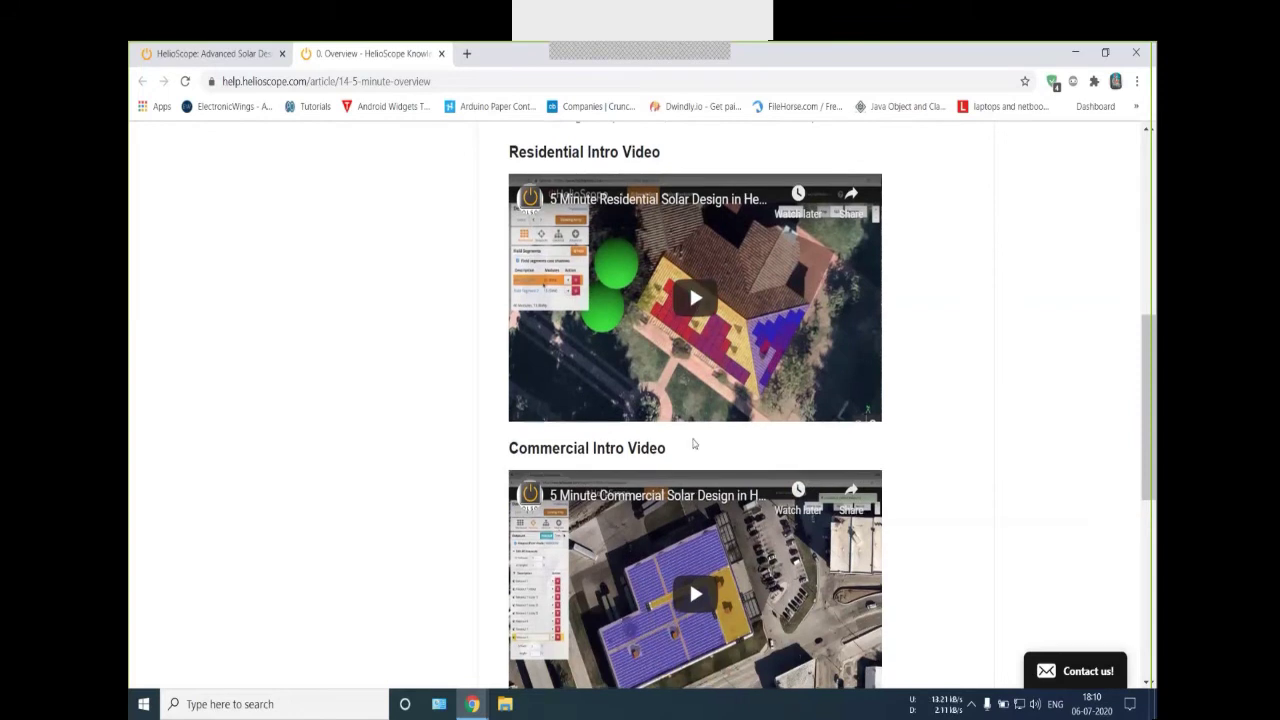
{"action": "scroll", "coordinate": [693, 443], "scroll_direction": "down", "scroll_amount": 1}
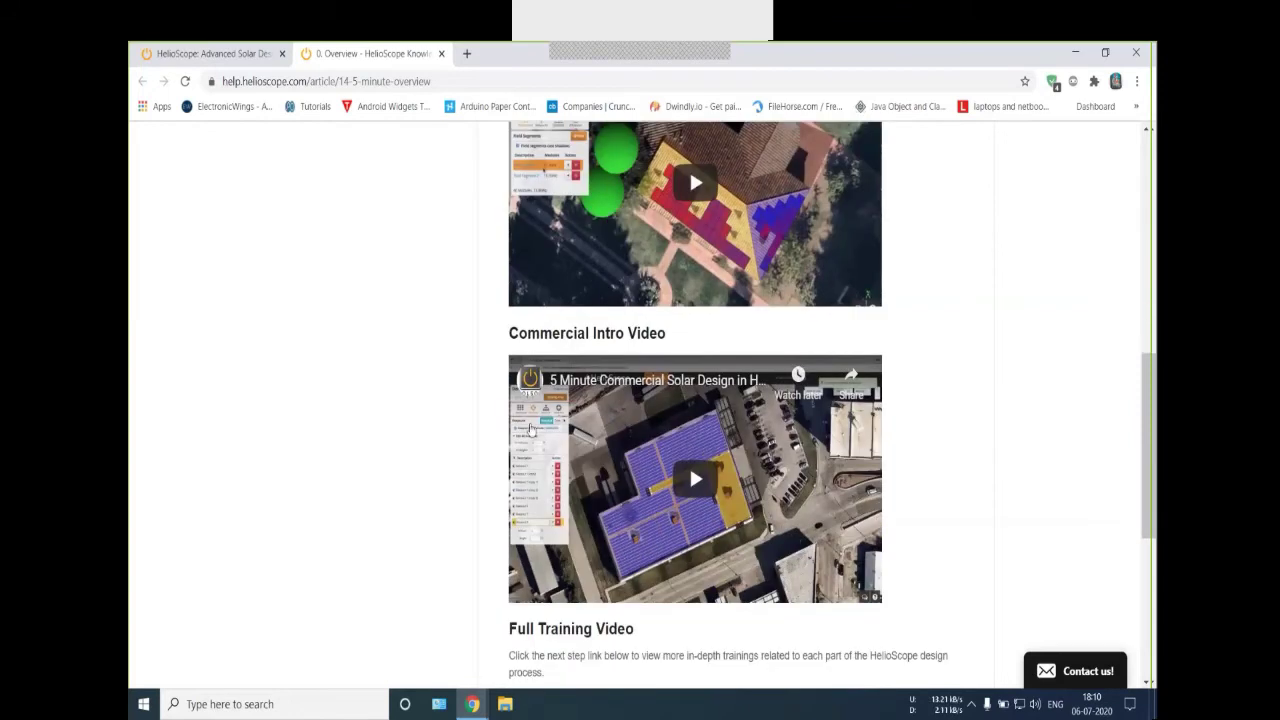
{"action": "scroll", "coordinate": [530, 428], "scroll_direction": "down", "scroll_amount": 1}
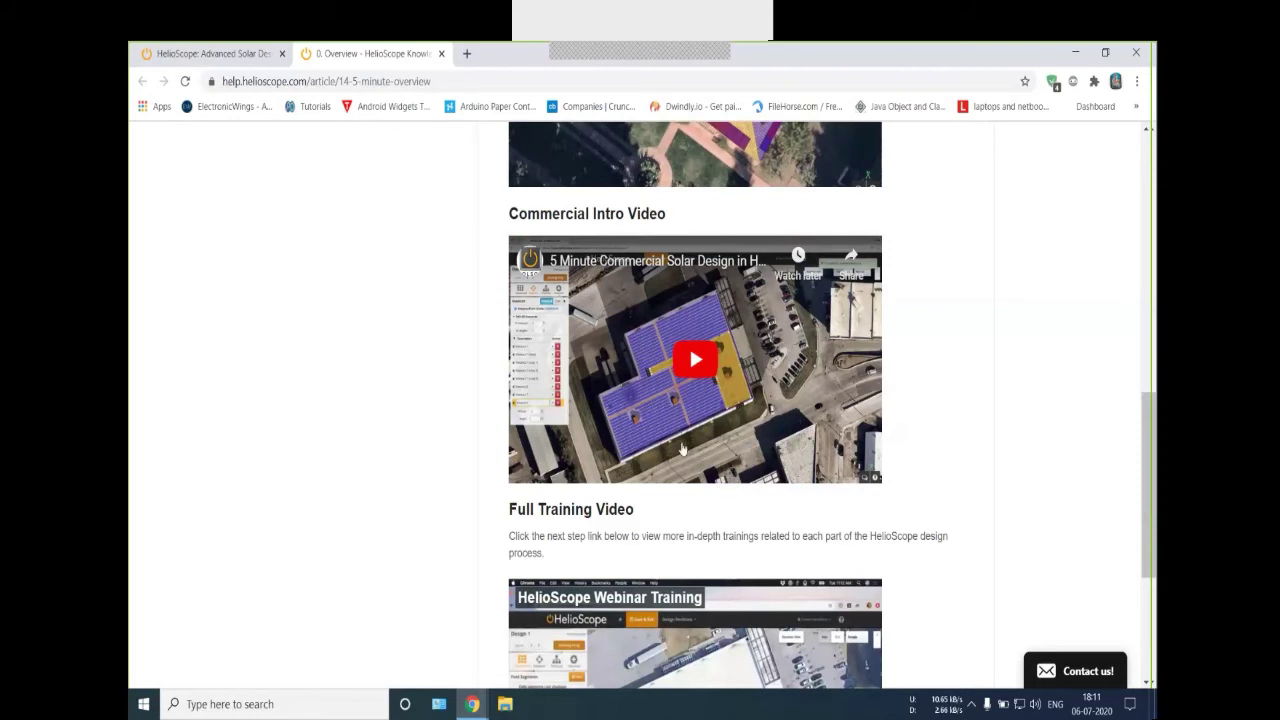
{"action": "scroll", "coordinate": [672, 428], "scroll_direction": "down", "scroll_amount": 2}
{"action": "scroll", "coordinate": [672, 428], "scroll_direction": "down", "scroll_amount": 1}
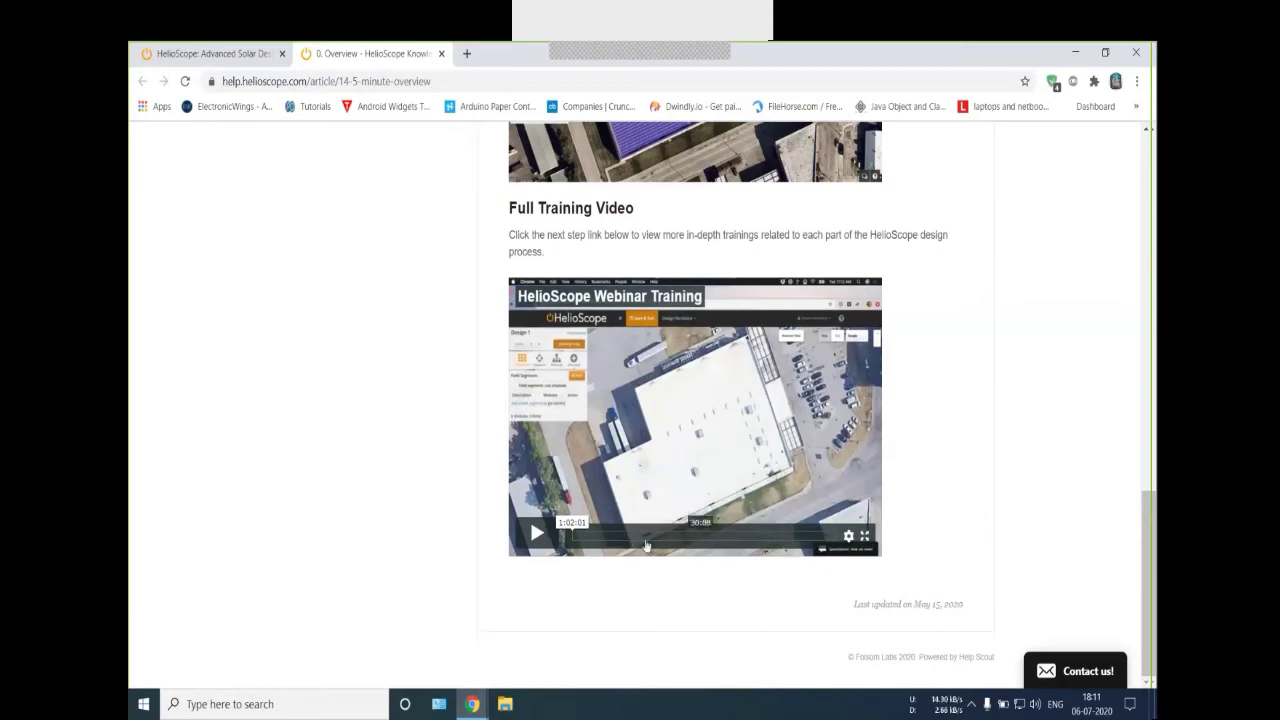
Play the full training video, skip ahead to about 16:20, and pause it
{"action": "left_click", "coordinate": [711, 540]}
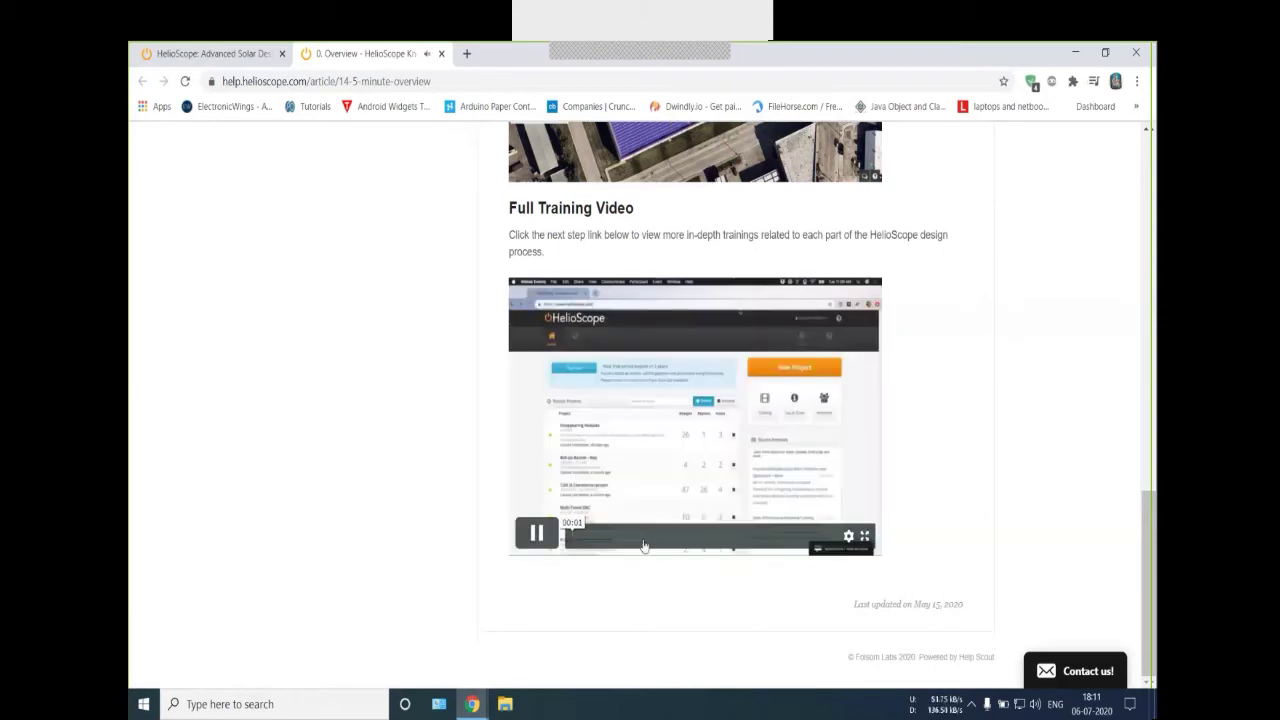
{"action": "left_click", "coordinate": [644, 540]}
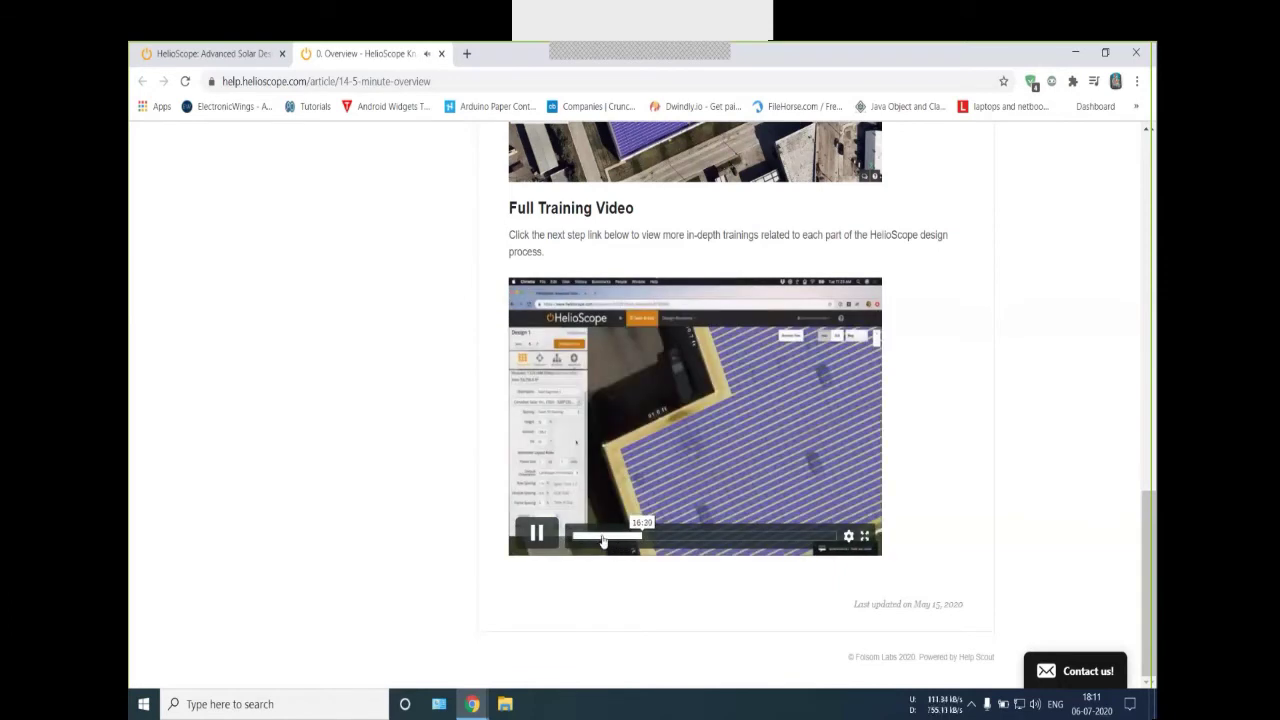
{"action": "left_click", "coordinate": [538, 534]}
Open the Project Profiles article in the Creating a Project help category and read through its instructions on using profiles
{"action": "scroll", "coordinate": [795, 495], "scroll_direction": "up", "scroll_amount": 15}
{"action": "scroll", "coordinate": [801, 487], "scroll_direction": "up", "scroll_amount": 2}
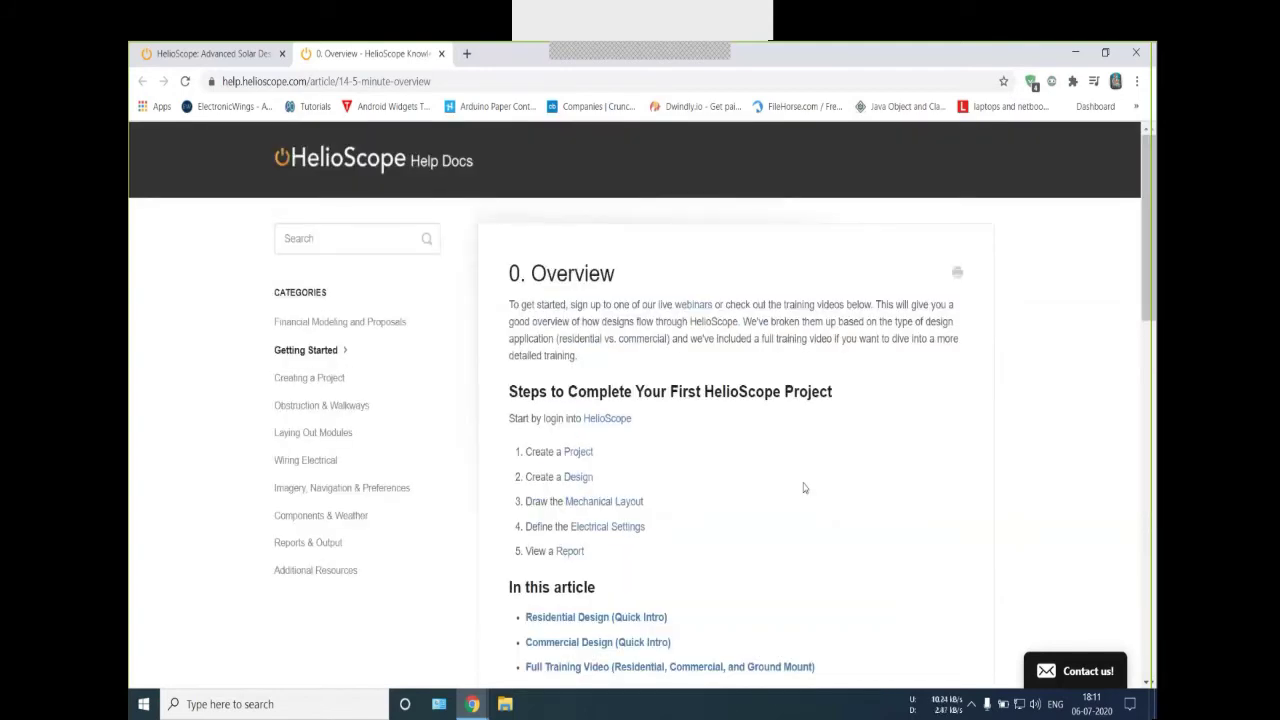
{"action": "left_click", "coordinate": [316, 379]}
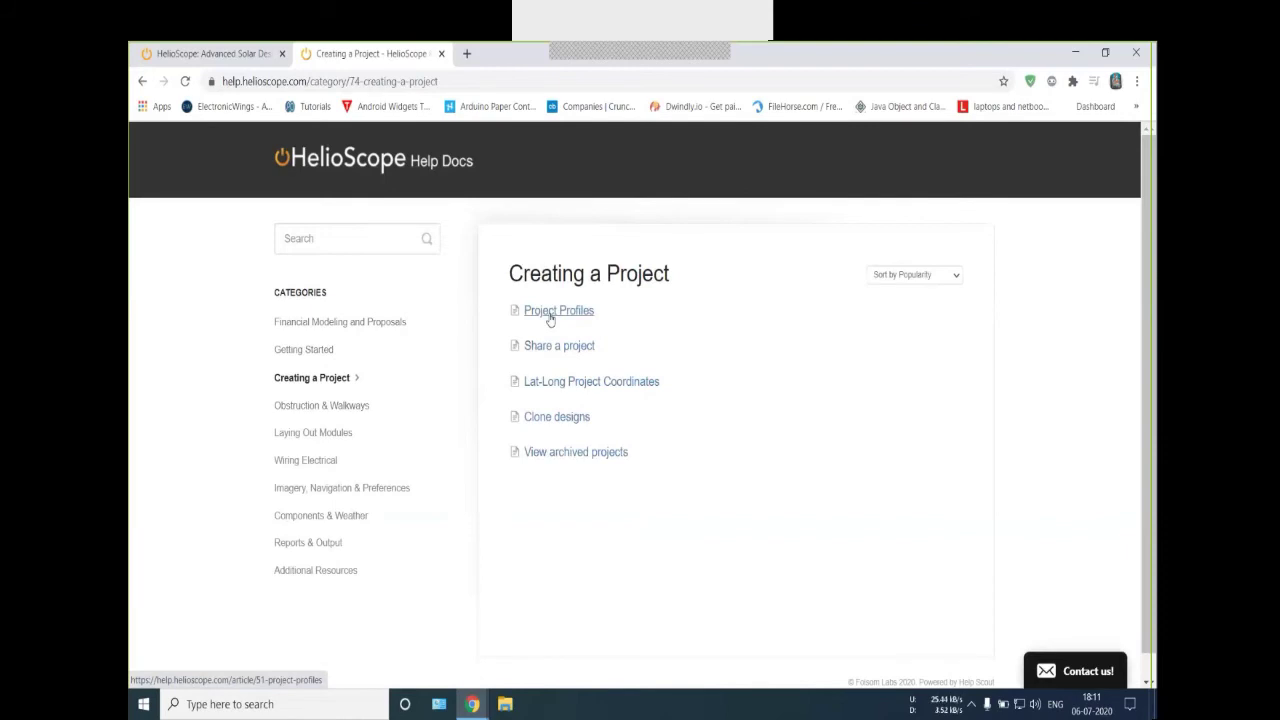
{"action": "left_click", "coordinate": [551, 316]}
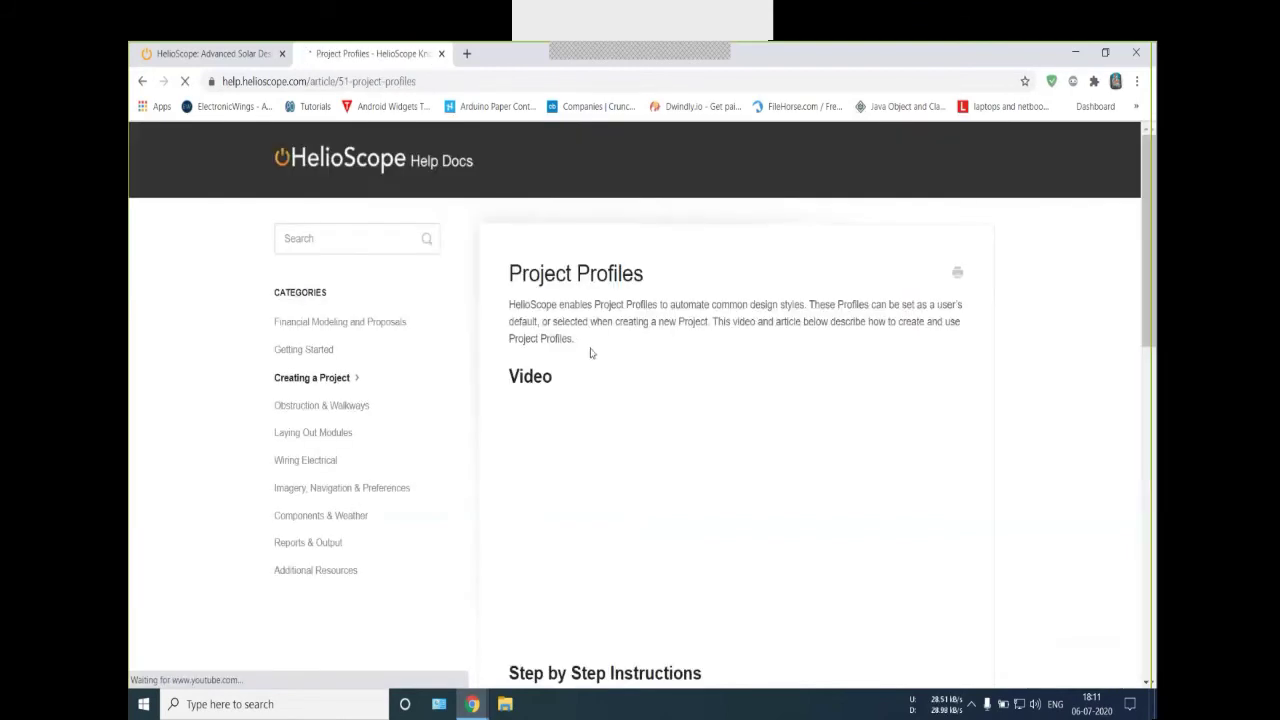
{"action": "scroll", "coordinate": [595, 357], "scroll_direction": "down", "scroll_amount": 5}
{"action": "scroll", "coordinate": [597, 357], "scroll_direction": "up", "scroll_amount": 4}
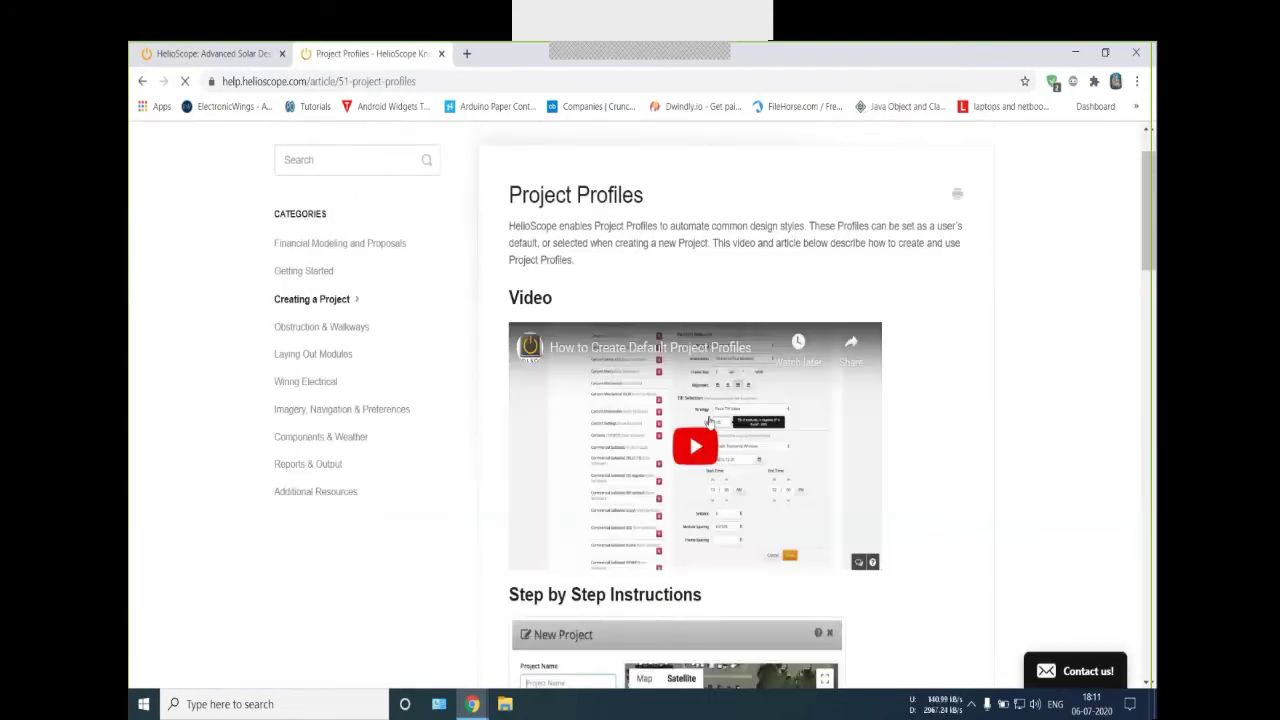
{"action": "scroll", "coordinate": [708, 421], "scroll_direction": "down", "scroll_amount": 5}
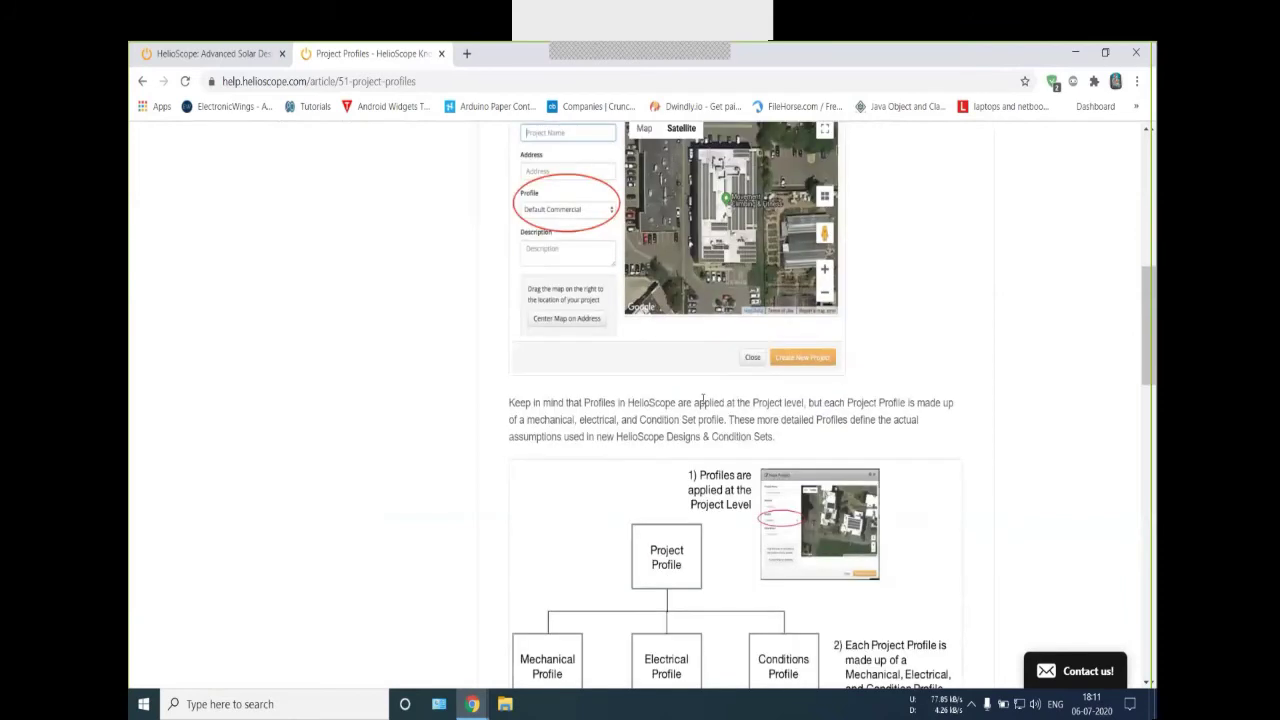
{"action": "scroll", "coordinate": [703, 400], "scroll_direction": "down", "scroll_amount": 3}
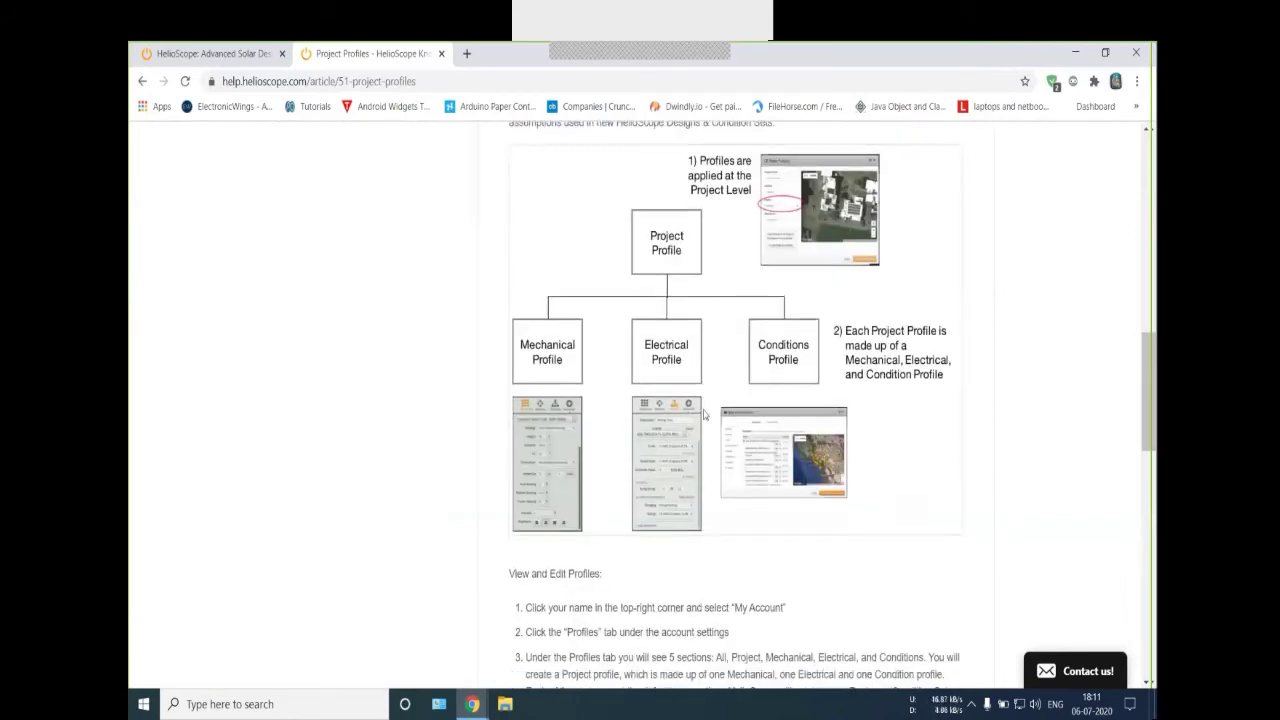
{"action": "scroll", "coordinate": [704, 413], "scroll_direction": "down", "scroll_amount": 9}
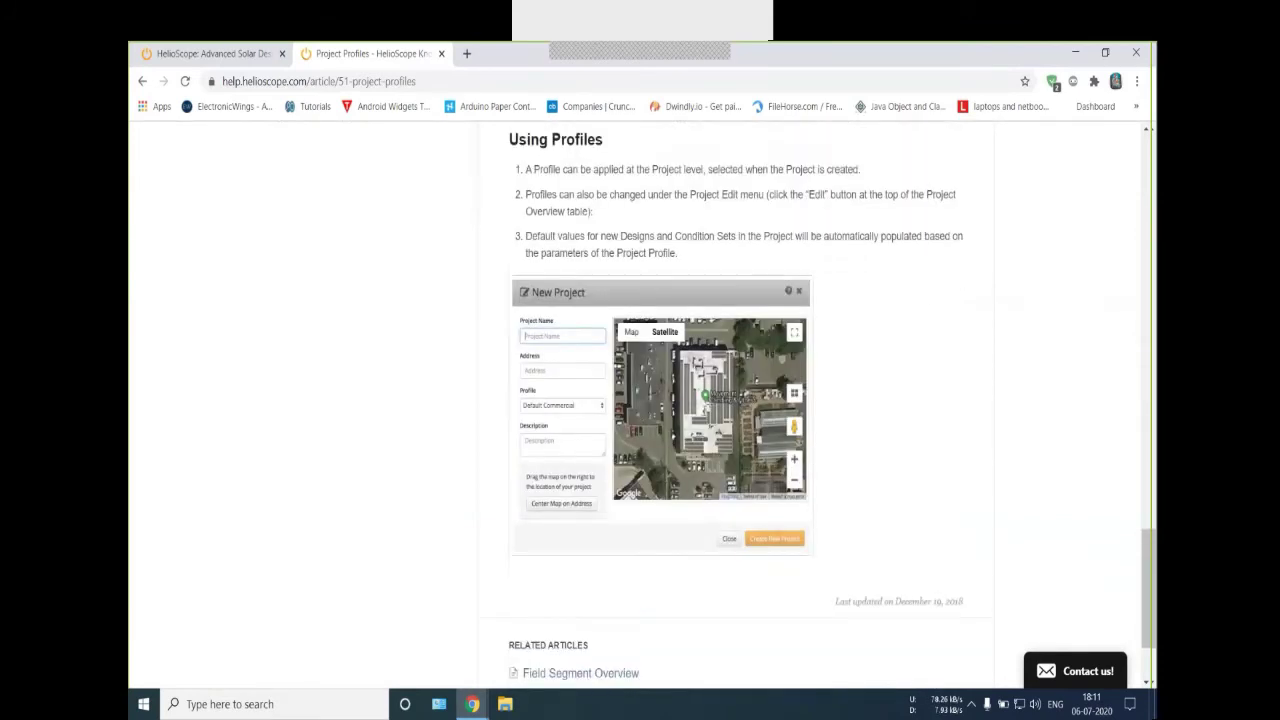
{"action": "scroll", "coordinate": [703, 415], "scroll_direction": "down", "scroll_amount": 1}
{"action": "scroll", "coordinate": [704, 418], "scroll_direction": "up", "scroll_amount": 12}
{"action": "scroll", "coordinate": [506, 441], "scroll_direction": "up", "scroll_amount": 2}
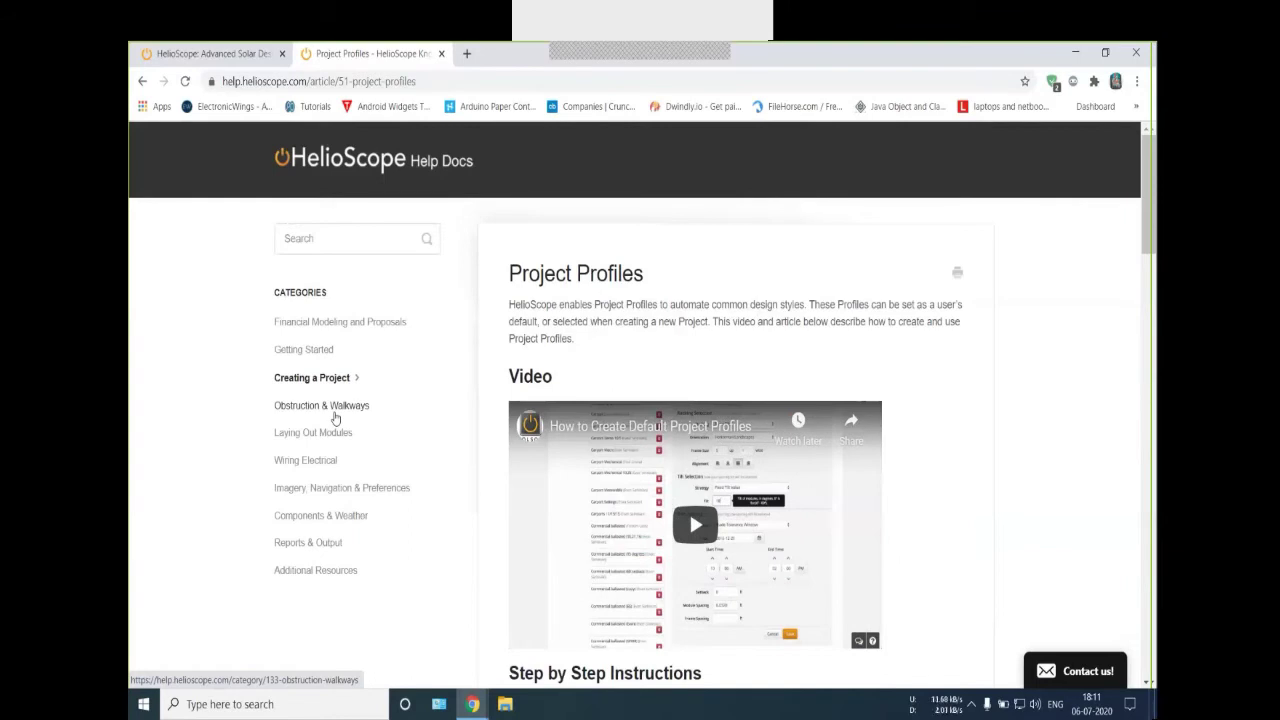
Check the article list of the Laying Out Modules help category, and close the help docs to return to the home page
{"action": "left_click", "coordinate": [358, 410]}
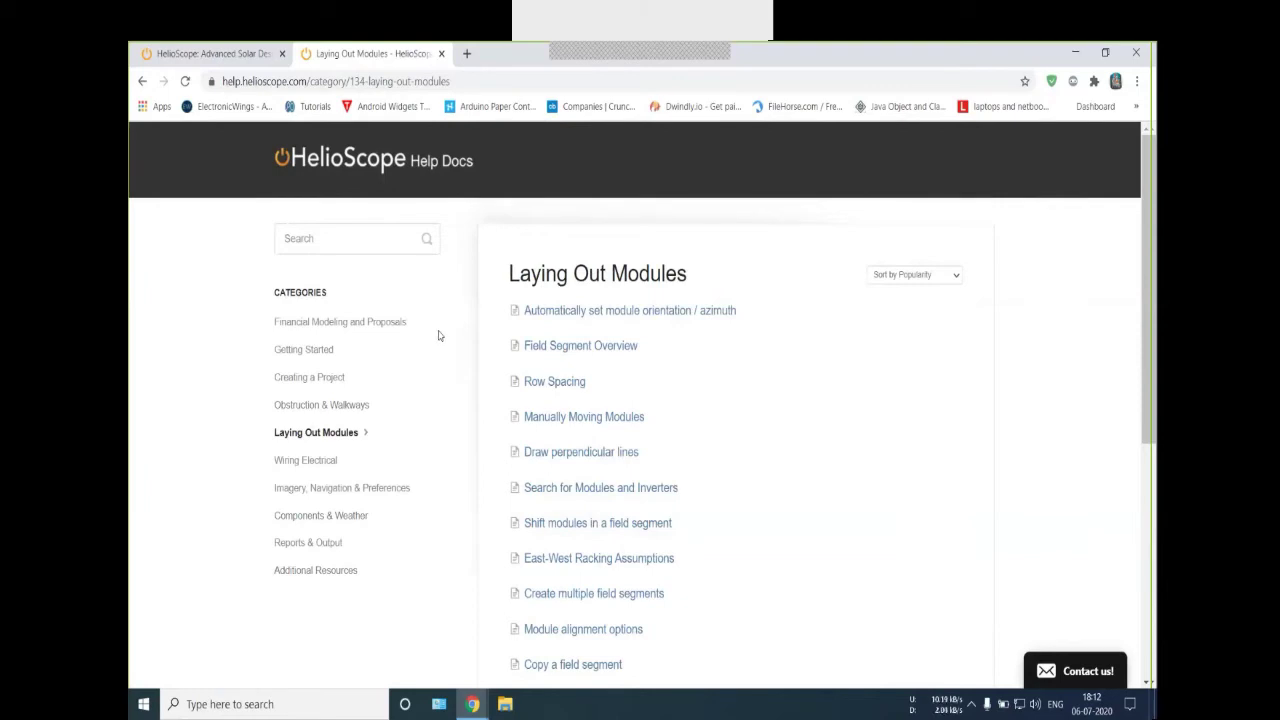
{"action": "left_click", "coordinate": [143, 81]}
{"action": "left_click", "coordinate": [211, 47]}
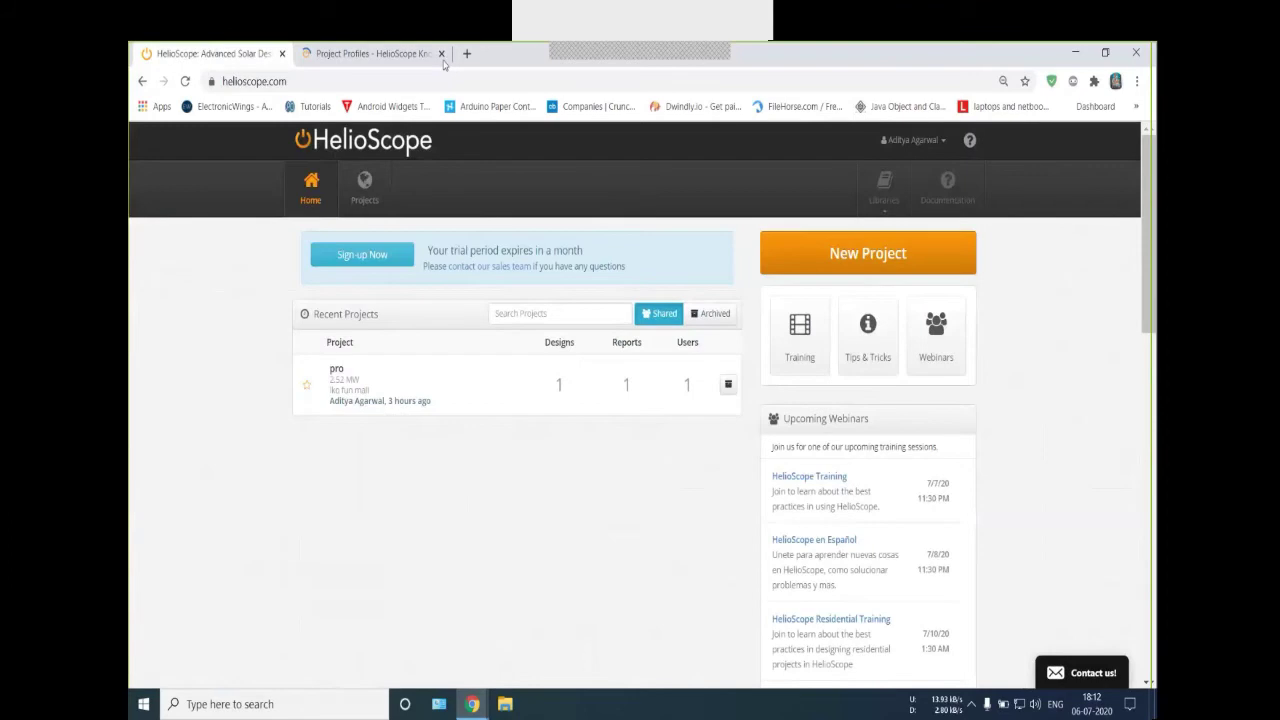
{"action": "left_click", "coordinate": [441, 53]}
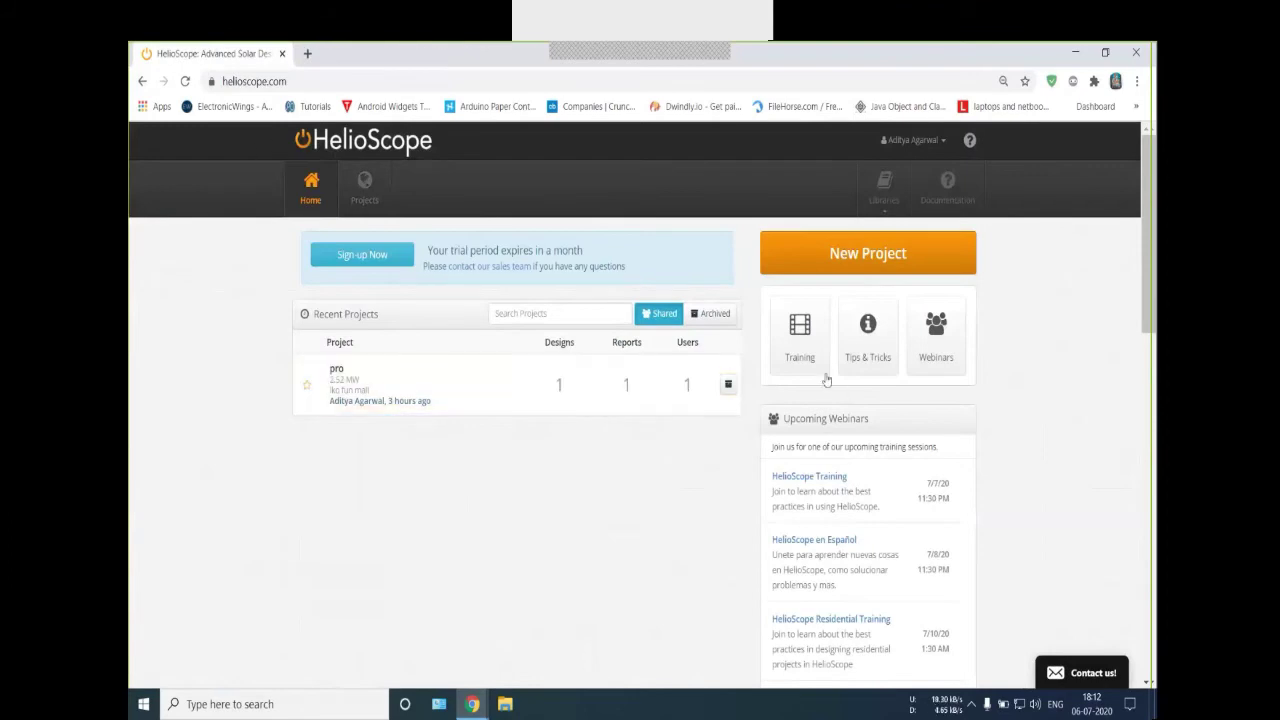
Start a new project and enter "project 1" as its project name
{"action": "left_click", "coordinate": [837, 264]}
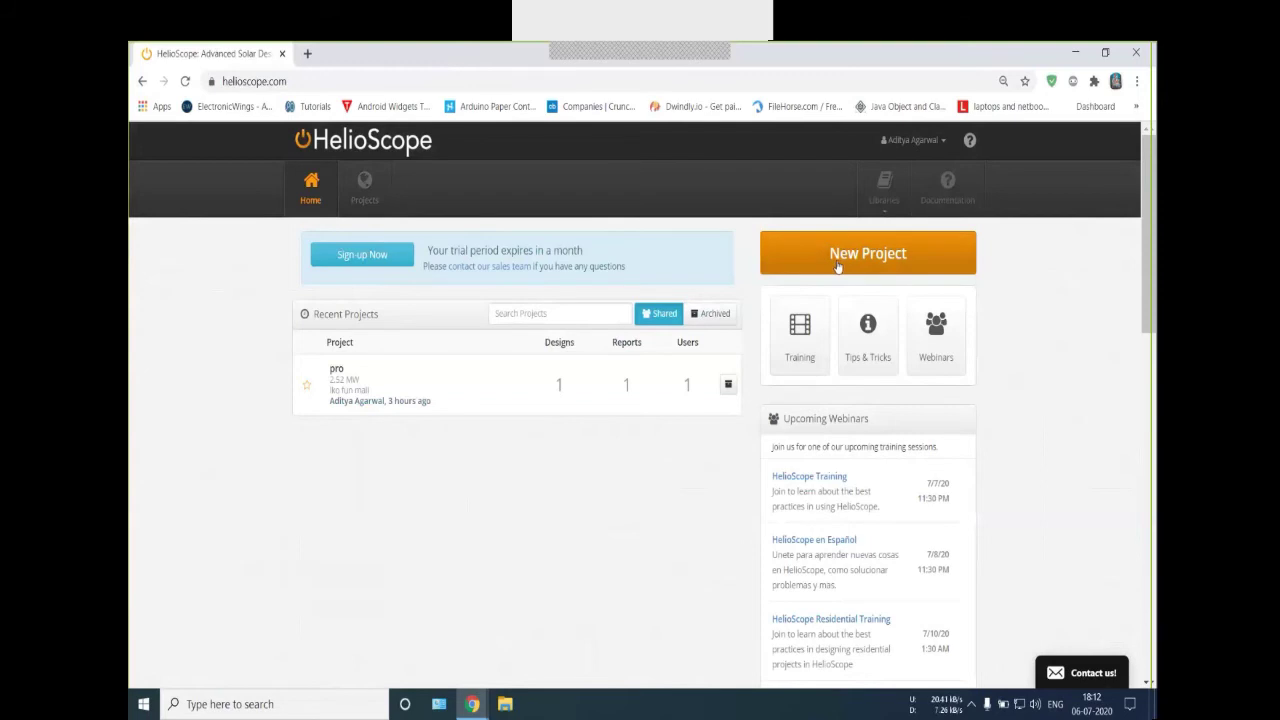
{"action": "left_click", "coordinate": [837, 264]}
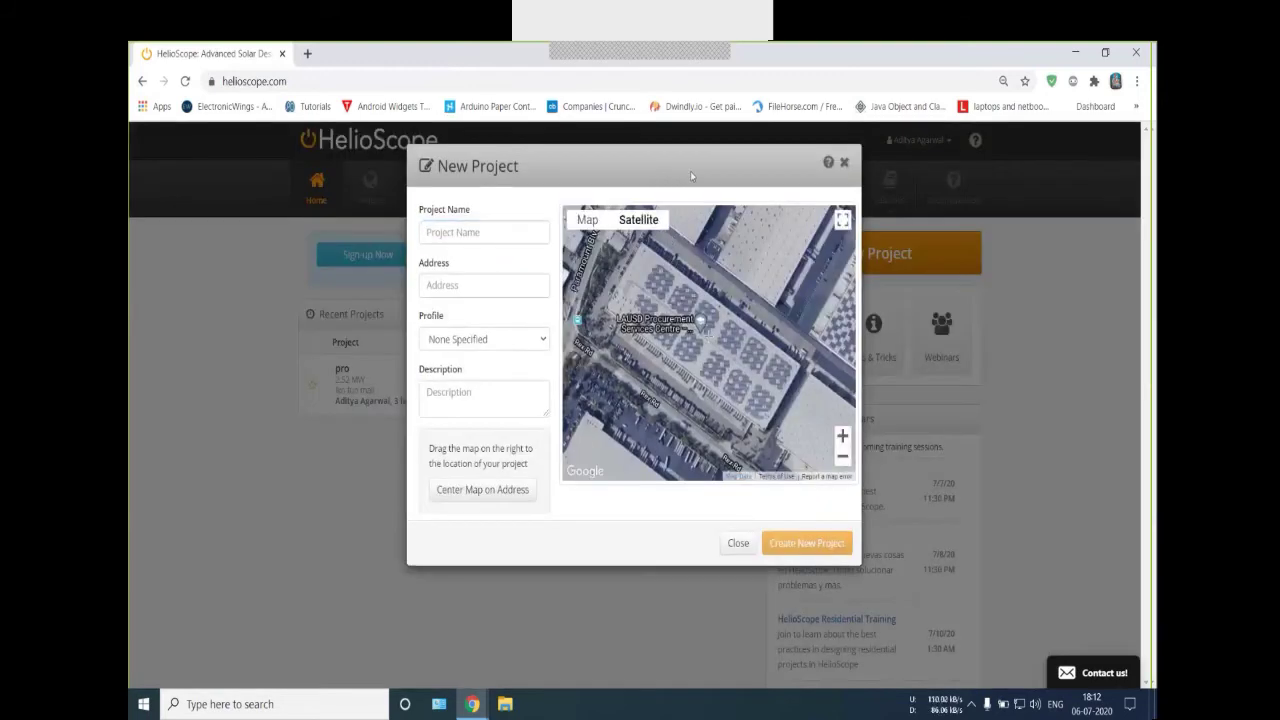
{"action": "left_click", "coordinate": [441, 232]}
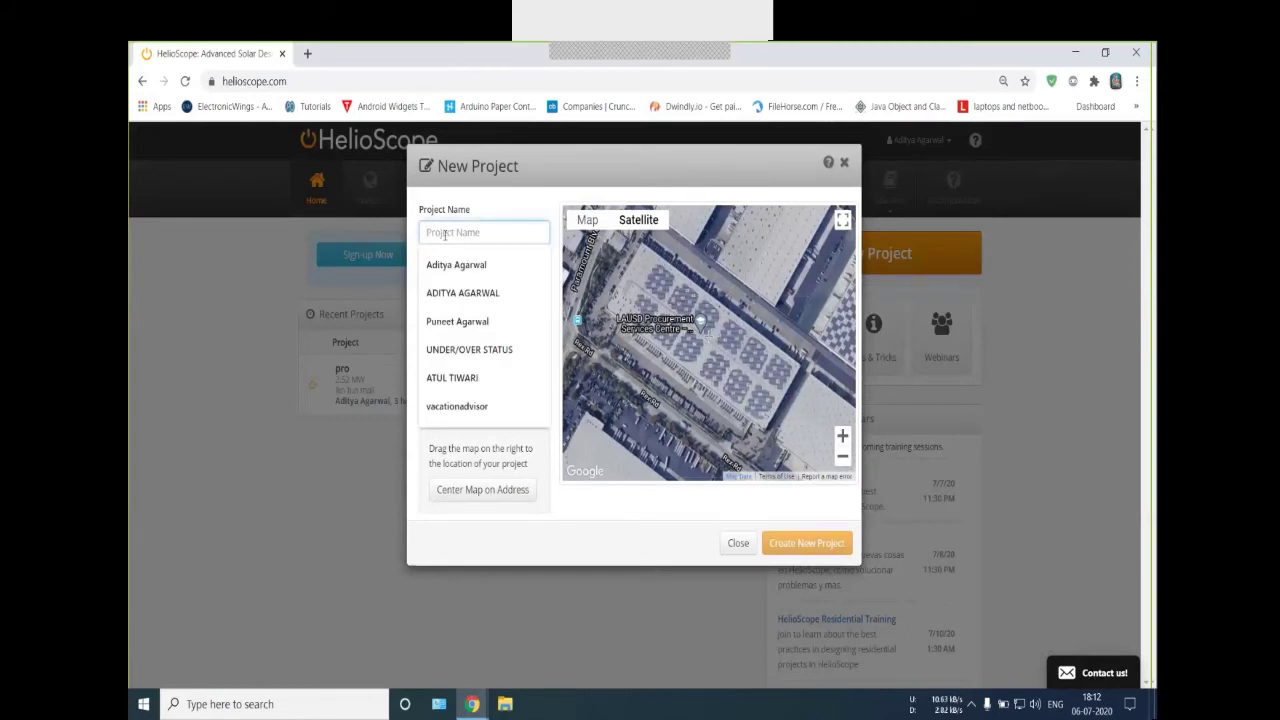
{"action": "type", "text": "pr"}
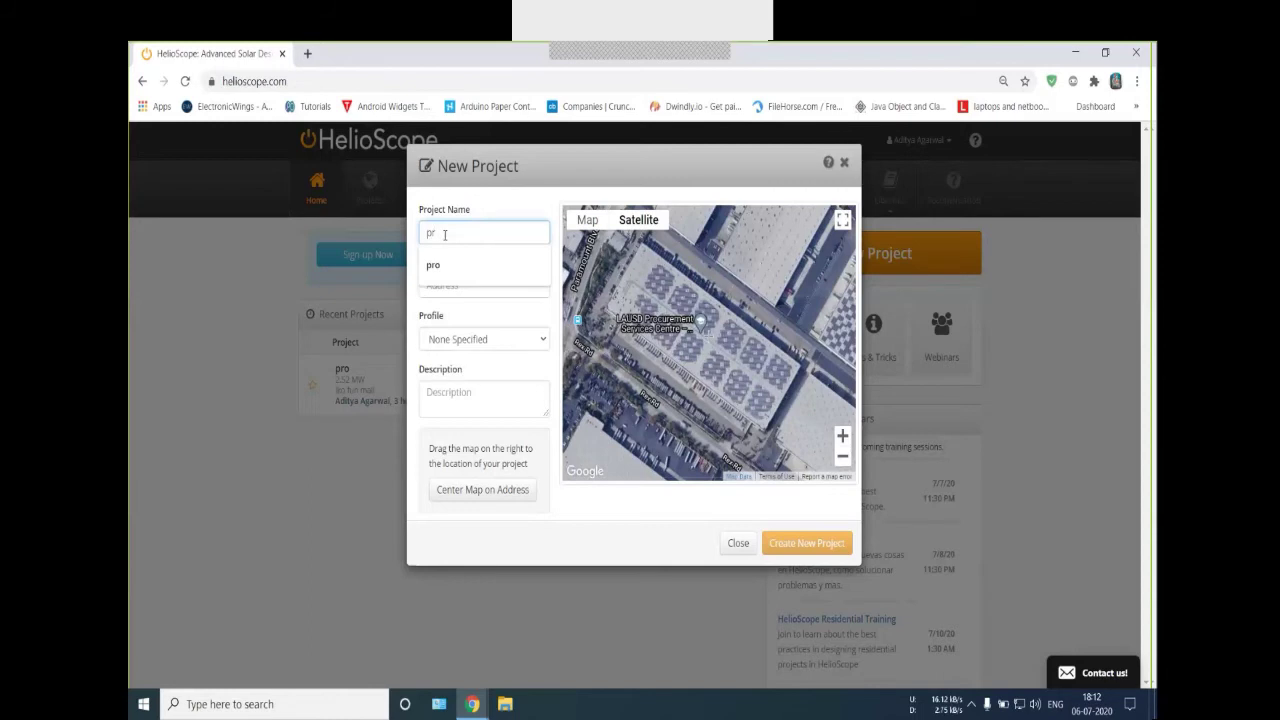
{"action": "type", "text": "oject 1"}
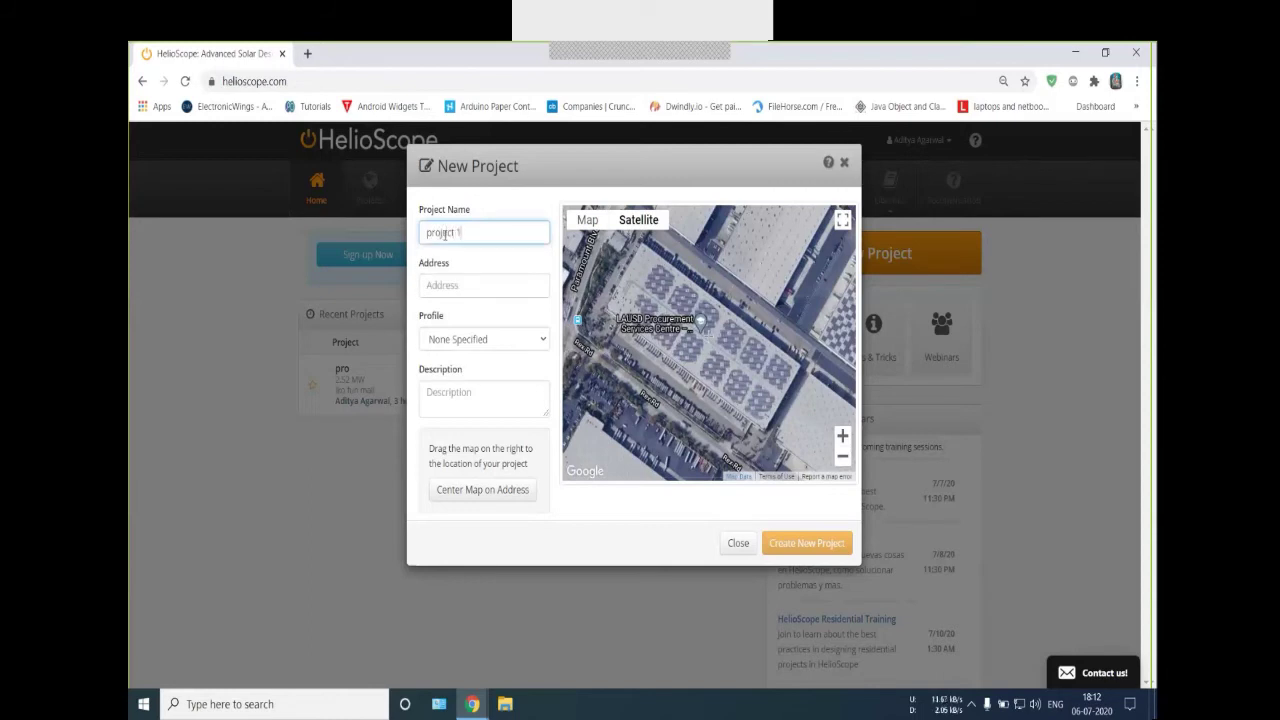
Set the project address to "lko fun mall" and find the bare sandy ground near it on the satellite map
{"action": "left_click", "coordinate": [452, 280]}
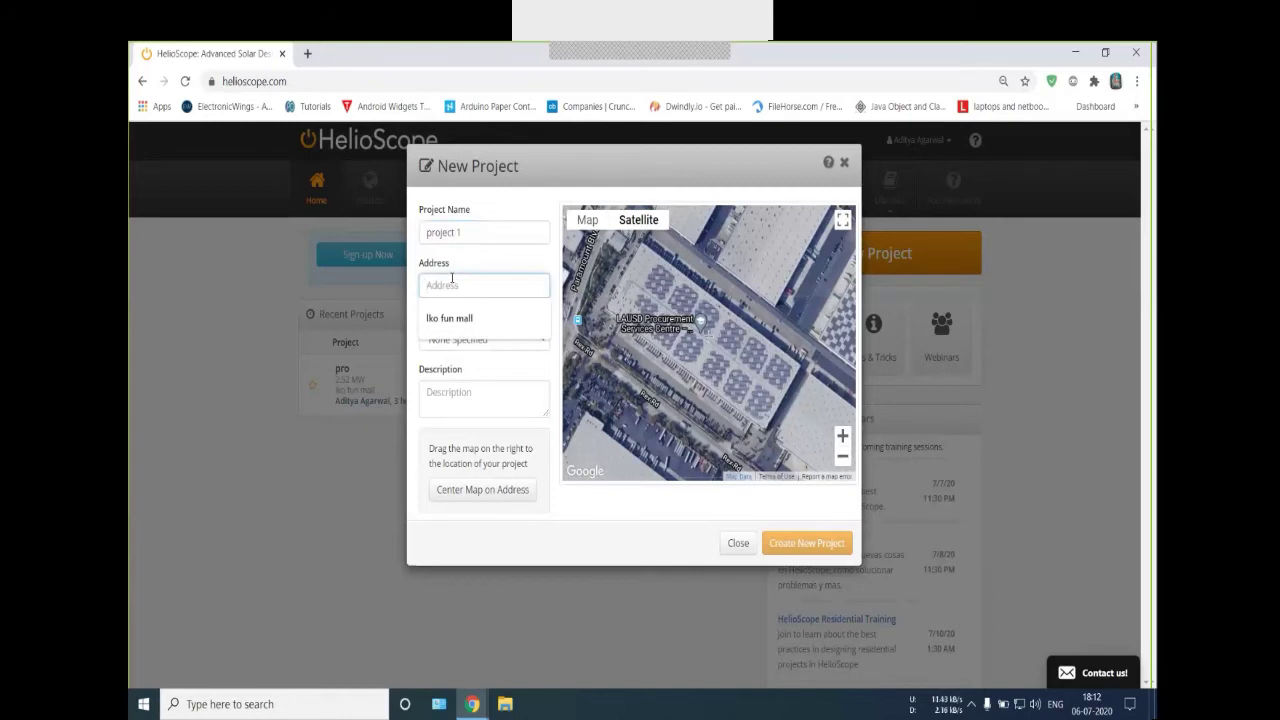
{"action": "left_click", "coordinate": [451, 329]}
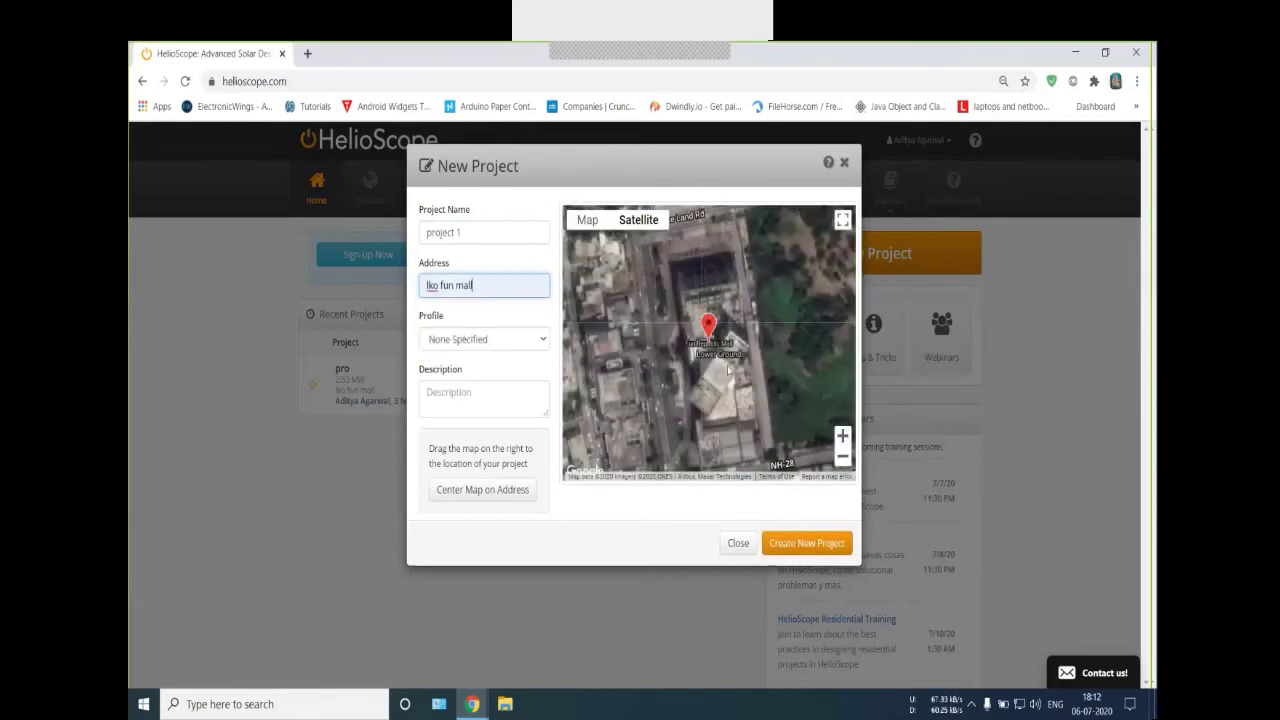
{"action": "mouse_move", "coordinate": [785, 377]}
{"action": "left_mouse_down"}
{"action": "mouse_move", "coordinate": [680, 370]}
{"action": "mouse_move", "coordinate": [712, 394]}
{"action": "mouse_move", "coordinate": [719, 354]}
{"action": "mouse_move", "coordinate": [757, 331]}
{"action": "mouse_move", "coordinate": [764, 292]}
{"action": "mouse_move", "coordinate": [702, 373]}
{"action": "mouse_move", "coordinate": [757, 337]}
{"action": "mouse_move", "coordinate": [771, 410]}
{"action": "mouse_move", "coordinate": [717, 306]}
{"action": "mouse_move", "coordinate": [703, 337]}
{"action": "mouse_move", "coordinate": [789, 411]}
{"action": "mouse_move", "coordinate": [760, 350]}
{"action": "mouse_move", "coordinate": [685, 285]}
{"action": "left_mouse_up"}
{"action": "scroll", "coordinate": [696, 324], "scroll_direction": "down", "scroll_amount": 2}
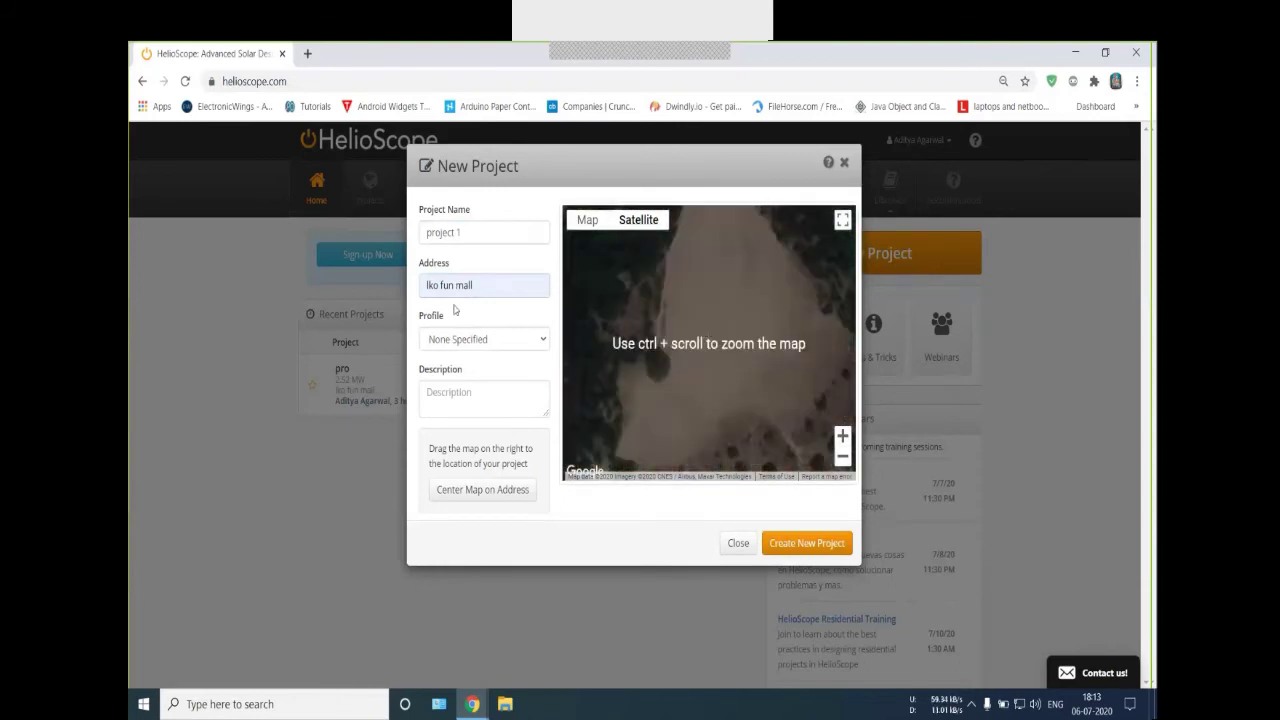
{"action": "scroll", "coordinate": [645, 400], "scroll_direction": "down", "scroll_amount": 4, "text": "ctrl"}
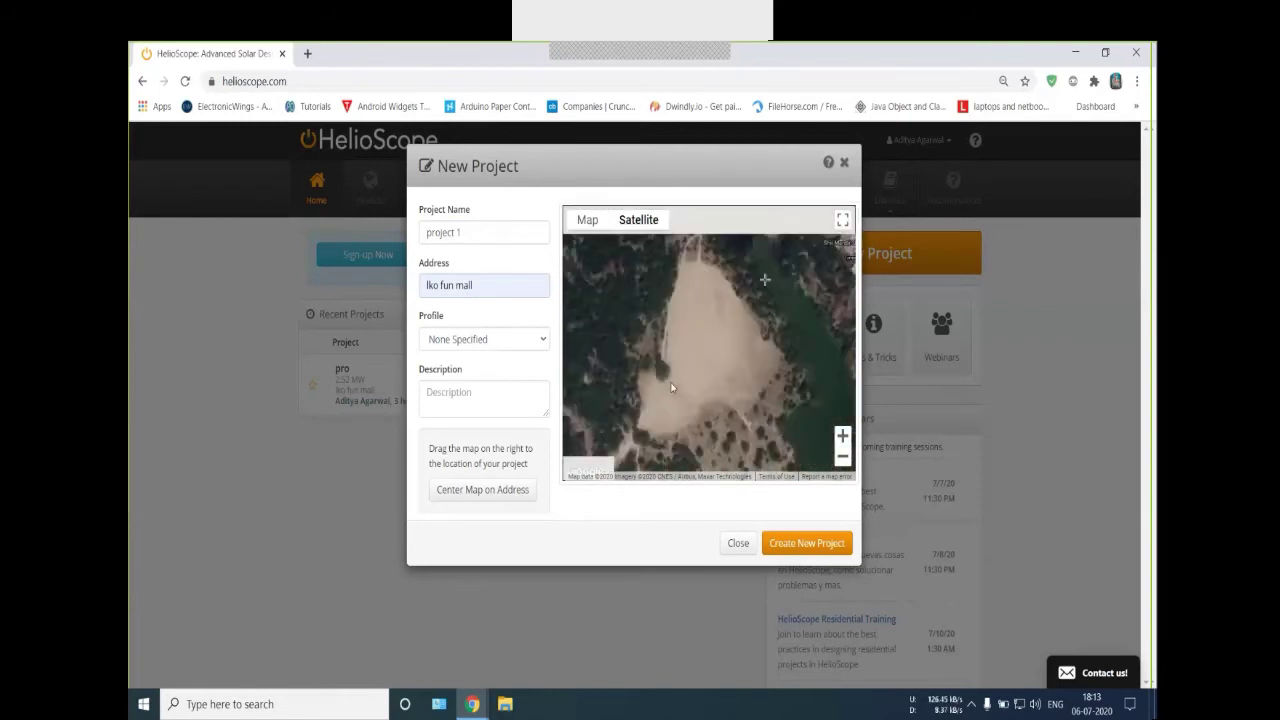
Examine the mall's marker and the surrounding buildings on the project's satellite map
{"action": "left_click_drag", "start_coordinate": [686, 418], "coordinate": [692, 368]}
{"action": "left_click_drag", "start_coordinate": [735, 432], "coordinate": [727, 378]}
{"action": "scroll", "coordinate": [727, 390], "scroll_direction": "up", "scroll_amount": 1}
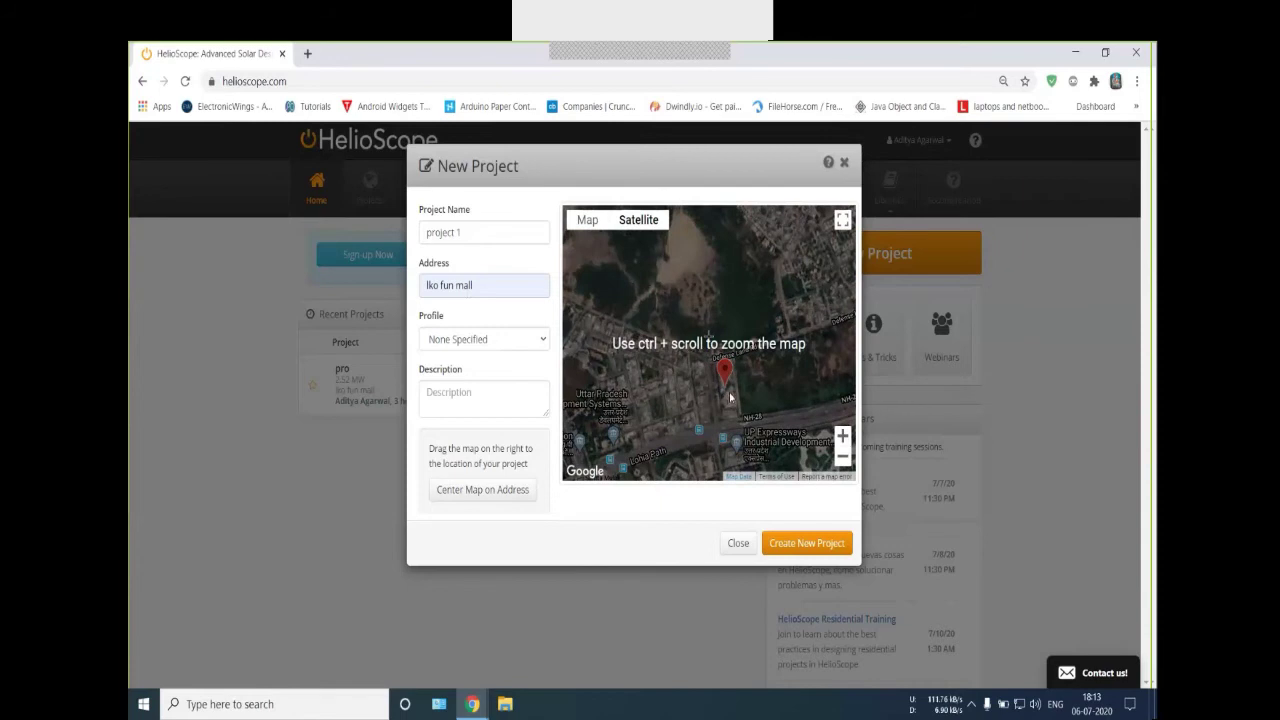
{"action": "scroll", "coordinate": [728, 400], "scroll_direction": "up", "scroll_amount": 1, "text": "ctrl"}
{"action": "scroll", "coordinate": [727, 400], "scroll_direction": "up", "scroll_amount": 1, "text": "ctrl"}
{"action": "scroll", "coordinate": [725, 380], "scroll_direction": "up", "scroll_amount": 1}
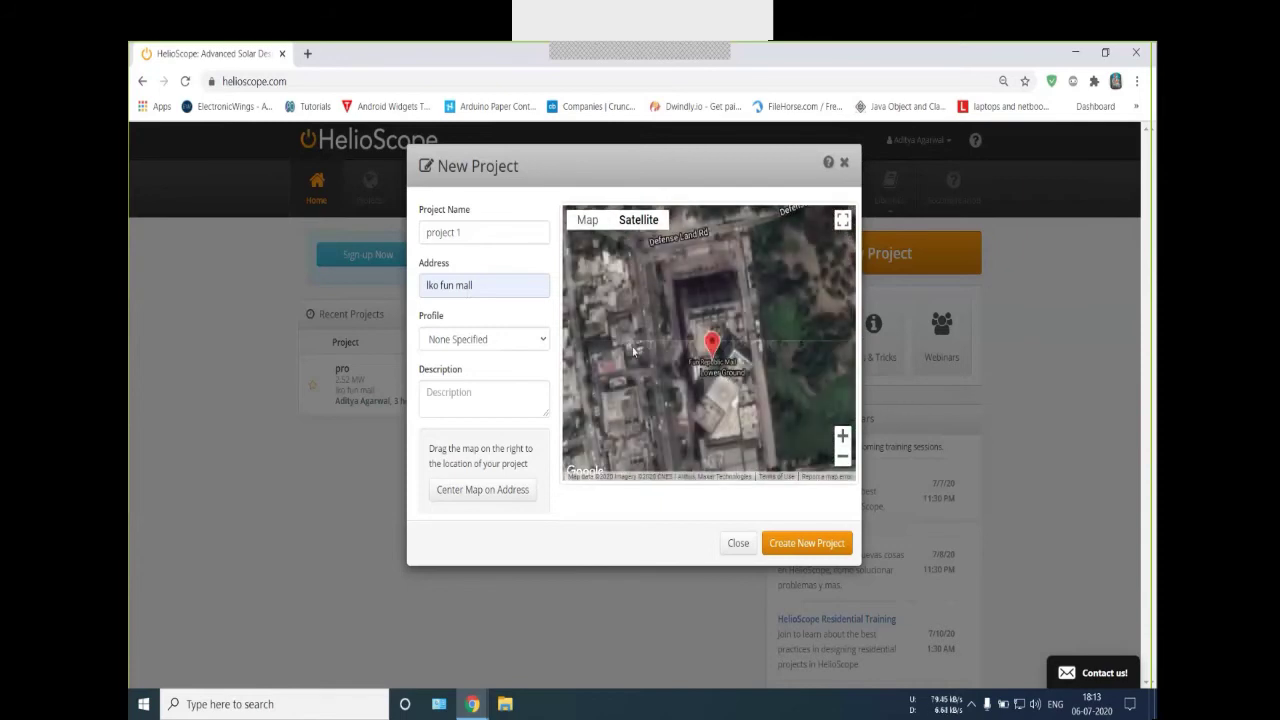
{"action": "scroll", "coordinate": [648, 358], "scroll_direction": "up", "scroll_amount": 1, "text": "ctrl"}
{"action": "scroll", "coordinate": [652, 357], "scroll_direction": "up", "scroll_amount": 1}
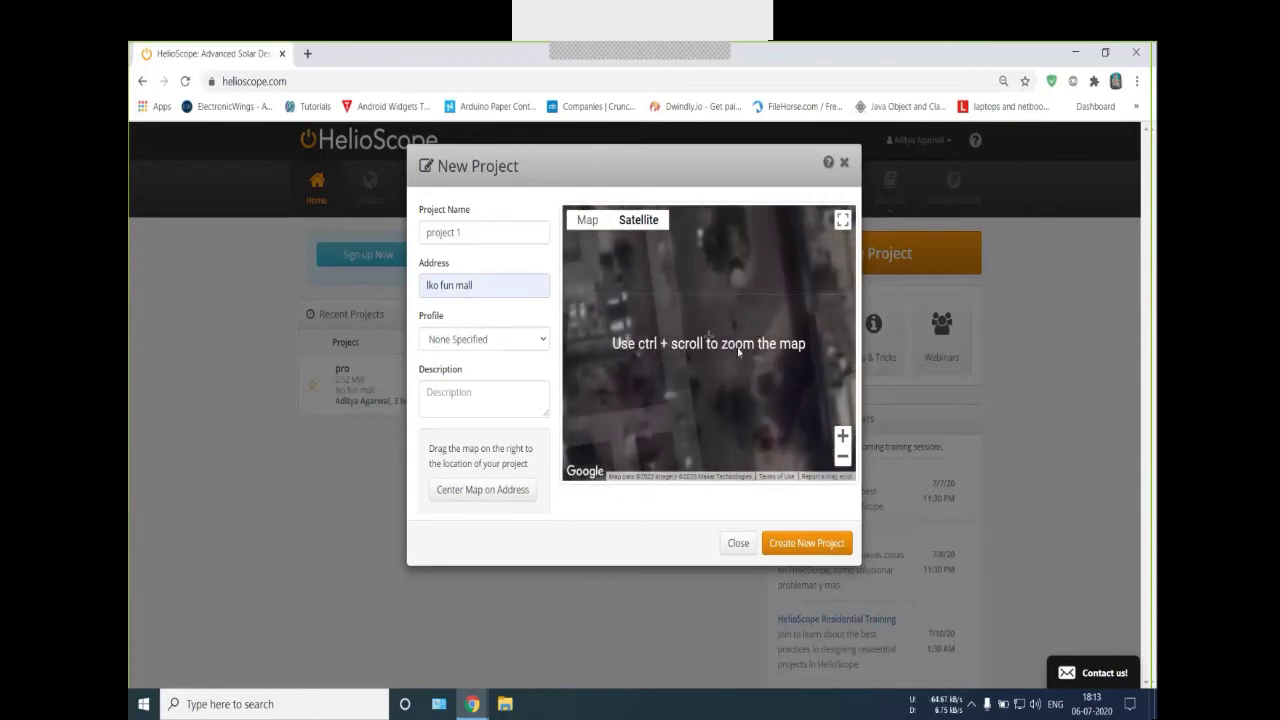
{"action": "scroll", "coordinate": [748, 350], "scroll_direction": "down", "scroll_amount": 1}
{"action": "scroll", "coordinate": [780, 370], "scroll_direction": "down", "scroll_amount": 3, "text": "ctrl"}
{"action": "scroll", "coordinate": [783, 375], "scroll_direction": "up", "scroll_amount": 2, "text": "ctrl"}
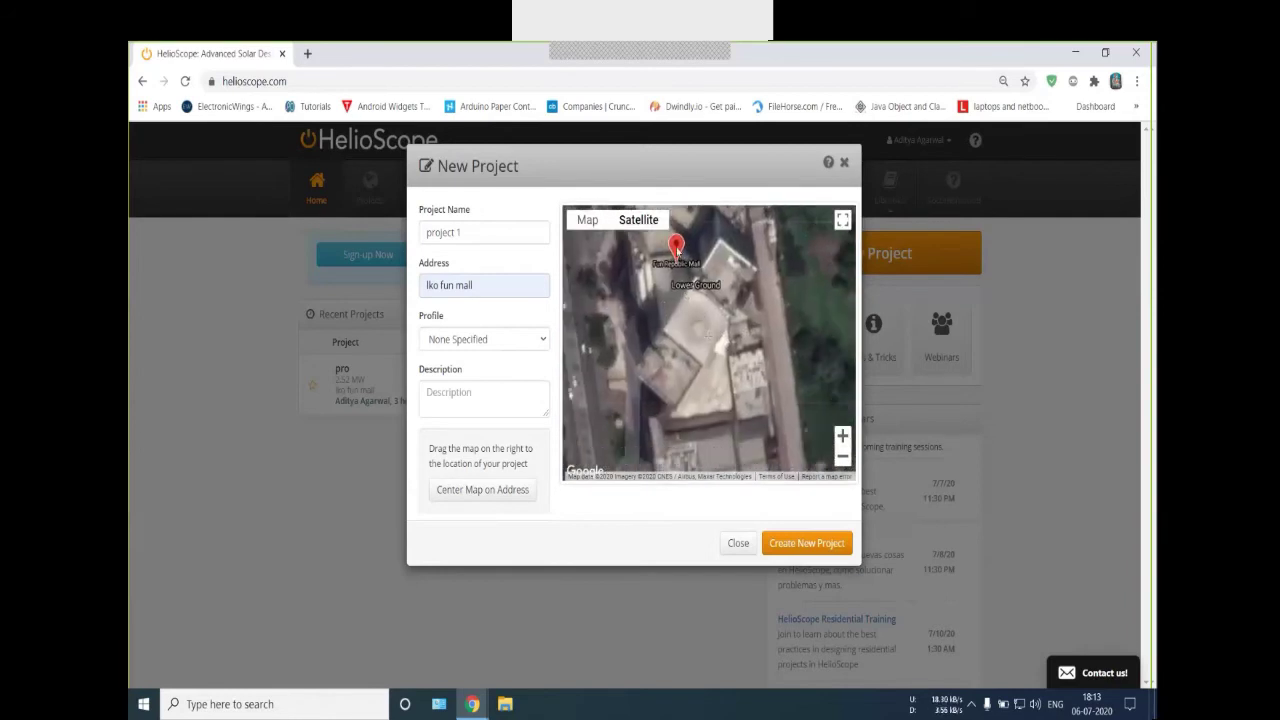
Position the project location at the centre of the bare sandy ground near the mall on the satellite map
{"action": "left_click_drag", "start_coordinate": [682, 262], "coordinate": [695, 294]}
{"action": "mouse_move", "coordinate": [713, 350]}
{"action": "left_mouse_down"}
{"action": "mouse_move", "coordinate": [709, 337]}
{"action": "mouse_move", "coordinate": [743, 364]}
{"action": "mouse_move", "coordinate": [778, 455]}
{"action": "left_mouse_up"}
{"action": "mouse_move", "coordinate": [700, 262]}
{"action": "left_mouse_down"}
{"action": "mouse_move", "coordinate": [720, 352]}
{"action": "mouse_move", "coordinate": [708, 228]}
{"action": "left_mouse_up"}
{"action": "scroll", "coordinate": [716, 360], "scroll_direction": "down", "scroll_amount": 2}
{"action": "left_click_drag", "start_coordinate": [708, 336], "coordinate": [752, 407]}
{"action": "left_click_drag", "start_coordinate": [716, 222], "coordinate": [729, 320]}
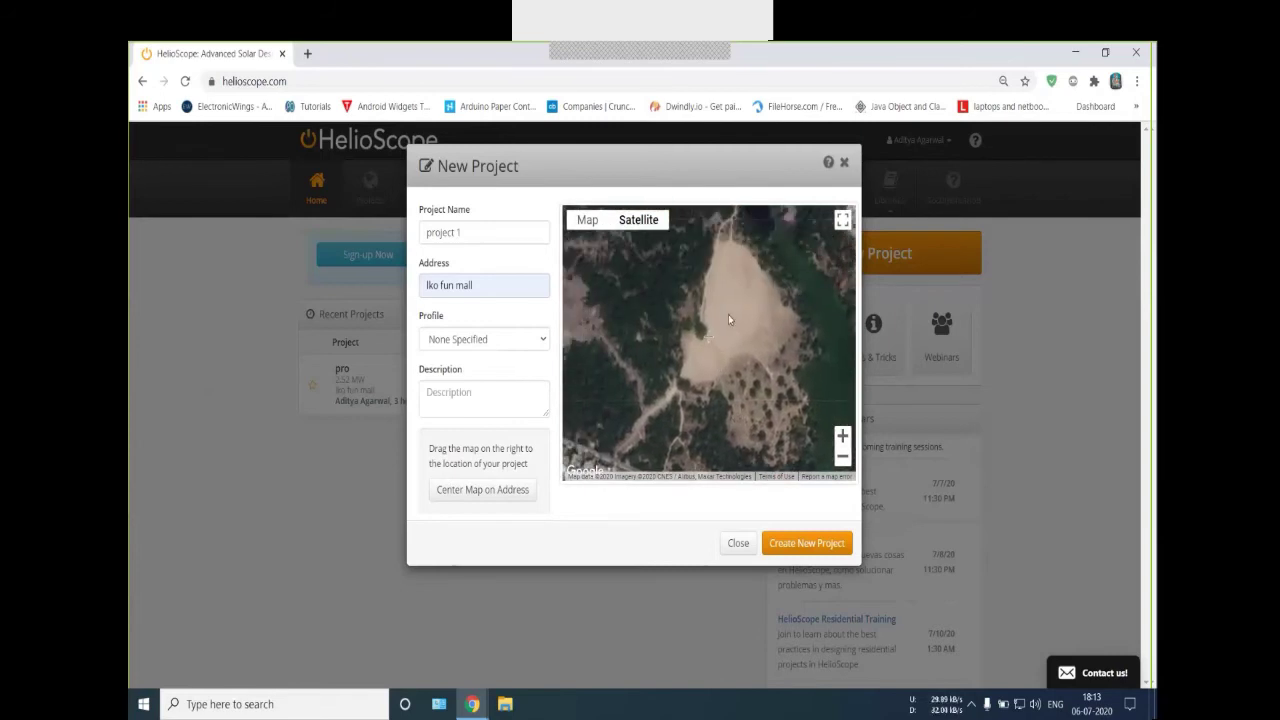
{"action": "scroll", "coordinate": [729, 319], "scroll_direction": "up", "scroll_amount": 2}
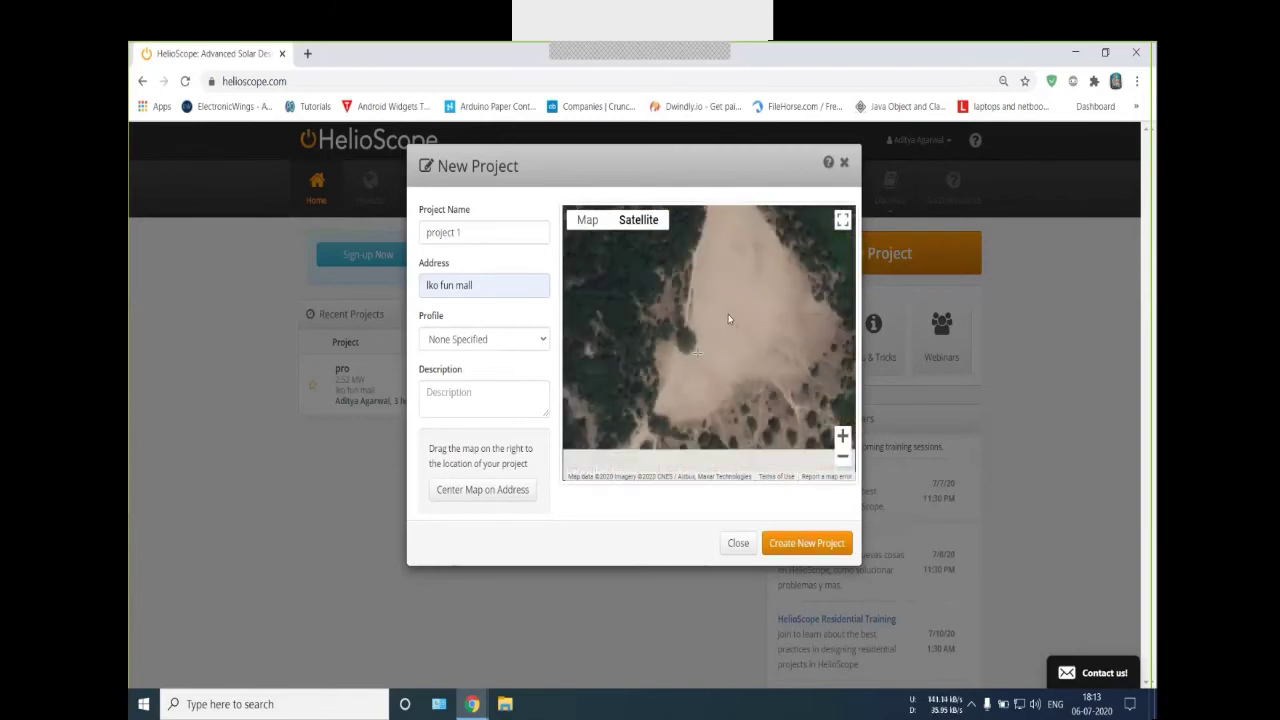
{"action": "scroll", "coordinate": [718, 331], "scroll_direction": "down", "scroll_amount": 1}
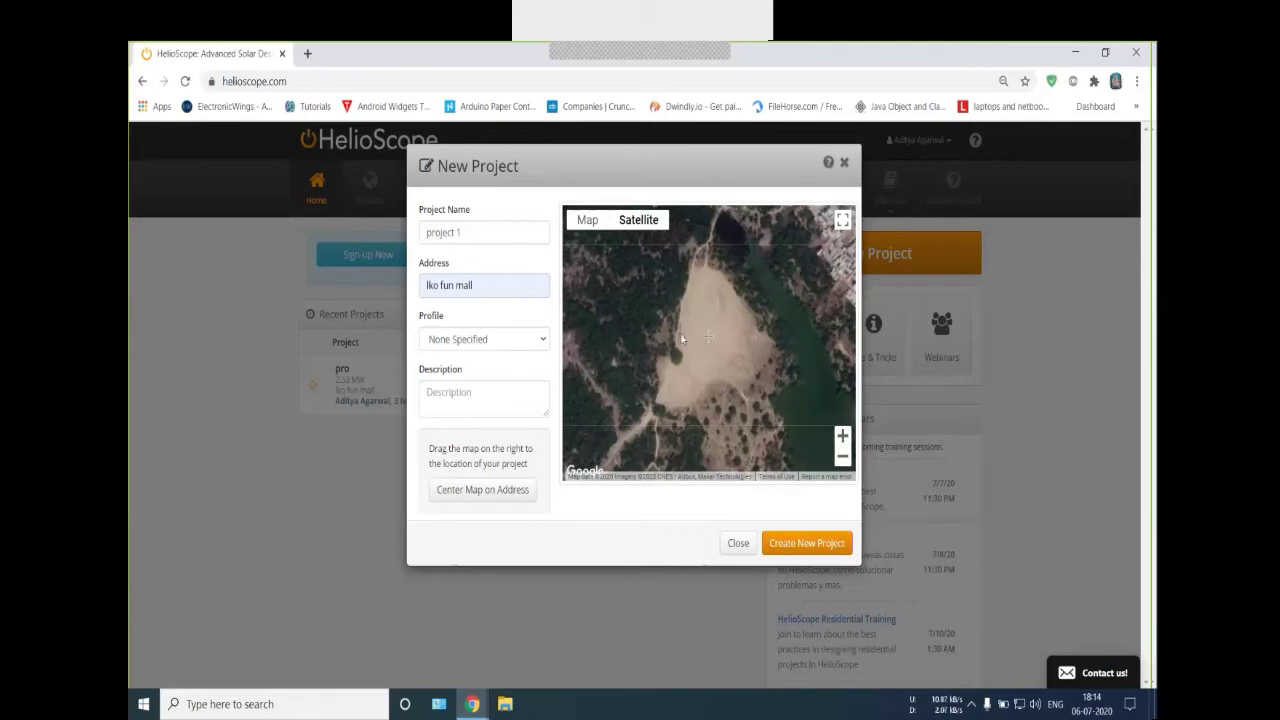
{"action": "mouse_move", "coordinate": [707, 346]}
{"action": "left_mouse_down"}
{"action": "mouse_move", "coordinate": [714, 365]}
{"action": "mouse_move", "coordinate": [715, 348]}
{"action": "left_mouse_up"}
Choose the Default Ground-mount profile, enter the description "solar ground -mount designing", and create the project
{"action": "left_click", "coordinate": [447, 344]}
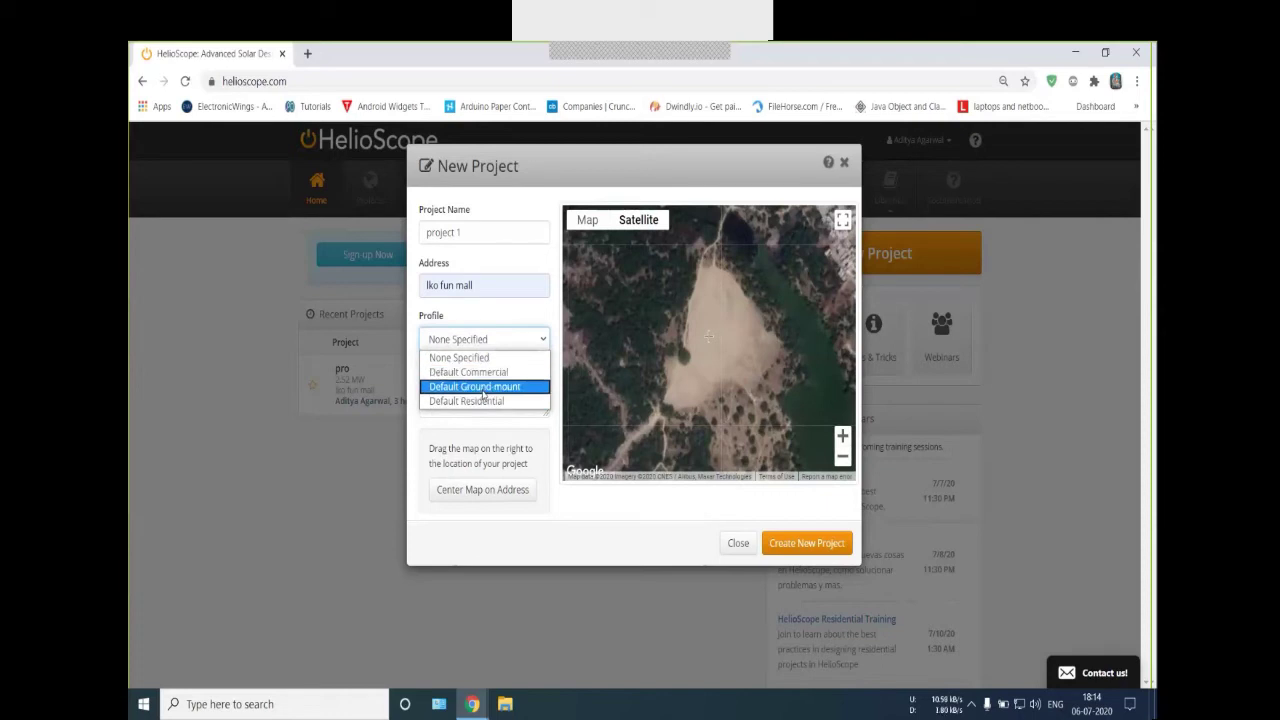
{"action": "left_click", "coordinate": [482, 394]}
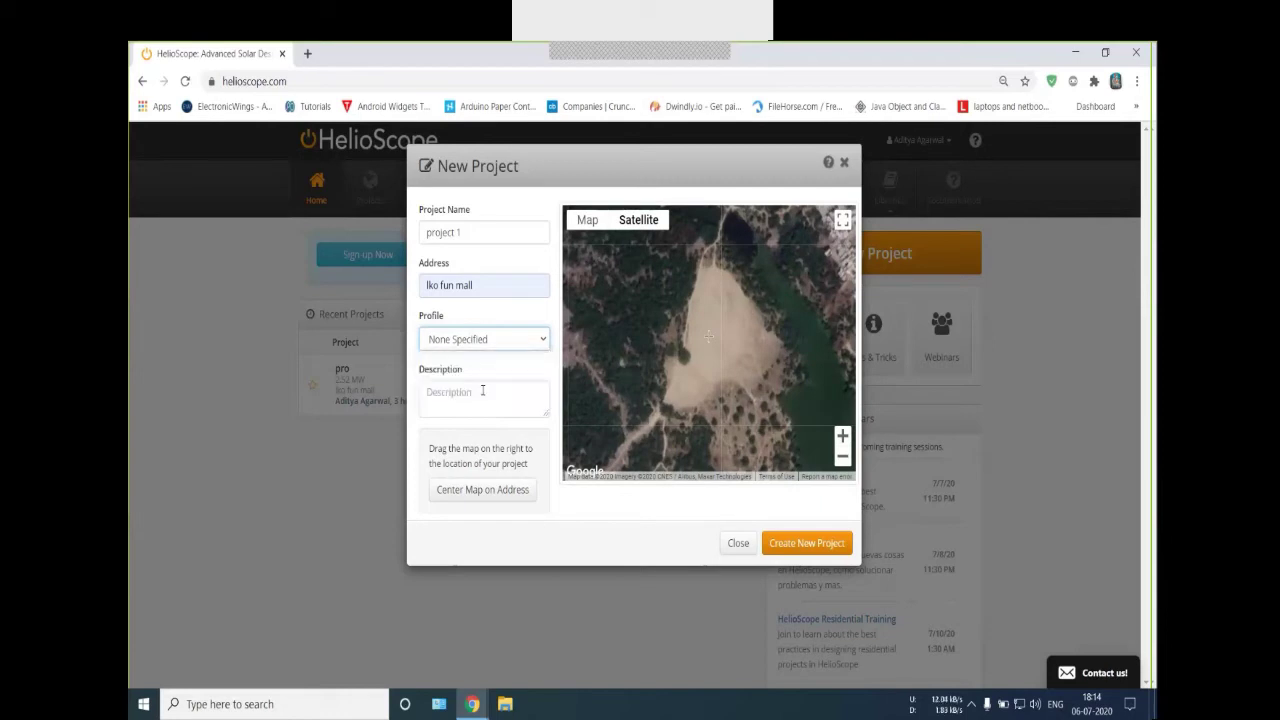
{"action": "left_click", "coordinate": [482, 392]}
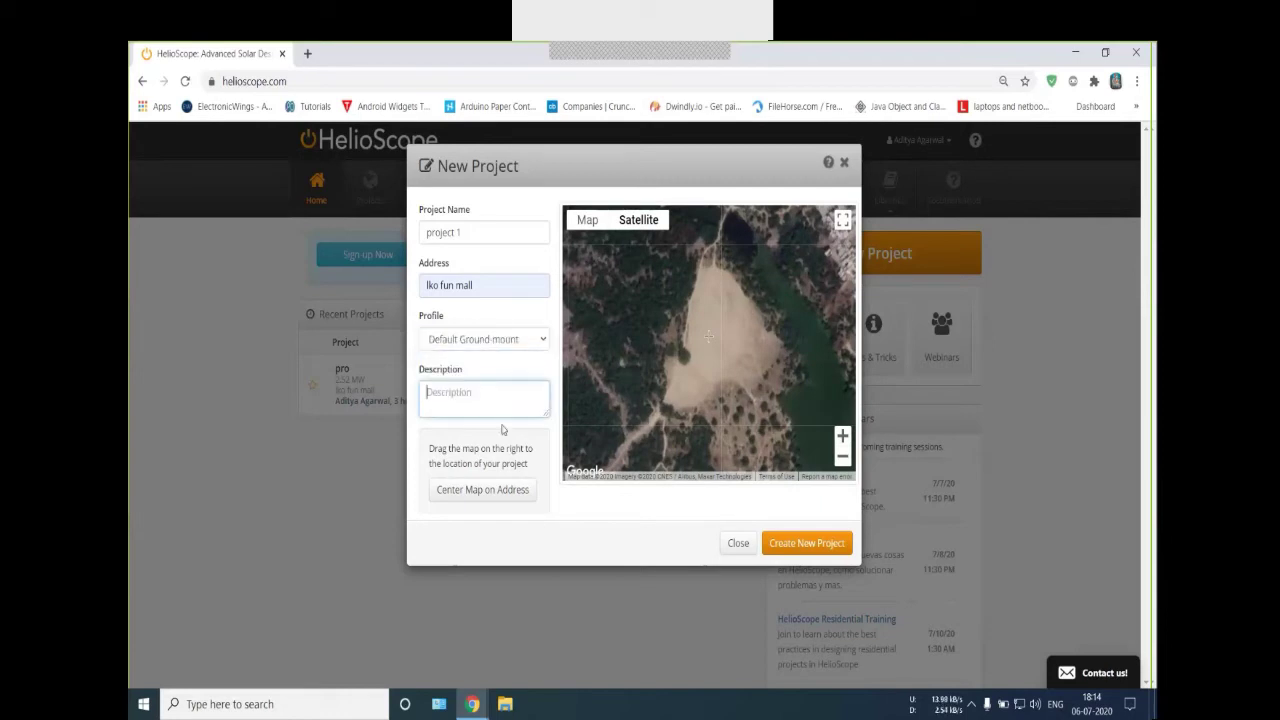
{"action": "type", "text": "solar ground -mount designing"}
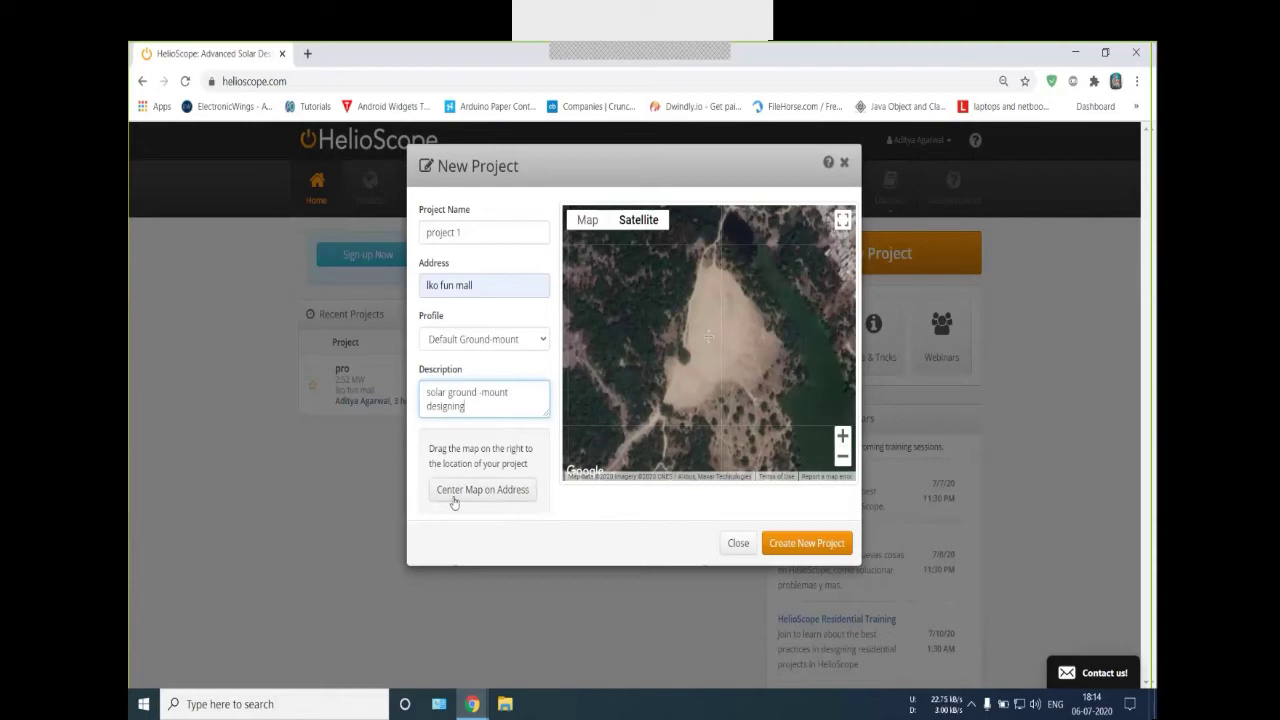
{"action": "left_click", "coordinate": [784, 549]}
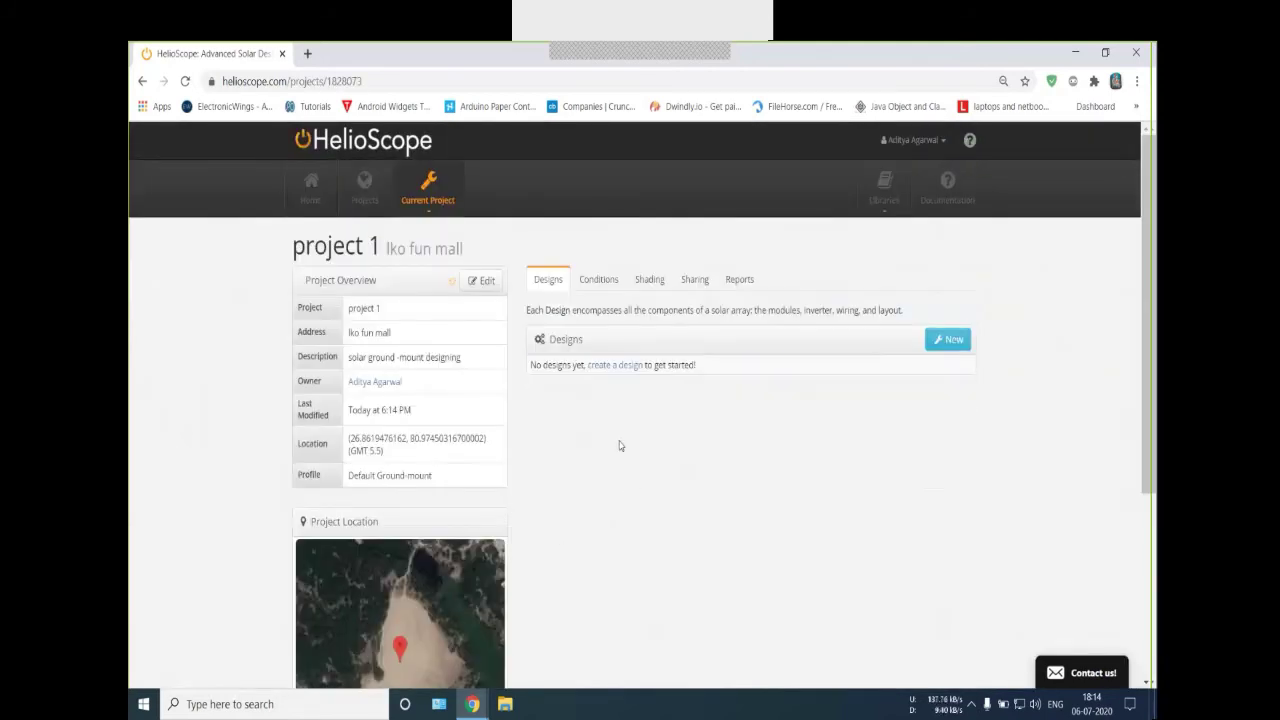
Review the project overview and location map, check the Conditions, Shading, Sharing and Reports sections, and return to Designs
{"action": "scroll", "coordinate": [618, 445], "scroll_direction": "down", "scroll_amount": 1}
{"action": "scroll", "coordinate": [618, 445], "scroll_direction": "up", "scroll_amount": 1}
{"action": "scroll", "coordinate": [408, 471], "scroll_direction": "down", "scroll_amount": 3}
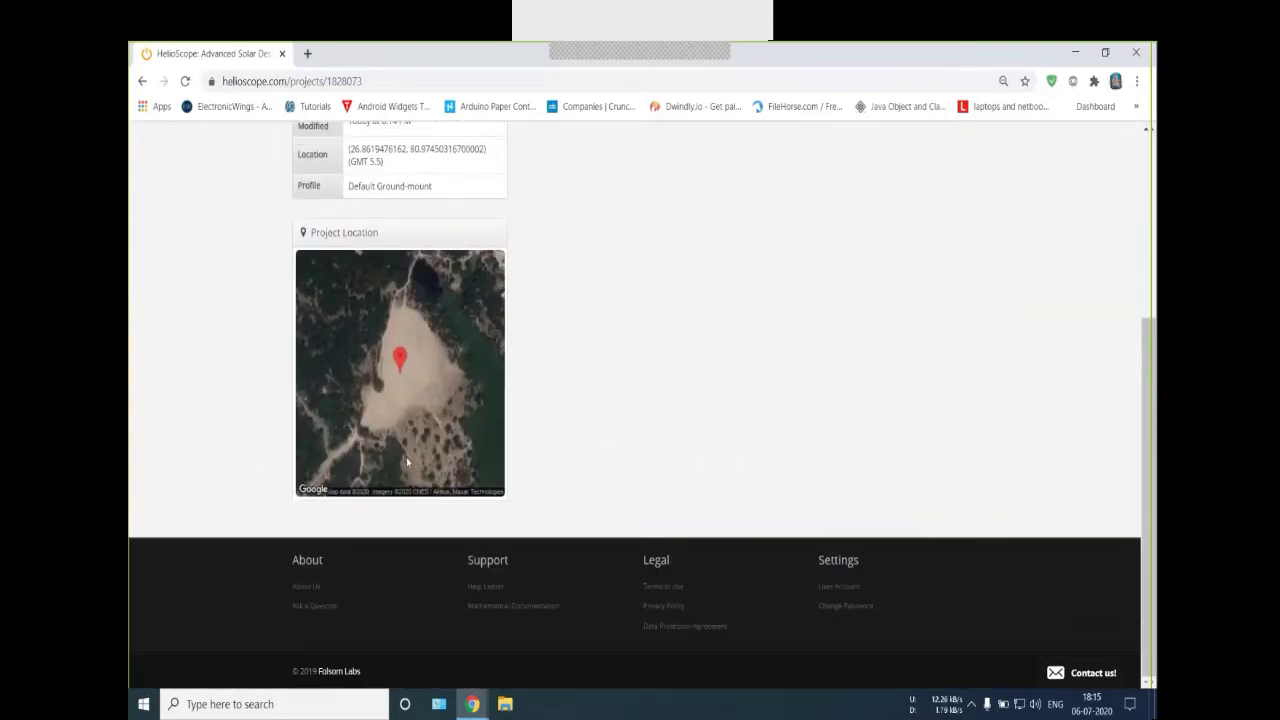
{"action": "scroll", "coordinate": [571, 440], "scroll_direction": "up", "scroll_amount": 3}
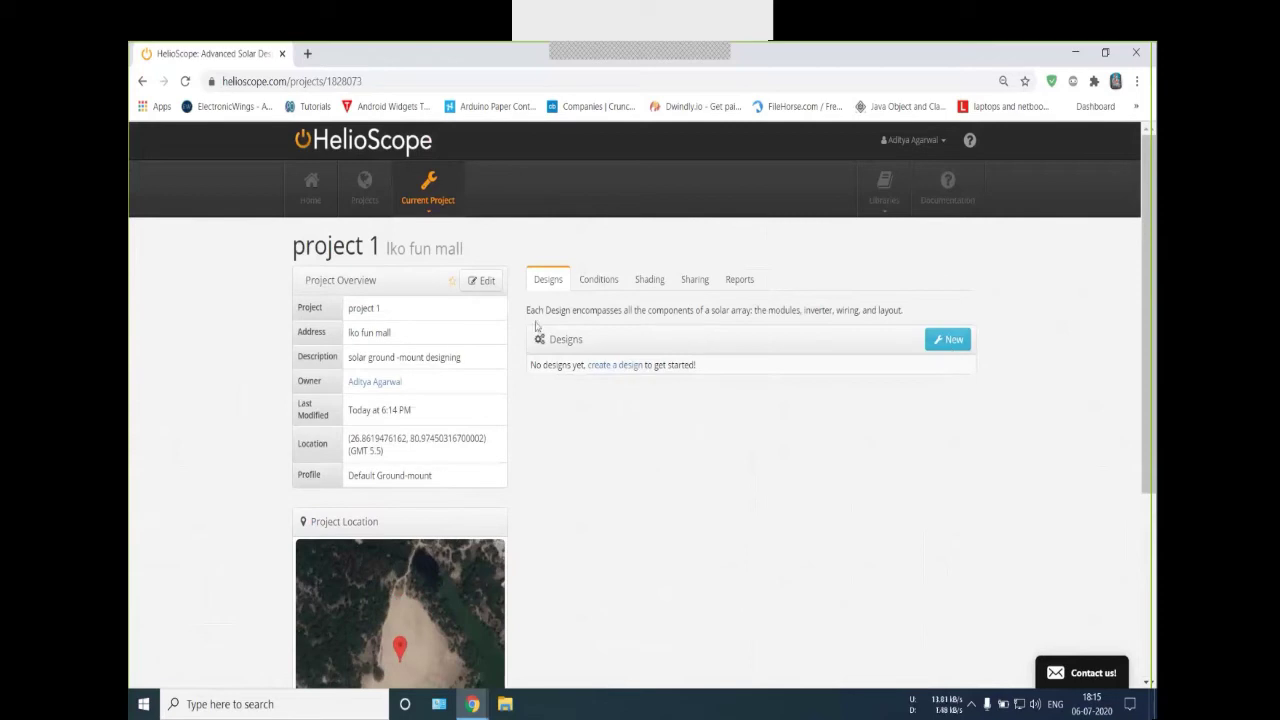
{"action": "left_click", "coordinate": [592, 283]}
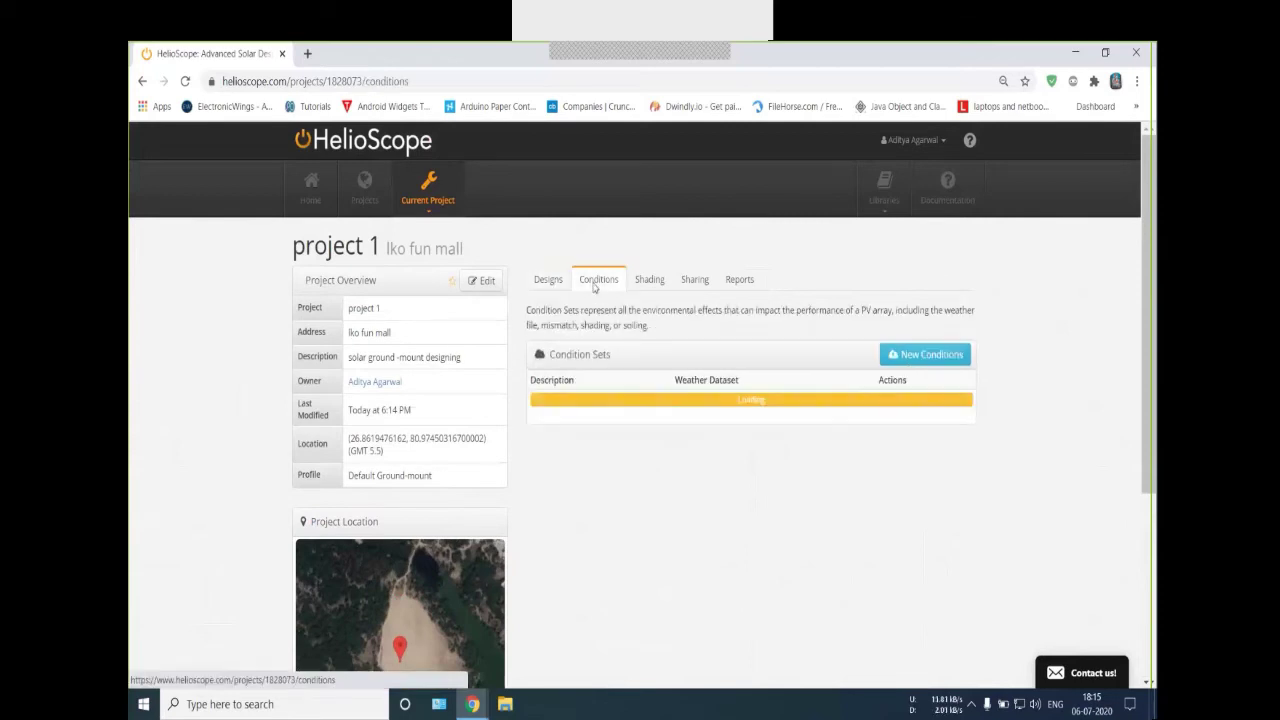
{"action": "left_click", "coordinate": [650, 289]}
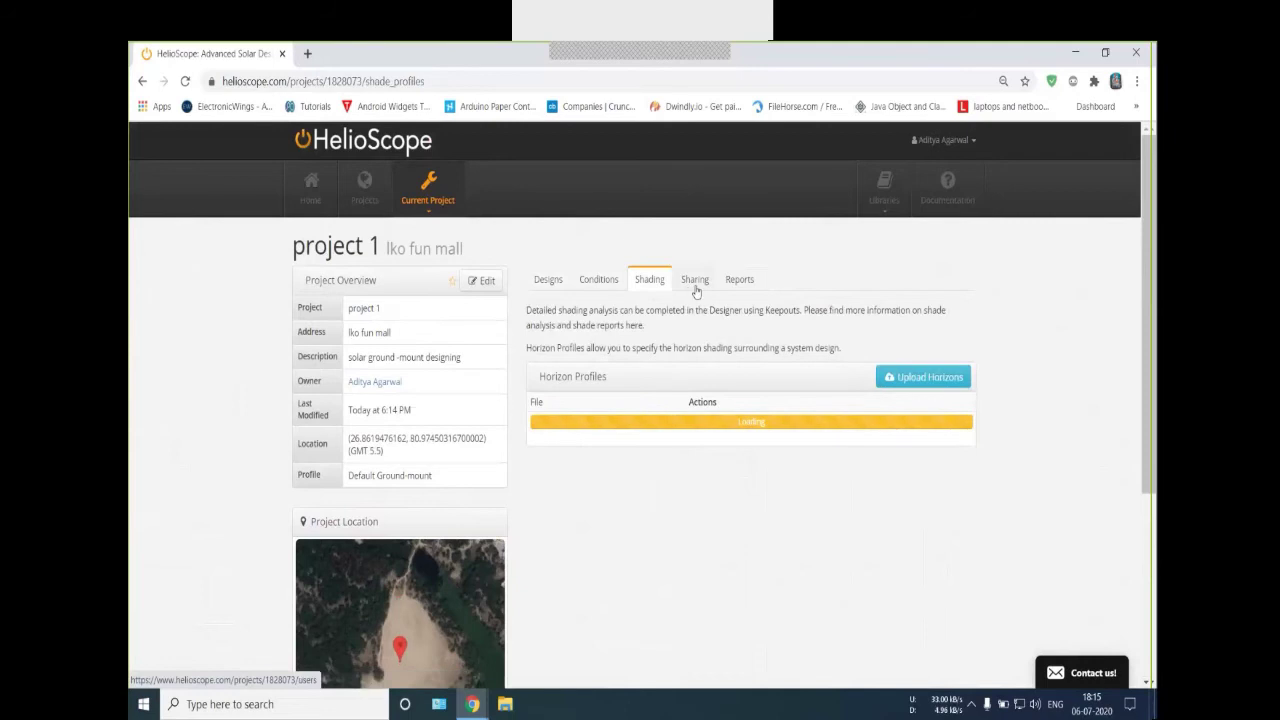
{"action": "left_click", "coordinate": [696, 288]}
{"action": "left_click", "coordinate": [740, 283]}
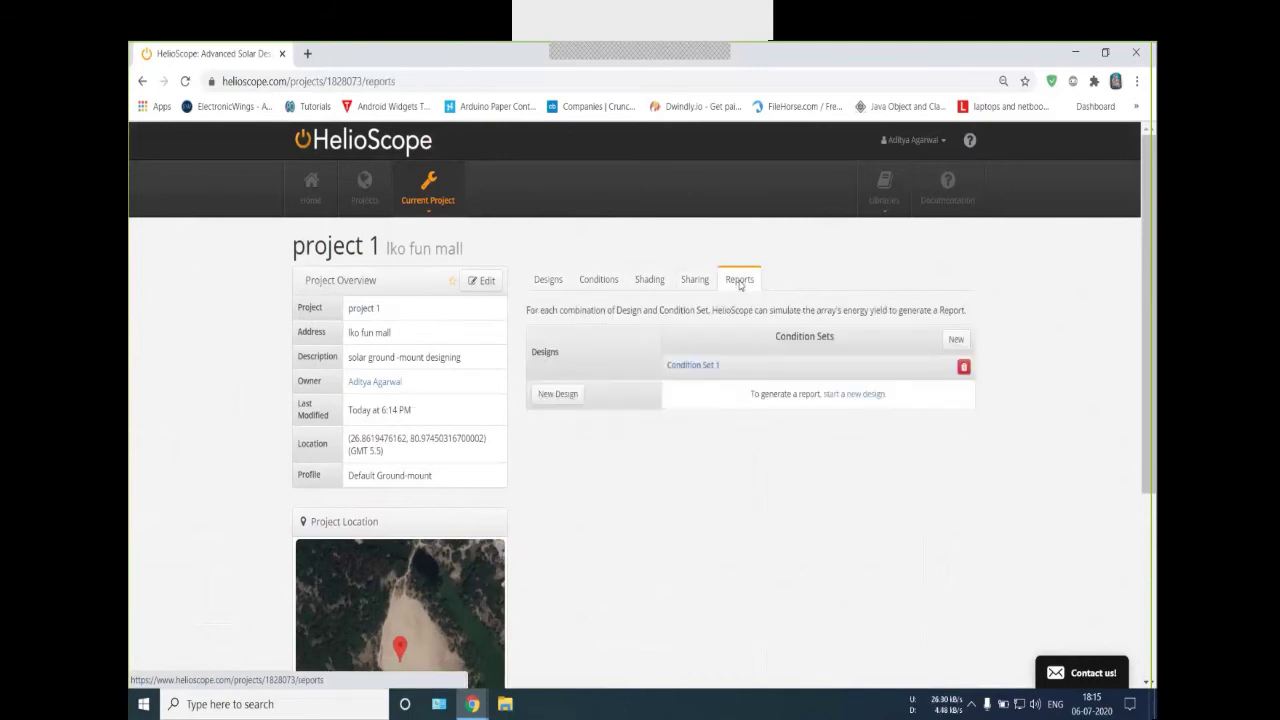
{"action": "left_click", "coordinate": [531, 286]}
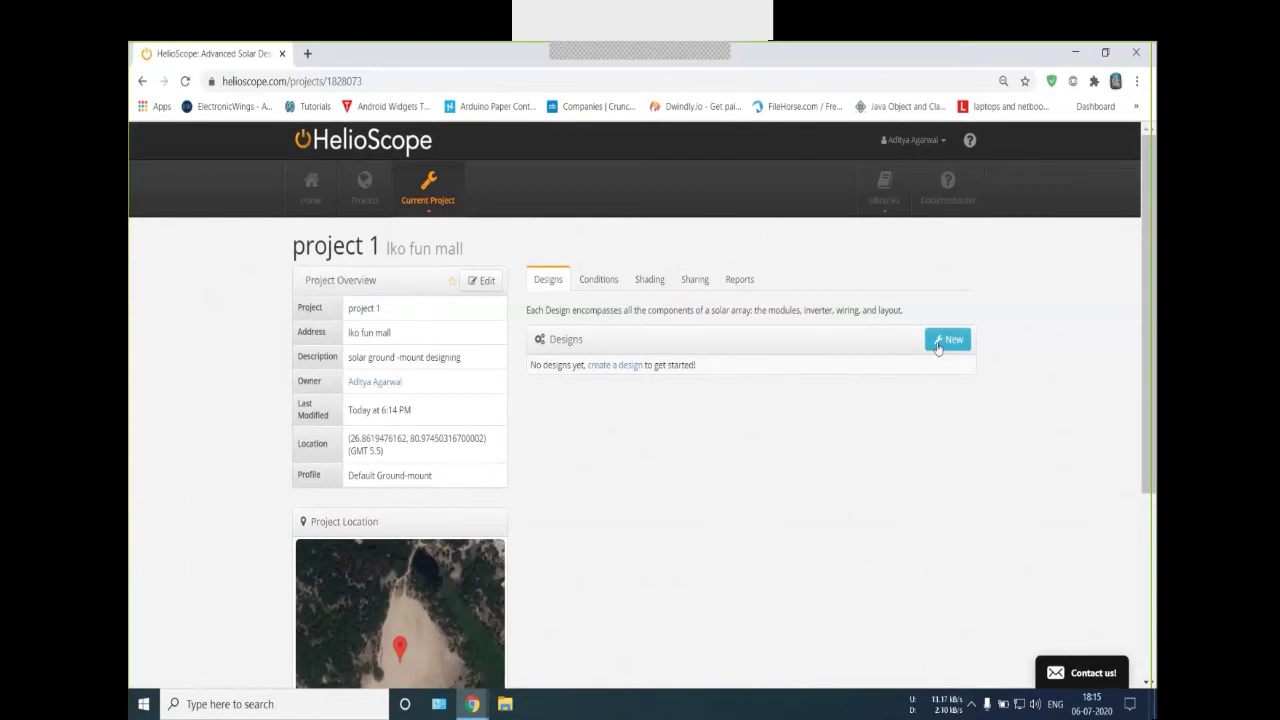
Create a new design described as "design 1" without cloning an existing design
{"action": "left_click", "coordinate": [938, 342]}
{"action": "left_click_drag", "start_coordinate": [605, 214], "coordinate": [538, 229]}
{"action": "key", "text": "BackSpace"}
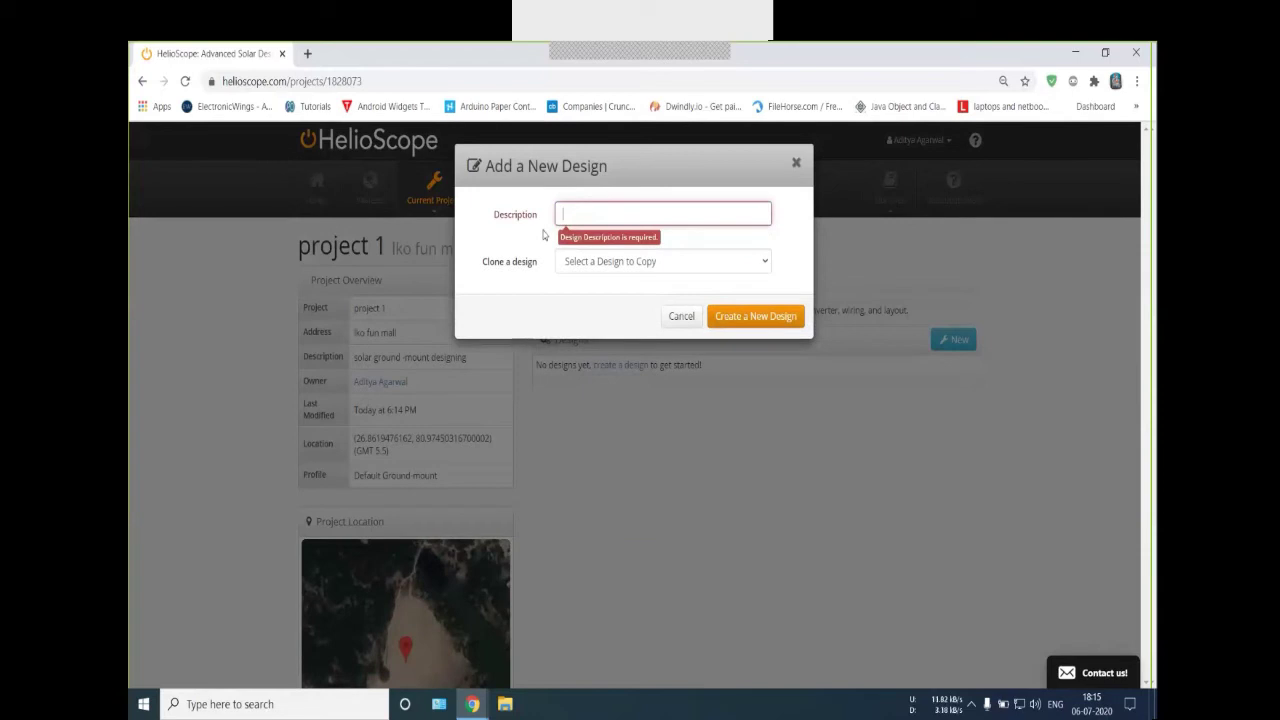
{"action": "type", "text": "design 1"}
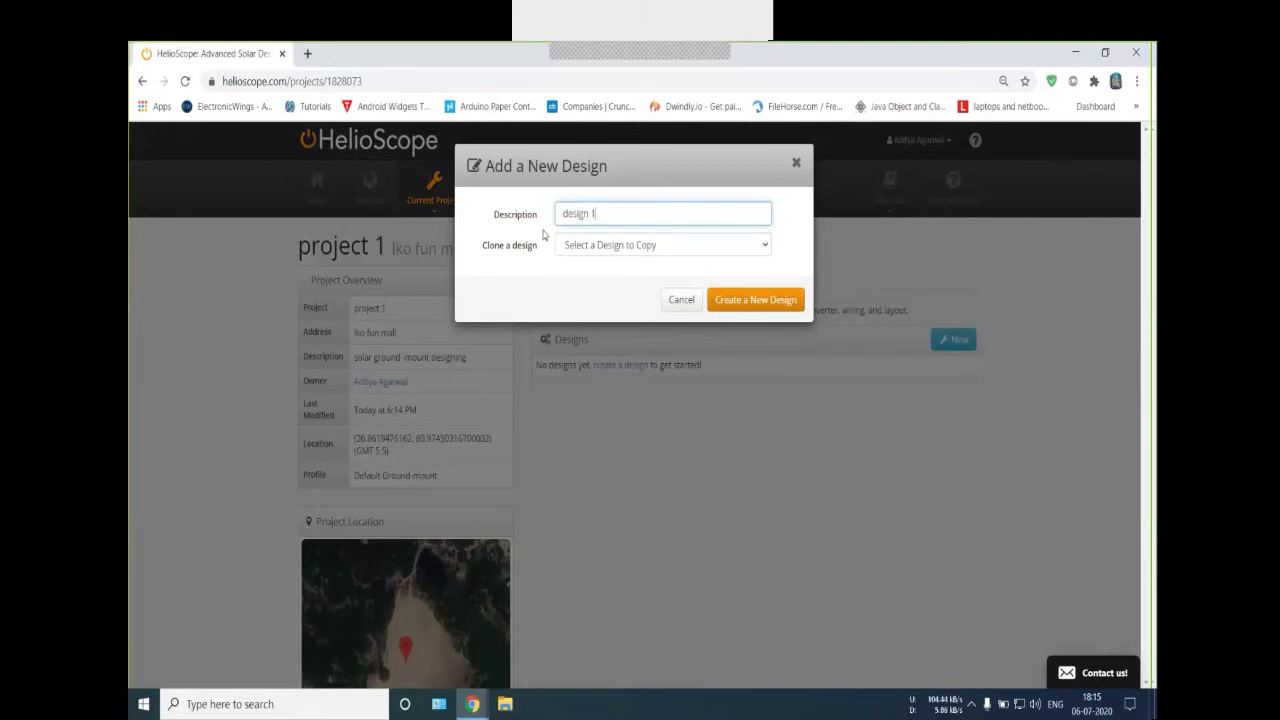
{"action": "left_click", "coordinate": [620, 251]}
{"action": "left_click", "coordinate": [619, 253]}
{"action": "left_click", "coordinate": [620, 252]}
{"action": "left_click", "coordinate": [620, 252]}
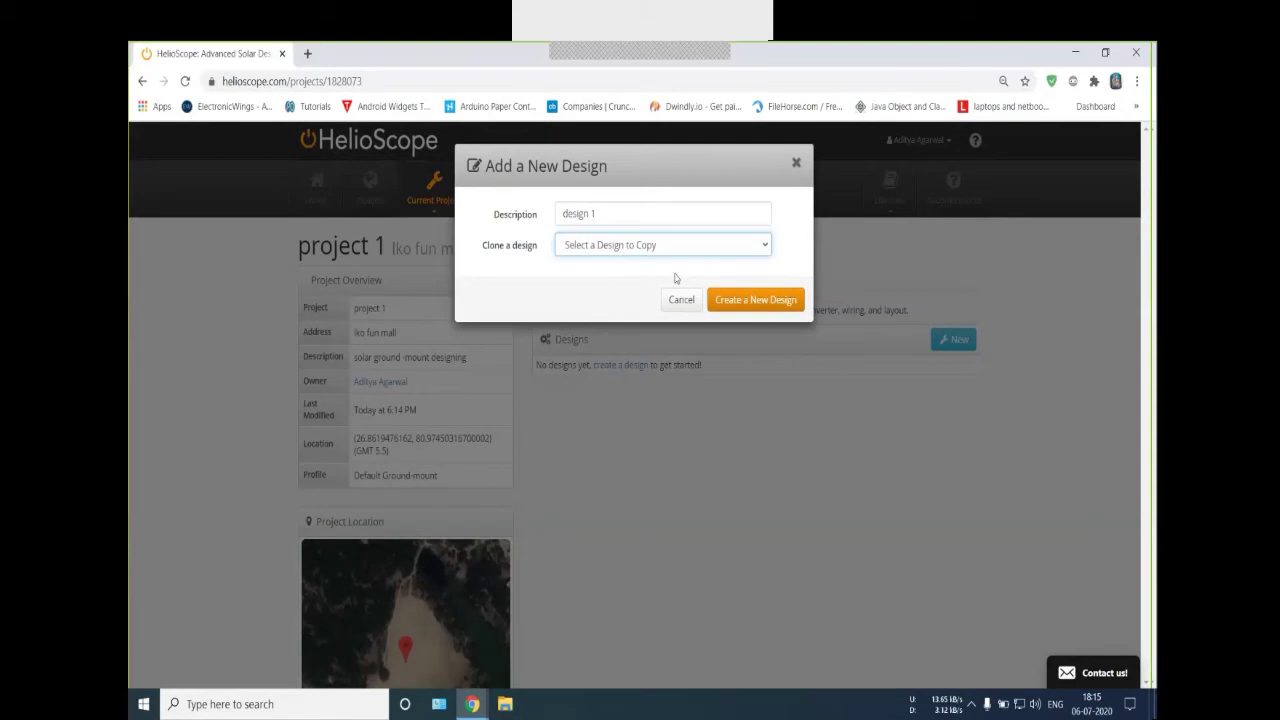
{"action": "left_click", "coordinate": [749, 303]}
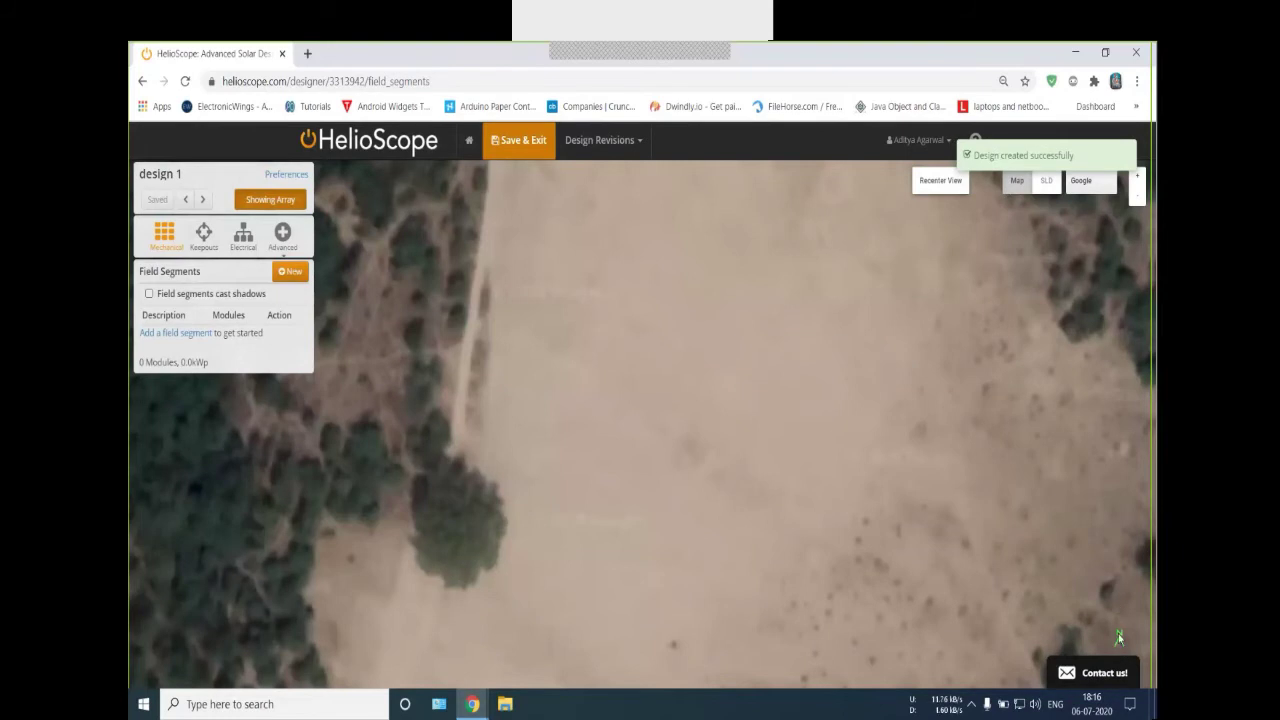
Inspect the site imagery of design 1 from tilted, rotated views and return to the top-down view
{"action": "left_click_drag", "start_coordinate": [1118, 633], "coordinate": [1069, 564]}
{"action": "left_click_drag", "start_coordinate": [1050, 510], "coordinate": [1083, 533]}
{"action": "scroll", "coordinate": [1054, 512], "scroll_direction": "down", "scroll_amount": 5}
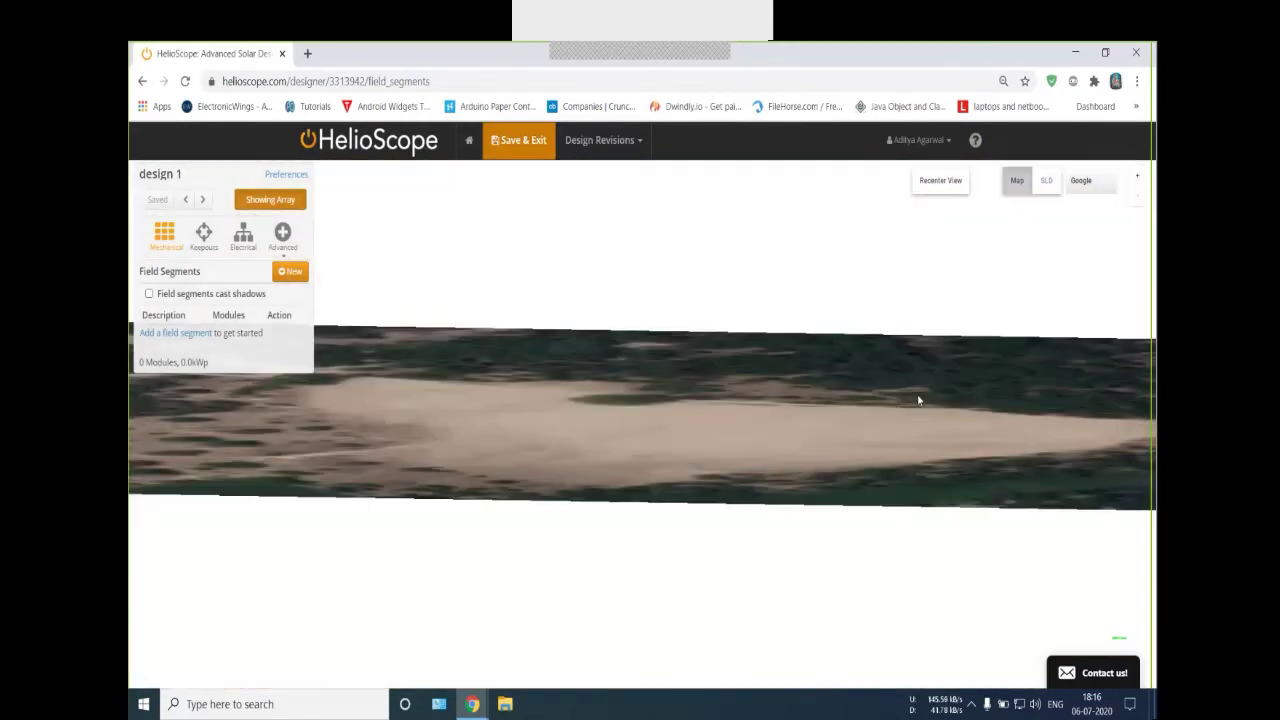
{"action": "scroll", "coordinate": [1054, 419], "scroll_direction": "up", "scroll_amount": 3}
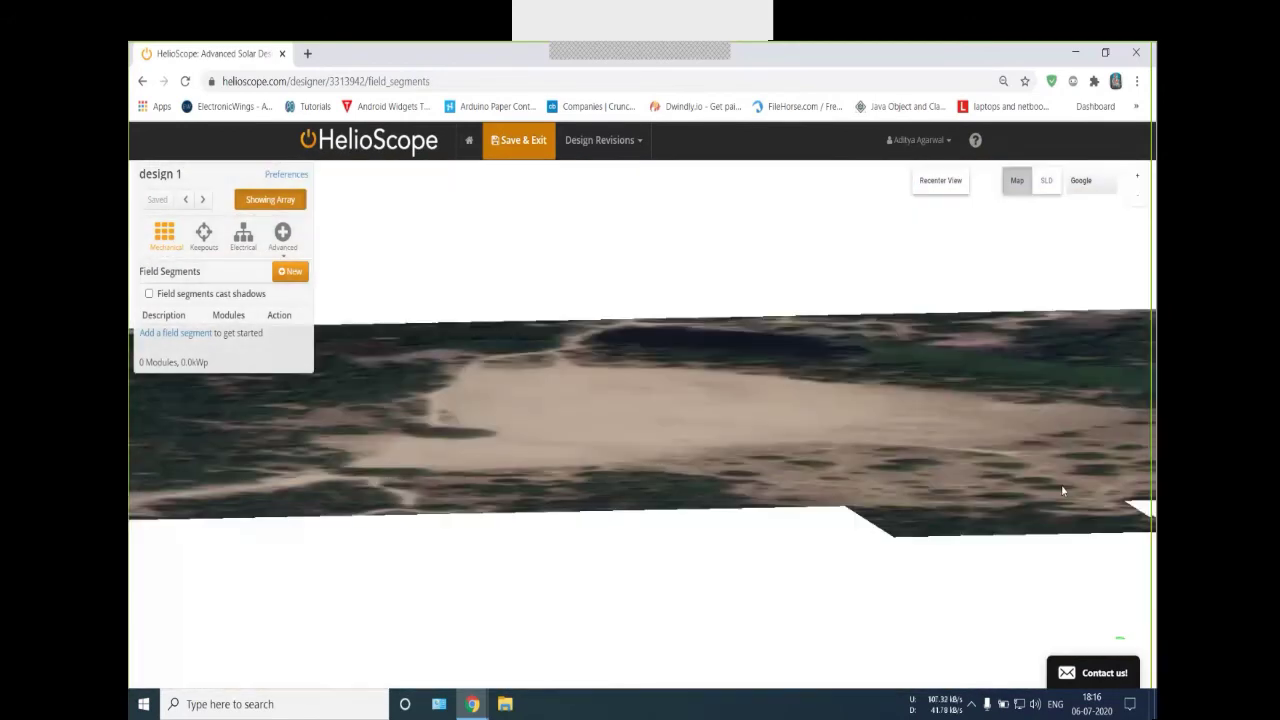
{"action": "left_click_drag", "start_coordinate": [1024, 434], "coordinate": [1024, 480]}
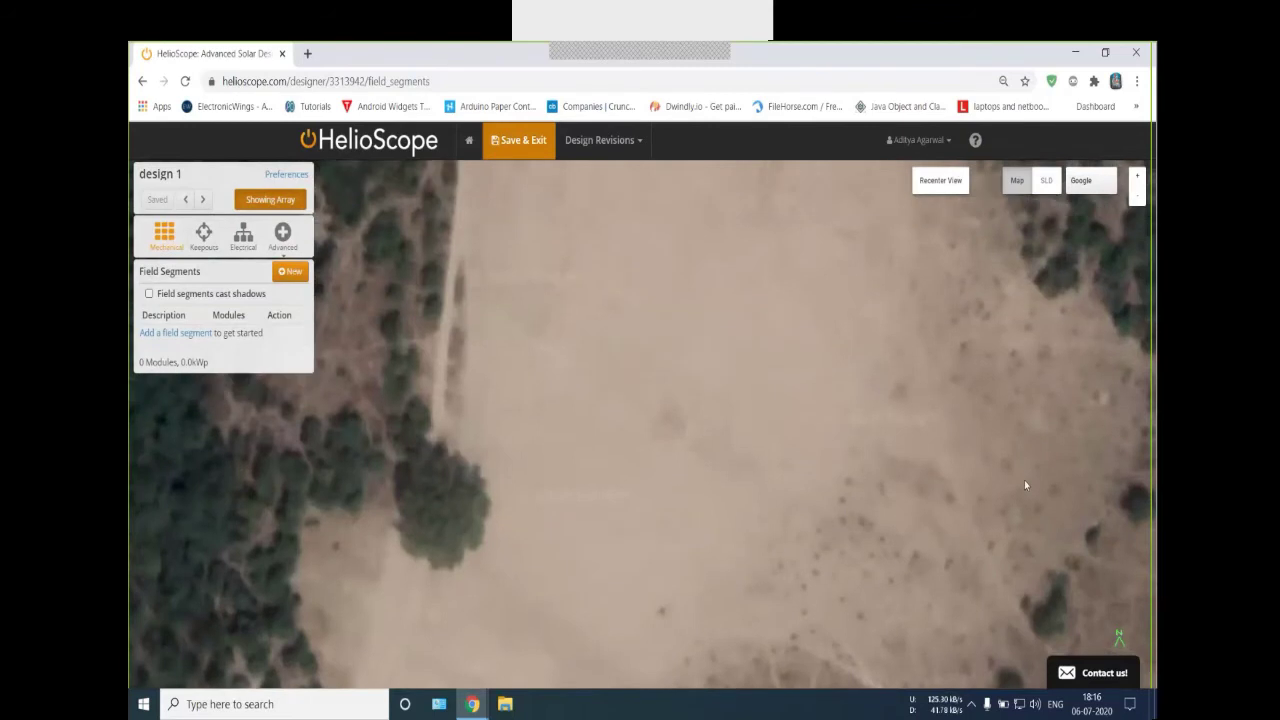
Examine the sandy site together with its wider surroundings and the neighbouring buildings on the design map
{"action": "scroll", "coordinate": [998, 440], "scroll_direction": "down", "scroll_amount": 3}
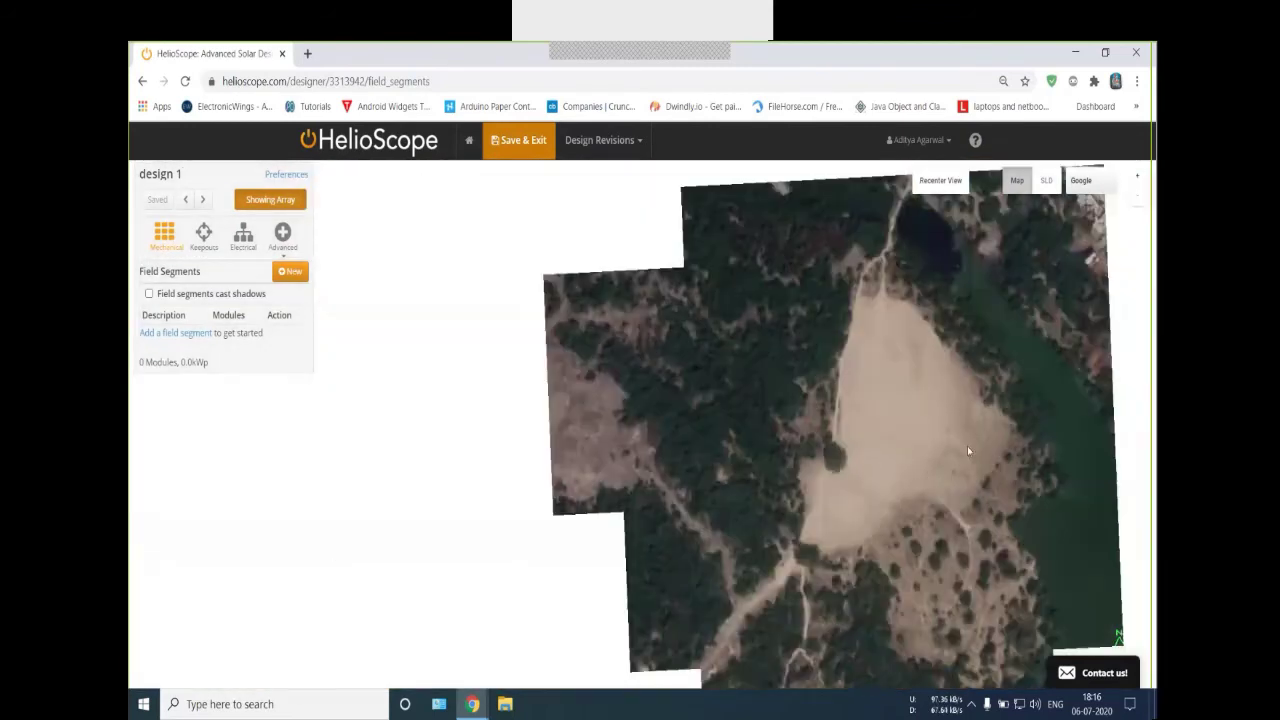
{"action": "scroll", "coordinate": [901, 454], "scroll_direction": "down", "scroll_amount": 2}
{"action": "left_click_drag", "start_coordinate": [883, 455], "coordinate": [785, 452]}
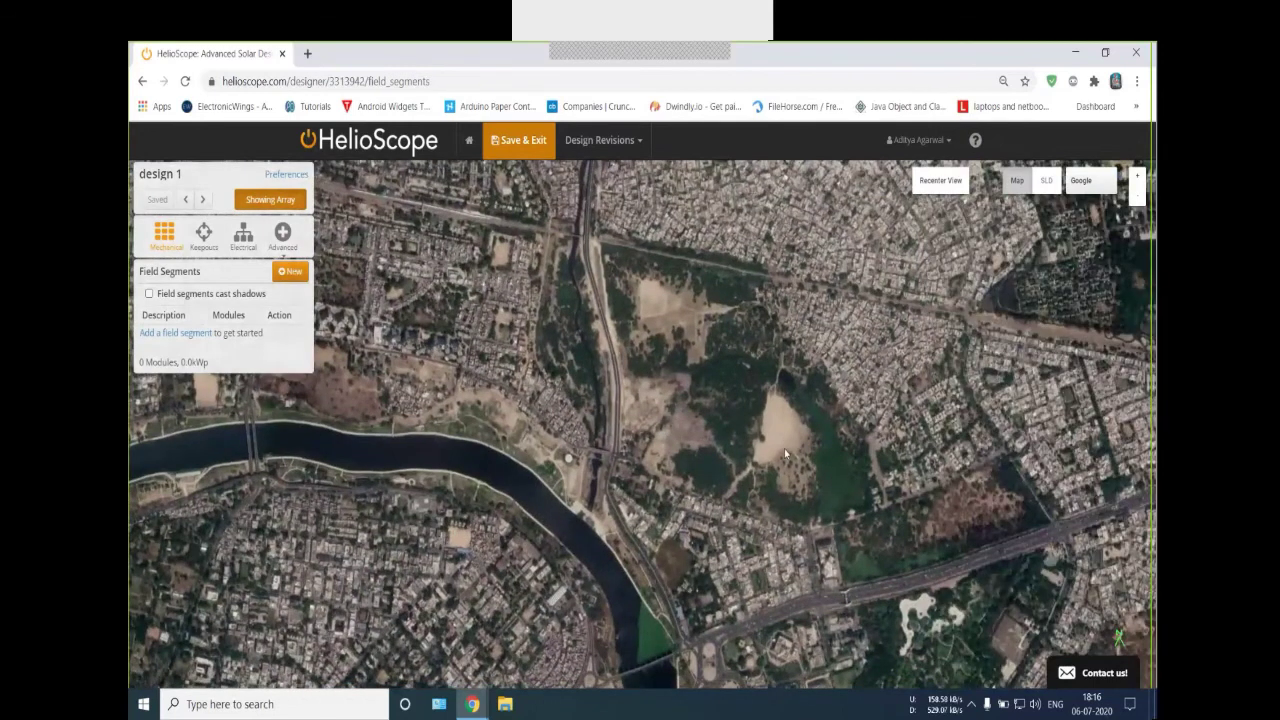
{"action": "scroll", "coordinate": [784, 448], "scroll_direction": "down", "scroll_amount": 1}
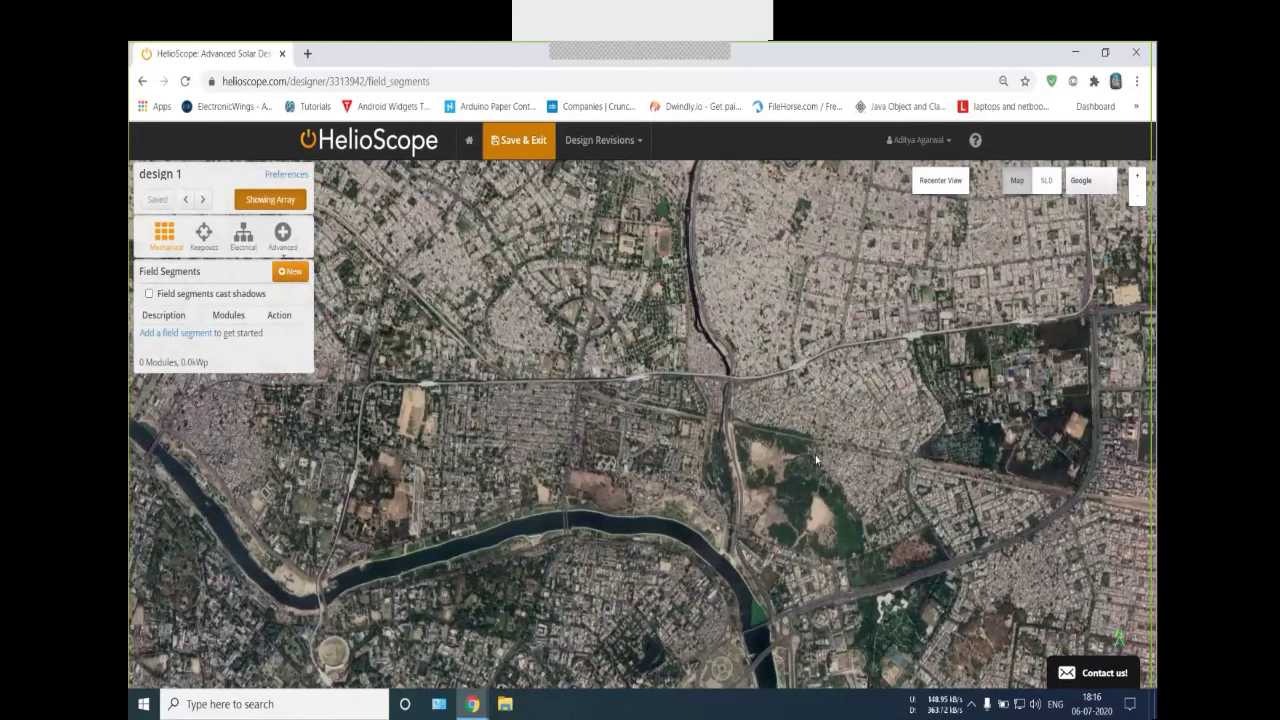
{"action": "scroll", "coordinate": [815, 455], "scroll_direction": "down", "scroll_amount": 1}
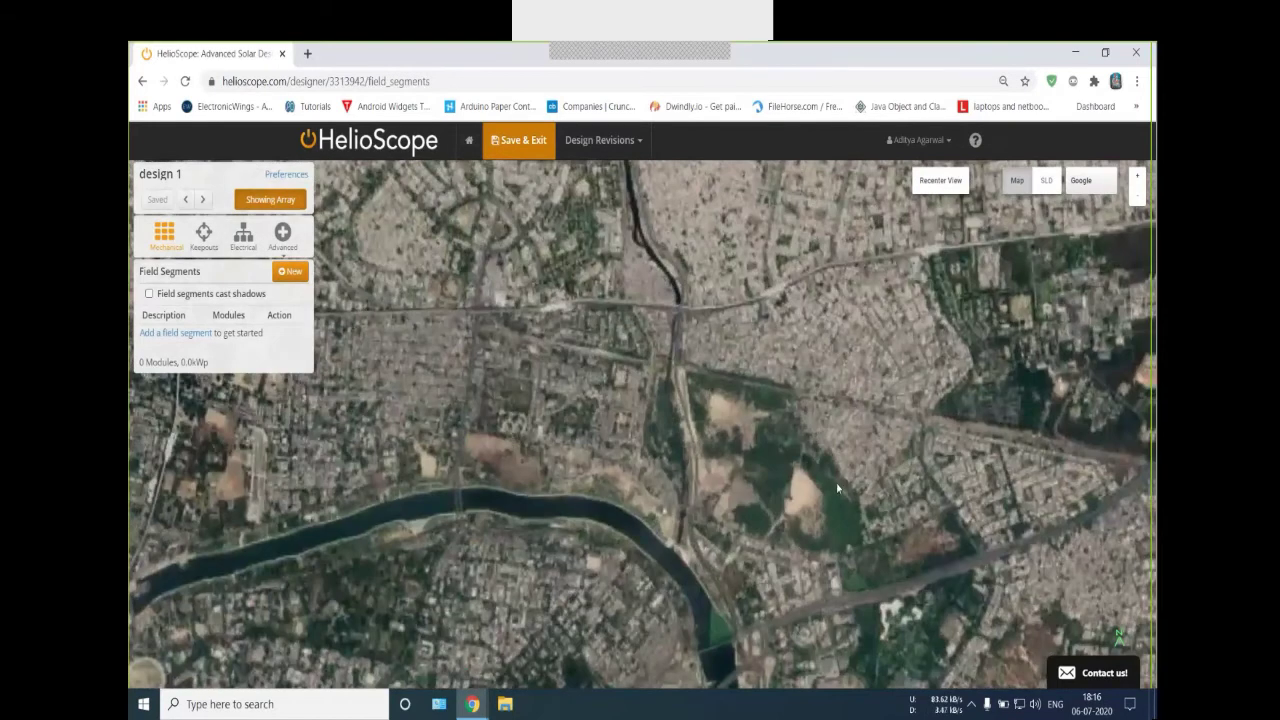
{"action": "scroll", "coordinate": [838, 490], "scroll_direction": "up", "scroll_amount": 1}
{"action": "scroll", "coordinate": [898, 443], "scroll_direction": "up", "scroll_amount": 1}
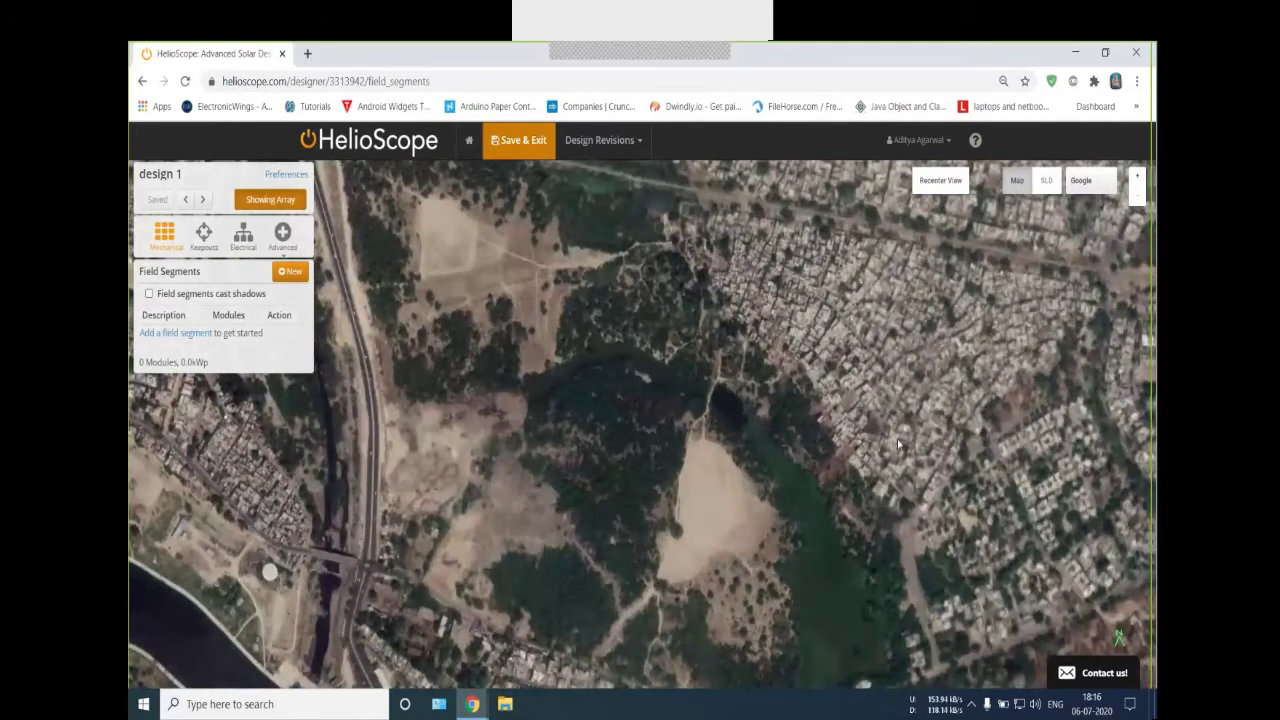
{"action": "scroll", "coordinate": [897, 440], "scroll_direction": "up", "scroll_amount": 2}
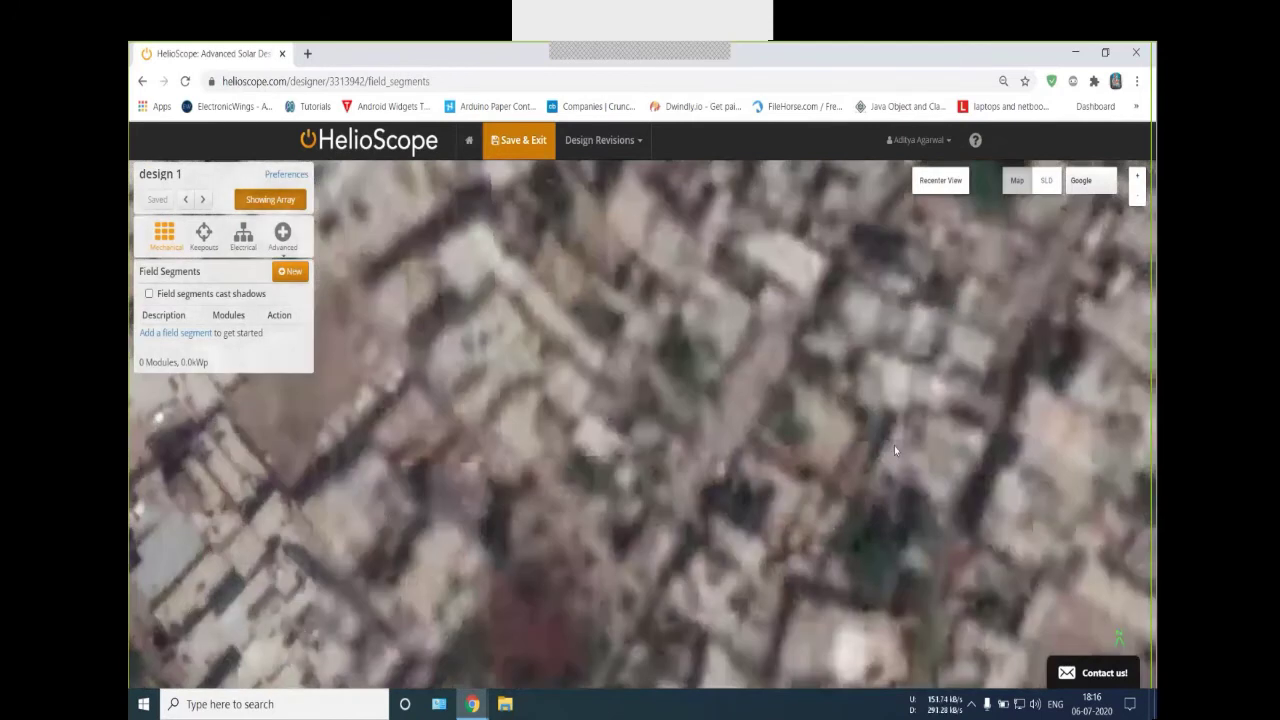
Examine the rooftops, streets and car-filled open lot in the densely built-up neighbourhood of the design map
{"action": "scroll", "coordinate": [887, 441], "scroll_direction": "up", "scroll_amount": 1}
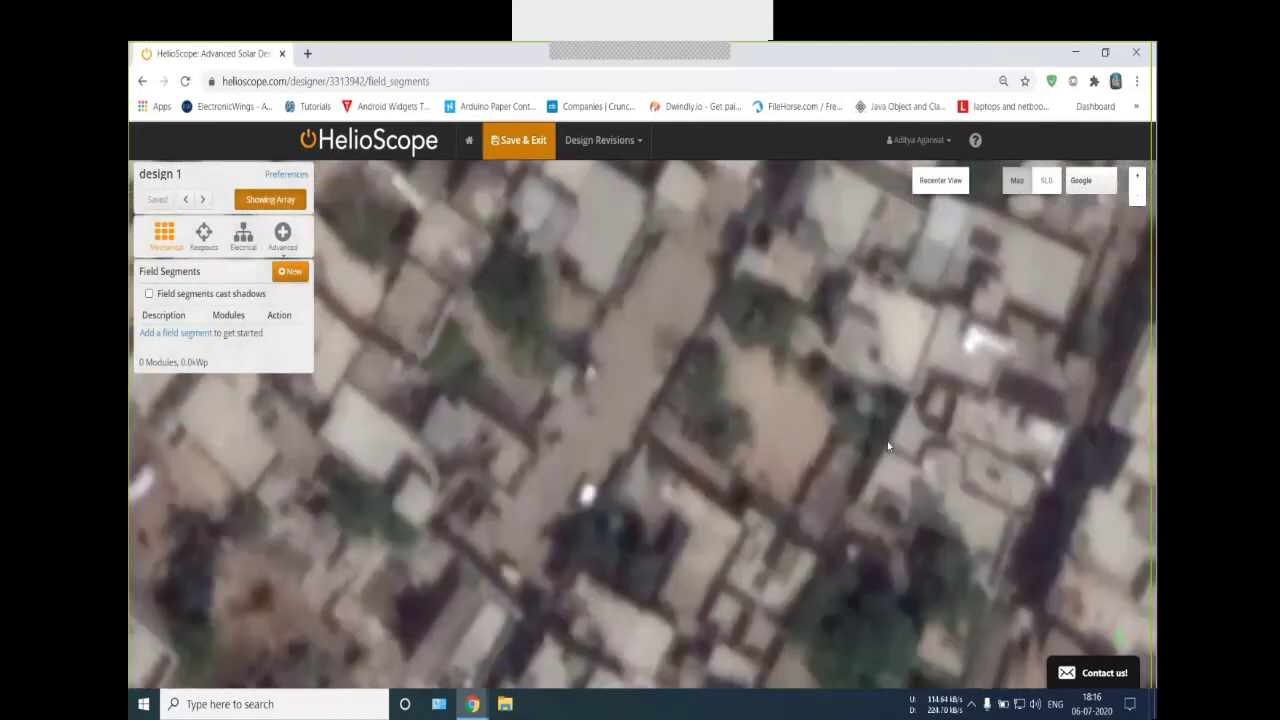
{"action": "scroll", "coordinate": [887, 441], "scroll_direction": "up", "scroll_amount": 1}
{"action": "scroll", "coordinate": [889, 446], "scroll_direction": "down", "scroll_amount": 2}
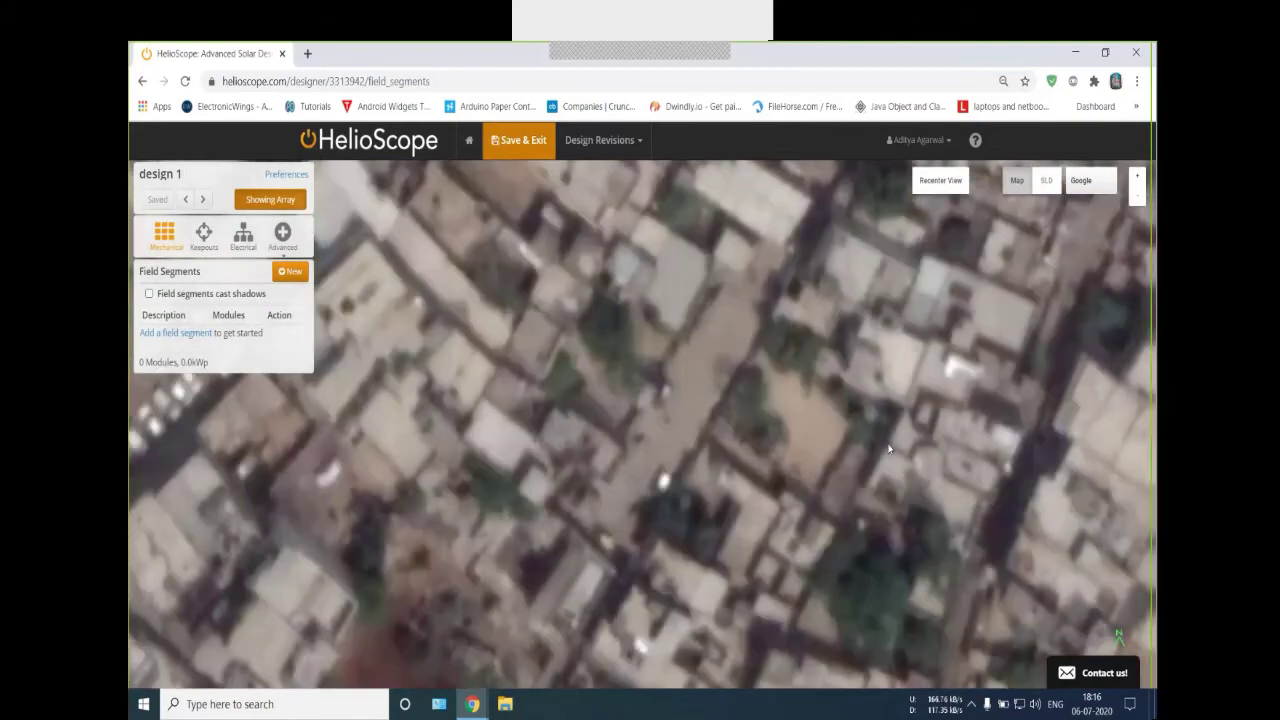
{"action": "scroll", "coordinate": [867, 460], "scroll_direction": "up", "scroll_amount": 1}
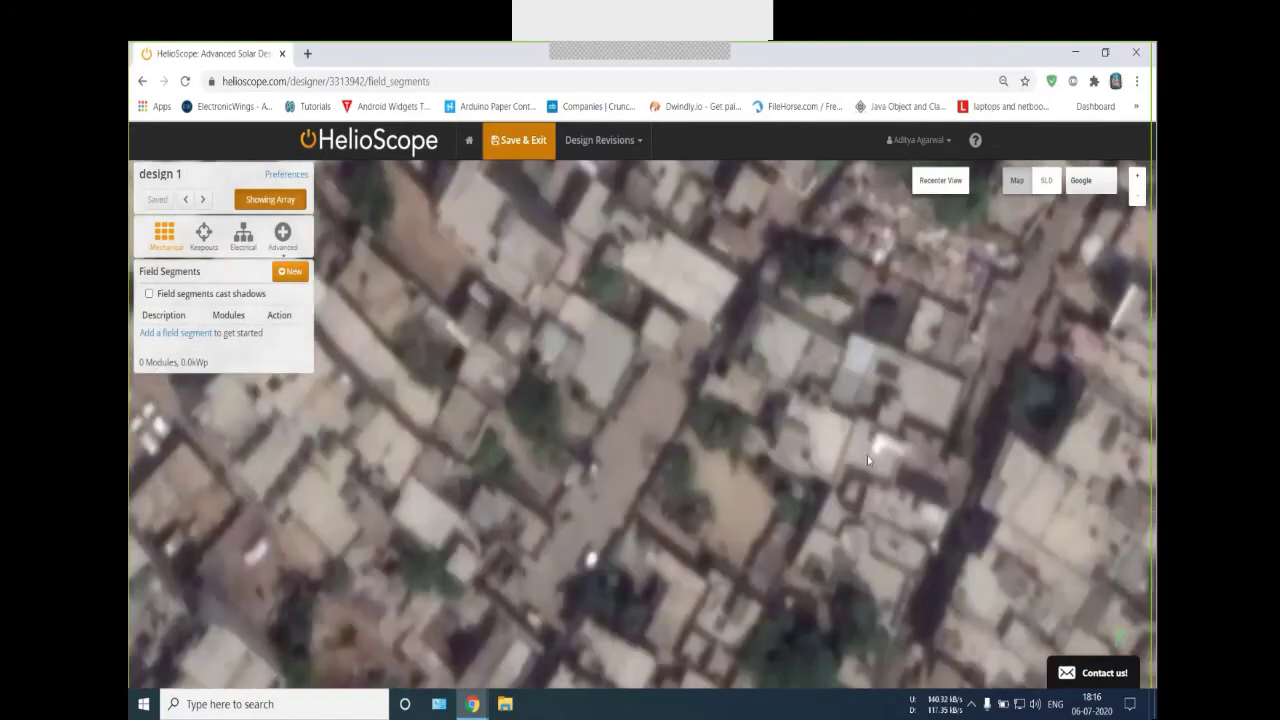
{"action": "scroll", "coordinate": [867, 460], "scroll_direction": "up", "scroll_amount": 1}
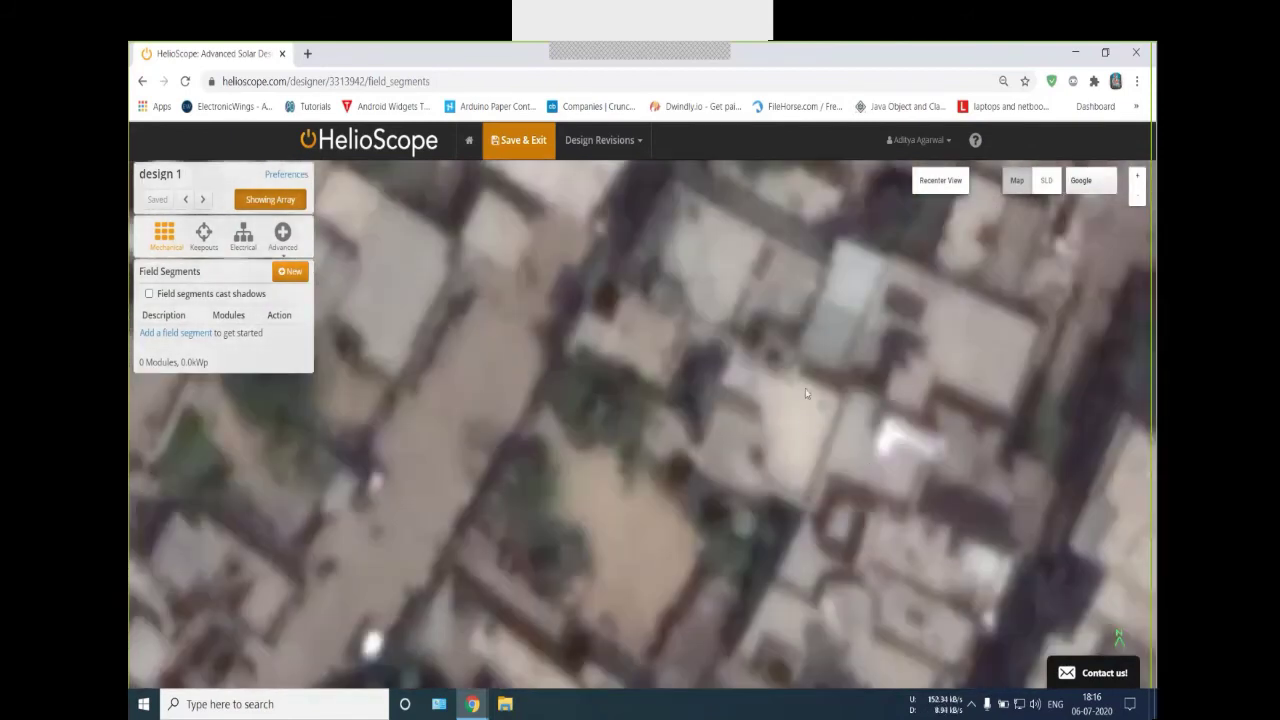
{"action": "scroll", "coordinate": [805, 388], "scroll_direction": "down", "scroll_amount": 1}
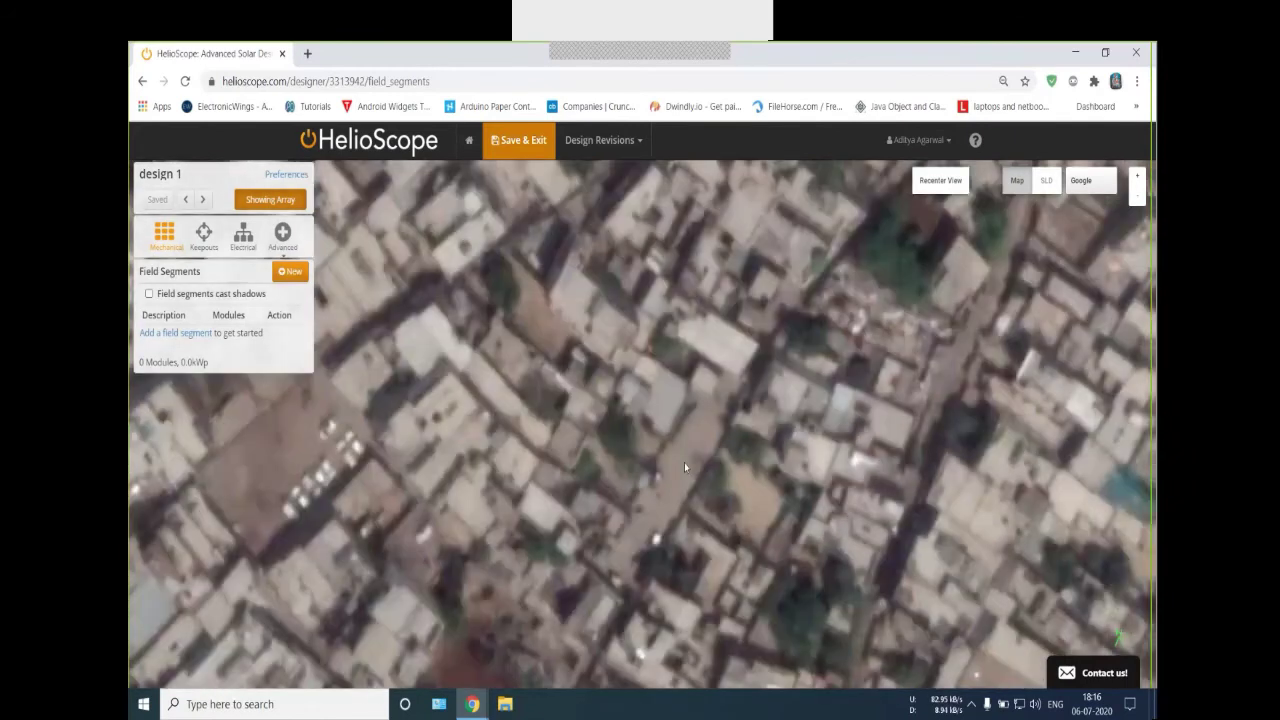
{"action": "left_click_drag", "start_coordinate": [284, 450], "coordinate": [511, 419]}
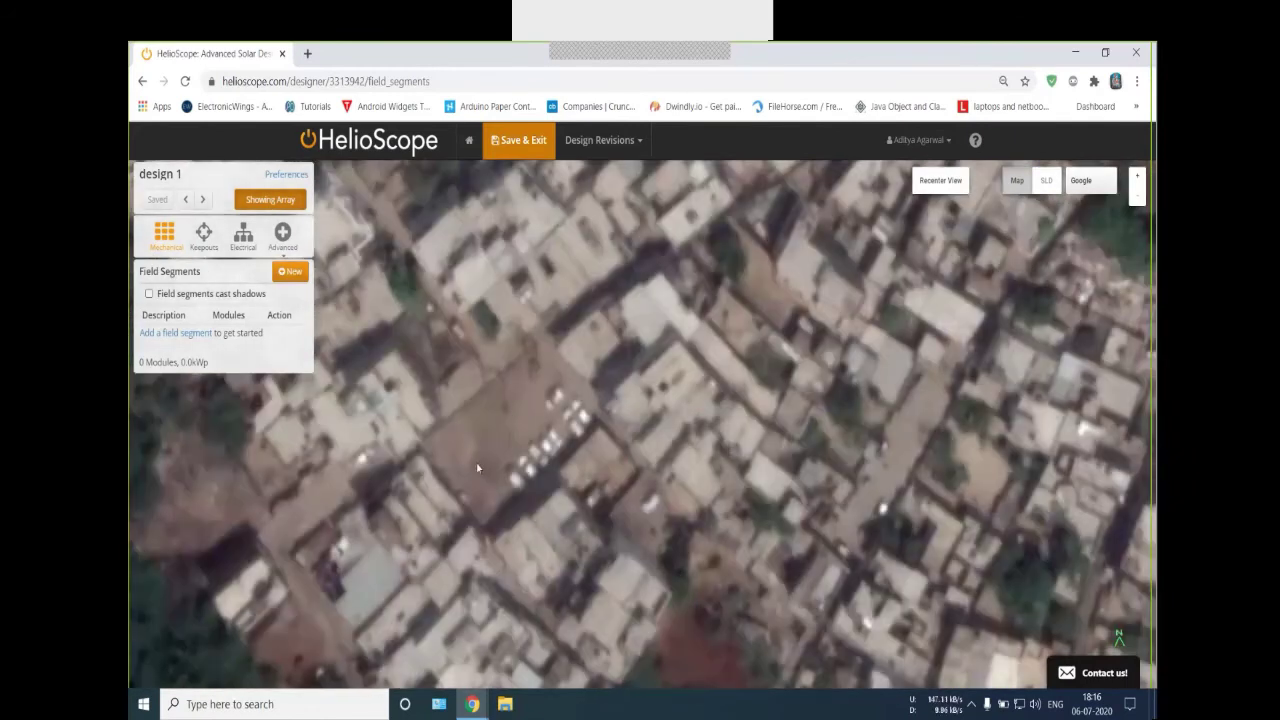
{"action": "left_click_drag", "start_coordinate": [481, 467], "coordinate": [617, 297]}
{"action": "left_click_drag", "start_coordinate": [647, 396], "coordinate": [750, 345]}
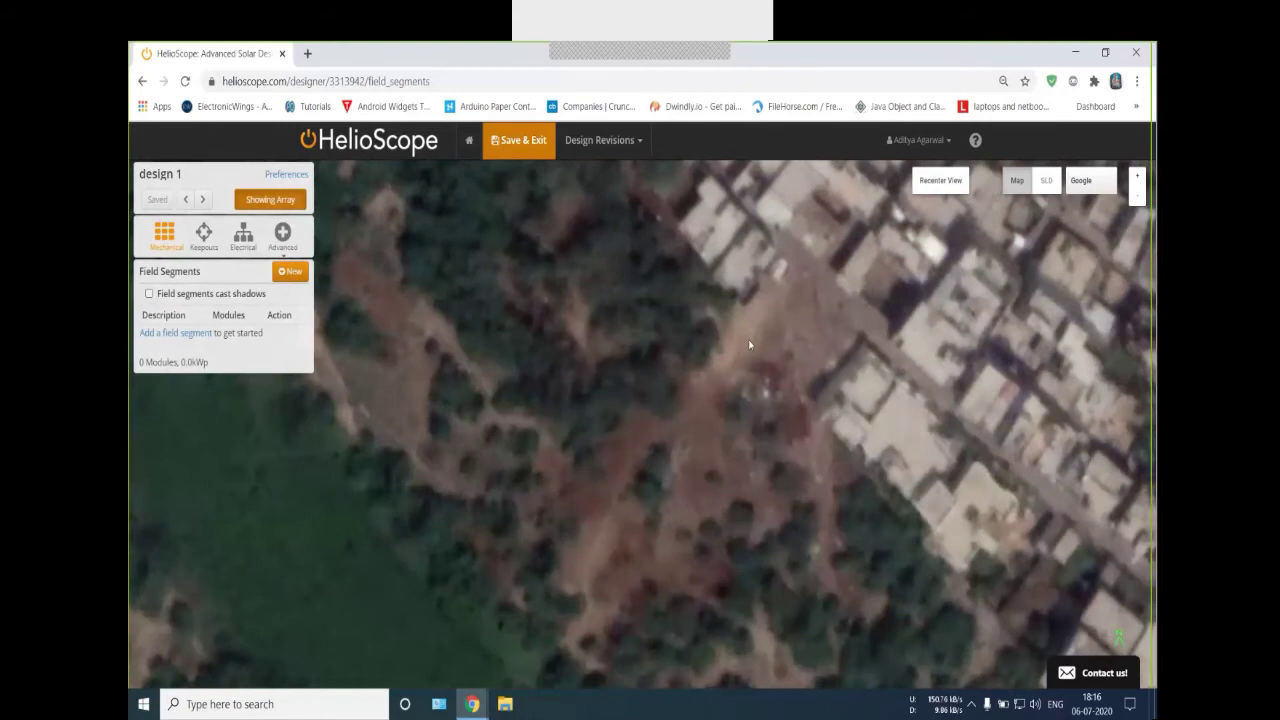
Survey the sandy ground, the green water body beside it and the scrubland along the highway as possible array areas
{"action": "scroll", "coordinate": [745, 348], "scroll_direction": "down", "scroll_amount": 1}
{"action": "scroll", "coordinate": [689, 493], "scroll_direction": "down", "scroll_amount": 1}
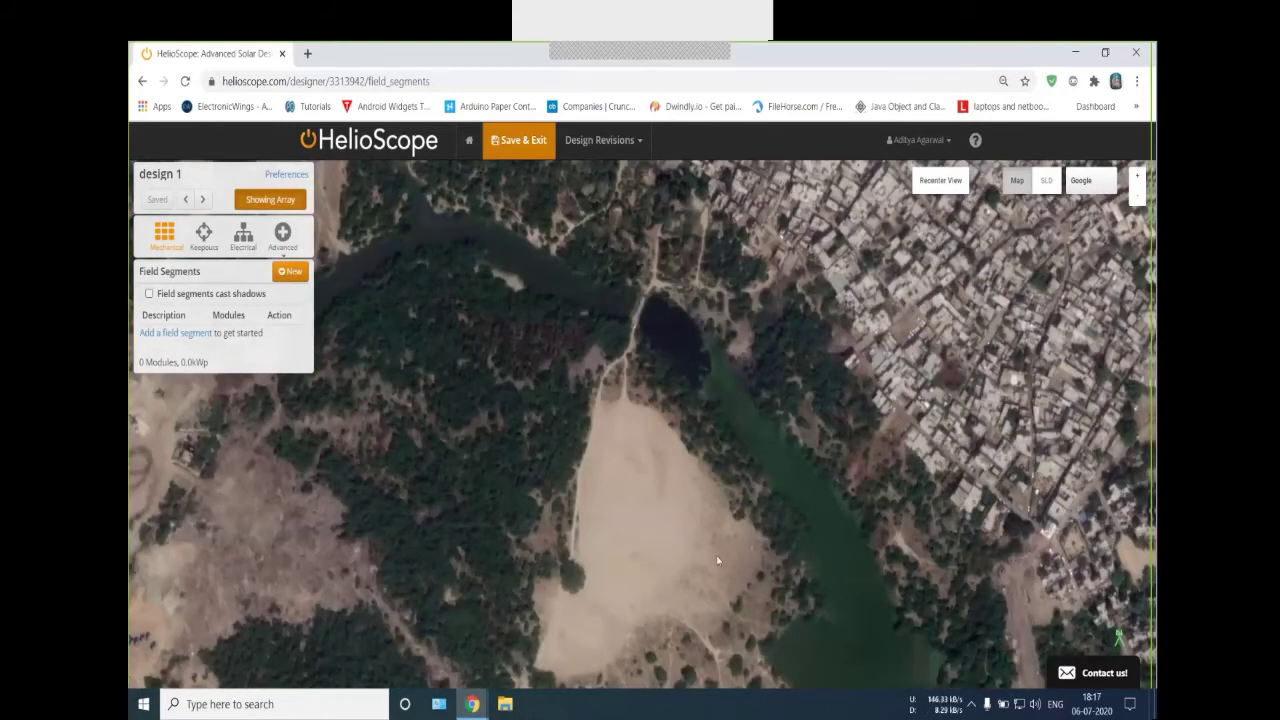
{"action": "left_click_drag", "start_coordinate": [717, 560], "coordinate": [546, 235]}
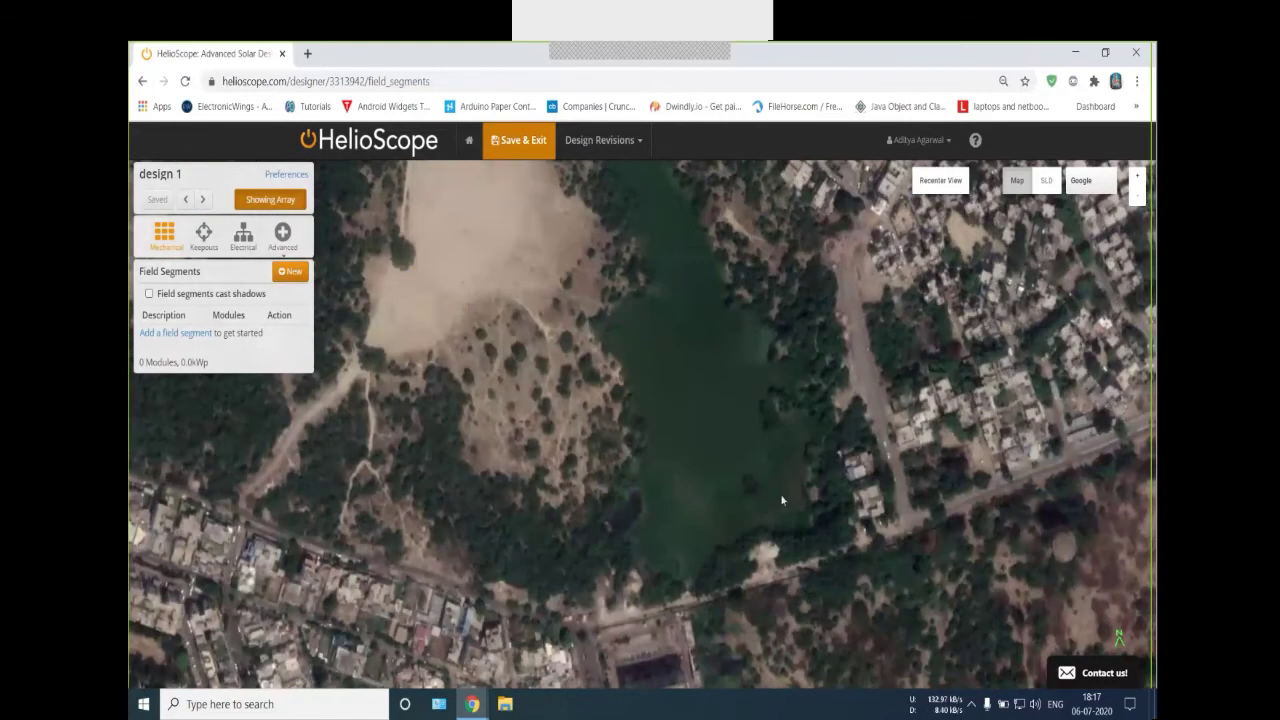
{"action": "left_click_drag", "start_coordinate": [750, 487], "coordinate": [597, 238]}
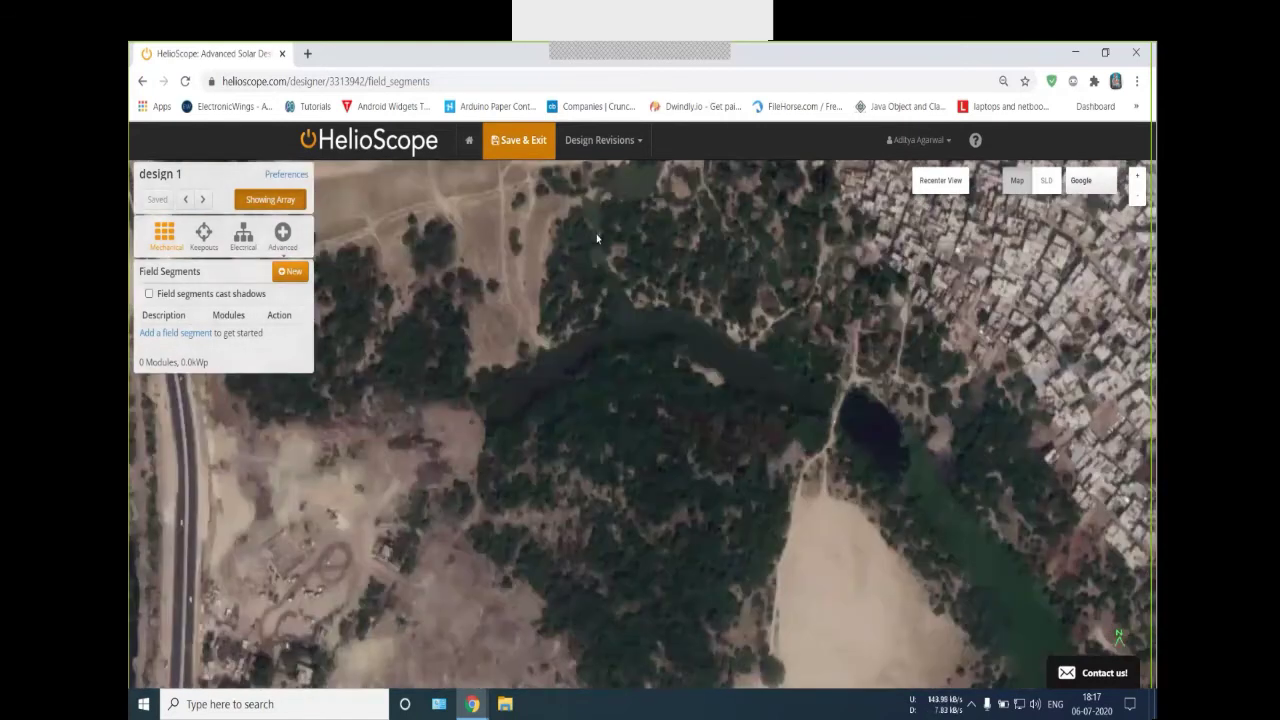
{"action": "left_click_drag", "start_coordinate": [816, 580], "coordinate": [720, 397]}
{"action": "left_click_drag", "start_coordinate": [790, 578], "coordinate": [727, 553]}
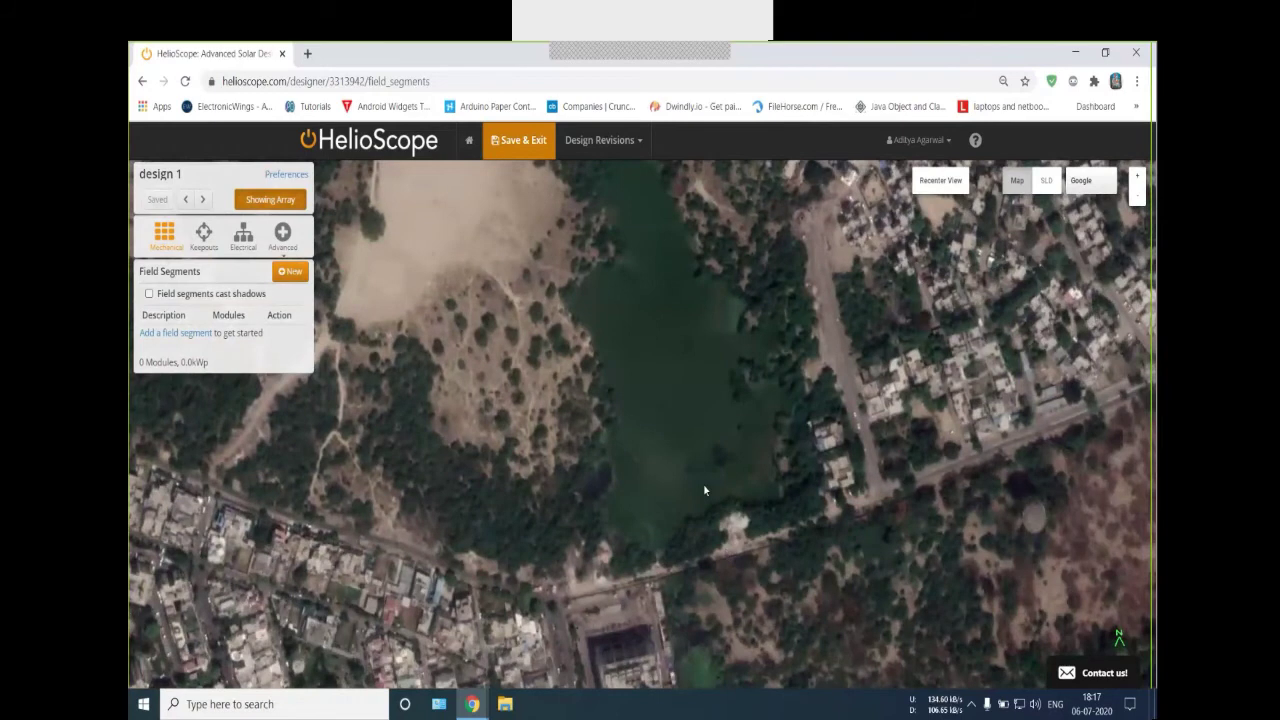
{"action": "left_click_drag", "start_coordinate": [703, 483], "coordinate": [343, 313]}
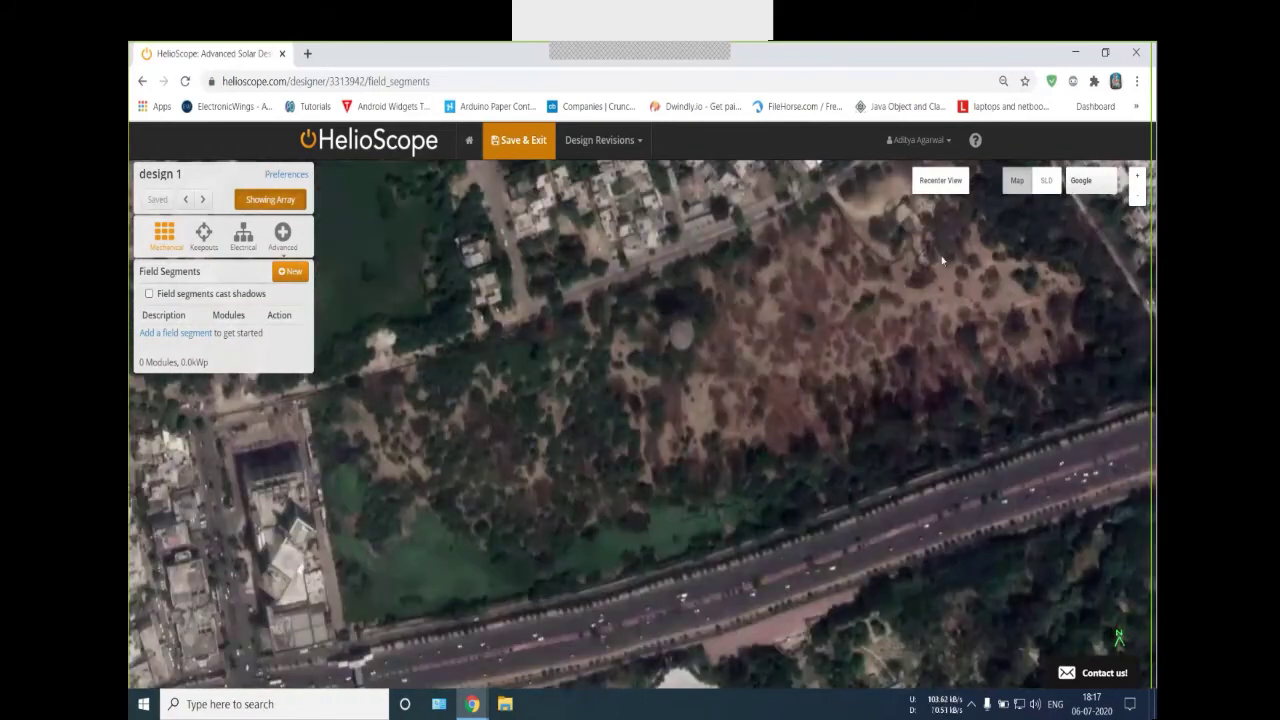
{"action": "left_click_drag", "start_coordinate": [794, 299], "coordinate": [779, 379]}
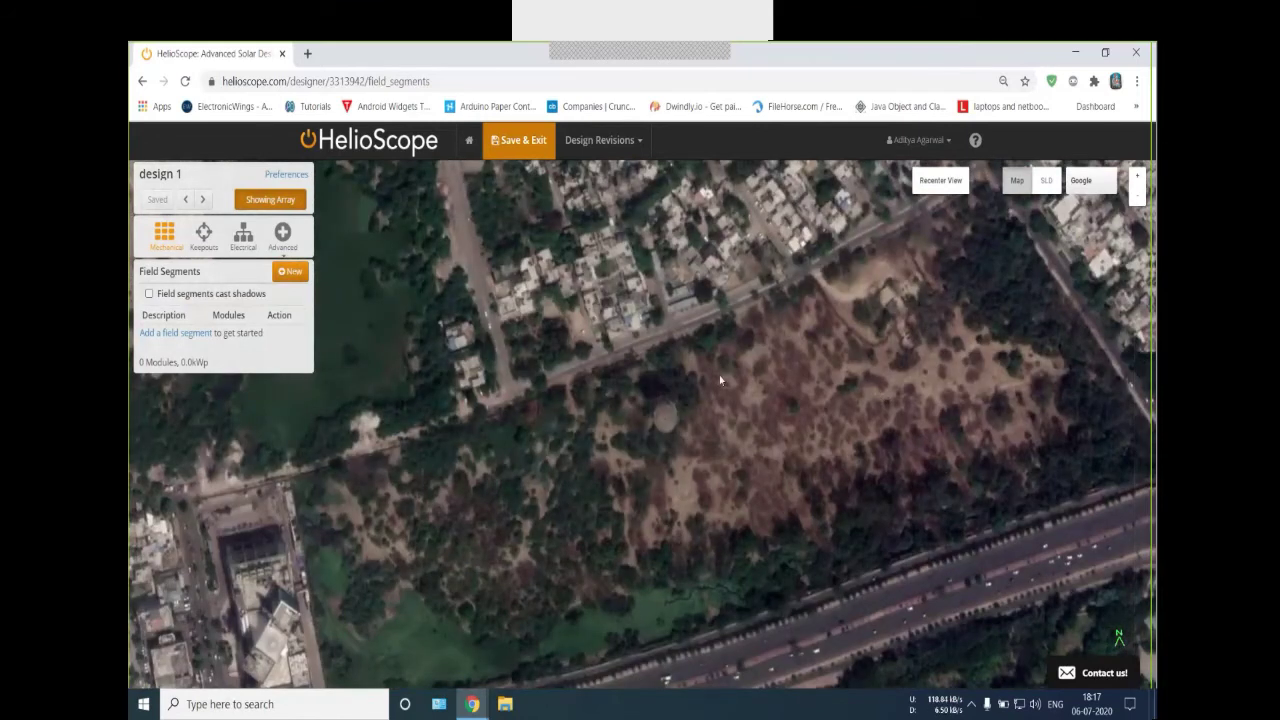
{"action": "left_click_drag", "start_coordinate": [719, 375], "coordinate": [934, 538]}
{"action": "left_click_drag", "start_coordinate": [447, 321], "coordinate": [468, 347]}
{"action": "left_click_drag", "start_coordinate": [790, 518], "coordinate": [709, 428]}
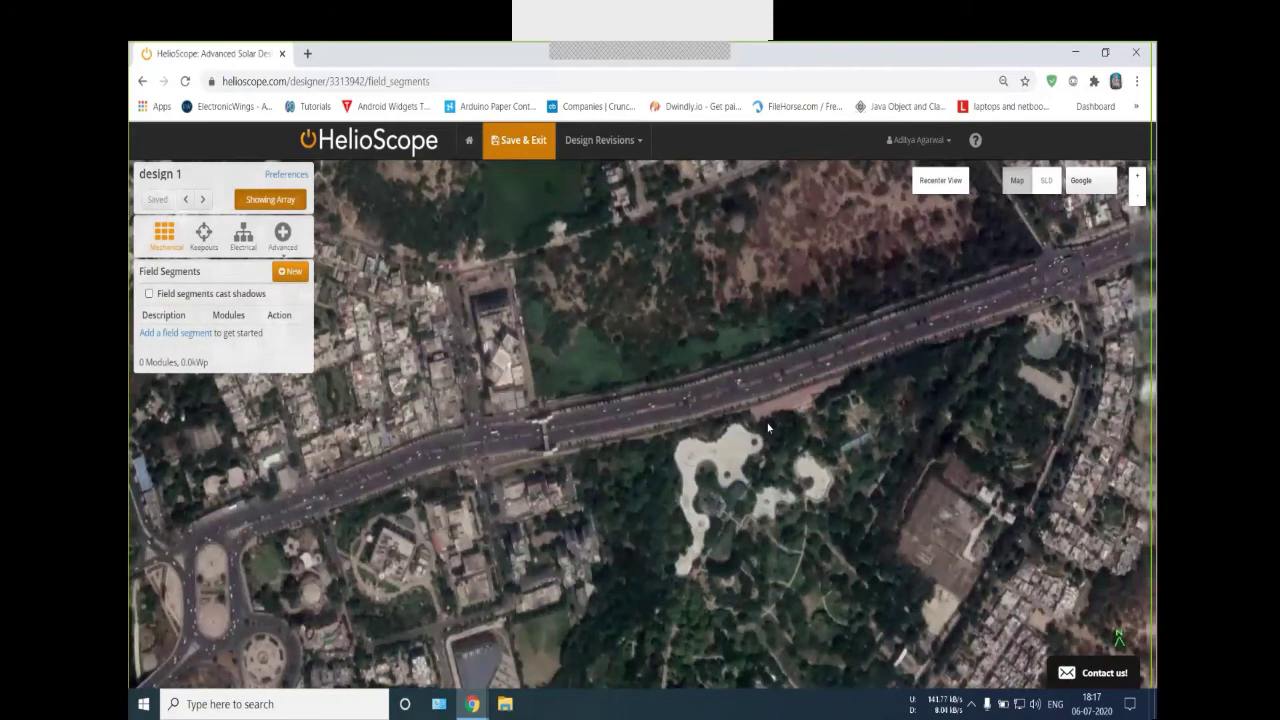
Inspect the white irregular surfaces in the park south of the highway and the rectangular brown plot east of them
{"action": "scroll", "coordinate": [768, 428], "scroll_direction": "up", "scroll_amount": 2}
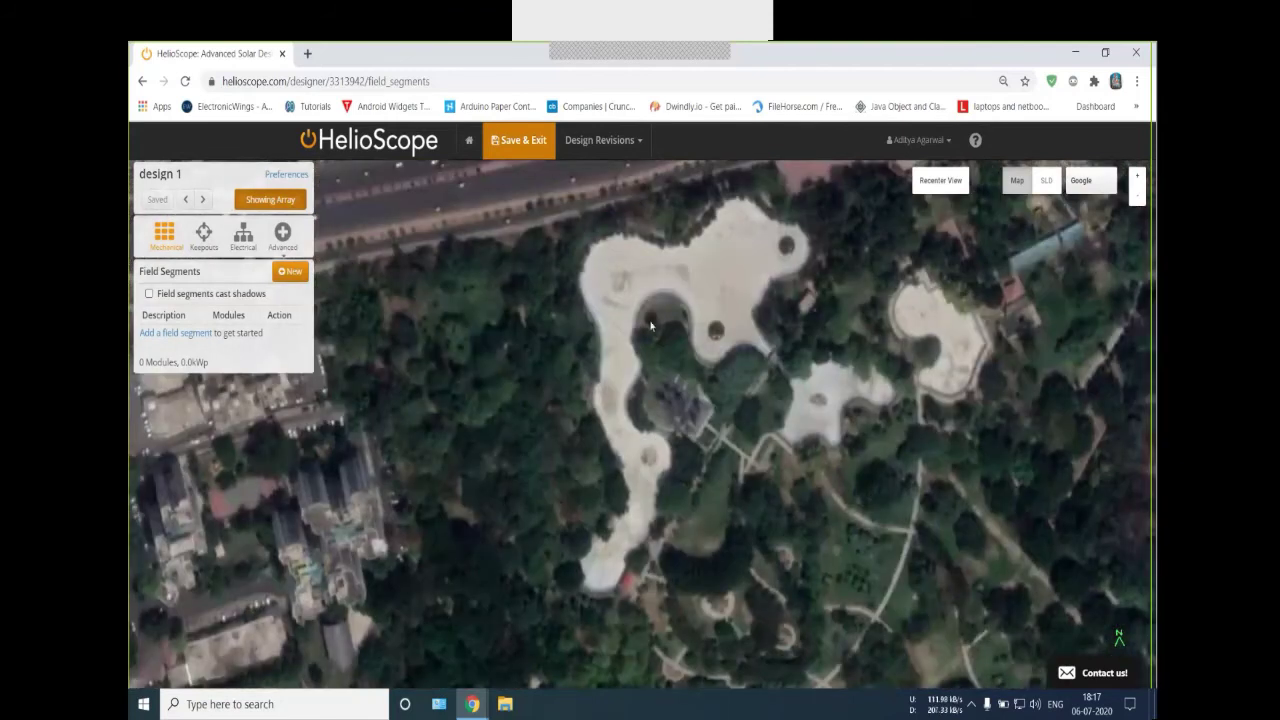
{"action": "scroll", "coordinate": [798, 416], "scroll_direction": "down", "scroll_amount": 2}
{"action": "scroll", "coordinate": [885, 418], "scroll_direction": "up", "scroll_amount": 1}
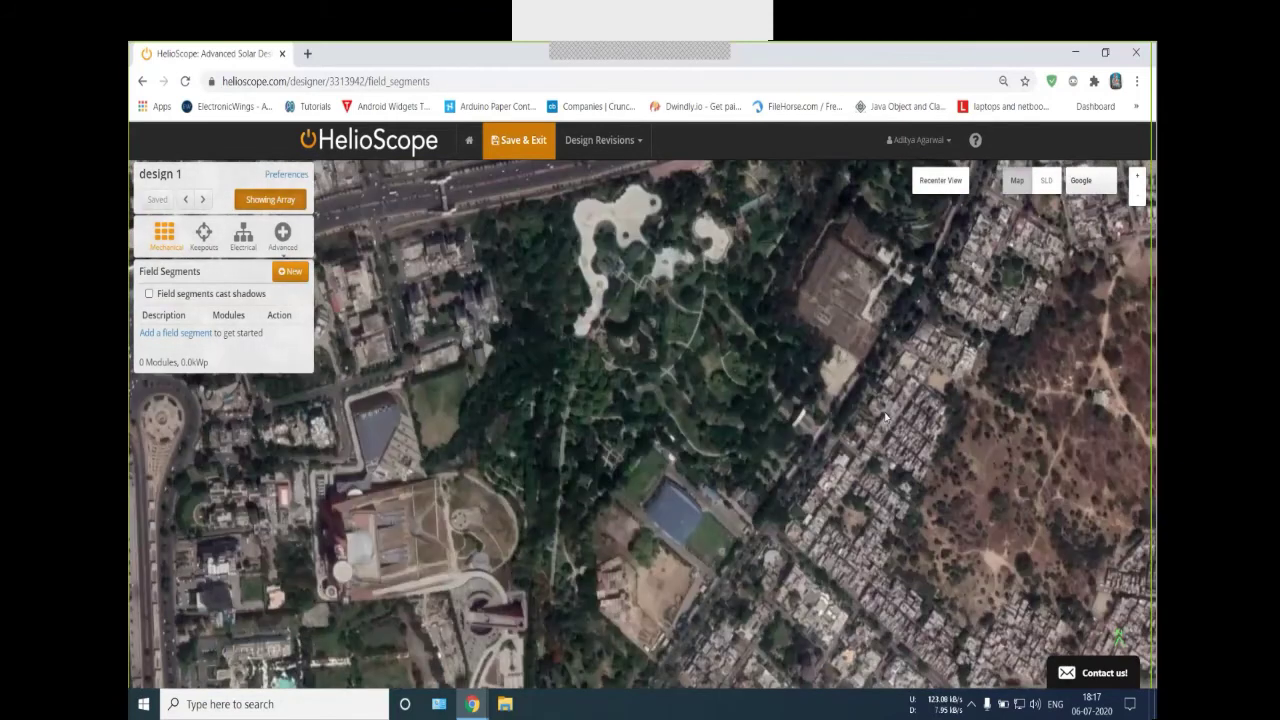
{"action": "scroll", "coordinate": [870, 525], "scroll_direction": "up", "scroll_amount": 3}
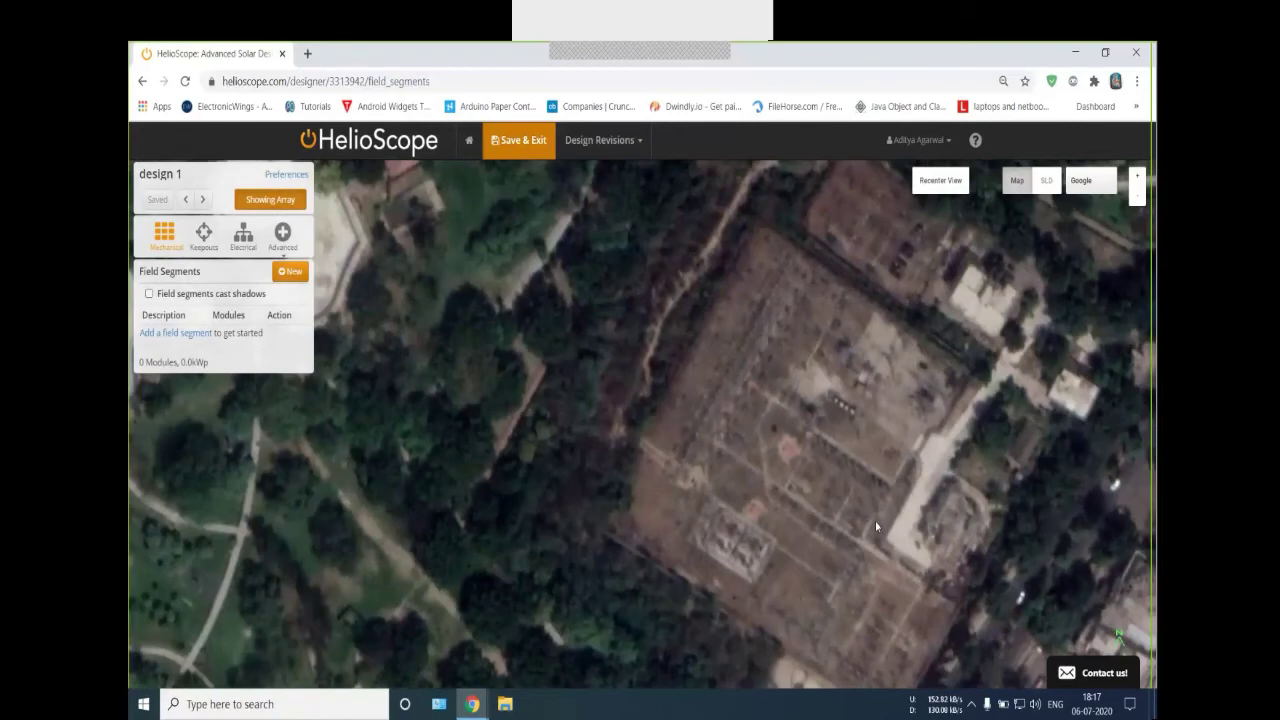
{"action": "scroll", "coordinate": [877, 526], "scroll_direction": "down", "scroll_amount": 1}
{"action": "left_click_drag", "start_coordinate": [648, 526], "coordinate": [766, 516]}
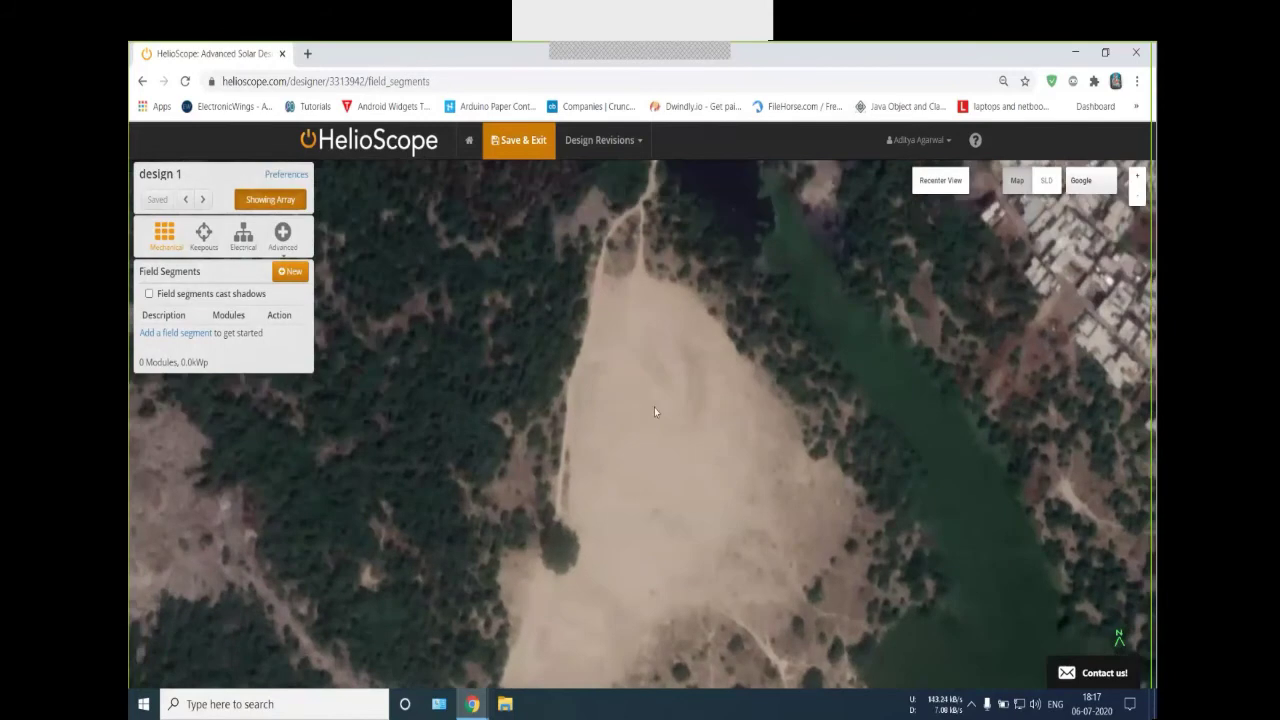
Start a new field segment on the sandy site, tracing its northern and north-eastern edges from the north-west corner to the easternmost corner
{"action": "left_click_drag", "start_coordinate": [768, 395], "coordinate": [762, 339]}
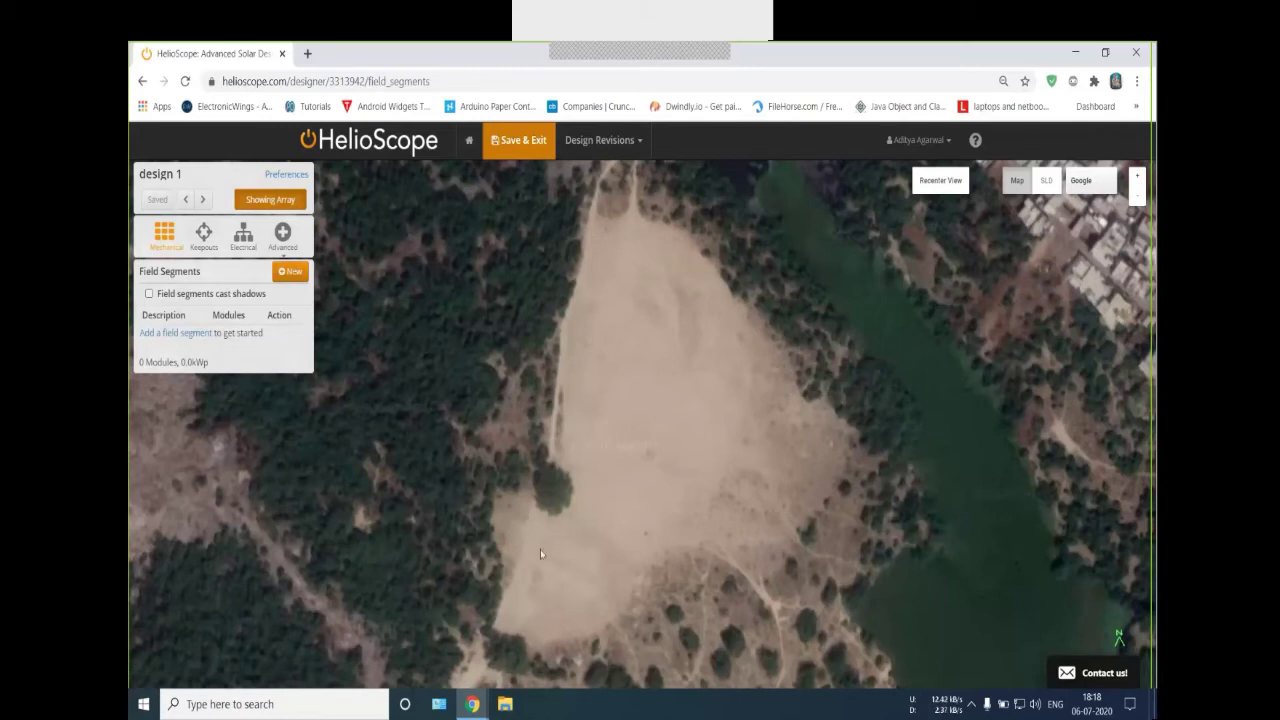
{"action": "left_click", "coordinate": [170, 333]}
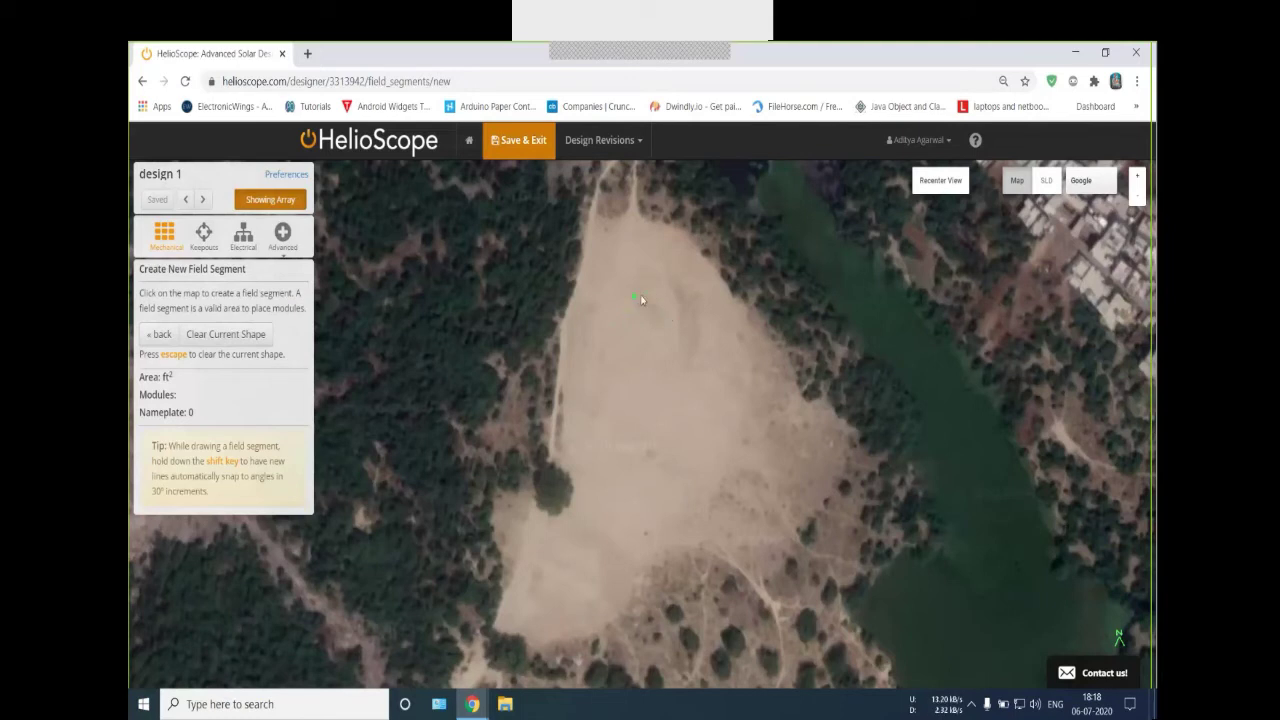
{"action": "left_click", "coordinate": [593, 221]}
{"action": "left_click", "coordinate": [645, 222]}
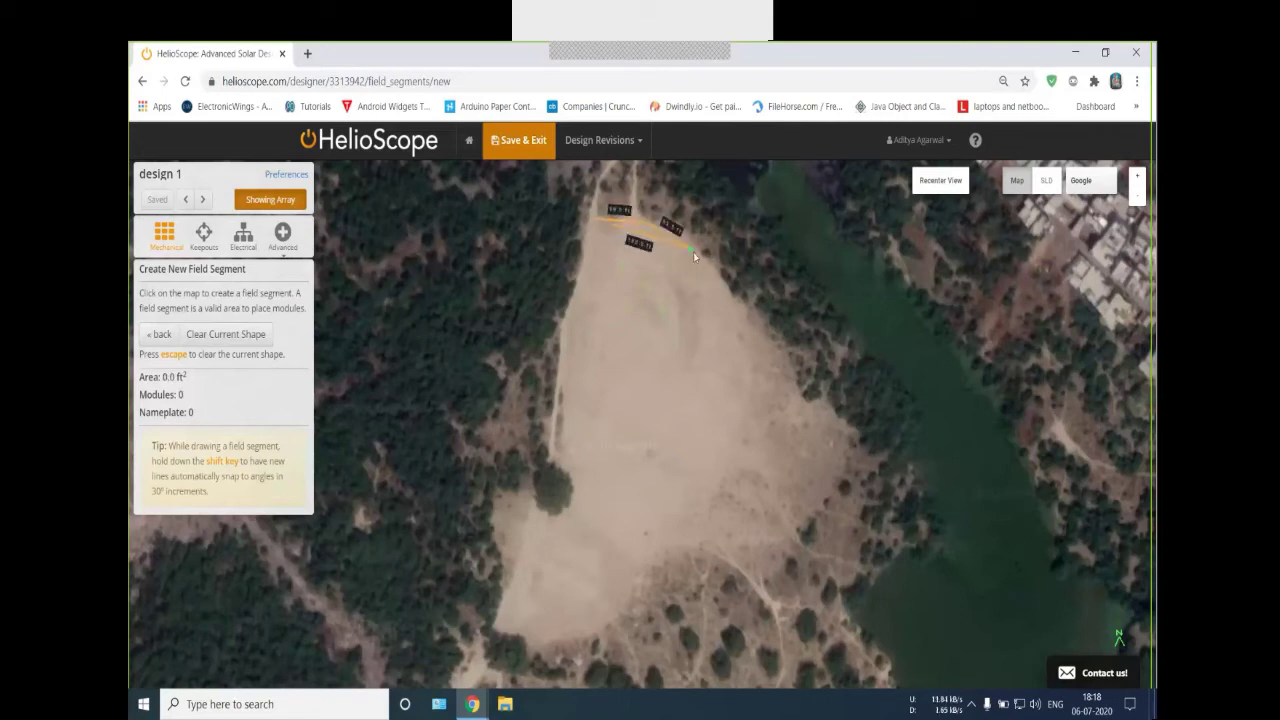
{"action": "left_click", "coordinate": [697, 255]}
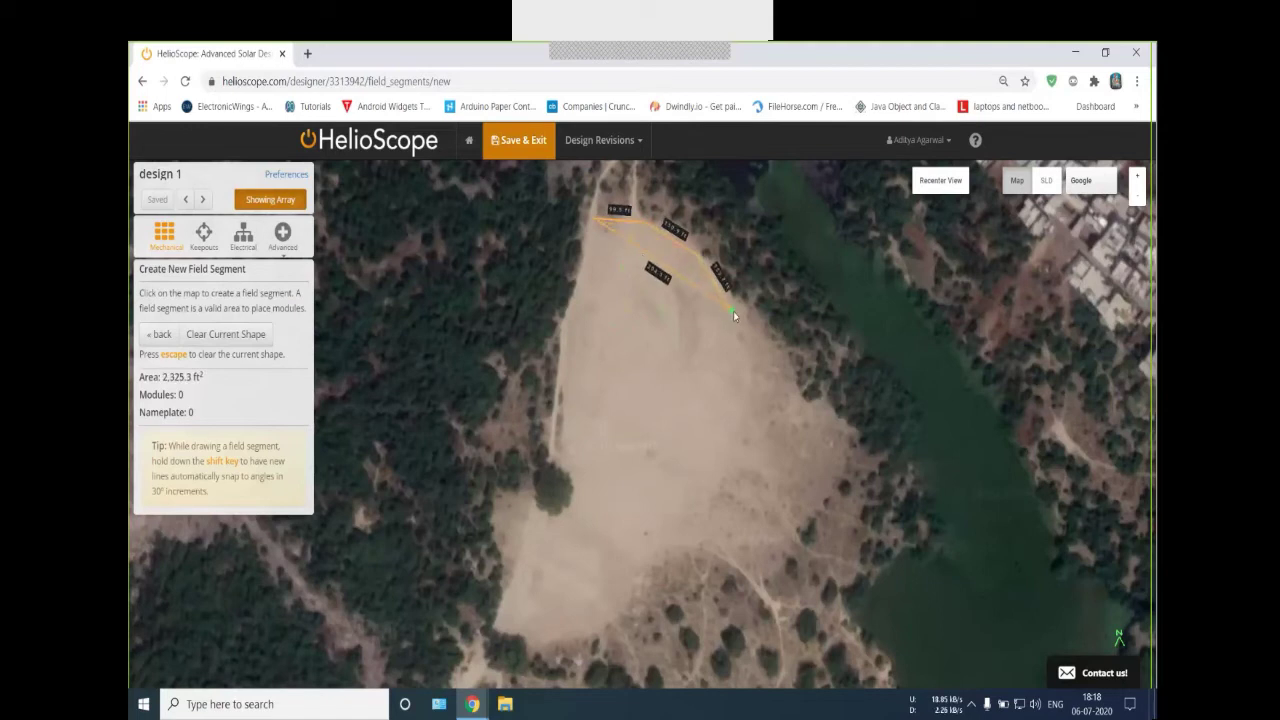
{"action": "left_click", "coordinate": [738, 313]}
{"action": "left_click", "coordinate": [768, 364]}
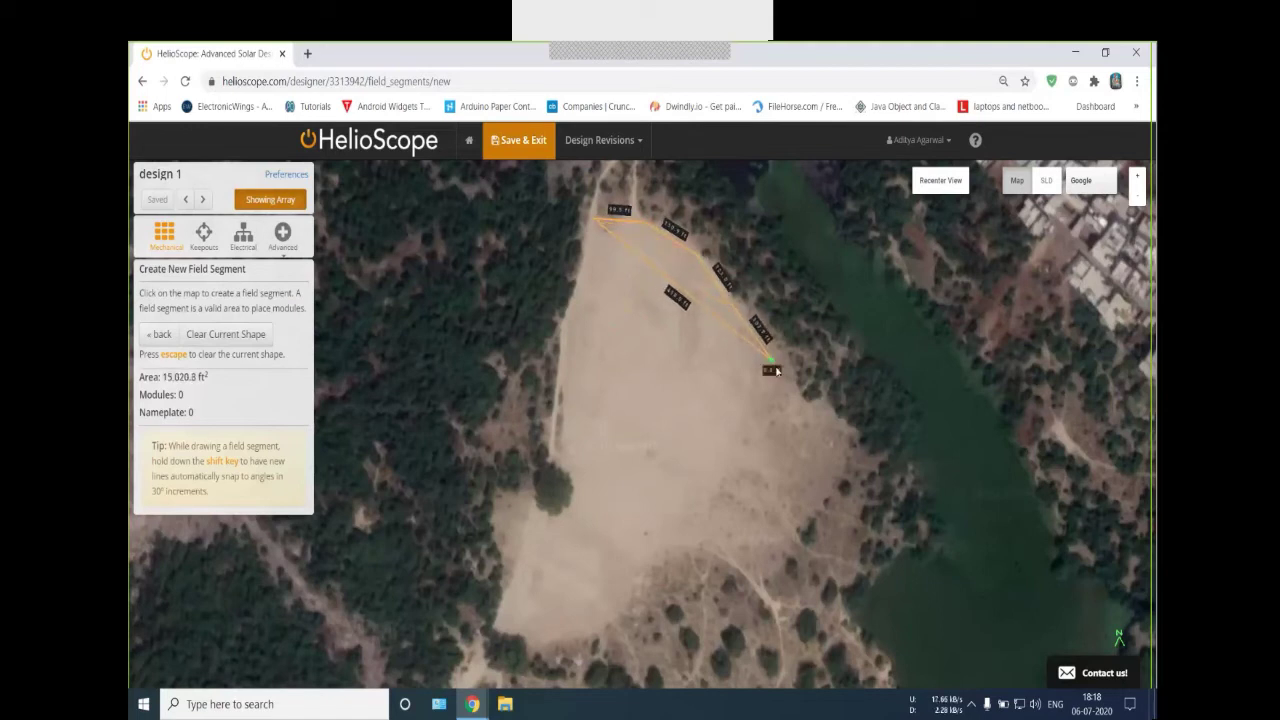
{"action": "left_click", "coordinate": [803, 407]}
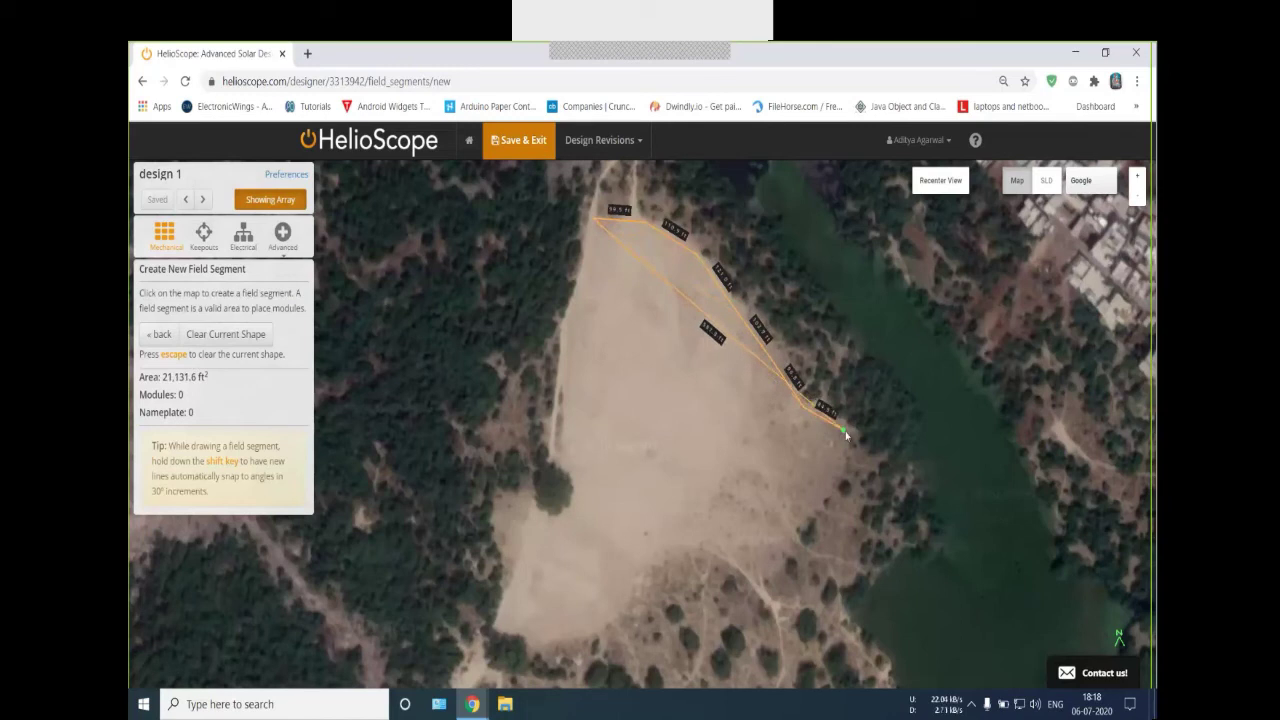
{"action": "left_click", "coordinate": [845, 431]}
Continue the field segment outline along the sandy site's south-eastern and southern edges to its south-west corner
{"action": "left_click", "coordinate": [834, 488]}
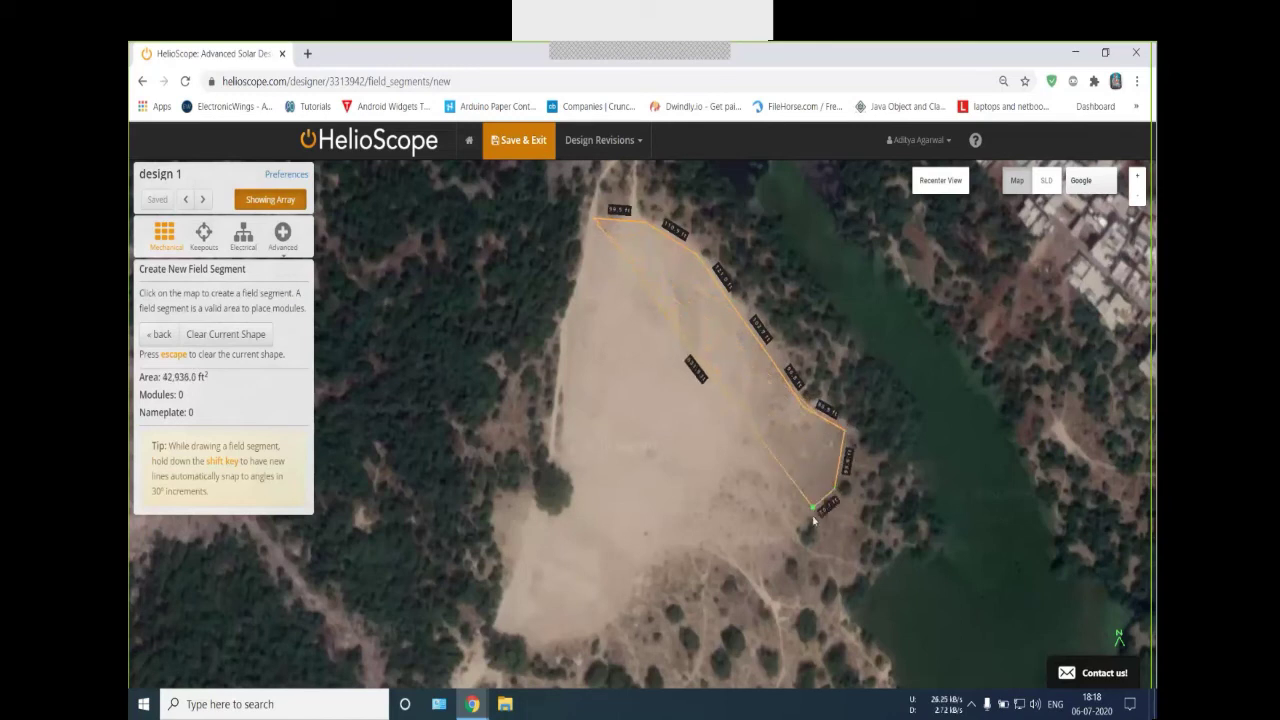
{"action": "left_click", "coordinate": [818, 516]}
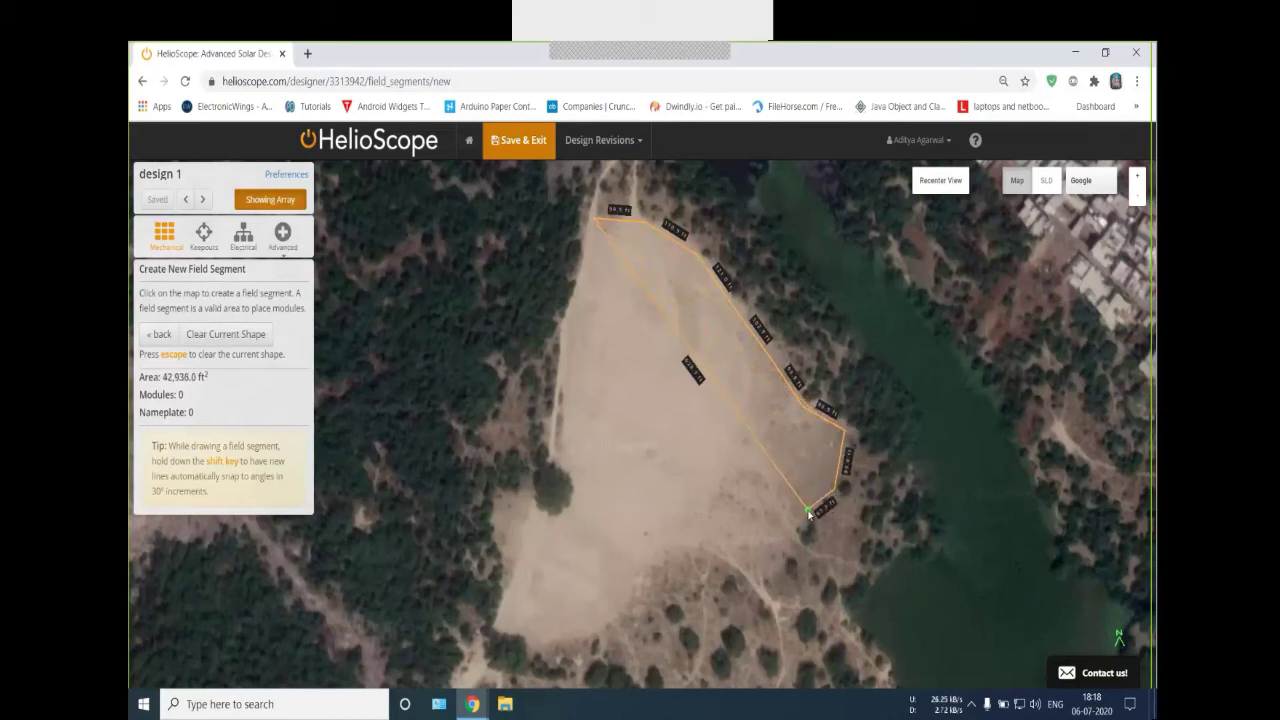
{"action": "left_click", "coordinate": [790, 552]}
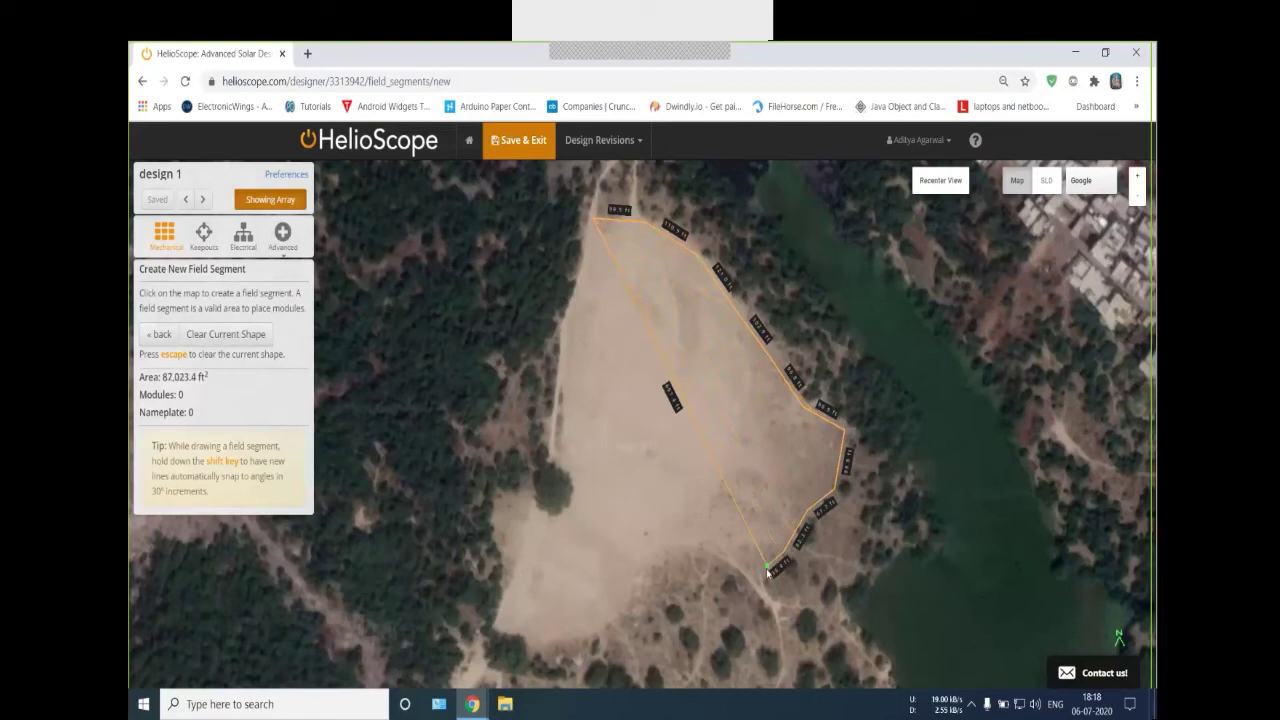
{"action": "left_click", "coordinate": [766, 577]}
{"action": "left_click", "coordinate": [713, 568]}
{"action": "left_click", "coordinate": [685, 556]}
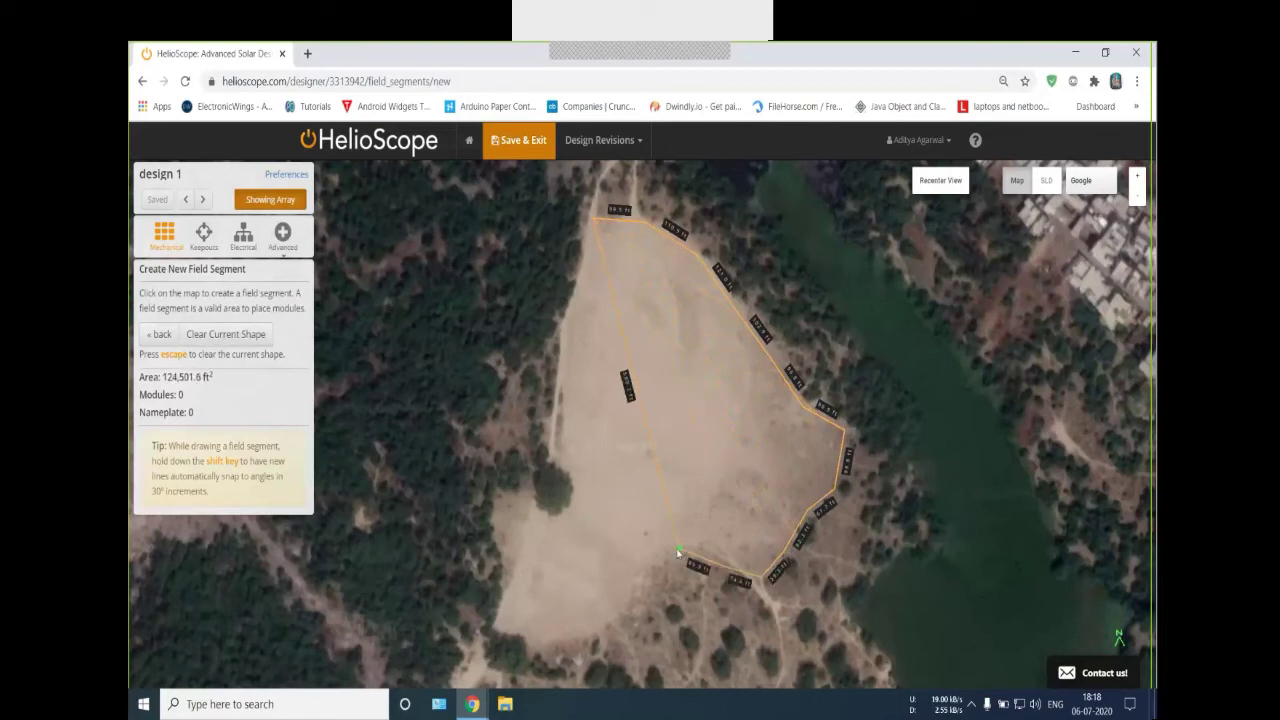
{"action": "left_click", "coordinate": [653, 572]}
{"action": "left_click", "coordinate": [625, 611]}
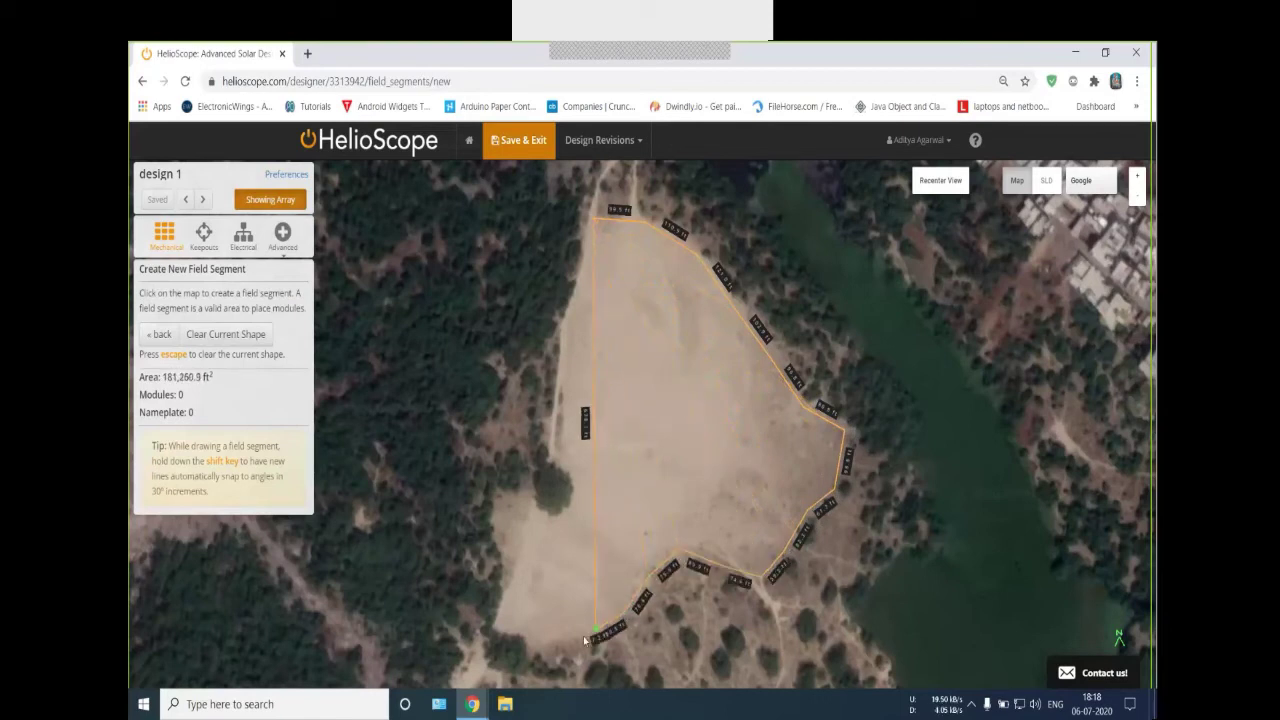
{"action": "left_click", "coordinate": [540, 643]}
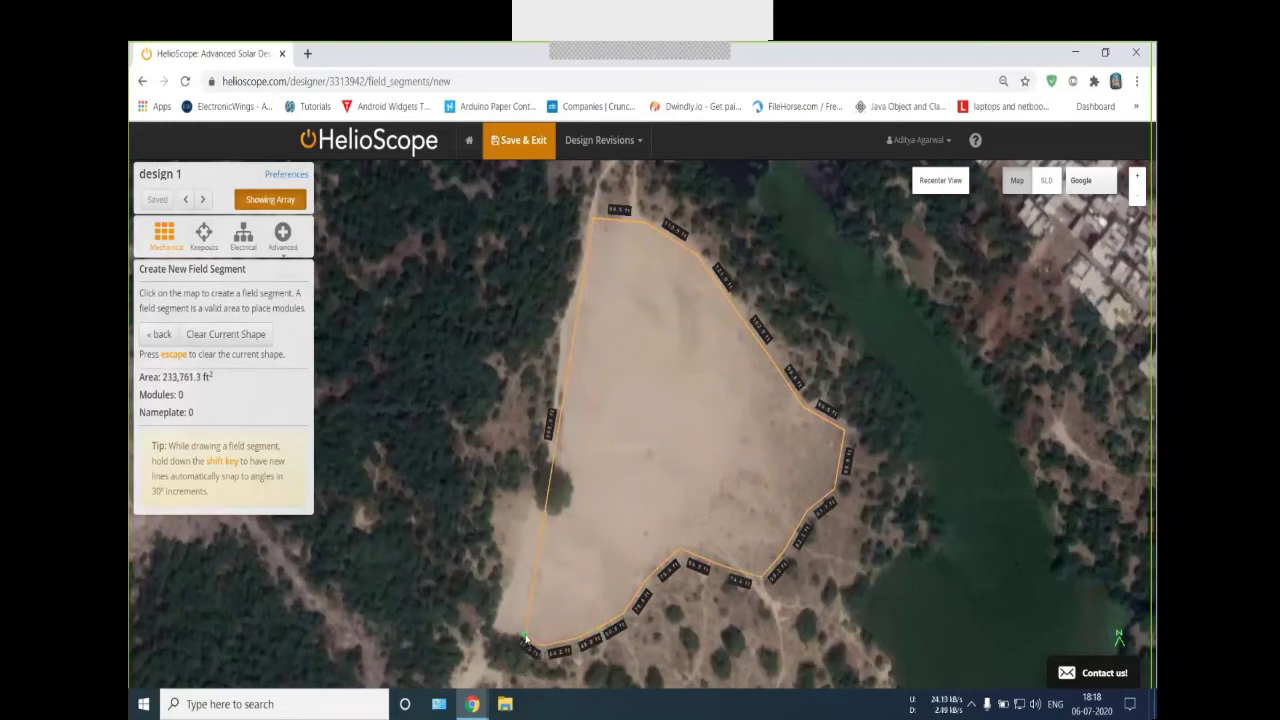
{"action": "left_click", "coordinate": [526, 638]}
{"action": "left_click", "coordinate": [496, 622]}
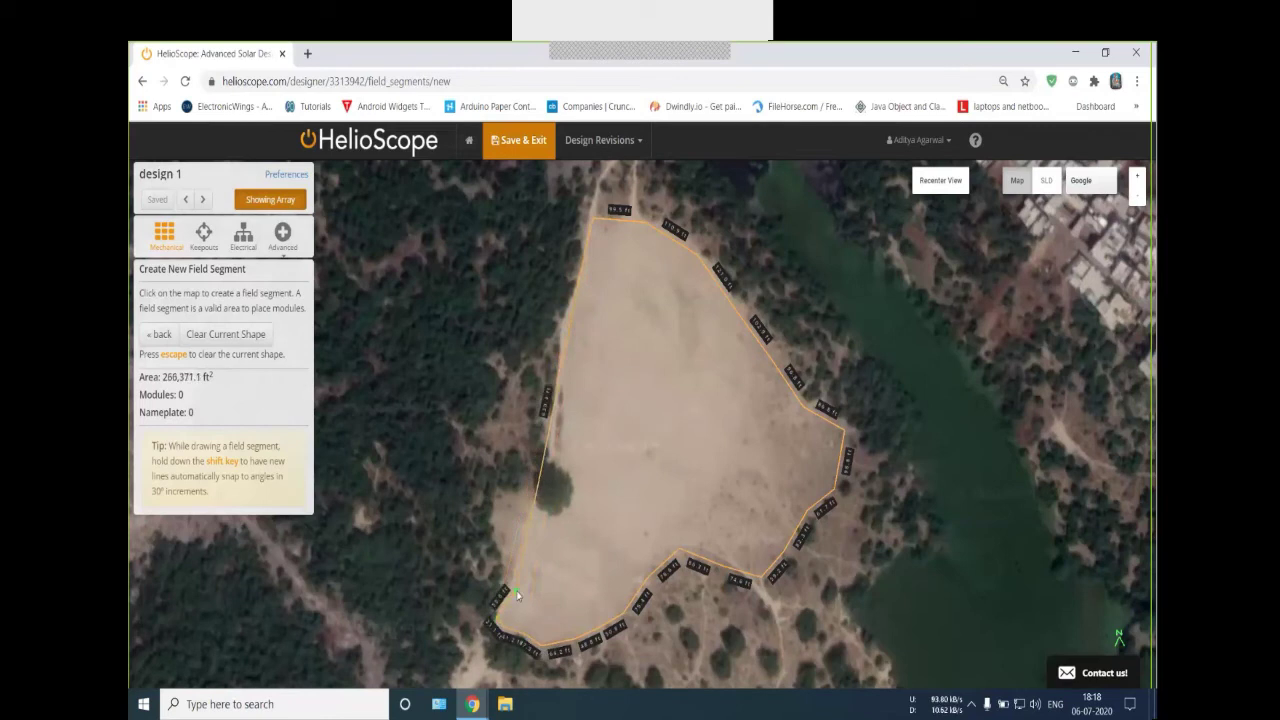
Trace the sandy site's western edge, excluding the tree, and close the field segment at its starting point, enclosing about 249,000 ft²
{"action": "left_click", "coordinate": [514, 581]}
{"action": "left_click", "coordinate": [540, 512]}
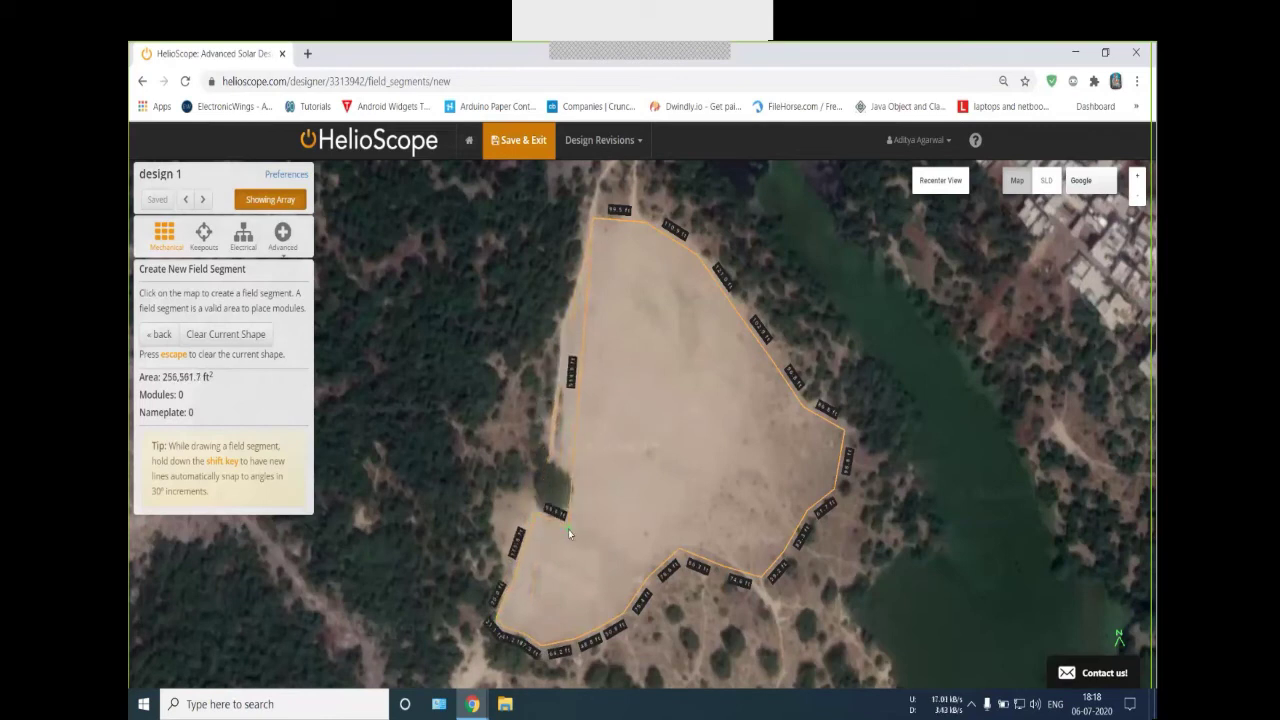
{"action": "left_click", "coordinate": [573, 500]}
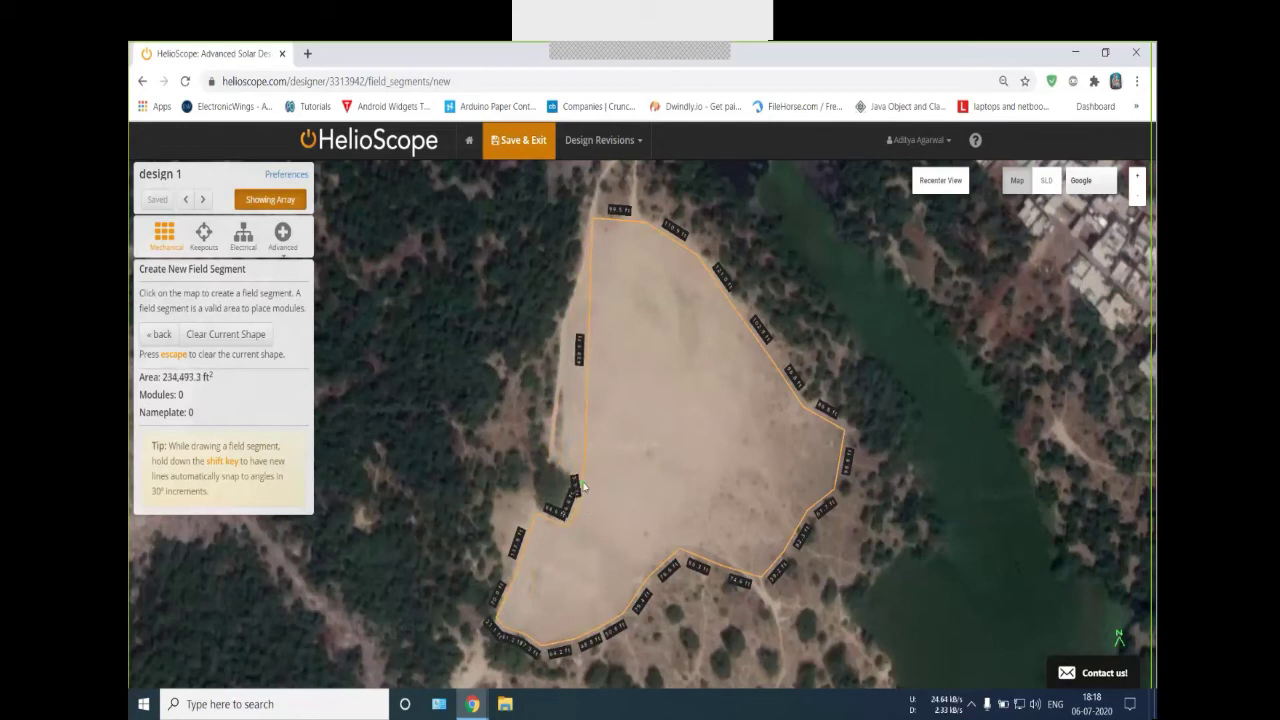
{"action": "left_click", "coordinate": [556, 463]}
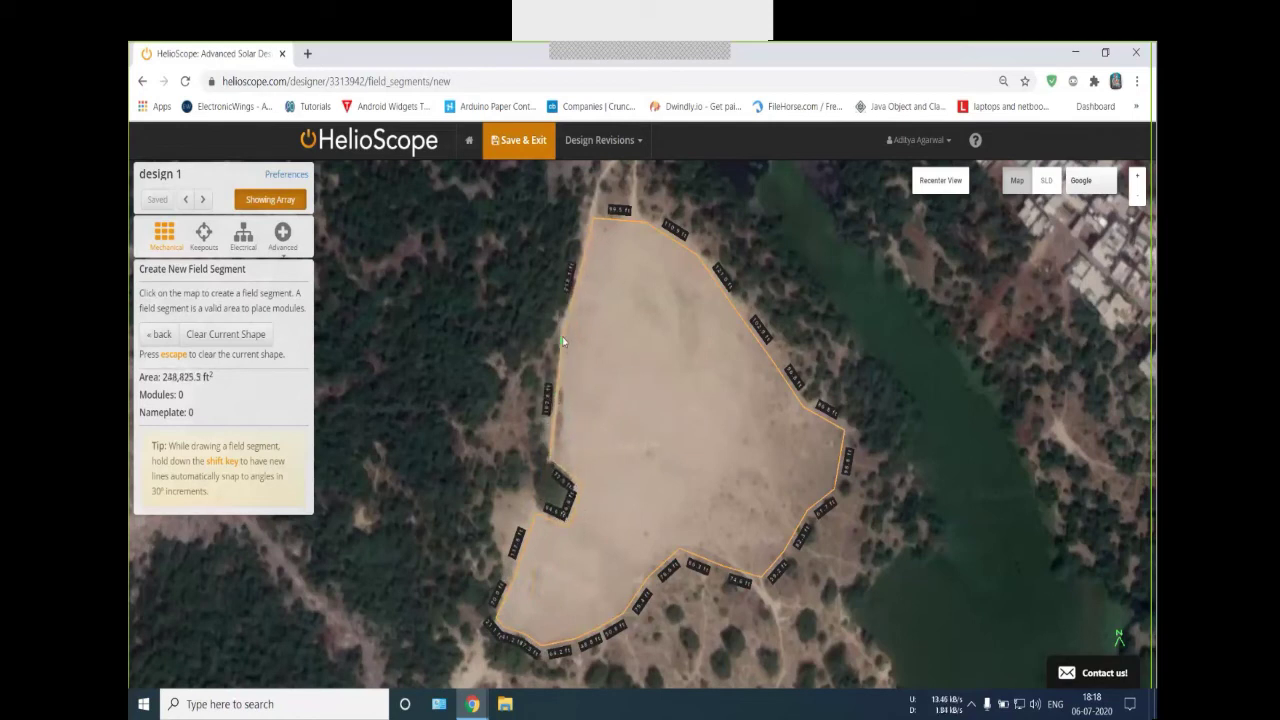
{"action": "left_click", "coordinate": [591, 226]}
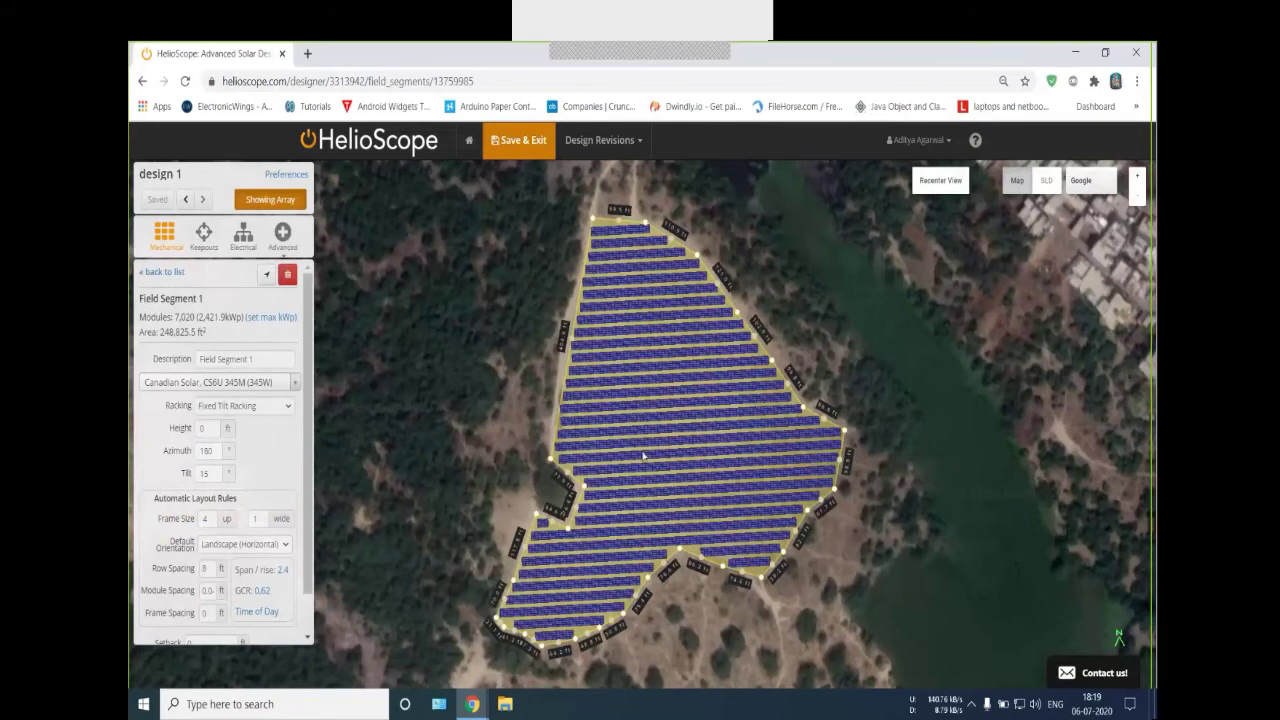
Inspect the module rows around the tree cut-out and along the southern edge of the field segment
{"action": "scroll", "coordinate": [643, 456], "scroll_direction": "up", "scroll_amount": 1}
{"action": "scroll", "coordinate": [700, 505], "scroll_direction": "up", "scroll_amount": 1}
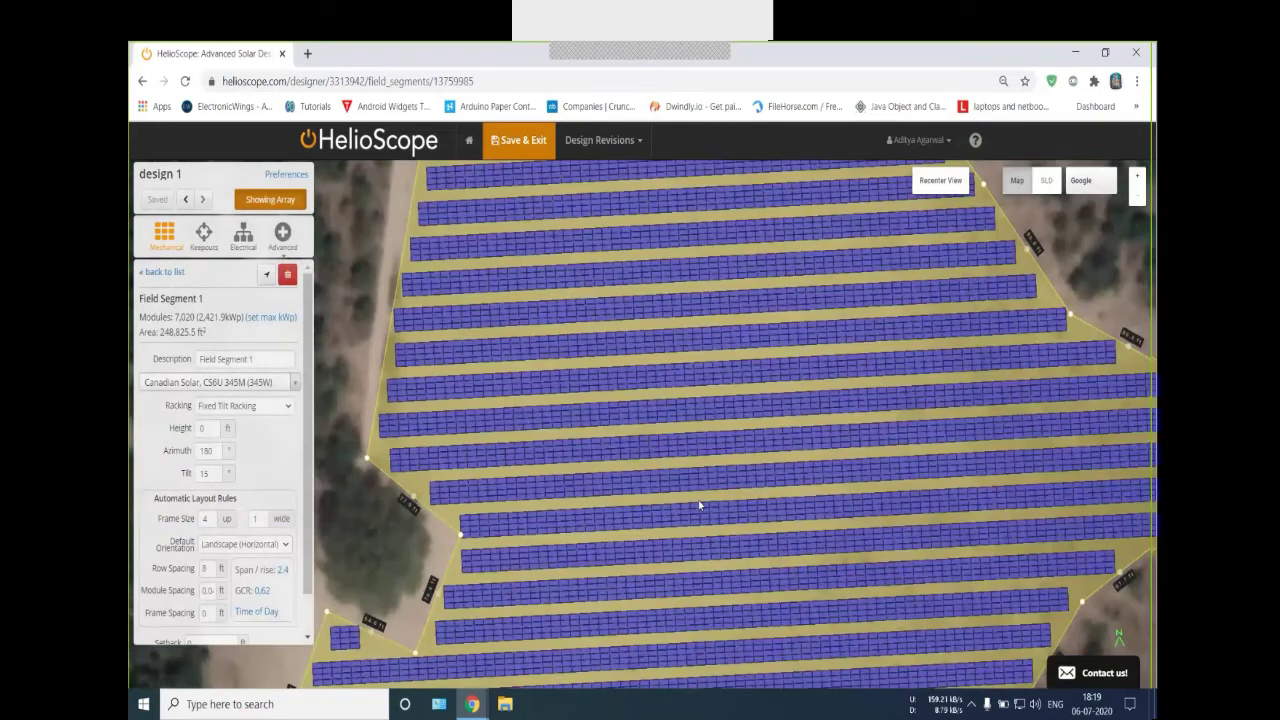
{"action": "left_click_drag", "start_coordinate": [699, 505], "coordinate": [725, 430]}
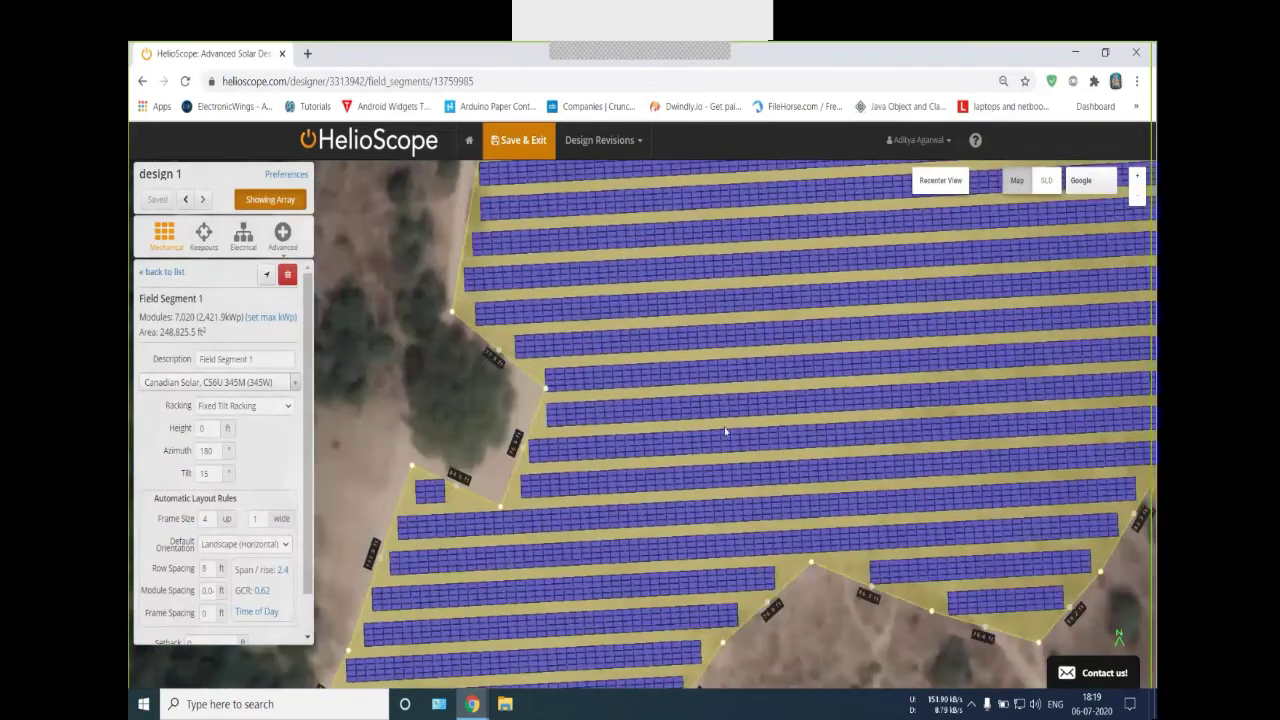
{"action": "scroll", "coordinate": [725, 430], "scroll_direction": "down", "scroll_amount": 3}
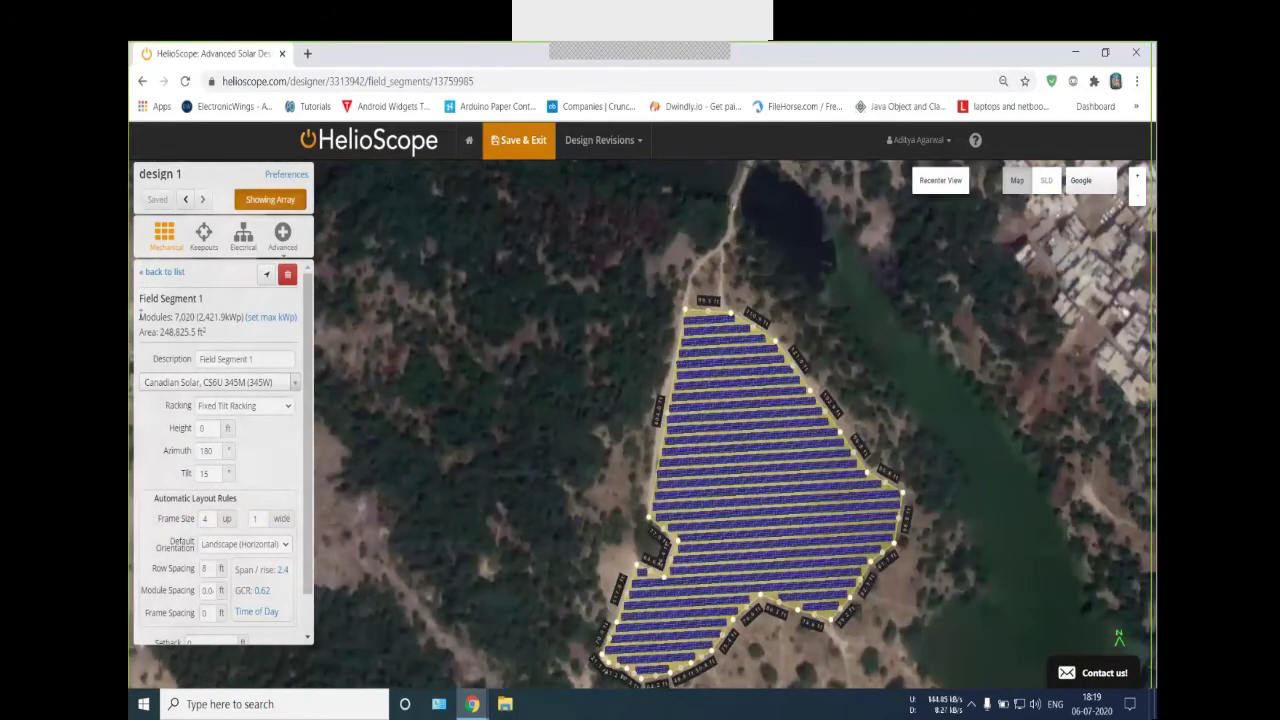
Review the field segment's module count, kWp capacity, area and description
{"action": "left_click_drag", "start_coordinate": [140, 314], "coordinate": [212, 338]}
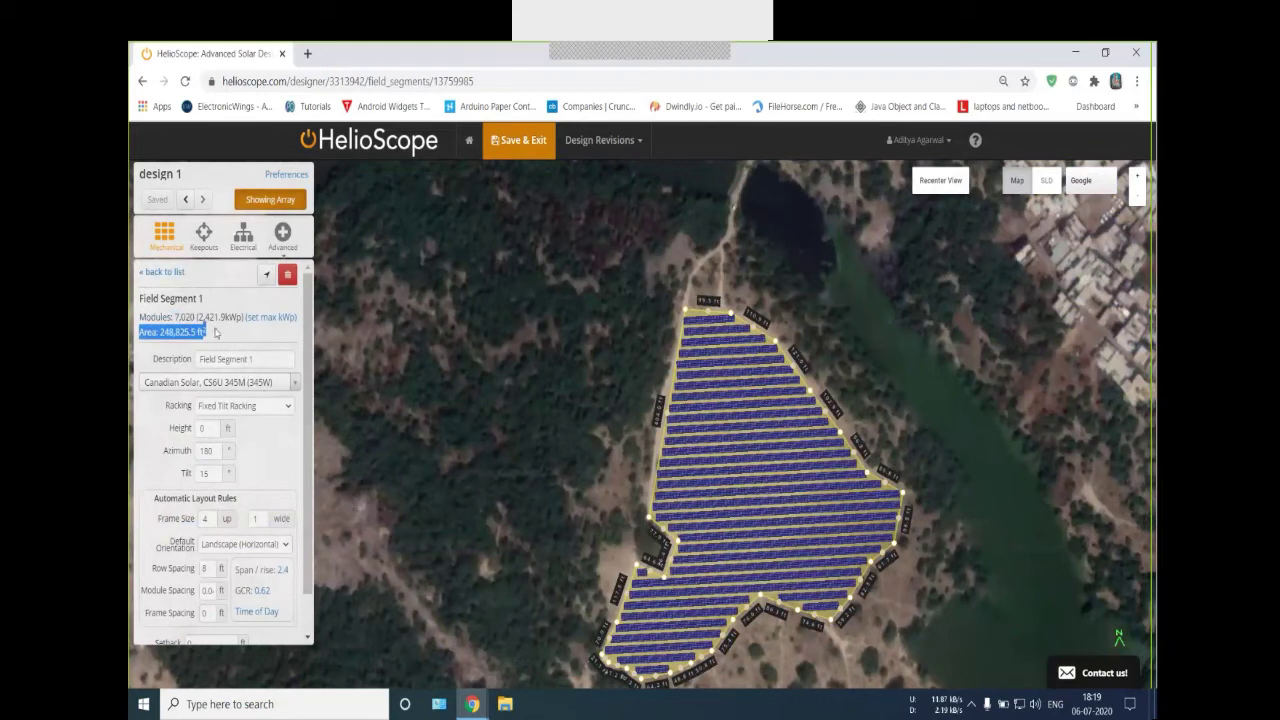
{"action": "left_click_drag", "start_coordinate": [140, 317], "coordinate": [197, 316]}
{"action": "left_click", "coordinate": [178, 316]}
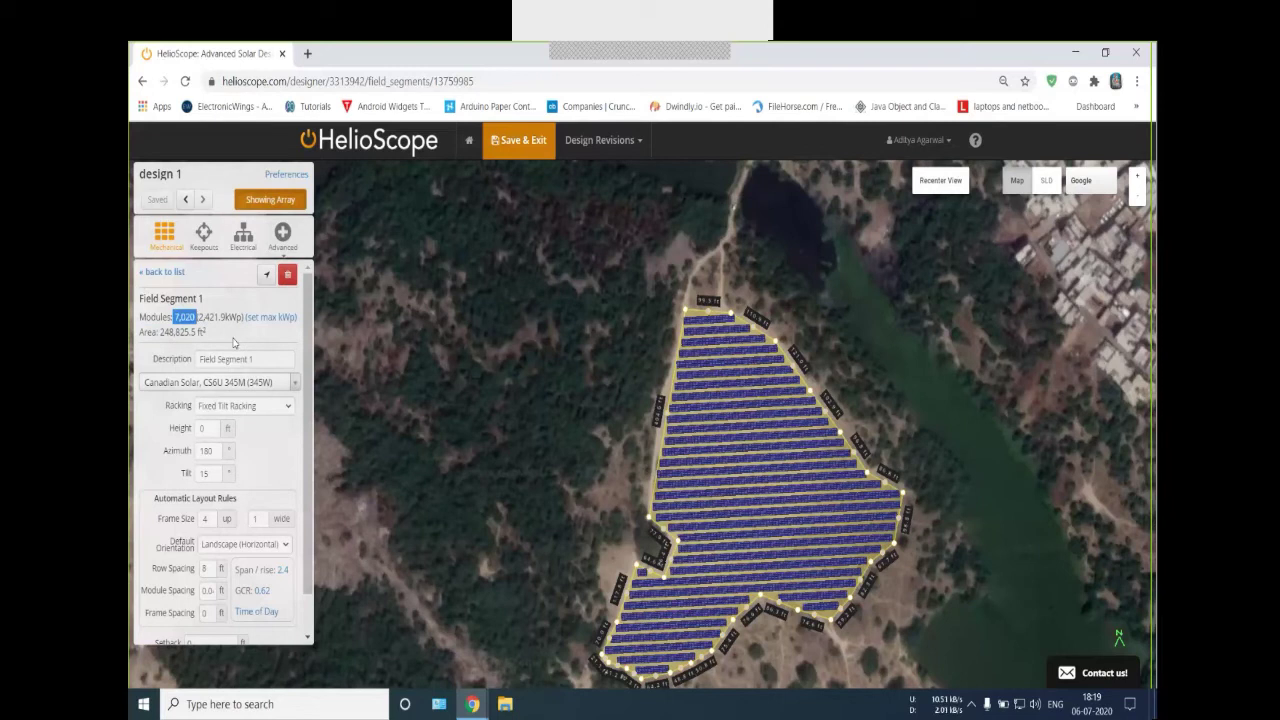
{"action": "left_click_drag", "start_coordinate": [240, 320], "coordinate": [199, 322]}
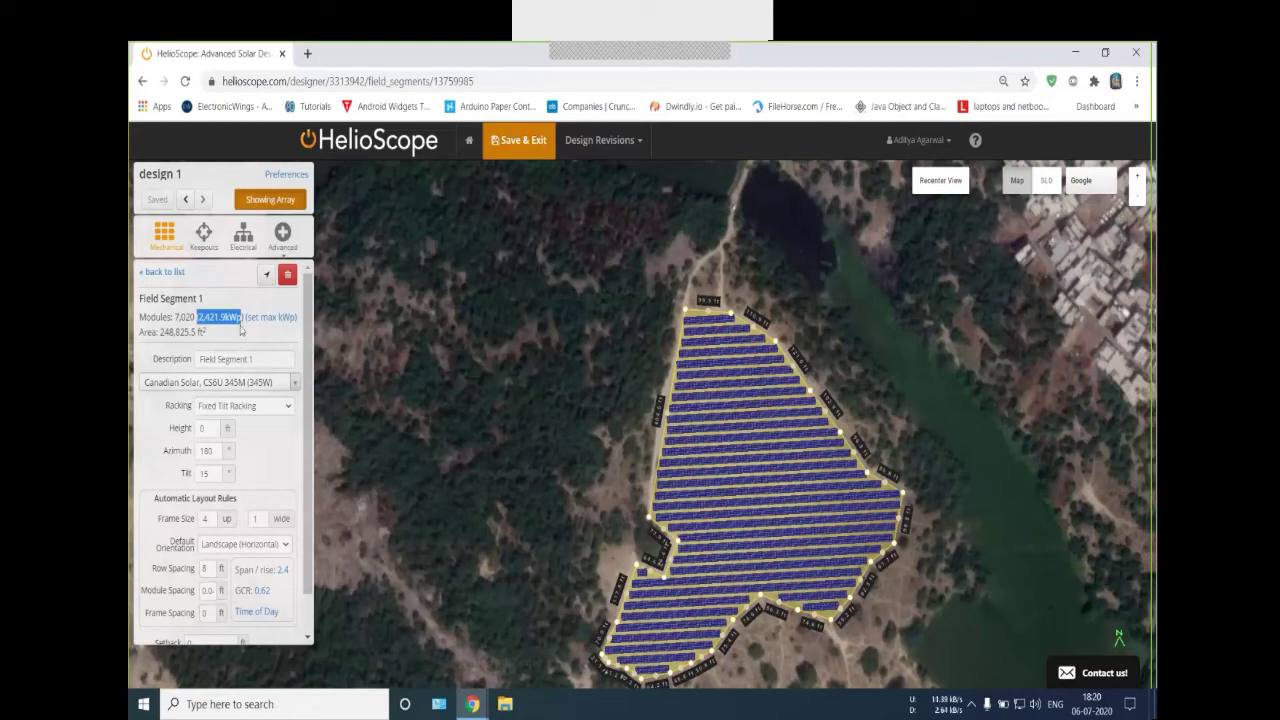
{"action": "left_click", "coordinate": [157, 333]}
{"action": "left_click_drag", "start_coordinate": [157, 333], "coordinate": [199, 332]}
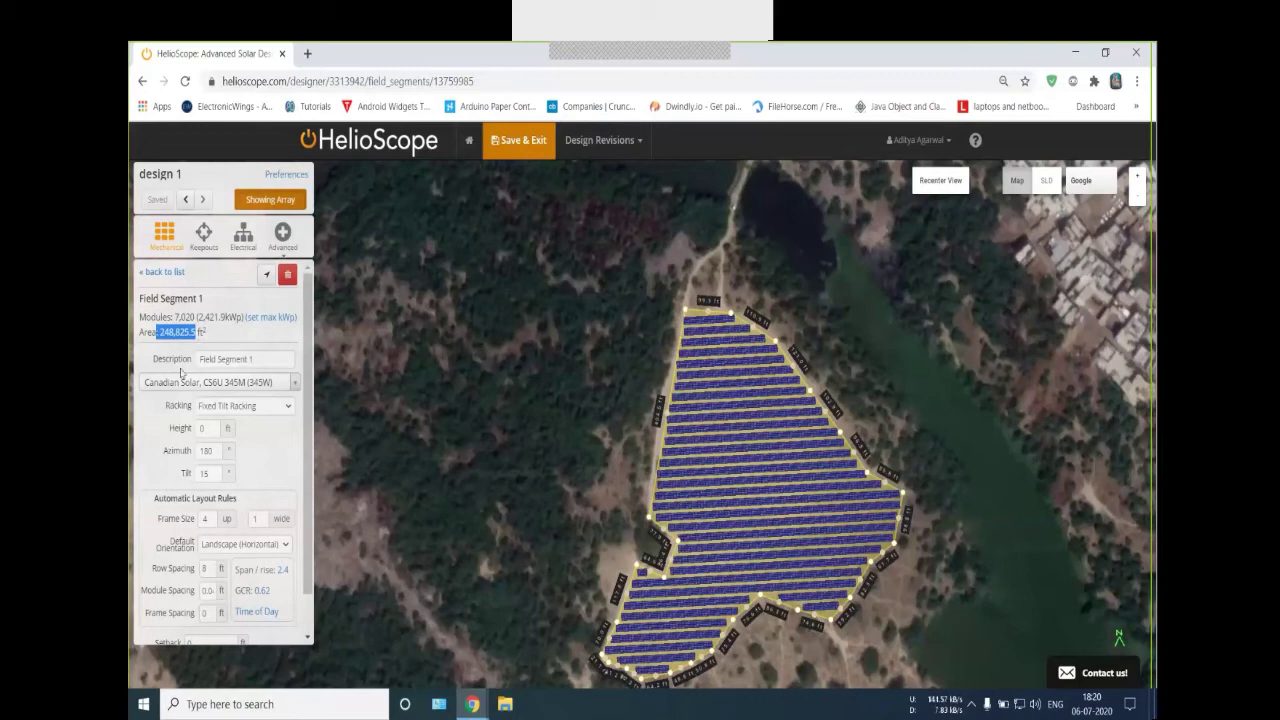
{"action": "left_click", "coordinate": [255, 362]}
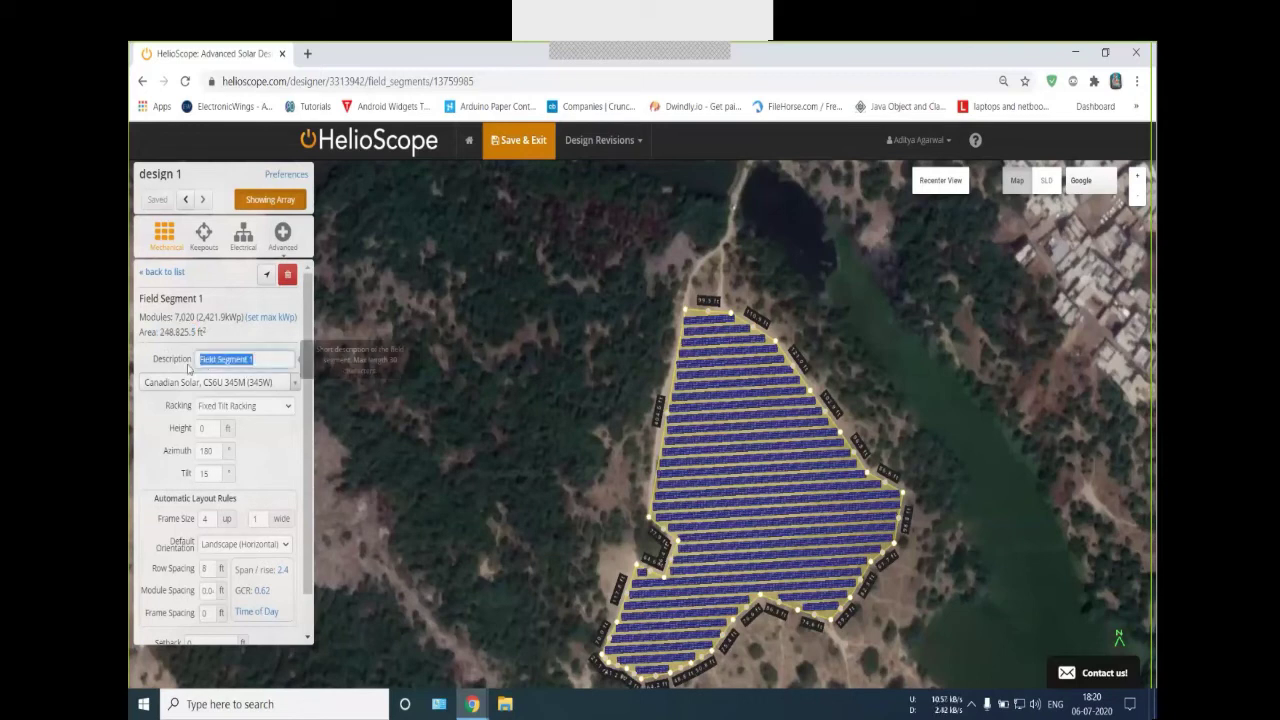
{"action": "left_click", "coordinate": [257, 440]}
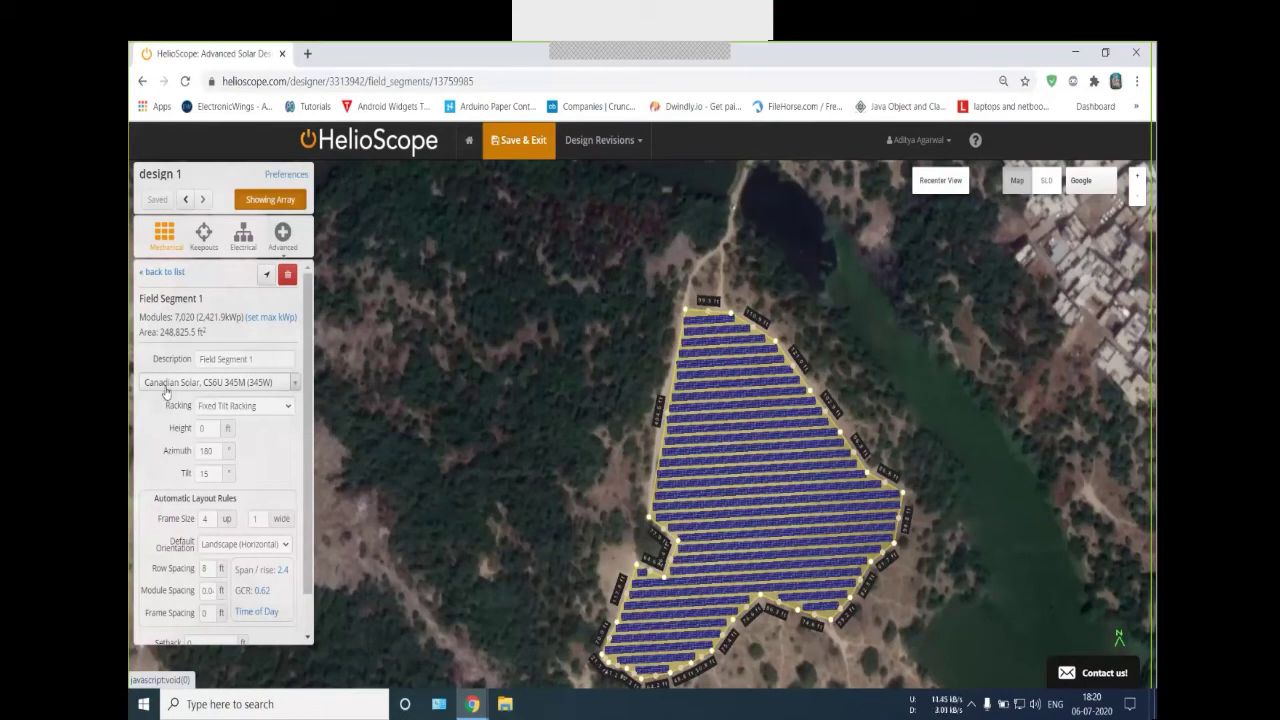
Search the module library for "tata", browse the Tata Power models, and keep the Canadian Solar CS6U 345M (345W) module
{"action": "left_click", "coordinate": [166, 390]}
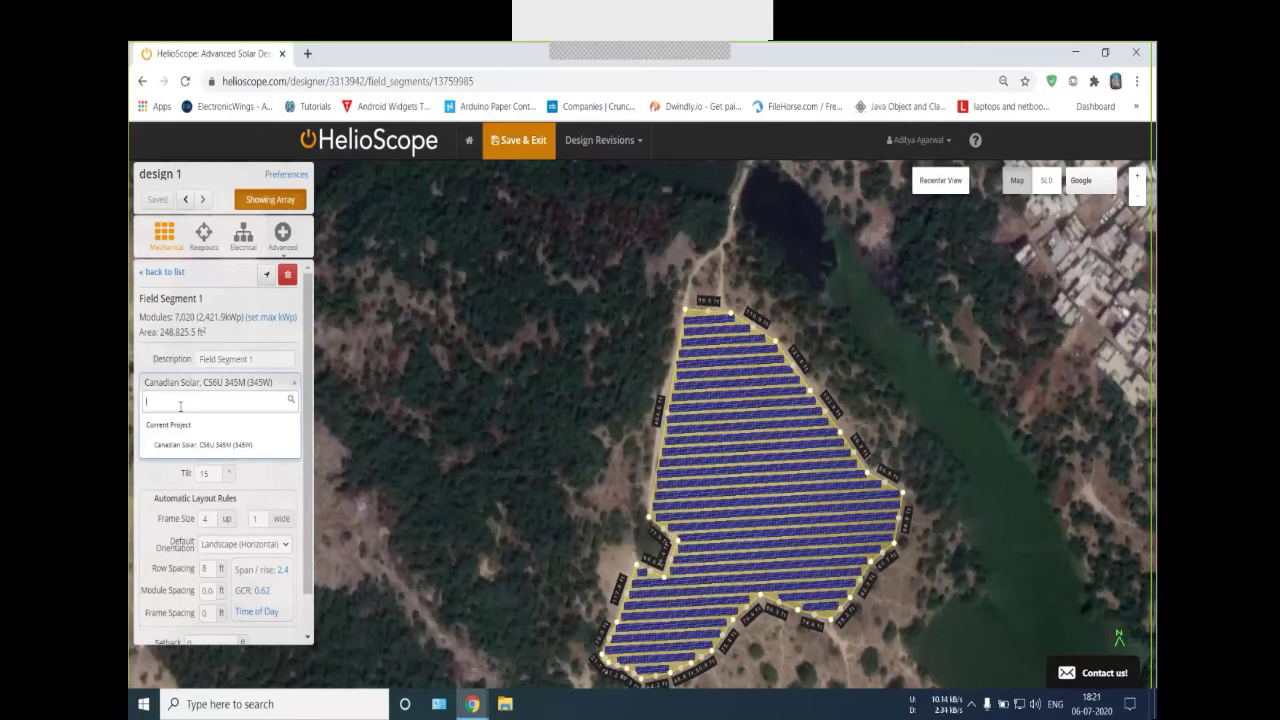
{"action": "type", "text": "tata"}
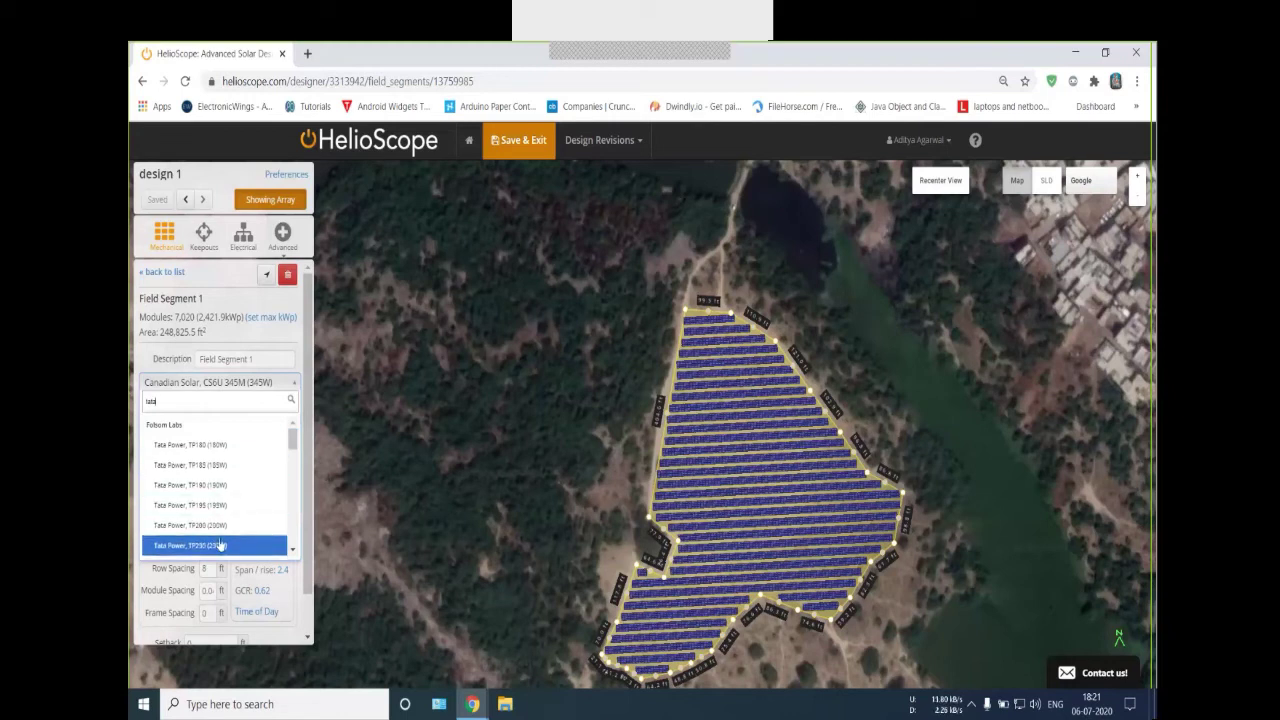
{"action": "scroll", "coordinate": [223, 545], "scroll_direction": "down", "scroll_amount": 2}
{"action": "scroll", "coordinate": [225, 545], "scroll_direction": "down", "scroll_amount": 4}
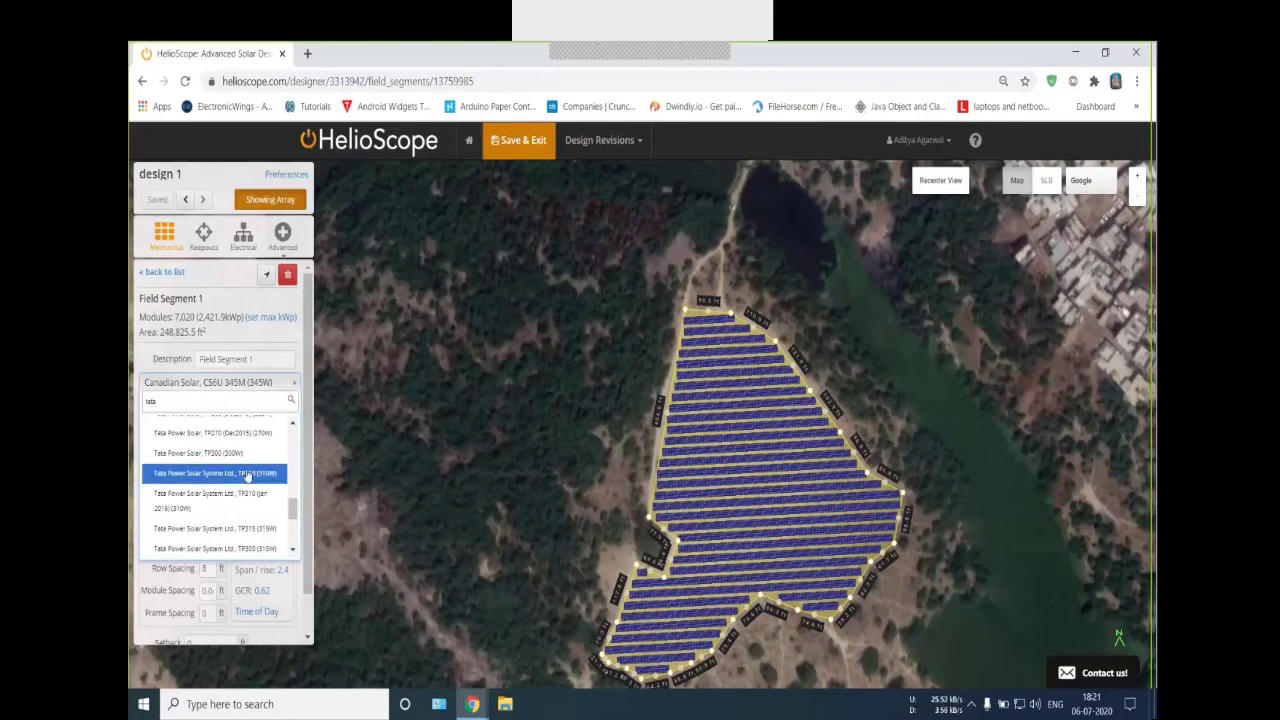
{"action": "scroll", "coordinate": [251, 494], "scroll_direction": "down", "scroll_amount": 3}
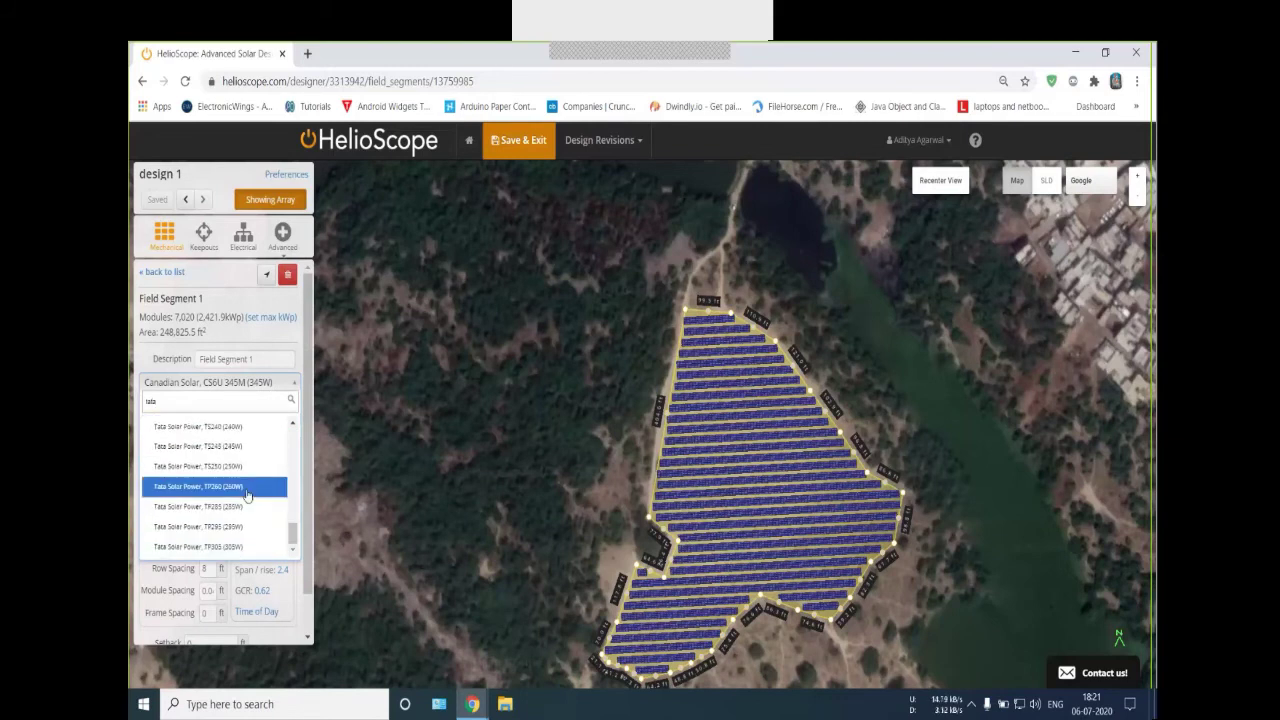
{"action": "left_click", "coordinate": [260, 386]}
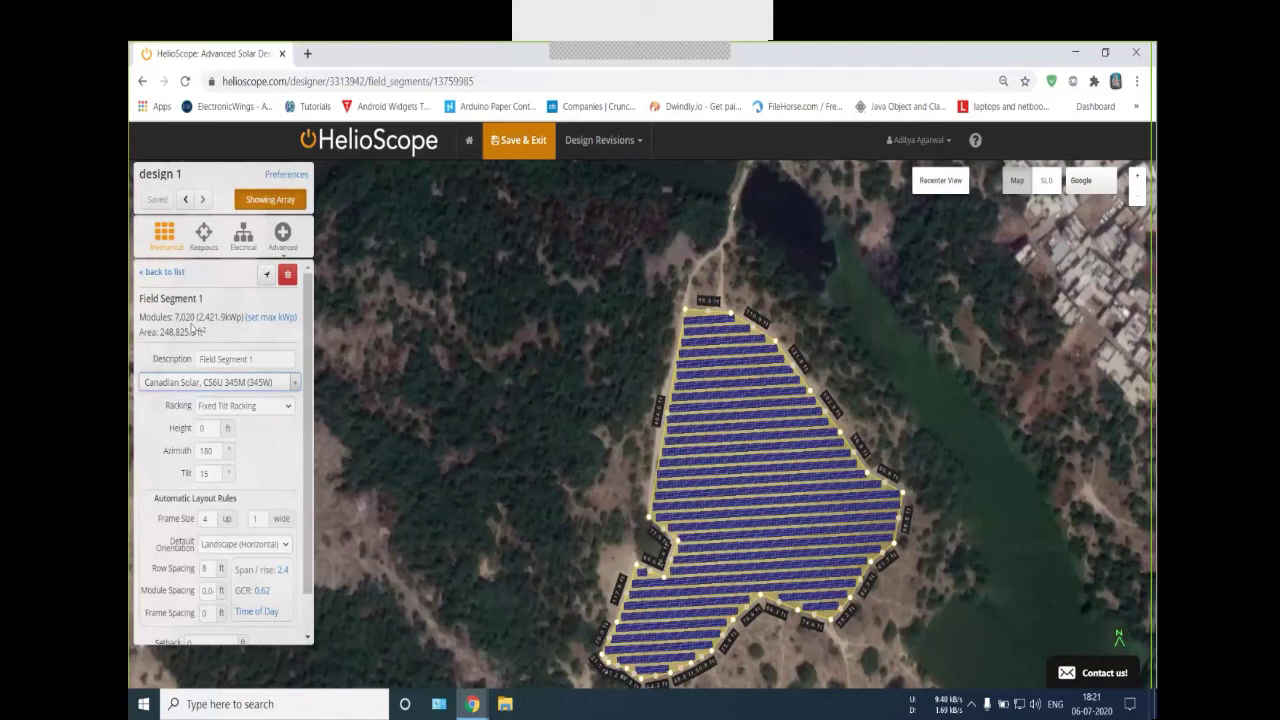
Review the available racking types for the field segment and keep Fixed Tilt Racking
{"action": "left_click", "coordinate": [216, 408]}
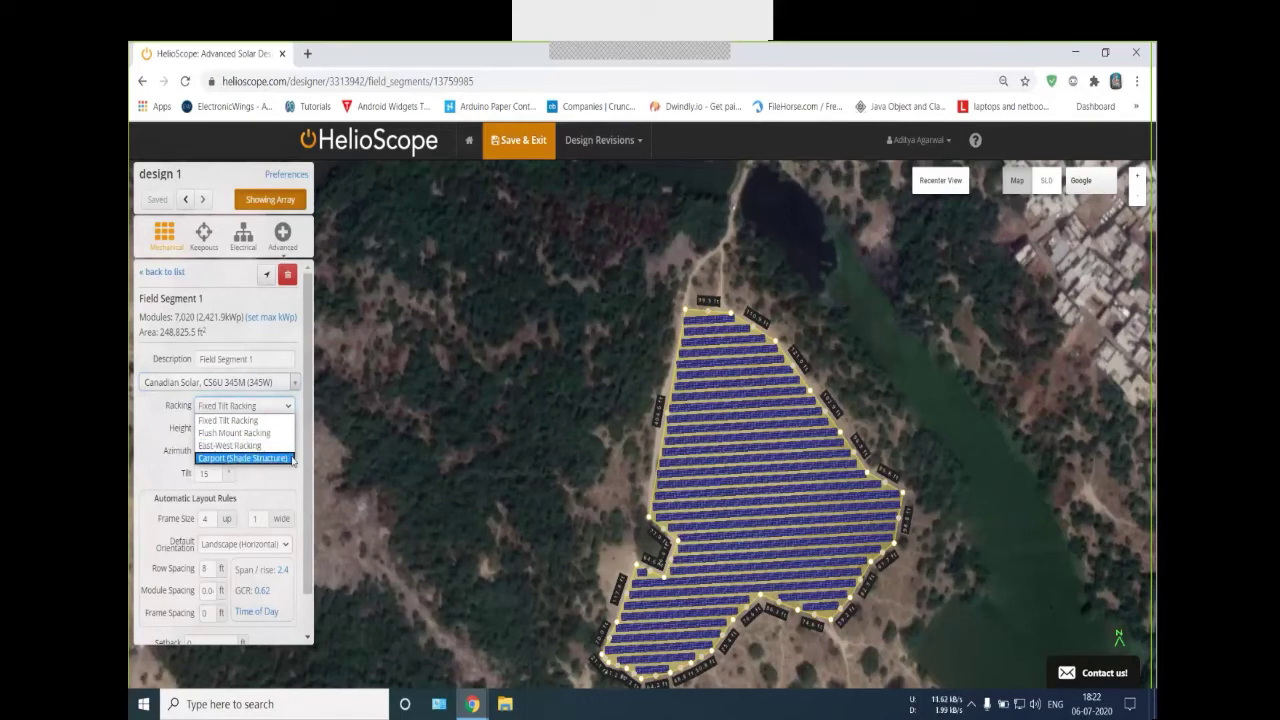
{"action": "left_click", "coordinate": [247, 421]}
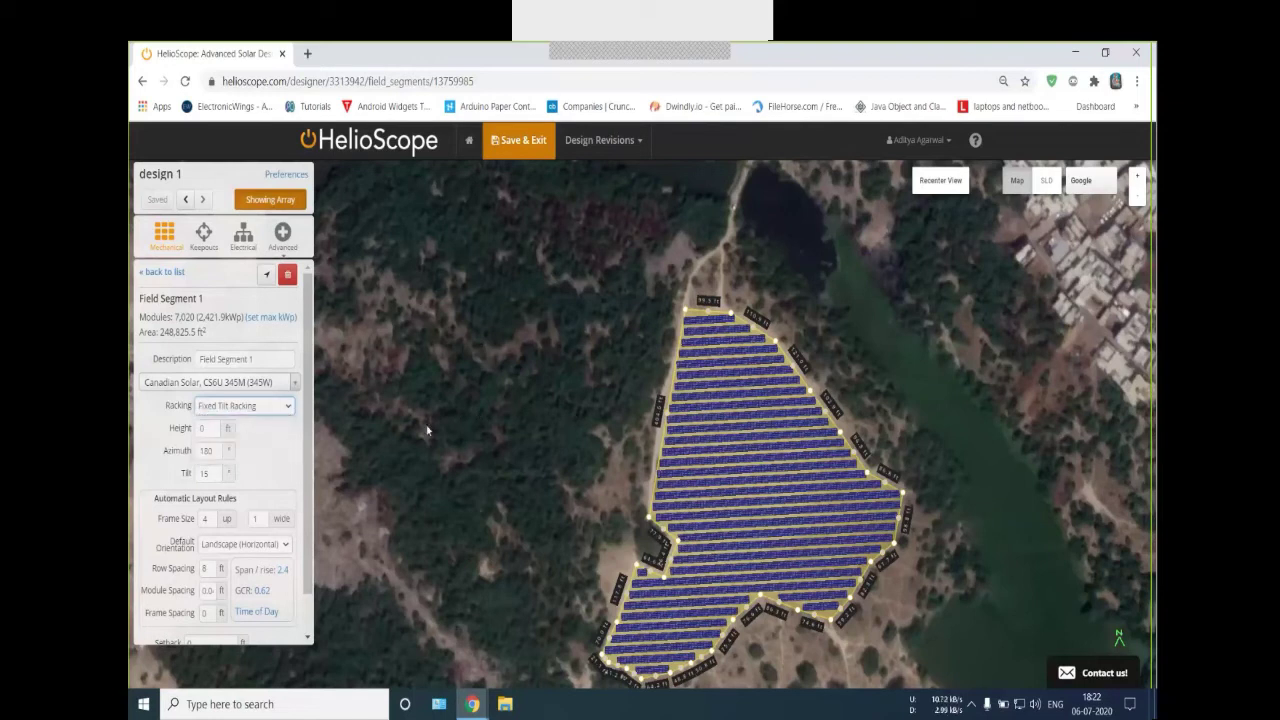
{"action": "left_click", "coordinate": [255, 406]}
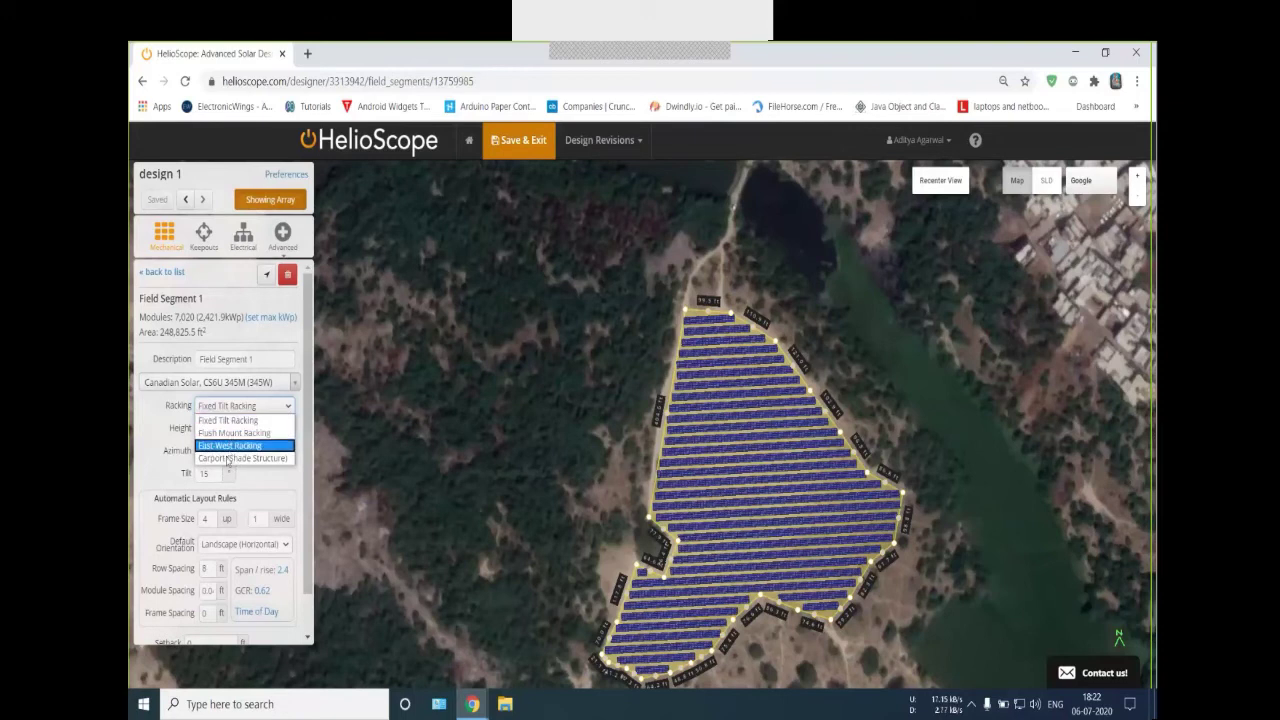
{"action": "left_click", "coordinate": [238, 421]}
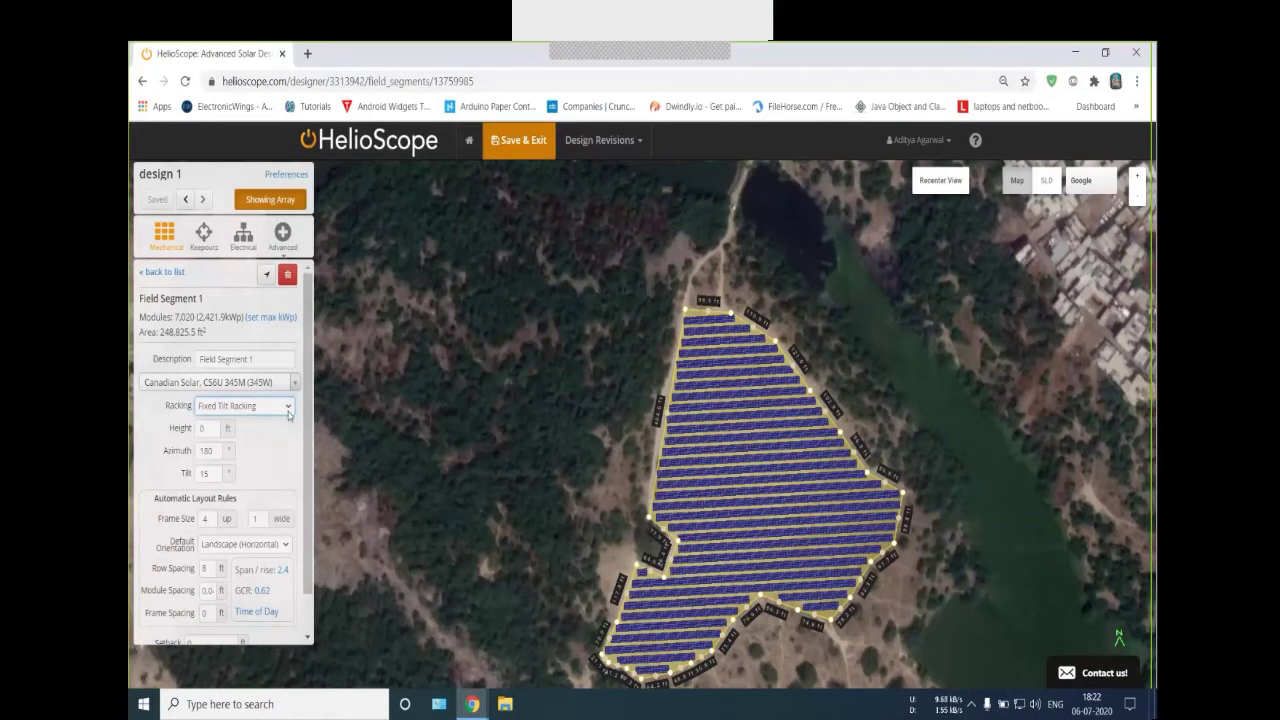
Set the field segment's height to 10 ft and inspect its raised southern edge from the side
{"action": "left_click", "coordinate": [199, 430]}
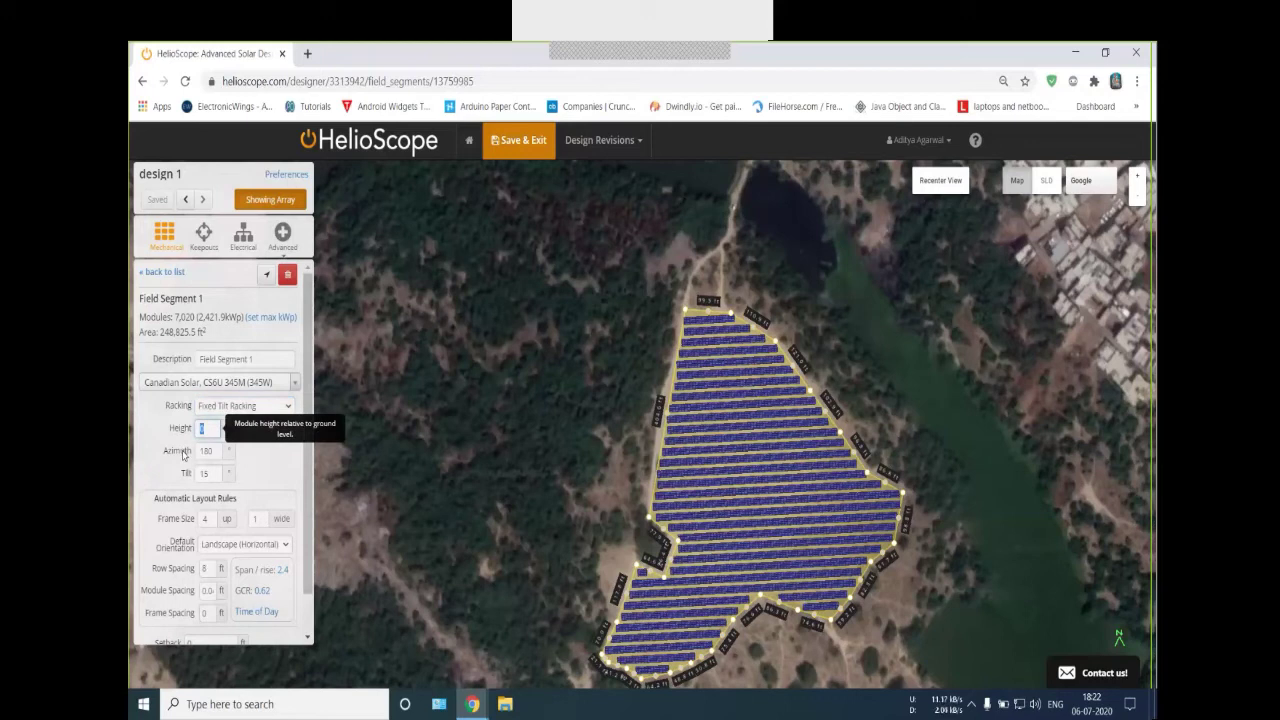
{"action": "type", "text": "10"}
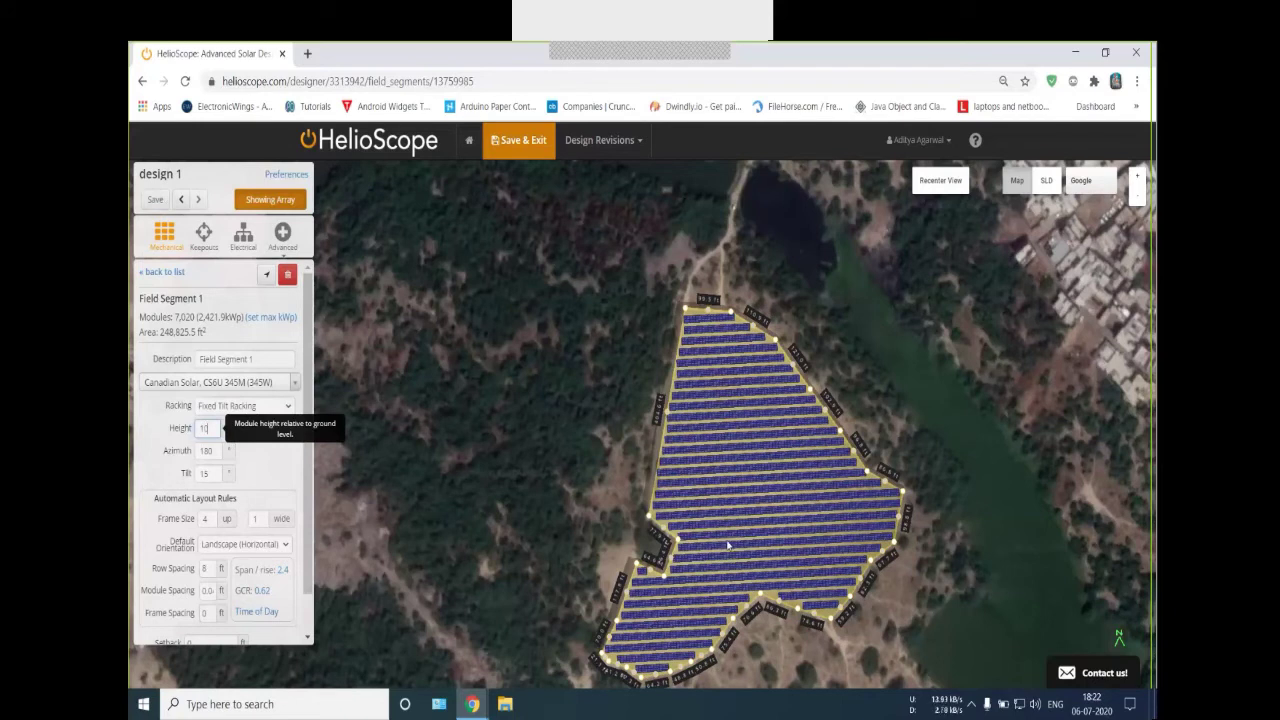
{"action": "left_click_drag", "start_coordinate": [727, 538], "coordinate": [728, 486]}
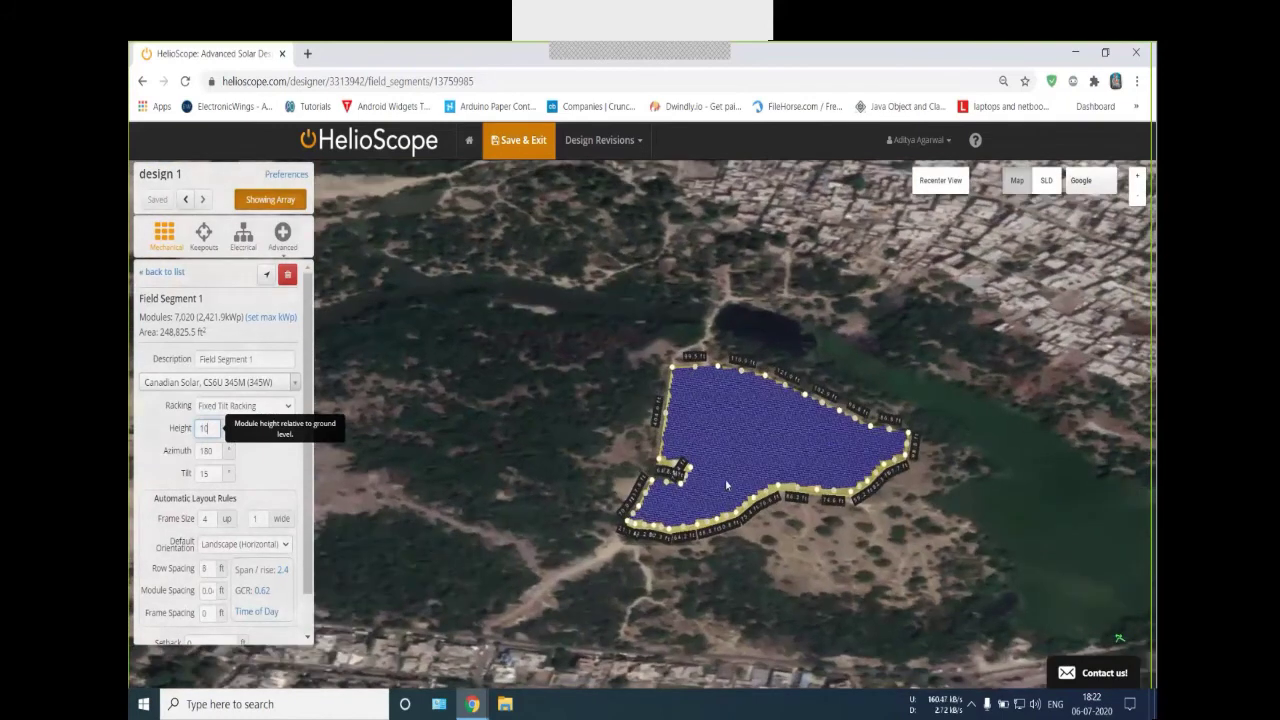
{"action": "scroll", "coordinate": [716, 520], "scroll_direction": "up", "scroll_amount": 5}
{"action": "left_click_drag", "start_coordinate": [715, 545], "coordinate": [661, 490]}
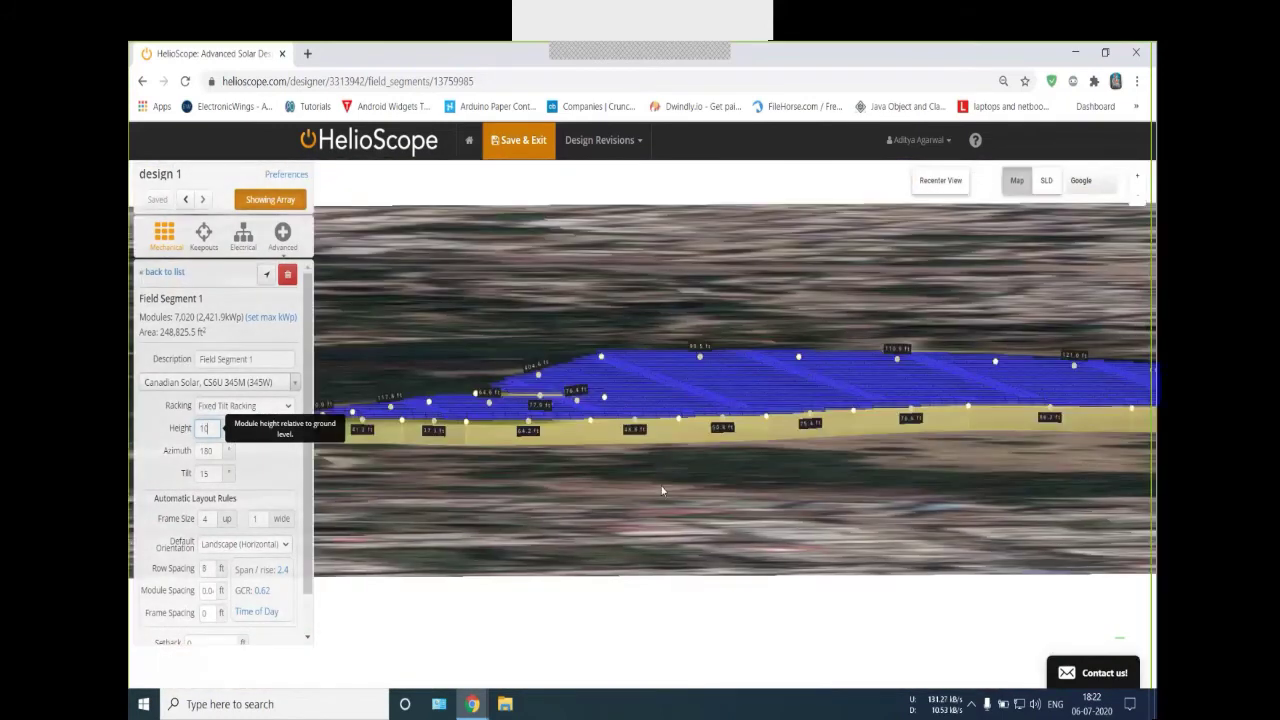
{"action": "scroll", "coordinate": [653, 357], "scroll_direction": "up", "scroll_amount": 3}
{"action": "scroll", "coordinate": [651, 329], "scroll_direction": "up", "scroll_amount": 3}
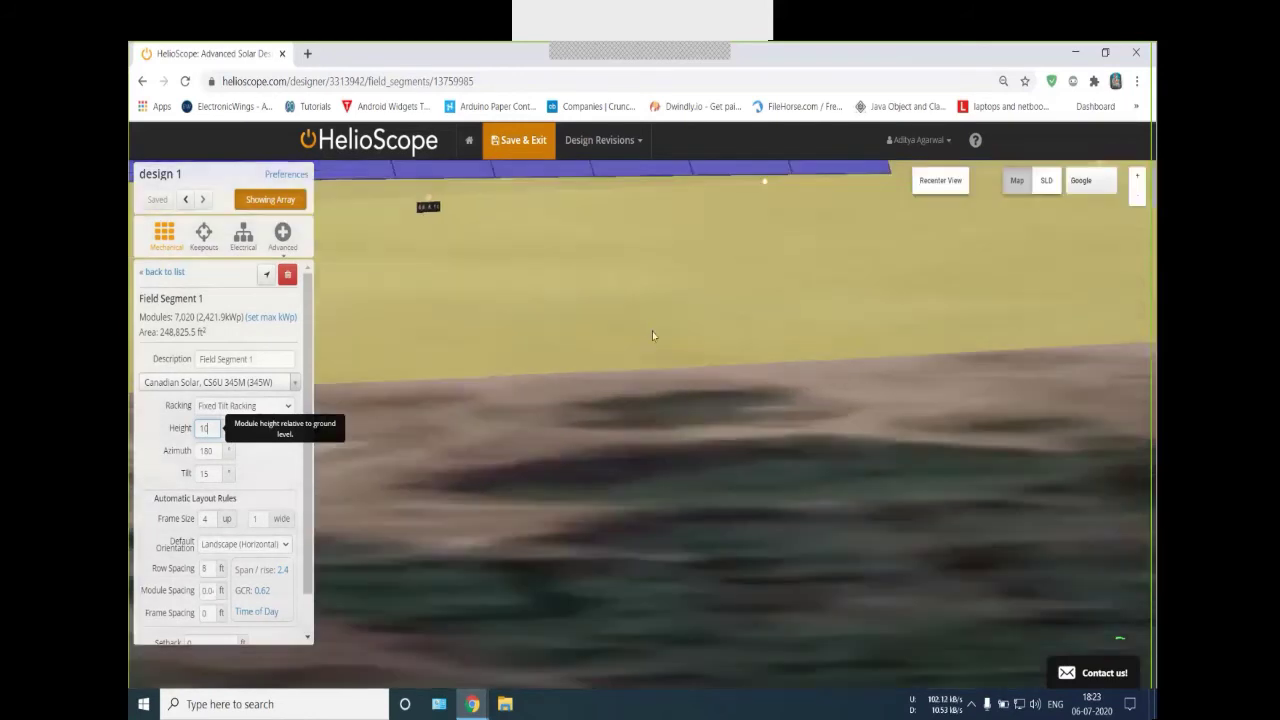
{"action": "scroll", "coordinate": [642, 305], "scroll_direction": "down", "scroll_amount": 3}
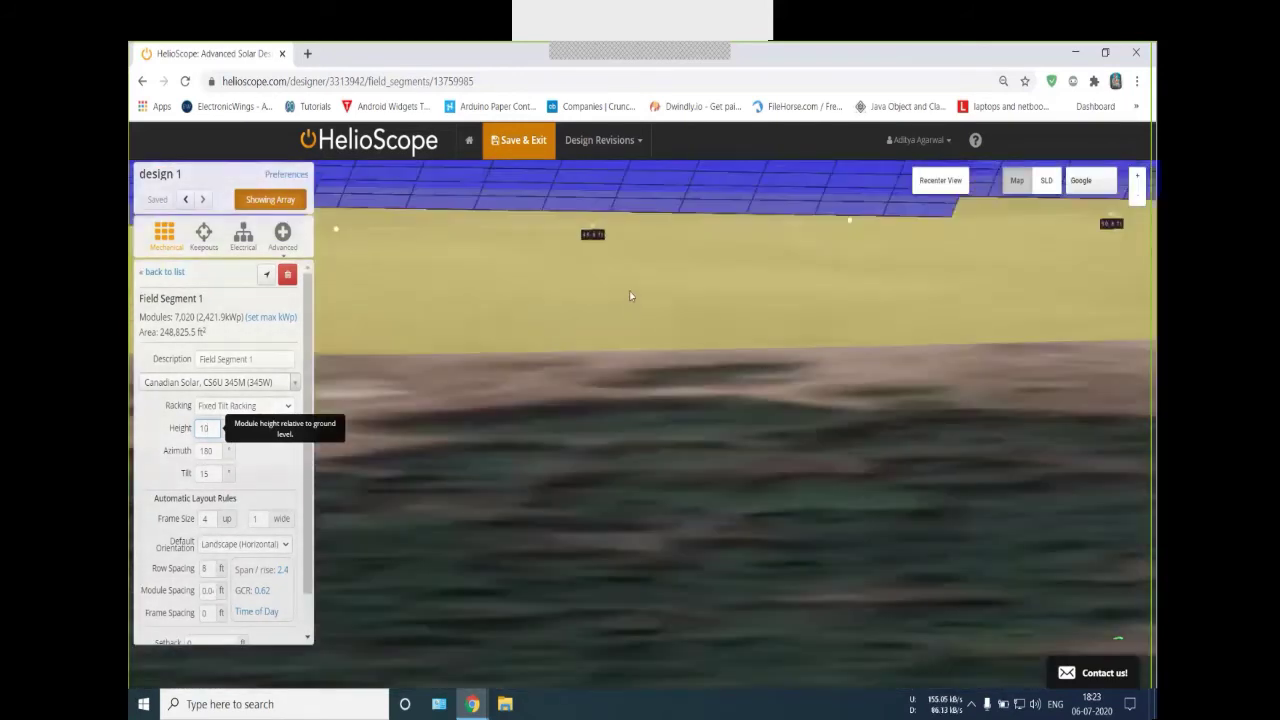
{"action": "scroll", "coordinate": [633, 279], "scroll_direction": "down", "scroll_amount": 2}
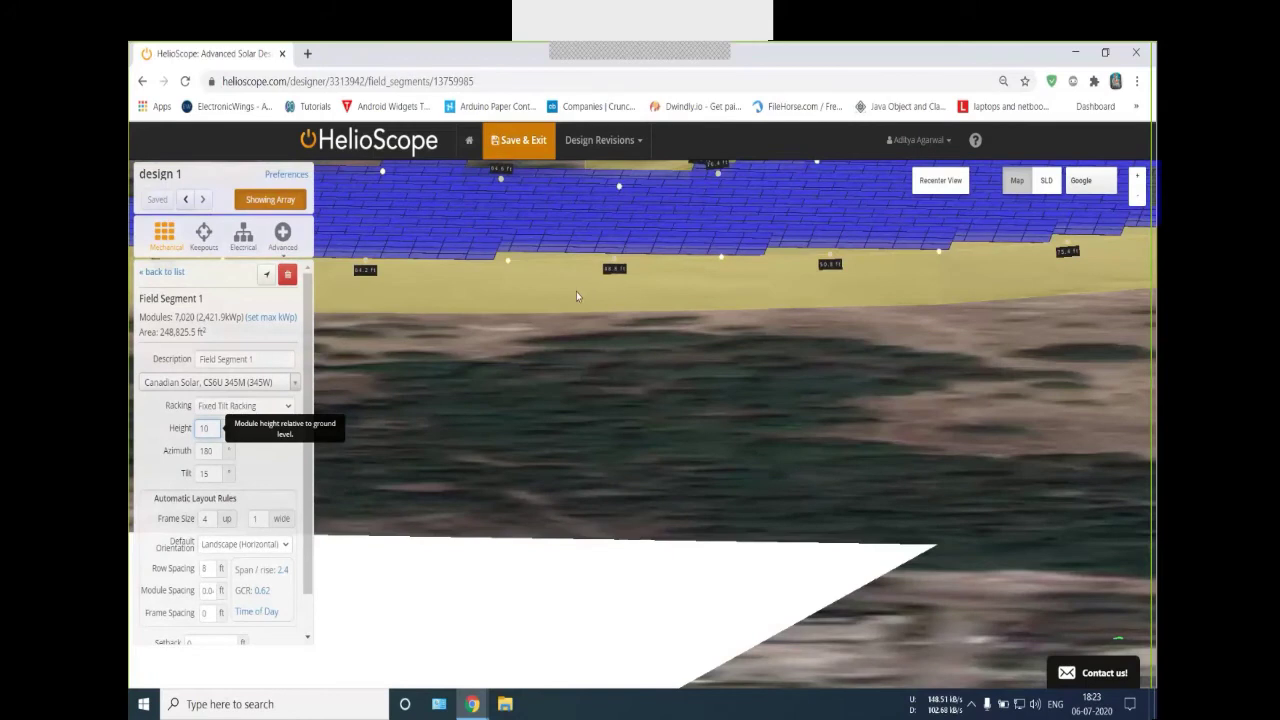
Set the field segment's height to 100 ft and inspect the raised array in an oblique view
{"action": "double_click", "coordinate": [210, 429]}
{"action": "type", "text": "100"}
{"action": "left_click_drag", "start_coordinate": [479, 432], "coordinate": [615, 355]}
{"action": "scroll", "coordinate": [643, 406], "scroll_direction": "down", "scroll_amount": 3}
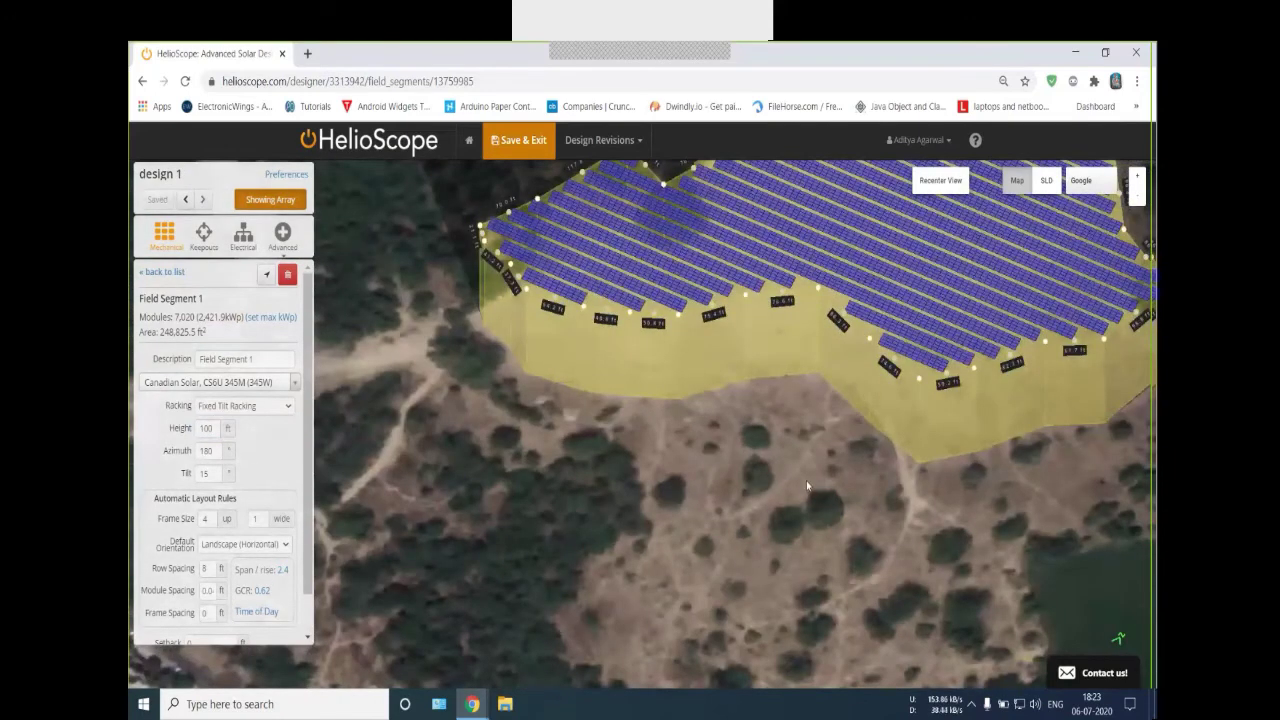
{"action": "left_click_drag", "start_coordinate": [806, 480], "coordinate": [857, 437]}
{"action": "left_click_drag", "start_coordinate": [755, 410], "coordinate": [775, 360]}
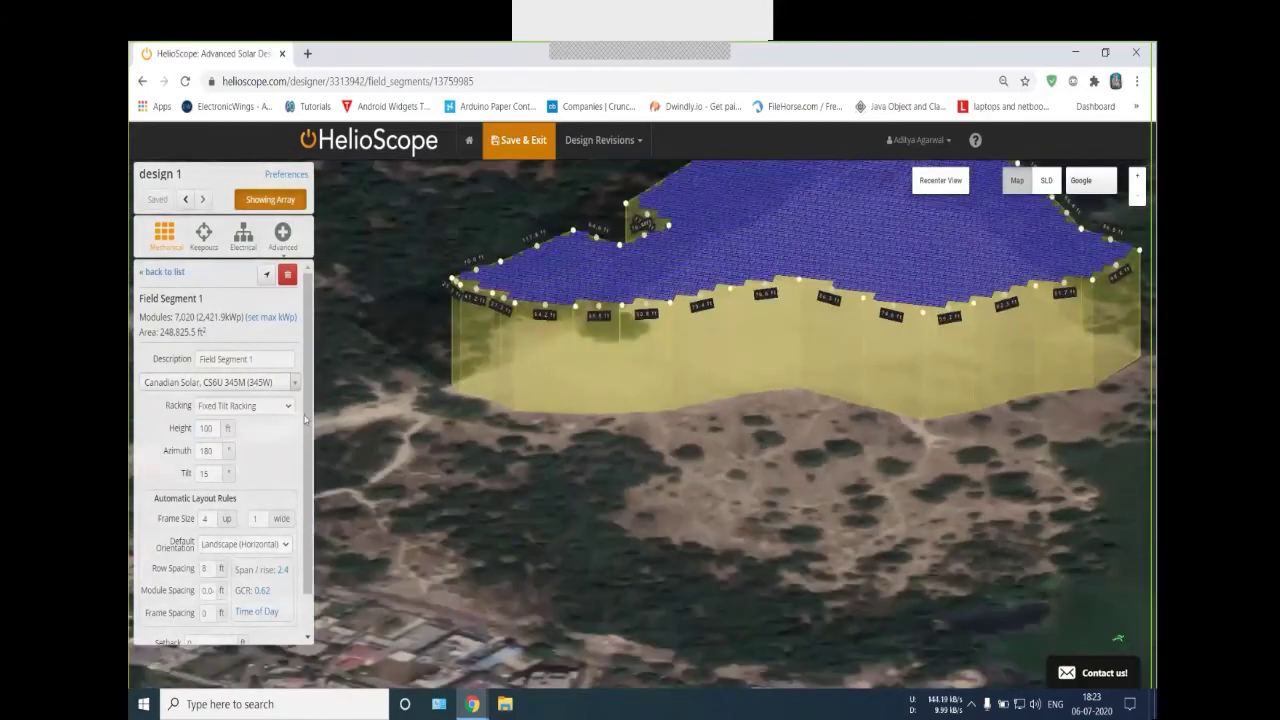
Set the field segment's height to 1 ft and inspect the module rows at its southern edge up close
{"action": "double_click", "coordinate": [208, 428]}
{"action": "key", "text": "BackSpace"}
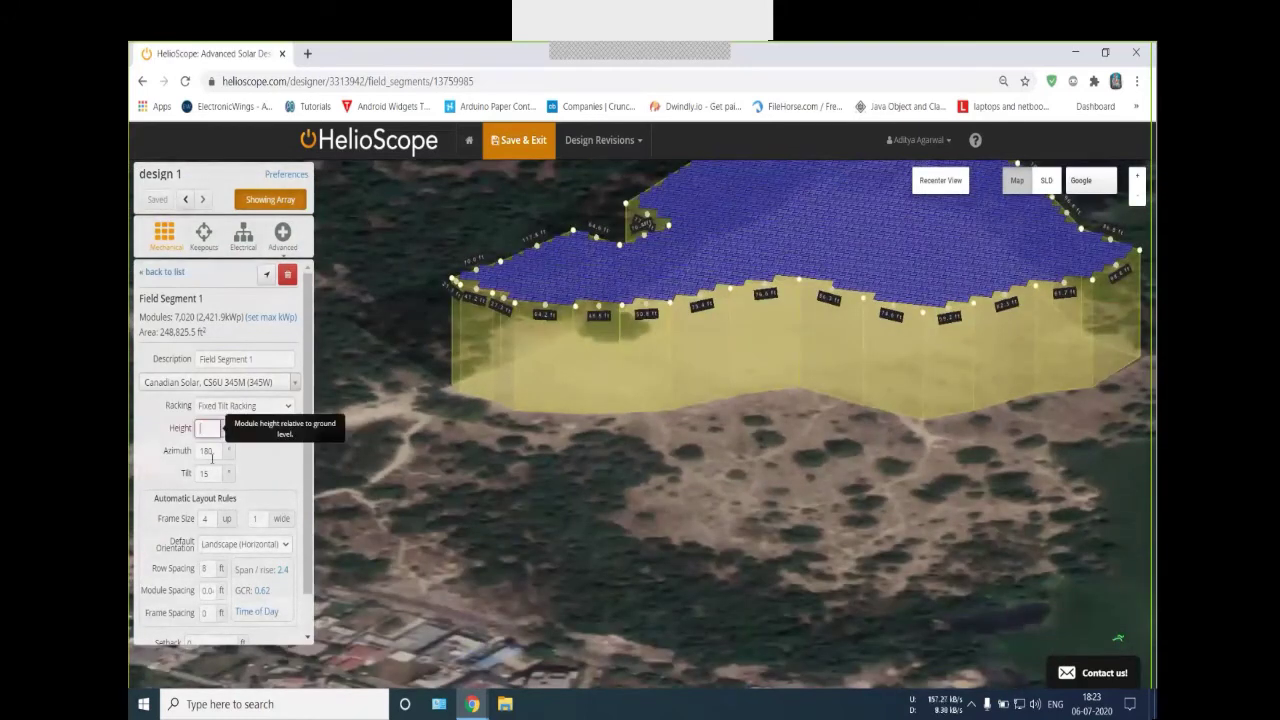
{"action": "type", "text": "1"}
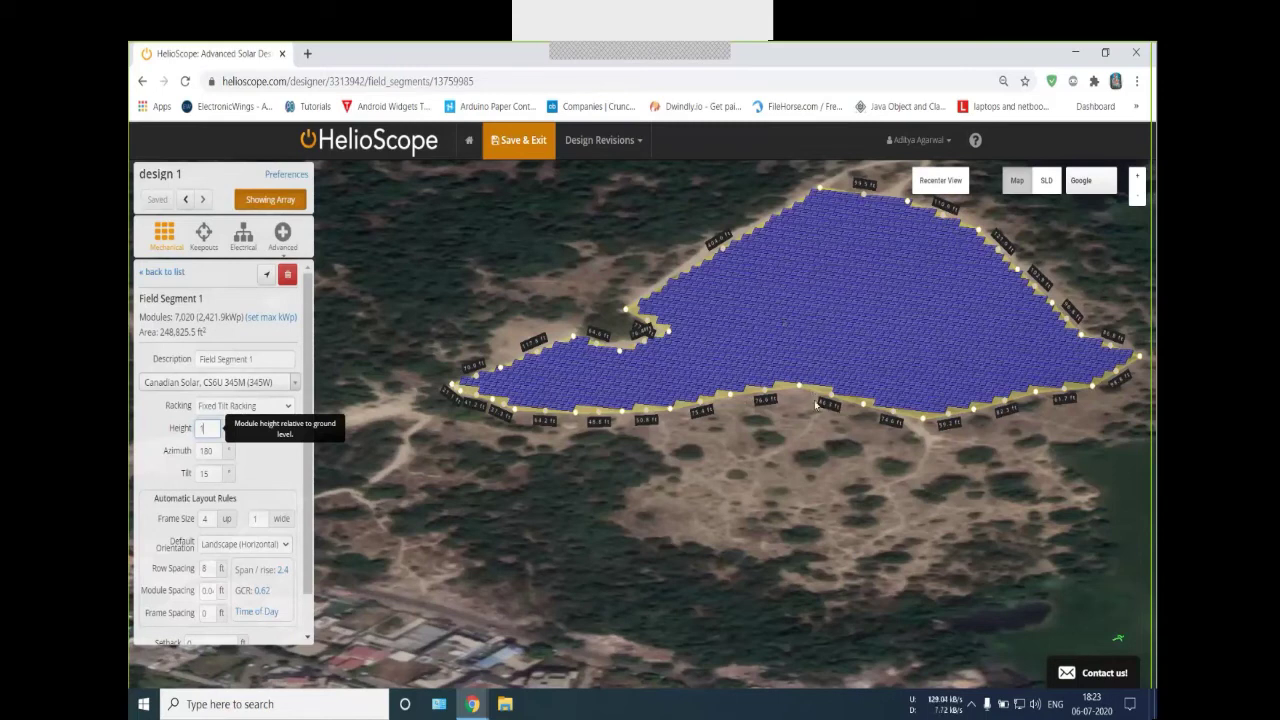
{"action": "scroll", "coordinate": [706, 389], "scroll_direction": "up", "scroll_amount": 1}
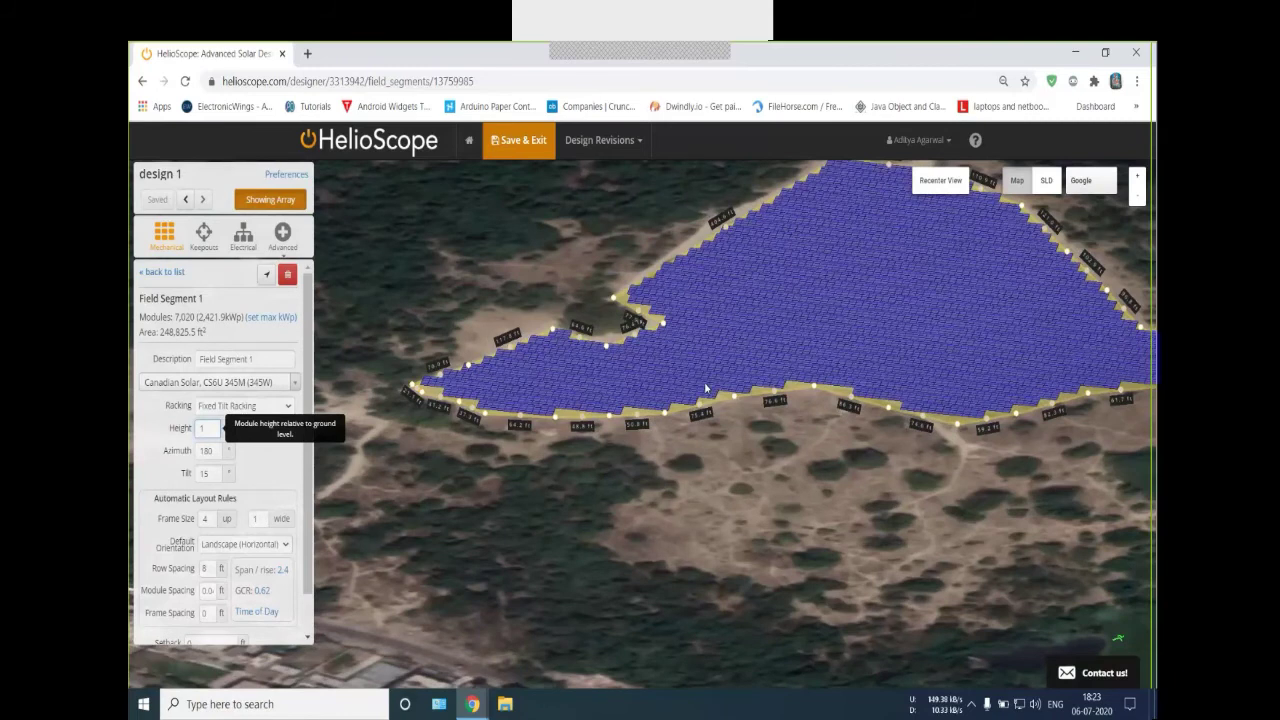
{"action": "scroll", "coordinate": [706, 389], "scroll_direction": "up", "scroll_amount": 2}
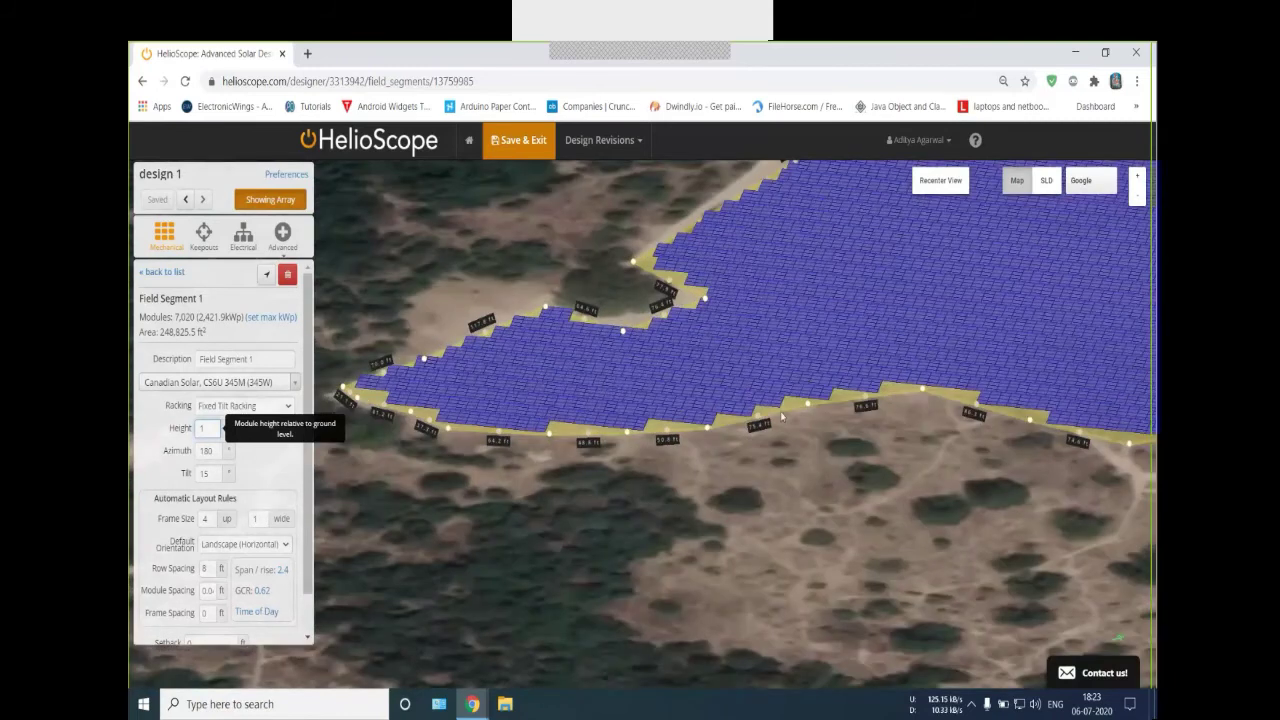
{"action": "scroll", "coordinate": [782, 416], "scroll_direction": "up", "scroll_amount": 3}
{"action": "left_click_drag", "start_coordinate": [492, 522], "coordinate": [573, 523]}
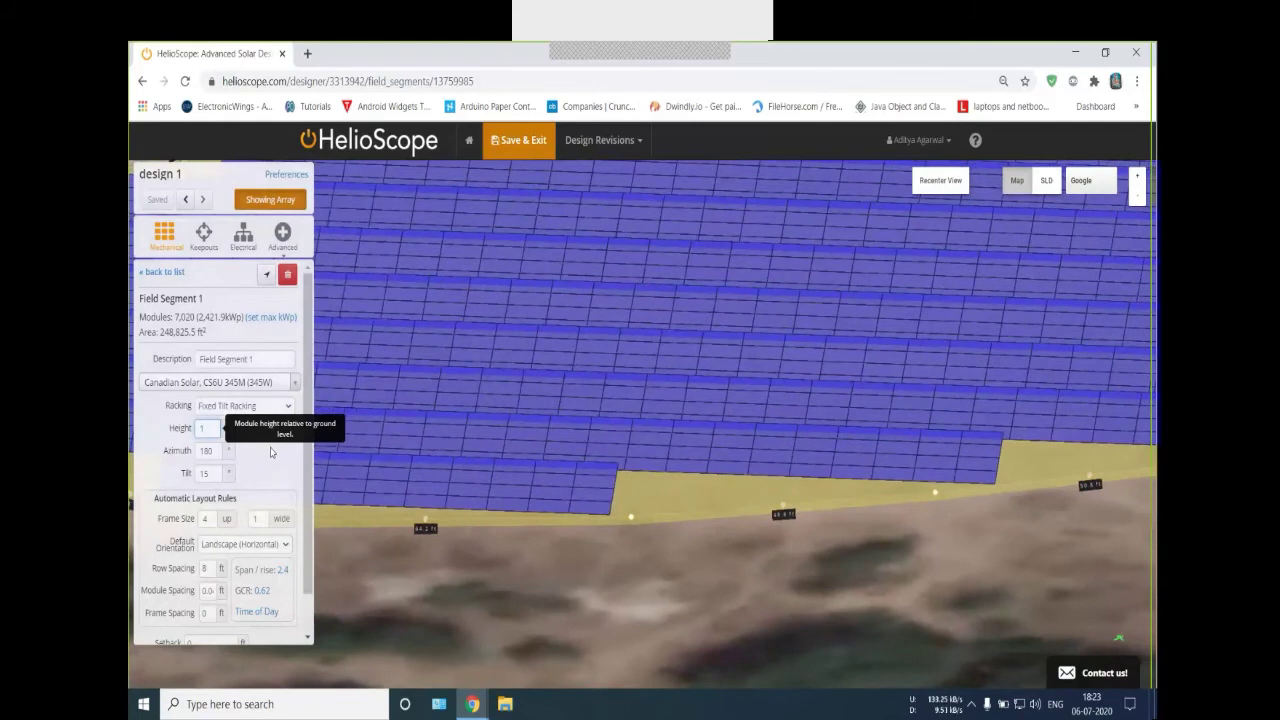
Sketch an arrow labelled N over the array to mark north, circle the compass, and clear the annotations
{"action": "left_click", "coordinate": [209, 451]}
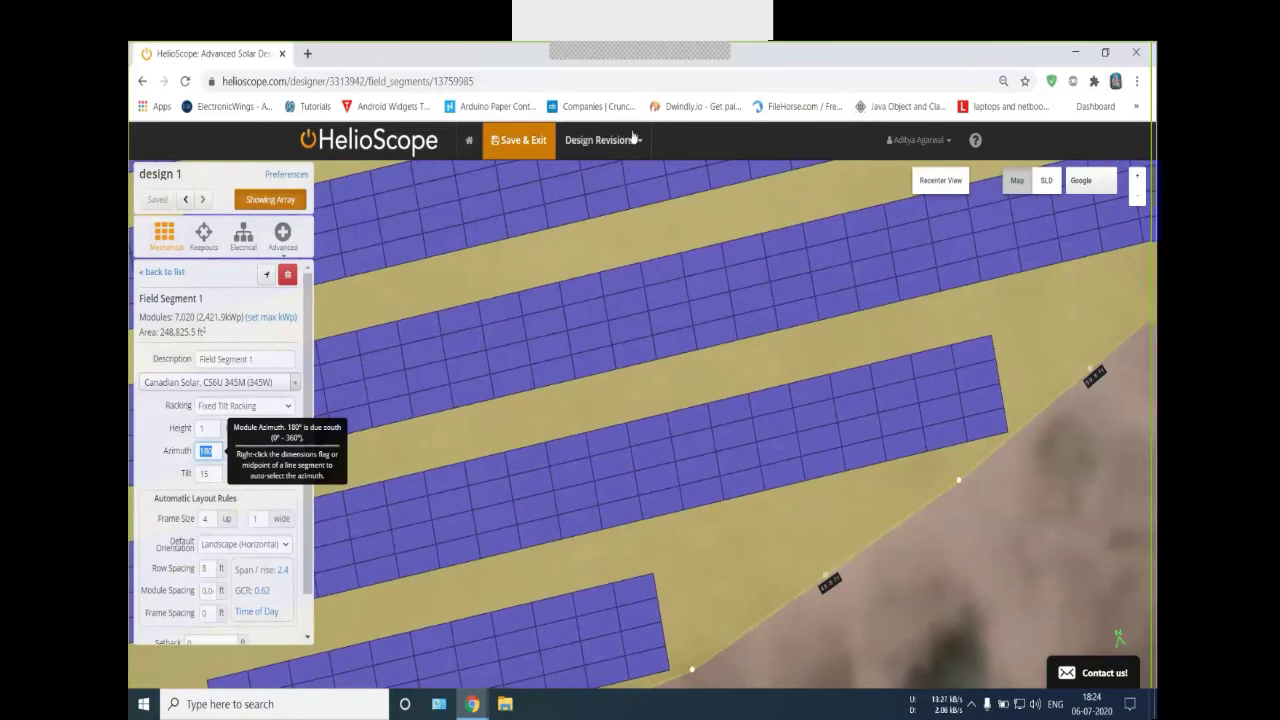
{"action": "mouse_move", "coordinate": [866, 556]}
{"action": "left_mouse_down"}
{"action": "mouse_move", "coordinate": [821, 352]}
{"action": "mouse_move", "coordinate": [795, 384]}
{"action": "mouse_move", "coordinate": [838, 371]}
{"action": "left_mouse_up"}
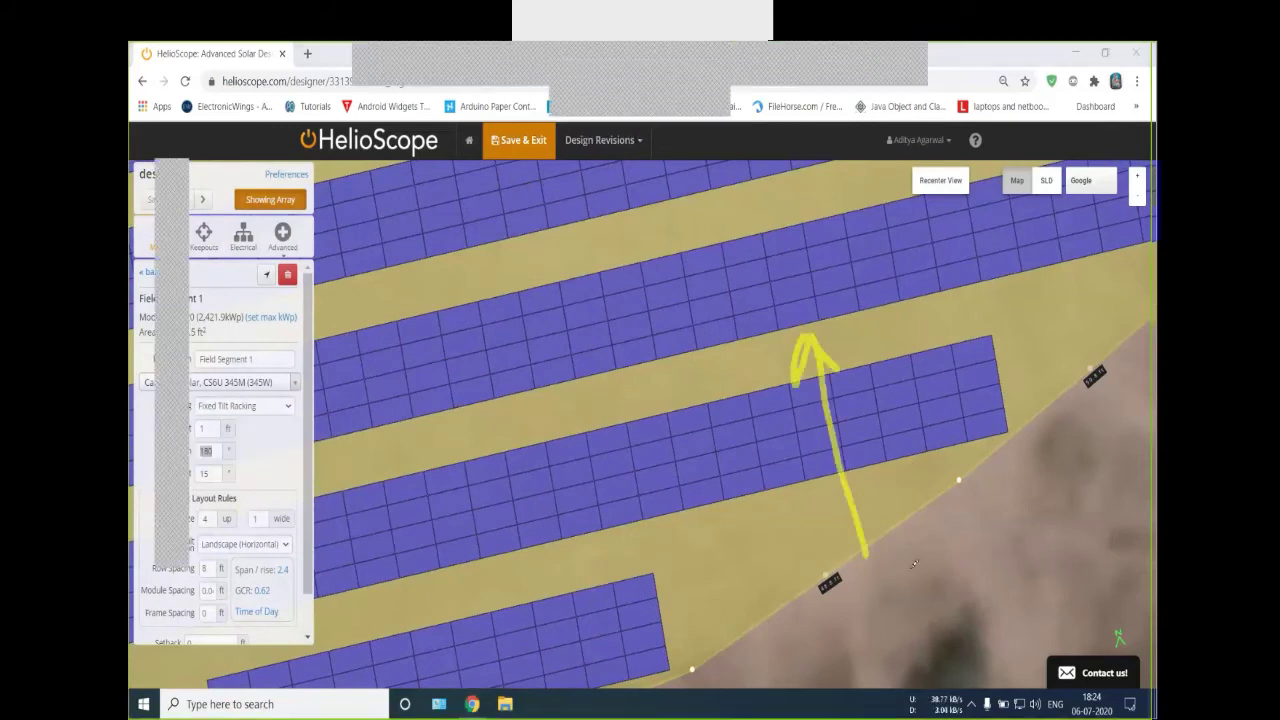
{"action": "left_click_drag", "start_coordinate": [907, 578], "coordinate": [957, 553]}
{"action": "left_click_drag", "start_coordinate": [1130, 622], "coordinate": [1124, 618]}
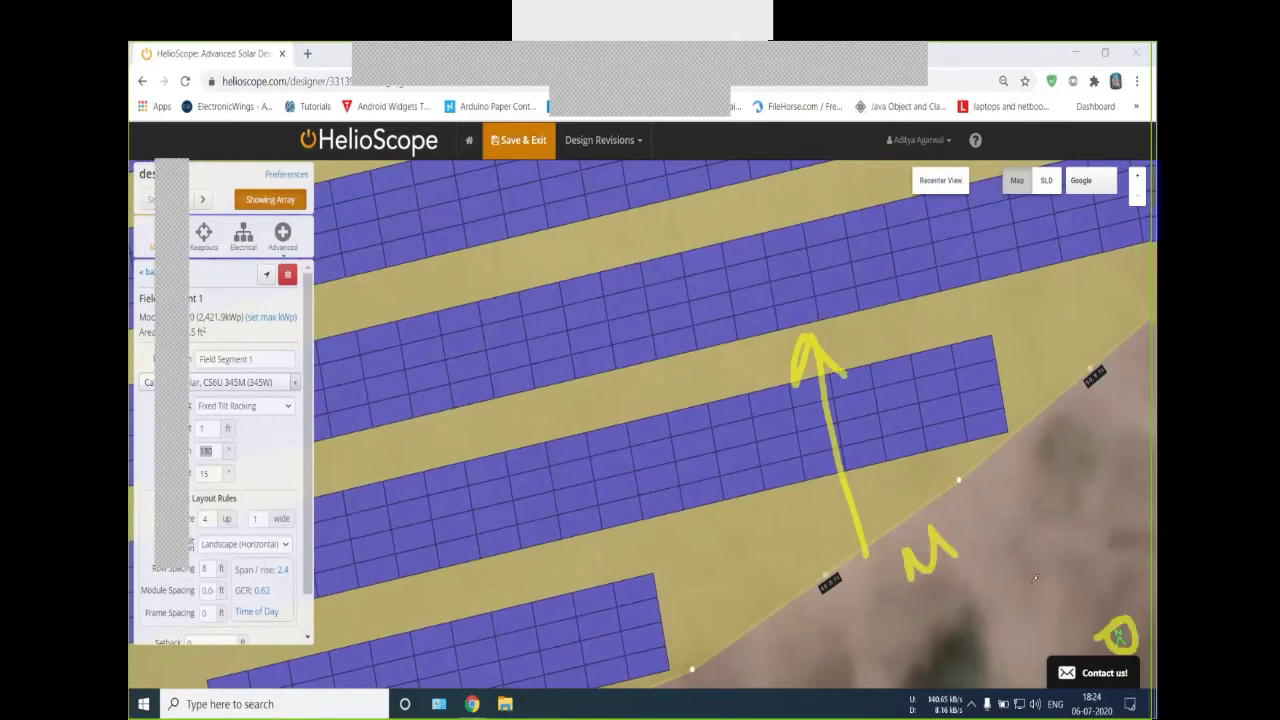
{"action": "left_click", "coordinate": [855, 69]}
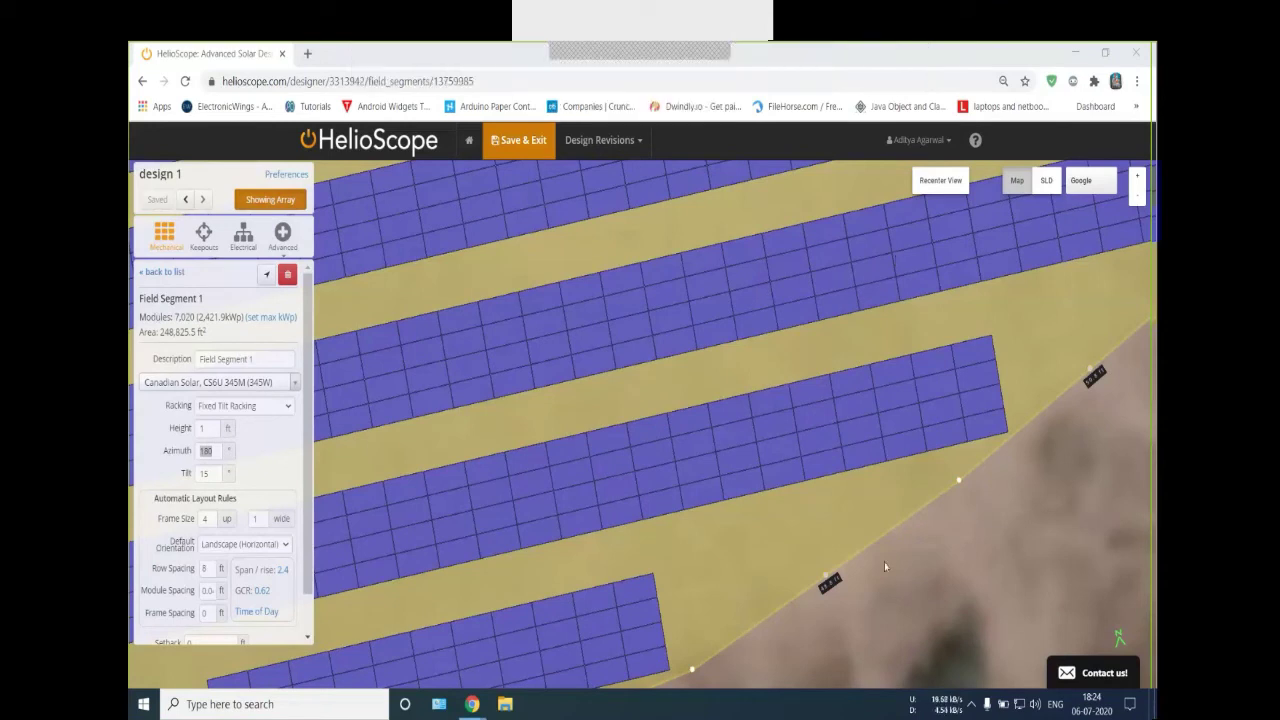
Set the field segment's azimuth to 0° and inspect the array's orientation from the opposite side
{"action": "left_click_drag", "start_coordinate": [853, 565], "coordinate": [891, 456]}
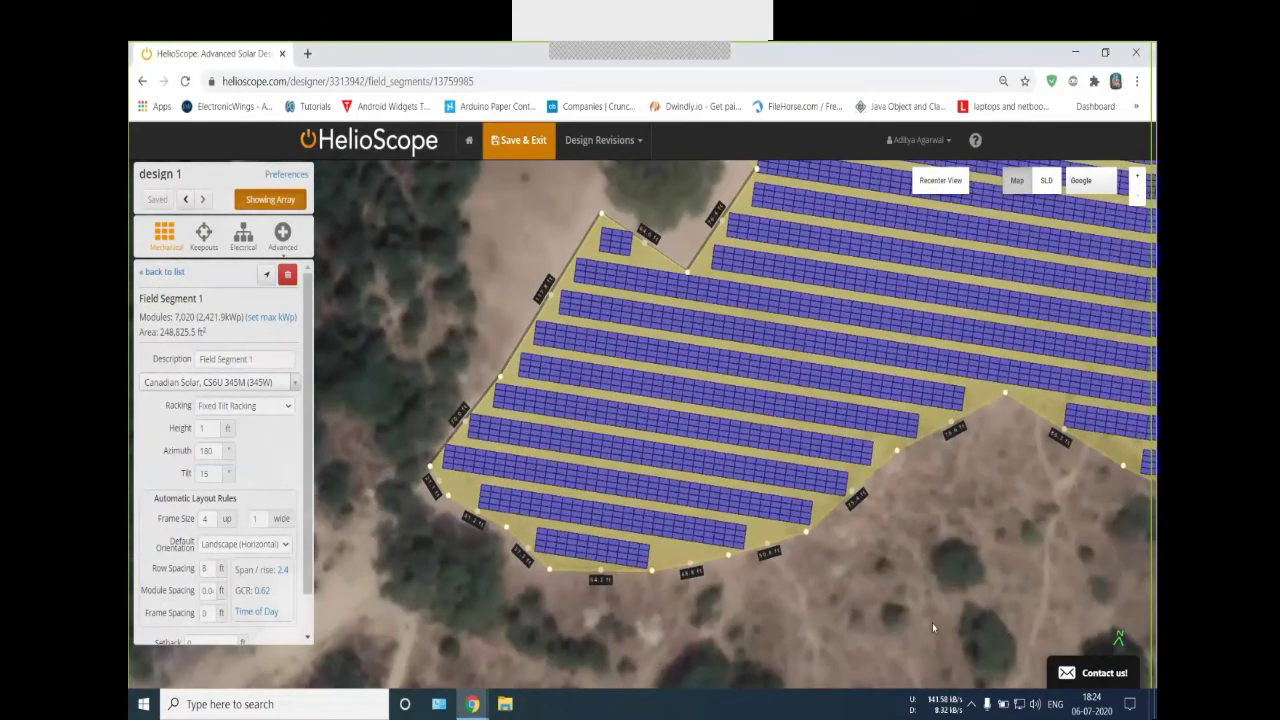
{"action": "left_click_drag", "start_coordinate": [932, 623], "coordinate": [922, 491]}
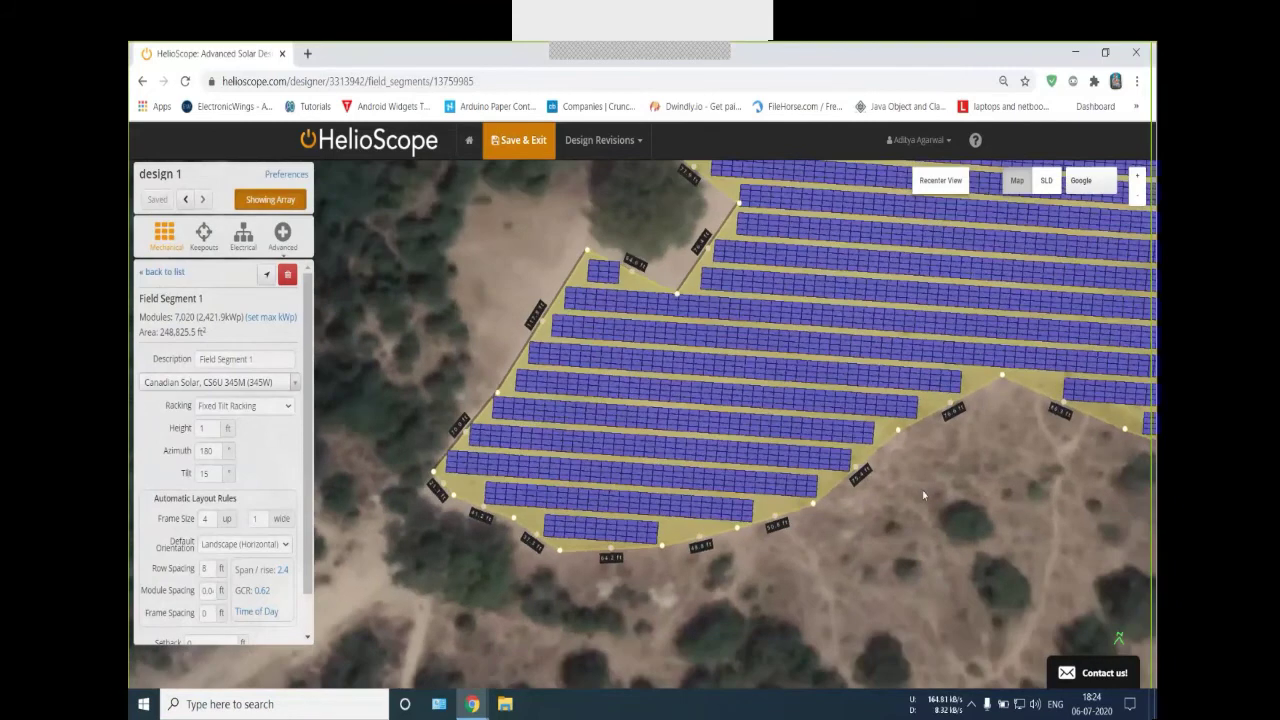
{"action": "left_click_drag", "start_coordinate": [923, 494], "coordinate": [262, 469]}
{"action": "key", "text": "Tab"}
{"action": "key", "text": "BackSpace"}
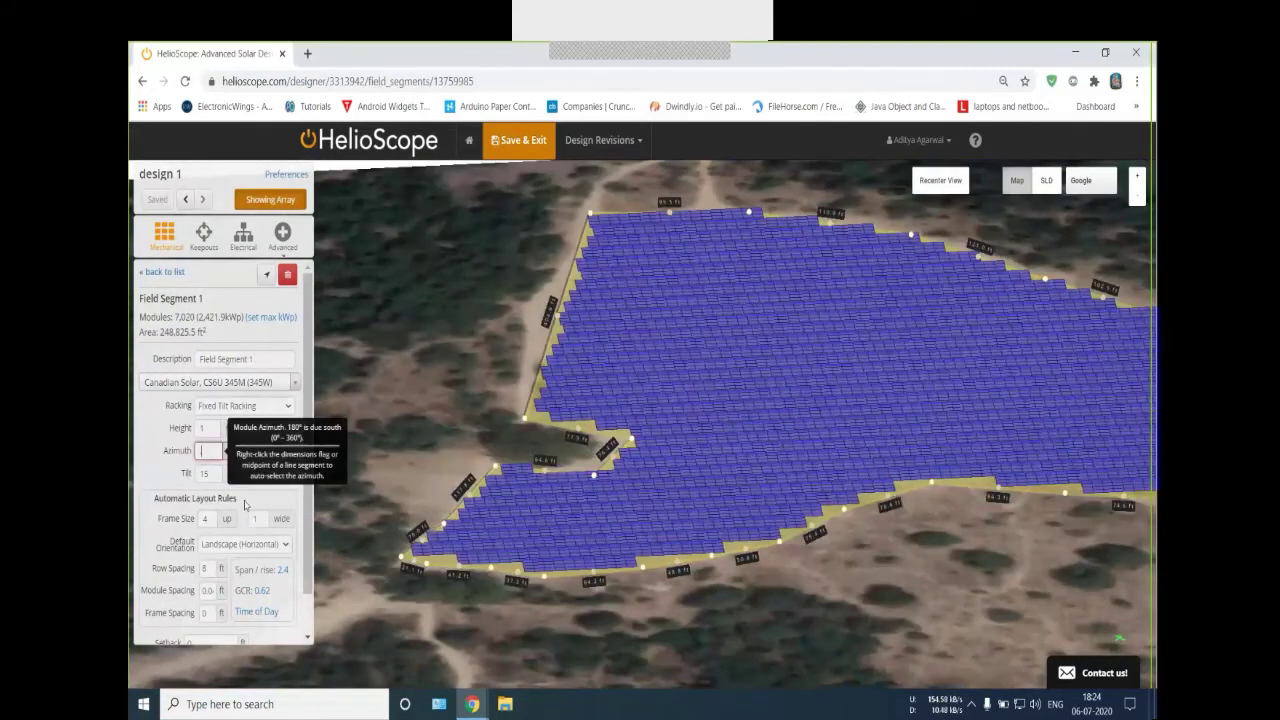
{"action": "type", "text": "0"}
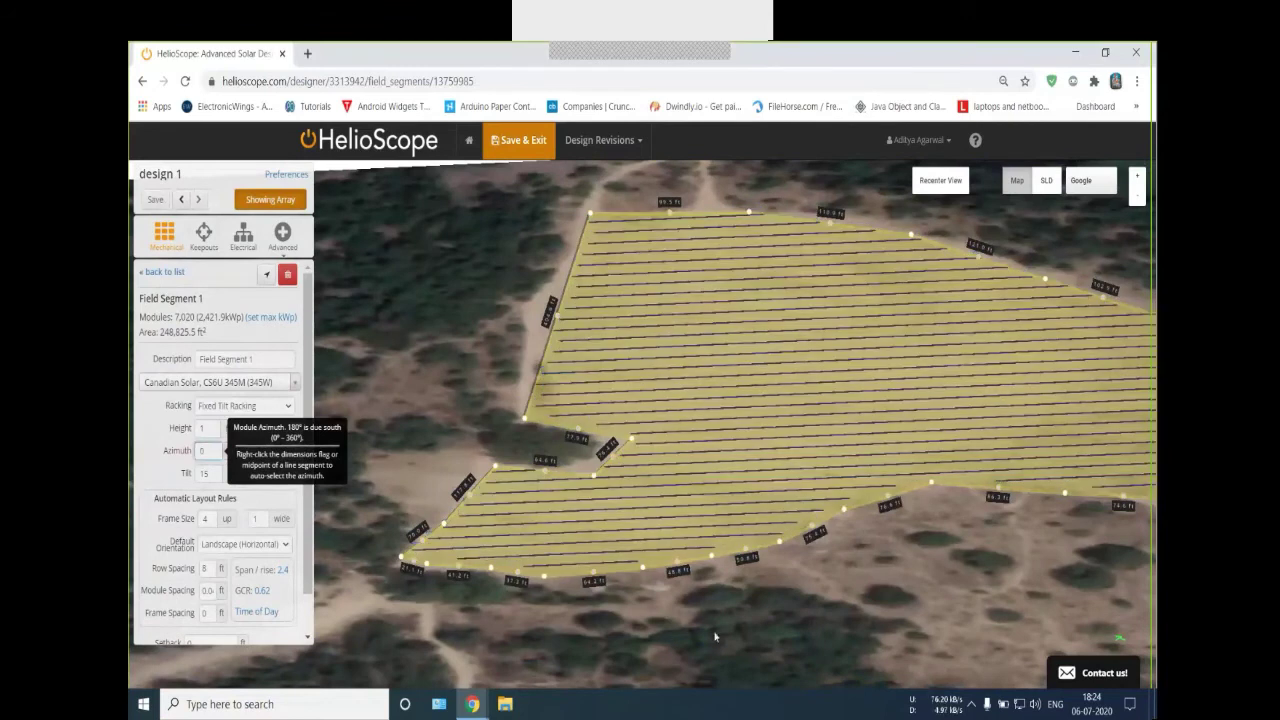
{"action": "left_click_drag", "start_coordinate": [705, 504], "coordinate": [729, 534]}
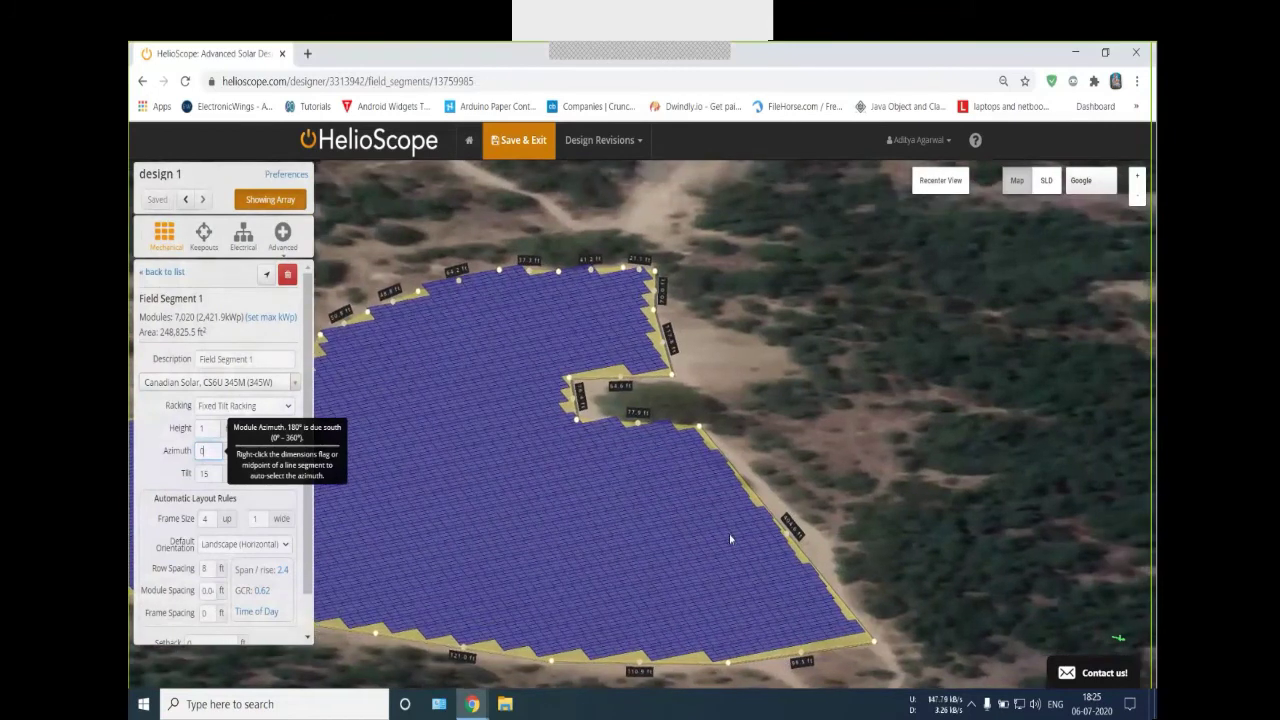
Set the field segment's azimuth to 180°
{"action": "type", "text": "18"}
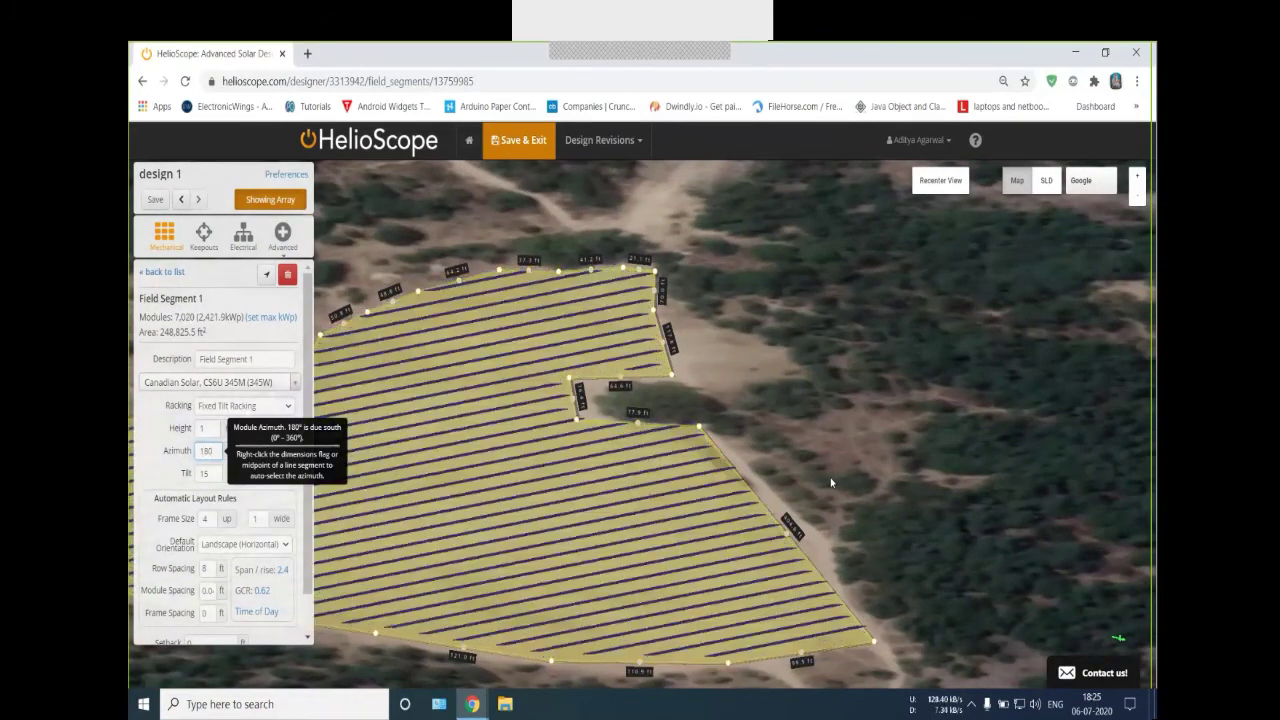
{"action": "left_click", "coordinate": [896, 520]}
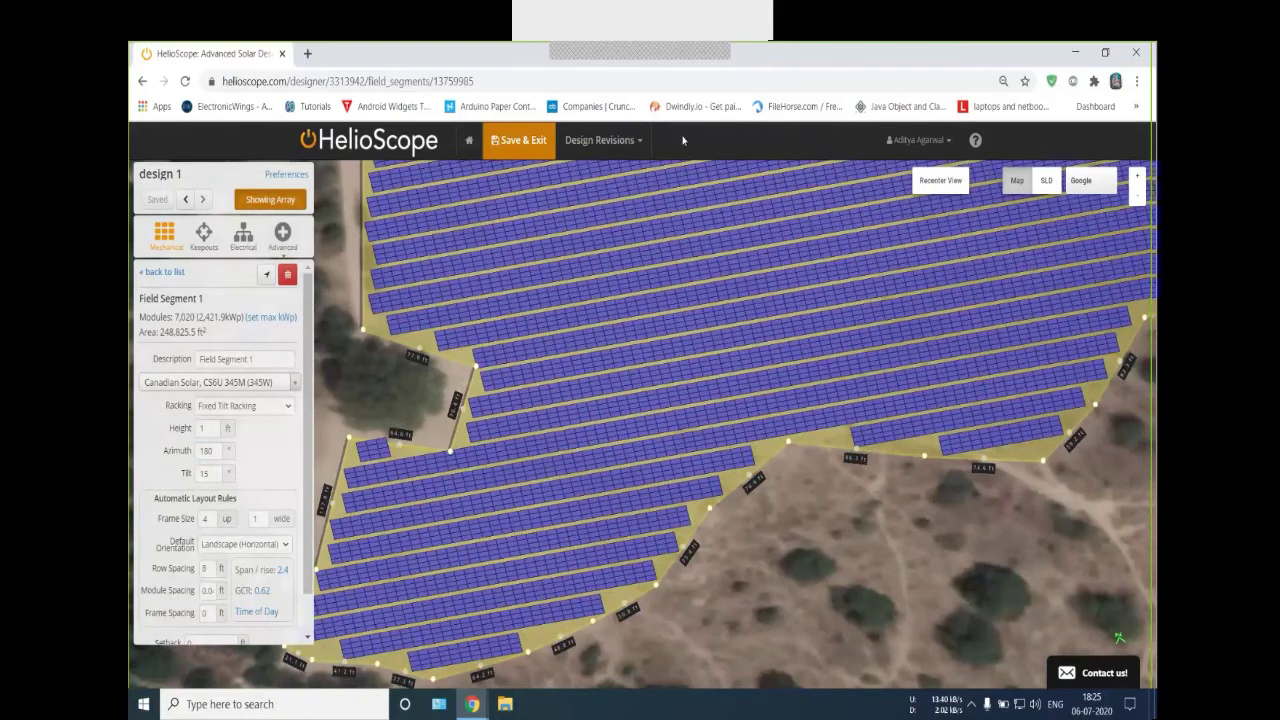
Sketch four direction arrows in a cross over the array and label them with compass letters and angles
{"action": "mouse_move", "coordinate": [705, 493]}
{"action": "left_mouse_down"}
{"action": "mouse_move", "coordinate": [940, 500]}
{"action": "mouse_move", "coordinate": [970, 515]}
{"action": "mouse_move", "coordinate": [982, 486]}
{"action": "left_mouse_up"}
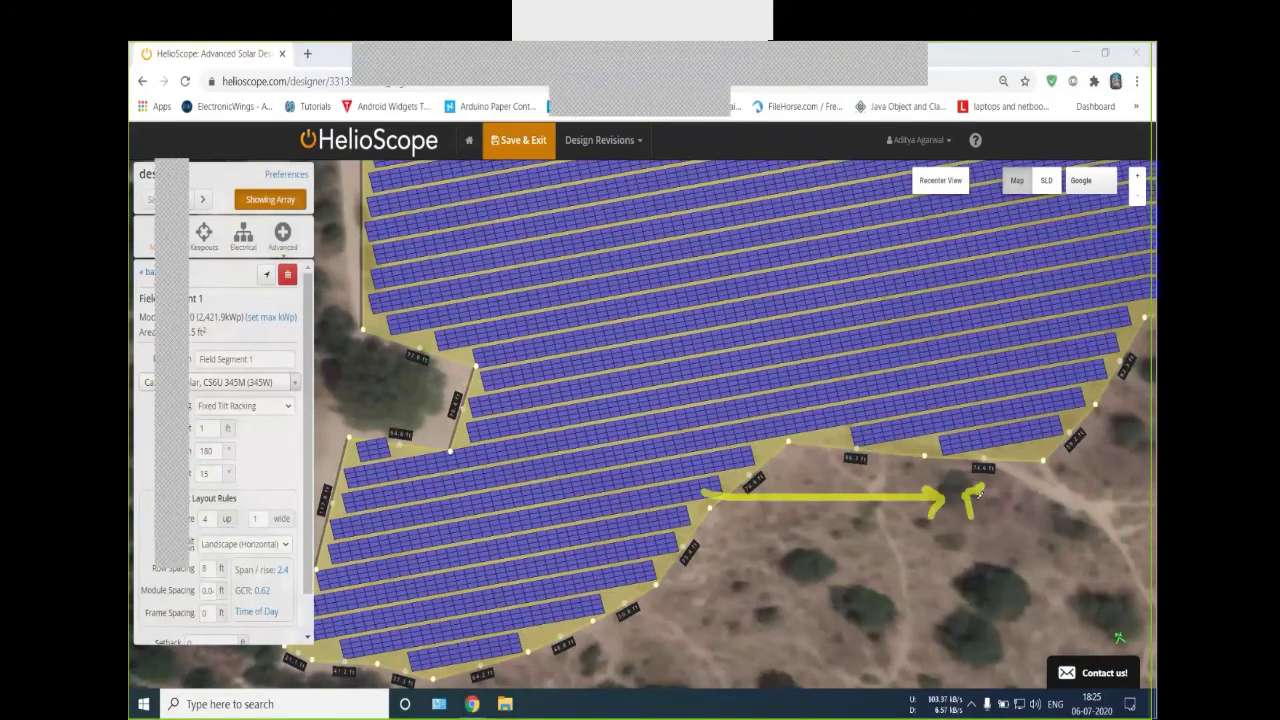
{"action": "left_click_drag", "start_coordinate": [678, 340], "coordinate": [706, 584]}
{"action": "left_click_drag", "start_coordinate": [974, 500], "coordinate": [990, 504]}
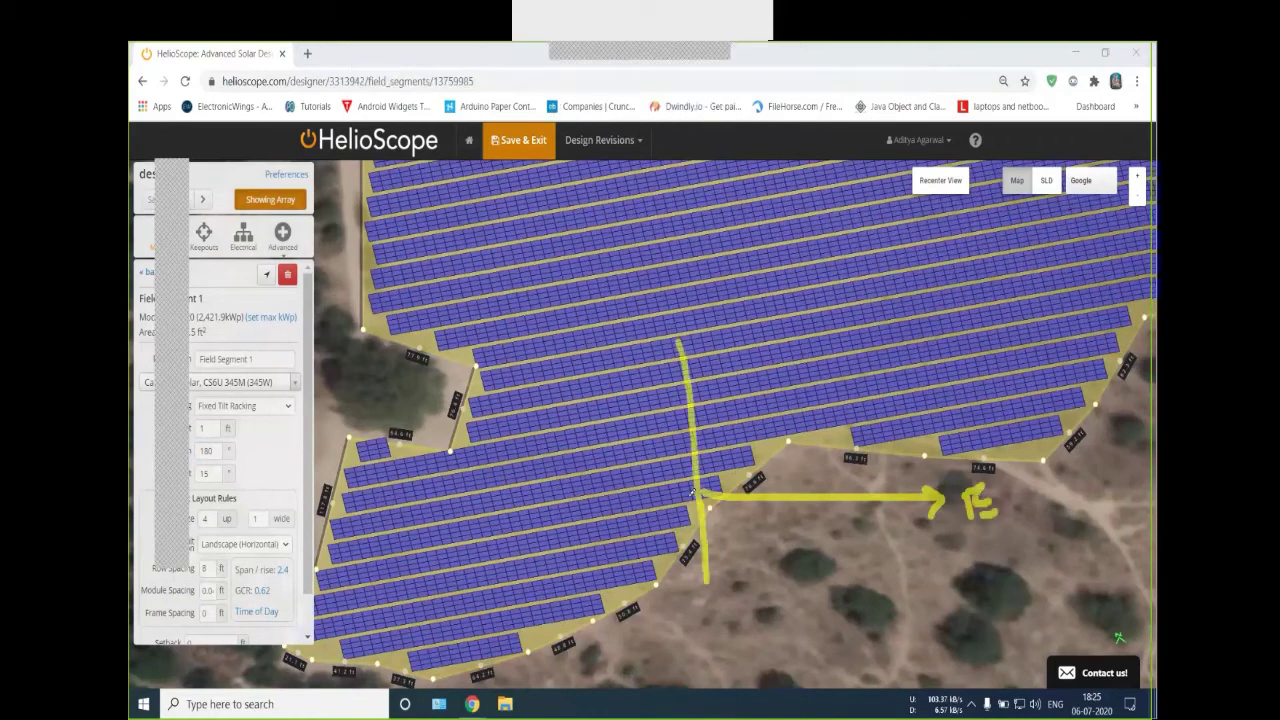
{"action": "left_click_drag", "start_coordinate": [696, 498], "coordinate": [426, 494]}
{"action": "left_click_drag", "start_coordinate": [426, 494], "coordinate": [465, 525]}
{"action": "mouse_move", "coordinate": [655, 366]}
{"action": "left_mouse_down"}
{"action": "mouse_move", "coordinate": [676, 312]}
{"action": "mouse_move", "coordinate": [718, 375]}
{"action": "left_mouse_up"}
{"action": "mouse_move", "coordinate": [745, 592]}
{"action": "left_mouse_down"}
{"action": "mouse_move", "coordinate": [752, 626]}
{"action": "mouse_move", "coordinate": [716, 668]}
{"action": "left_mouse_up"}
{"action": "mouse_move", "coordinate": [944, 456]}
{"action": "left_mouse_down"}
{"action": "mouse_move", "coordinate": [930, 476]}
{"action": "mouse_move", "coordinate": [942, 456]}
{"action": "left_mouse_up"}
{"action": "left_click_drag", "start_coordinate": [726, 272], "coordinate": [720, 332]}
{"action": "left_click_drag", "start_coordinate": [768, 290], "coordinate": [766, 292]}
{"action": "mouse_move", "coordinate": [470, 414]}
{"action": "left_mouse_down"}
{"action": "mouse_move", "coordinate": [540, 418]}
{"action": "mouse_move", "coordinate": [551, 395]}
{"action": "left_mouse_up"}
{"action": "mouse_move", "coordinate": [694, 566]}
{"action": "left_mouse_down"}
{"action": "mouse_move", "coordinate": [704, 592]}
{"action": "mouse_move", "coordinate": [720, 574]}
{"action": "left_mouse_up"}
{"action": "left_click_drag", "start_coordinate": [678, 620], "coordinate": [714, 656]}
{"action": "mouse_move", "coordinate": [741, 614]}
{"action": "left_mouse_down"}
{"action": "mouse_move", "coordinate": [732, 644]}
{"action": "mouse_move", "coordinate": [770, 650]}
{"action": "left_mouse_up"}
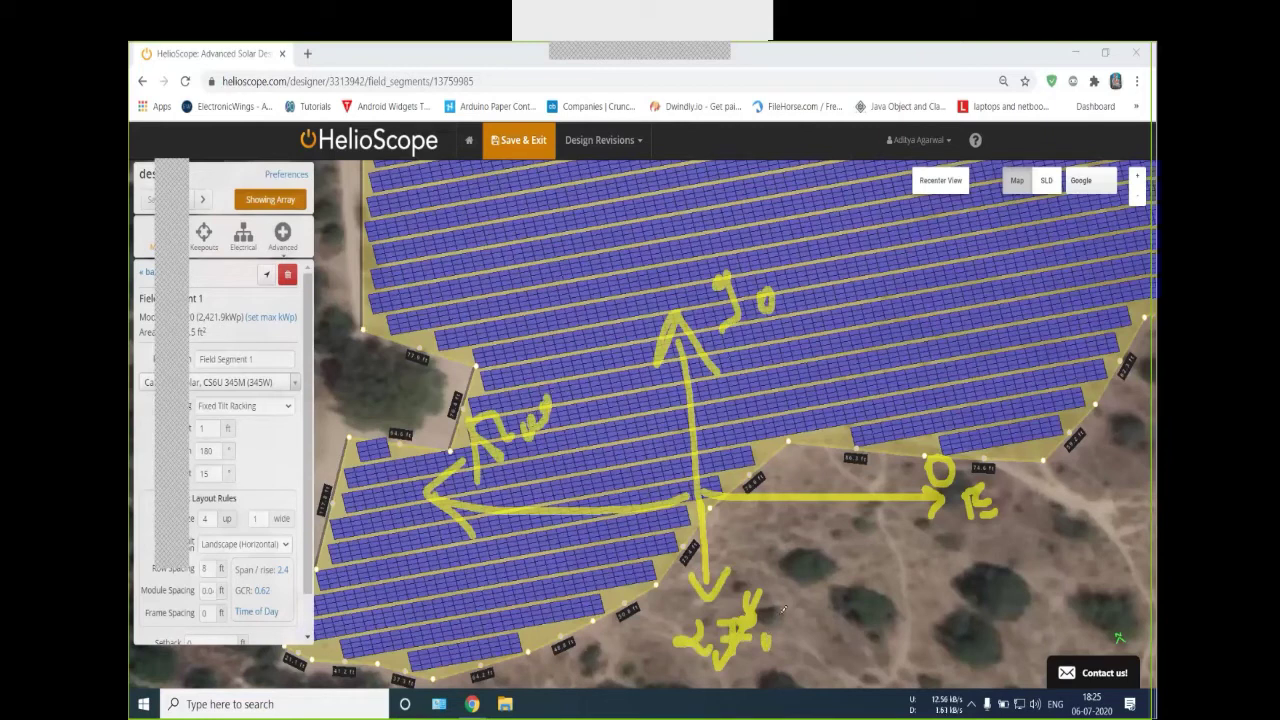
Undo the direction arrows and labels sketched over the array
{"action": "left_click", "coordinate": [779, 612]}
{"action": "key", "text": "ctrl+z"}
{"action": "key", "text": "ctrl+z"}
{"action": "key", "text": "ctrl+z"}
{"action": "key", "text": "ctrl+z"}
{"action": "key", "text": "ctrl+z"}
{"action": "key", "text": "ctrl+z"}
{"action": "key", "text": "ctrl+z"}
{"action": "key", "text": "ctrl+z"}
{"action": "key", "text": "ctrl+z"}
{"action": "key", "text": "ctrl+z"}
{"action": "key", "text": "ctrl+z"}
{"action": "key", "text": "ctrl+z"}
{"action": "key", "text": "ctrl+z"}
{"action": "key", "text": "ctrl+z"}
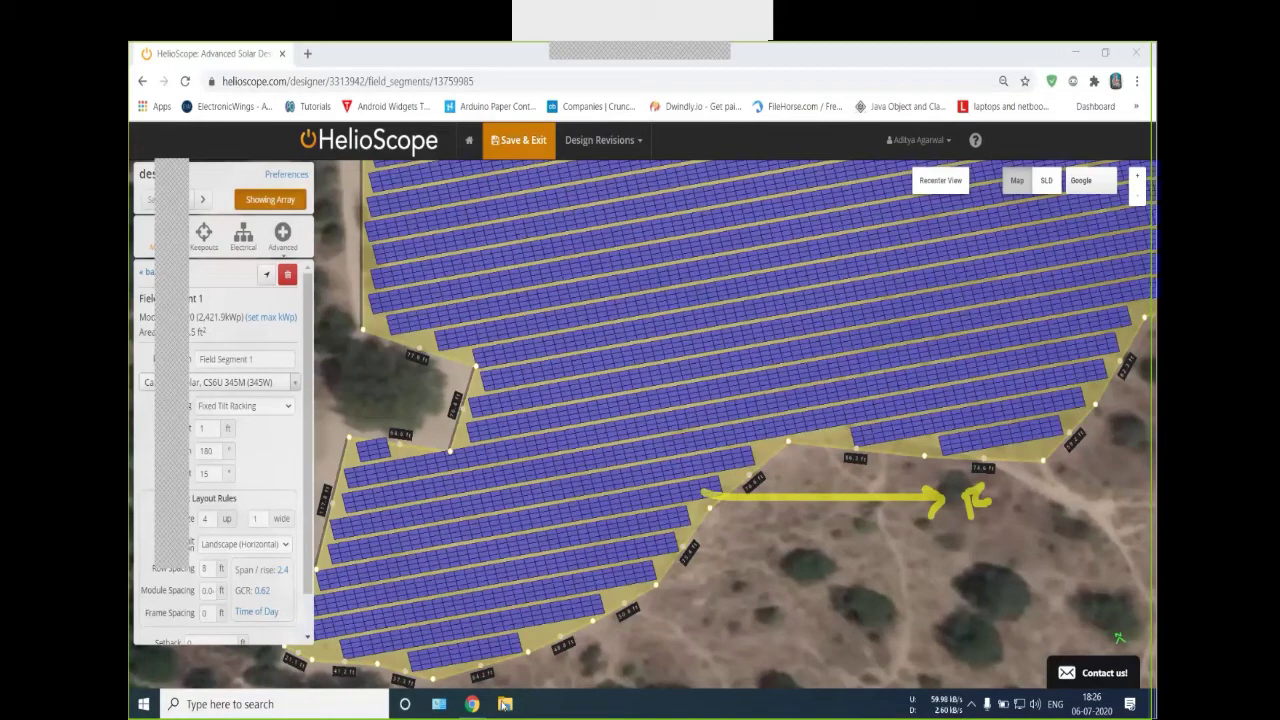
Switch to File Explorer and check the Solar folder under Documents\Zoom, returning to Quick access
{"action": "left_click", "coordinate": [505, 705]}
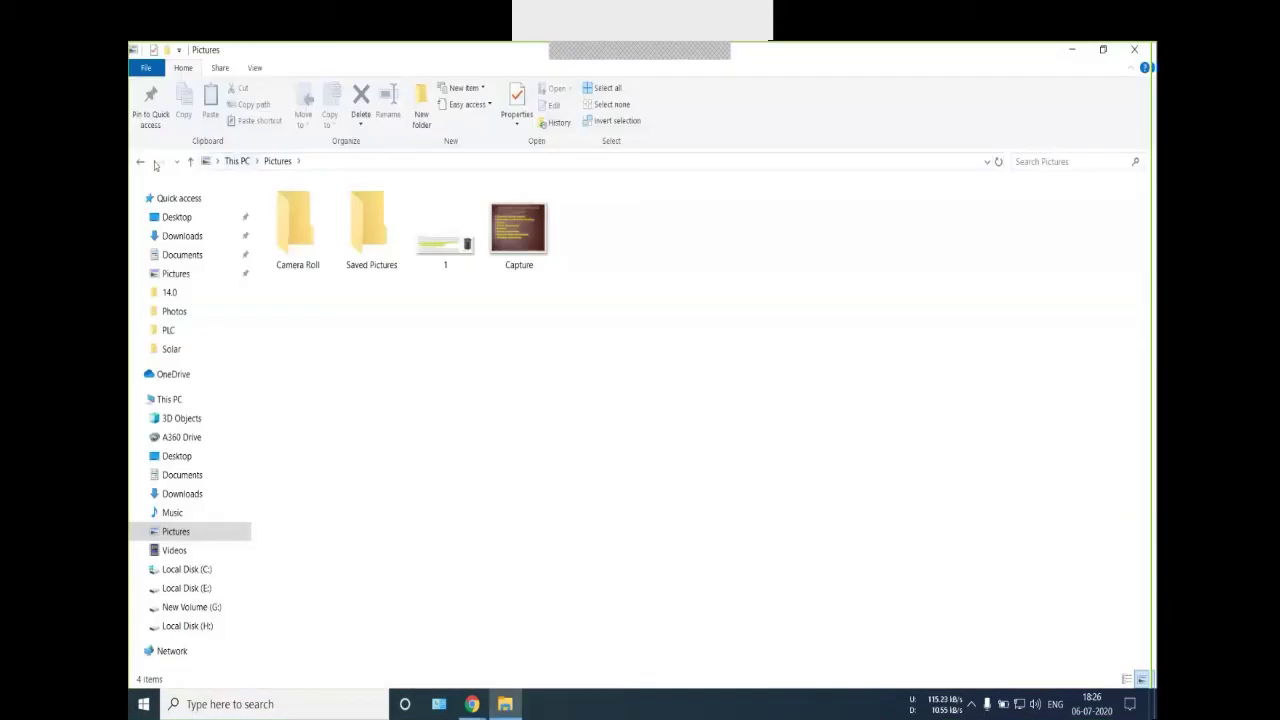
{"action": "left_click", "coordinate": [140, 161]}
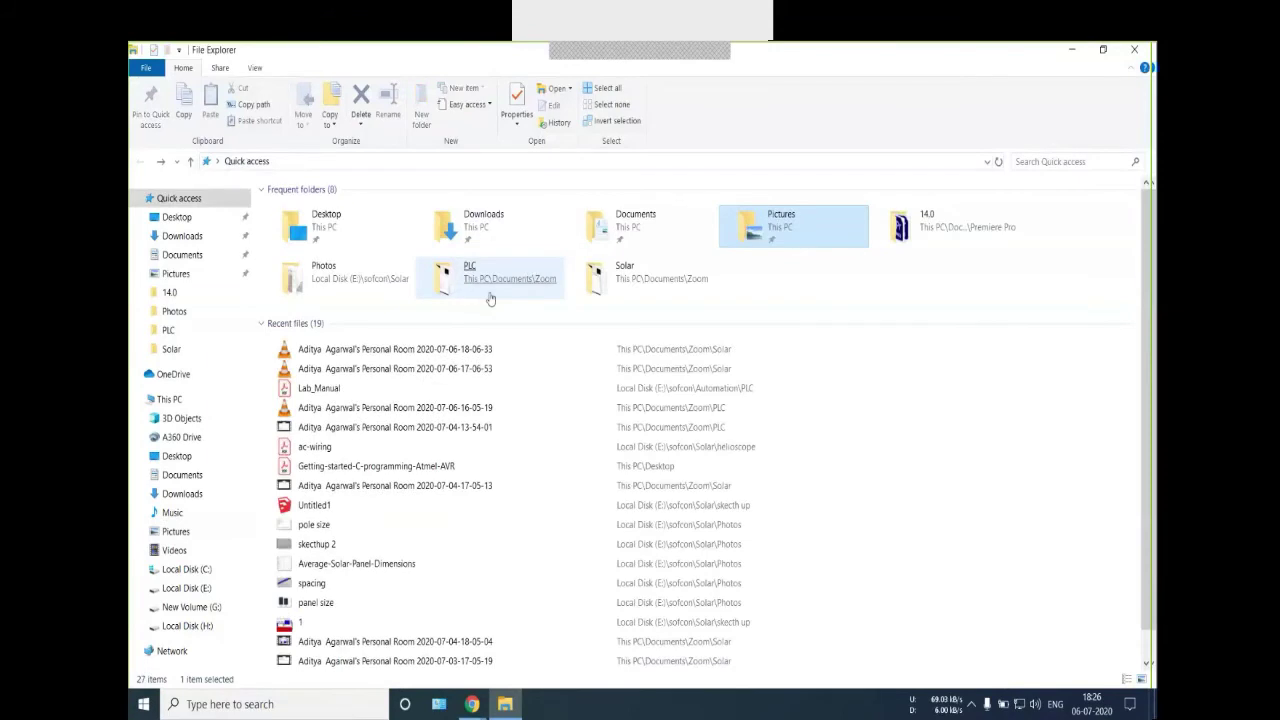
{"action": "left_click", "coordinate": [603, 283]}
{"action": "key", "text": "Return"}
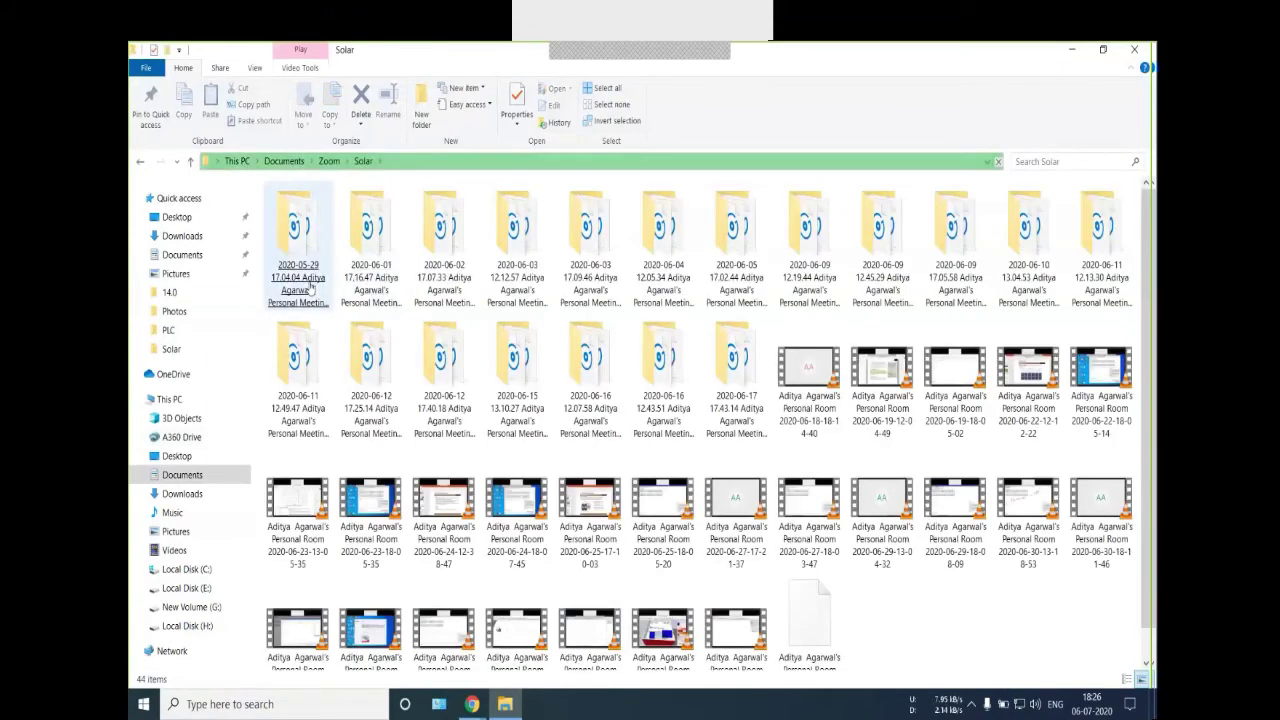
{"action": "key", "text": "alt+Left"}
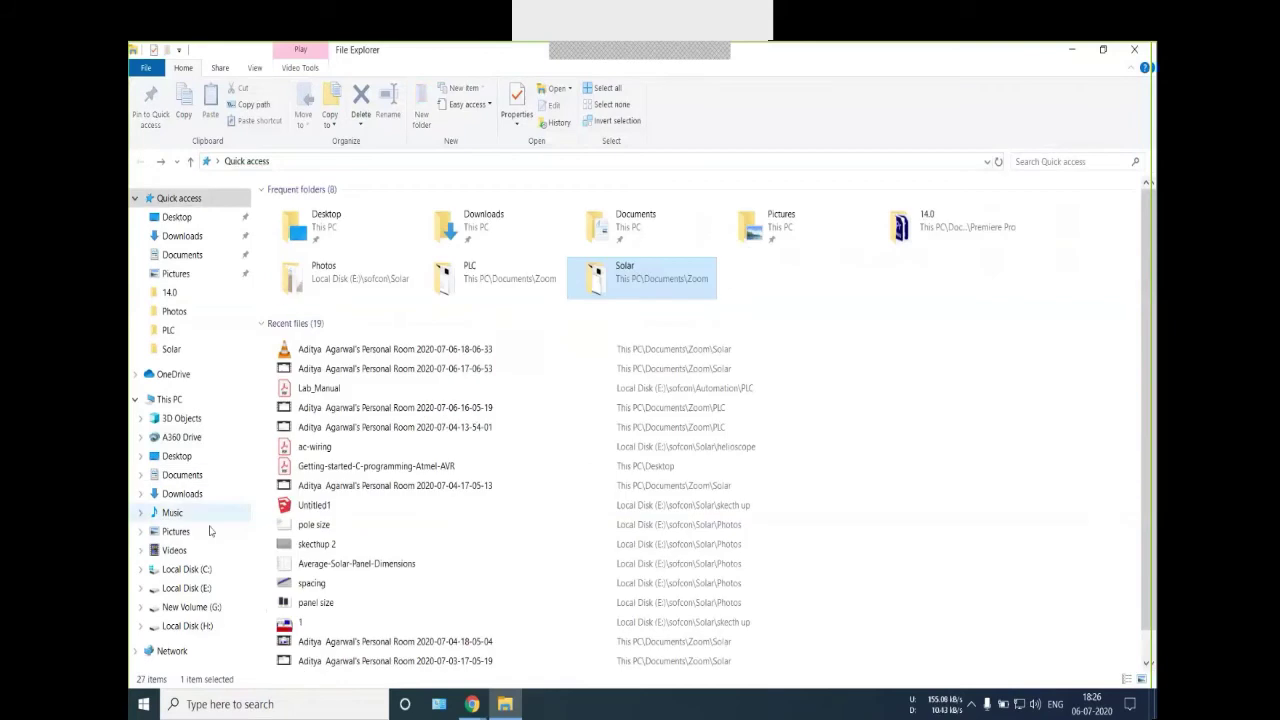
Open the image india-size-and-location-12-638 from the sofcon\Solar\Photos folder on Local Disk (E:)
{"action": "left_click", "coordinate": [186, 588]}
{"action": "key", "text": "Return"}
{"action": "left_click", "coordinate": [975, 247]}
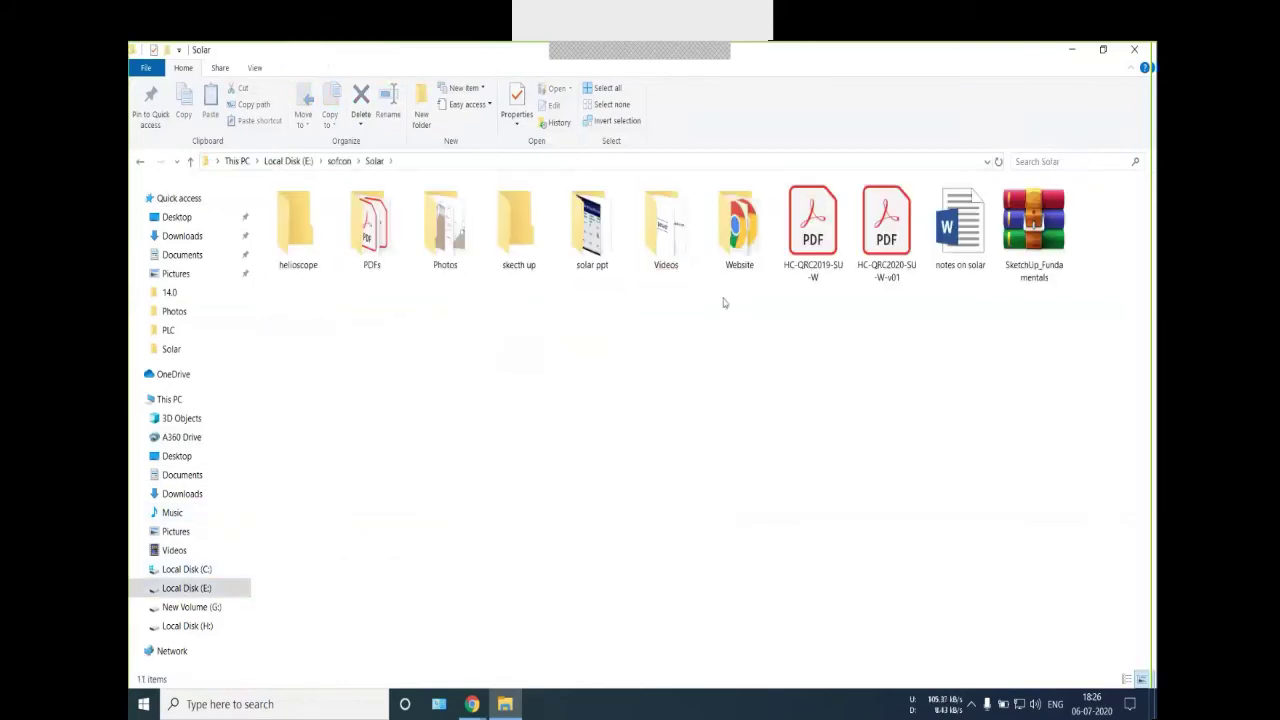
{"action": "double_click", "coordinate": [452, 245]}
{"action": "left_click", "coordinate": [768, 284]}
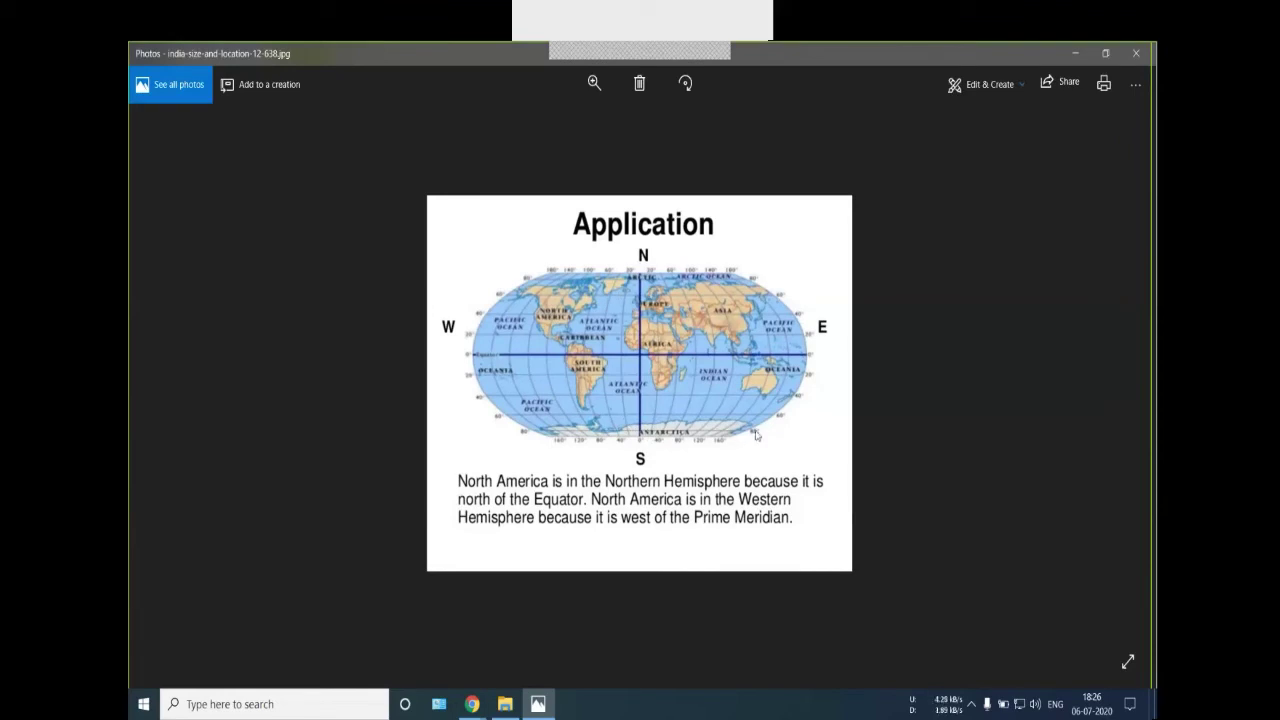
Close the world map, examine the azimuth diagram in images (2), and switch back to HelioScope
{"action": "left_click", "coordinate": [1136, 53]}
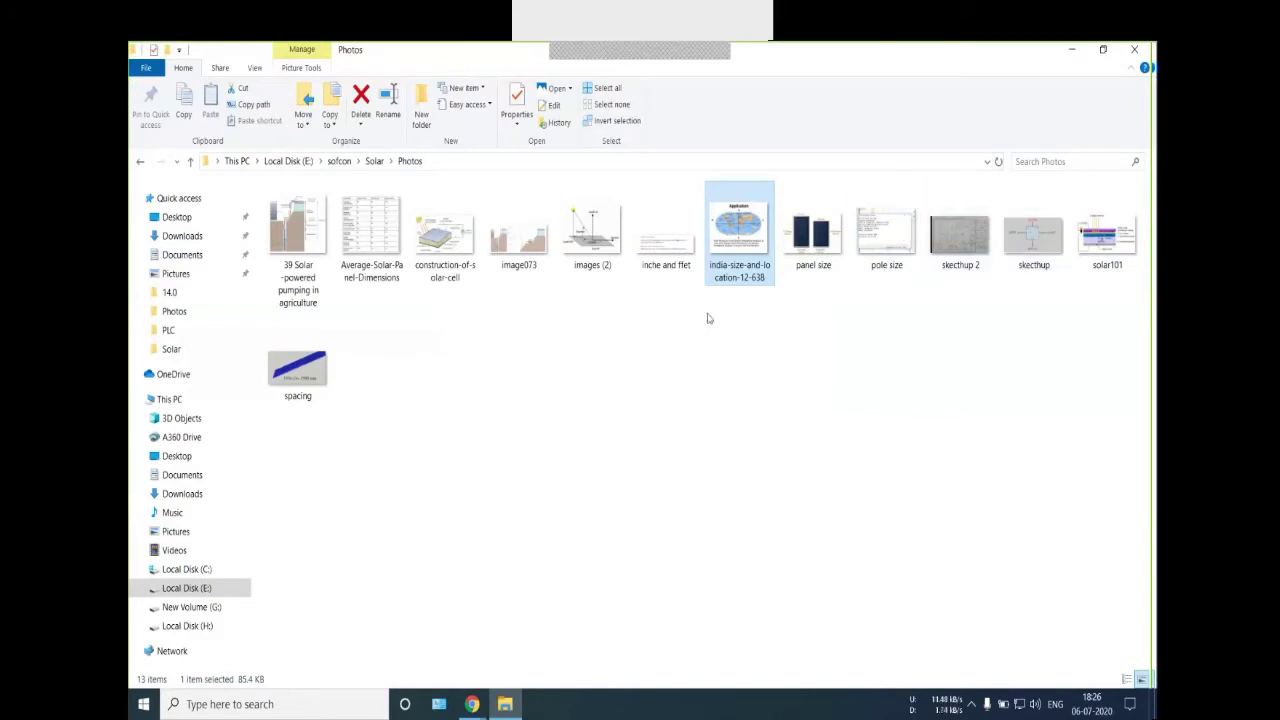
{"action": "double_click", "coordinate": [598, 266]}
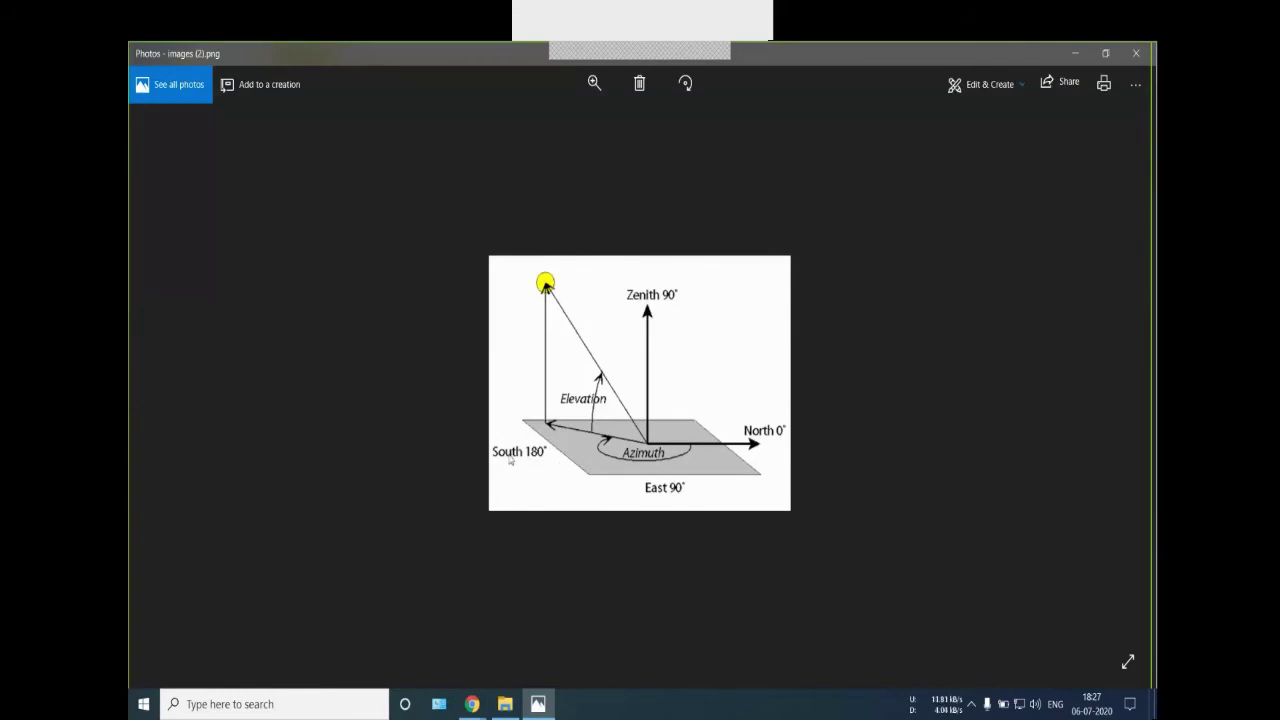
{"action": "left_click", "coordinate": [1074, 56]}
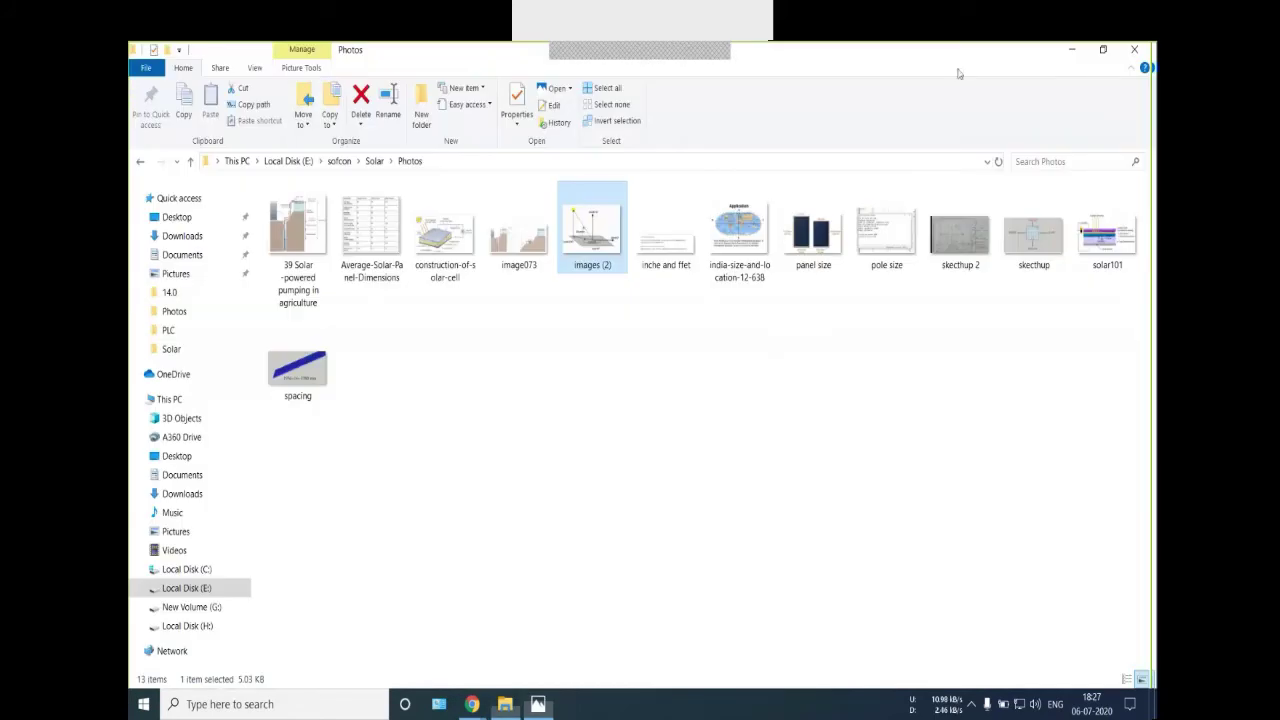
{"action": "key", "text": "alt+Tab"}
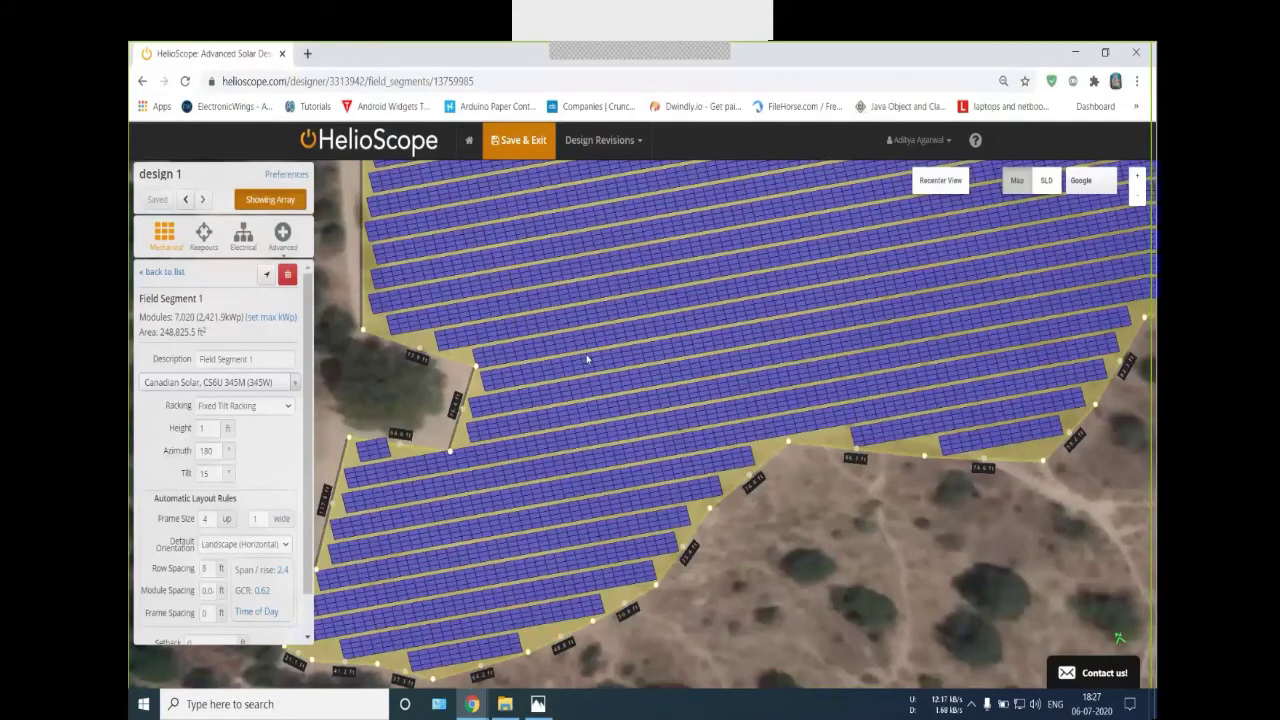
Set the field segment's tilt to 30° and save the design
{"action": "left_click_drag", "start_coordinate": [622, 390], "coordinate": [666, 340]}
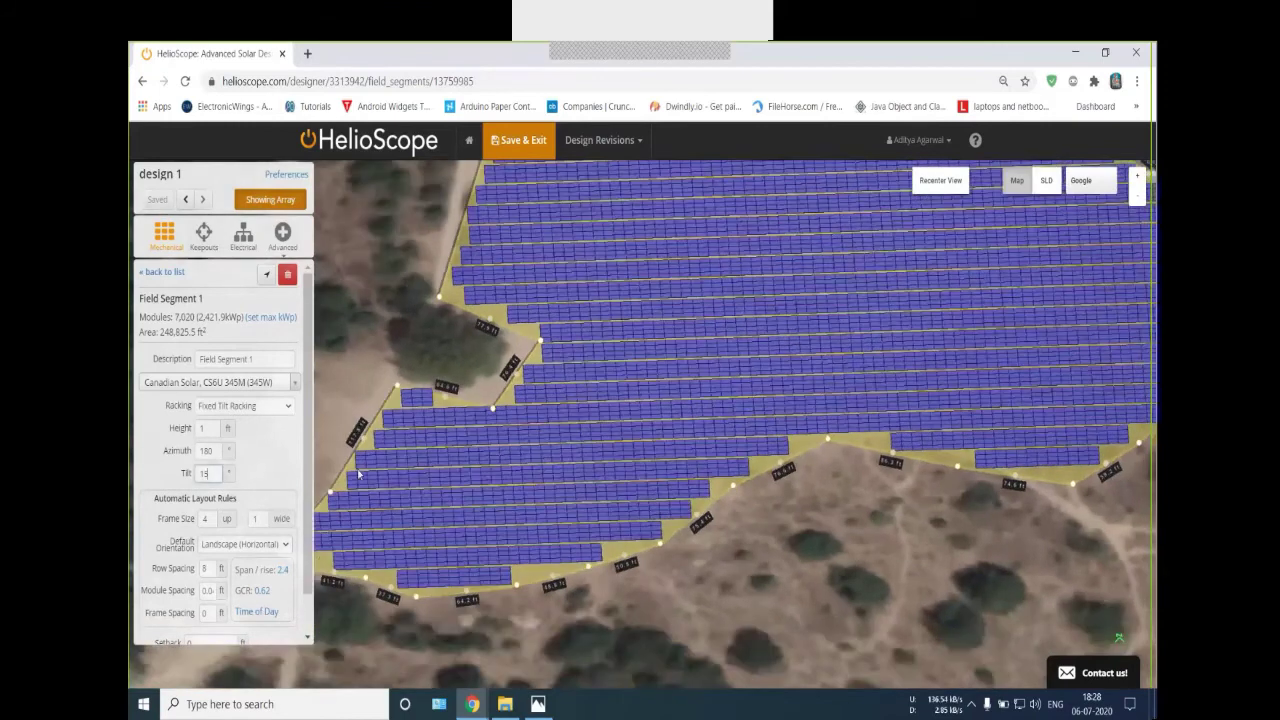
{"action": "key", "text": "BackSpace"}
{"action": "key", "text": "BackSpace"}
{"action": "type", "text": "3"}
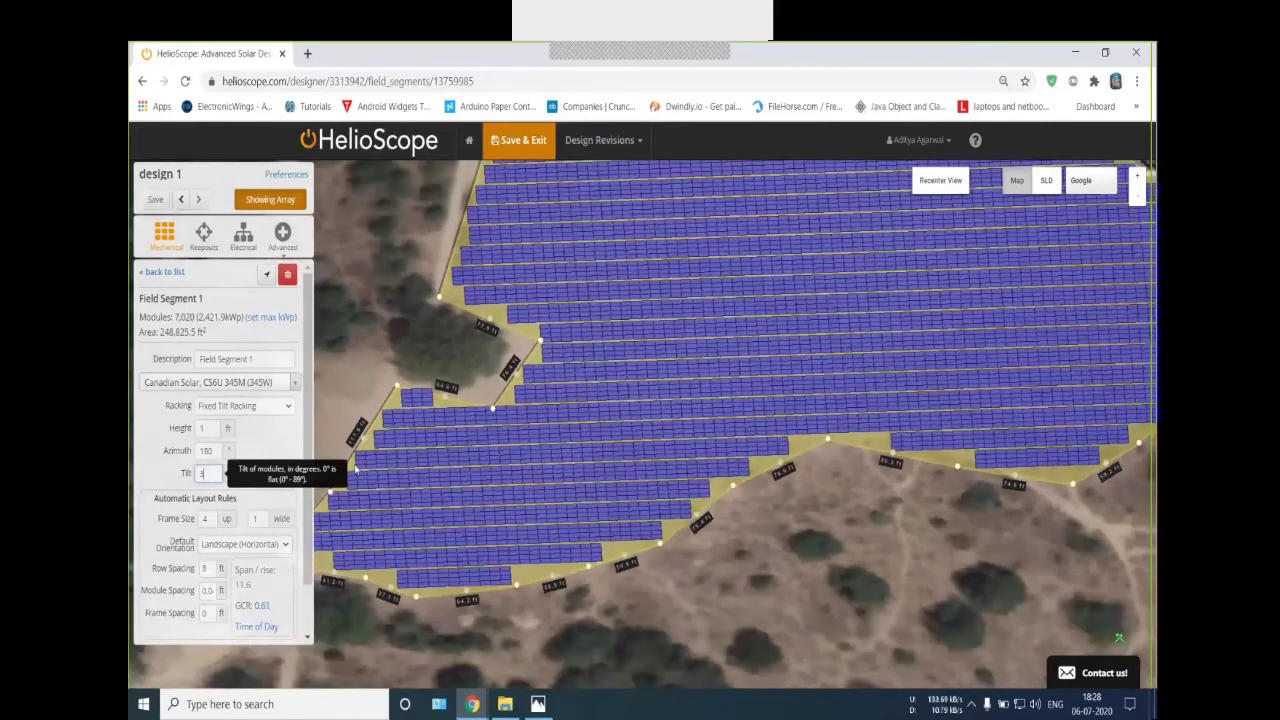
{"action": "type", "text": "0"}
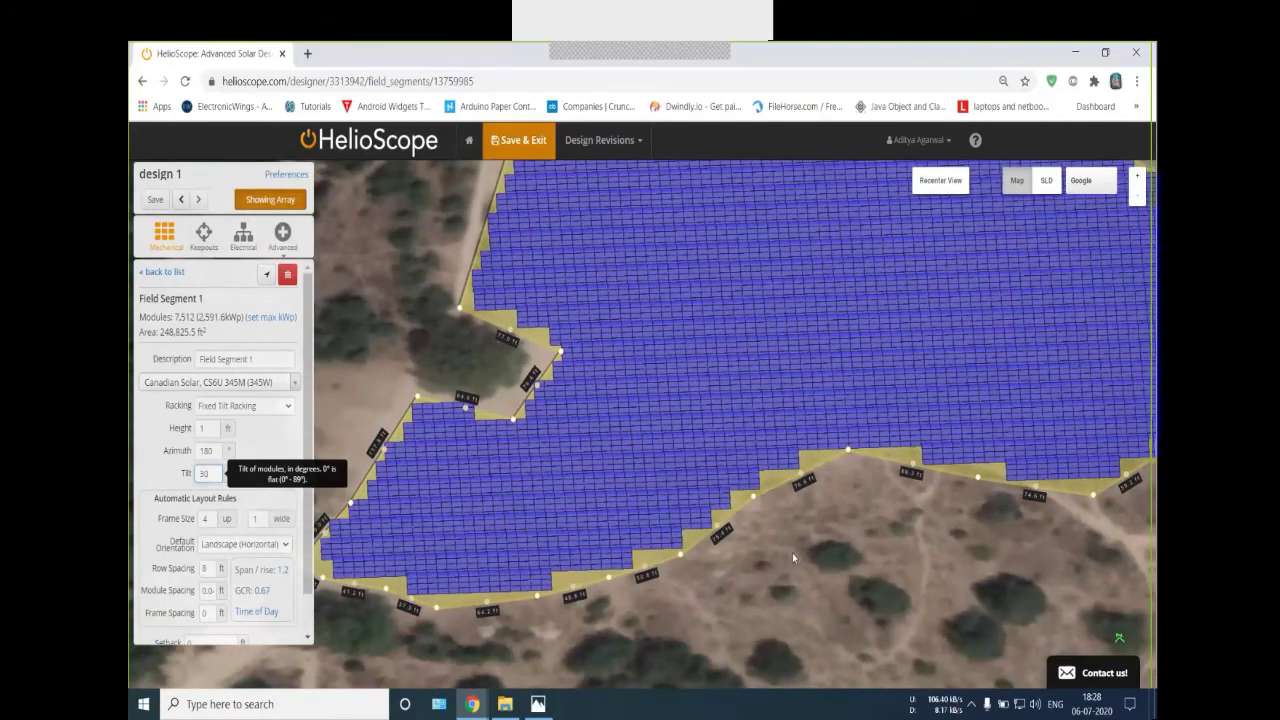
{"action": "left_click", "coordinate": [160, 199]}
Examine the tilted module rows up close, from the side and across the whole field segment
{"action": "scroll", "coordinate": [665, 450], "scroll_direction": "up", "scroll_amount": 2}
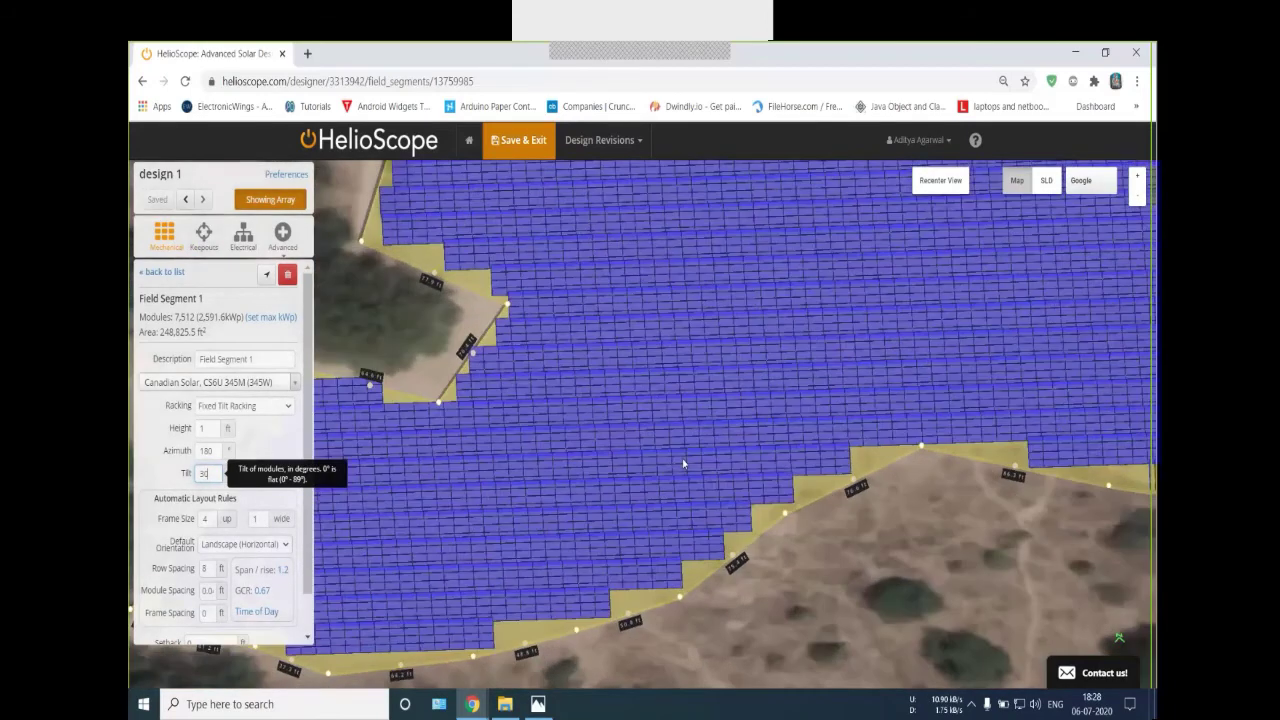
{"action": "scroll", "coordinate": [770, 500], "scroll_direction": "up", "scroll_amount": 3}
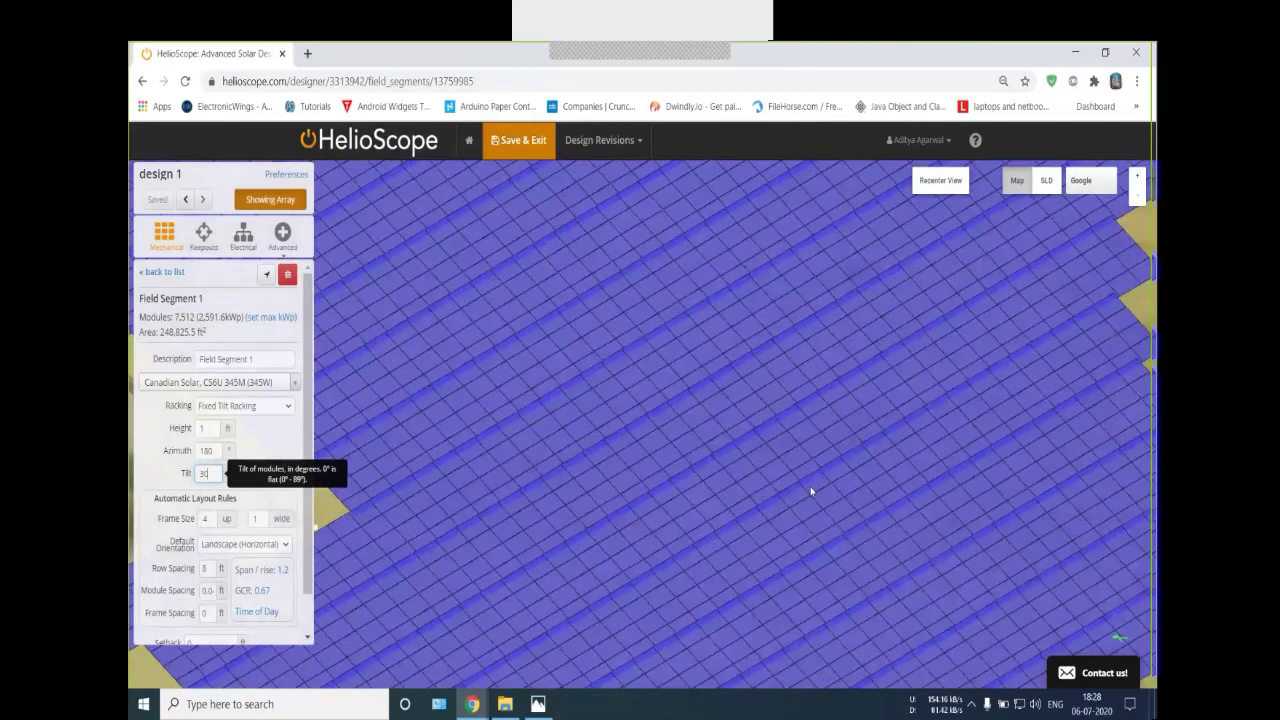
{"action": "scroll", "coordinate": [859, 475], "scroll_direction": "down", "scroll_amount": 3}
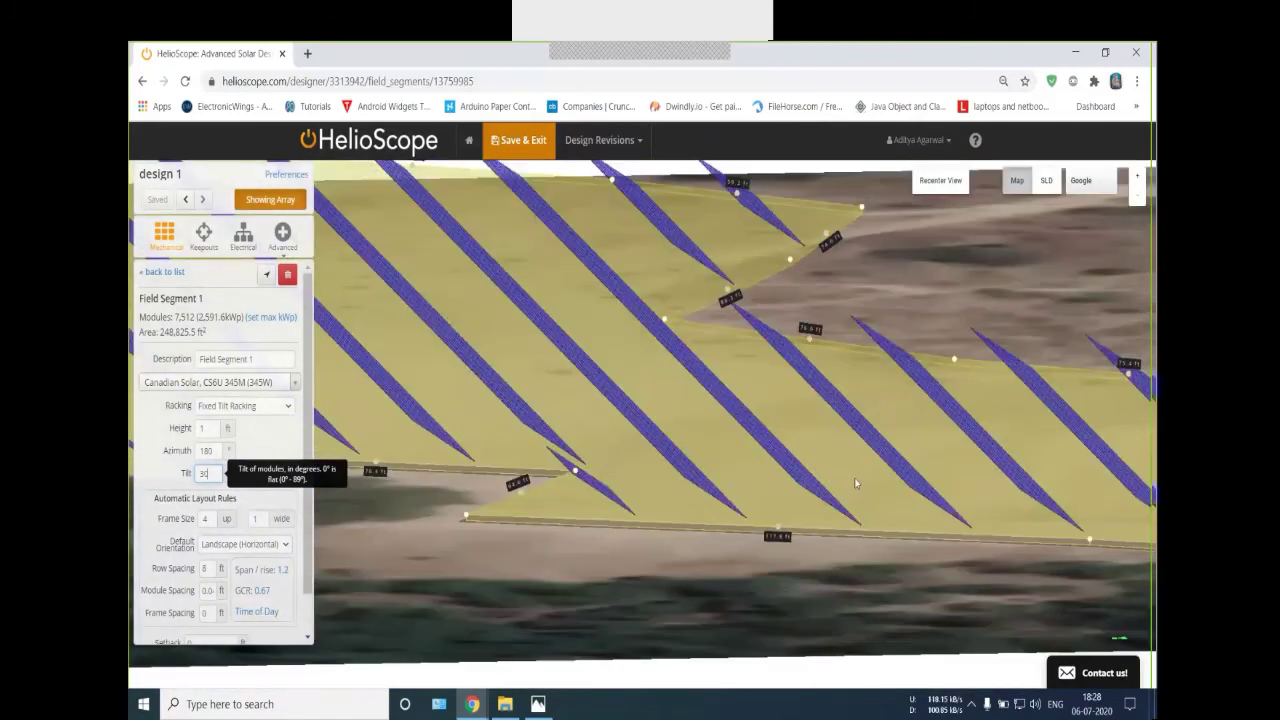
{"action": "scroll", "coordinate": [855, 483], "scroll_direction": "up", "scroll_amount": 1}
{"action": "left_click_drag", "start_coordinate": [855, 479], "coordinate": [757, 521]}
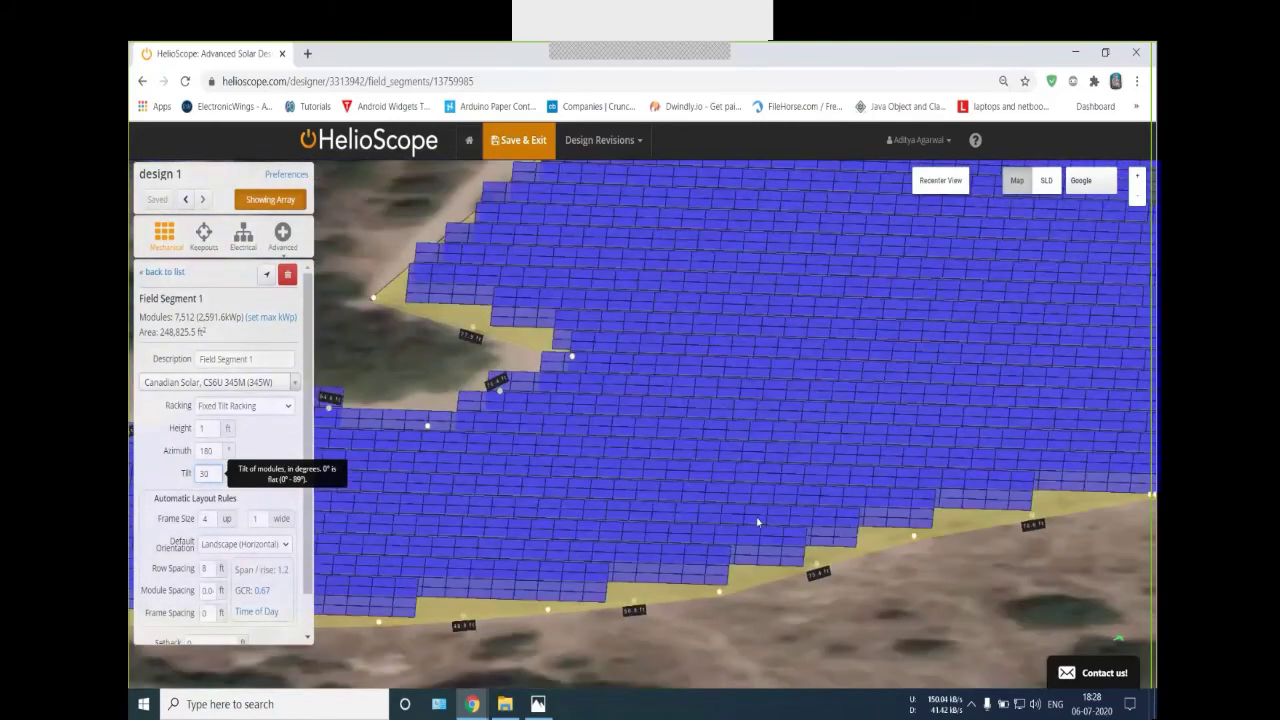
{"action": "scroll", "coordinate": [757, 521], "scroll_direction": "down", "scroll_amount": 5}
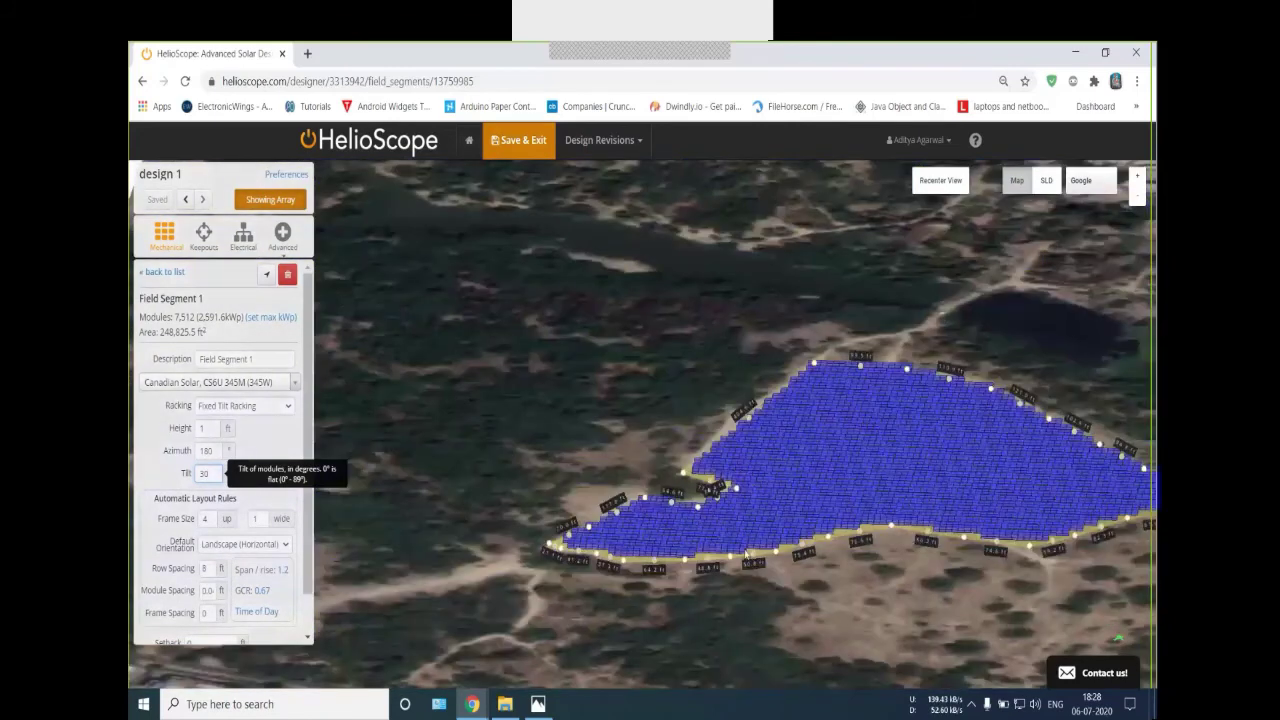
{"action": "scroll", "coordinate": [762, 570], "scroll_direction": "up", "scroll_amount": 2}
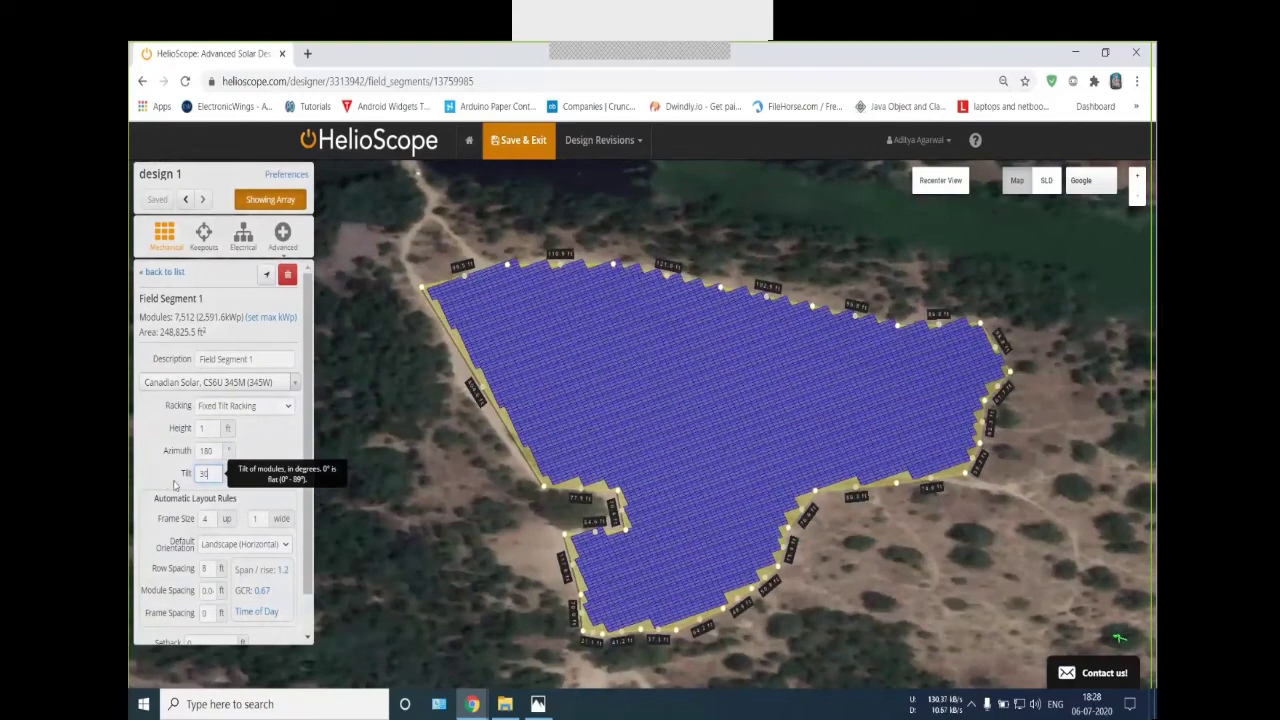
{"action": "left_click", "coordinate": [224, 510]}
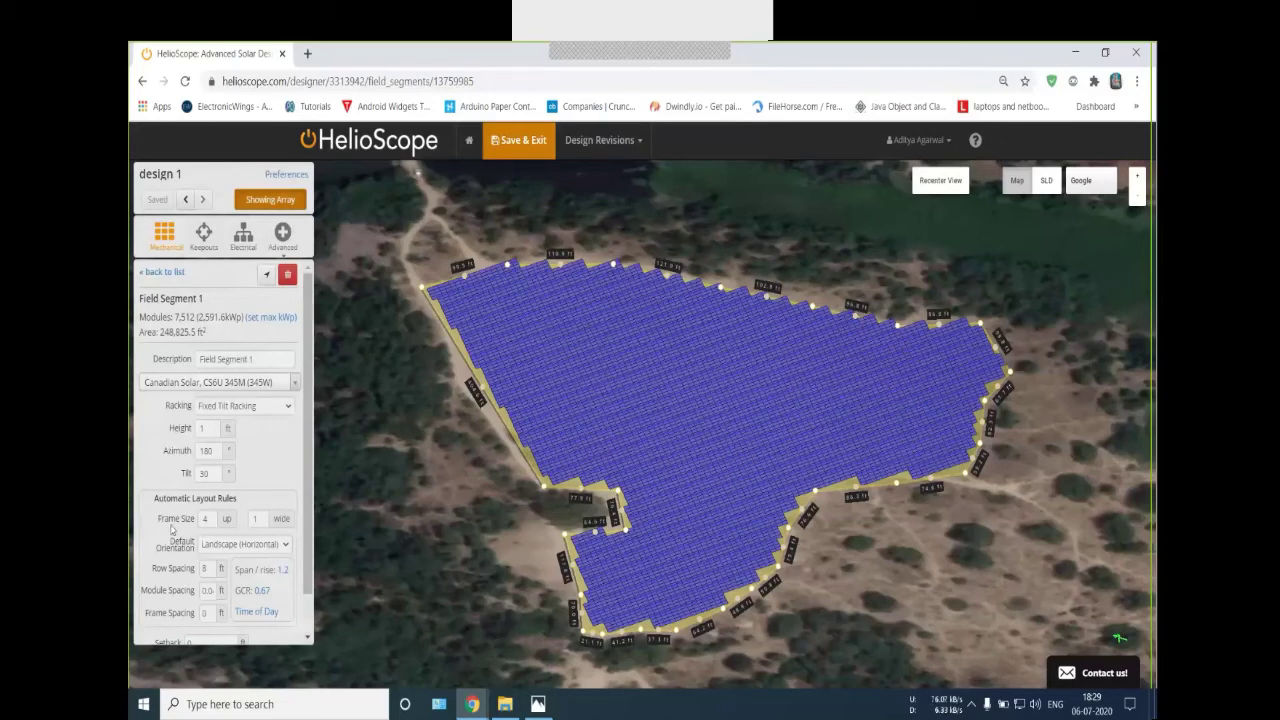
Review the field segment's frame size settings for the number of modules up and wide
{"action": "left_click", "coordinate": [225, 544]}
{"action": "left_click", "coordinate": [256, 521]}
{"action": "double_click", "coordinate": [210, 519]}
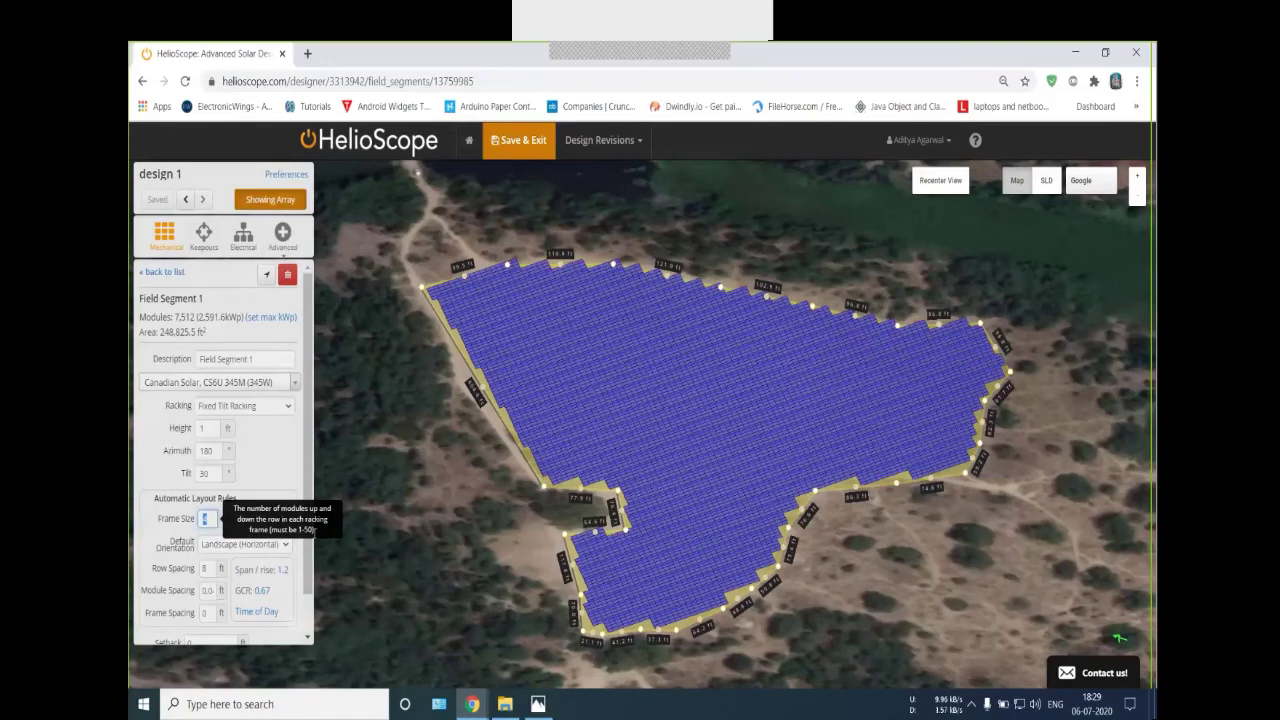
{"action": "left_click", "coordinate": [254, 518]}
{"action": "type", "text": "1"}
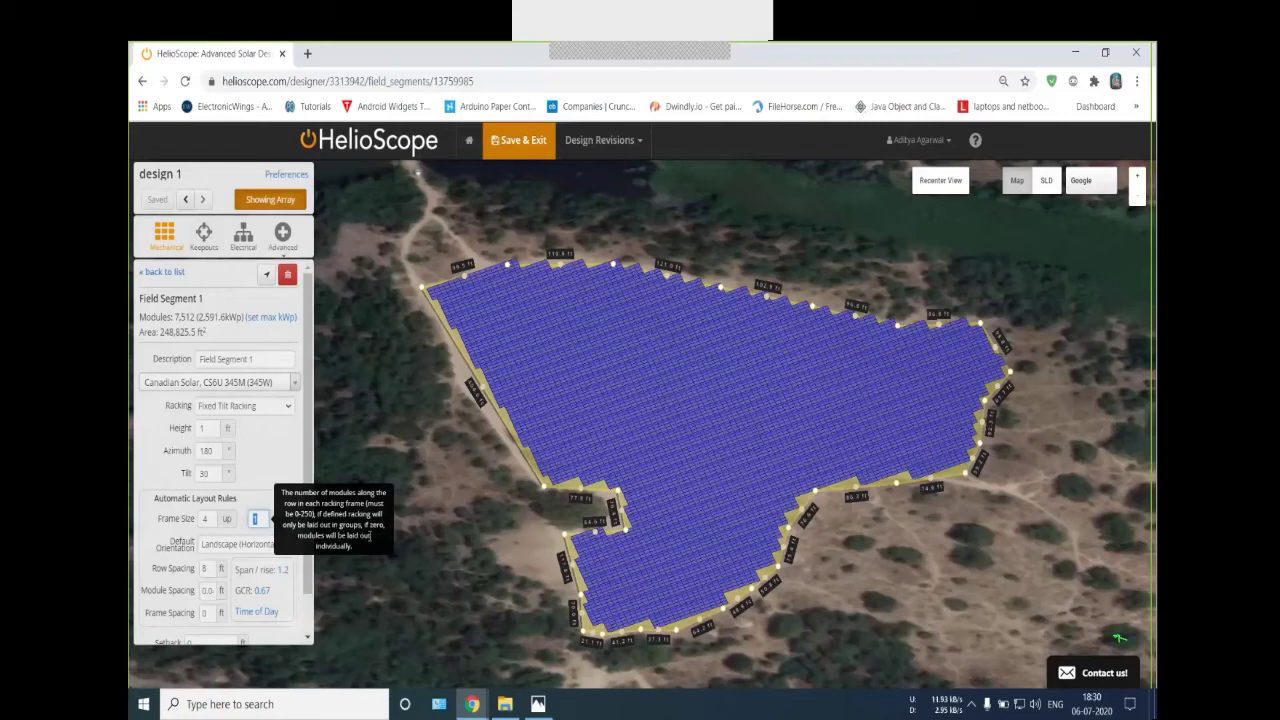
{"action": "left_click", "coordinate": [337, 544]}
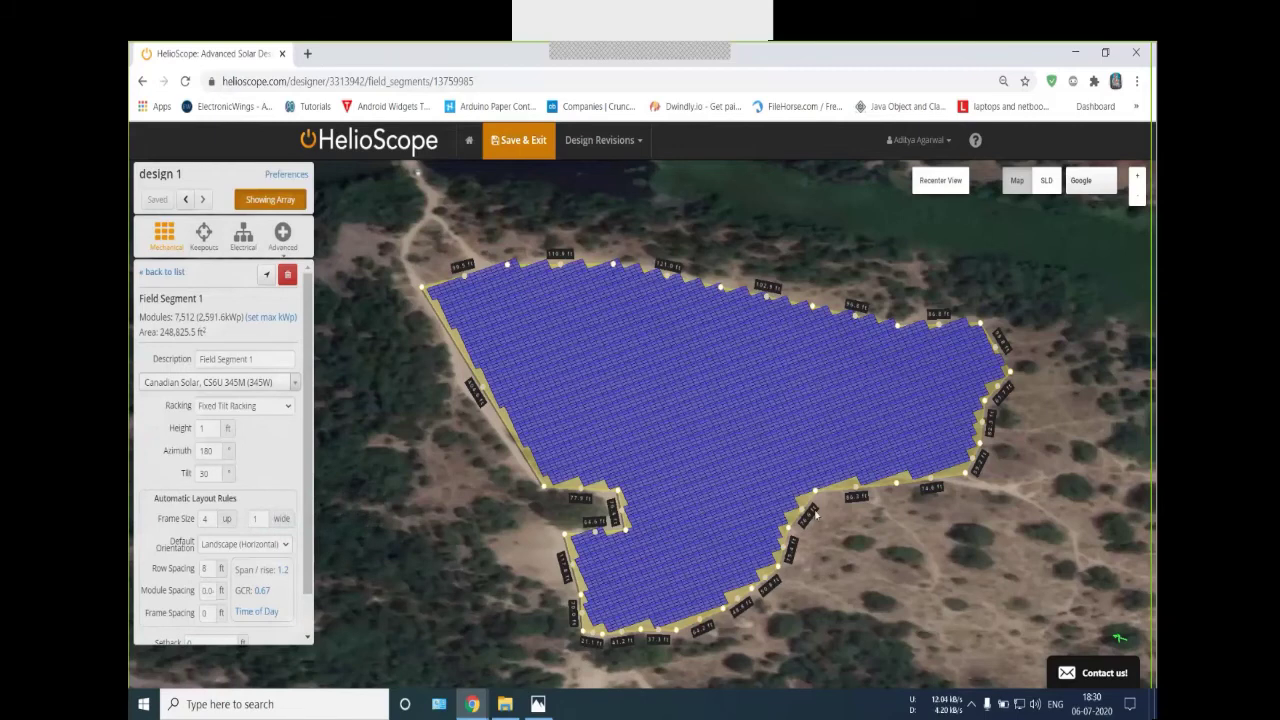
Examine the landscape module rows up close and compare them with the field segment's overall layout
{"action": "scroll", "coordinate": [816, 514], "scroll_direction": "up", "scroll_amount": 1}
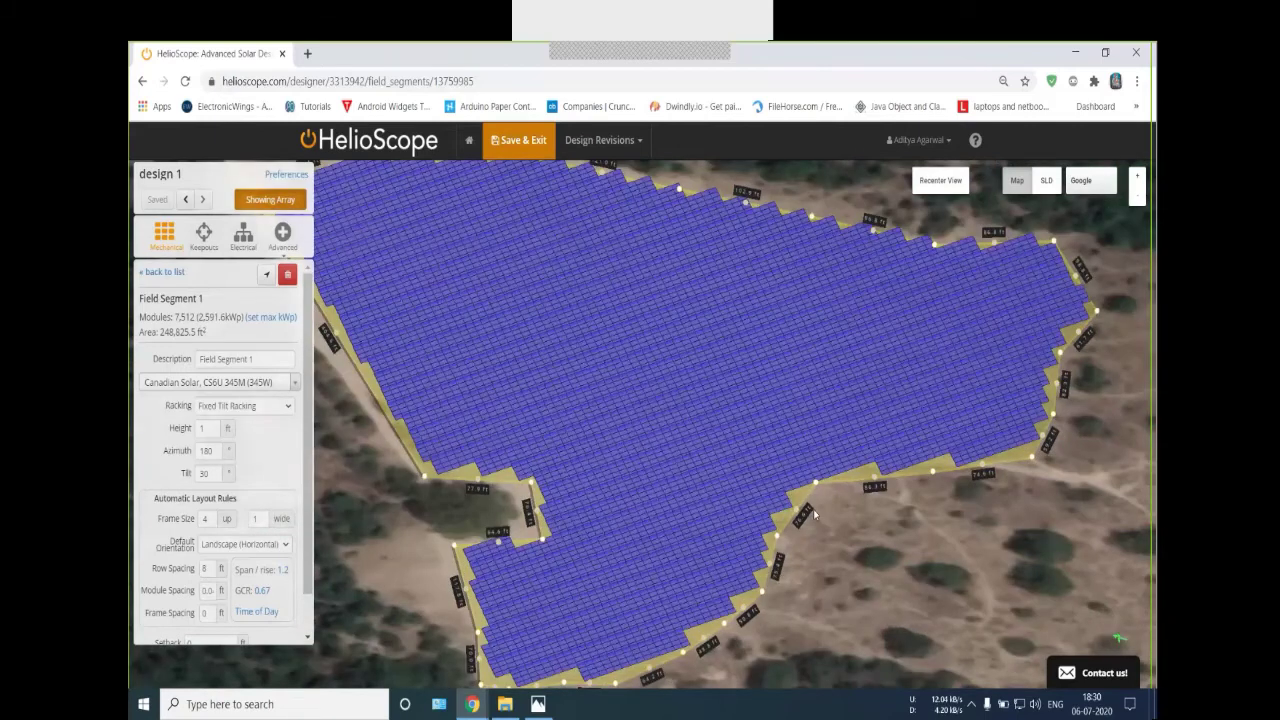
{"action": "scroll", "coordinate": [657, 524], "scroll_direction": "up", "scroll_amount": 1}
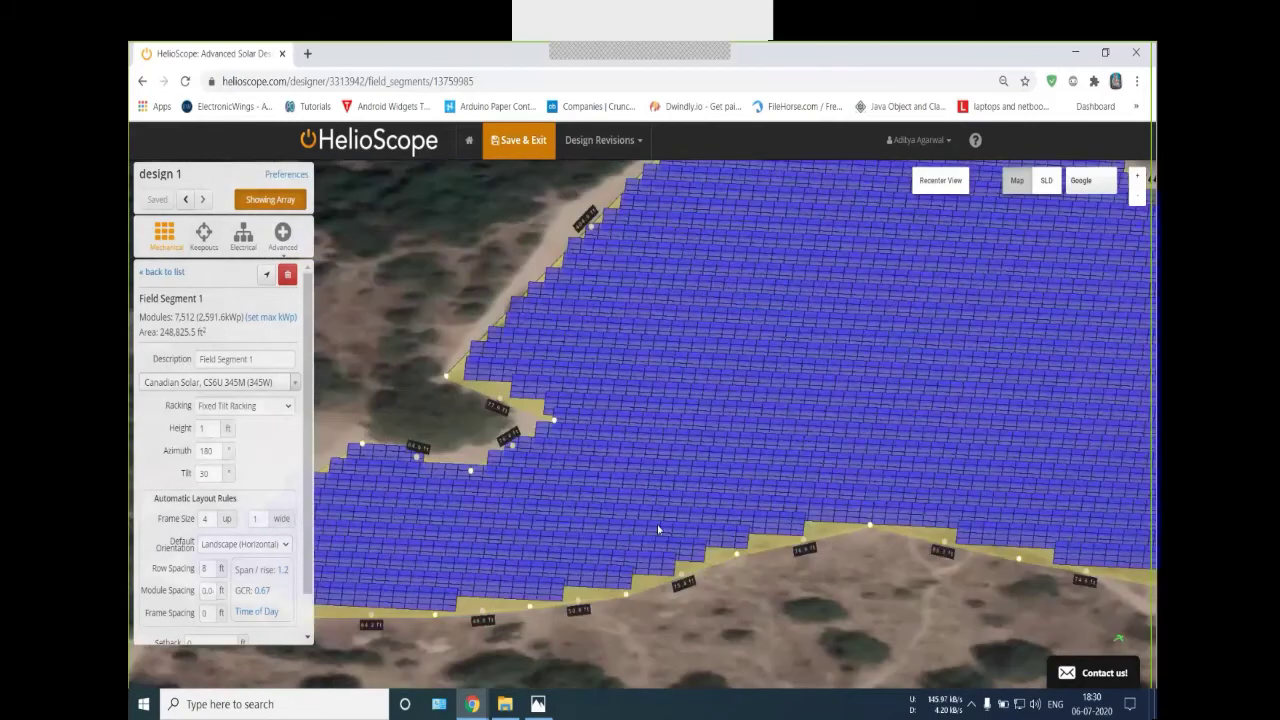
{"action": "scroll", "coordinate": [657, 524], "scroll_direction": "up", "scroll_amount": 1}
{"action": "scroll", "coordinate": [754, 591], "scroll_direction": "up", "scroll_amount": 1}
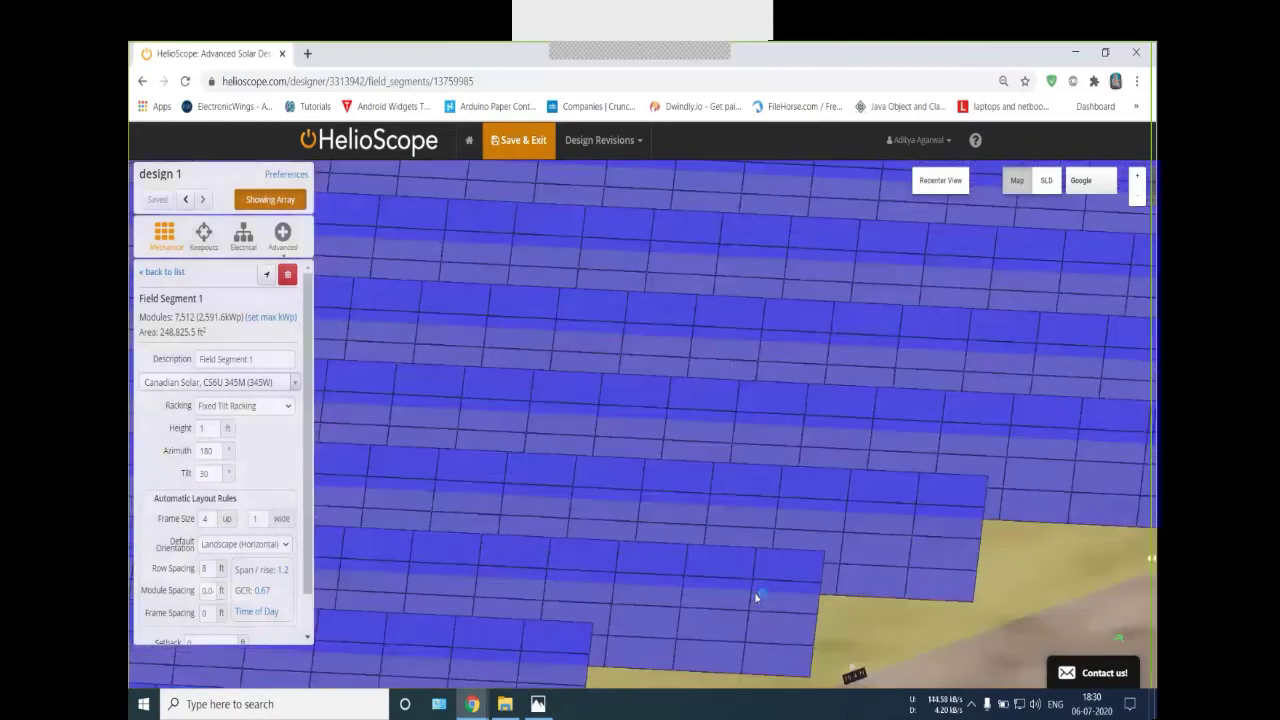
{"action": "scroll", "coordinate": [754, 591], "scroll_direction": "up", "scroll_amount": 1}
{"action": "scroll", "coordinate": [750, 598], "scroll_direction": "down", "scroll_amount": 3}
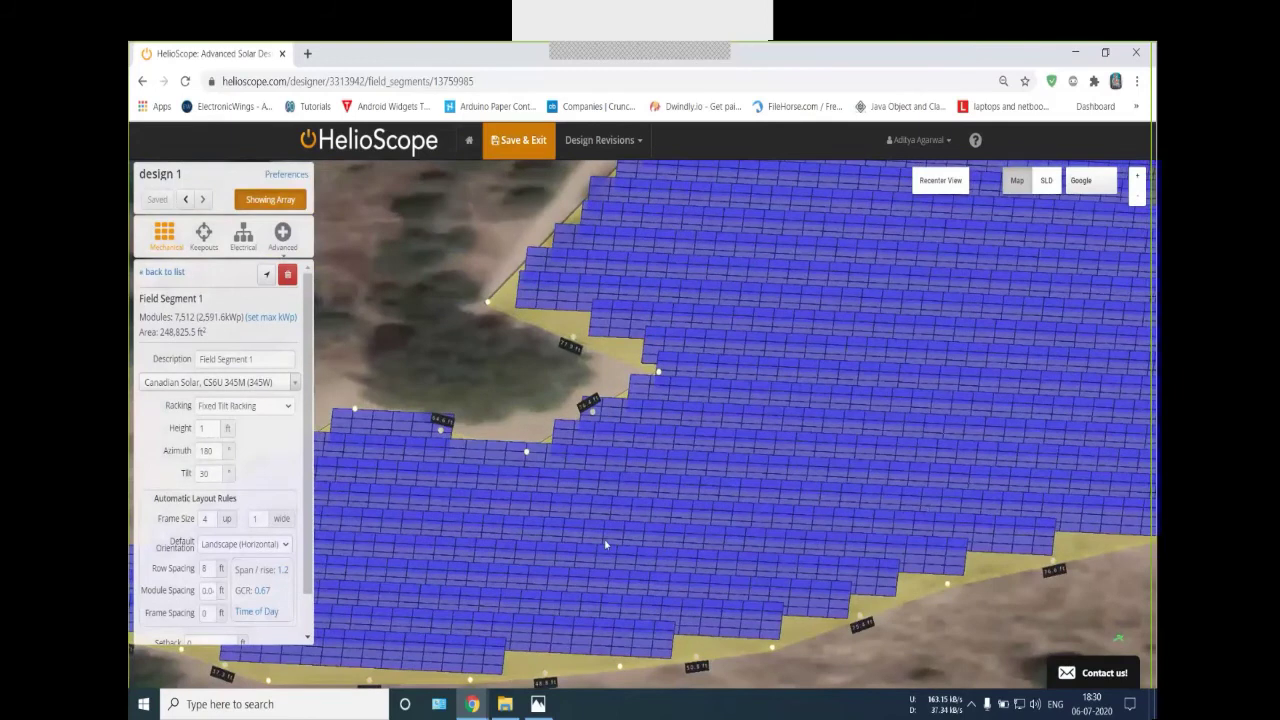
{"action": "scroll", "coordinate": [605, 545], "scroll_direction": "up", "scroll_amount": 3}
{"action": "scroll", "coordinate": [736, 485], "scroll_direction": "up", "scroll_amount": 2}
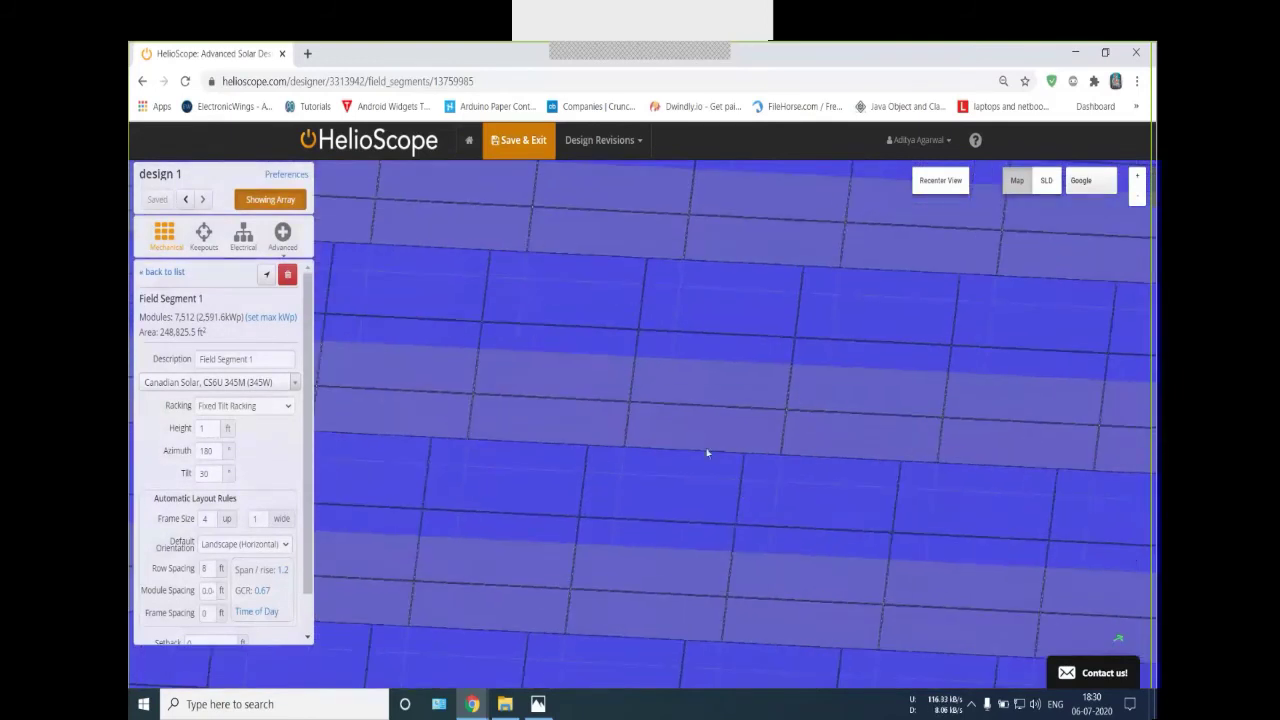
{"action": "scroll", "coordinate": [673, 462], "scroll_direction": "down", "scroll_amount": 4}
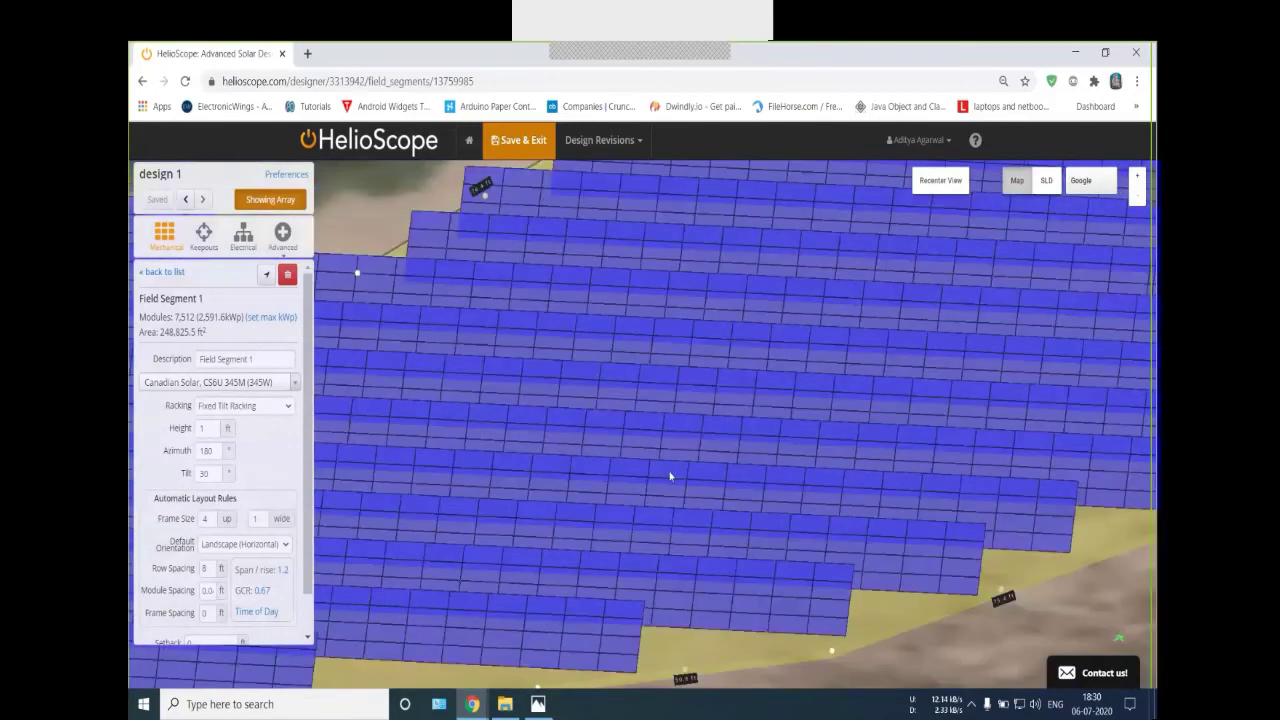
{"action": "scroll", "coordinate": [666, 488], "scroll_direction": "up", "scroll_amount": 2}
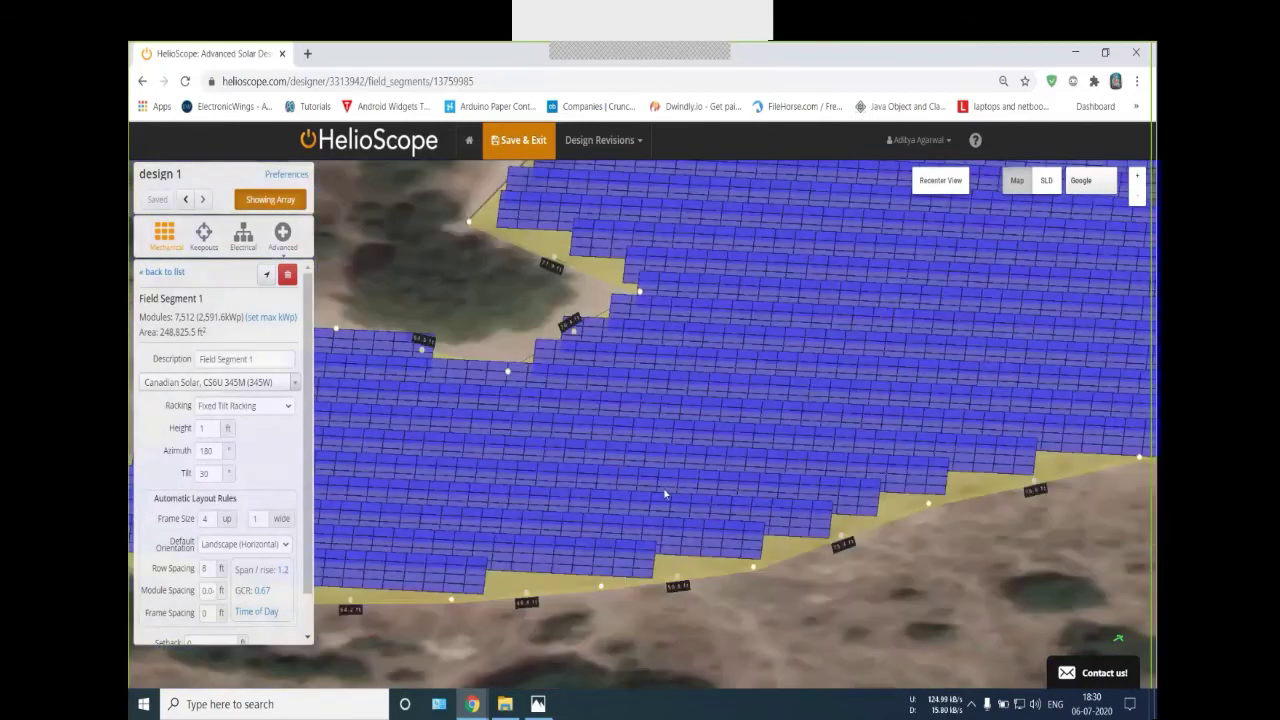
Set the default orientation to Portrait (Vertical) and inspect the rearranged module rows
{"action": "left_click", "coordinate": [216, 549]}
{"action": "left_click", "coordinate": [221, 574]}
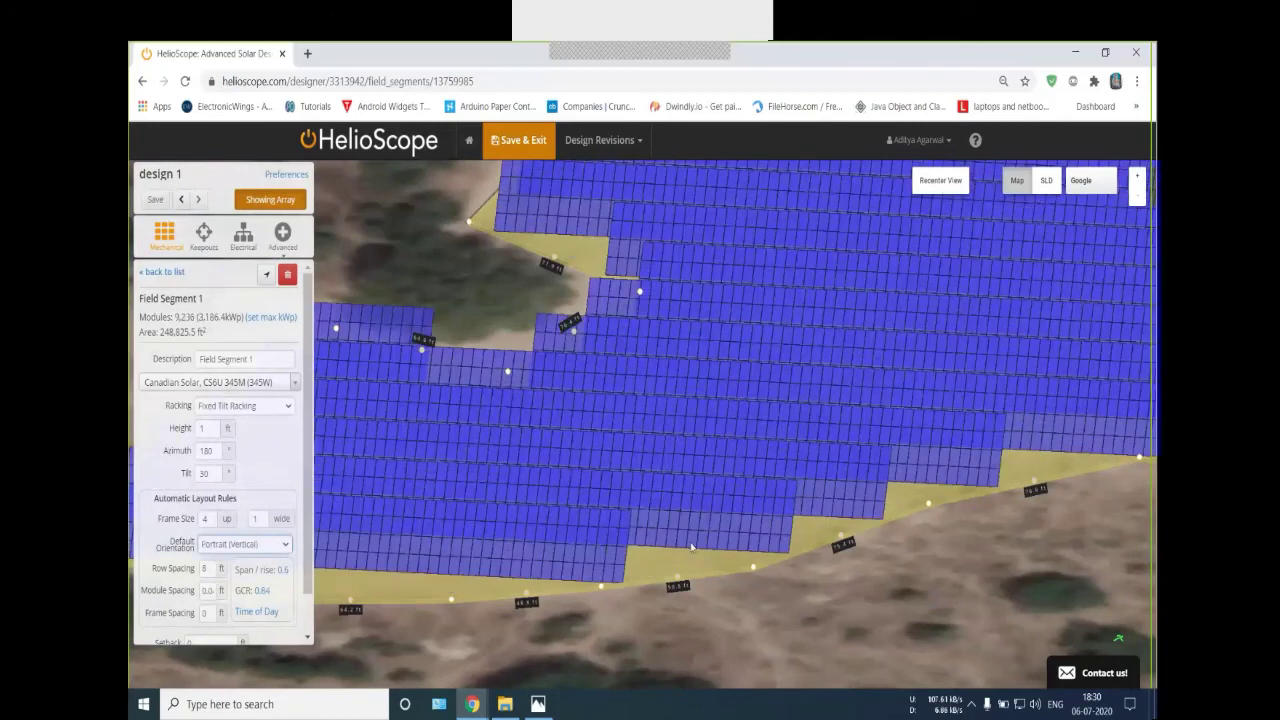
{"action": "scroll", "coordinate": [691, 546], "scroll_direction": "up", "scroll_amount": 2}
{"action": "scroll", "coordinate": [768, 567], "scroll_direction": "up", "scroll_amount": 2}
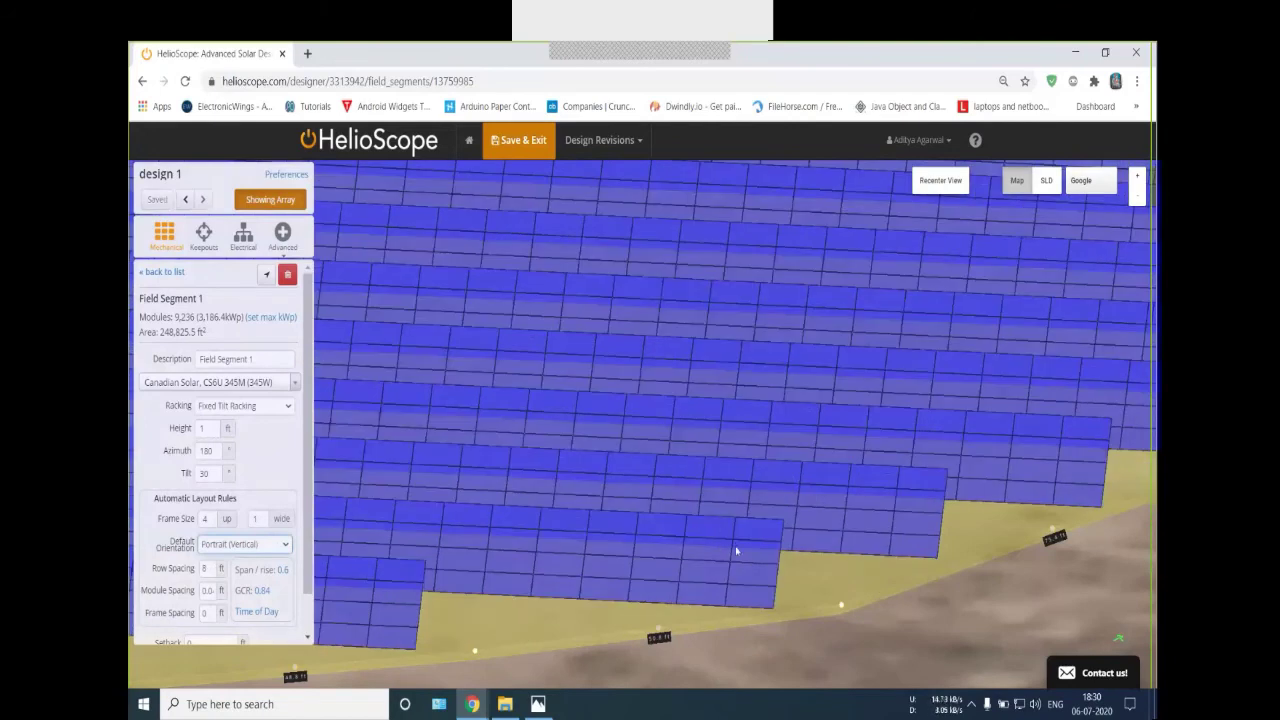
Return the default orientation to Landscape (Horizontal) and view the gaps between the module rows
{"action": "left_click", "coordinate": [219, 548]}
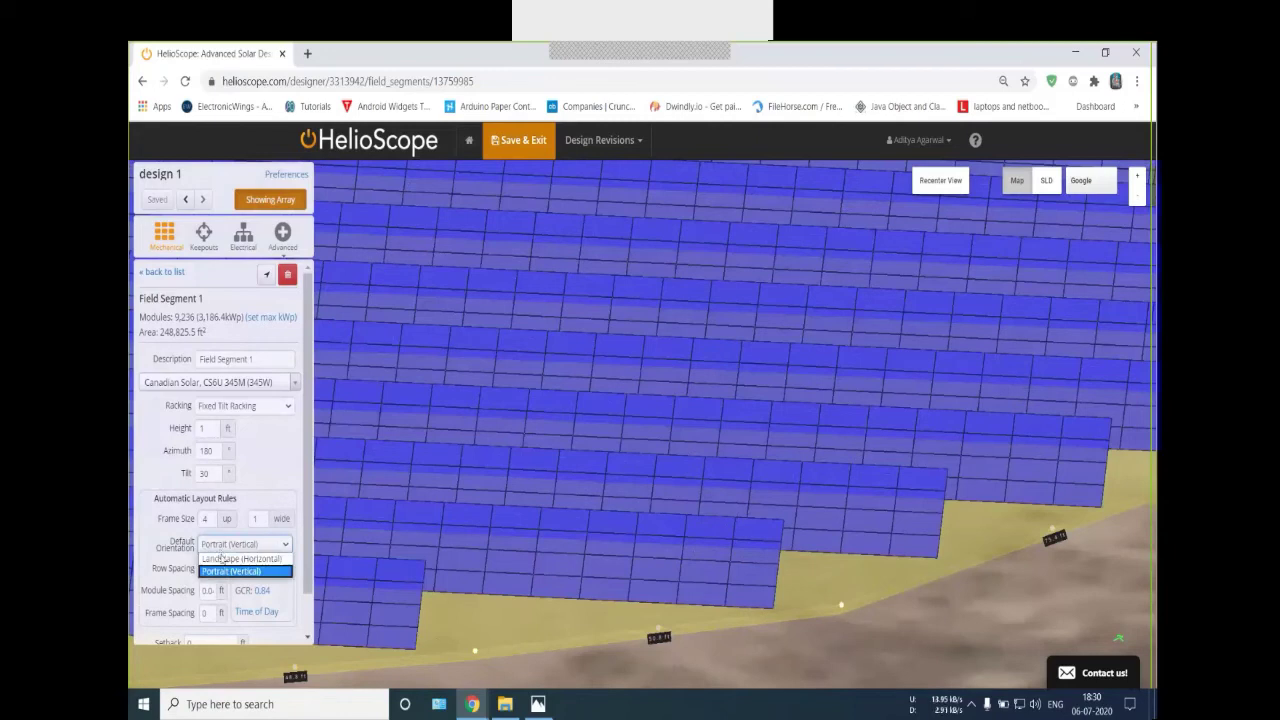
{"action": "left_click", "coordinate": [221, 559]}
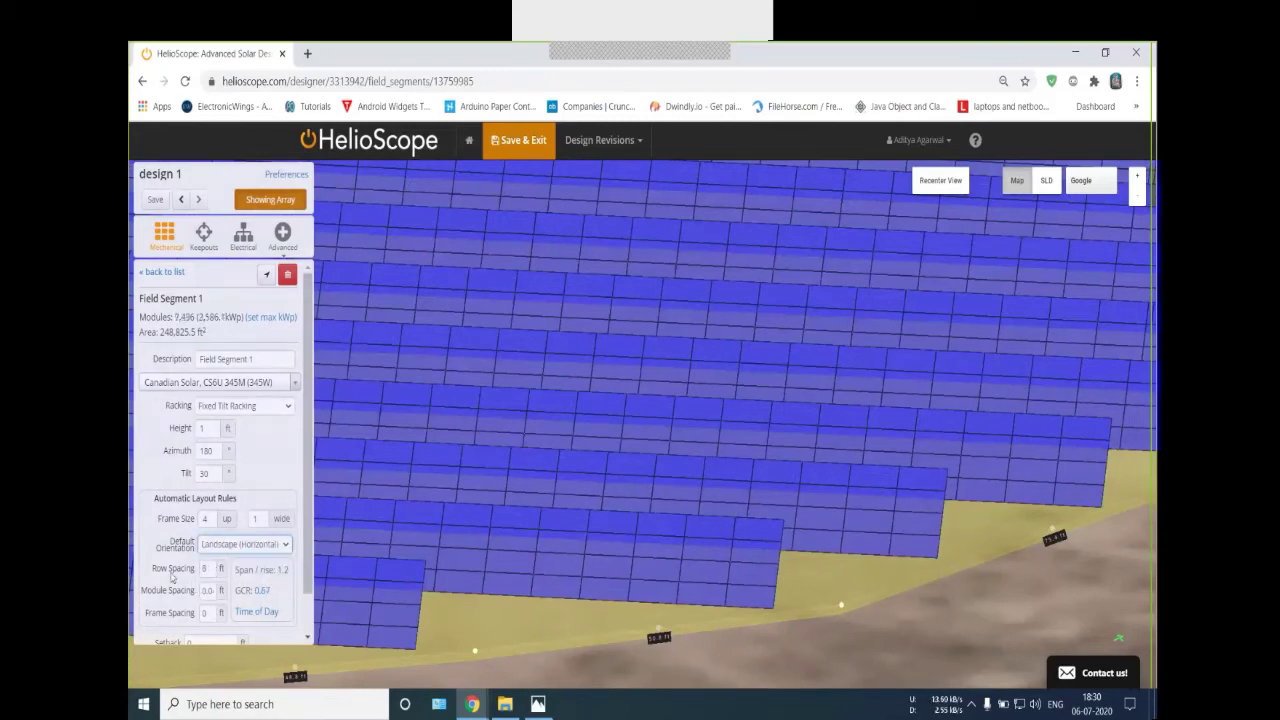
{"action": "left_click_drag", "start_coordinate": [742, 616], "coordinate": [437, 527]}
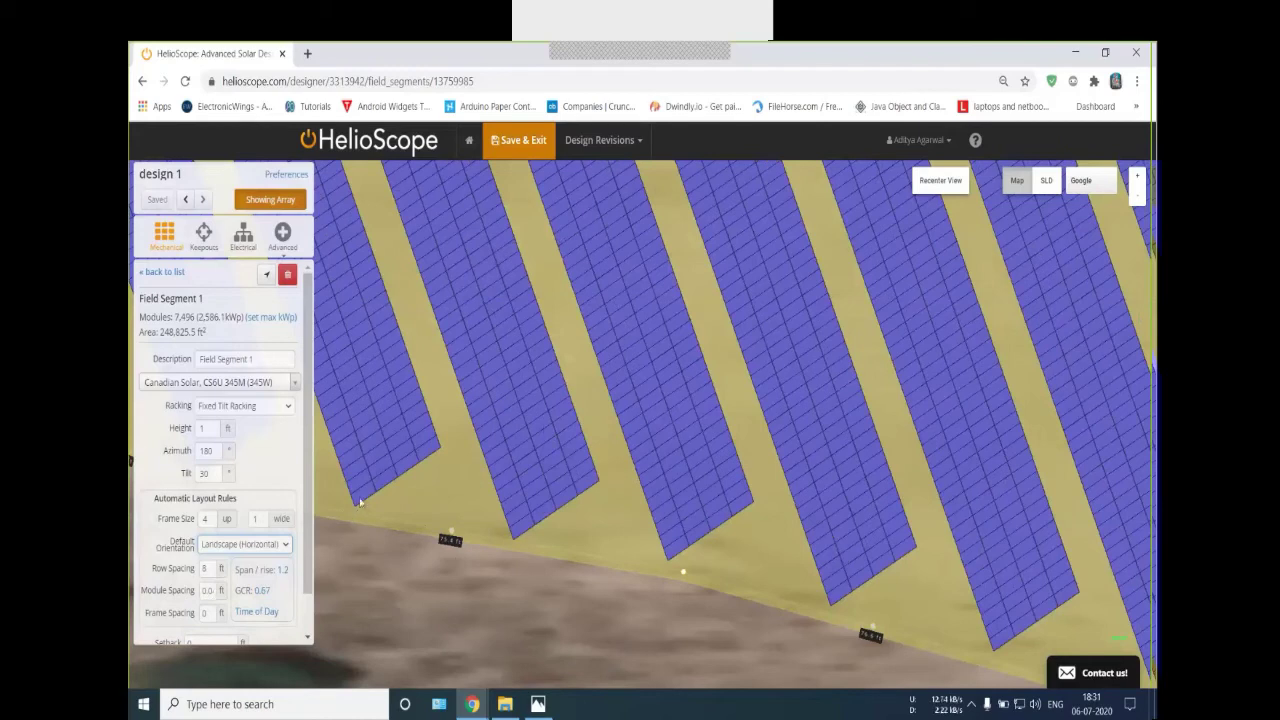
Try row spacings of 10 ft and 20 ft and examine the row gaps across the field segment
{"action": "left_click_drag", "start_coordinate": [210, 567], "coordinate": [199, 573]}
{"action": "type", "text": "10"}
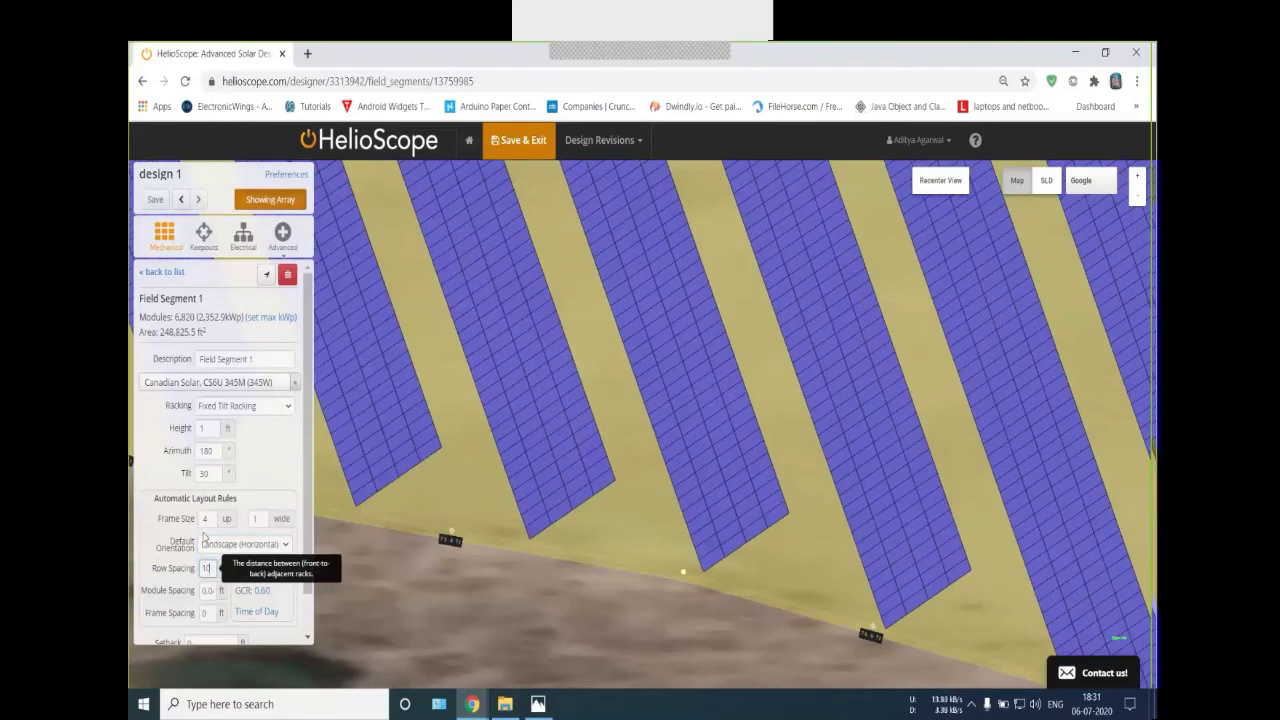
{"action": "left_click_drag", "start_coordinate": [211, 567], "coordinate": [200, 569]}
{"action": "type", "text": "1"}
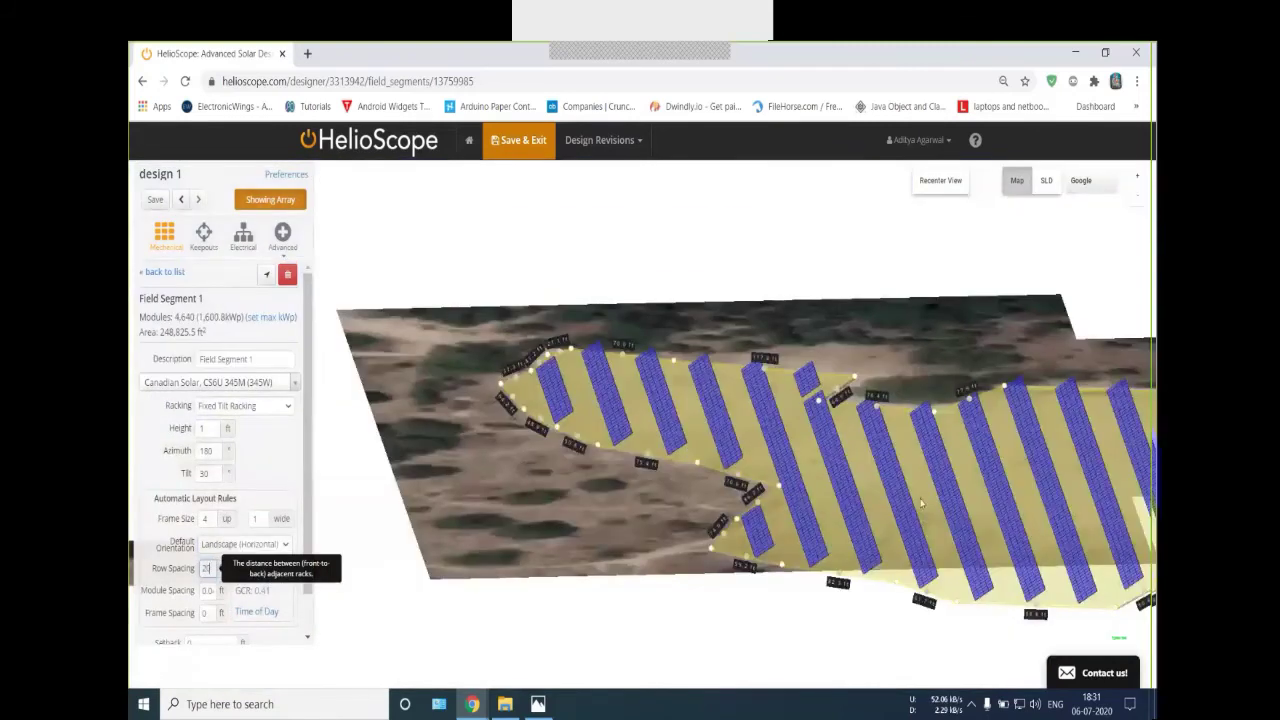
{"action": "left_click_drag", "start_coordinate": [819, 501], "coordinate": [757, 455]}
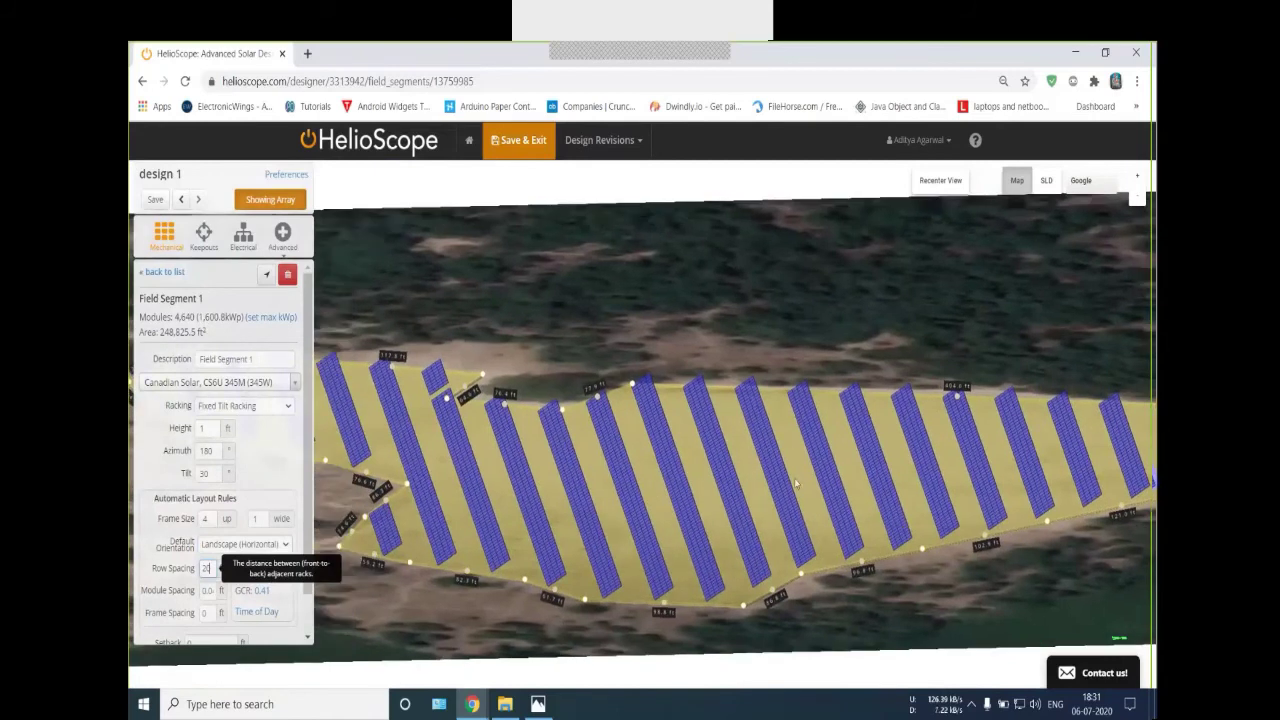
{"action": "scroll", "coordinate": [875, 530], "scroll_direction": "down", "scroll_amount": 5}
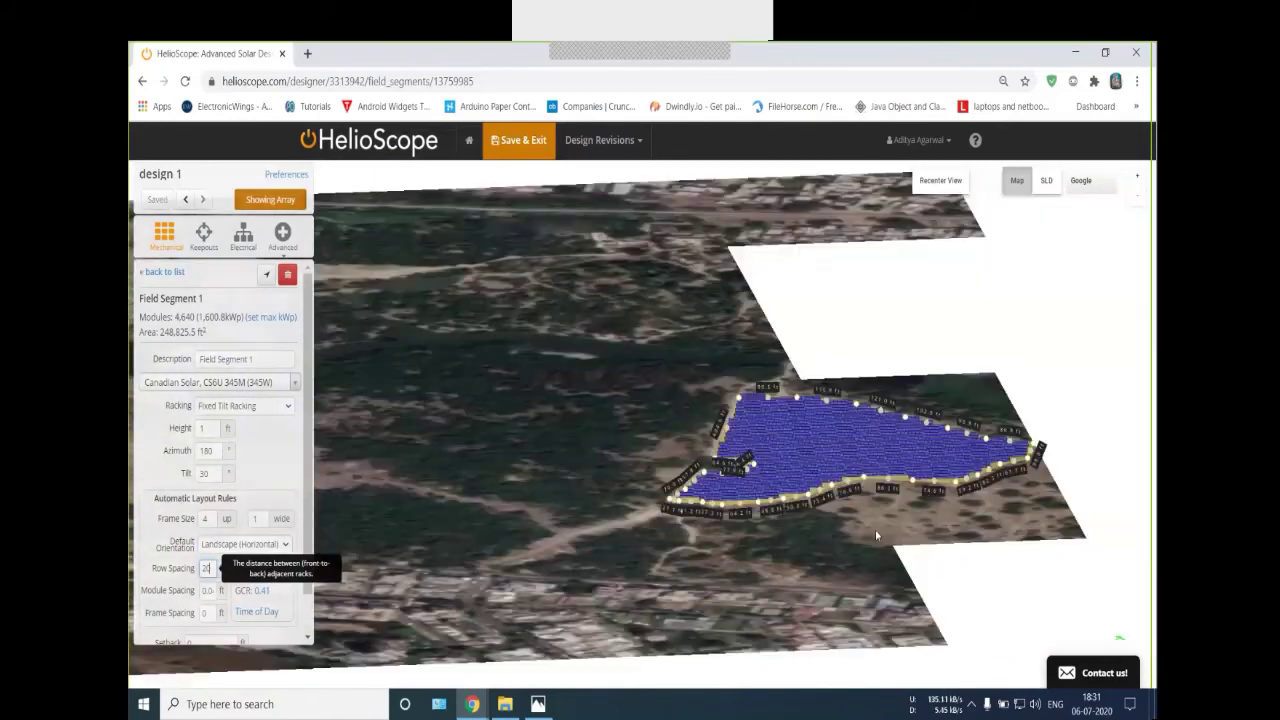
{"action": "scroll", "coordinate": [875, 530], "scroll_direction": "up", "scroll_amount": 5}
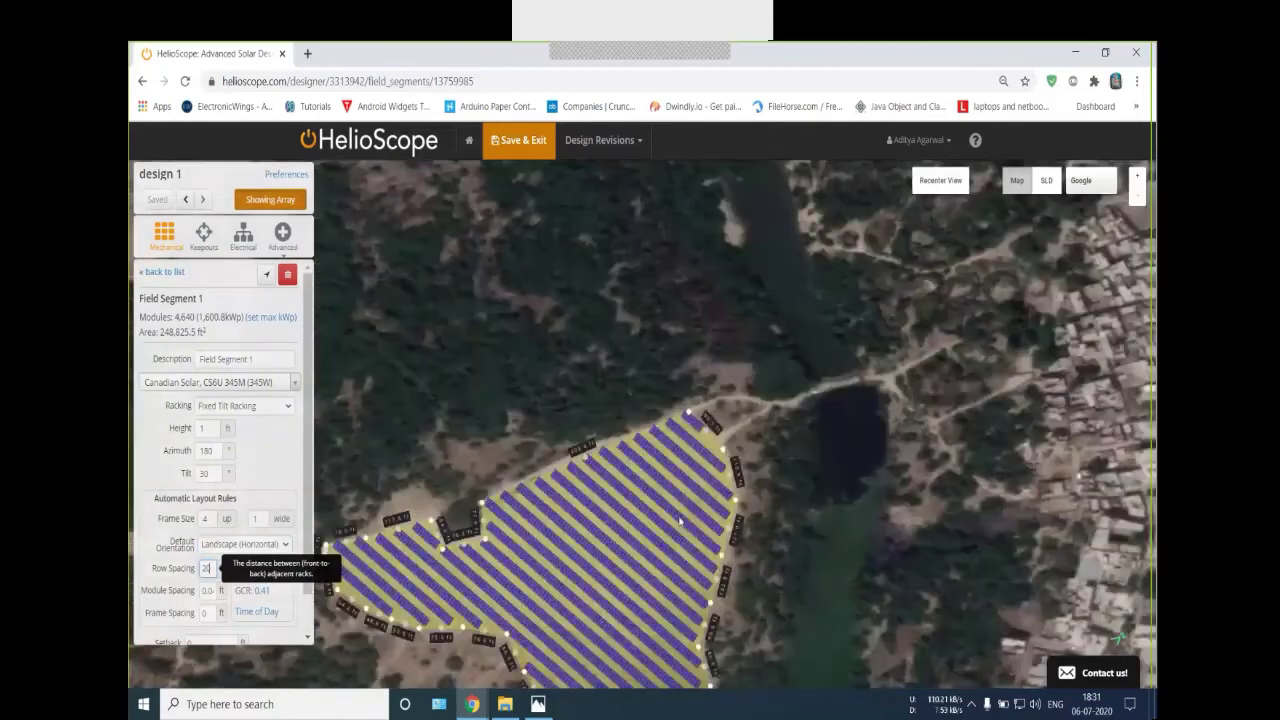
{"action": "left_click_drag", "start_coordinate": [679, 517], "coordinate": [723, 497]}
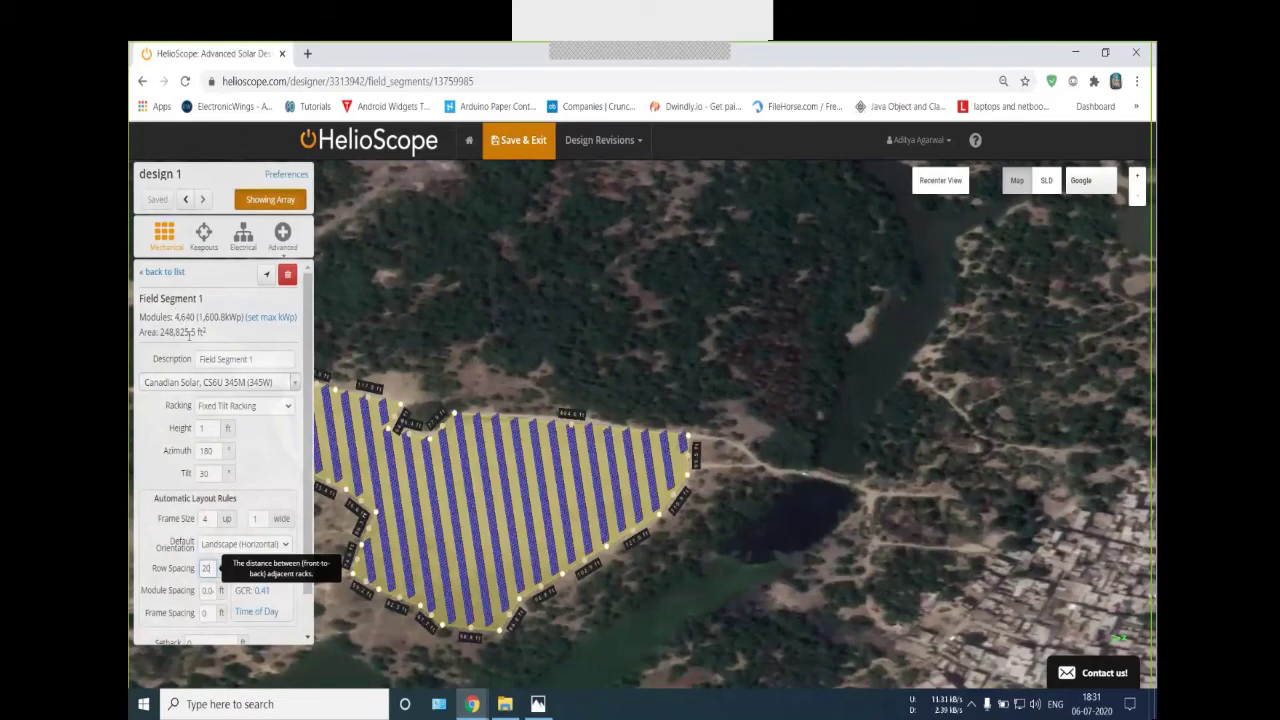
Set the row spacing back to 8 ft and check the rows in the field segment
{"action": "left_click_drag", "start_coordinate": [213, 568], "coordinate": [197, 573]}
{"action": "key", "text": "BackSpace"}
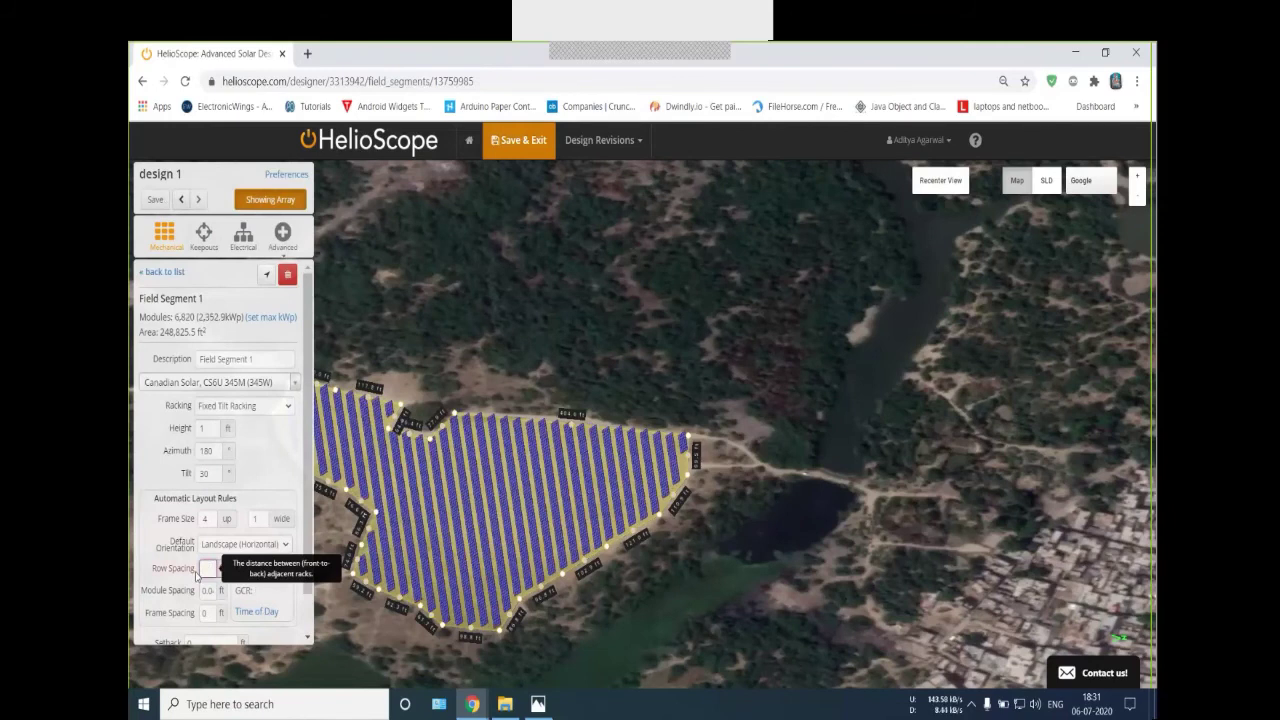
{"action": "type", "text": "8"}
{"action": "left_click_drag", "start_coordinate": [474, 592], "coordinate": [683, 371]}
{"action": "scroll", "coordinate": [653, 461], "scroll_direction": "up", "scroll_amount": 4}
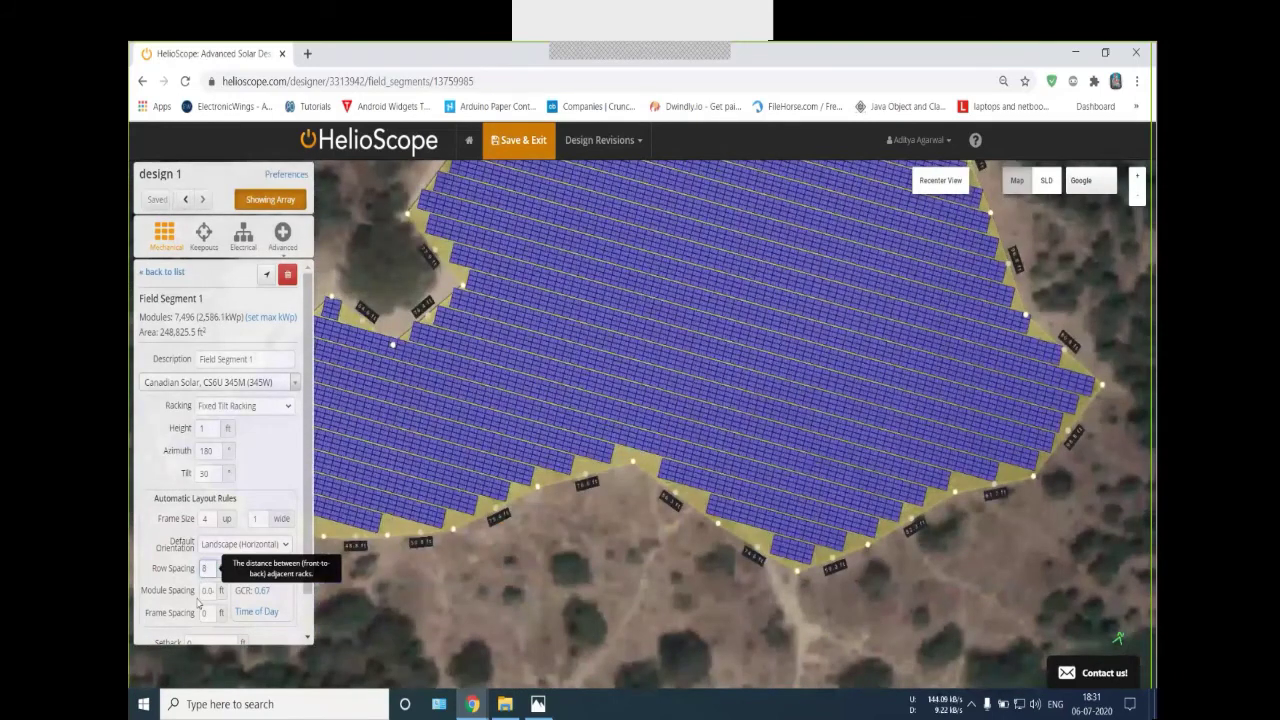
Set the module spacing in the automatic layout rules to 1 ft
{"action": "left_click", "coordinate": [207, 591]}
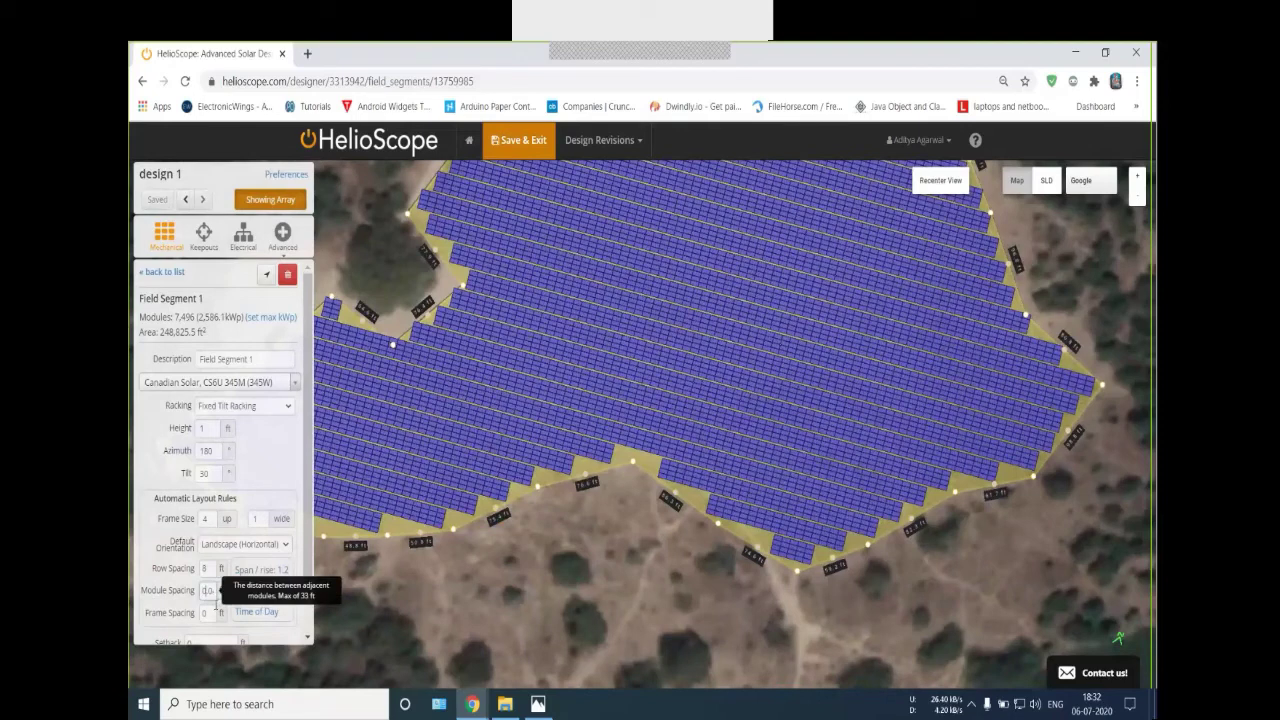
{"action": "type", "text": "41"}
{"action": "key", "text": "BackSpace"}
{"action": "key", "text": "BackSpace"}
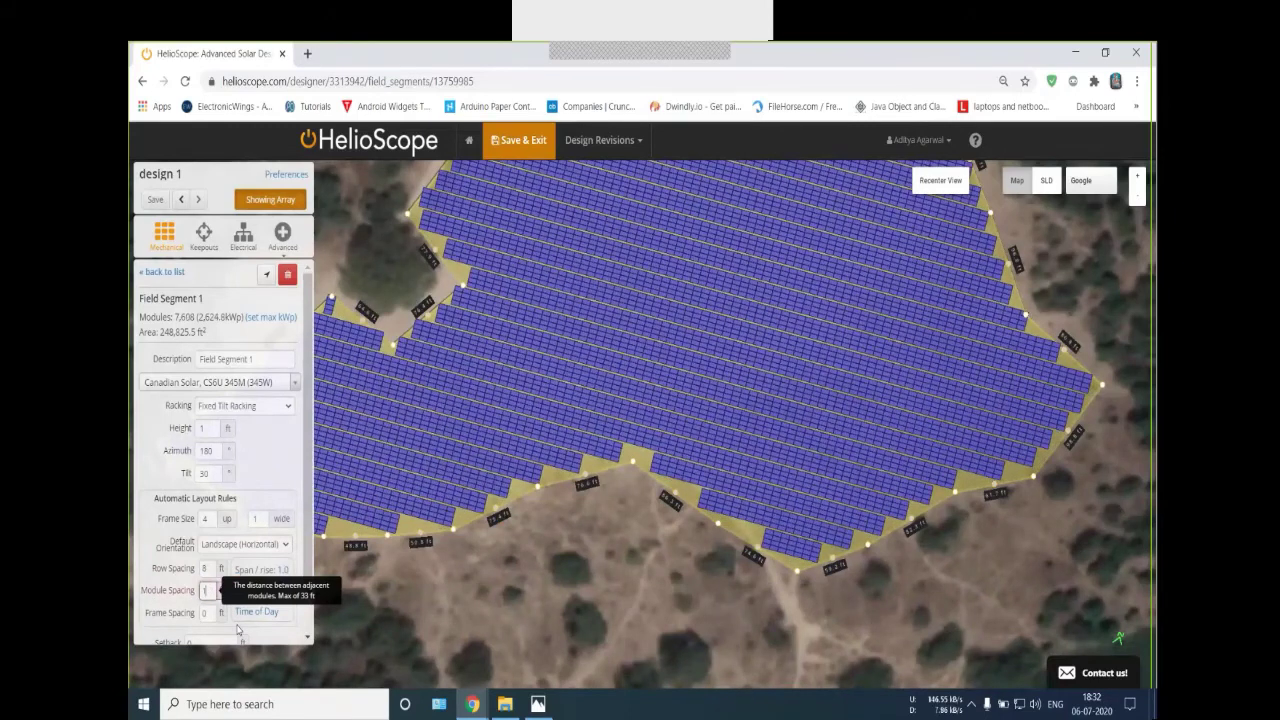
{"action": "type", "text": "1"}
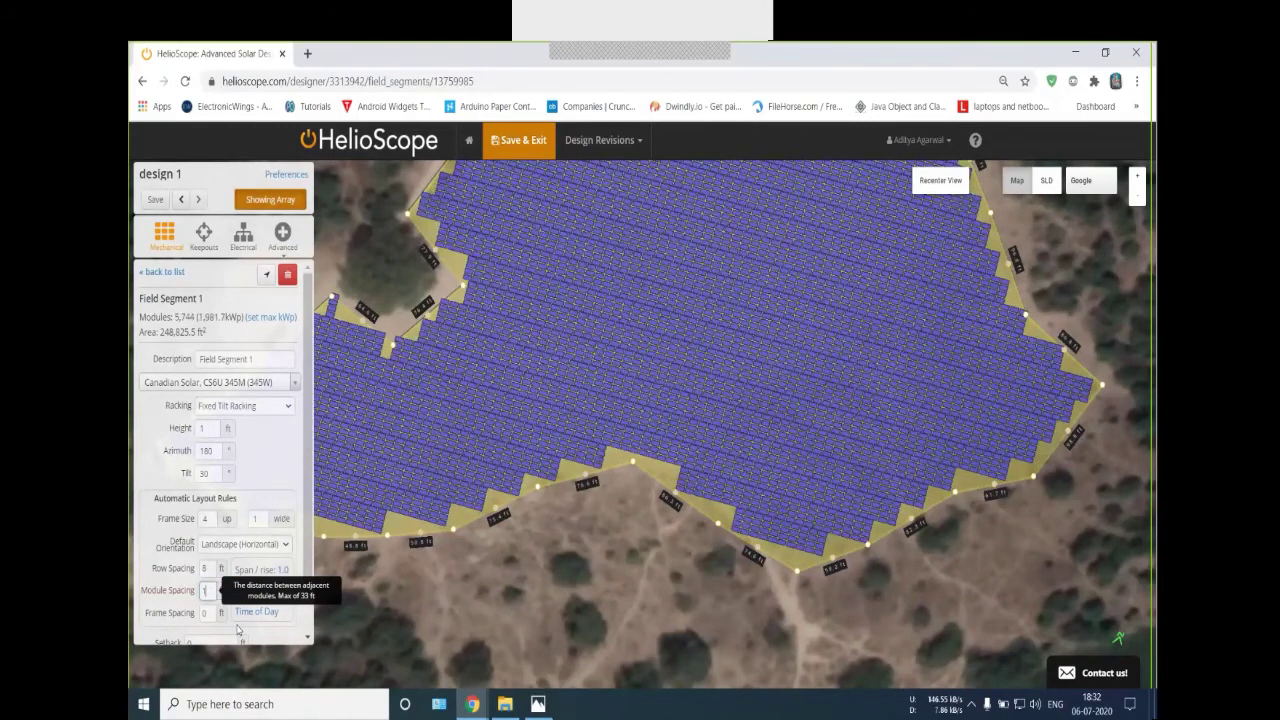
Examine the gaps between adjacent modules along the field segment's edge and within its rows
{"action": "scroll", "coordinate": [706, 392], "scroll_direction": "up", "scroll_amount": 1}
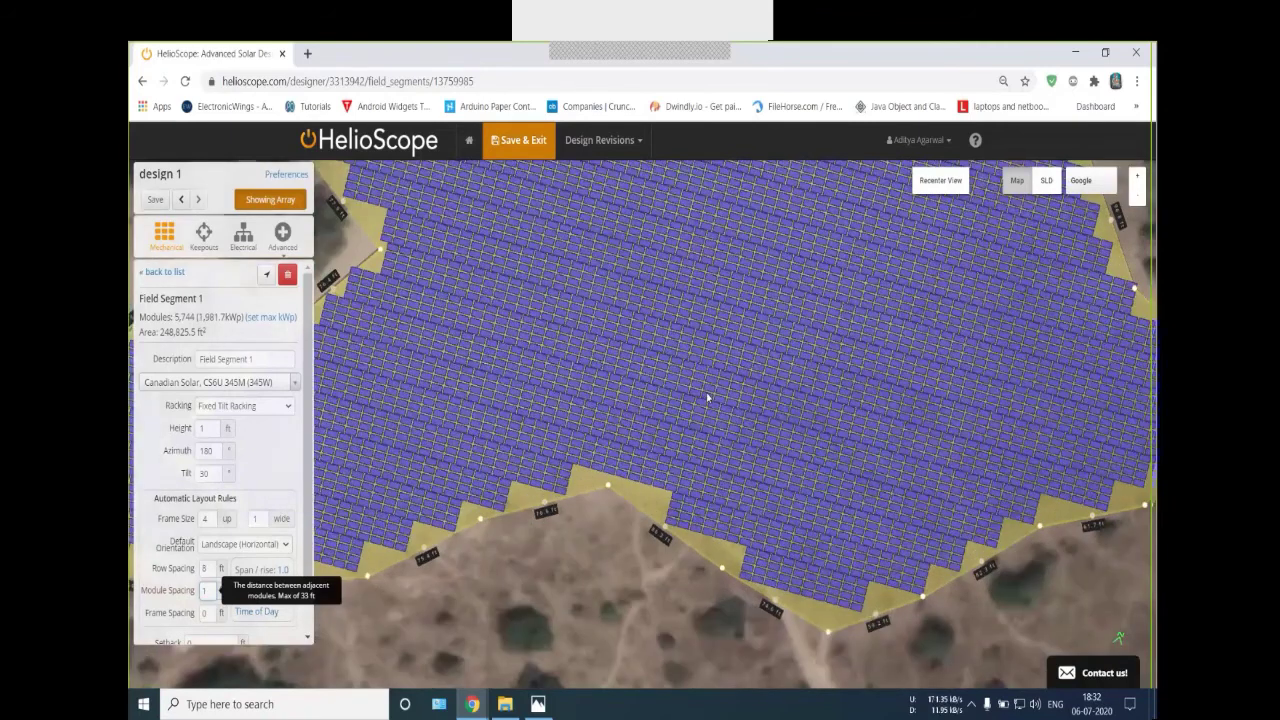
{"action": "scroll", "coordinate": [677, 535], "scroll_direction": "up", "scroll_amount": 1}
{"action": "left_click_drag", "start_coordinate": [677, 535], "coordinate": [566, 484]}
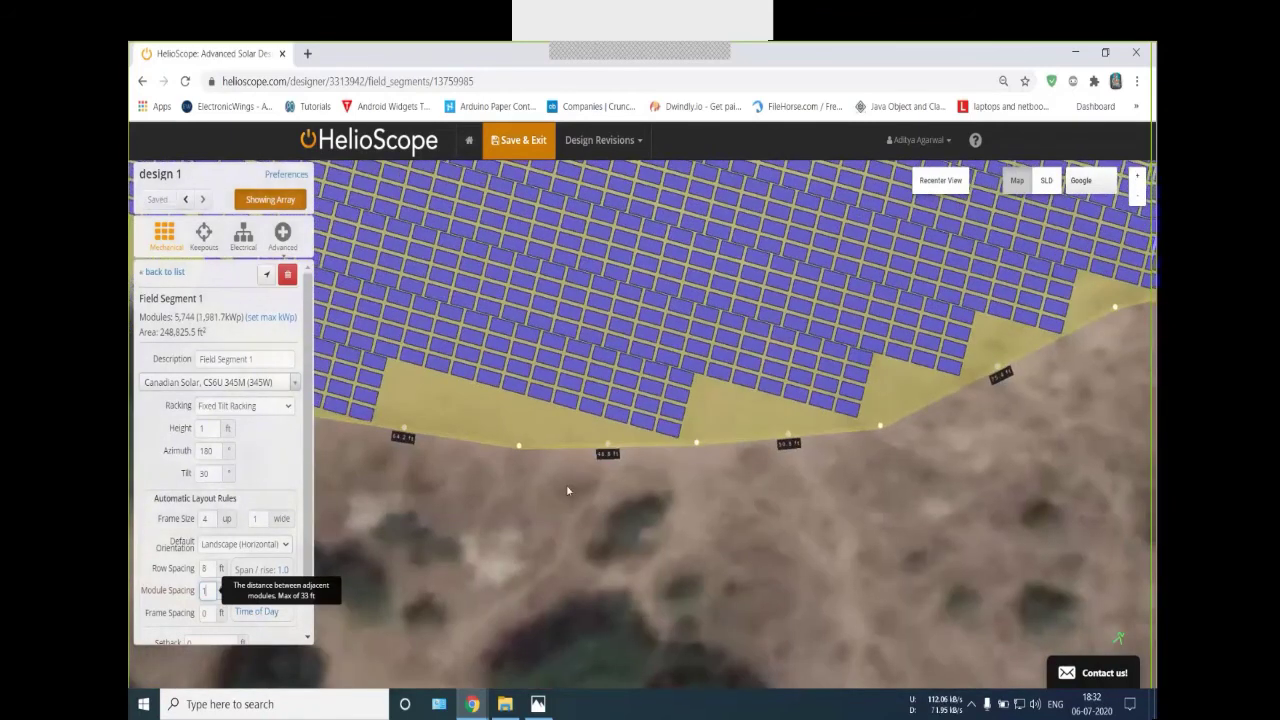
{"action": "scroll", "coordinate": [566, 484], "scroll_direction": "up", "scroll_amount": 1}
{"action": "scroll", "coordinate": [727, 446], "scroll_direction": "up", "scroll_amount": 1}
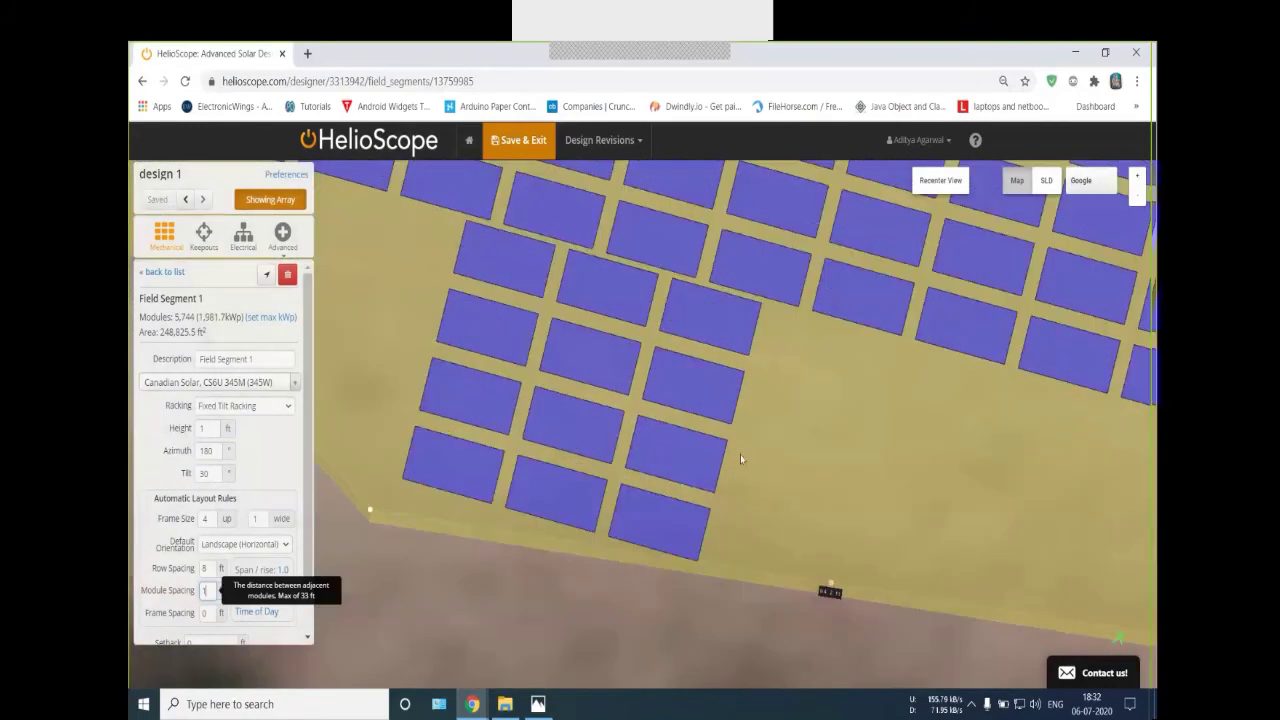
{"action": "scroll", "coordinate": [740, 454], "scroll_direction": "up", "scroll_amount": 1}
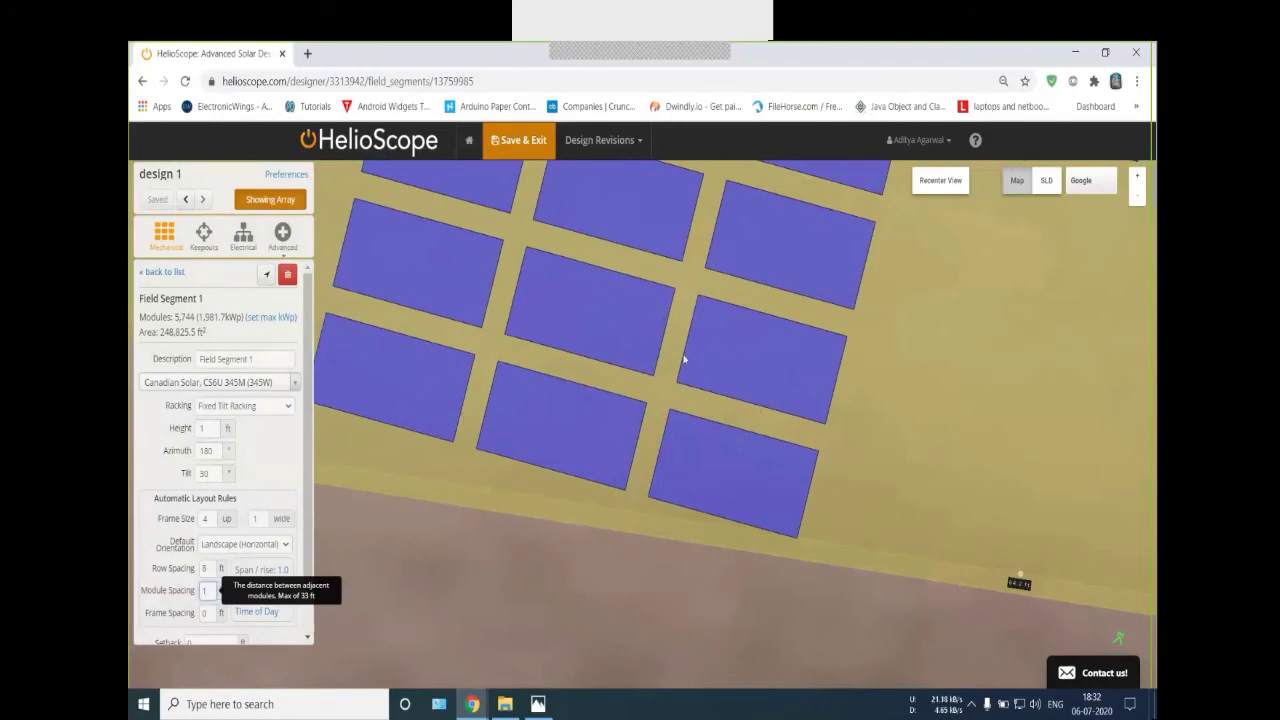
{"action": "scroll", "coordinate": [446, 280], "scroll_direction": "down", "scroll_amount": 3}
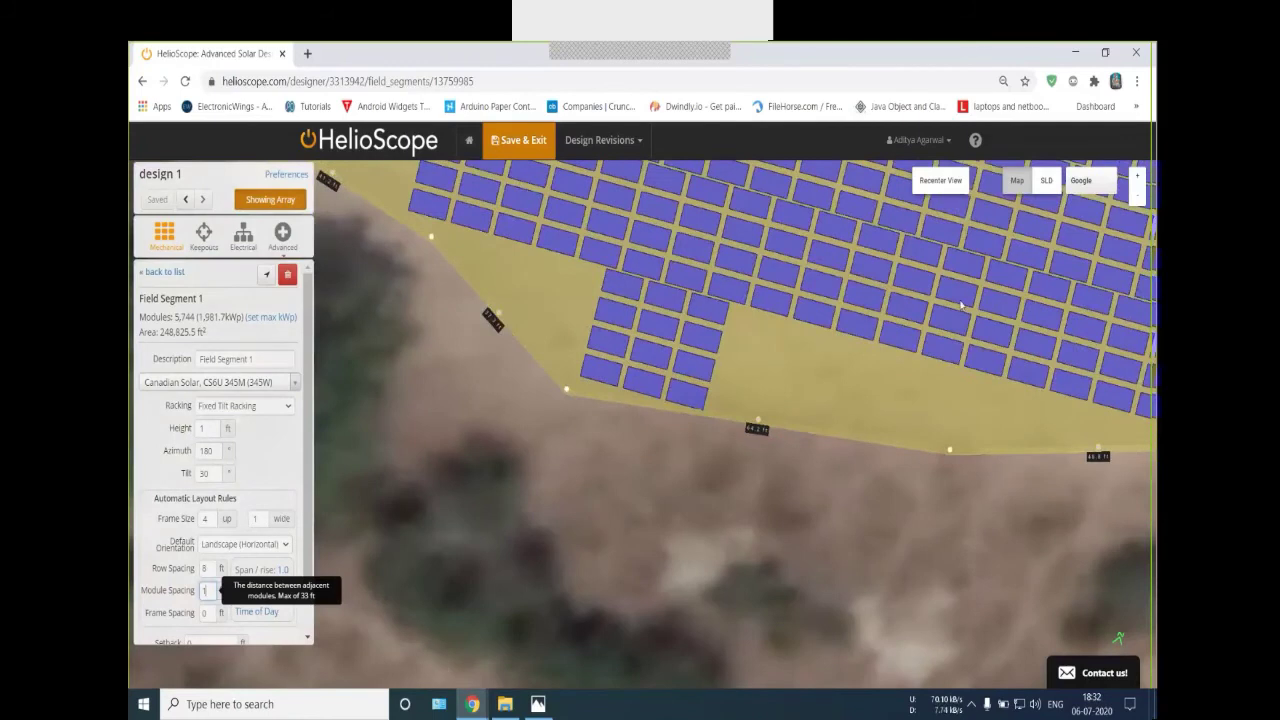
{"action": "scroll", "coordinate": [960, 305], "scroll_direction": "down", "scroll_amount": 4}
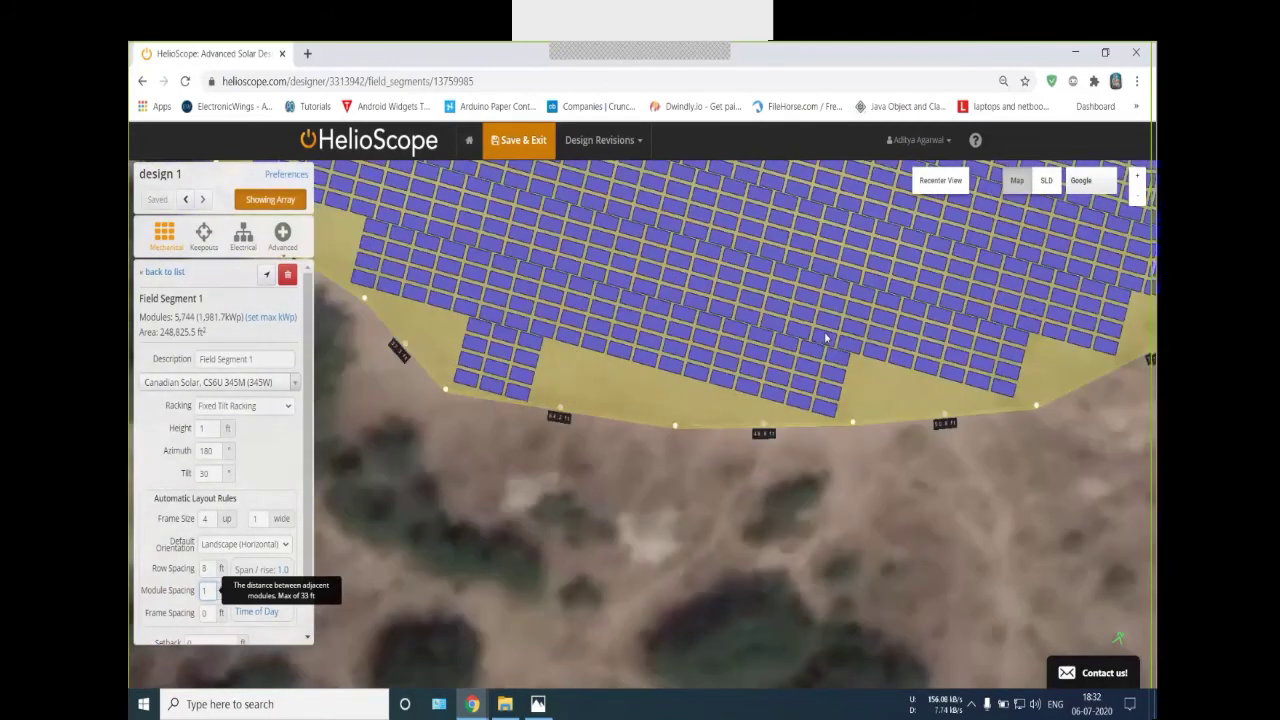
{"action": "scroll", "coordinate": [784, 421], "scroll_direction": "down", "scroll_amount": 2}
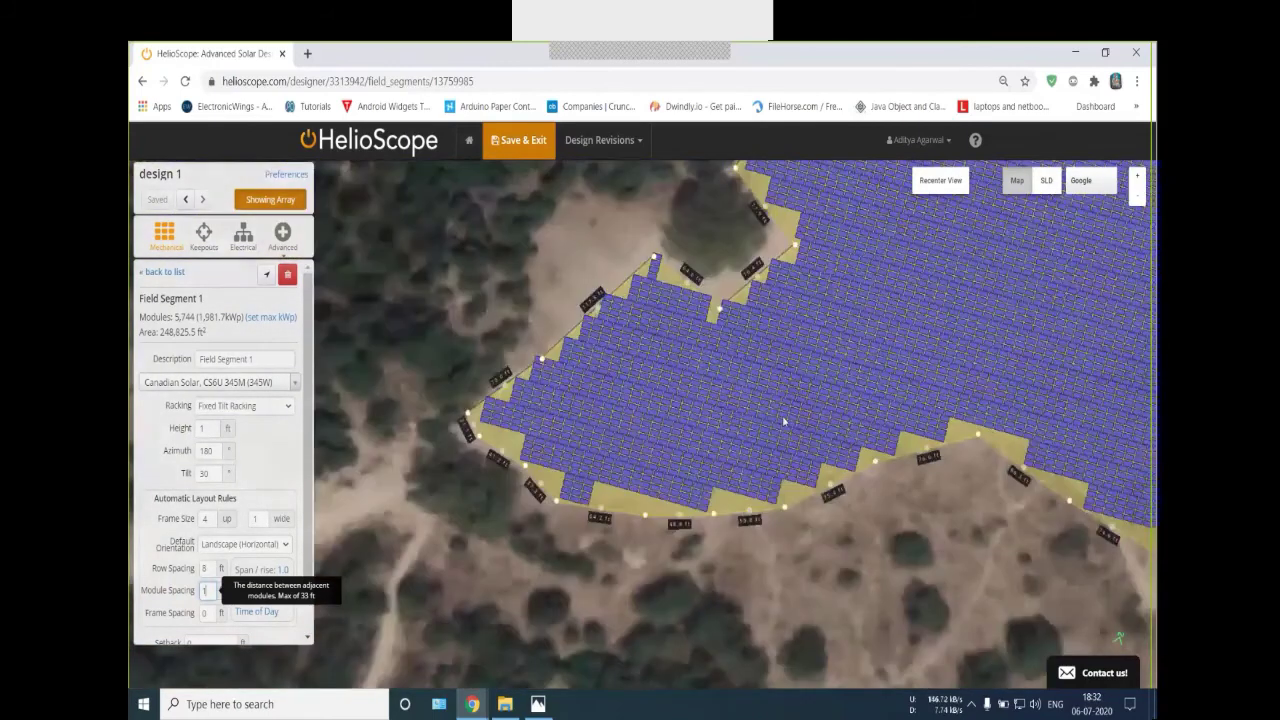
{"action": "scroll", "coordinate": [784, 421], "scroll_direction": "up", "scroll_amount": 3}
{"action": "scroll", "coordinate": [860, 378], "scroll_direction": "up", "scroll_amount": 2}
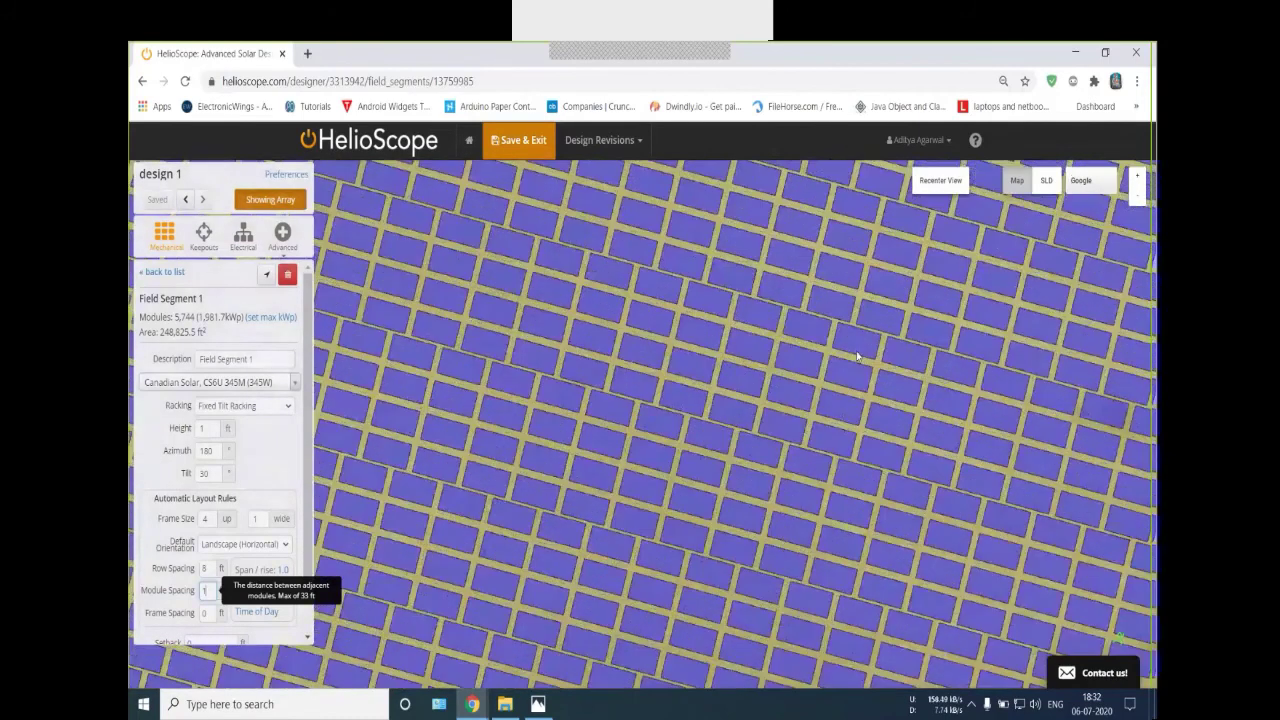
Set Field Segment 1's module spacing to 0.047 ft and inspect the gaps between the modules
{"action": "scroll", "coordinate": [857, 358], "scroll_direction": "down", "scroll_amount": 3}
{"action": "scroll", "coordinate": [856, 365], "scroll_direction": "down", "scroll_amount": 1}
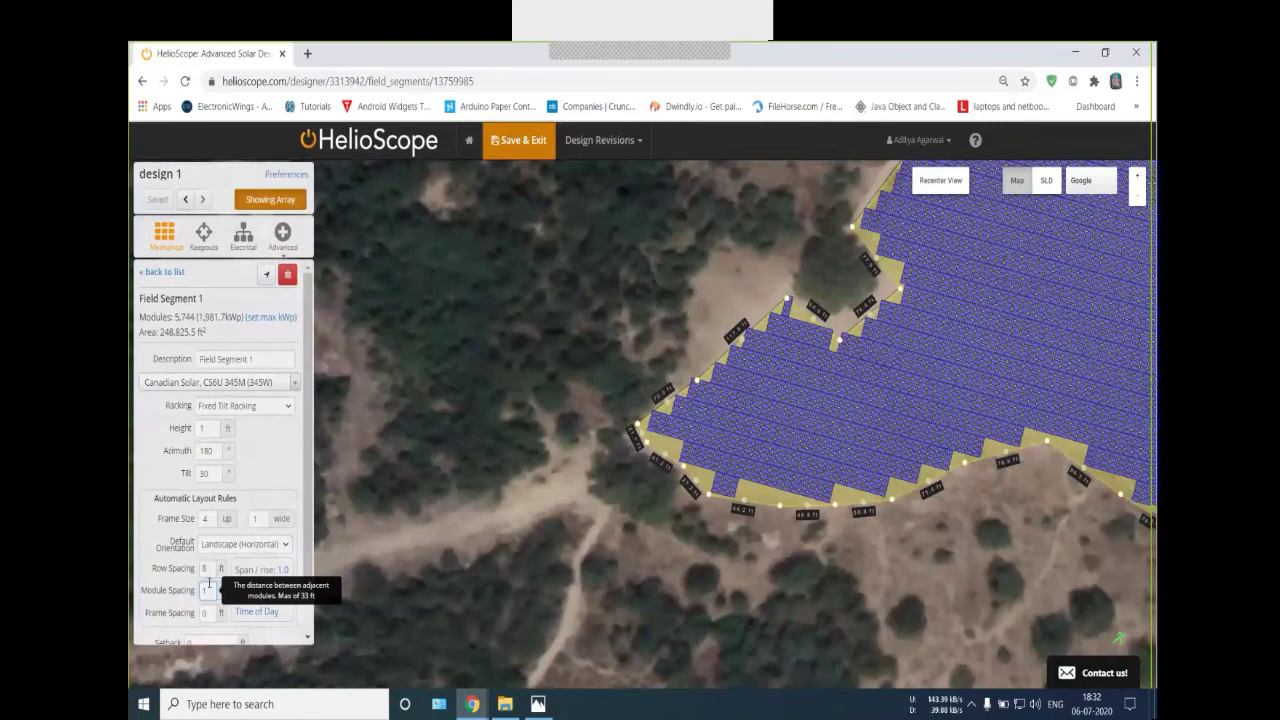
{"action": "left_click_drag", "start_coordinate": [209, 586], "coordinate": [147, 597]}
{"action": "type", "text": "0.041"}
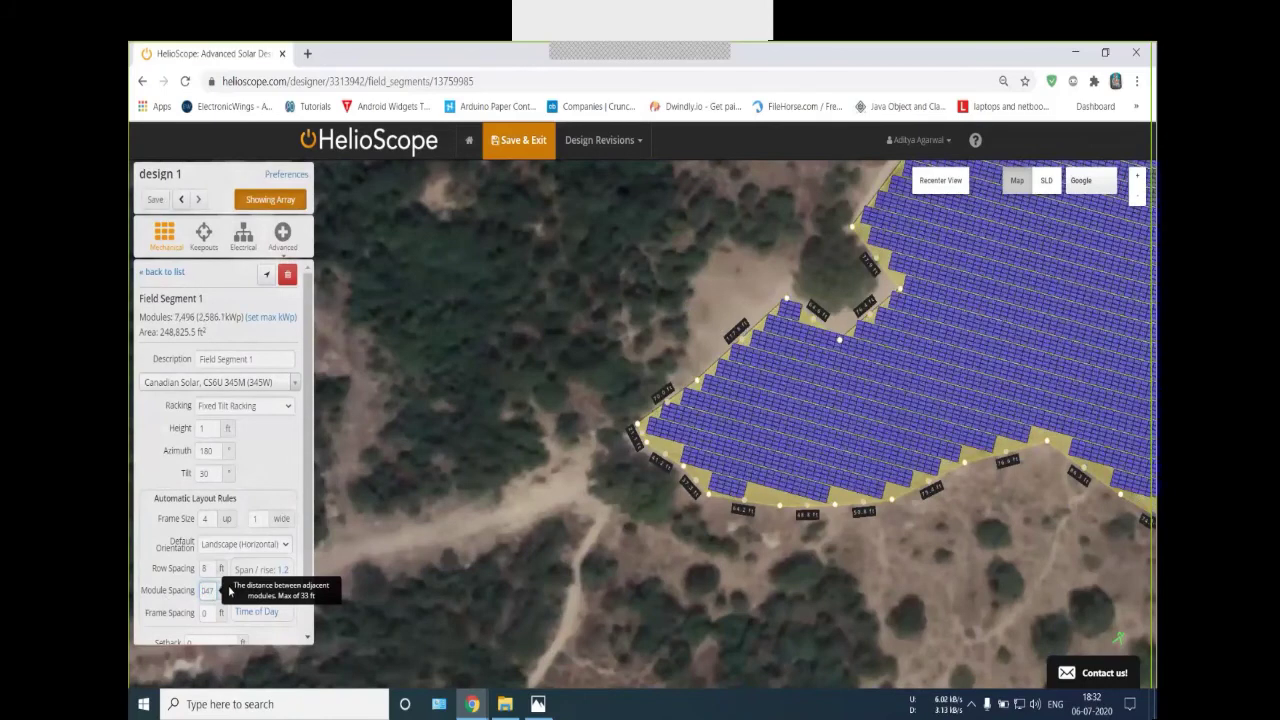
{"action": "scroll", "coordinate": [898, 507], "scroll_direction": "up", "scroll_amount": 2}
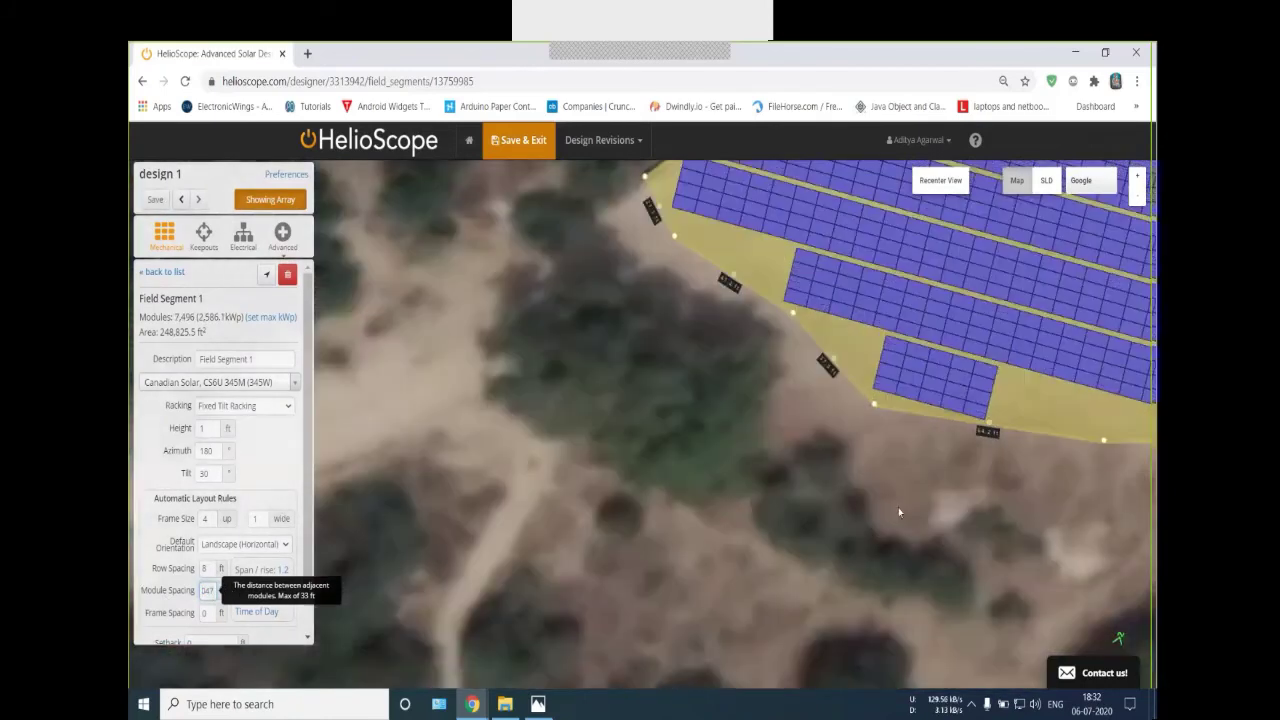
{"action": "scroll", "coordinate": [865, 545], "scroll_direction": "up", "scroll_amount": 3}
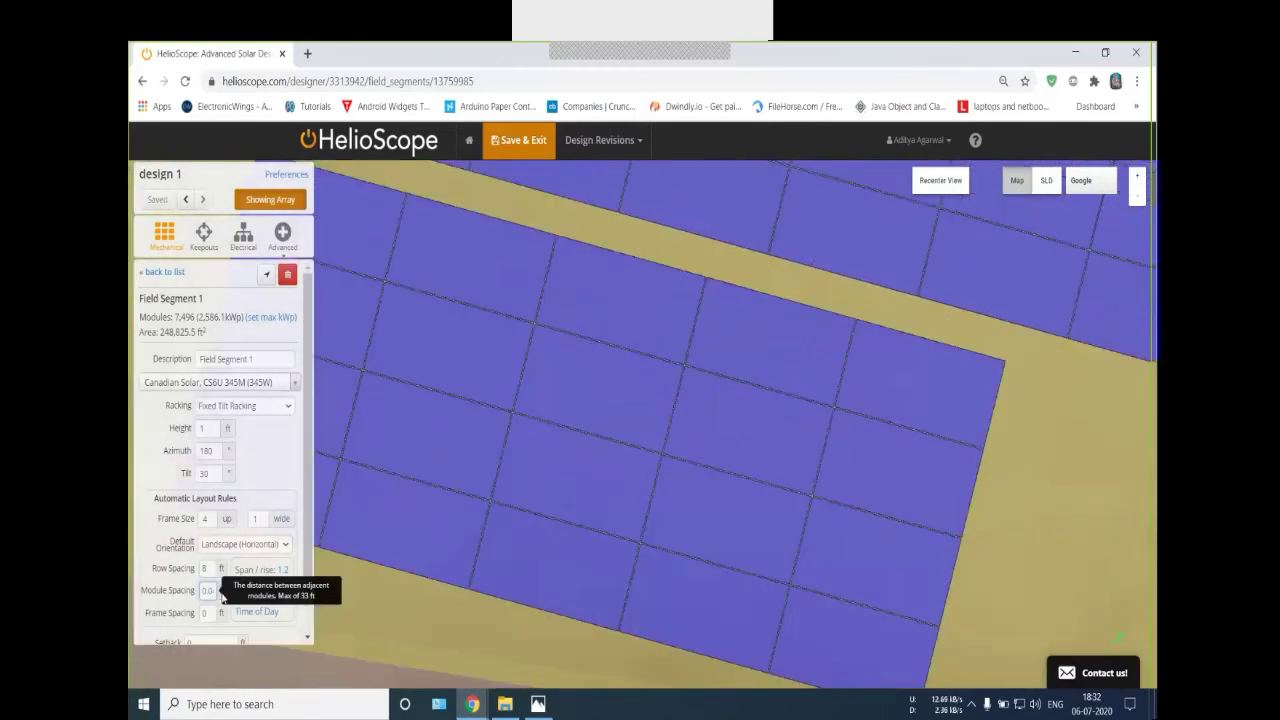
Restore the module spacing to 1 ft
{"action": "key", "text": "BackSpace"}
{"action": "type", "text": "1"}
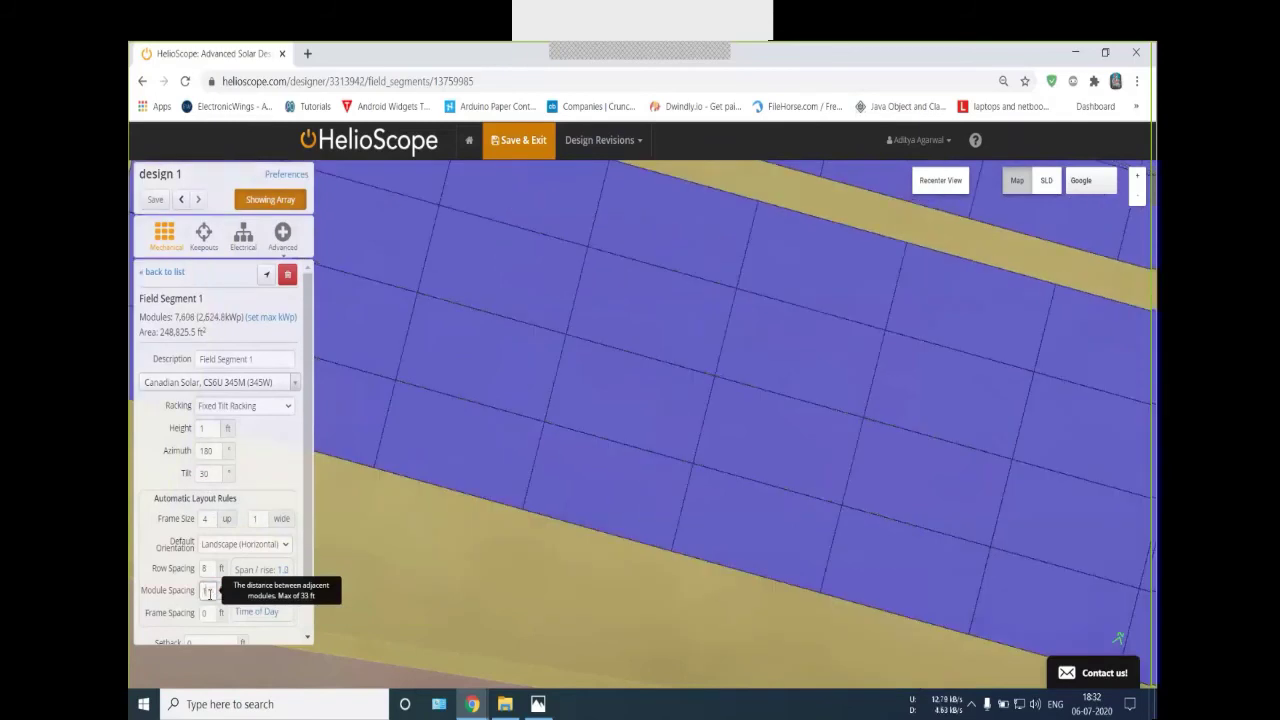
Set the frame spacing to 10 ft and inspect the module columns across the whole field segment
{"action": "scroll", "coordinate": [208, 590], "scroll_direction": "down", "scroll_amount": 1}
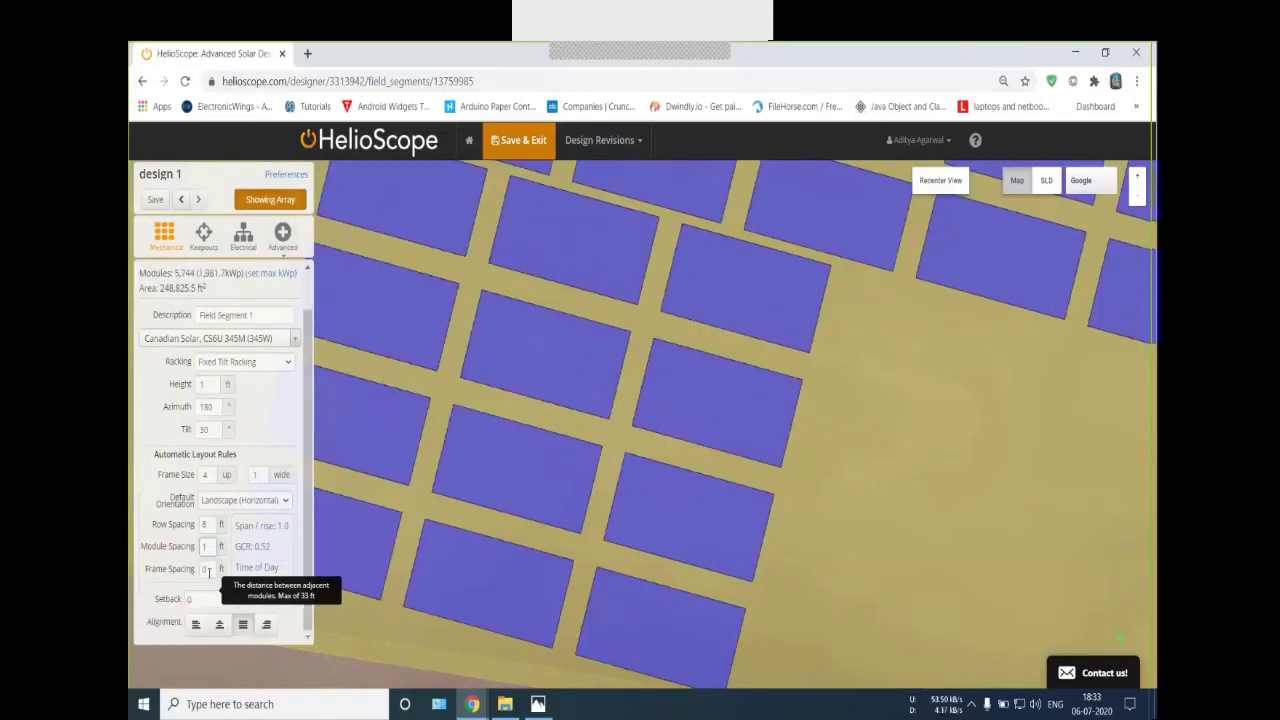
{"action": "double_click", "coordinate": [206, 569]}
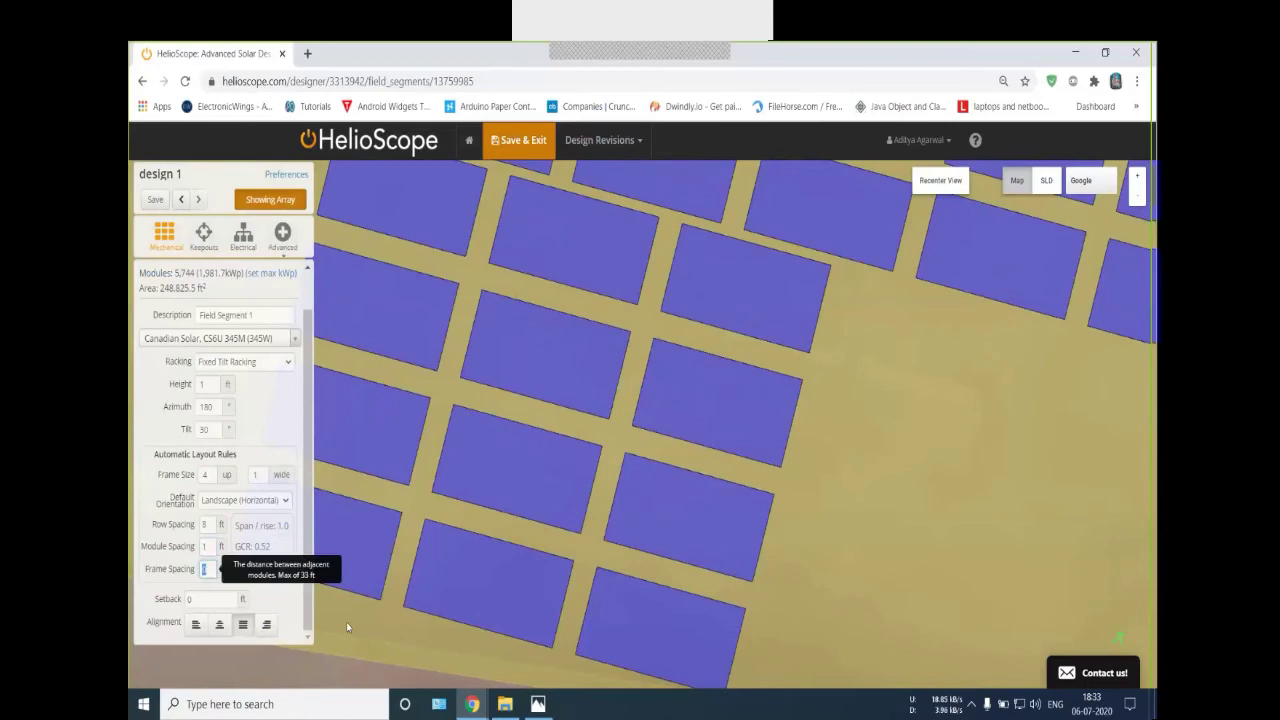
{"action": "type", "text": "10"}
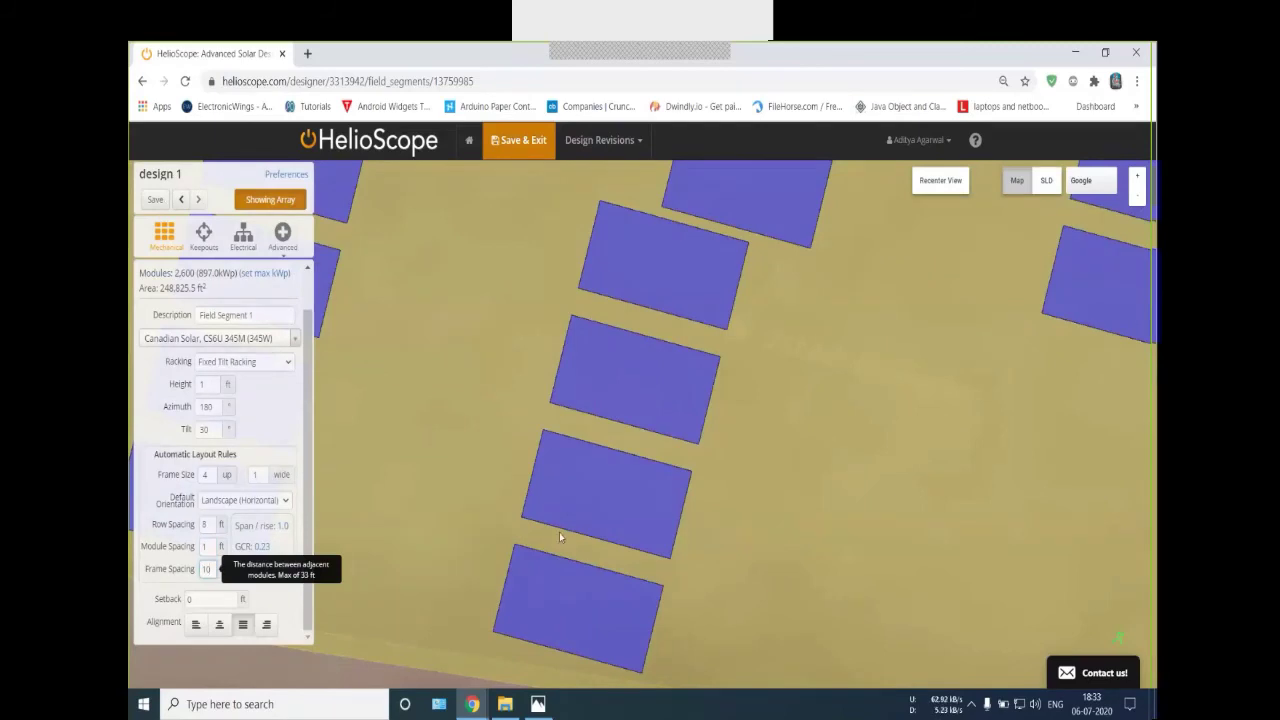
{"action": "scroll", "coordinate": [559, 532], "scroll_direction": "down", "scroll_amount": 3}
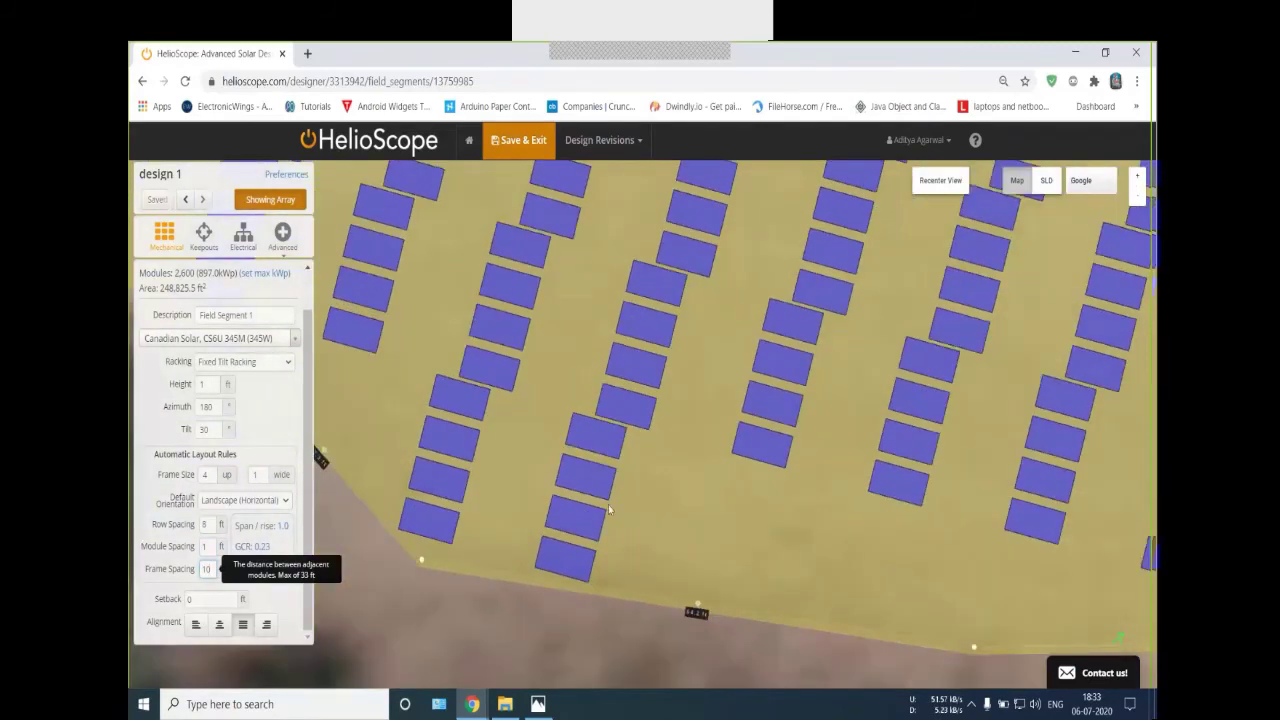
{"action": "scroll", "coordinate": [608, 504], "scroll_direction": "down", "scroll_amount": 2}
{"action": "scroll", "coordinate": [656, 437], "scroll_direction": "down", "scroll_amount": 3}
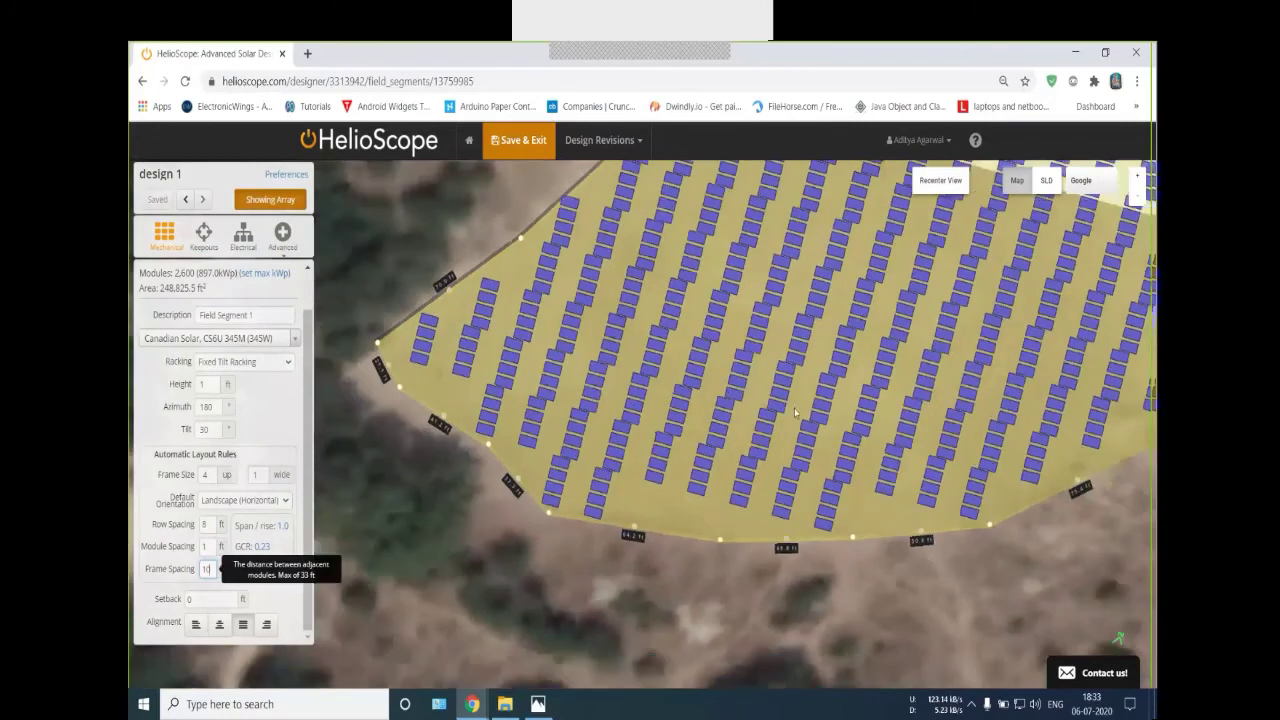
{"action": "scroll", "coordinate": [828, 390], "scroll_direction": "down", "scroll_amount": 2}
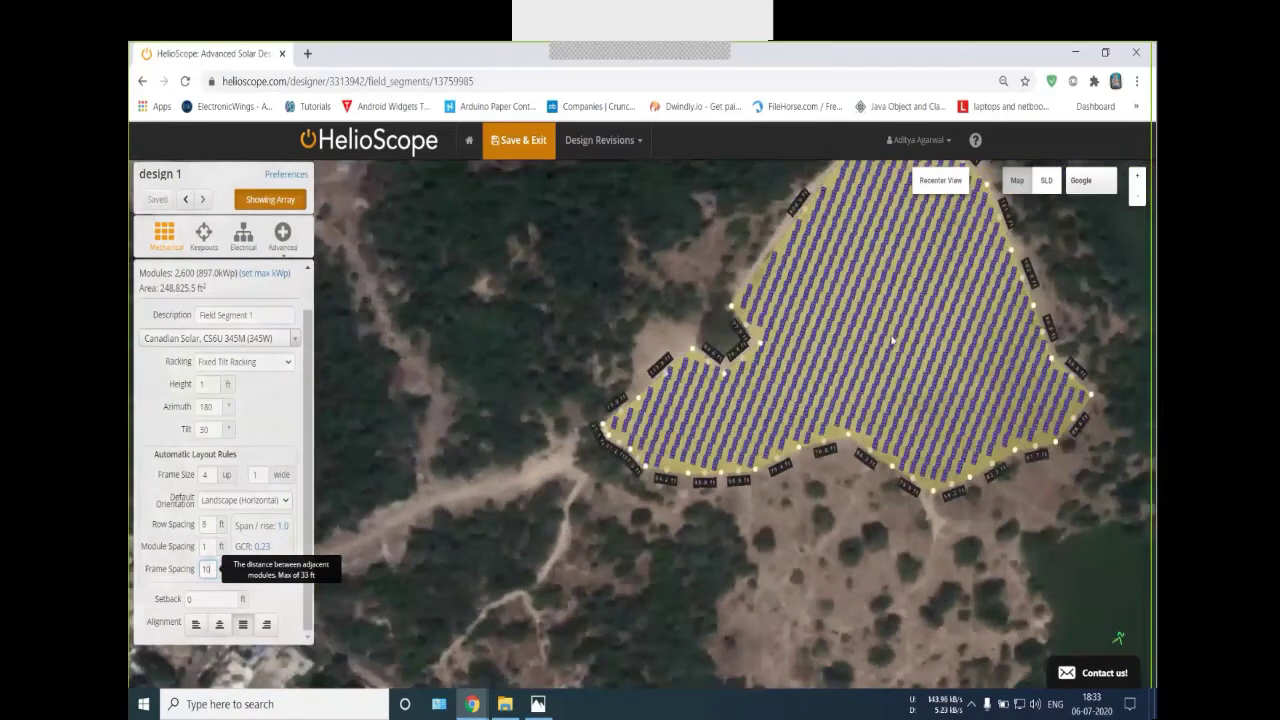
{"action": "scroll", "coordinate": [891, 337], "scroll_direction": "up", "scroll_amount": 5}
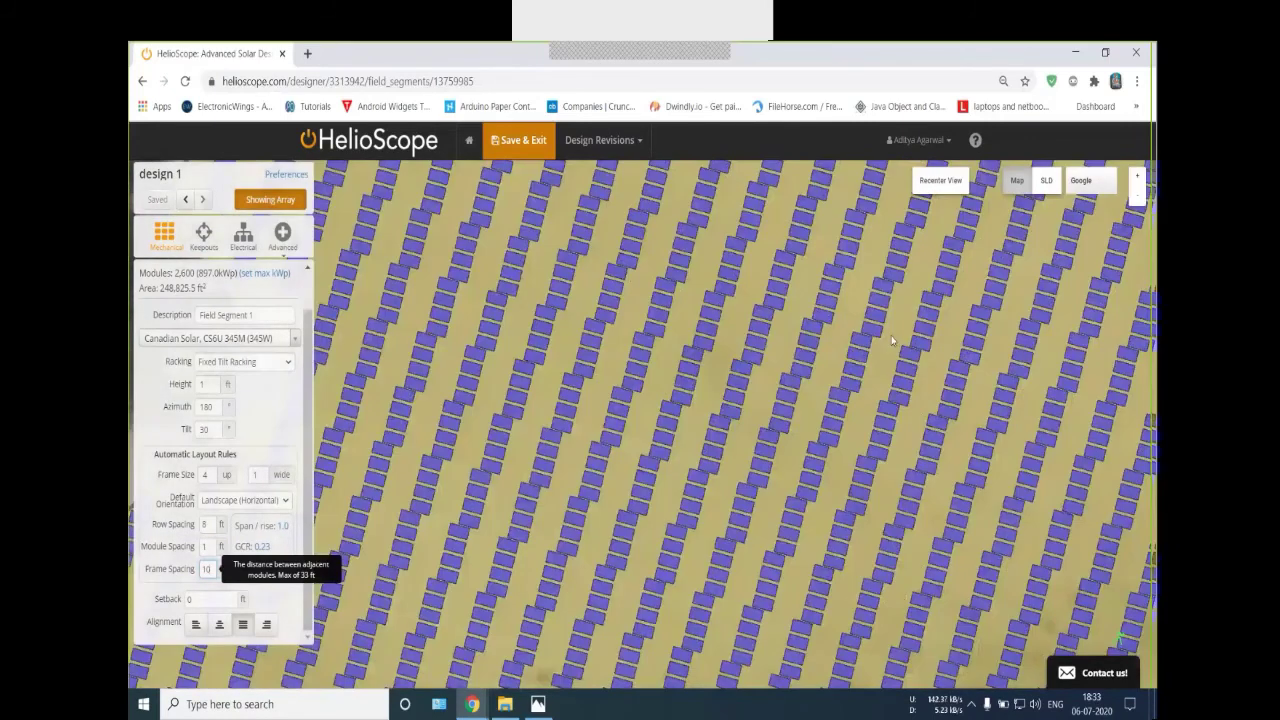
{"action": "scroll", "coordinate": [892, 341], "scroll_direction": "up", "scroll_amount": 1}
{"action": "scroll", "coordinate": [892, 350], "scroll_direction": "down", "scroll_amount": 3}
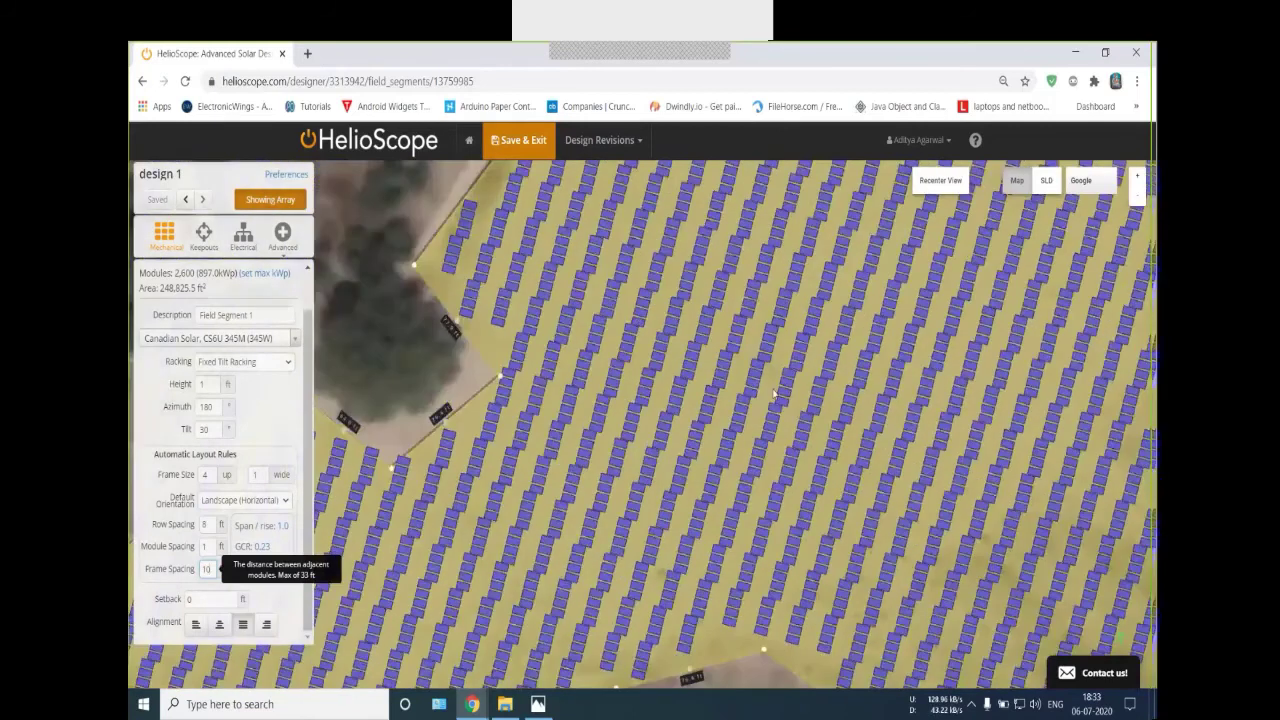
{"action": "scroll", "coordinate": [768, 398], "scroll_direction": "down", "scroll_amount": 1}
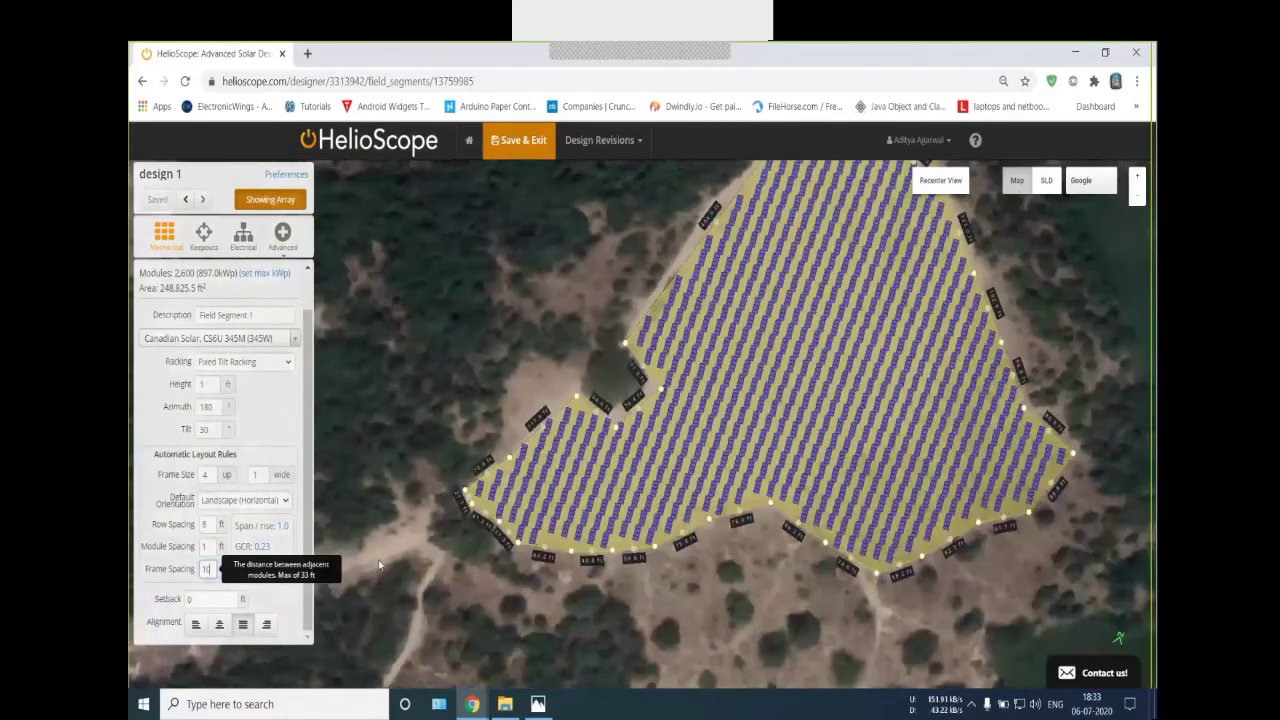
Reduce the frame spacing to 1 ft and inspect the modules near the segment's lower edge
{"action": "key", "text": "BackSpace"}
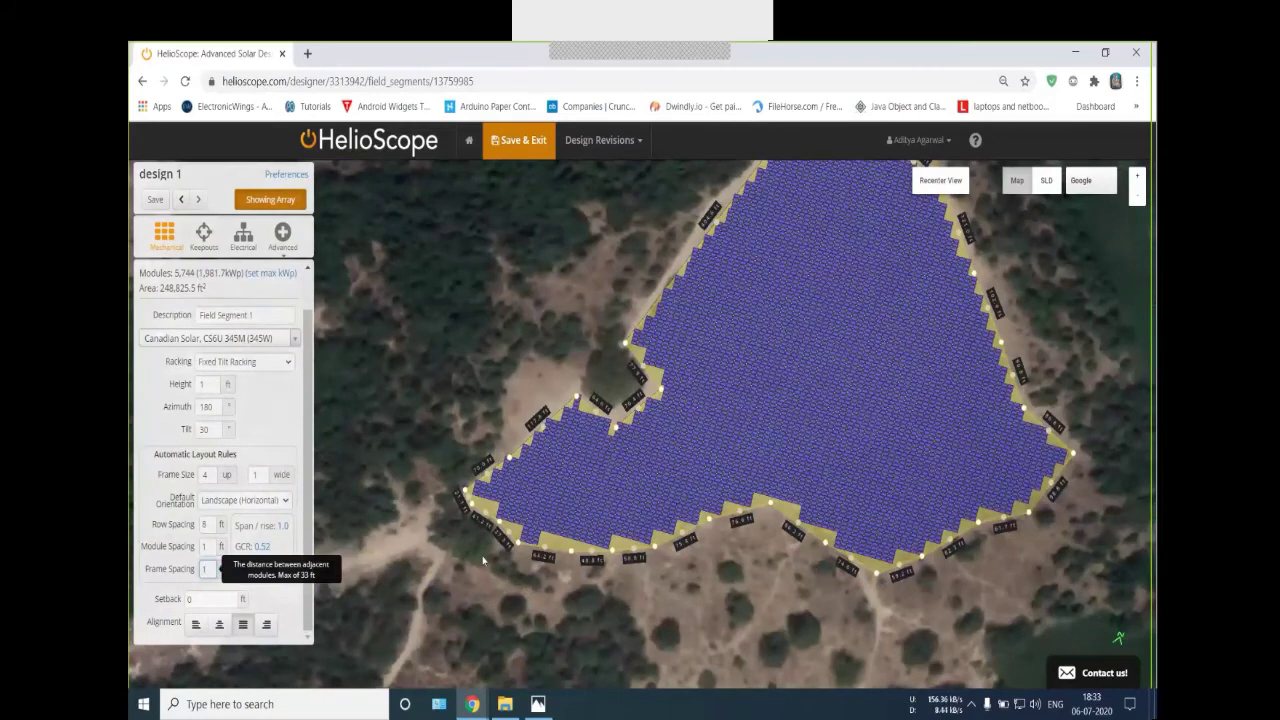
{"action": "scroll", "coordinate": [572, 389], "scroll_direction": "up", "scroll_amount": 5}
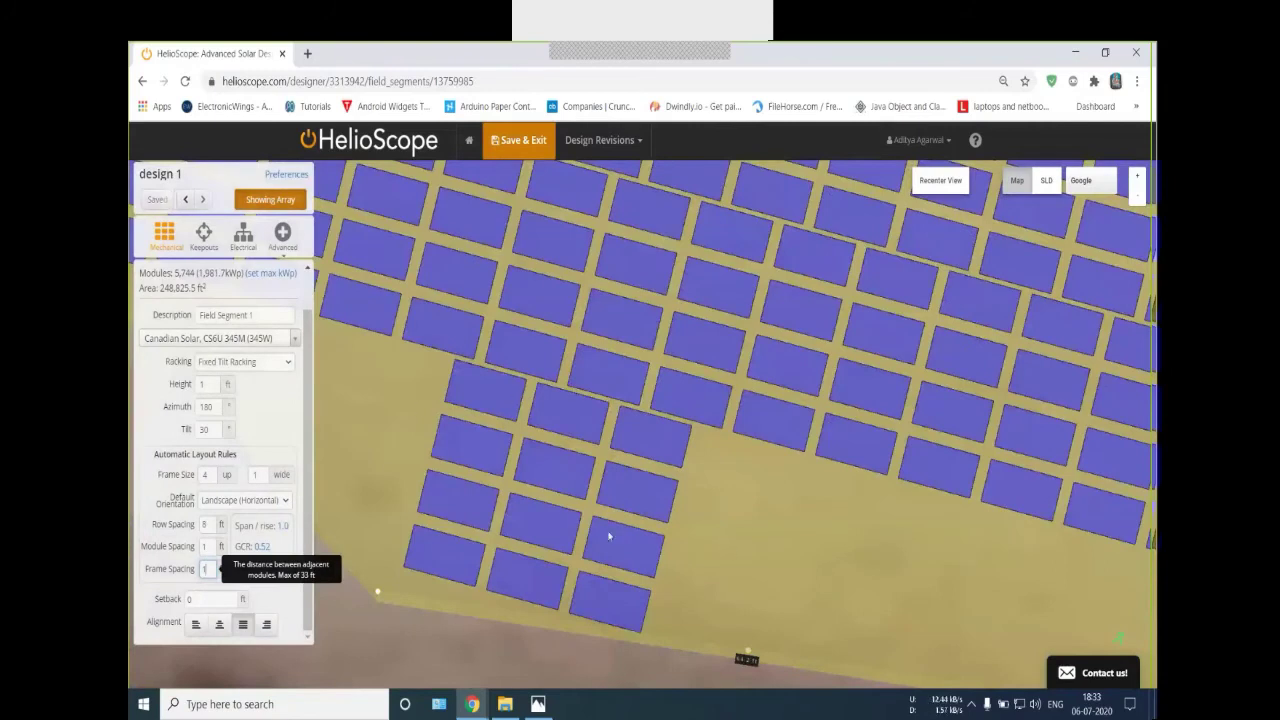
Set the frame spacing to 0.042 ft
{"action": "left_click_drag", "start_coordinate": [212, 572], "coordinate": [188, 582]}
{"action": "key", "text": "BackSpace"}
{"action": "type", "text": "0."}
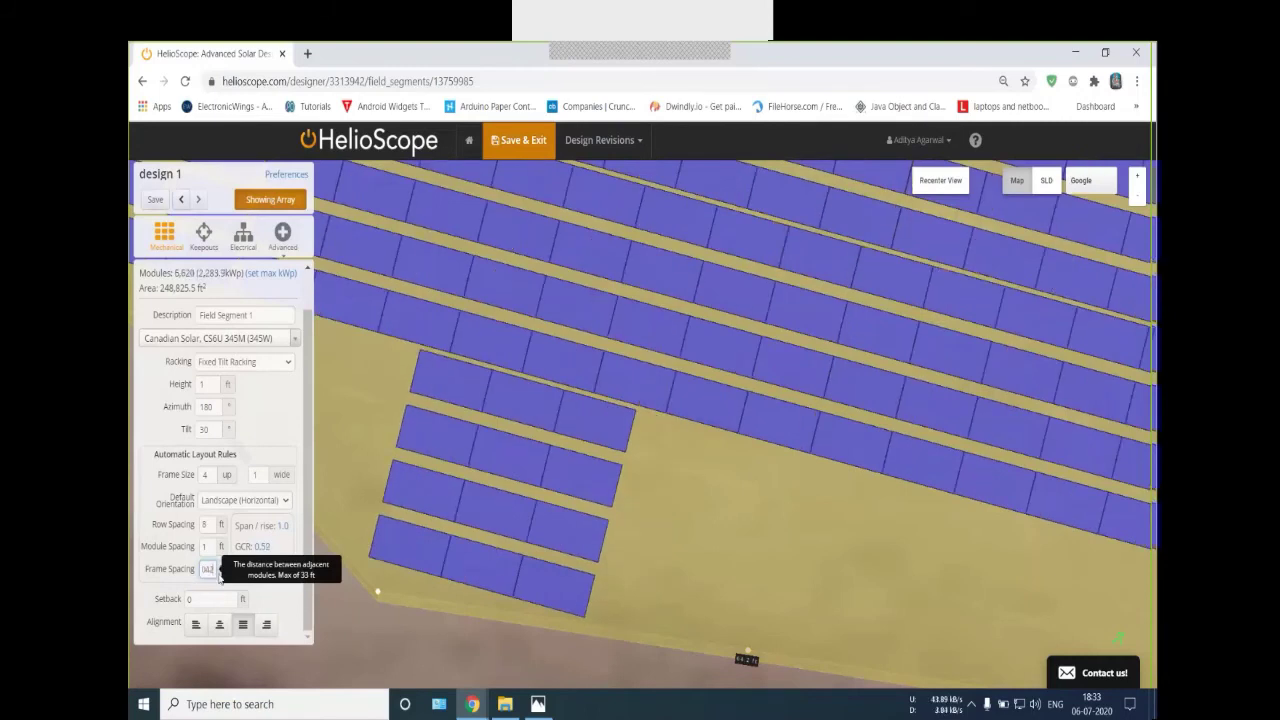
{"action": "left_click", "coordinate": [329, 551]}
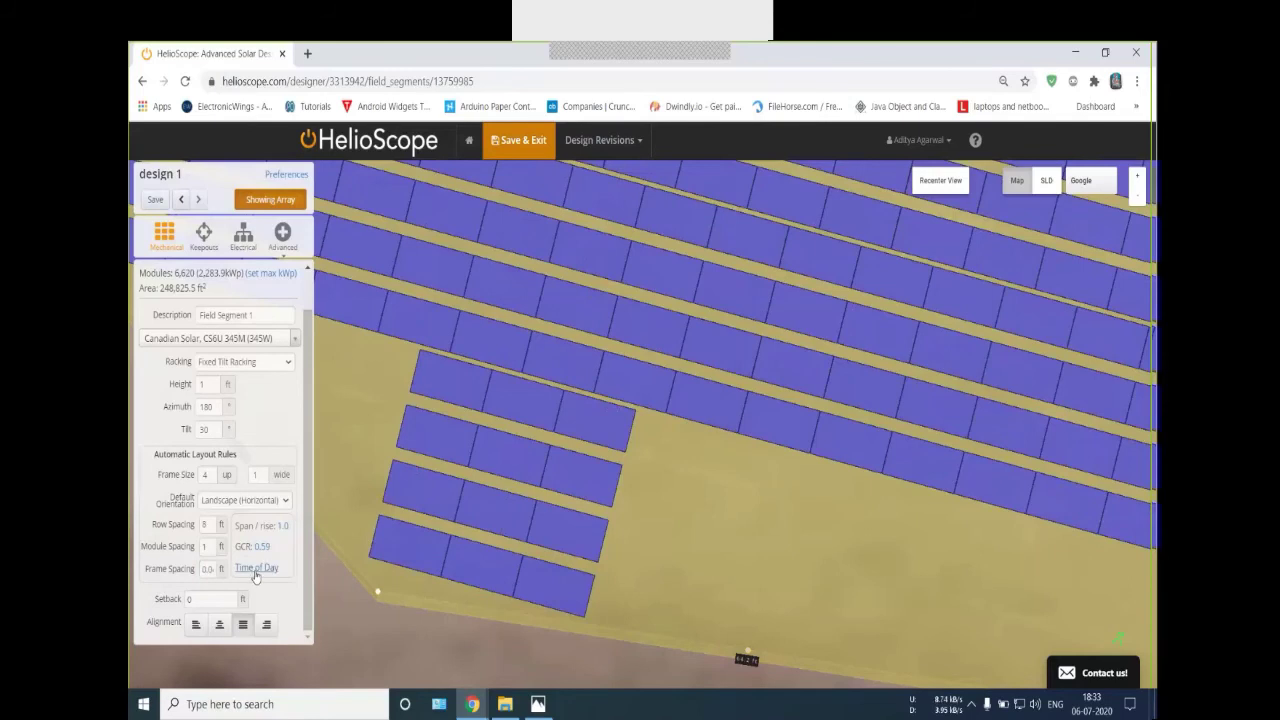
Try a 12:15 PM start time in the Time of Day analysis for the row spacing, without saving it
{"action": "left_click", "coordinate": [256, 570]}
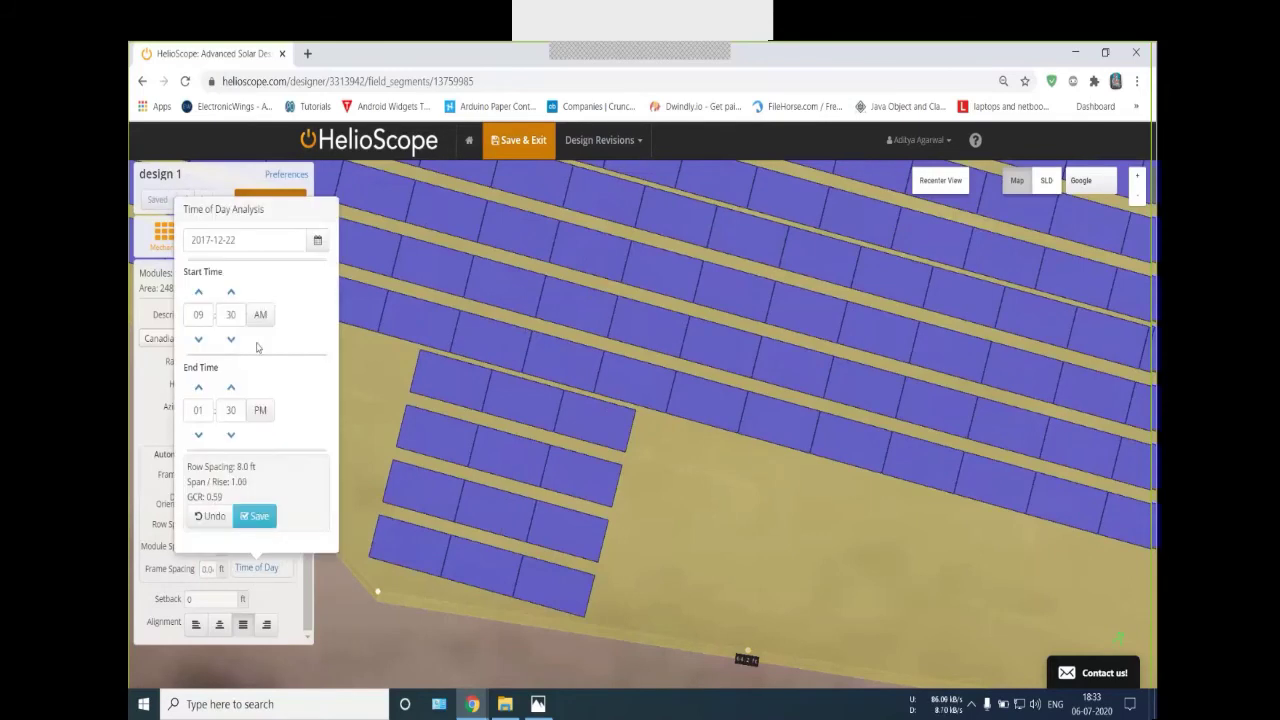
{"action": "double_click", "coordinate": [230, 209]}
{"action": "left_click", "coordinate": [284, 397]}
{"action": "left_click", "coordinate": [231, 293]}
{"action": "left_click", "coordinate": [232, 293]}
{"action": "left_click", "coordinate": [233, 293]}
{"action": "left_click", "coordinate": [234, 294]}
{"action": "left_click", "coordinate": [235, 294]}
{"action": "left_click", "coordinate": [236, 295]}
{"action": "left_click", "coordinate": [236, 294]}
{"action": "left_click", "coordinate": [236, 294]}
{"action": "scroll", "coordinate": [566, 453], "scroll_direction": "down", "scroll_amount": 4}
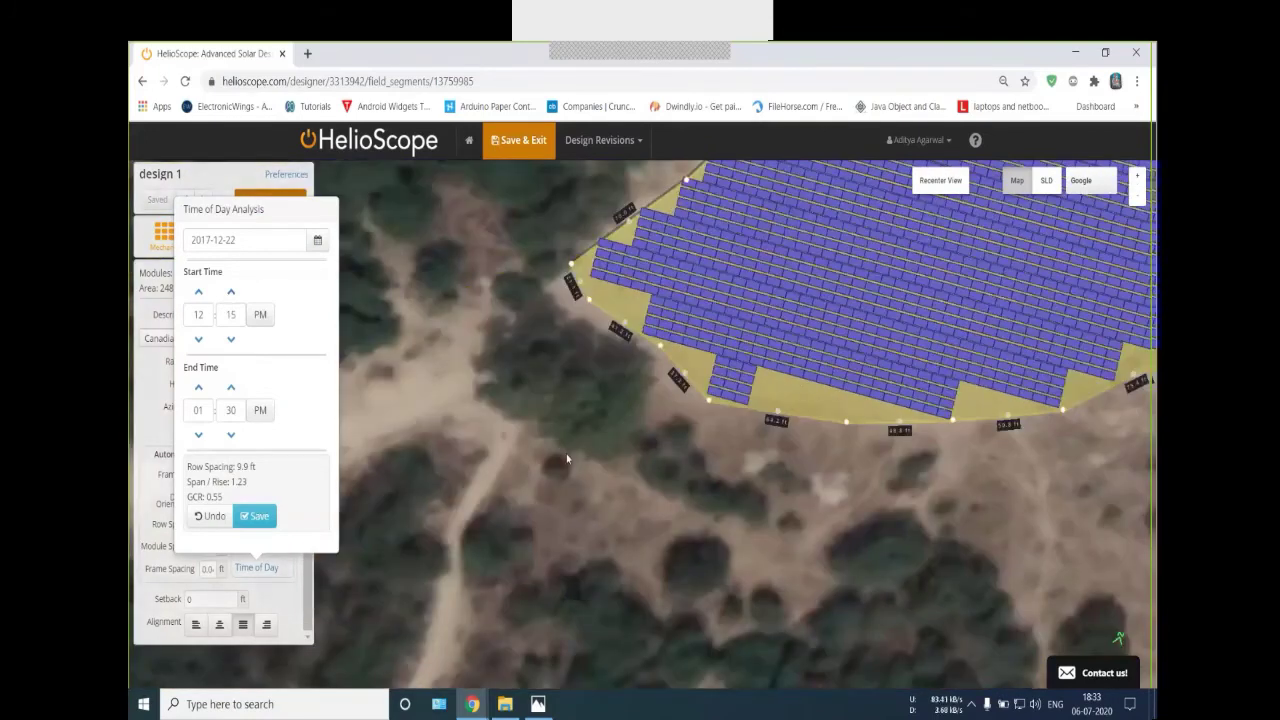
{"action": "scroll", "coordinate": [566, 453], "scroll_direction": "down", "scroll_amount": 2}
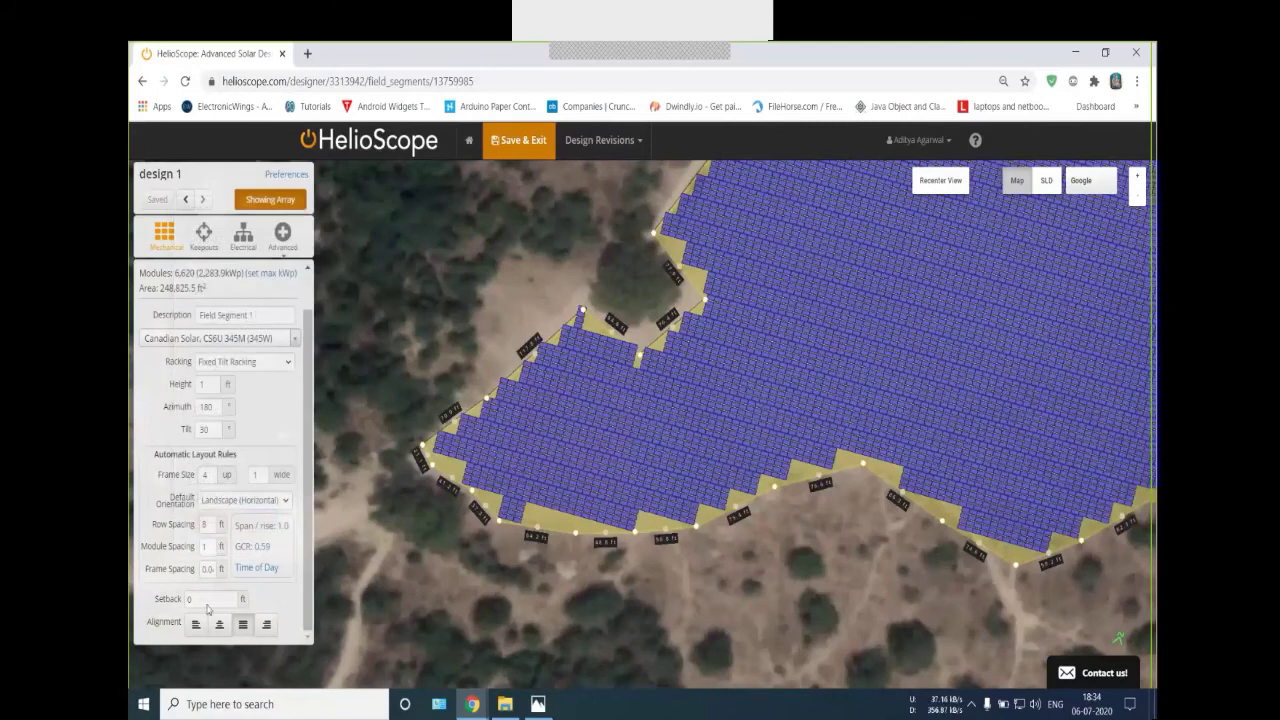
Set the field segment's setback to 20 ft and inspect the clear strip along its boundary
{"action": "left_click", "coordinate": [207, 602]}
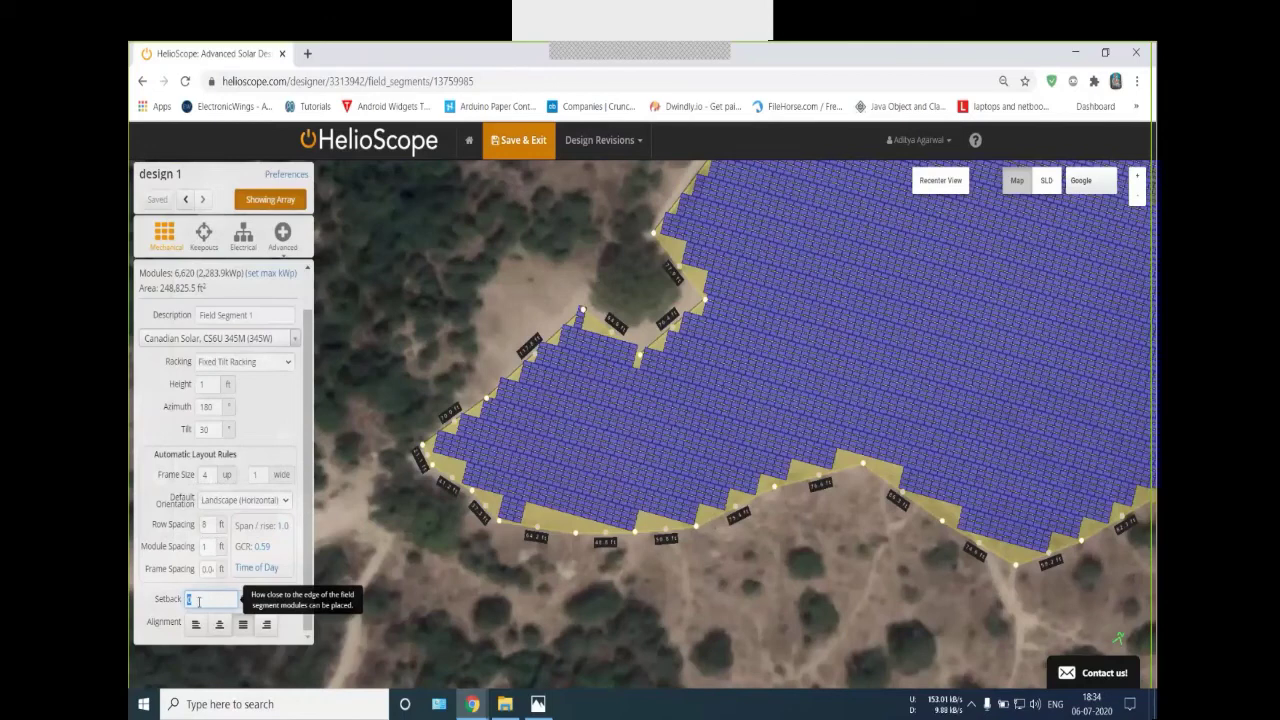
{"action": "type", "text": "20"}
{"action": "scroll", "coordinate": [390, 552], "scroll_direction": "up", "scroll_amount": 1}
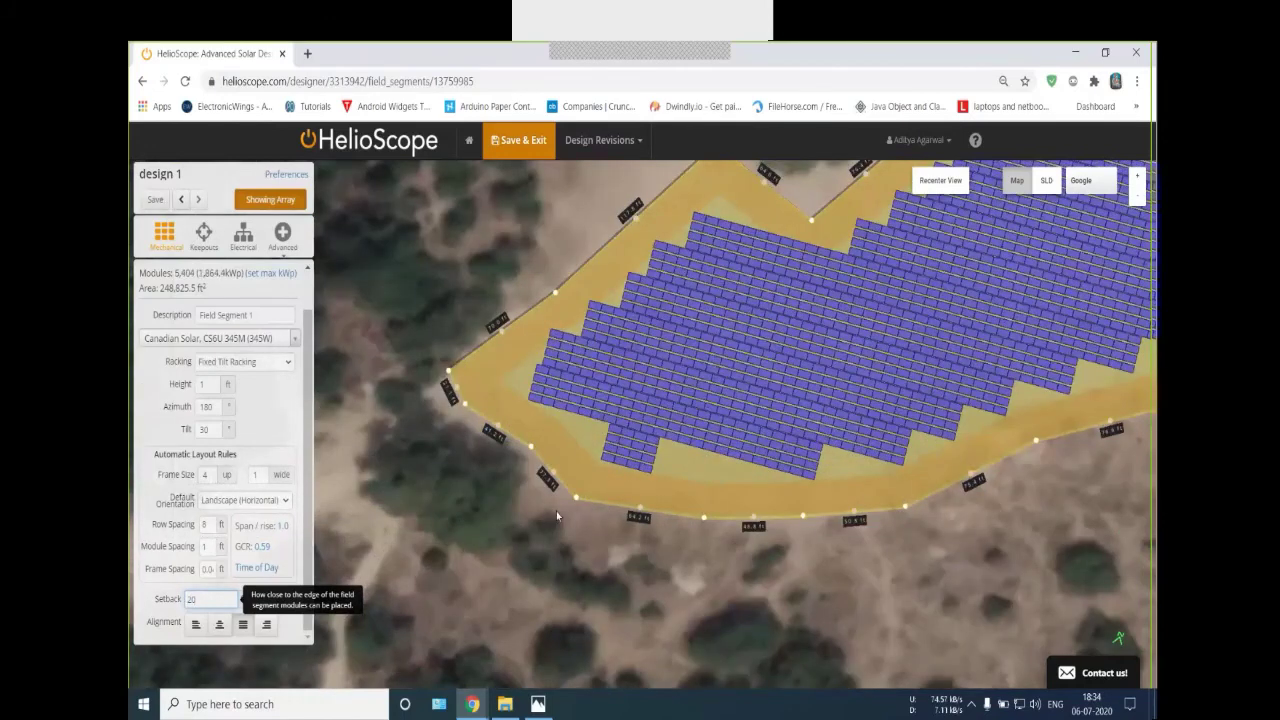
{"action": "scroll", "coordinate": [556, 511], "scroll_direction": "up", "scroll_amount": 1}
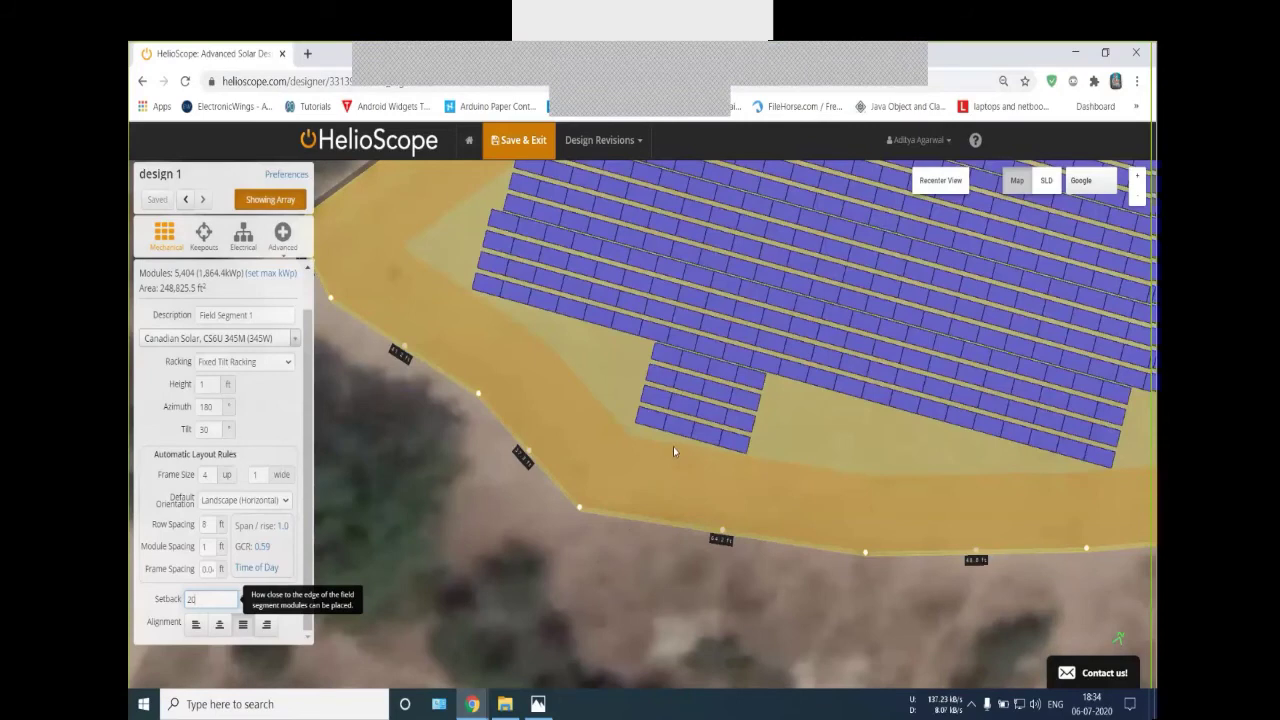
{"action": "scroll", "coordinate": [673, 446], "scroll_direction": "down", "scroll_amount": 1}
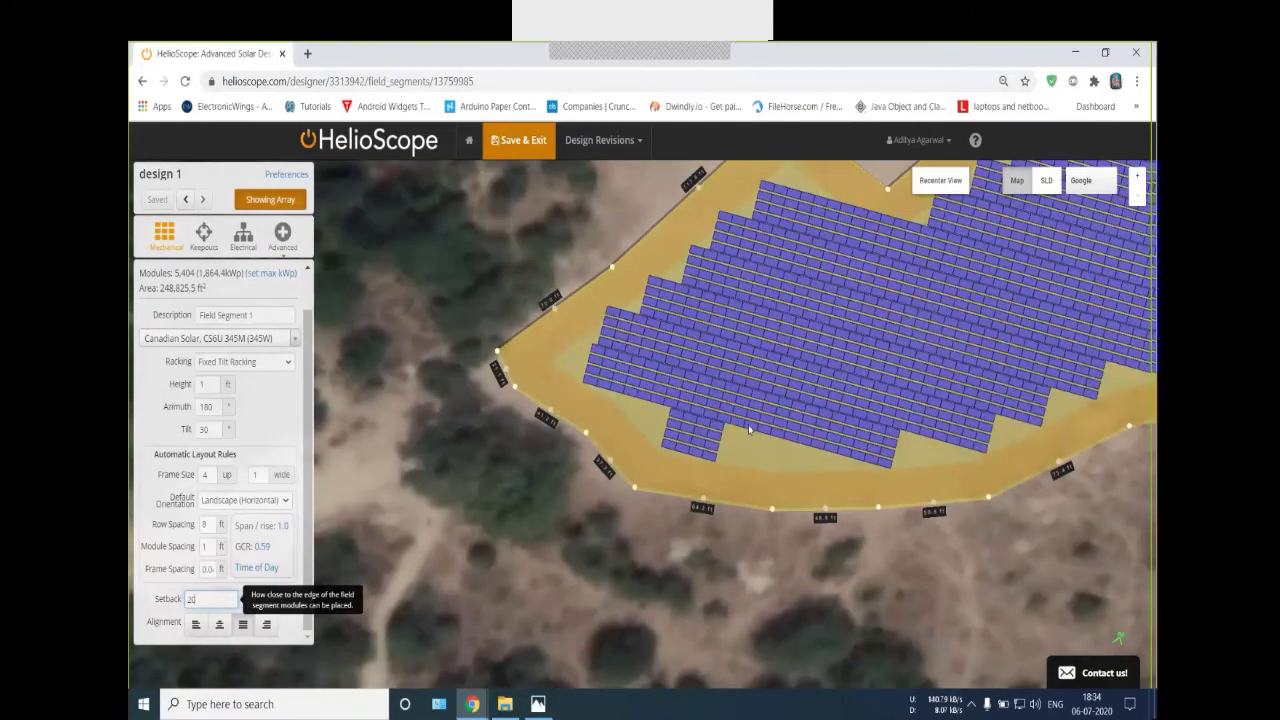
{"action": "scroll", "coordinate": [749, 430], "scroll_direction": "up", "scroll_amount": 4}
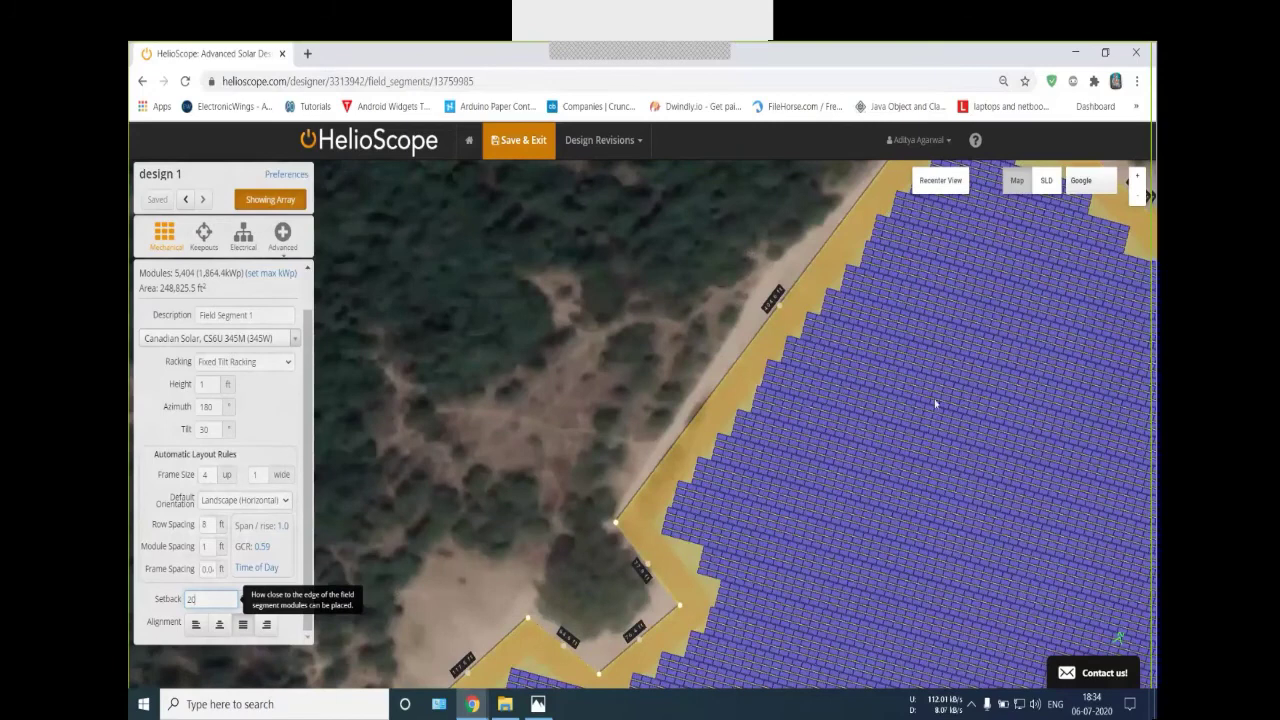
{"action": "left_click_drag", "start_coordinate": [935, 403], "coordinate": [862, 489]}
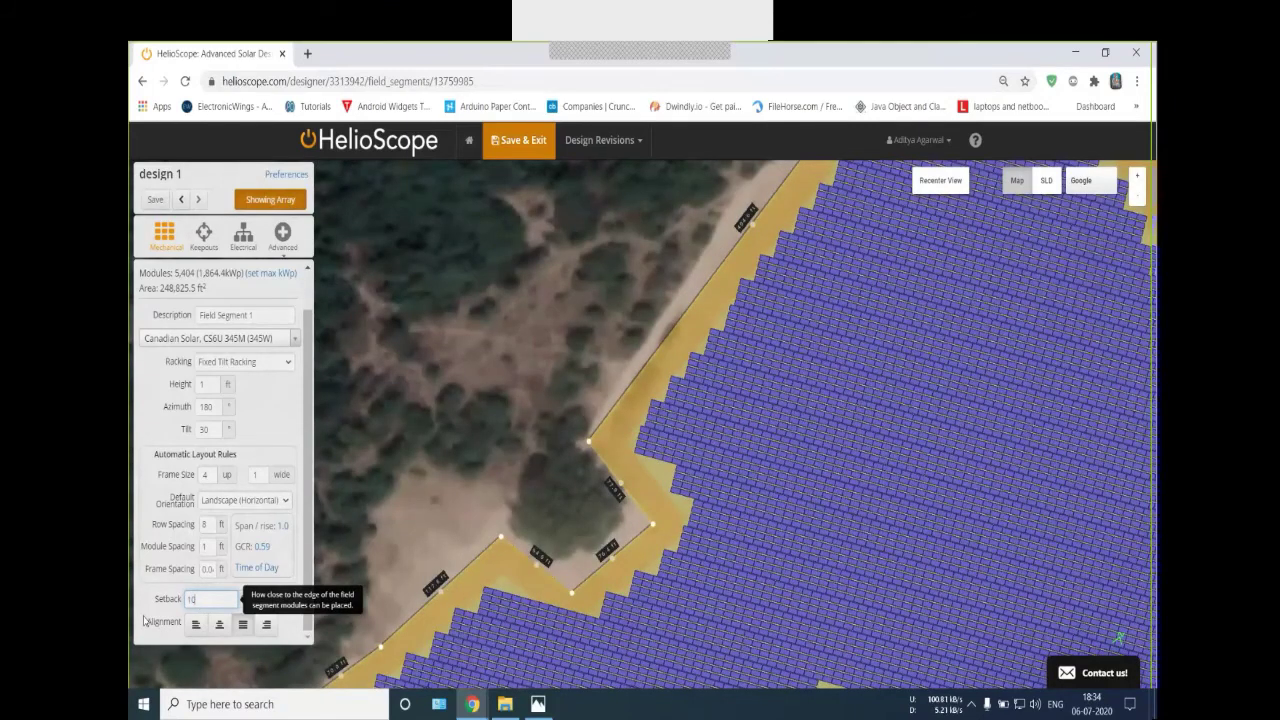
Reset the field segment's setback to 0 ft
{"action": "key", "text": "BackSpace"}
{"action": "key", "text": "BackSpace"}
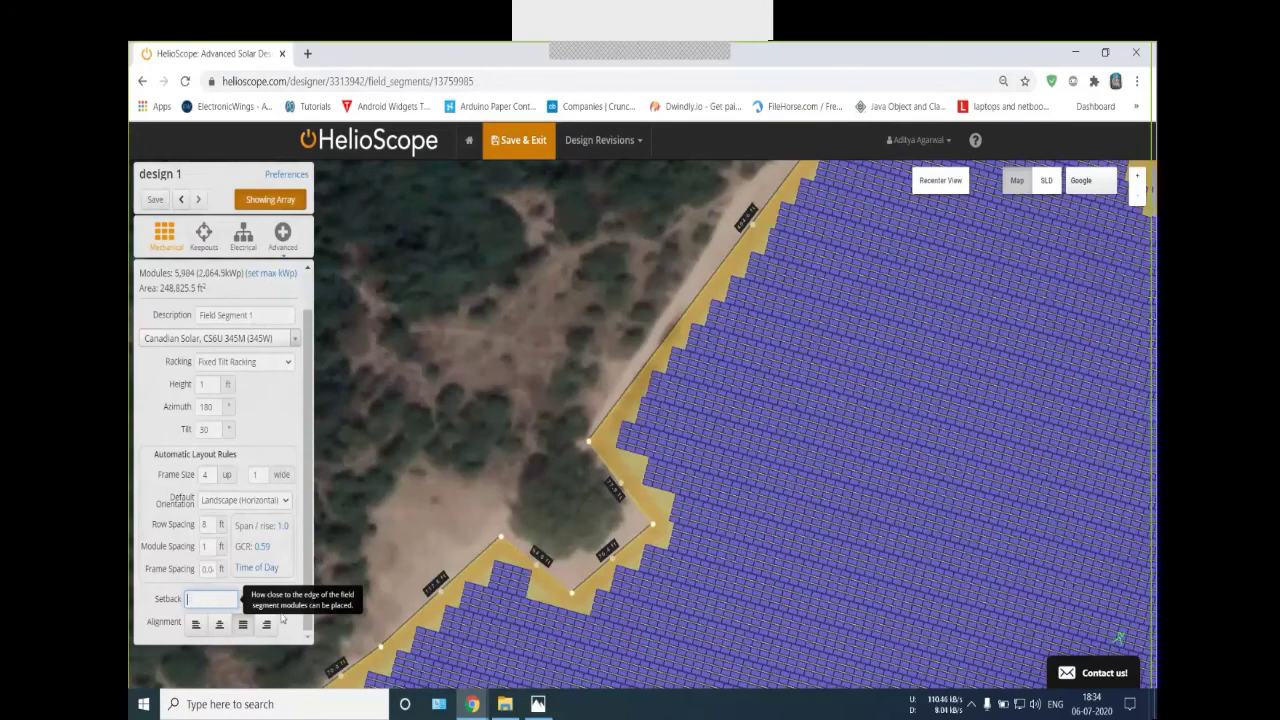
{"action": "type", "text": "0"}
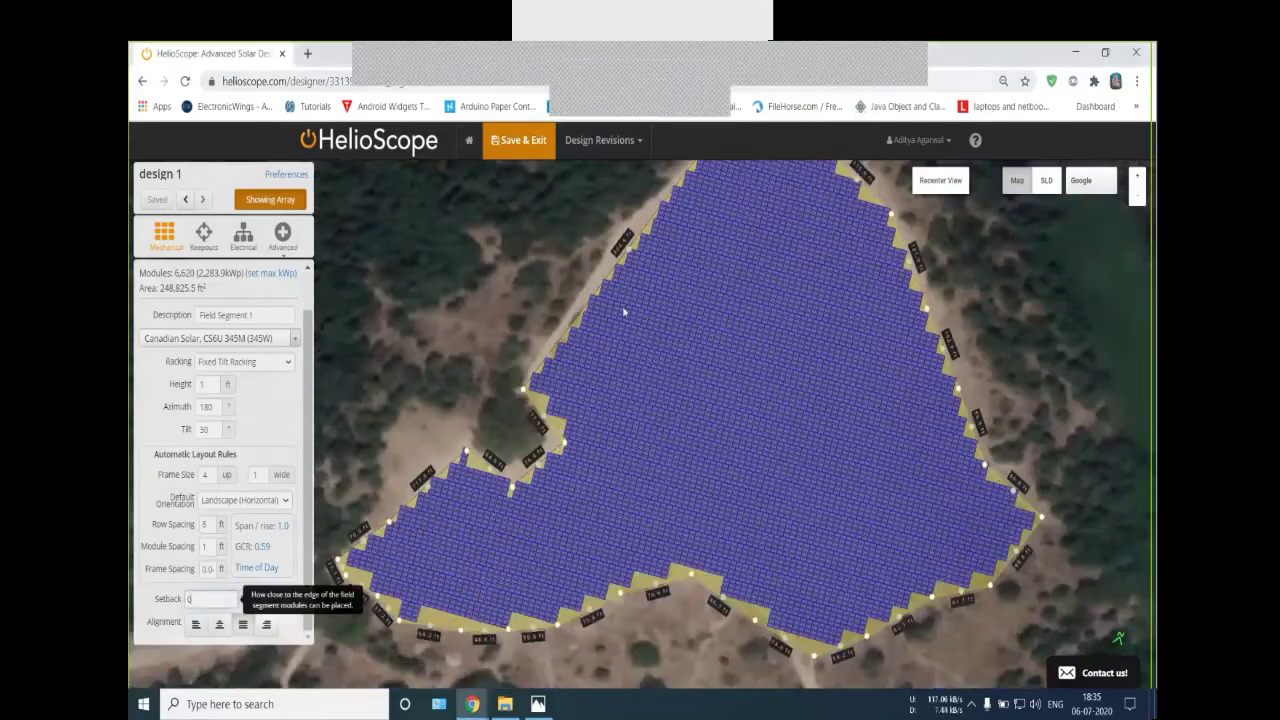
Try the centered module alignment, switch the alignment to right, and inspect the module layout
{"action": "left_click", "coordinate": [214, 630]}
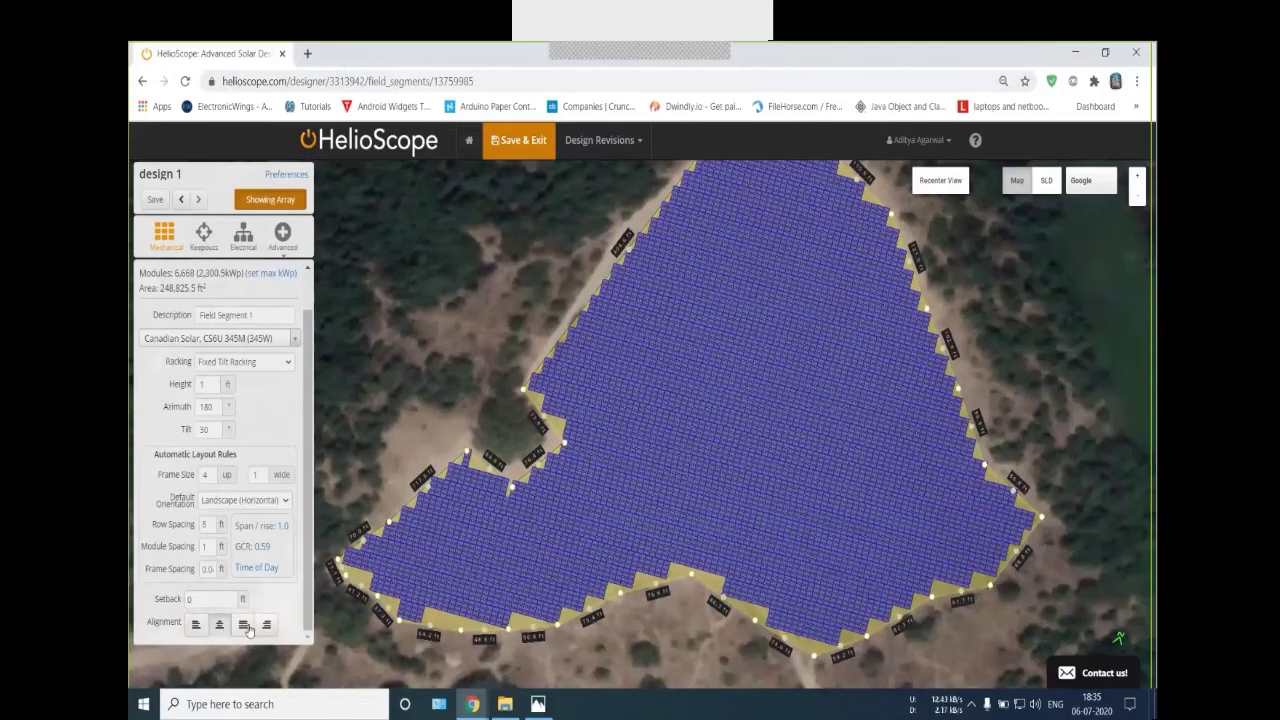
{"action": "left_click", "coordinate": [248, 627]}
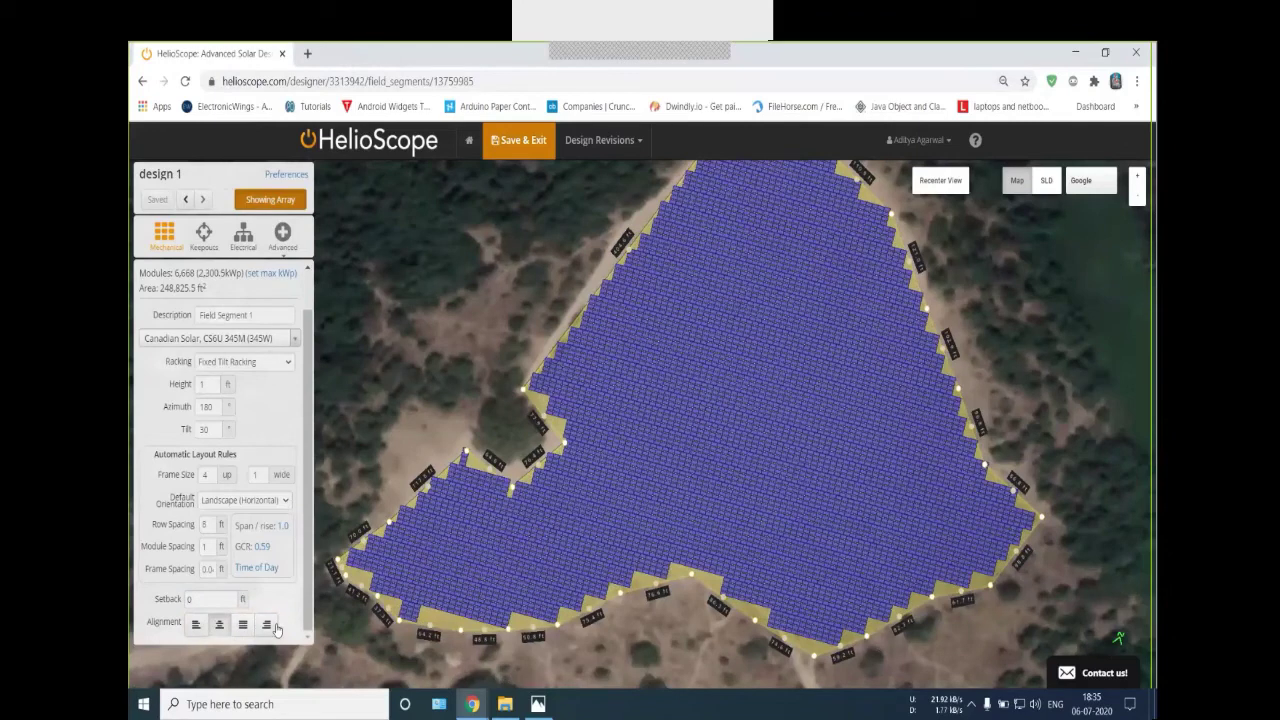
{"action": "left_click", "coordinate": [275, 626]}
{"action": "scroll", "coordinate": [761, 506], "scroll_direction": "up", "scroll_amount": 1}
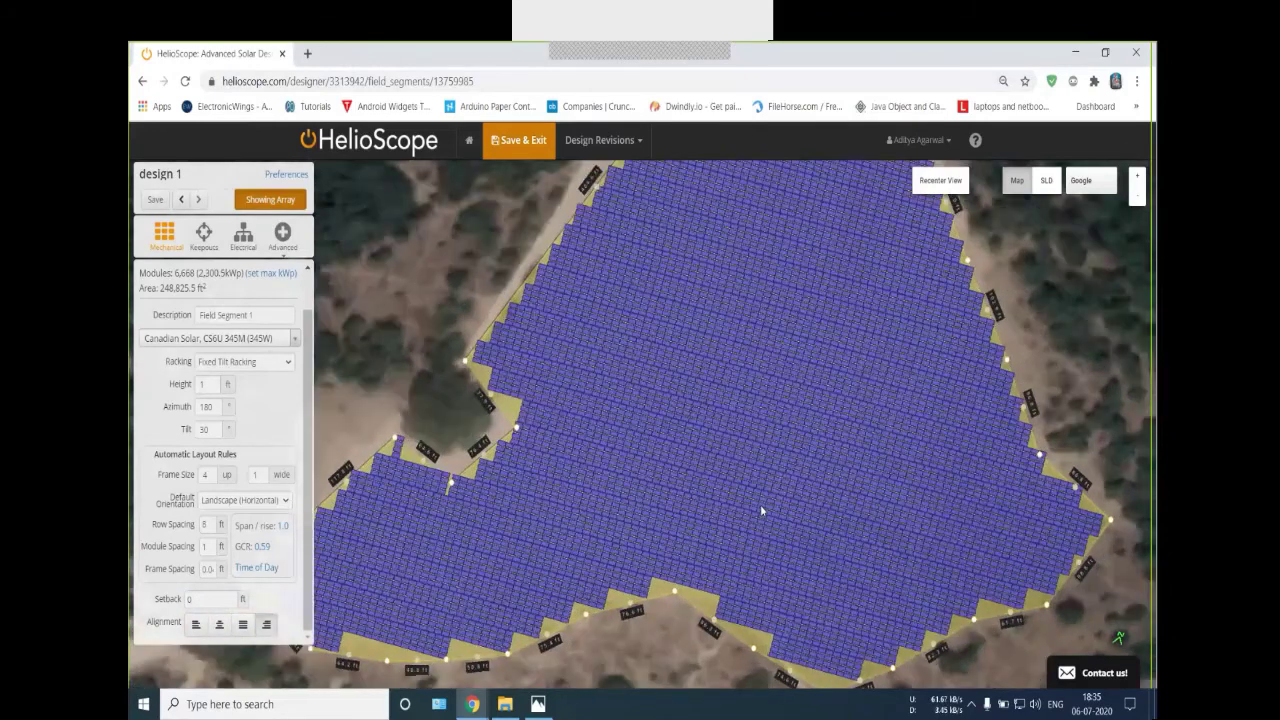
{"action": "scroll", "coordinate": [760, 508], "scroll_direction": "up", "scroll_amount": 2}
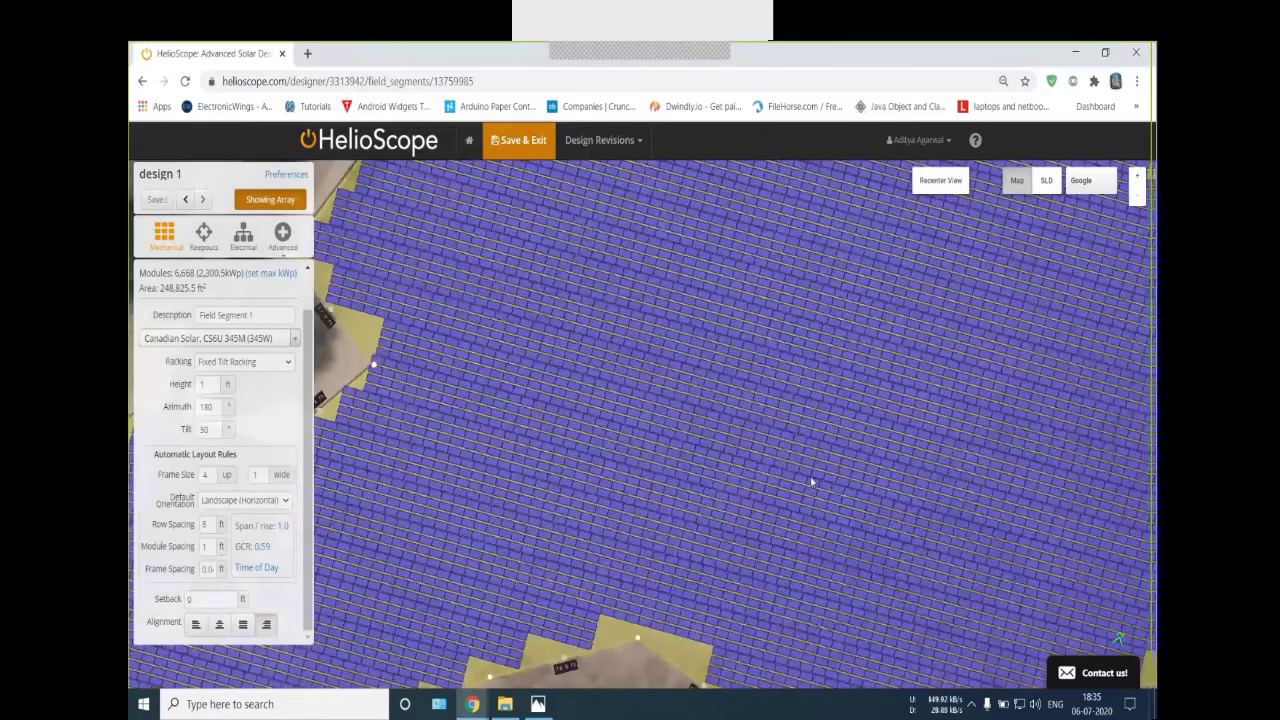
{"action": "scroll", "coordinate": [811, 482], "scroll_direction": "down", "scroll_amount": 3}
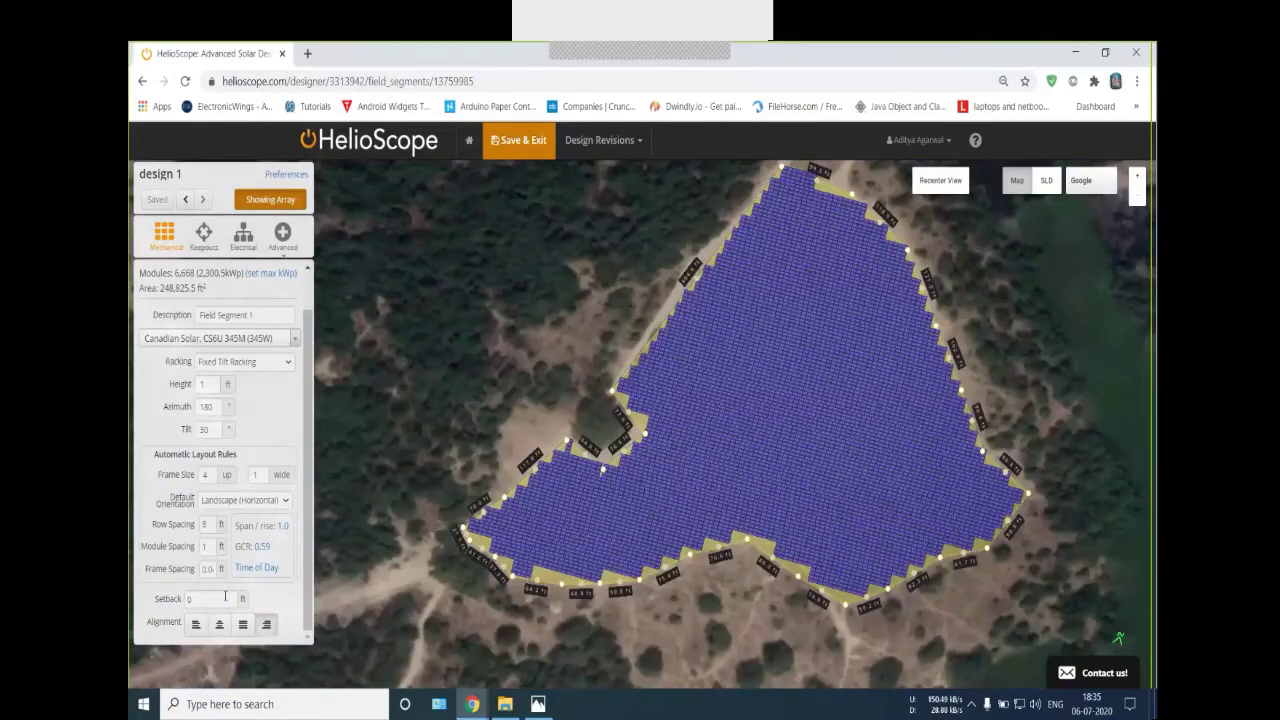
Place a spherical tree about 52 ft in radius and 113 ft high on the southern edge of the field segment
{"action": "left_click", "coordinate": [203, 238]}
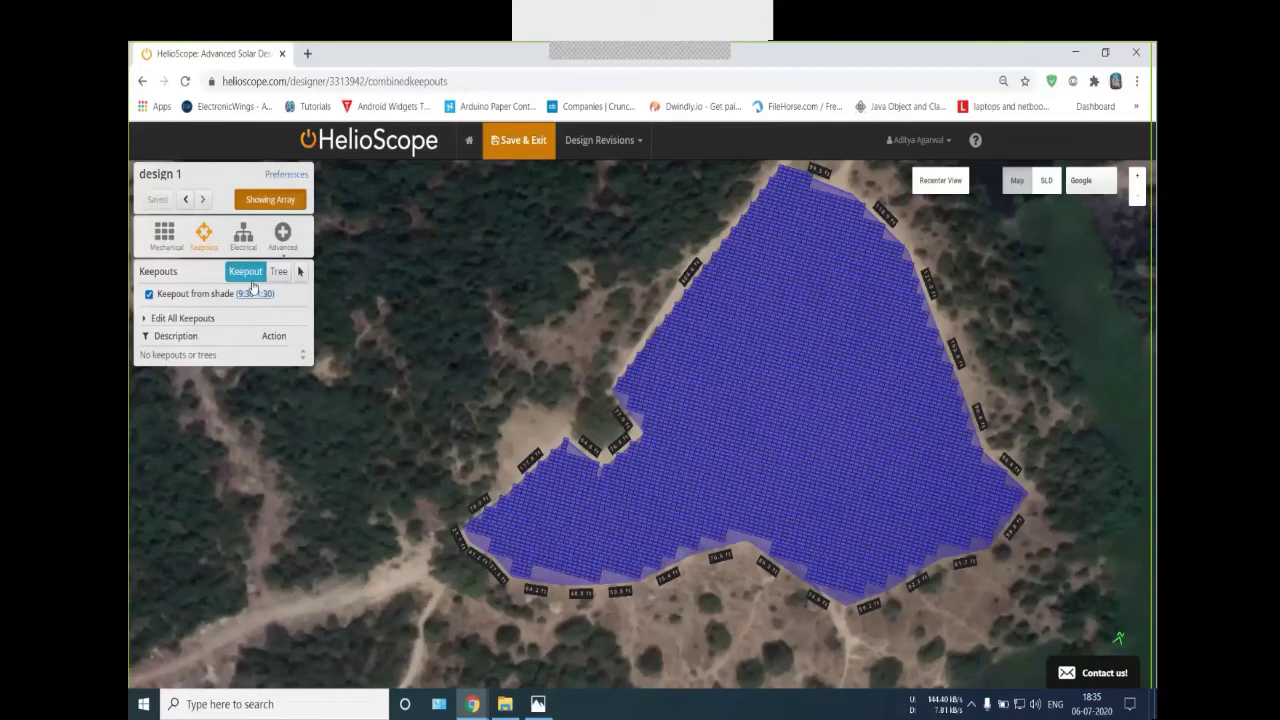
{"action": "left_click", "coordinate": [278, 272]}
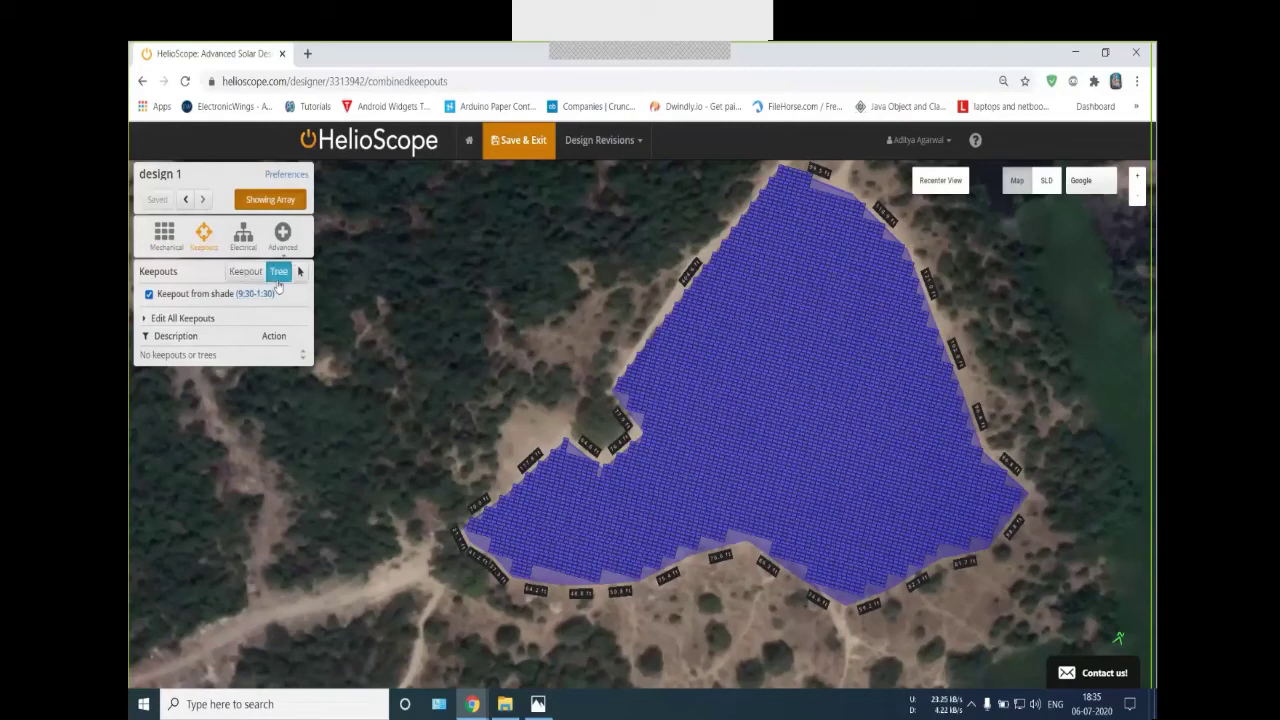
{"action": "left_click_drag", "start_coordinate": [684, 552], "coordinate": [714, 625]}
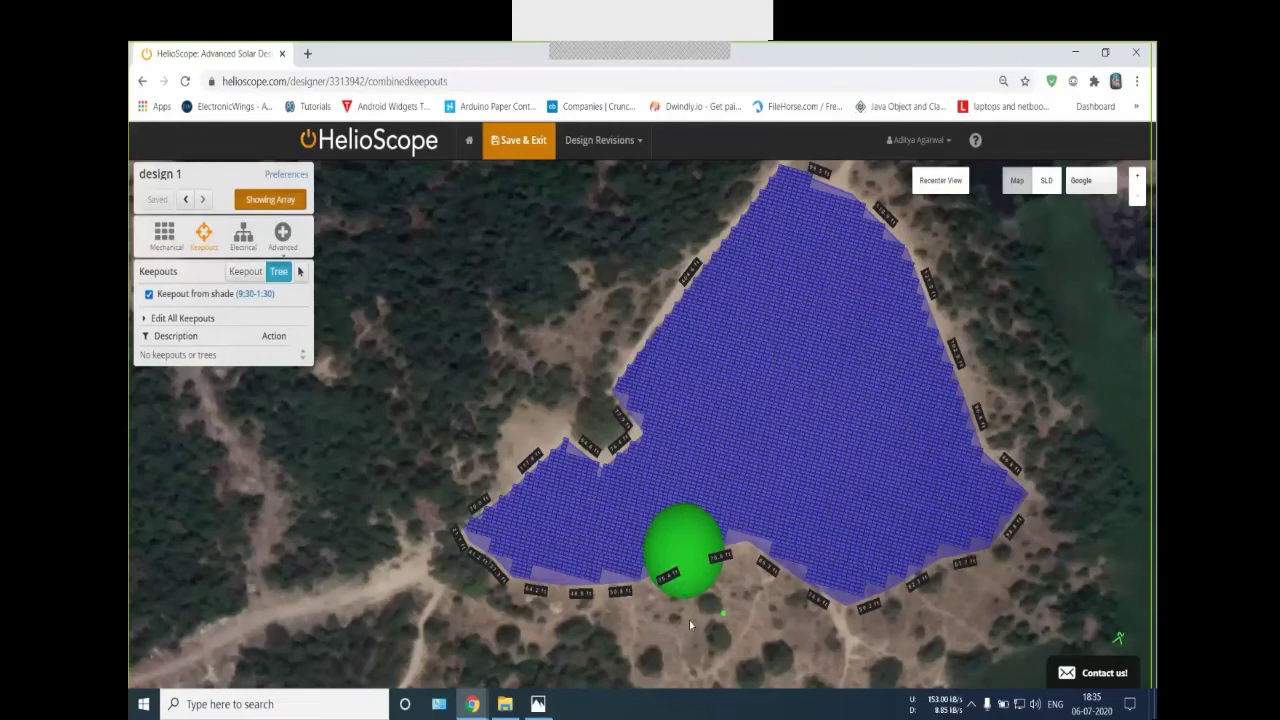
{"action": "left_click", "coordinate": [689, 620]}
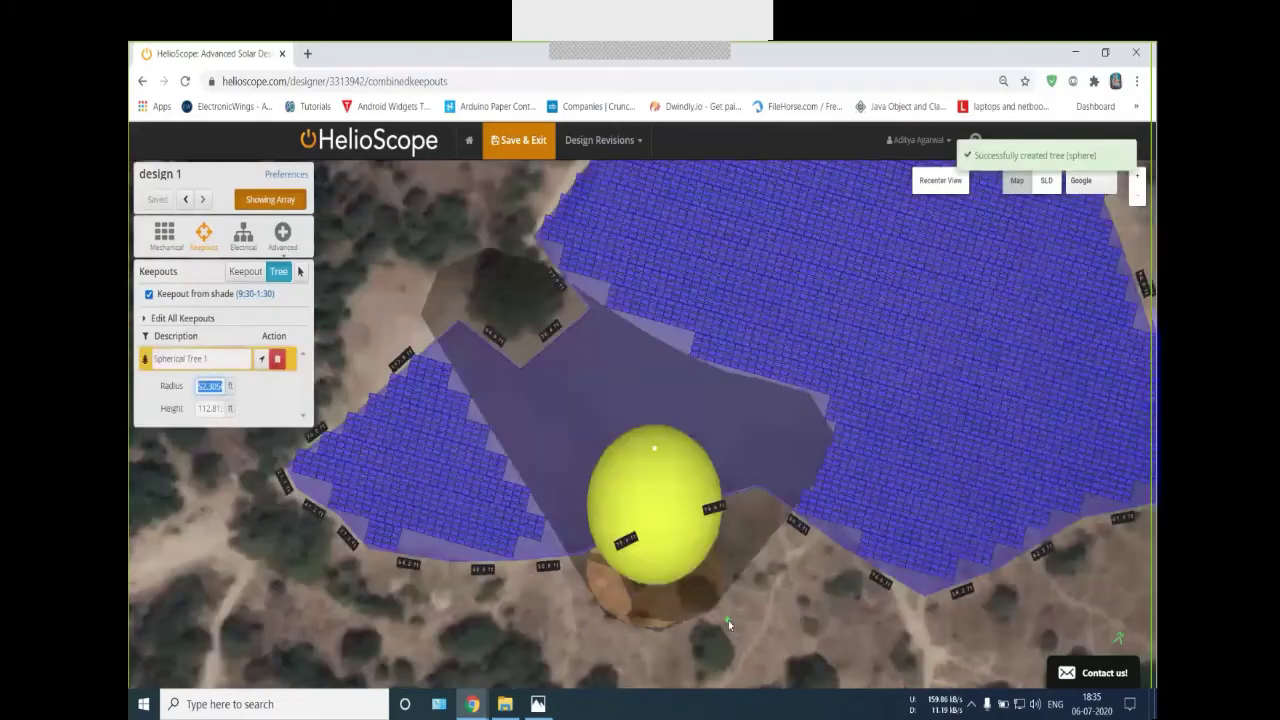
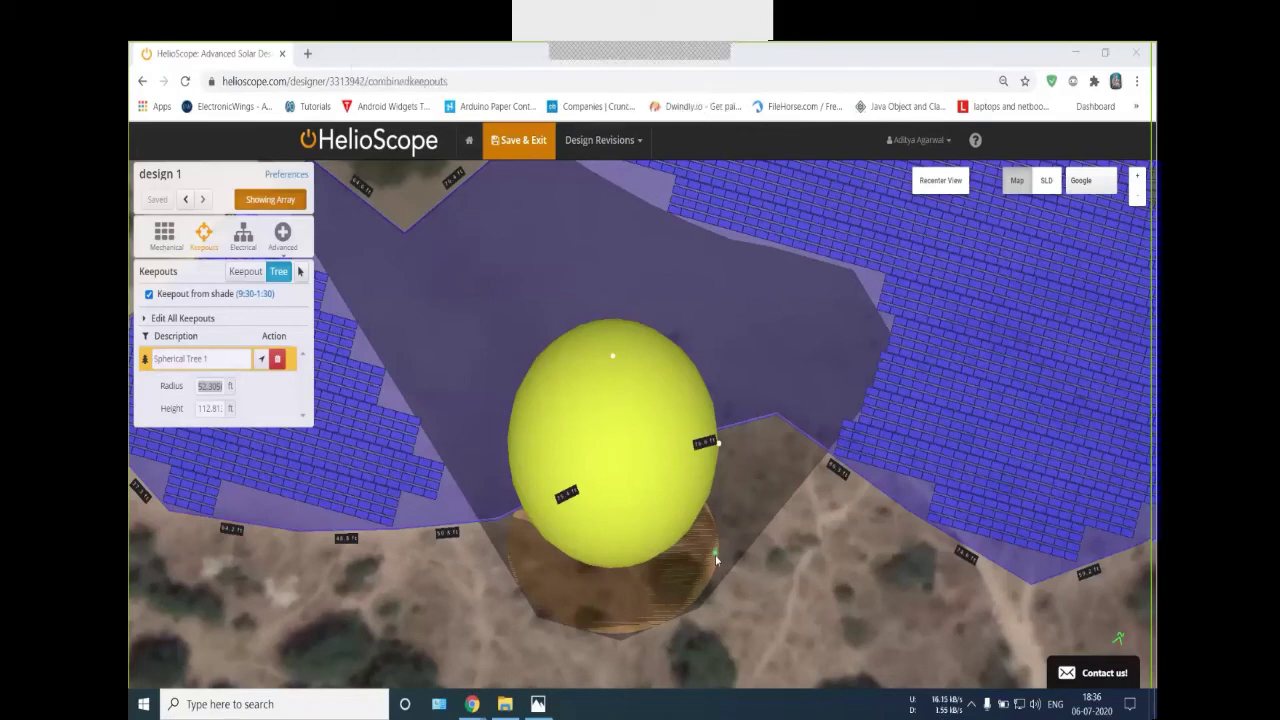
Examine the tree's dimensions, its trunk base and the shaded area it clears of modules
{"action": "left_click_drag", "start_coordinate": [715, 553], "coordinate": [760, 238]}
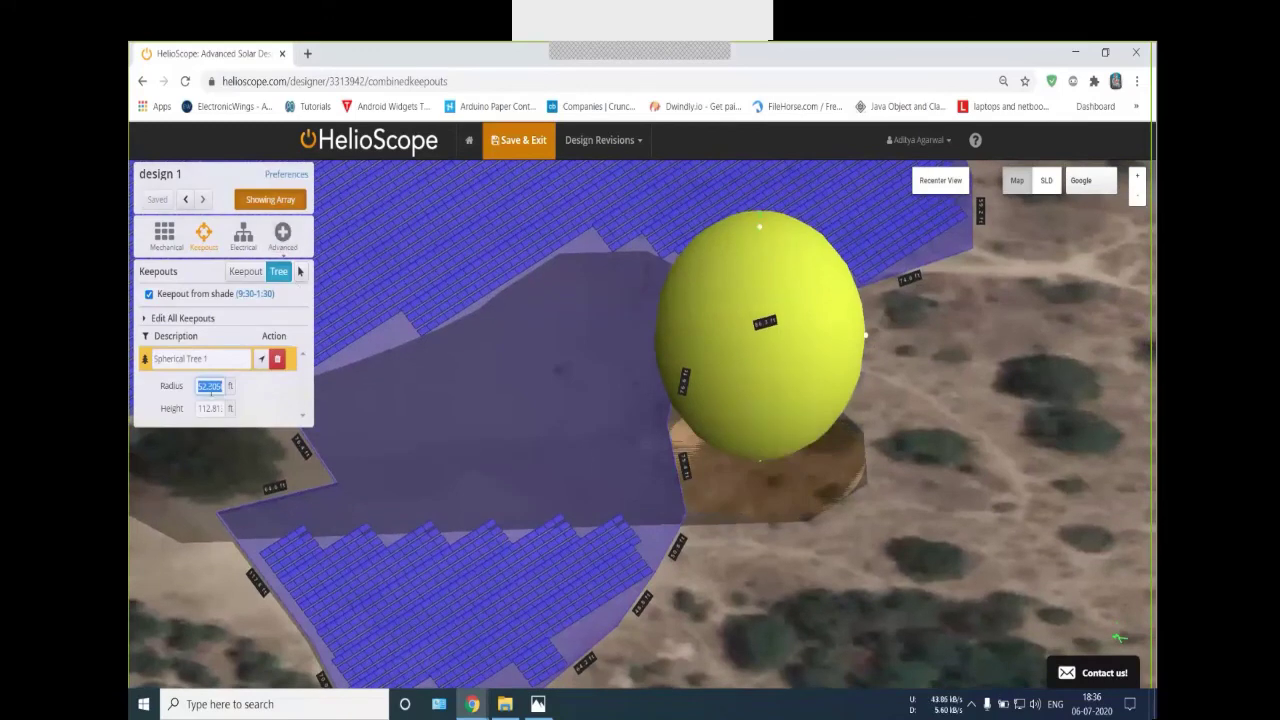
{"action": "key", "text": "Tab"}
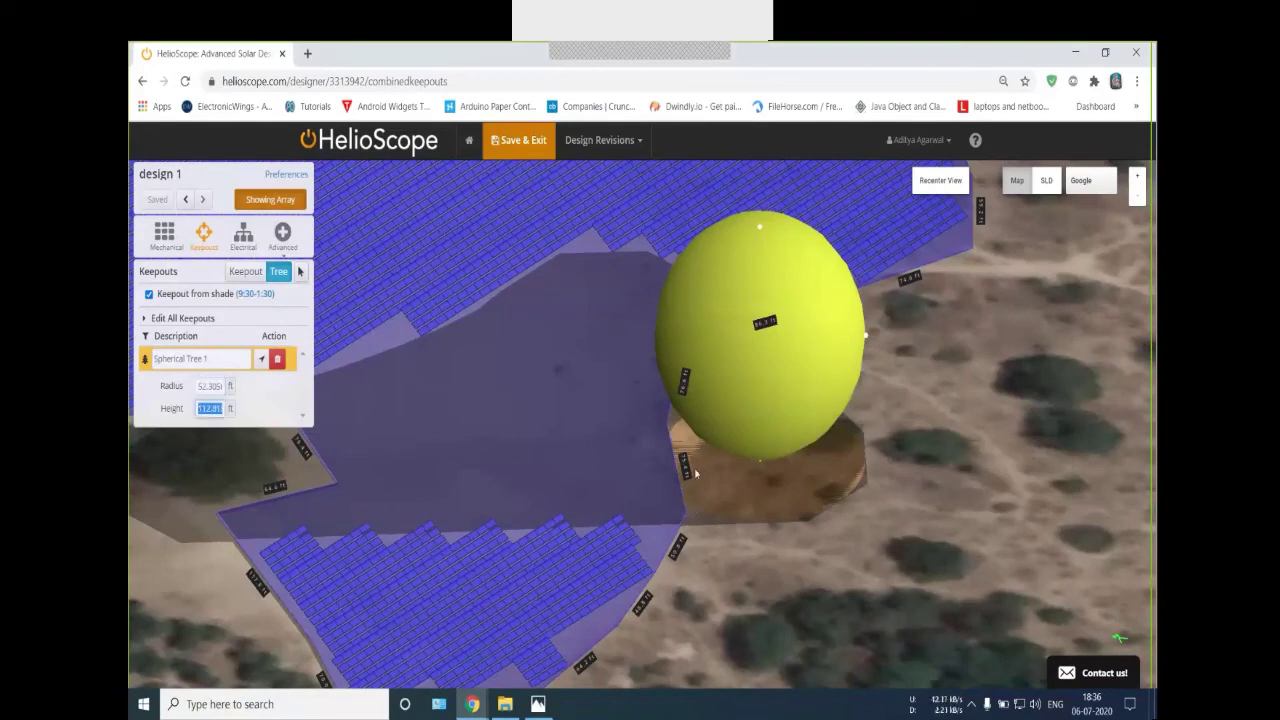
{"action": "left_click_drag", "start_coordinate": [693, 497], "coordinate": [684, 427]}
{"action": "scroll", "coordinate": [766, 432], "scroll_direction": "up", "scroll_amount": 3}
{"action": "scroll", "coordinate": [766, 432], "scroll_direction": "up", "scroll_amount": 5}
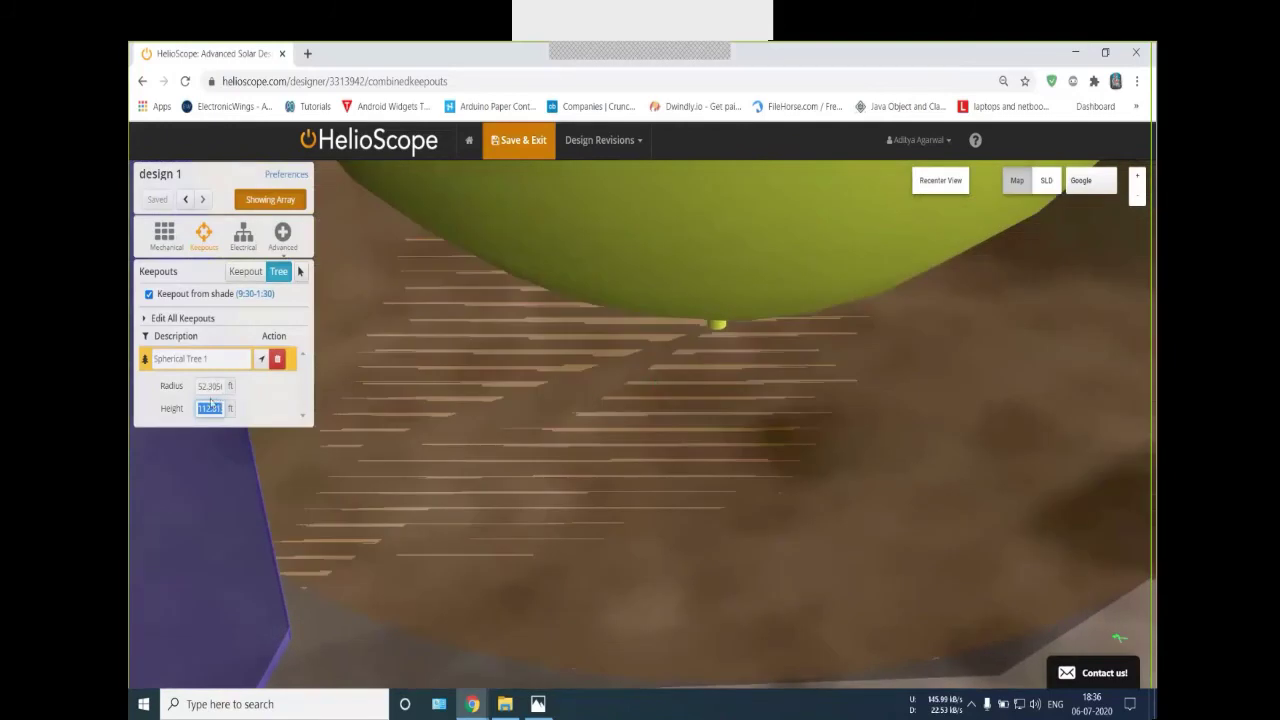
{"action": "scroll", "coordinate": [706, 381], "scroll_direction": "down", "scroll_amount": 2}
{"action": "scroll", "coordinate": [706, 381], "scroll_direction": "down", "scroll_amount": 5}
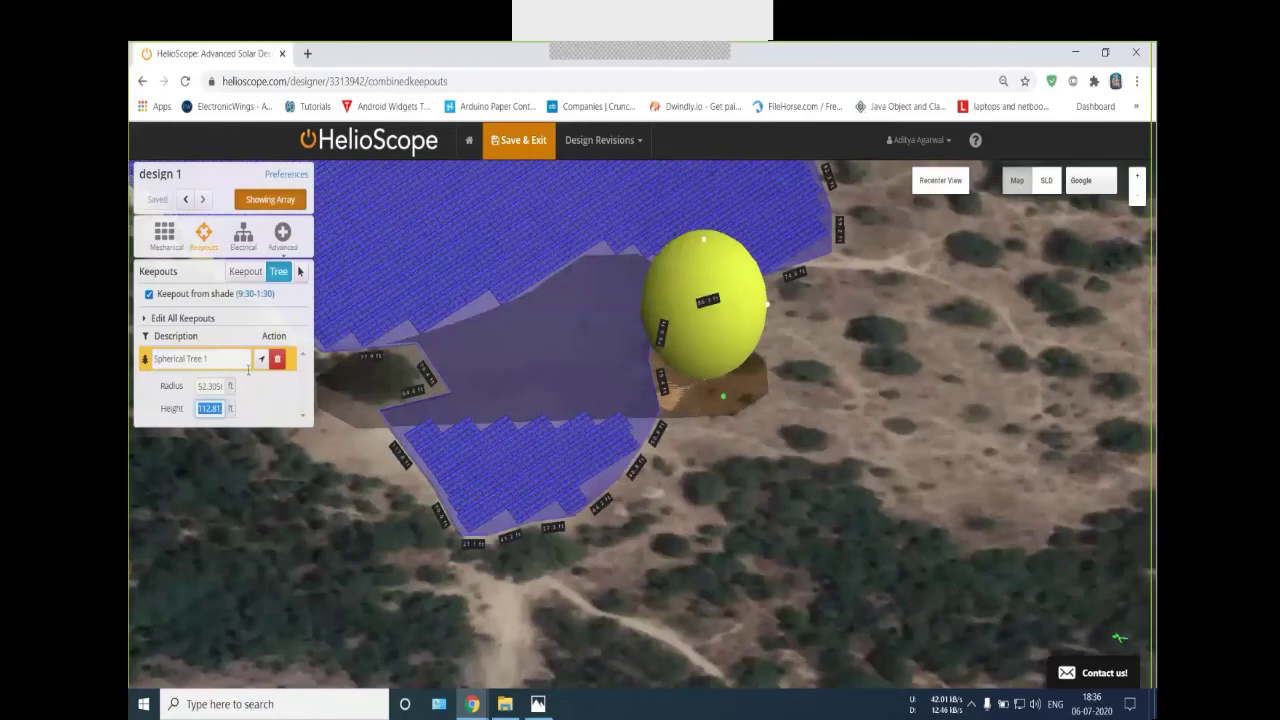
Delete the spherical tree from the keepouts list
{"action": "left_click", "coordinate": [278, 360]}
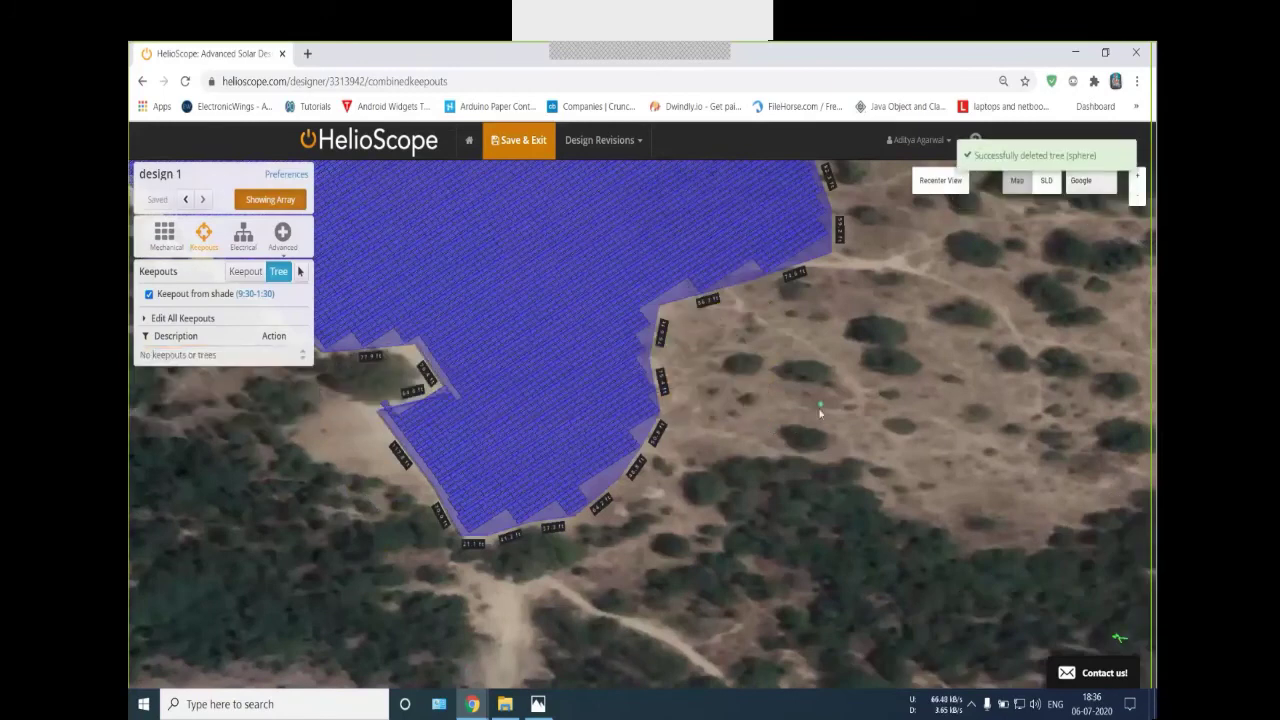
{"action": "left_click_drag", "start_coordinate": [813, 405], "coordinate": [737, 491]}
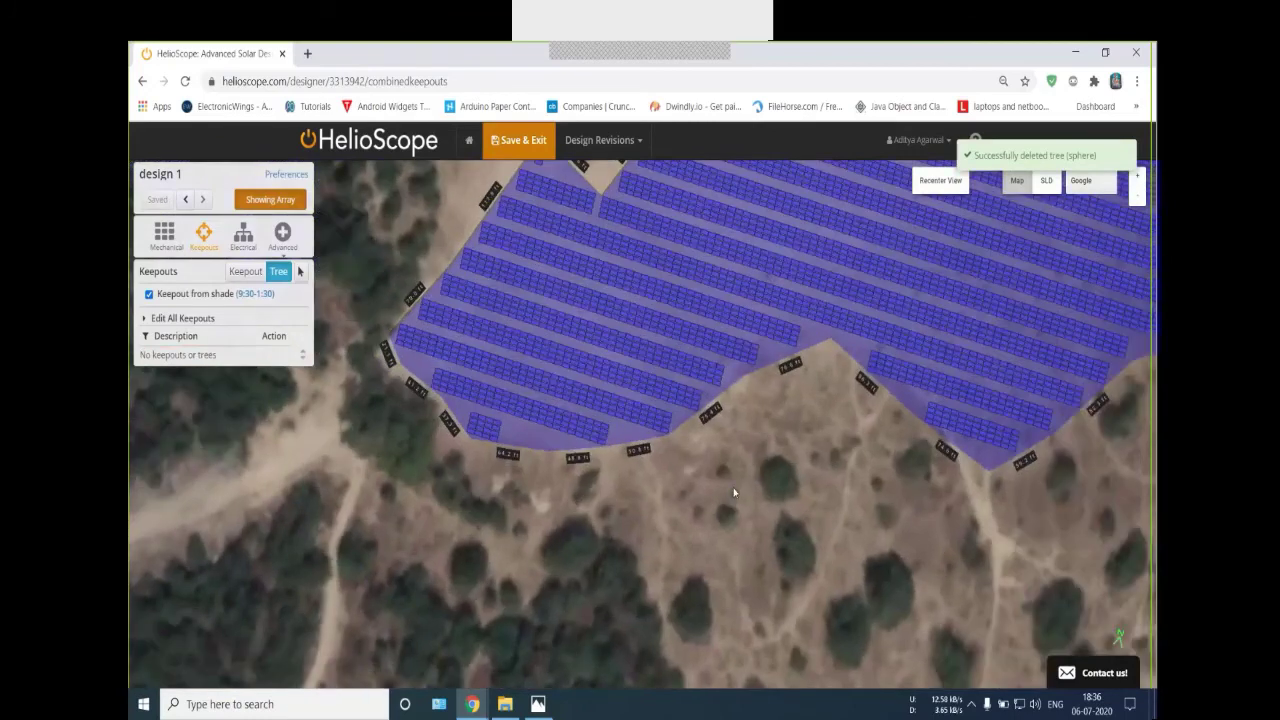
Draw a four-sided keepout about 15 by 17 ft among the module rows inside the field segment
{"action": "left_click", "coordinate": [294, 274]}
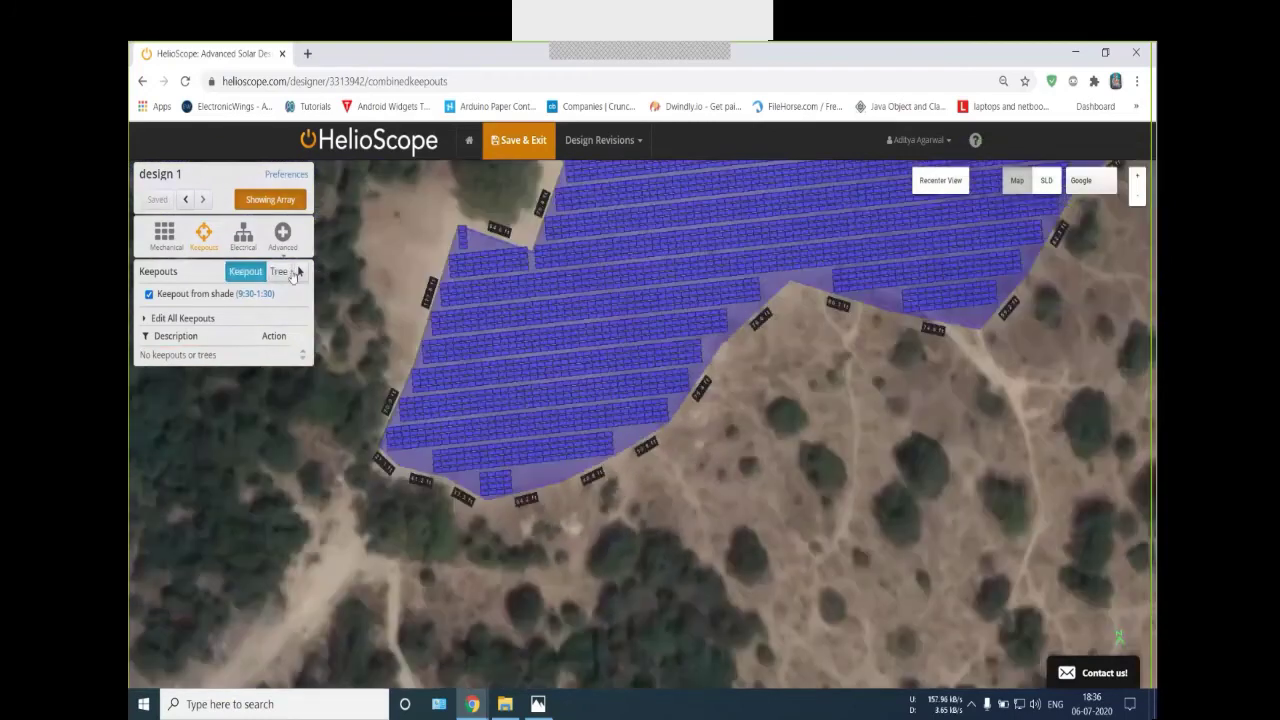
{"action": "scroll", "coordinate": [686, 400], "scroll_direction": "up", "scroll_amount": 5}
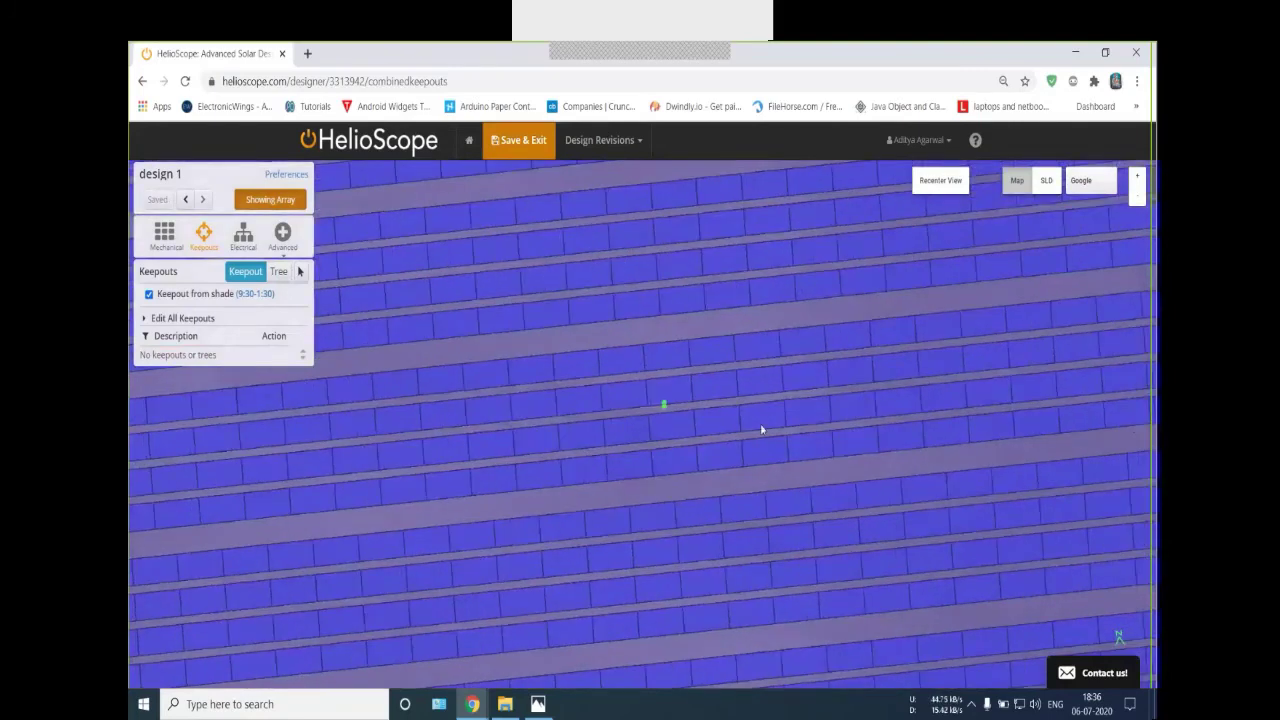
{"action": "left_click", "coordinate": [659, 317]}
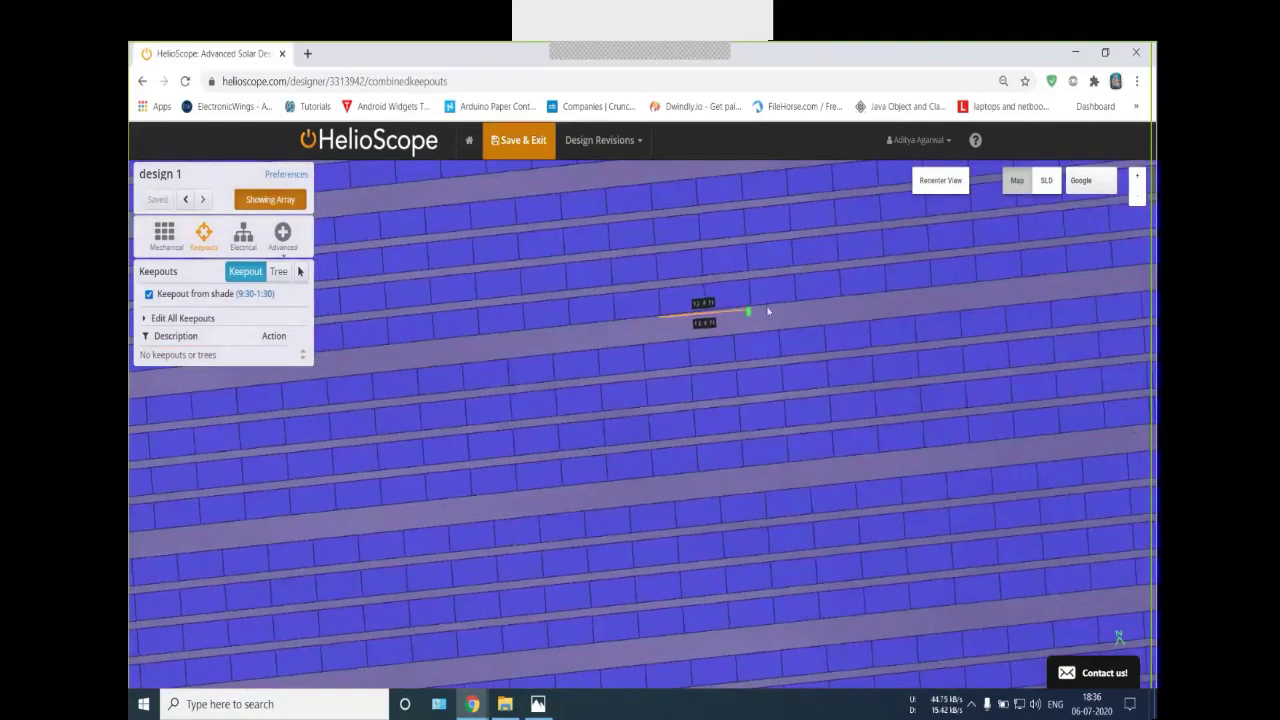
{"action": "left_click", "coordinate": [767, 310]}
{"action": "left_click", "coordinate": [767, 431]}
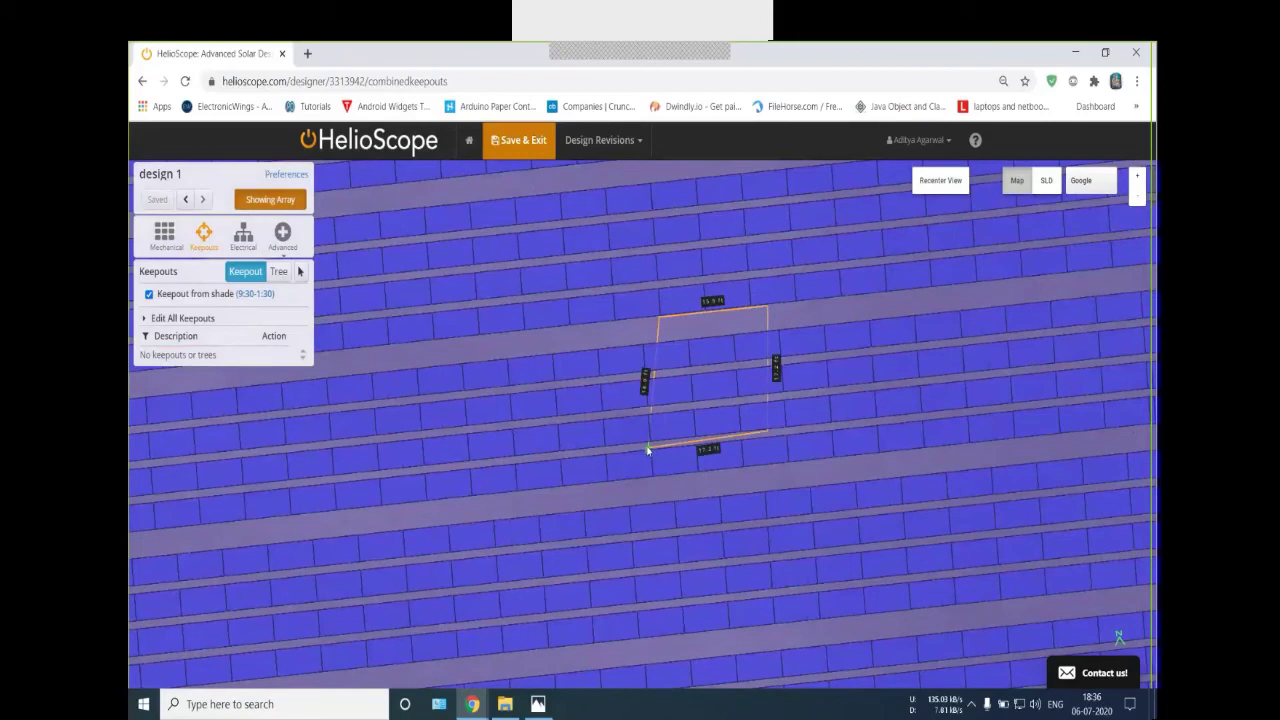
{"action": "left_click", "coordinate": [660, 437]}
{"action": "left_click", "coordinate": [660, 321]}
{"action": "scroll", "coordinate": [750, 482], "scroll_direction": "down", "scroll_amount": 2}
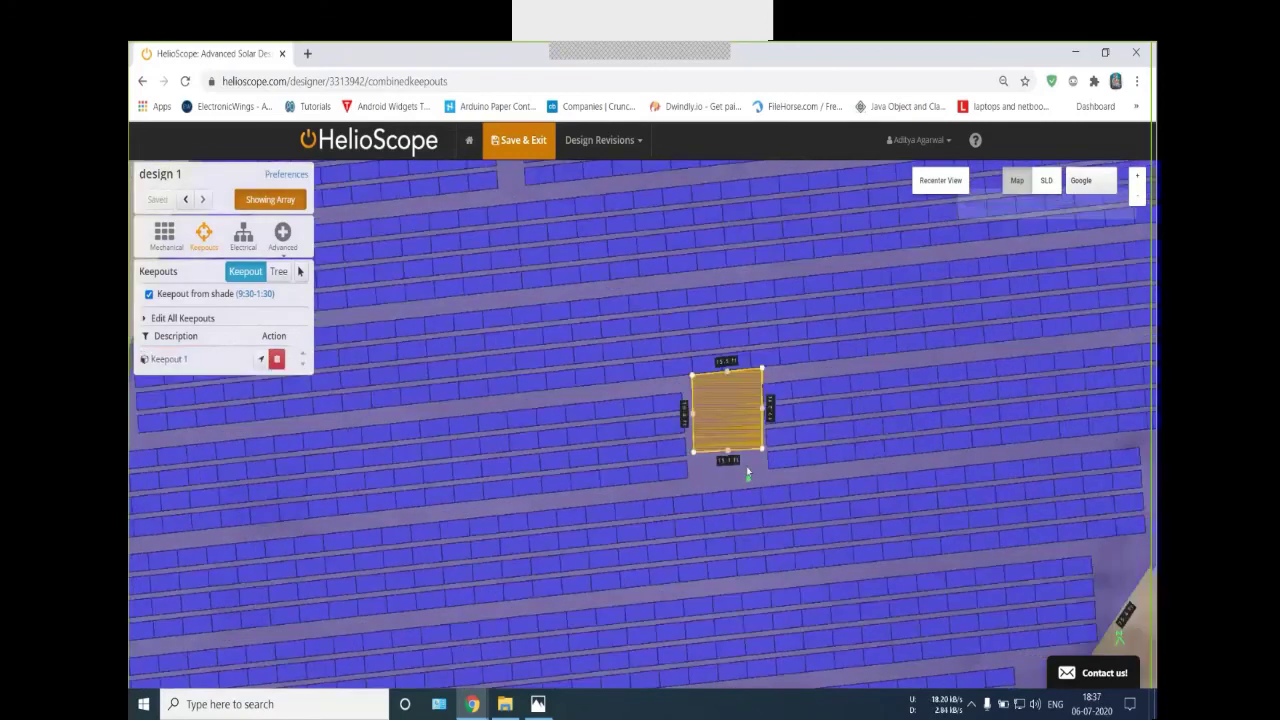
Set the keepout's setback to 2 ft
{"action": "scroll", "coordinate": [748, 440], "scroll_direction": "up", "scroll_amount": 2}
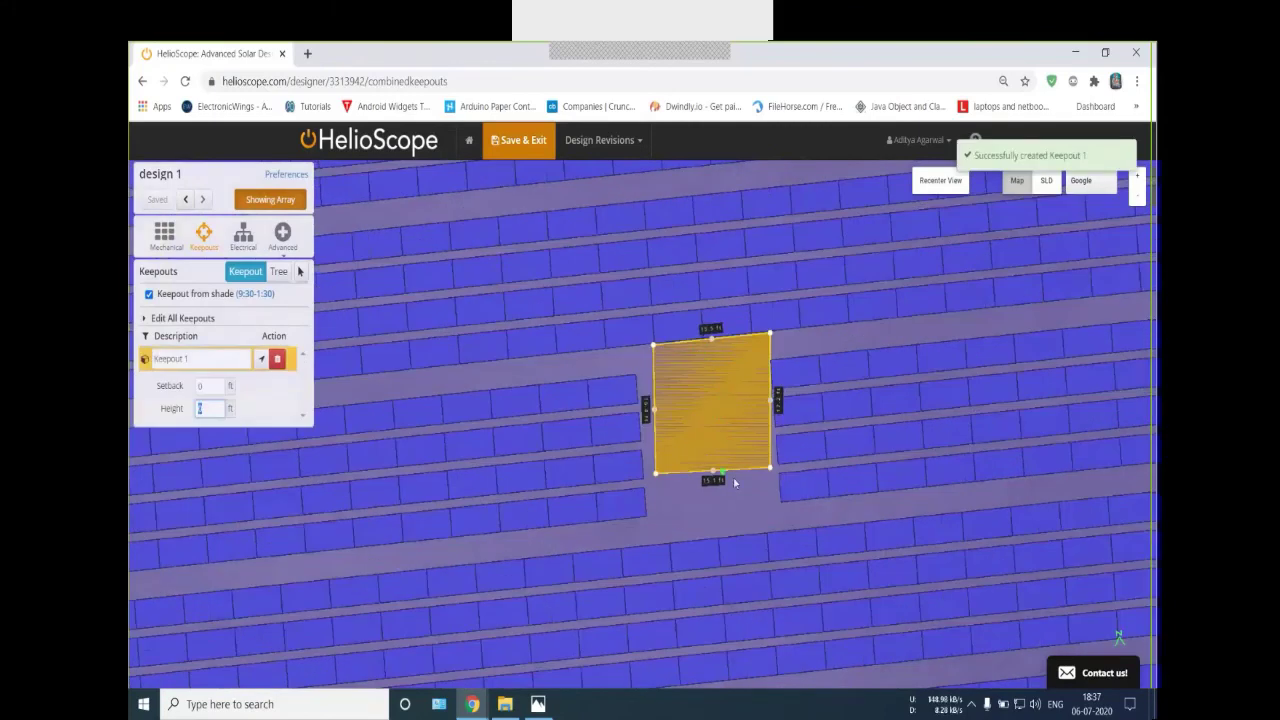
{"action": "scroll", "coordinate": [734, 483], "scroll_direction": "up", "scroll_amount": 3}
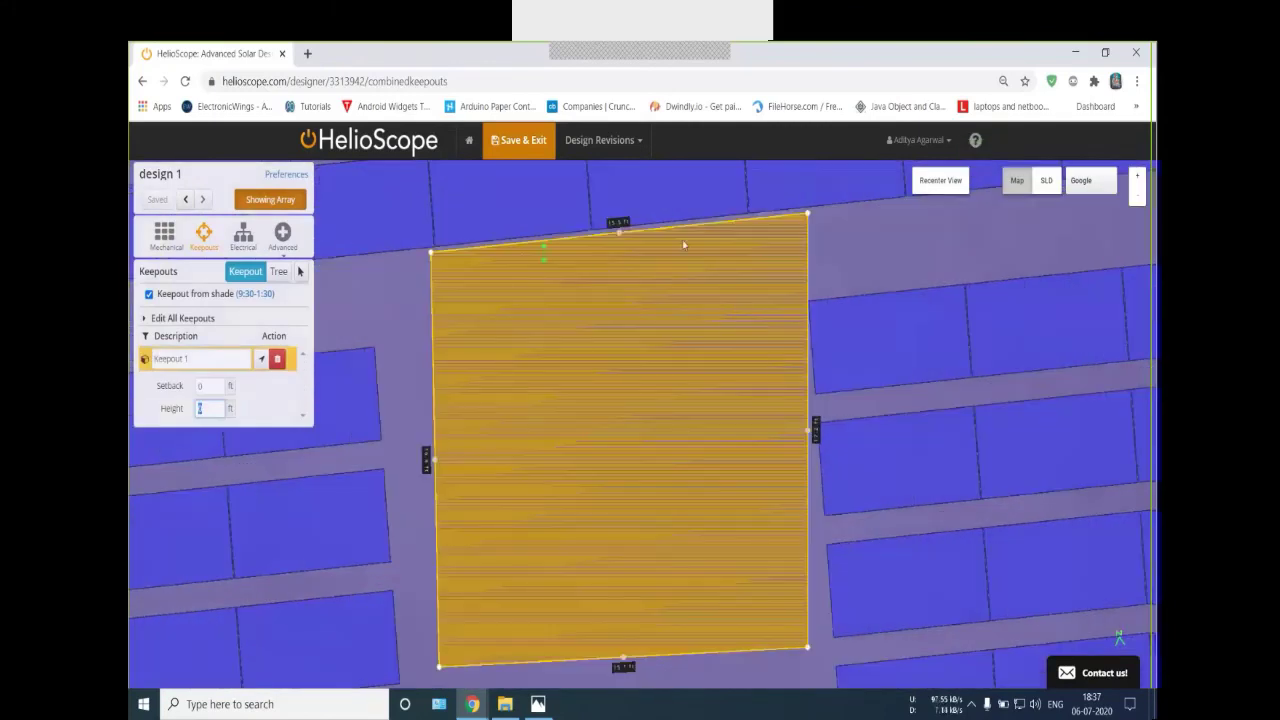
{"action": "key", "text": "shift+Tab"}
{"action": "key", "text": "BackSpace"}
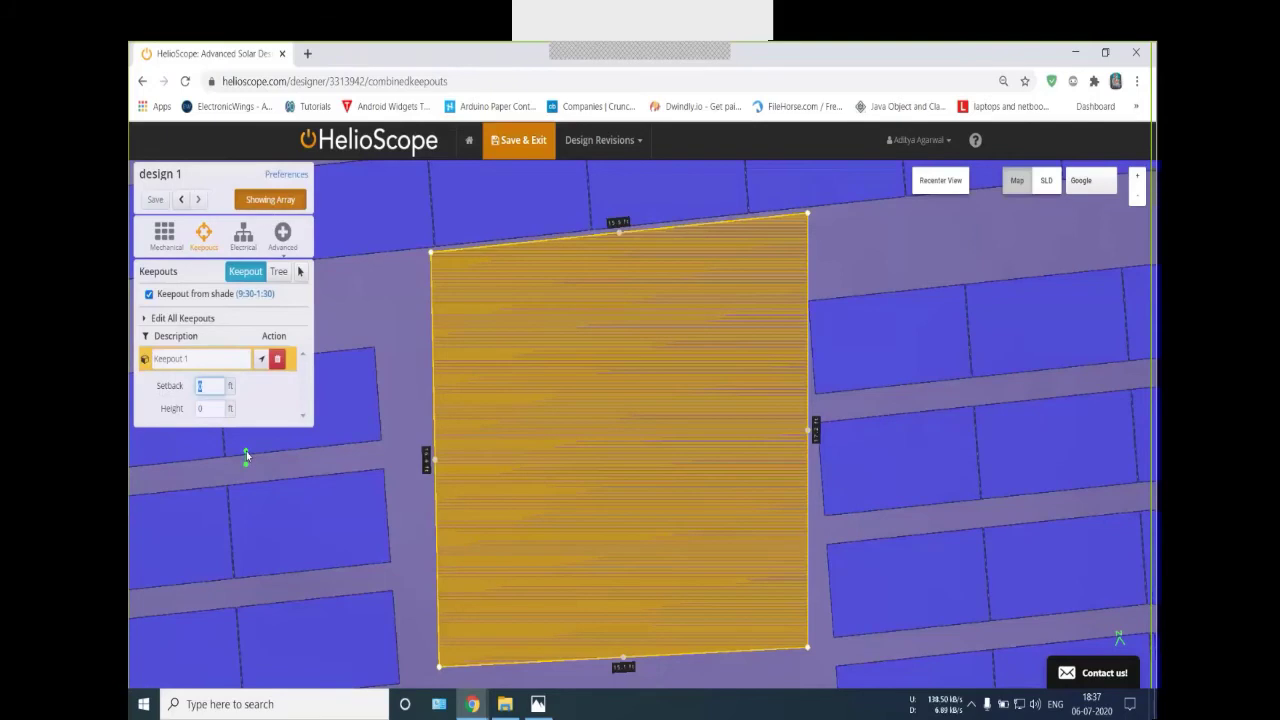
{"action": "type", "text": "2"}
{"action": "scroll", "coordinate": [312, 481], "scroll_direction": "down", "scroll_amount": 3}
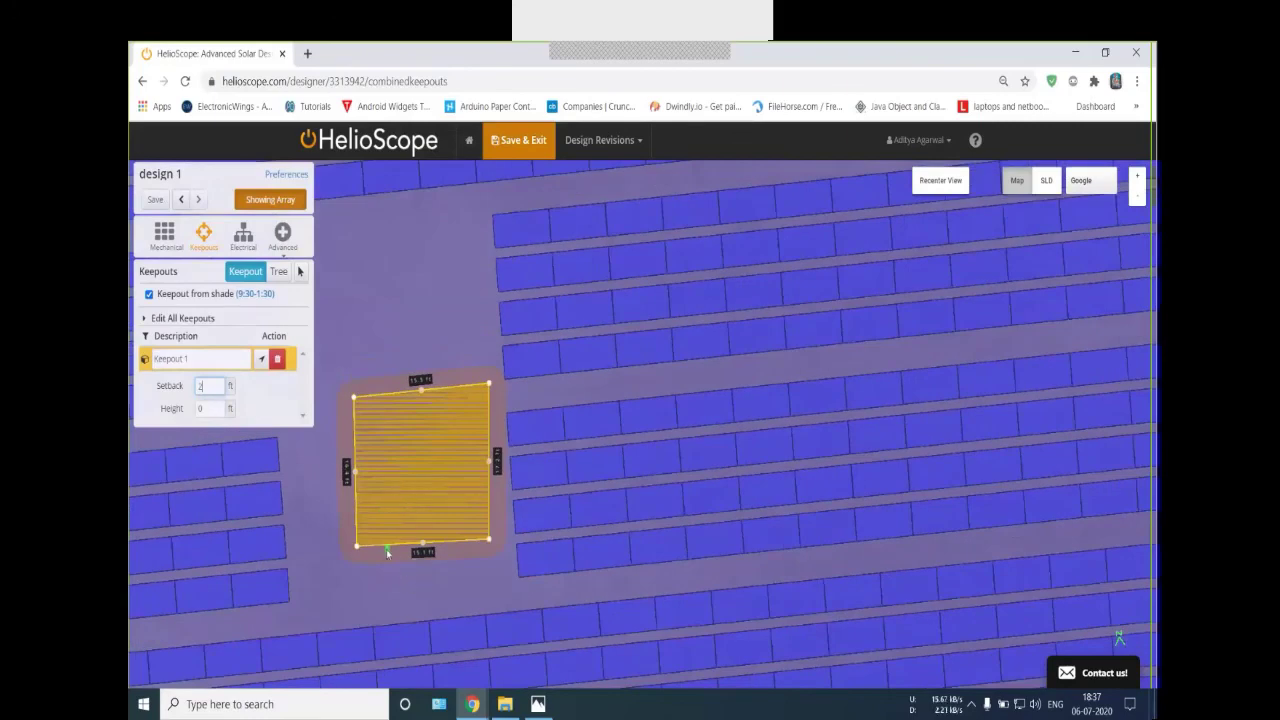
Set the keepout's height to 20 ft
{"action": "left_click_drag", "start_coordinate": [400, 560], "coordinate": [410, 501]}
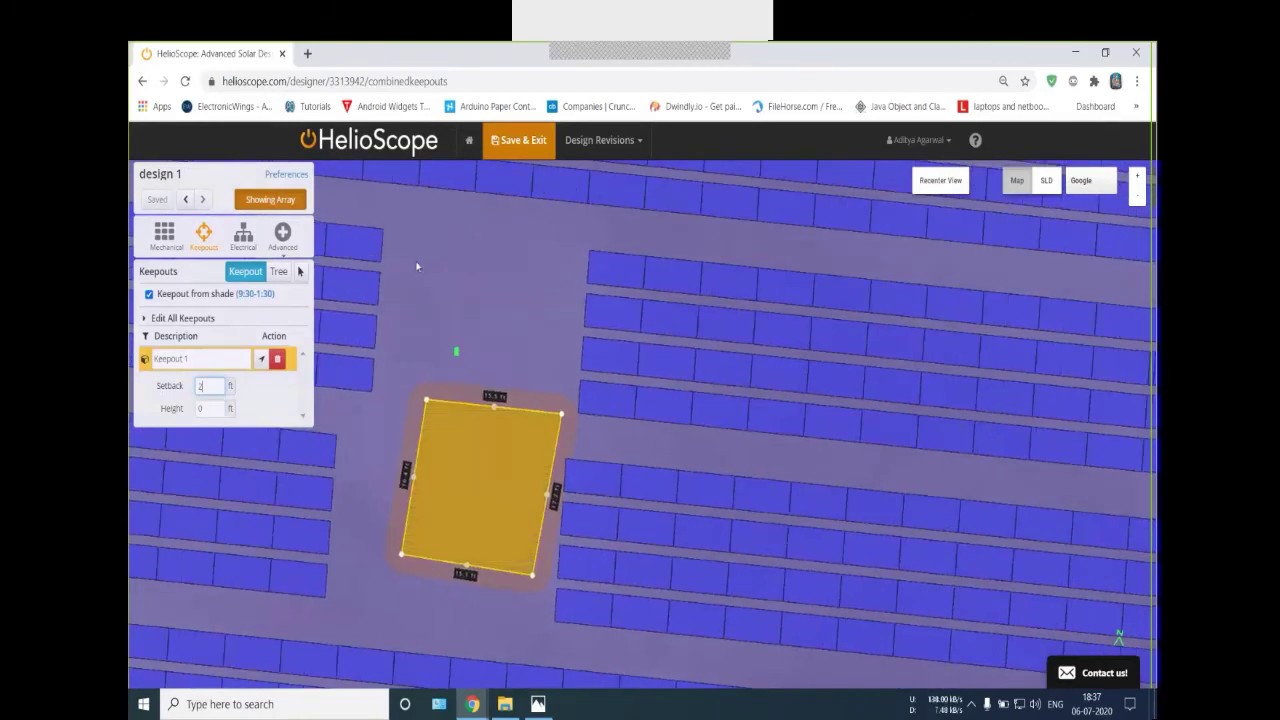
{"action": "left_click", "coordinate": [211, 409]}
{"action": "type", "text": "2"}
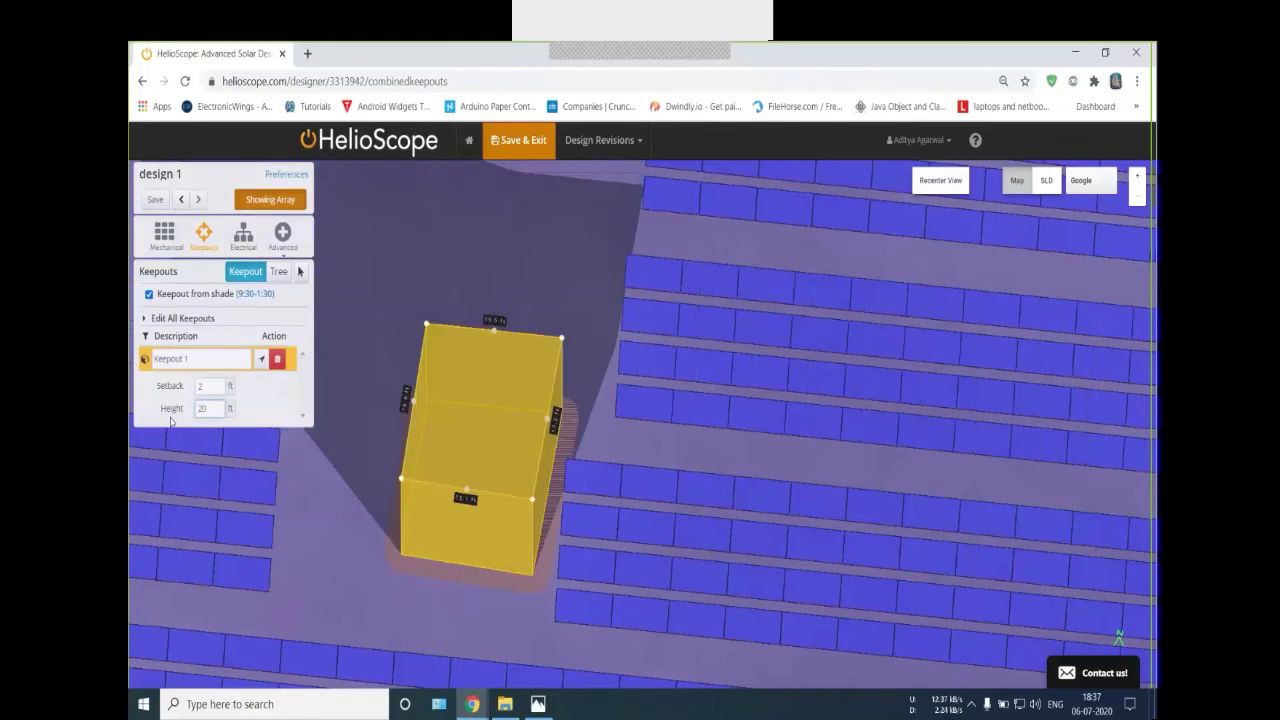
Inspect the raised keepout from several sides, including its shade area and the modules around it
{"action": "left_click_drag", "start_coordinate": [289, 429], "coordinate": [637, 293]}
{"action": "left_click_drag", "start_coordinate": [496, 336], "coordinate": [532, 291]}
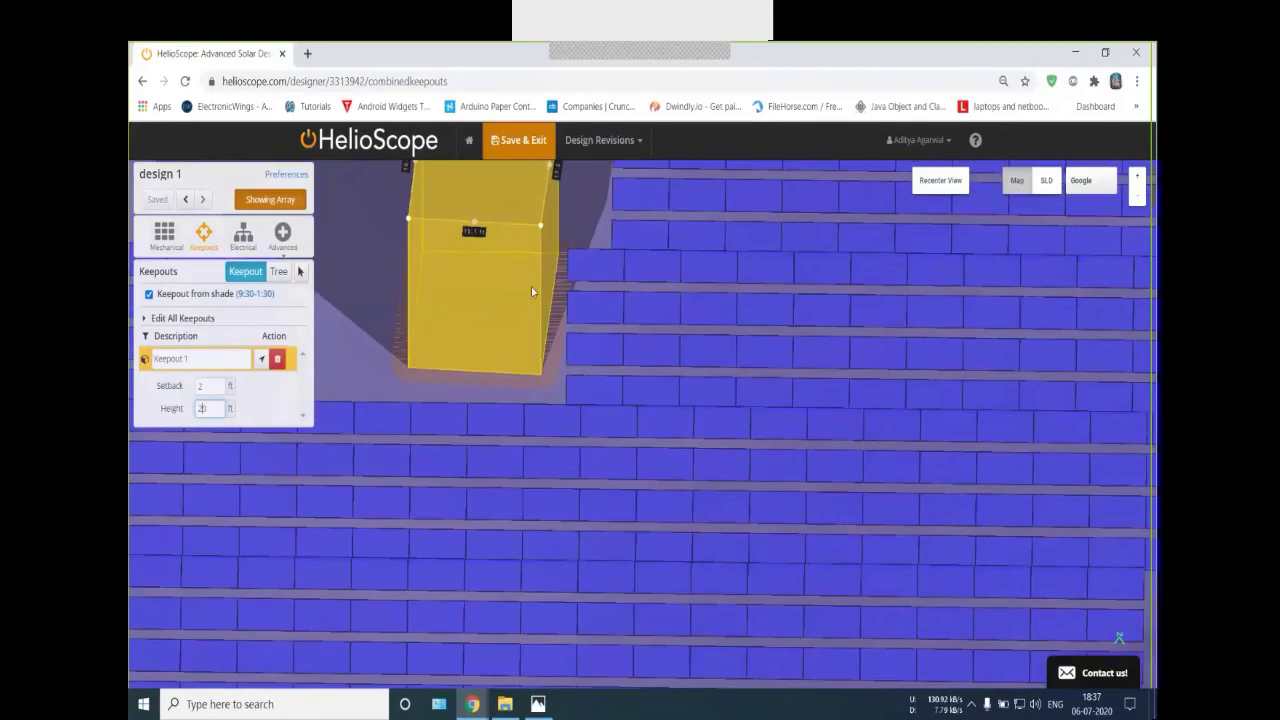
{"action": "scroll", "coordinate": [533, 343], "scroll_direction": "down", "scroll_amount": 3}
{"action": "left_click_drag", "start_coordinate": [533, 218], "coordinate": [629, 203]}
{"action": "scroll", "coordinate": [551, 238], "scroll_direction": "up", "scroll_amount": 2}
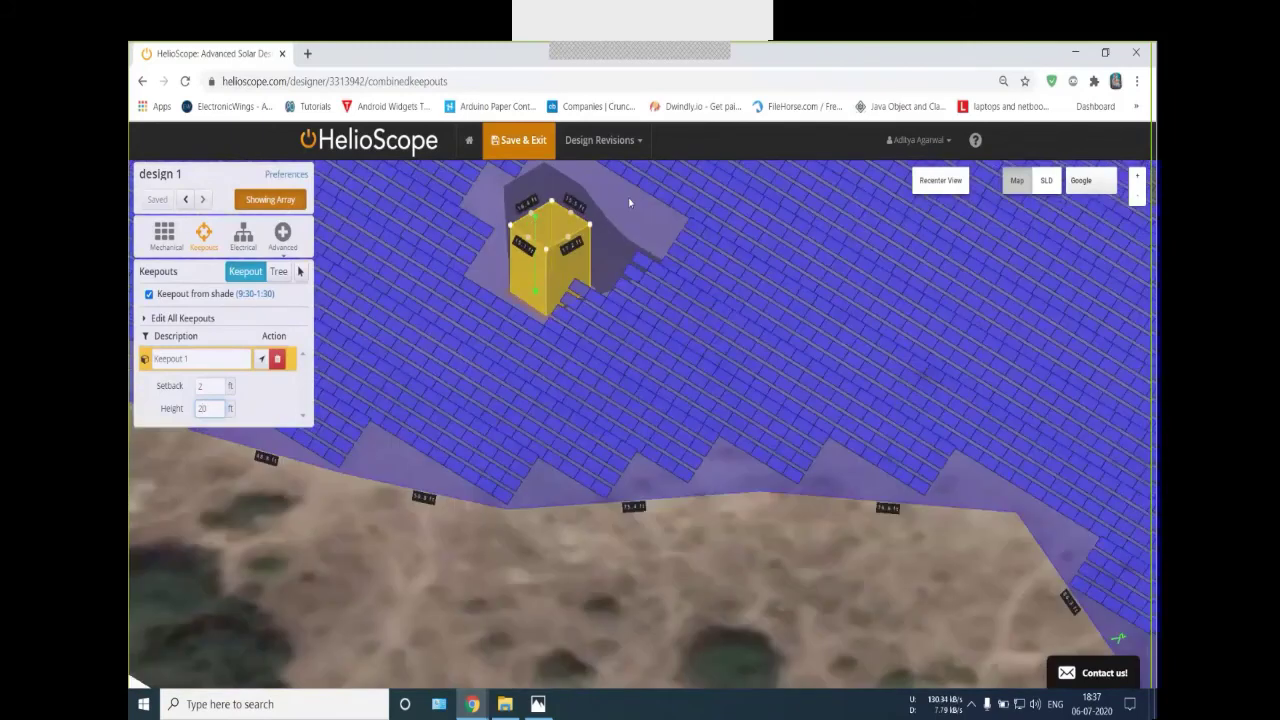
{"action": "scroll", "coordinate": [568, 196], "scroll_direction": "up", "scroll_amount": 3}
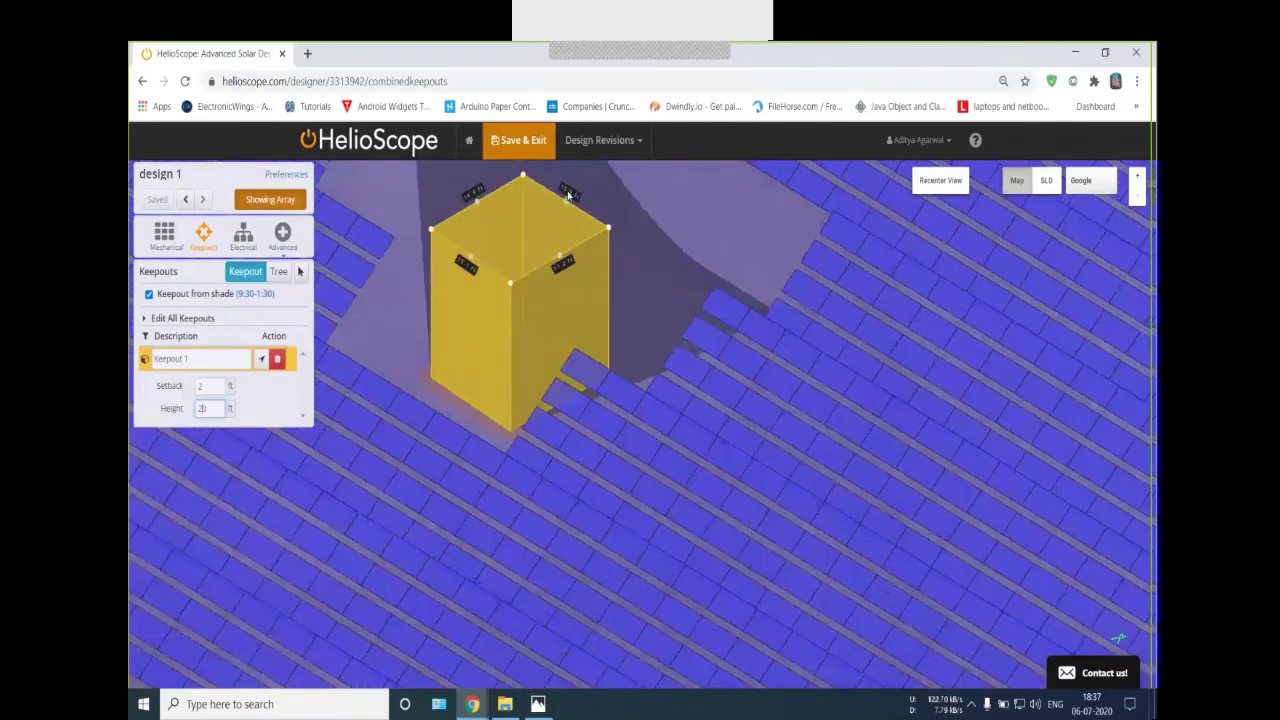
{"action": "left_click_drag", "start_coordinate": [571, 206], "coordinate": [567, 325]}
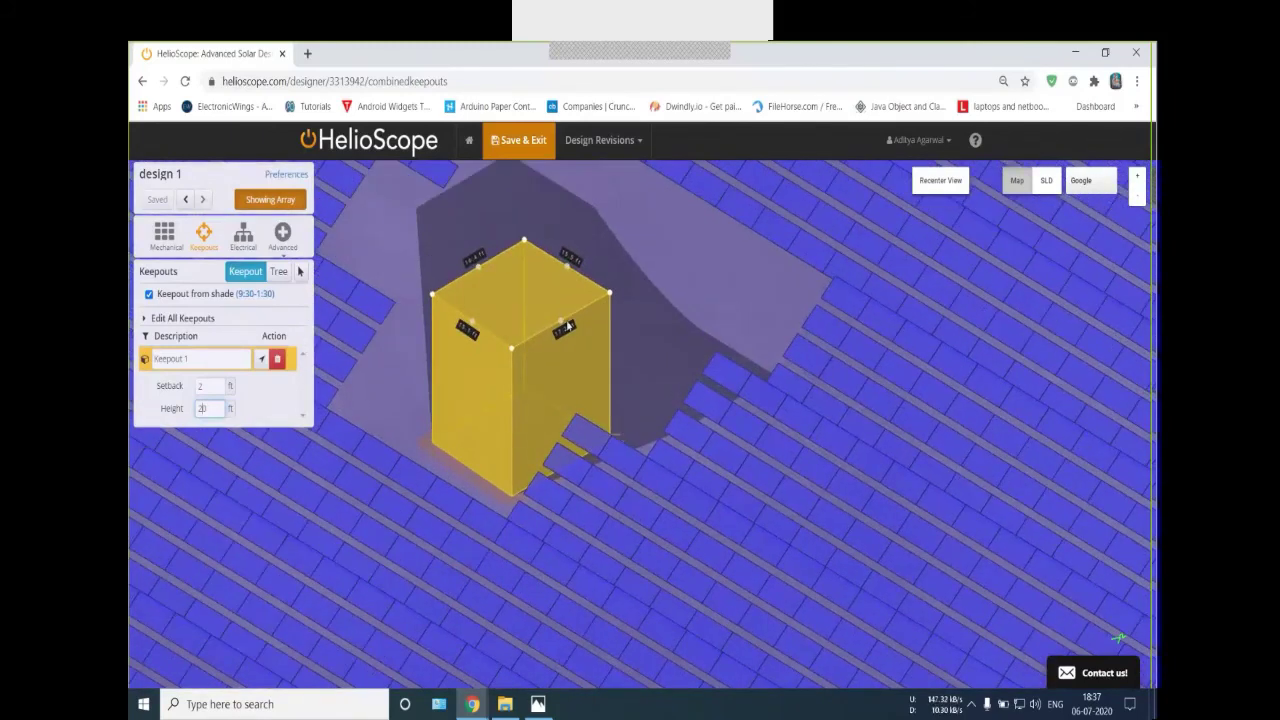
Delete the block-shaped keepout from the module field
{"action": "double_click", "coordinate": [201, 411]}
{"action": "left_click_drag", "start_coordinate": [201, 414], "coordinate": [241, 419]}
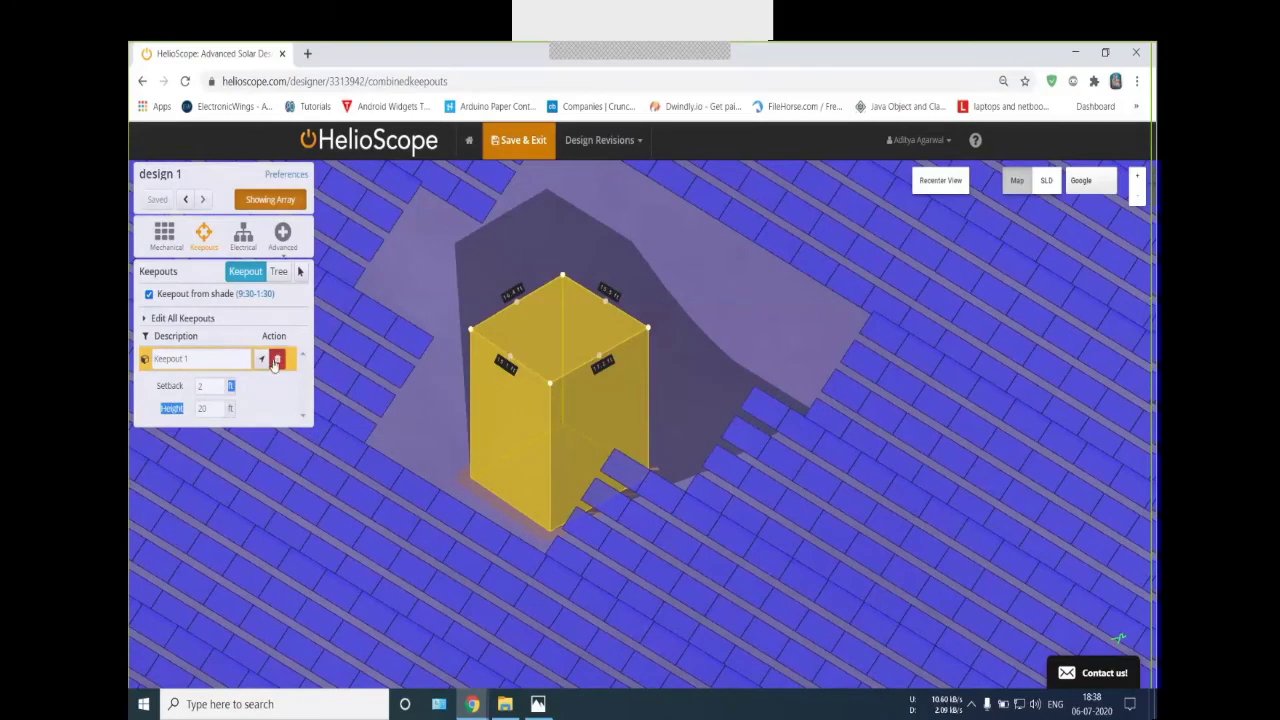
{"action": "key", "text": "Delete"}
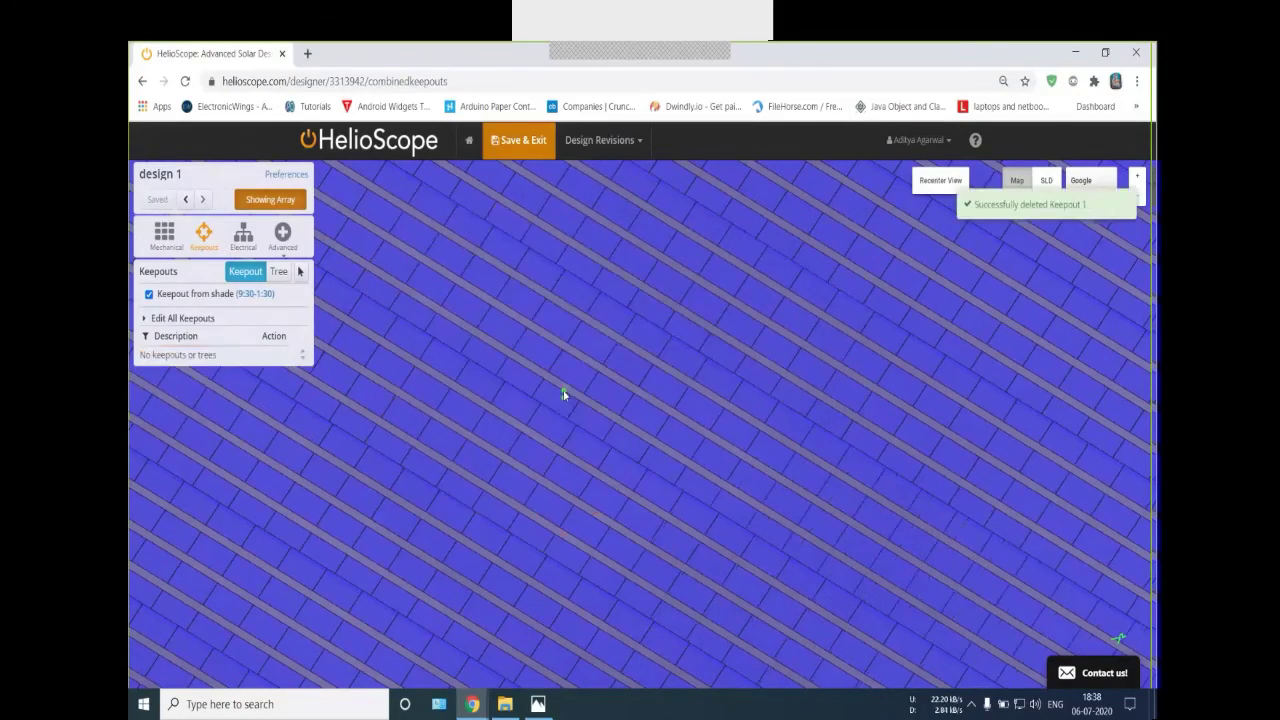
Open the electrical design's wiring zone and examine the inverter placement and DC stringing across the array
{"action": "left_click_drag", "start_coordinate": [574, 419], "coordinate": [600, 445]}
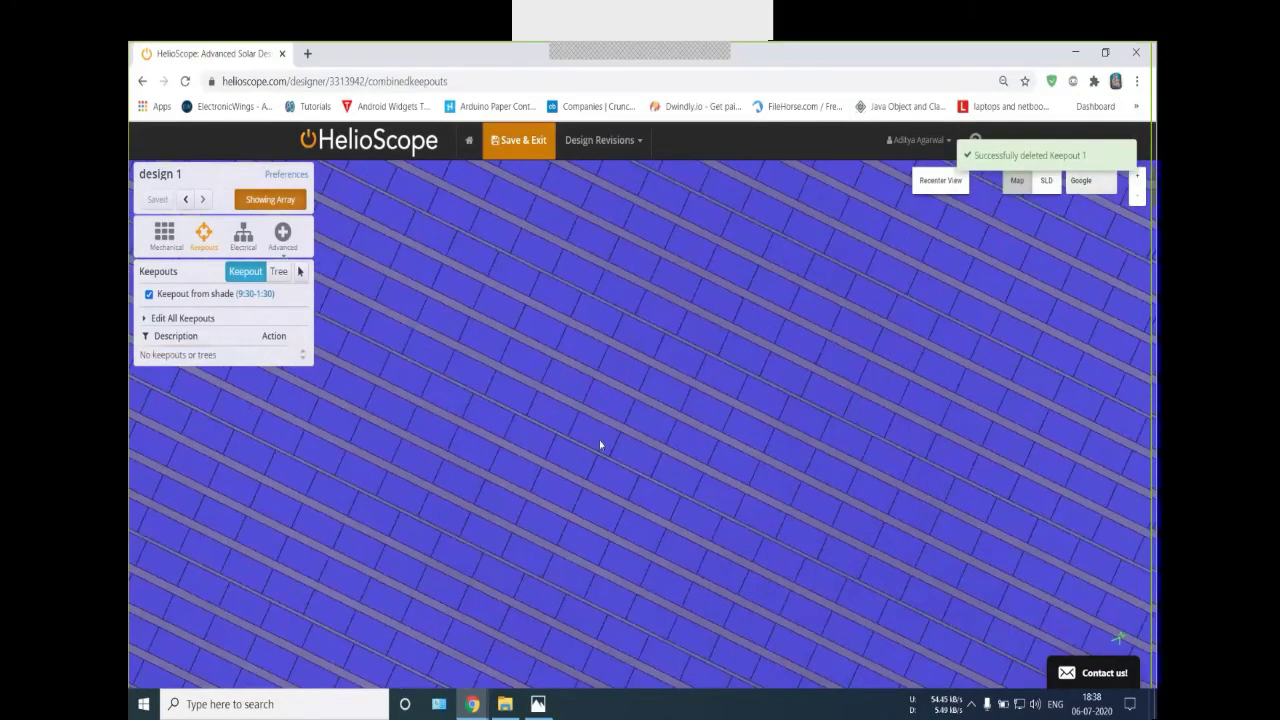
{"action": "scroll", "coordinate": [647, 400], "scroll_direction": "down", "scroll_amount": 5}
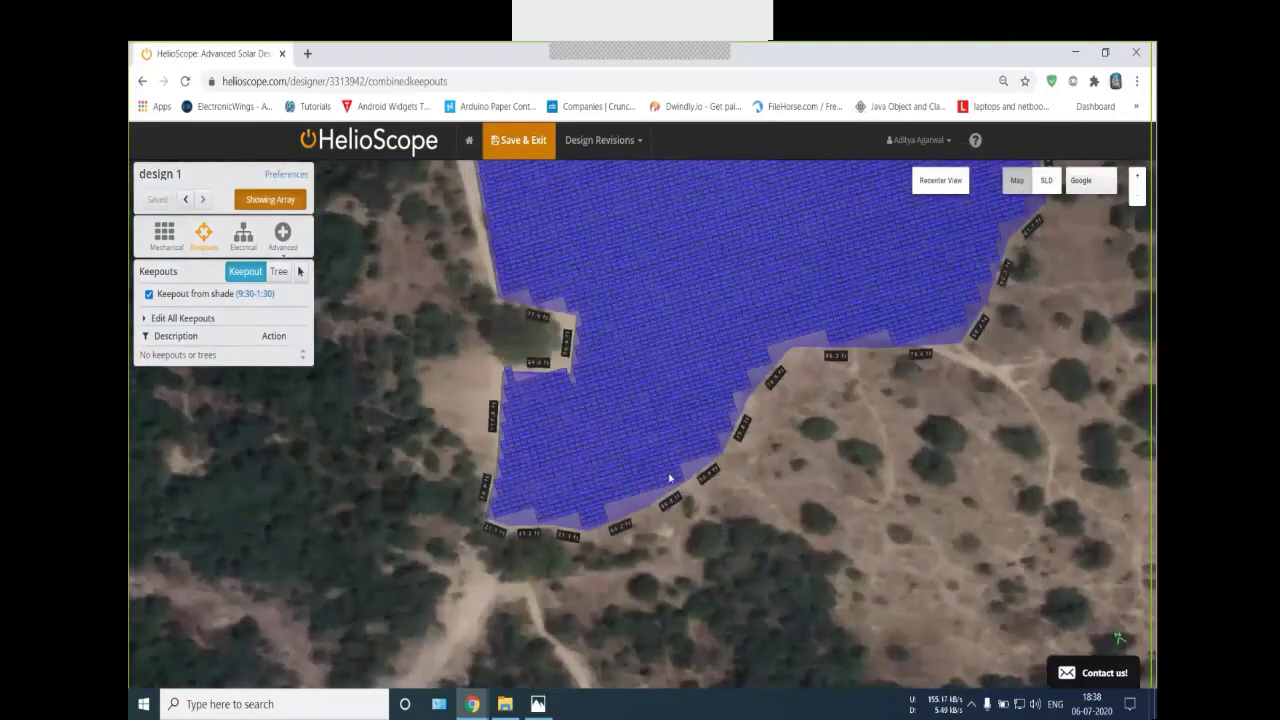
{"action": "left_click_drag", "start_coordinate": [581, 446], "coordinate": [475, 549]}
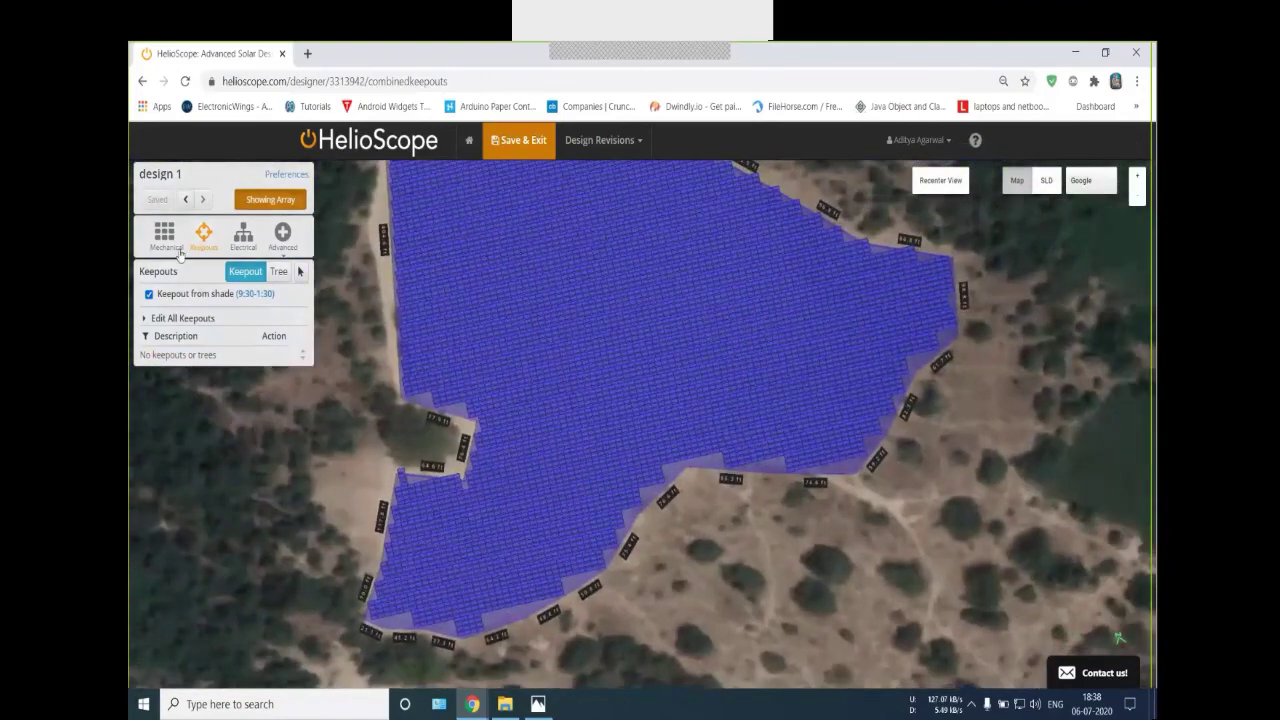
{"action": "left_click", "coordinate": [258, 315]}
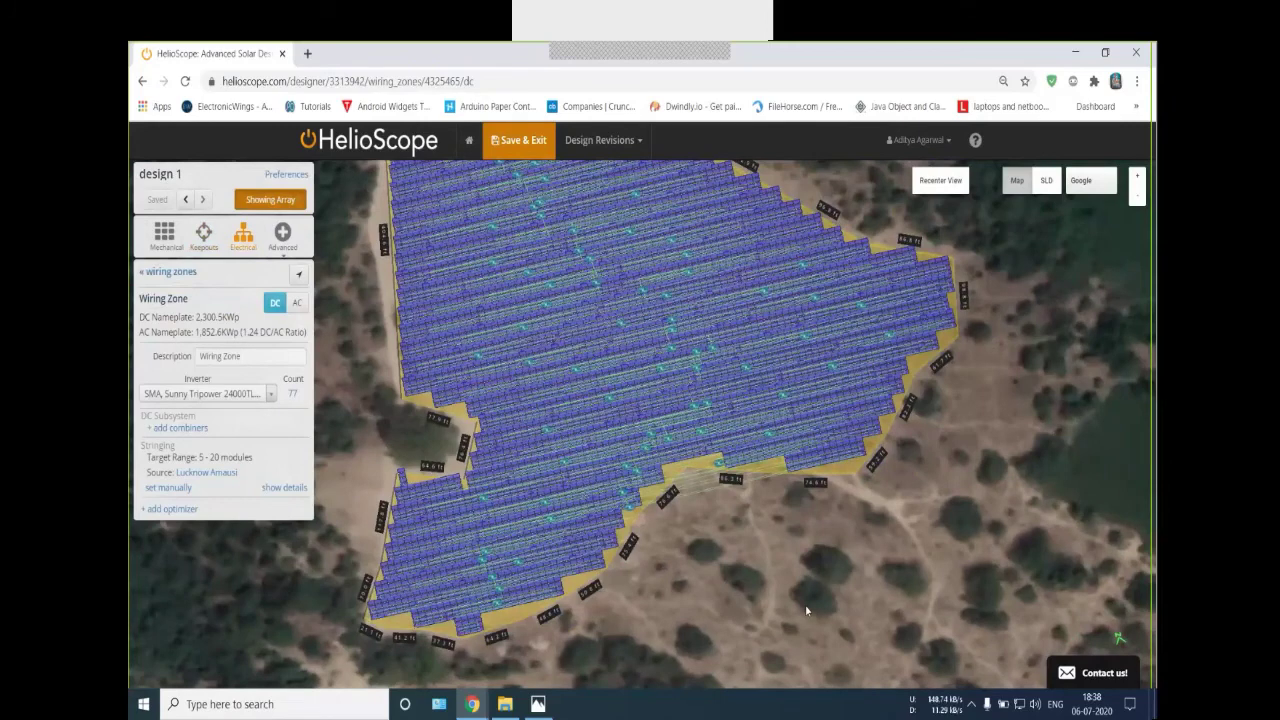
{"action": "left_click_drag", "start_coordinate": [806, 610], "coordinate": [560, 377]}
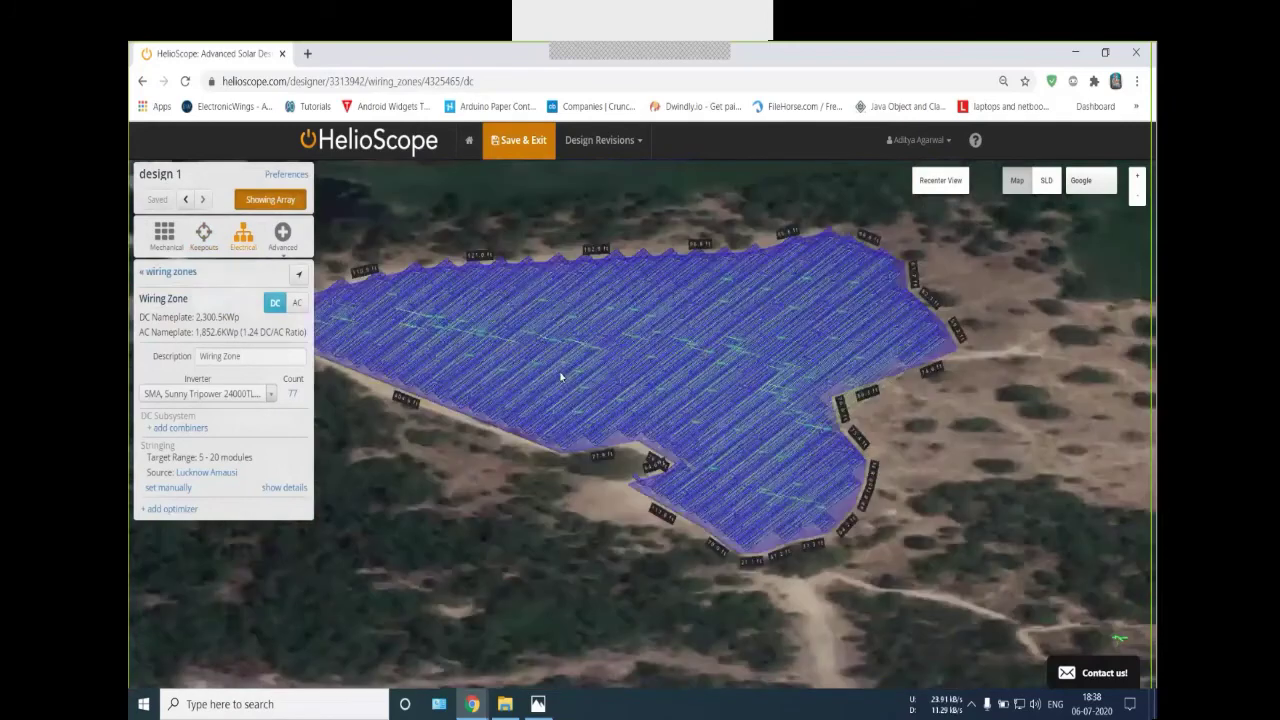
{"action": "scroll", "coordinate": [560, 377], "scroll_direction": "up", "scroll_amount": 5}
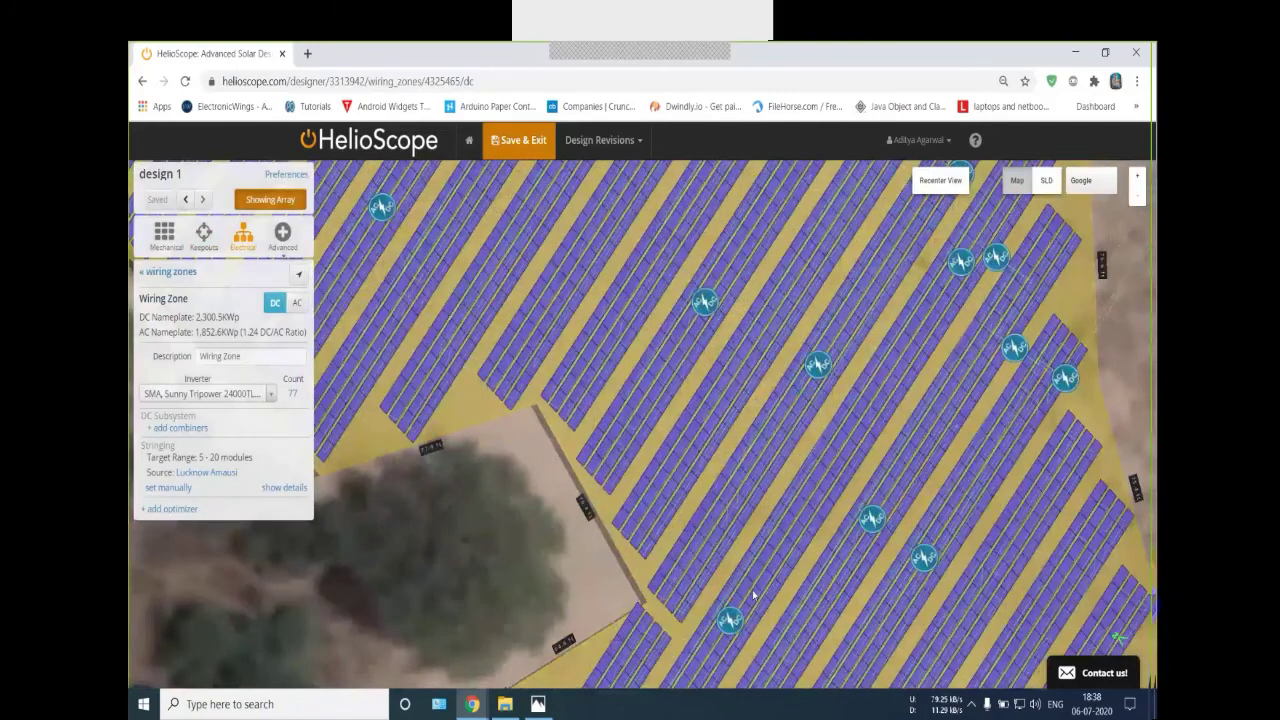
{"action": "left_click_drag", "start_coordinate": [753, 595], "coordinate": [490, 404]}
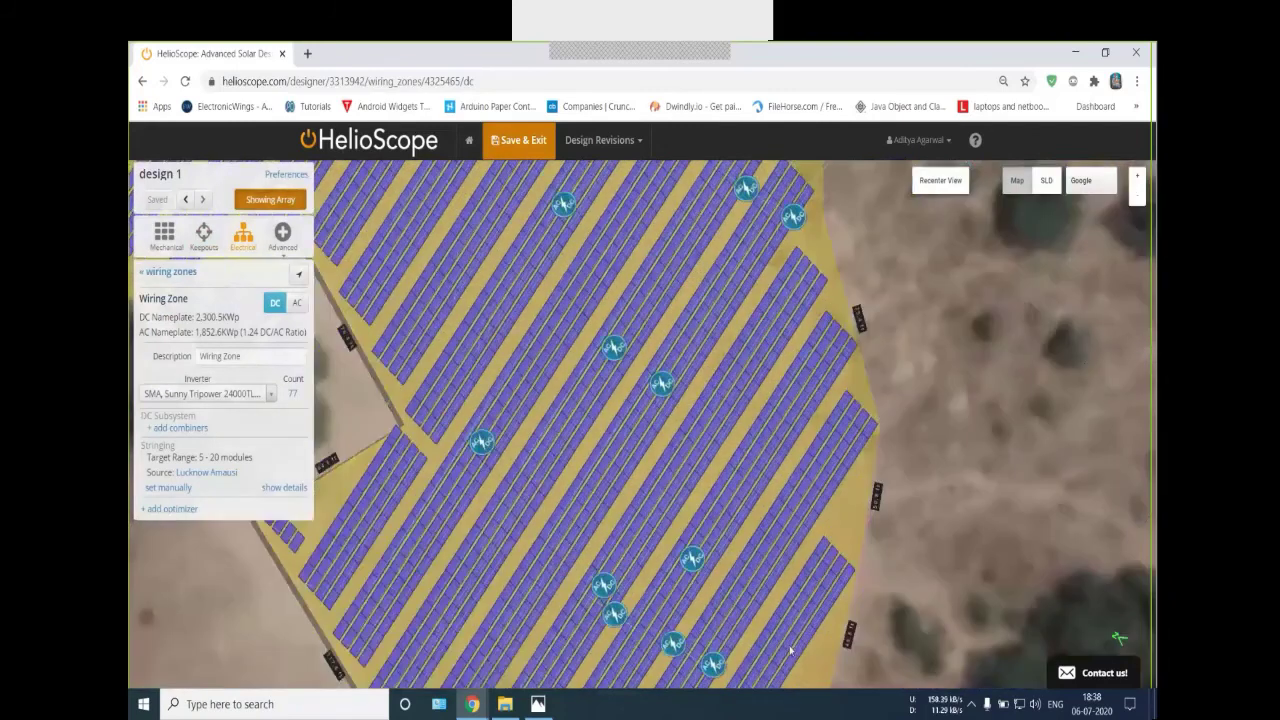
Inspect the inverter positions throughout the wiring zone and how the inverter count is determined
{"action": "scroll", "coordinate": [731, 574], "scroll_direction": "down", "scroll_amount": 3}
{"action": "scroll", "coordinate": [812, 393], "scroll_direction": "up", "scroll_amount": 2}
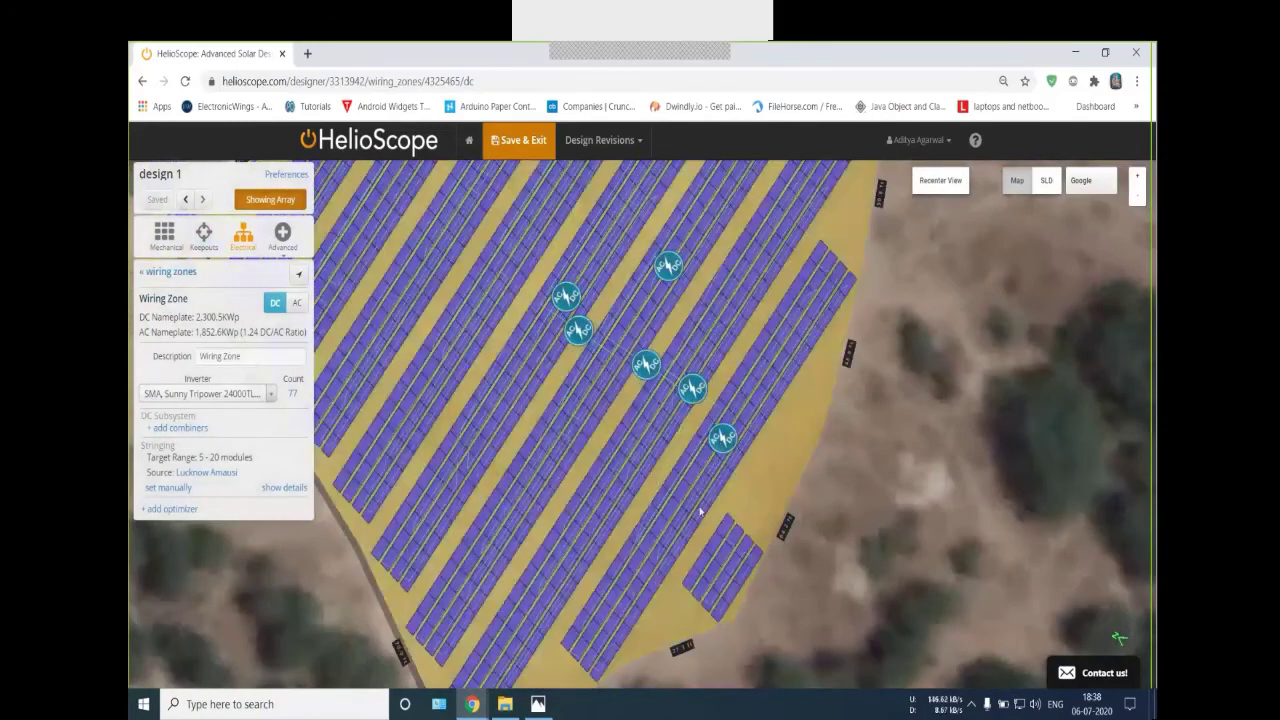
{"action": "scroll", "coordinate": [767, 463], "scroll_direction": "down", "scroll_amount": 3}
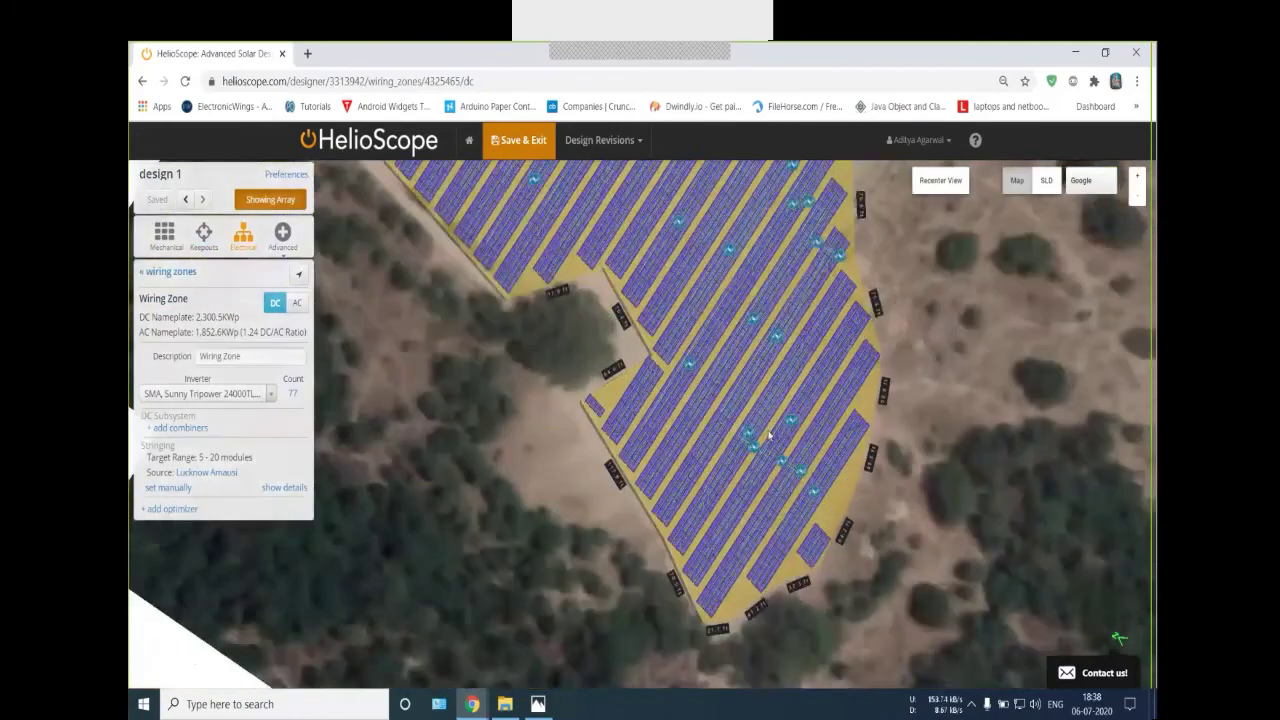
{"action": "scroll", "coordinate": [720, 400], "scroll_direction": "up", "scroll_amount": 2}
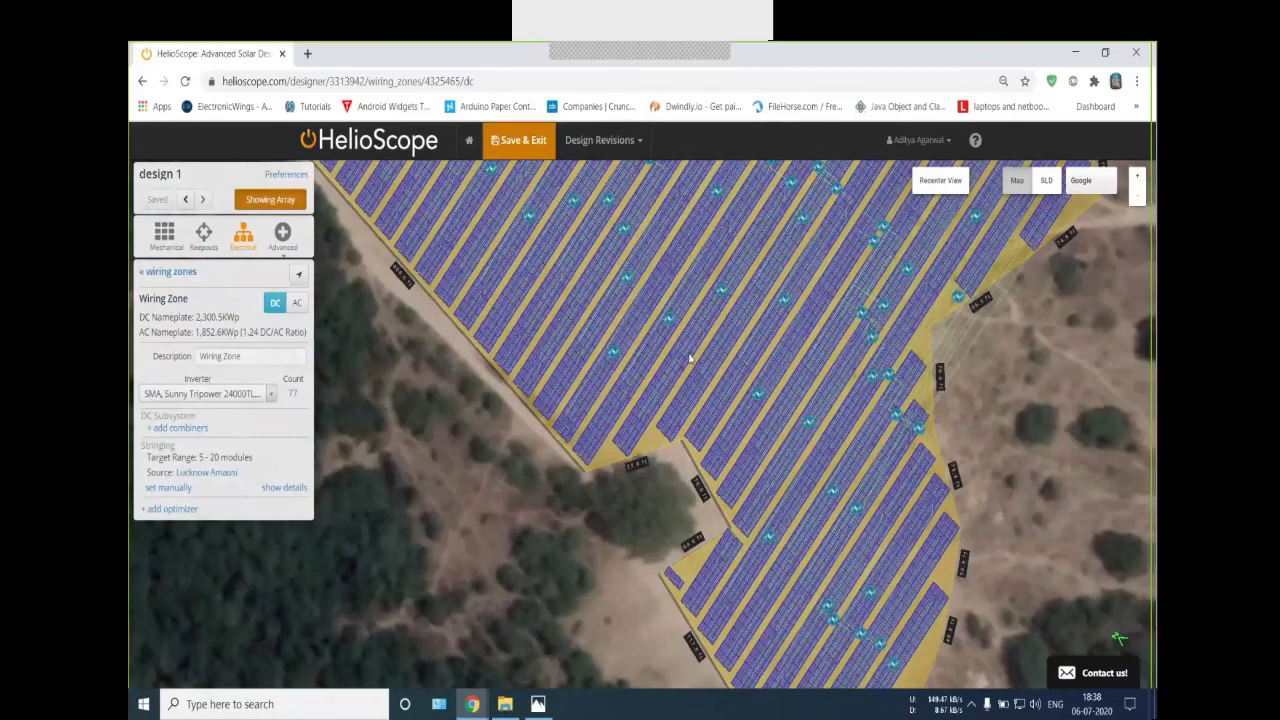
{"action": "scroll", "coordinate": [752, 468], "scroll_direction": "up", "scroll_amount": 2}
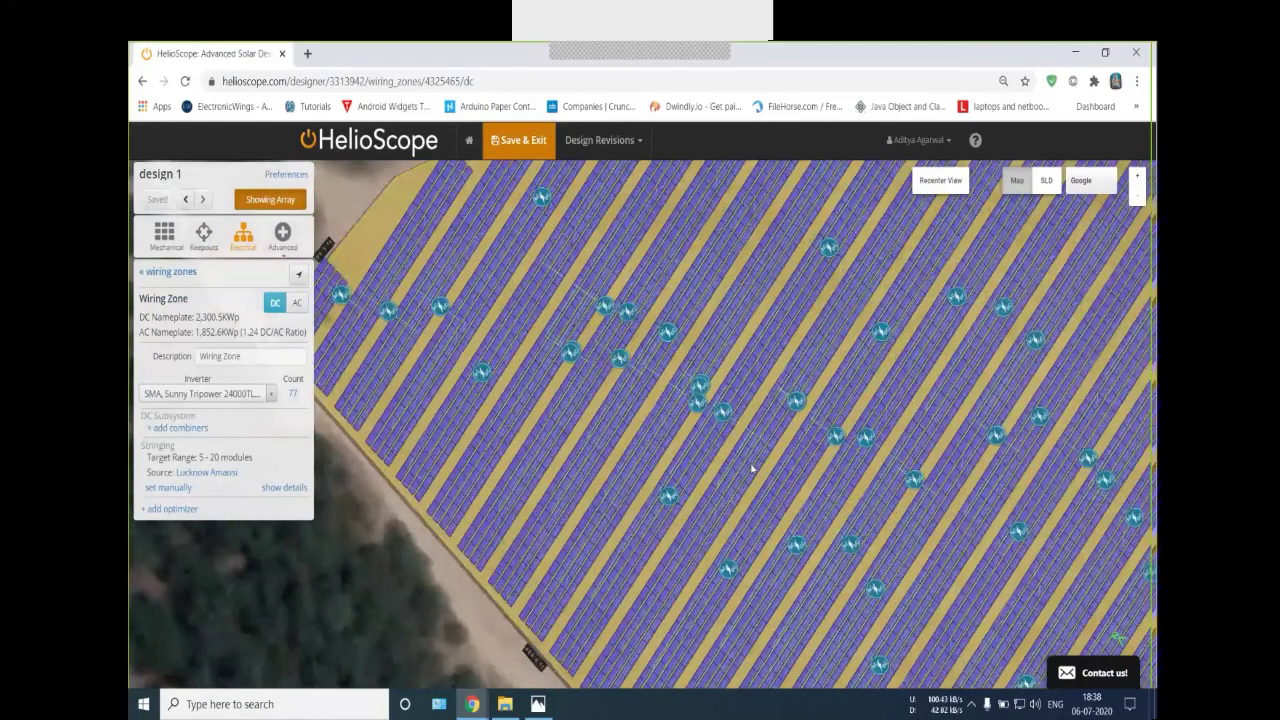
{"action": "scroll", "coordinate": [752, 468], "scroll_direction": "down", "scroll_amount": 2}
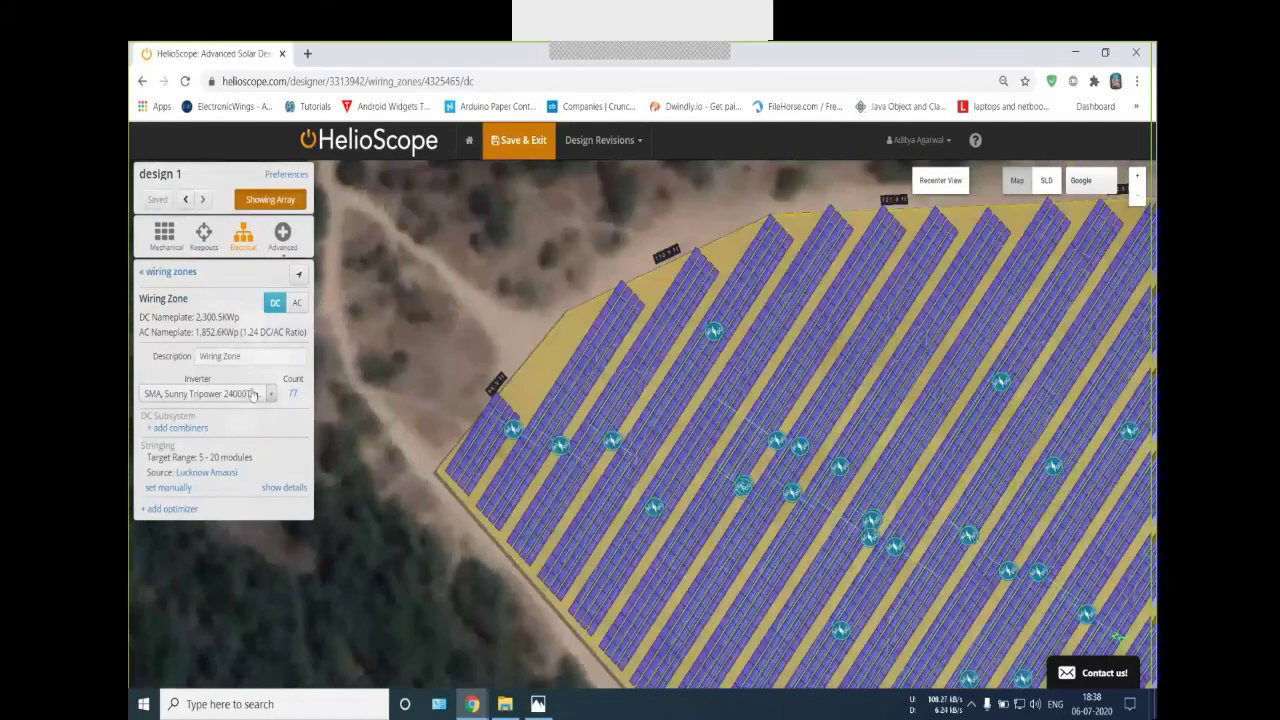
{"action": "mouse_move", "coordinate": [294, 400]}
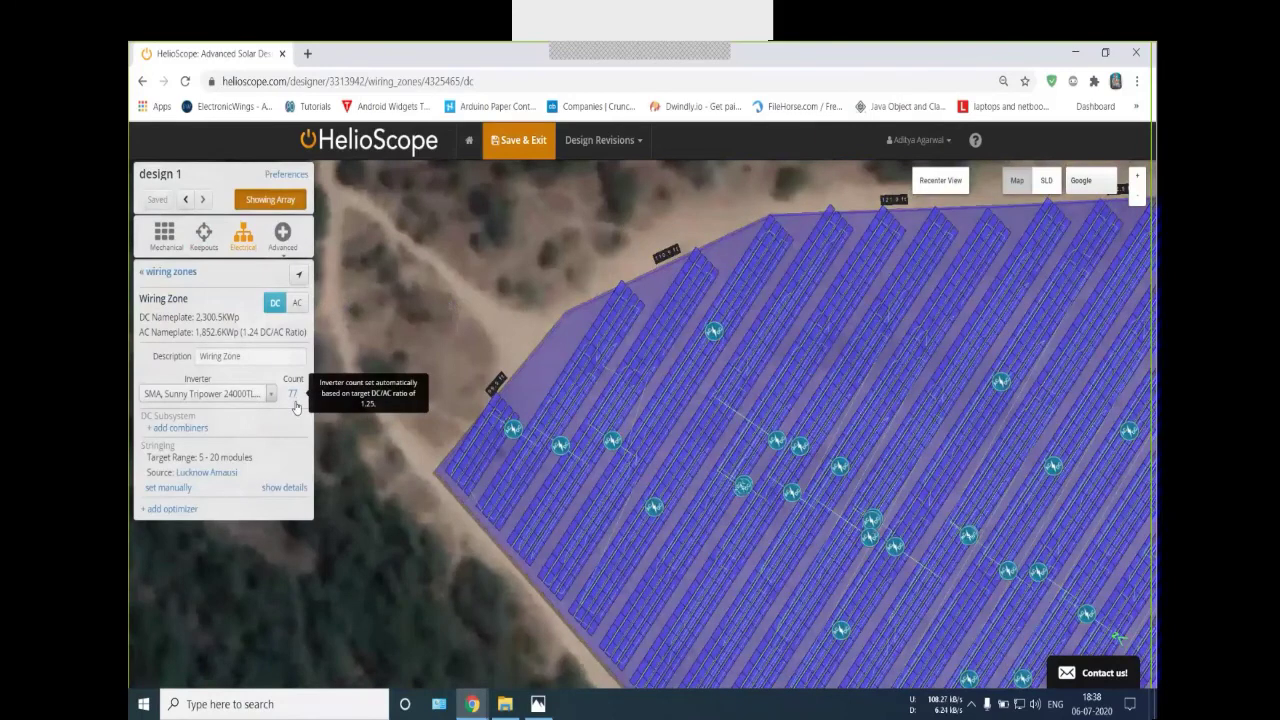
{"action": "scroll", "coordinate": [702, 492], "scroll_direction": "up", "scroll_amount": 2}
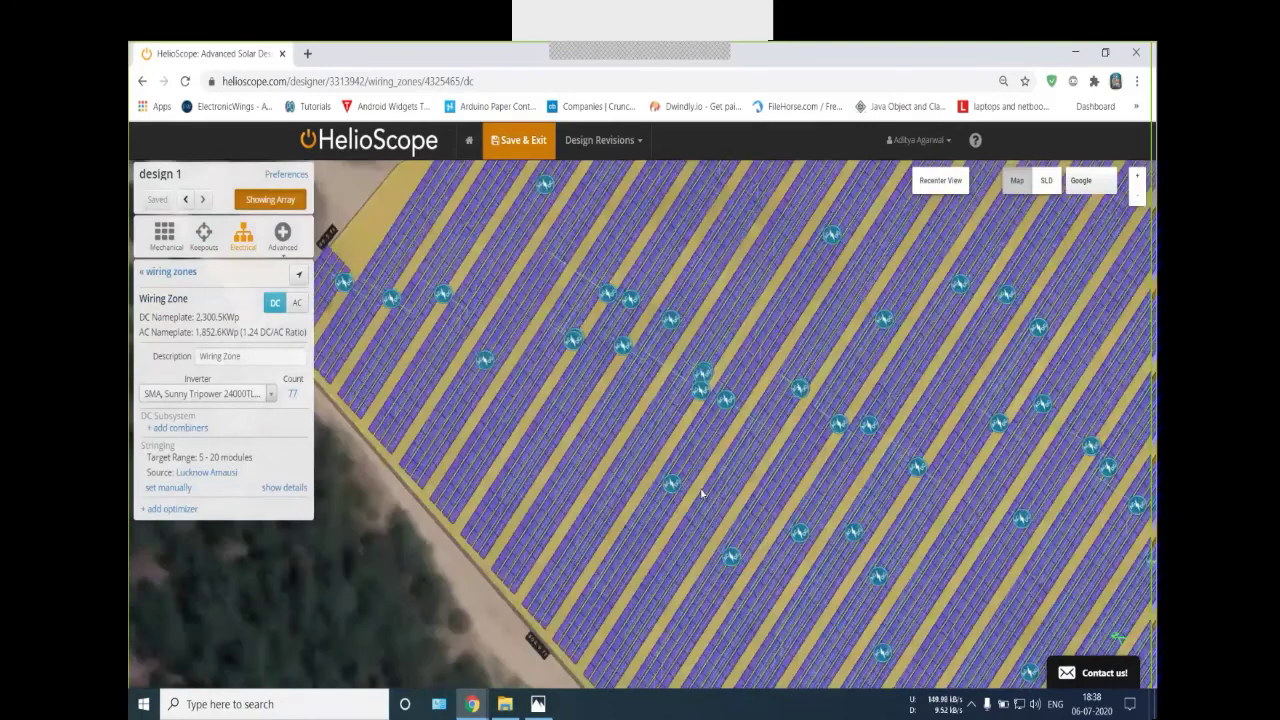
{"action": "scroll", "coordinate": [702, 492], "scroll_direction": "up", "scroll_amount": 2}
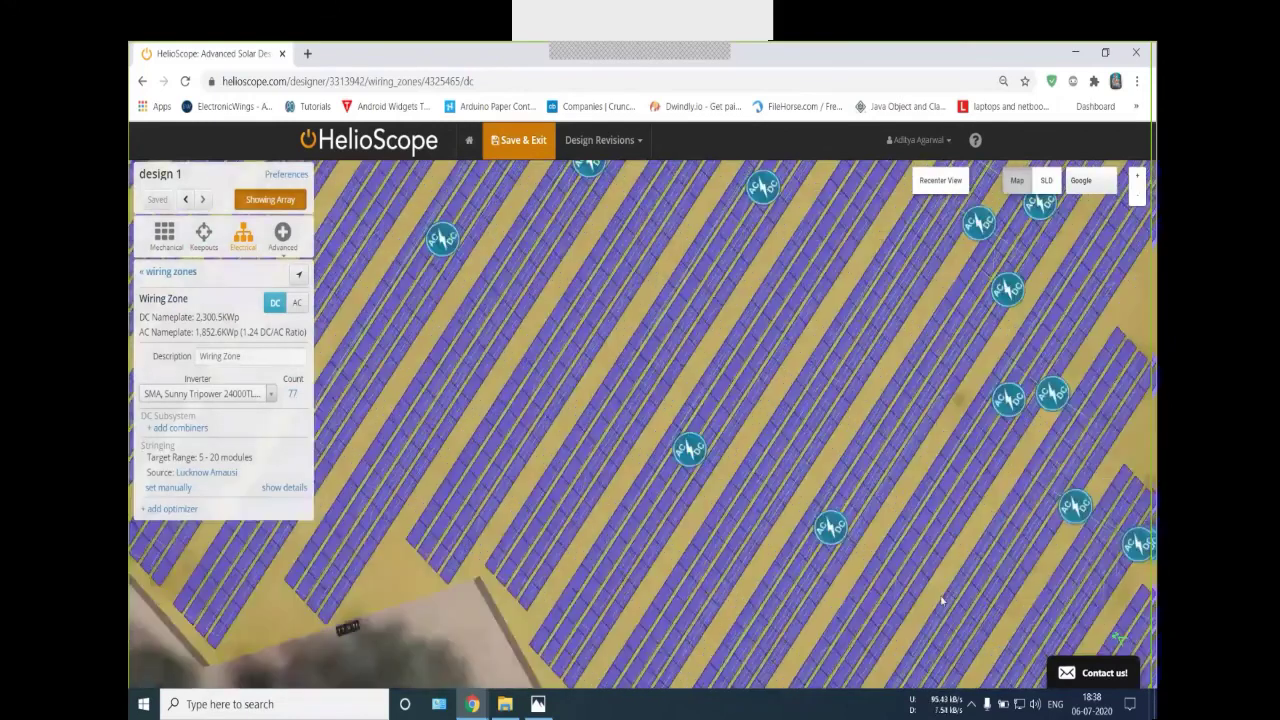
{"action": "scroll", "coordinate": [687, 503], "scroll_direction": "up", "scroll_amount": 3}
{"action": "scroll", "coordinate": [687, 503], "scroll_direction": "down", "scroll_amount": 5}
{"action": "scroll", "coordinate": [820, 451], "scroll_direction": "down", "scroll_amount": 2}
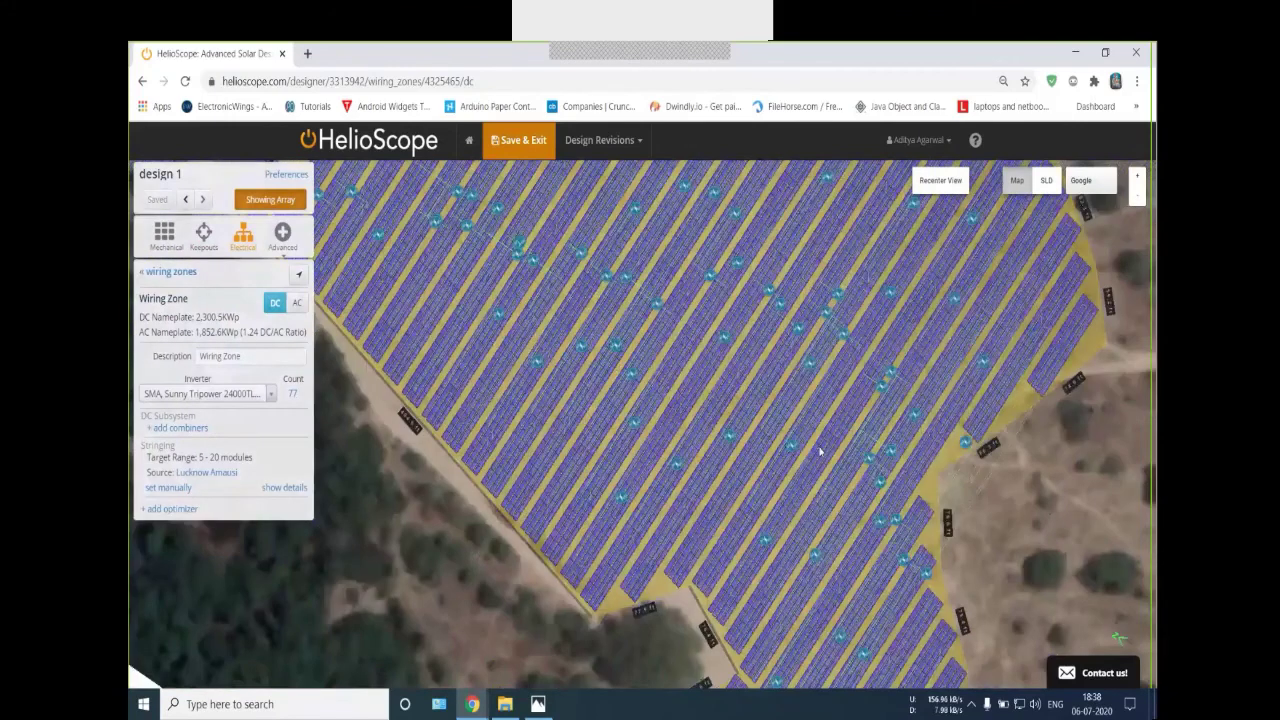
{"action": "scroll", "coordinate": [820, 451], "scroll_direction": "down", "scroll_amount": 2}
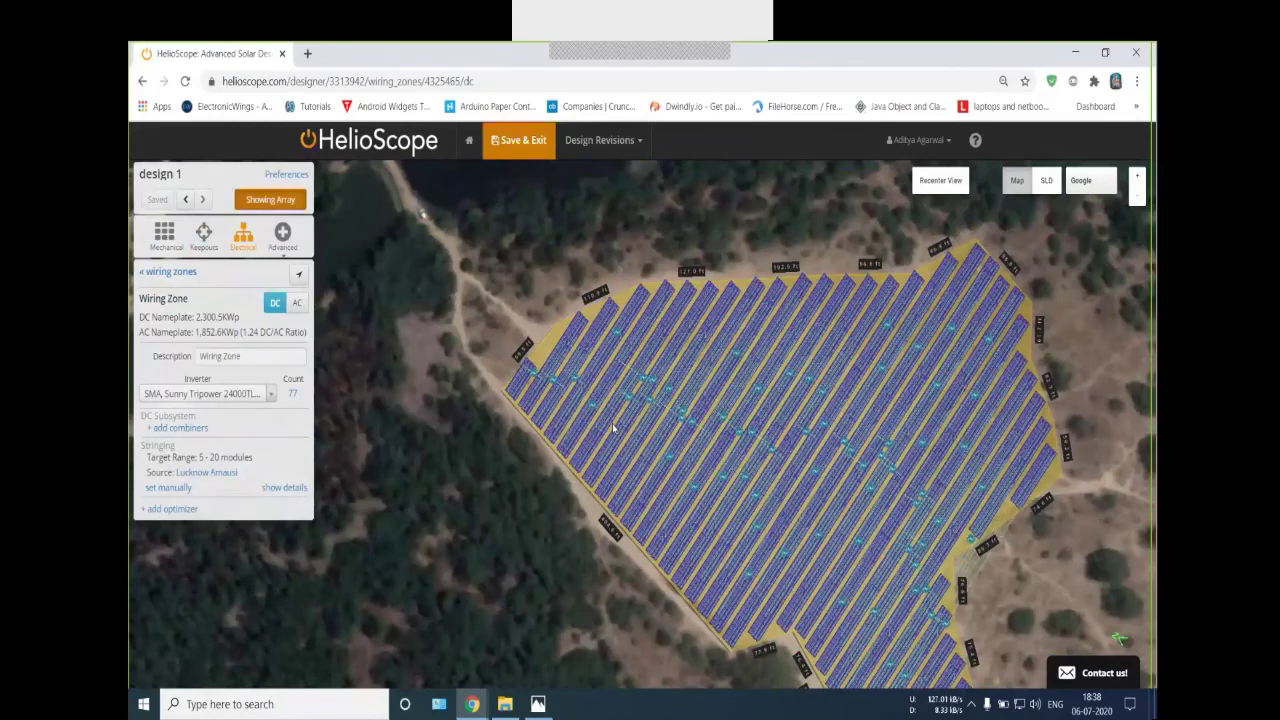
{"action": "scroll", "coordinate": [614, 428], "scroll_direction": "up", "scroll_amount": 3}
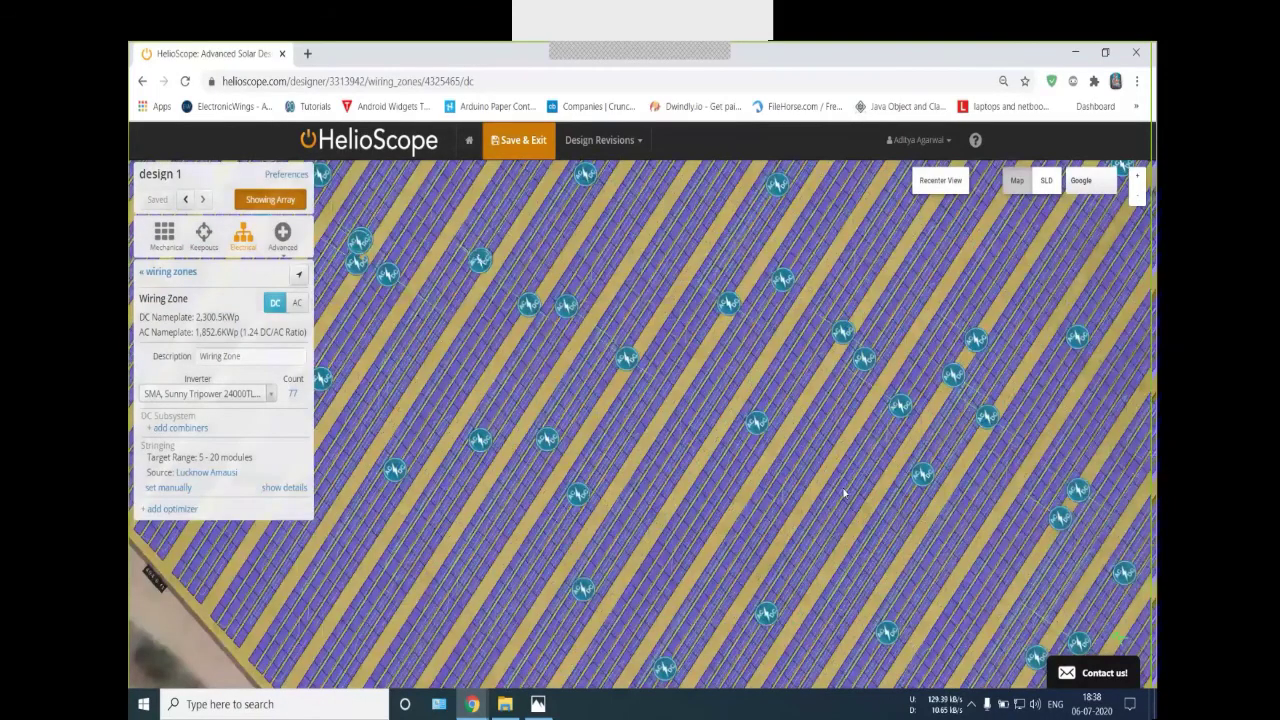
Reposition the inverters at the array's western corner so they line up across the first module rows
{"action": "scroll", "coordinate": [477, 490], "scroll_direction": "down", "scroll_amount": 2}
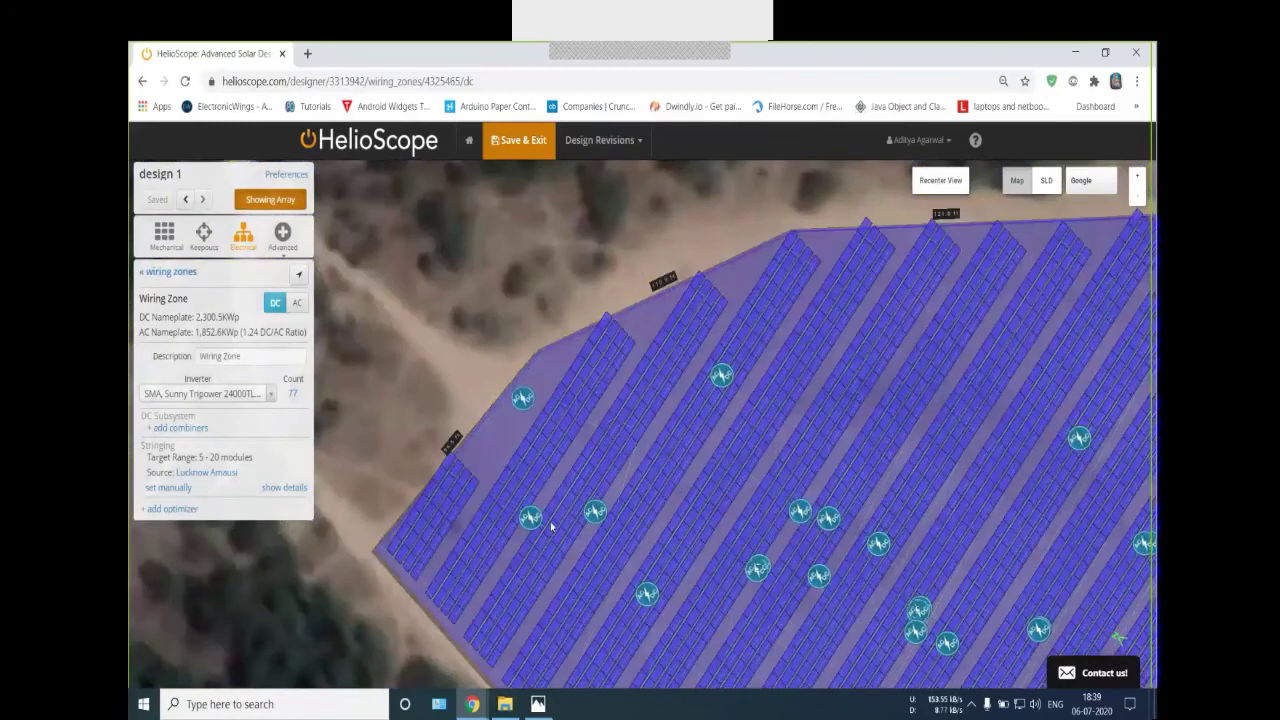
{"action": "left_click_drag", "start_coordinate": [537, 521], "coordinate": [577, 430]}
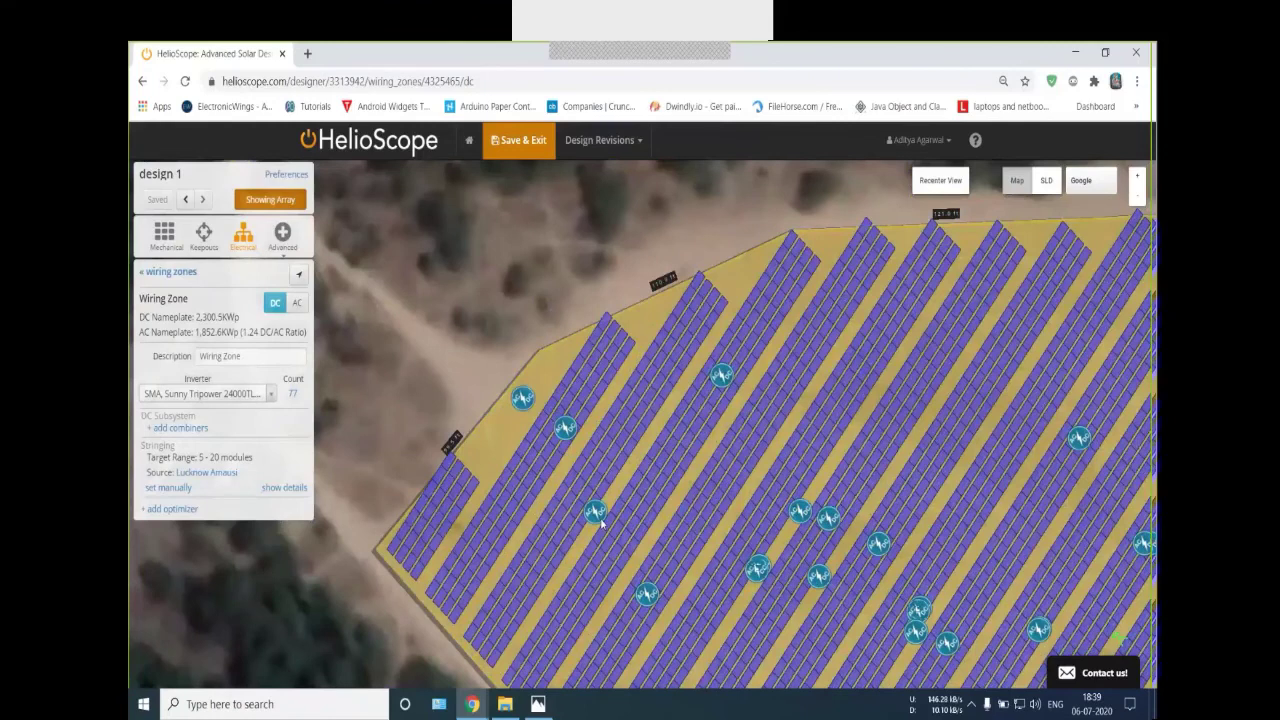
{"action": "left_click_drag", "start_coordinate": [601, 521], "coordinate": [585, 440]}
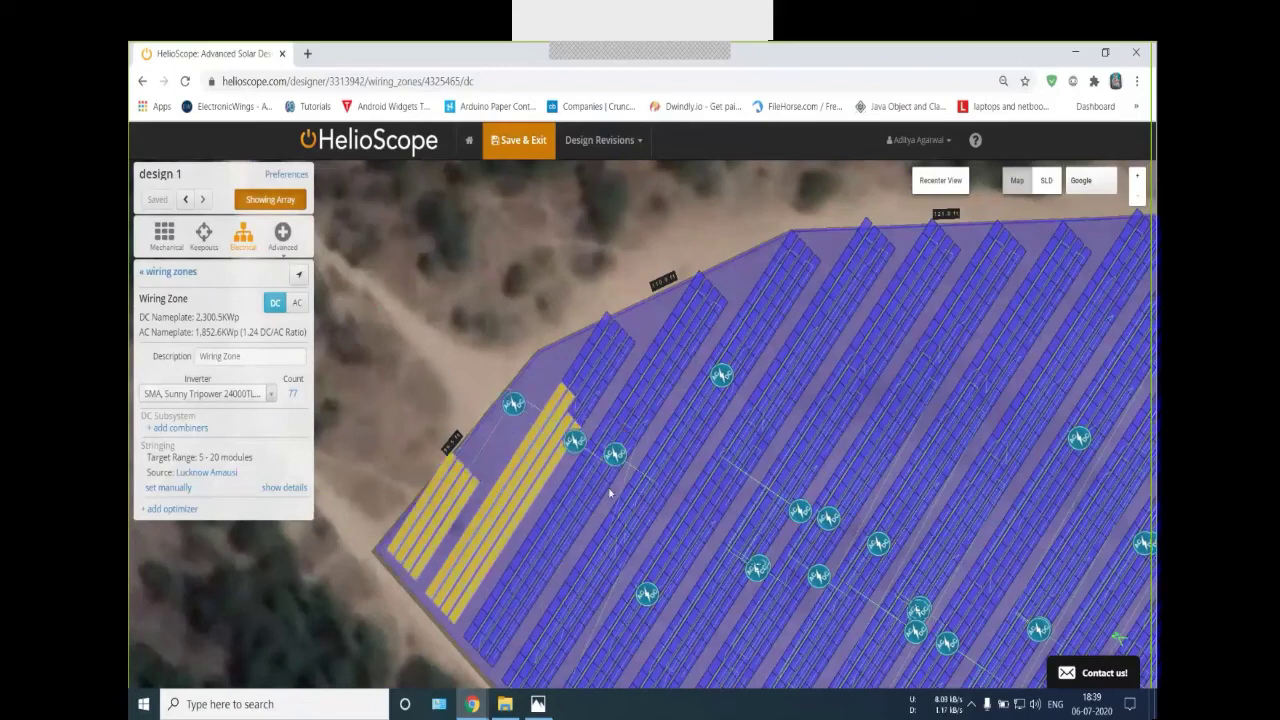
{"action": "left_click_drag", "start_coordinate": [634, 468], "coordinate": [631, 465]}
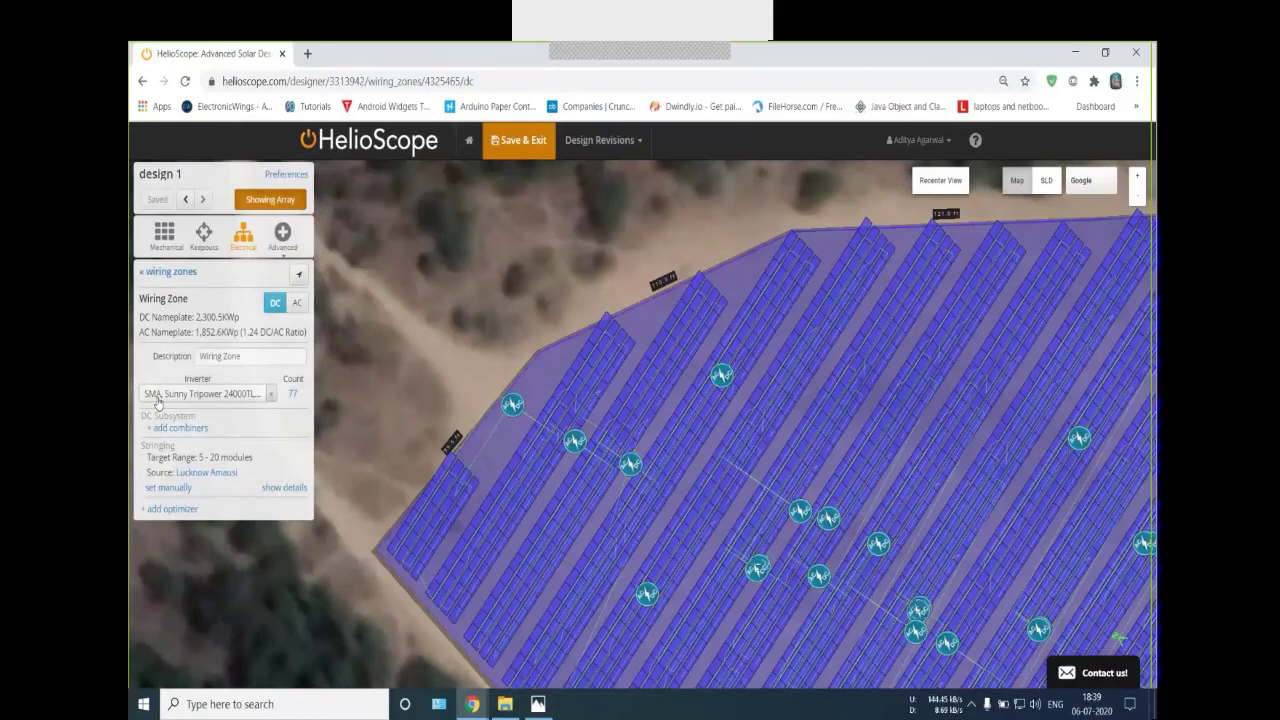
Search the inverter library for "abb", assign ABB UNO-DM-1.2-TL-PLUS (1.2kW) to the wiring zone, and check its inverter count
{"action": "left_click", "coordinate": [157, 395]}
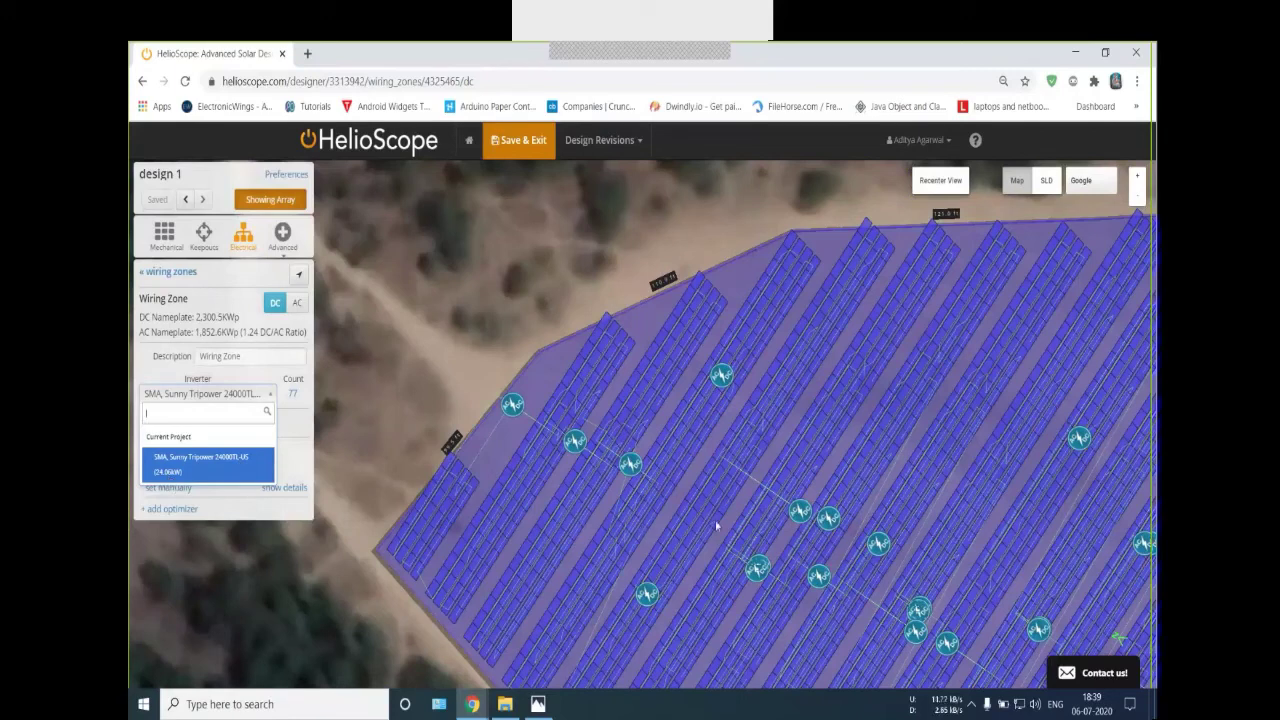
{"action": "left_click", "coordinate": [694, 430]}
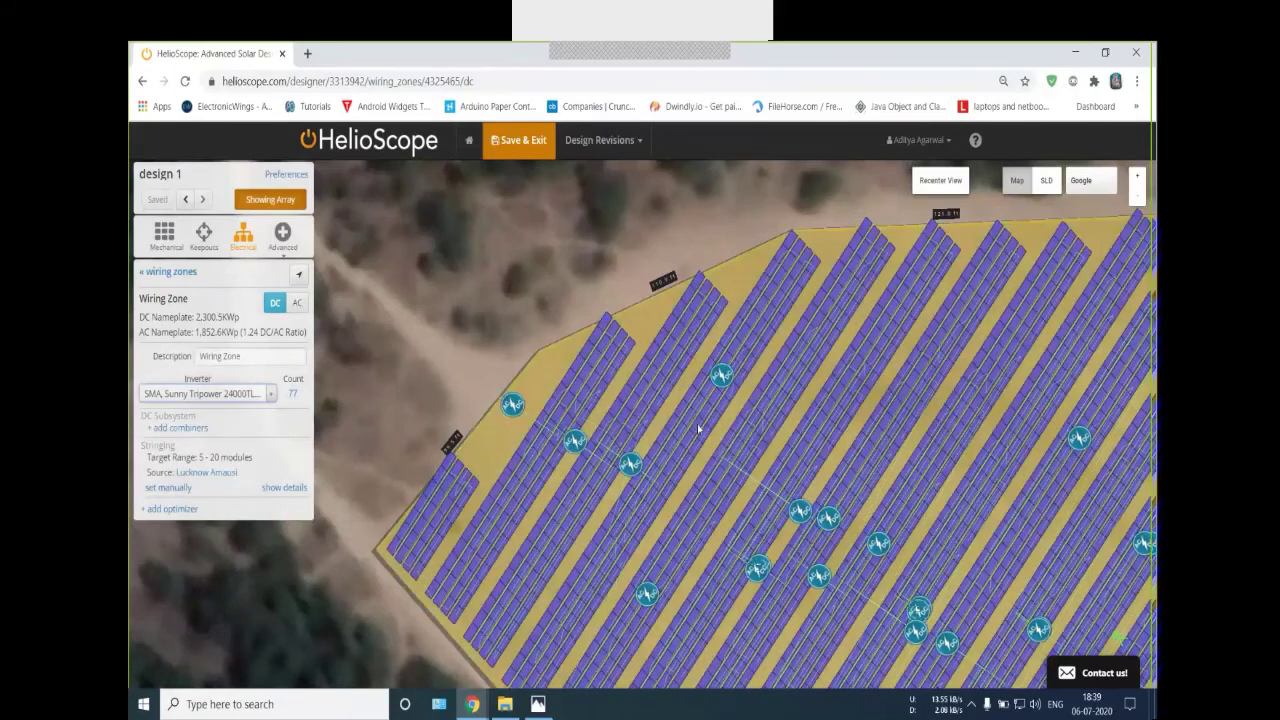
{"action": "scroll", "coordinate": [697, 424], "scroll_direction": "down", "scroll_amount": 3}
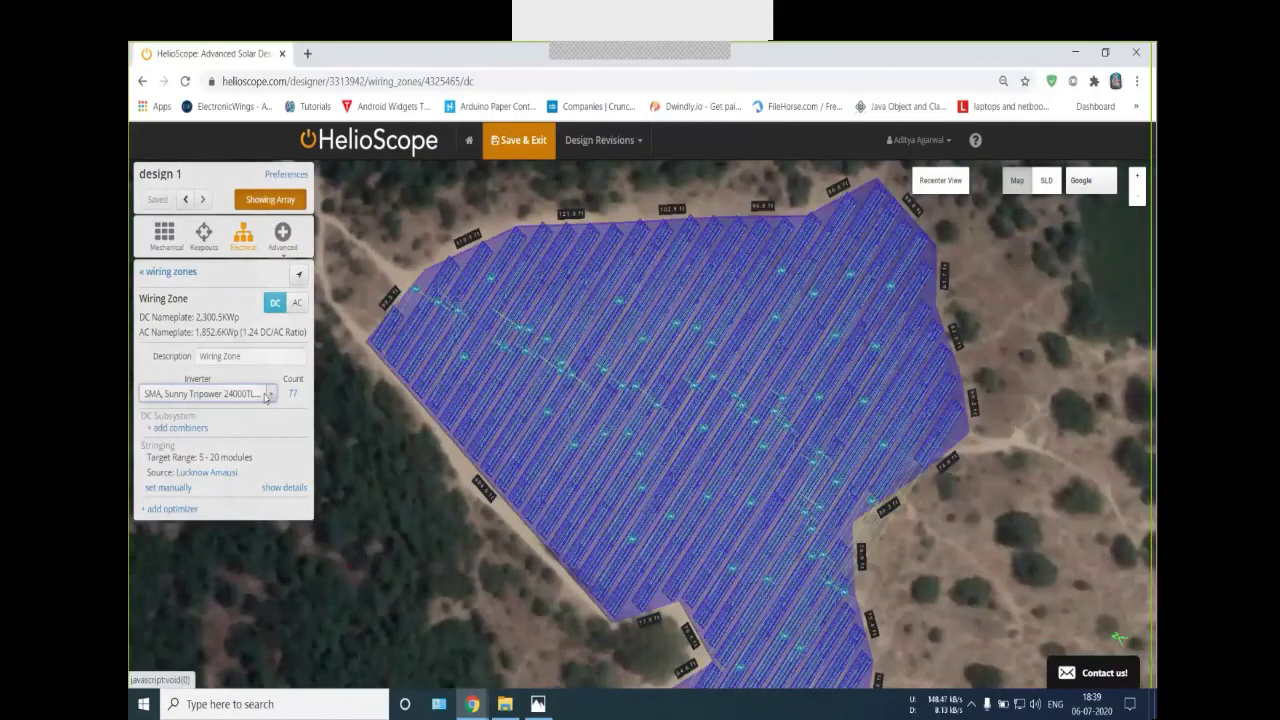
{"action": "left_click", "coordinate": [266, 397]}
{"action": "type", "text": "sun"}
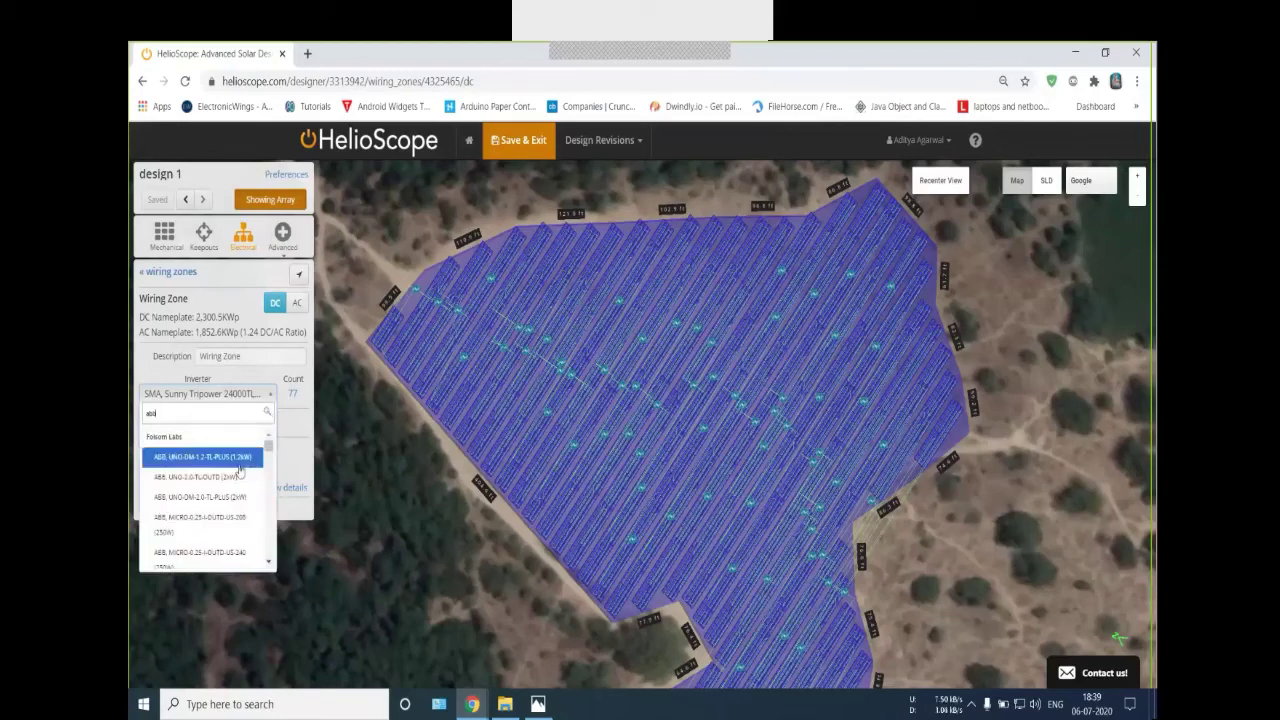
{"action": "left_click", "coordinate": [239, 464]}
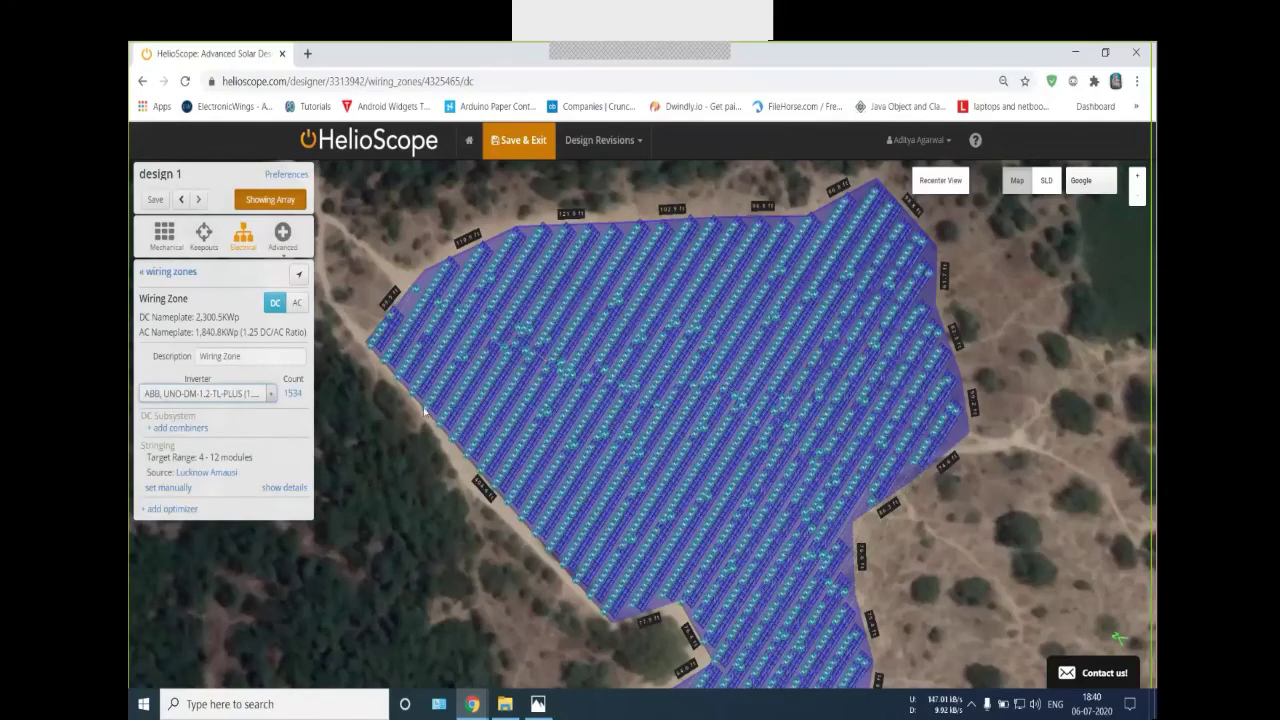
{"action": "mouse_move", "coordinate": [297, 405]}
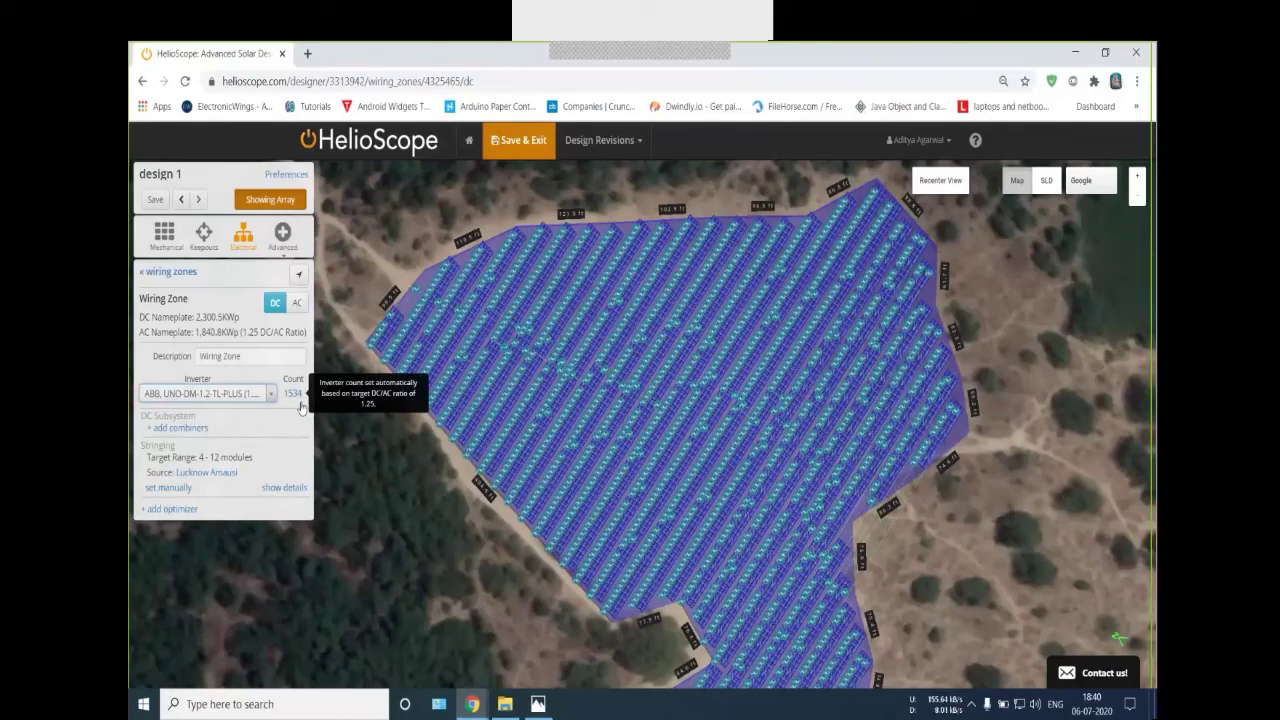
Search the inverter library for "abb" again and assign ABB PVS-120-TL 400Vac (100kW) to the wiring zone
{"action": "left_click", "coordinate": [262, 394]}
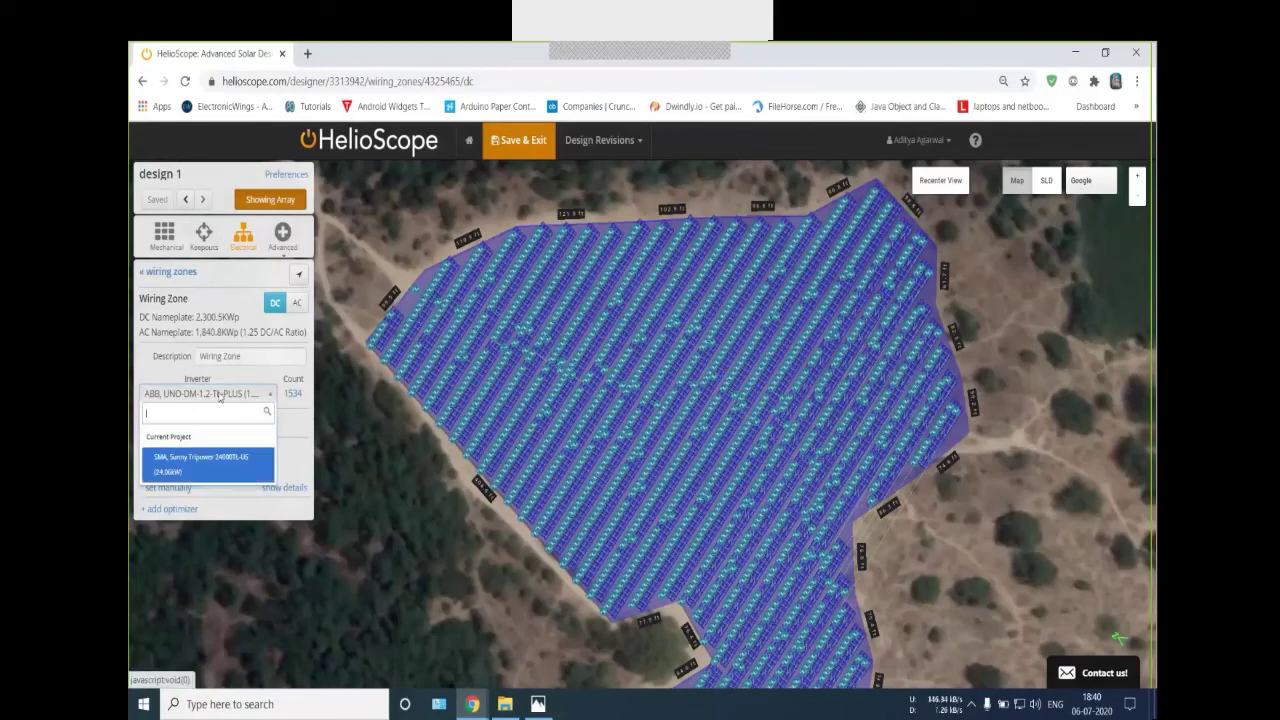
{"action": "type", "text": "sbb"}
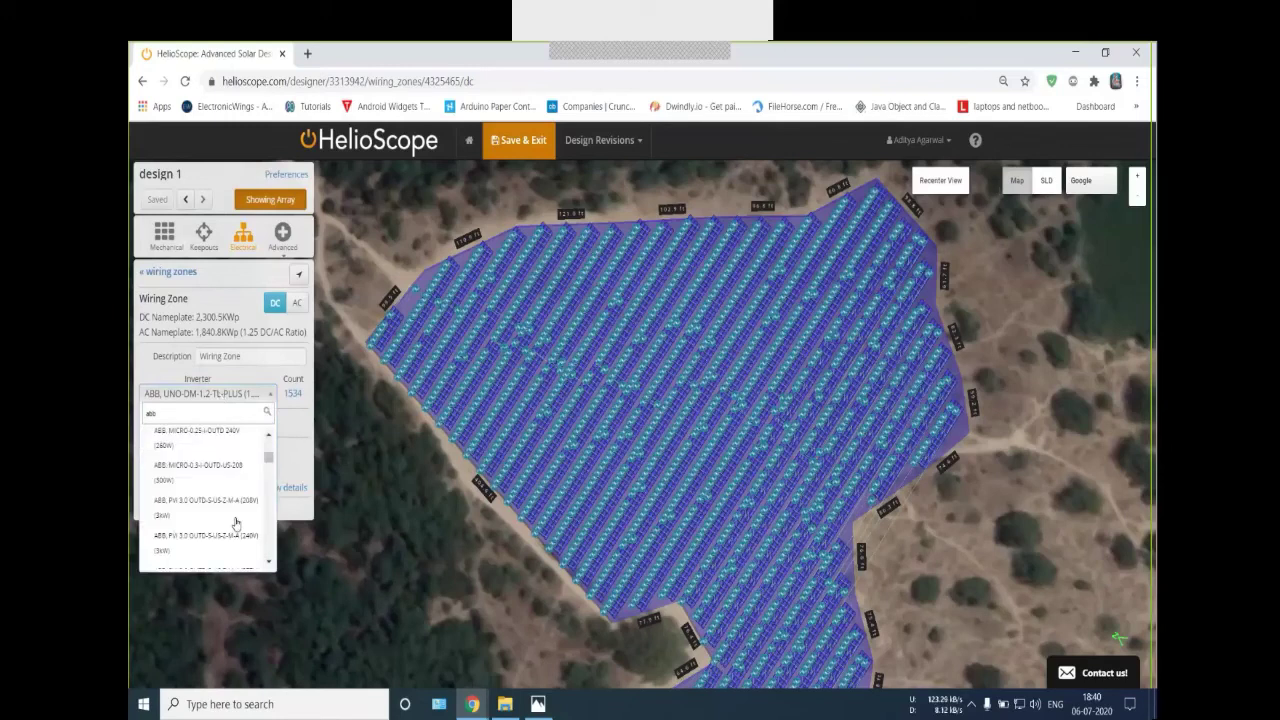
{"action": "scroll", "coordinate": [236, 522], "scroll_direction": "down", "scroll_amount": 4}
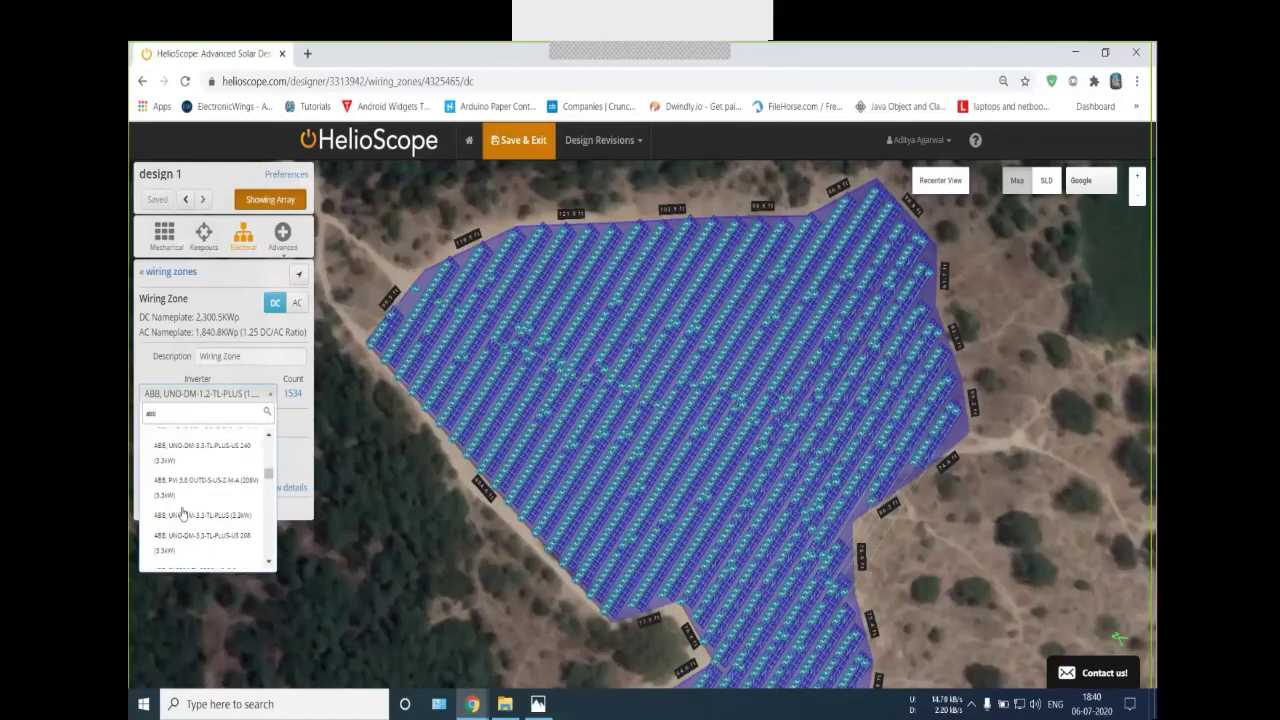
{"action": "scroll", "coordinate": [183, 515], "scroll_direction": "down", "scroll_amount": 6}
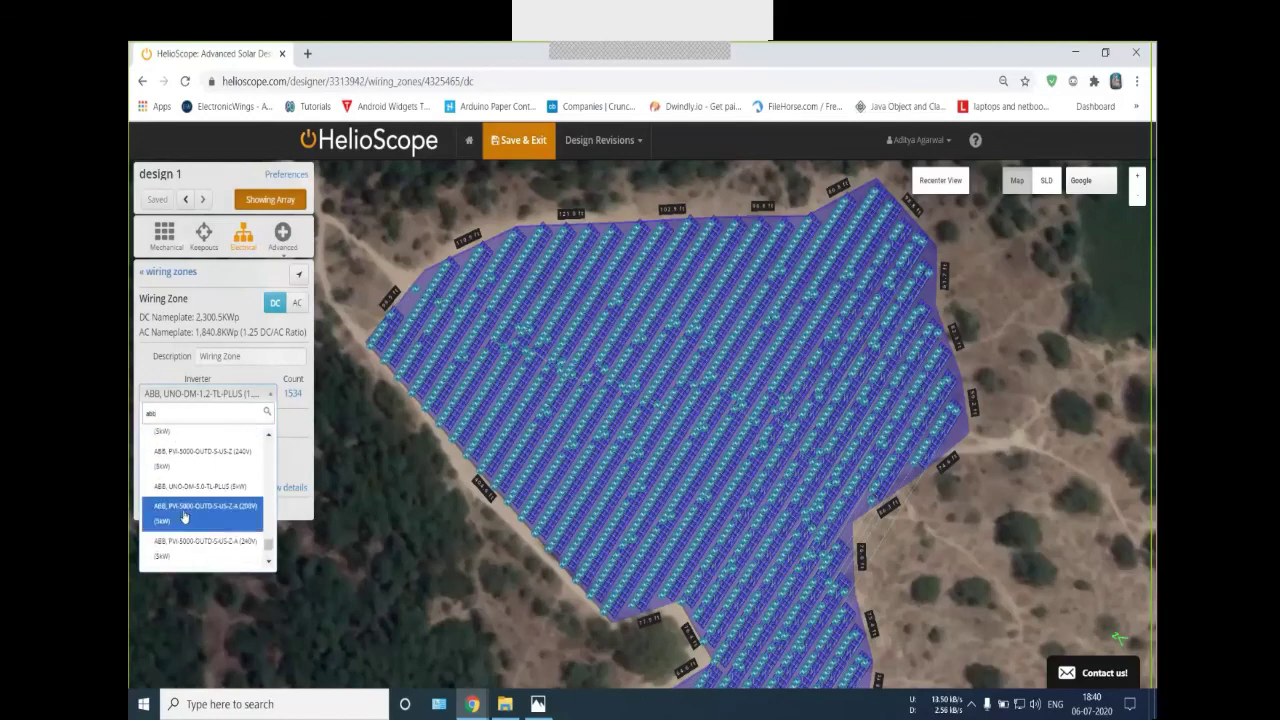
{"action": "scroll", "coordinate": [184, 516], "scroll_direction": "down", "scroll_amount": 3}
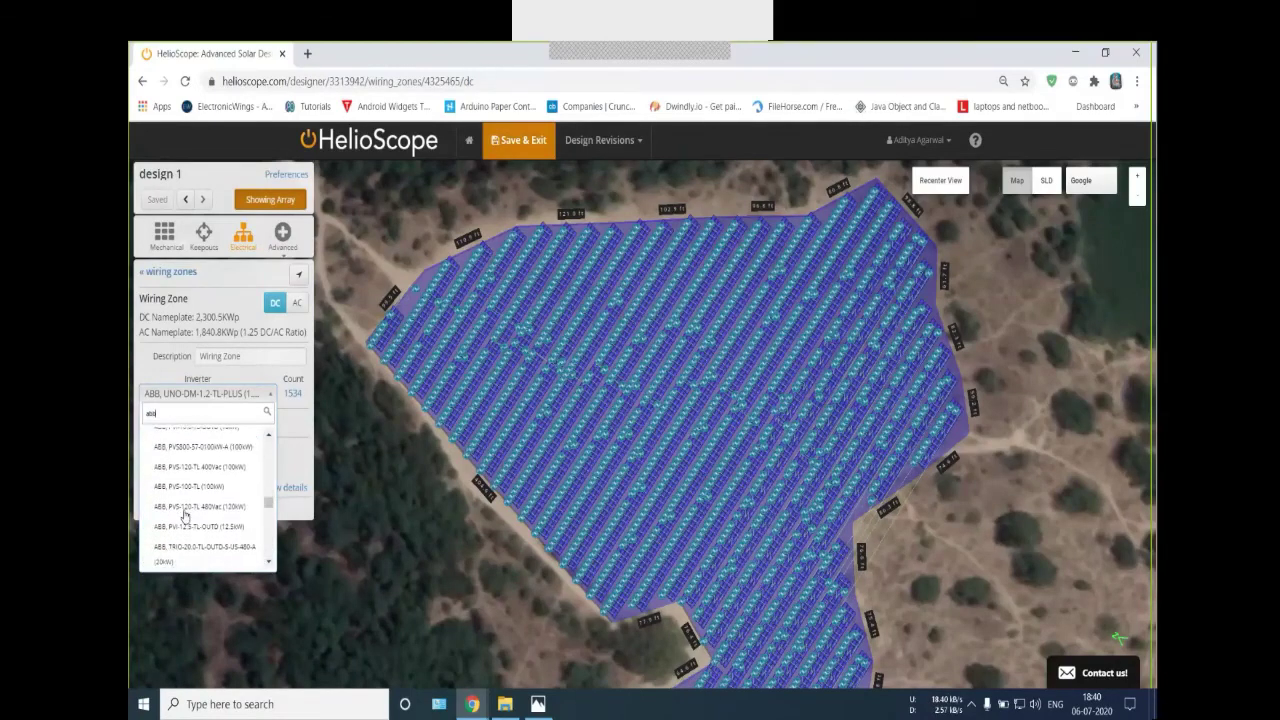
{"action": "left_click", "coordinate": [230, 470]}
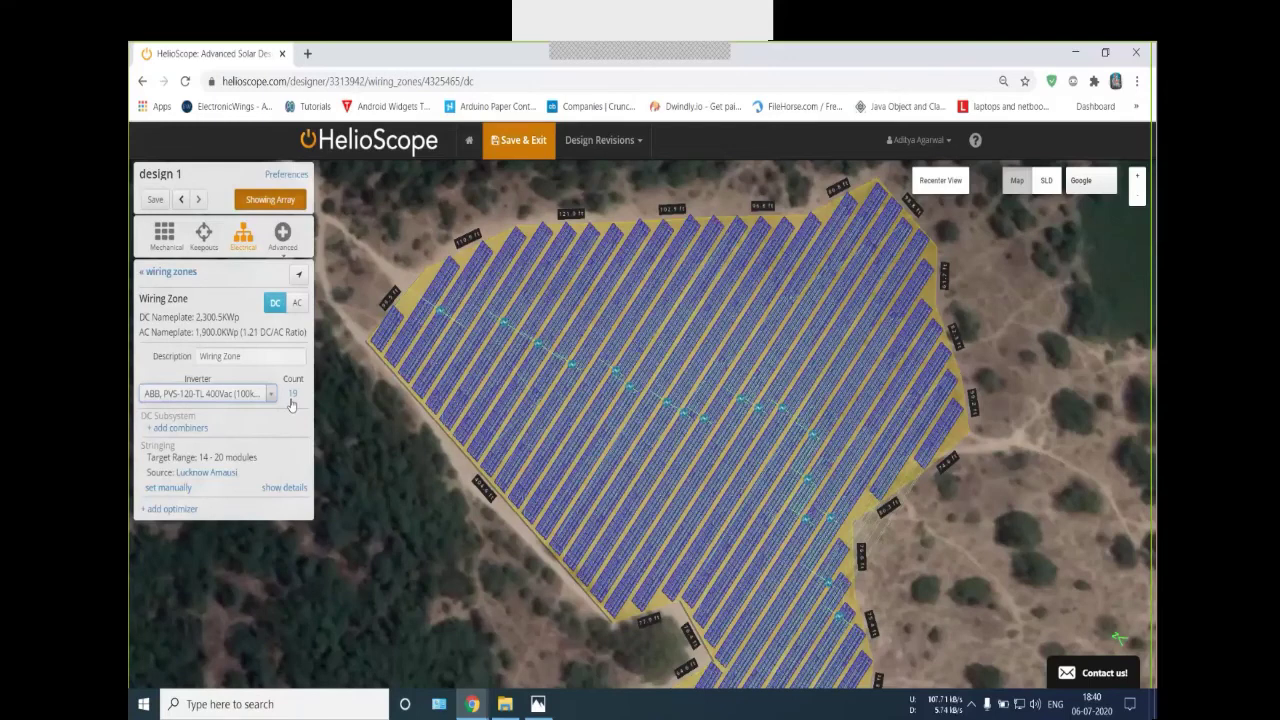
Examine the placement of the 100 kW inverters and the module rows connected to an individual inverter
{"action": "left_click_drag", "start_coordinate": [595, 384], "coordinate": [770, 433]}
{"action": "scroll", "coordinate": [770, 433], "scroll_direction": "down", "scroll_amount": 2}
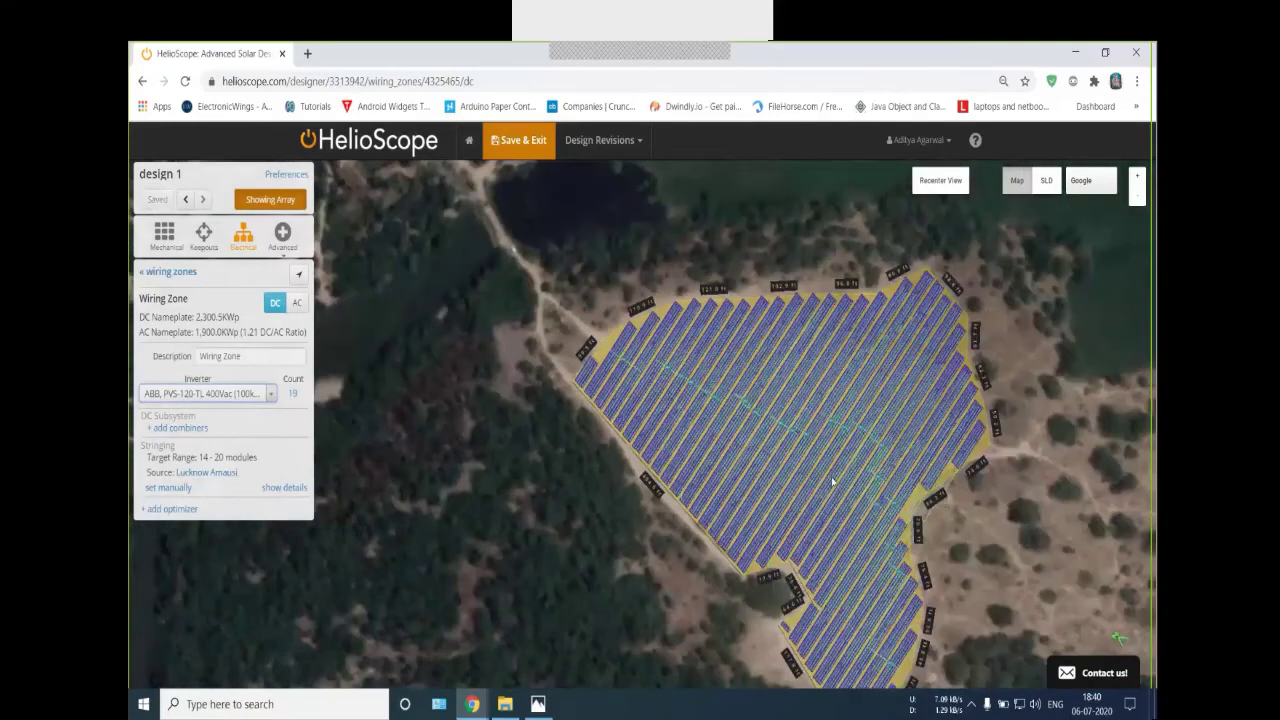
{"action": "left_click_drag", "start_coordinate": [832, 481], "coordinate": [804, 478]}
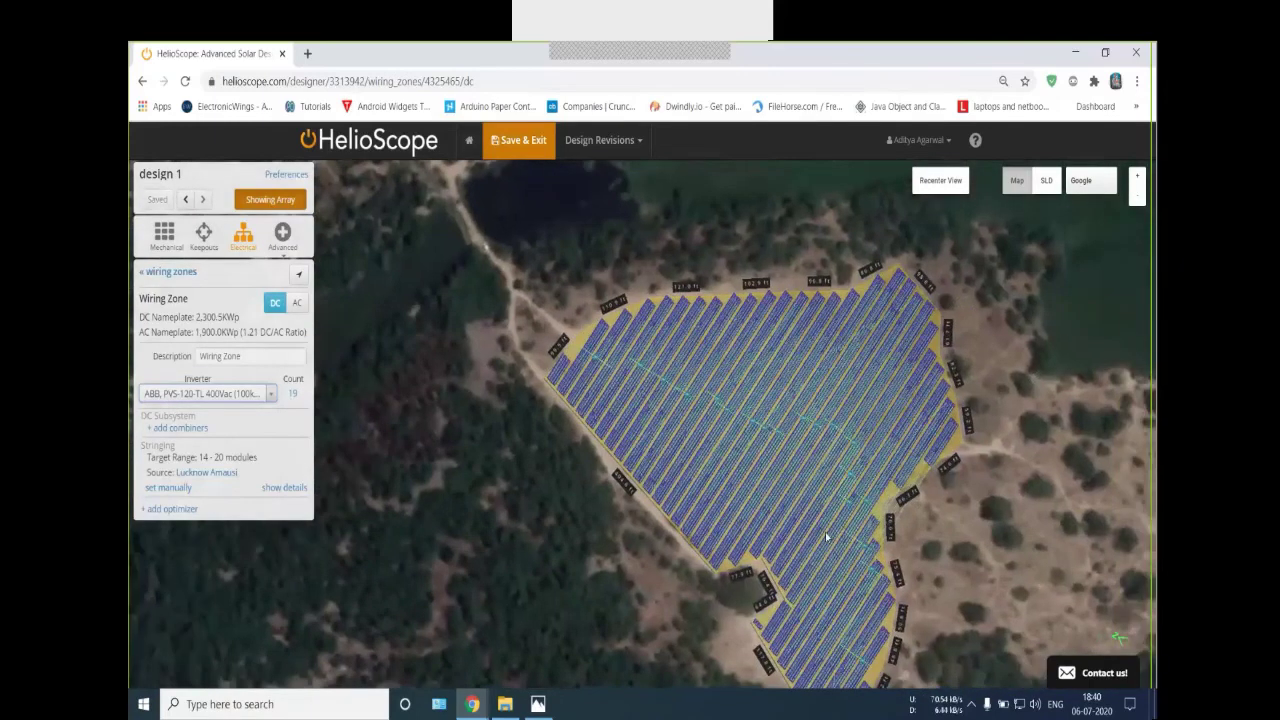
{"action": "scroll", "coordinate": [848, 454], "scroll_direction": "up", "scroll_amount": 3}
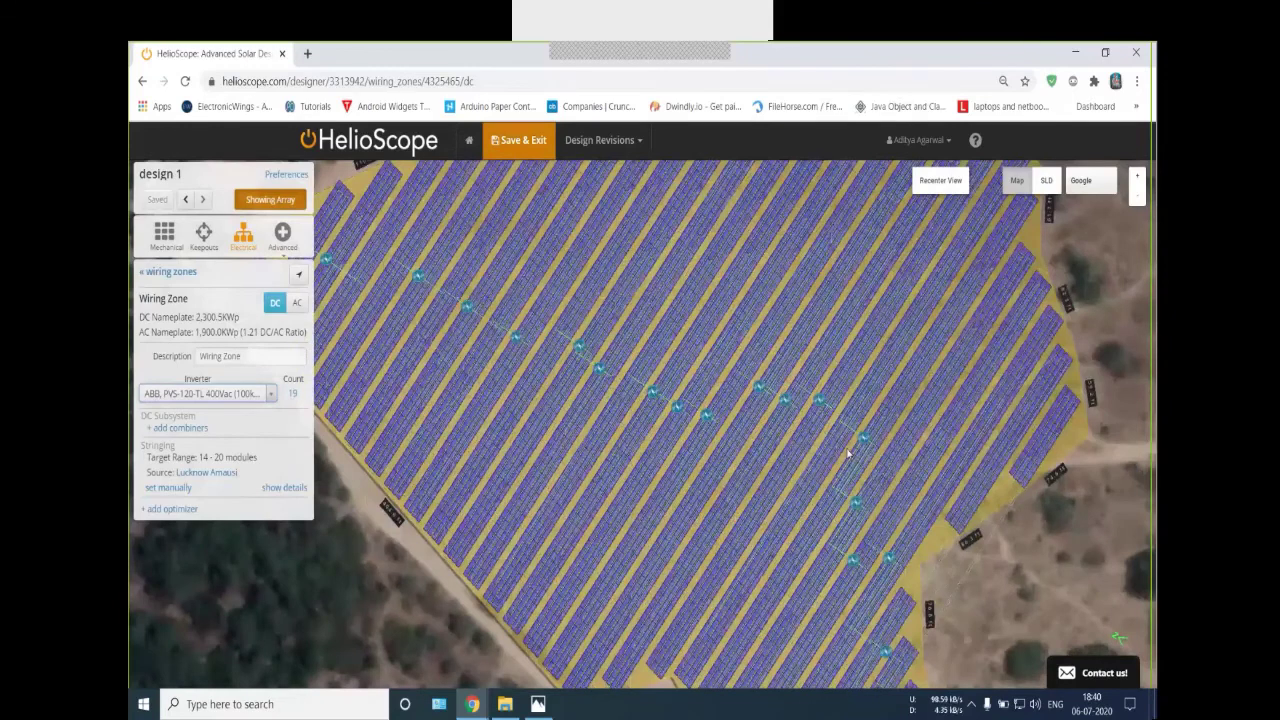
{"action": "scroll", "coordinate": [848, 454], "scroll_direction": "up", "scroll_amount": 3}
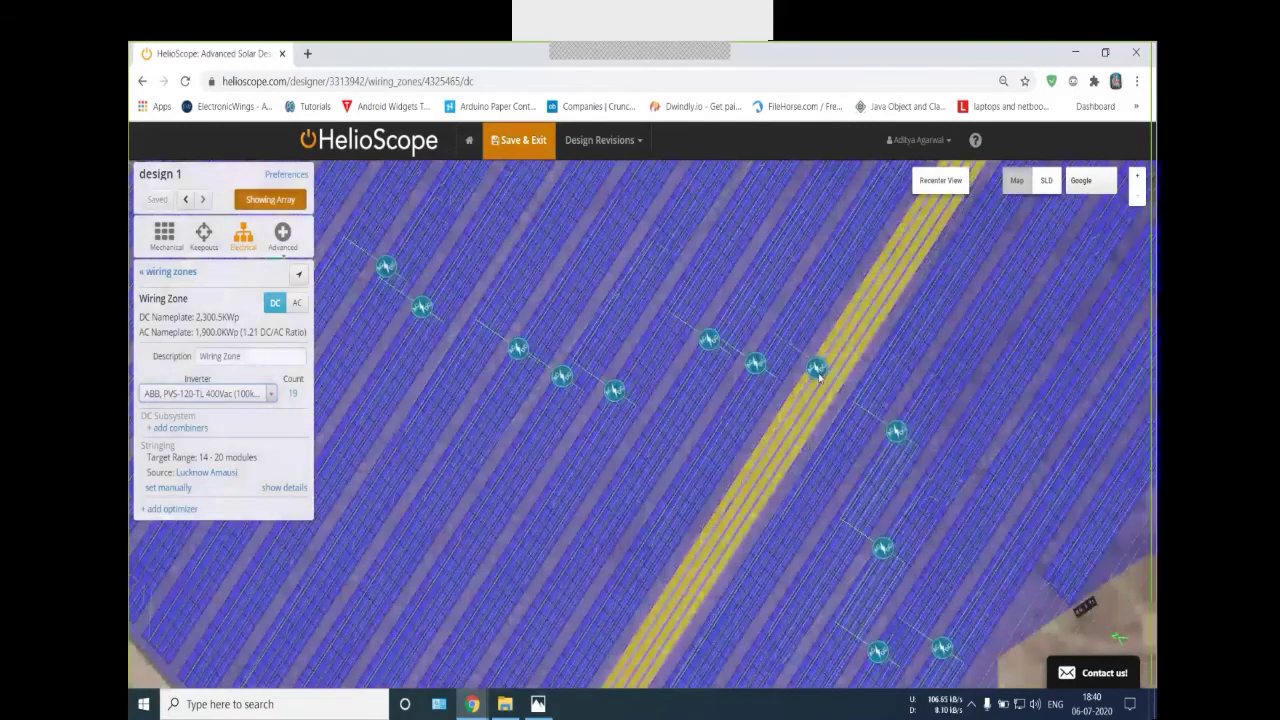
{"action": "scroll", "coordinate": [818, 377], "scroll_direction": "down", "scroll_amount": 3}
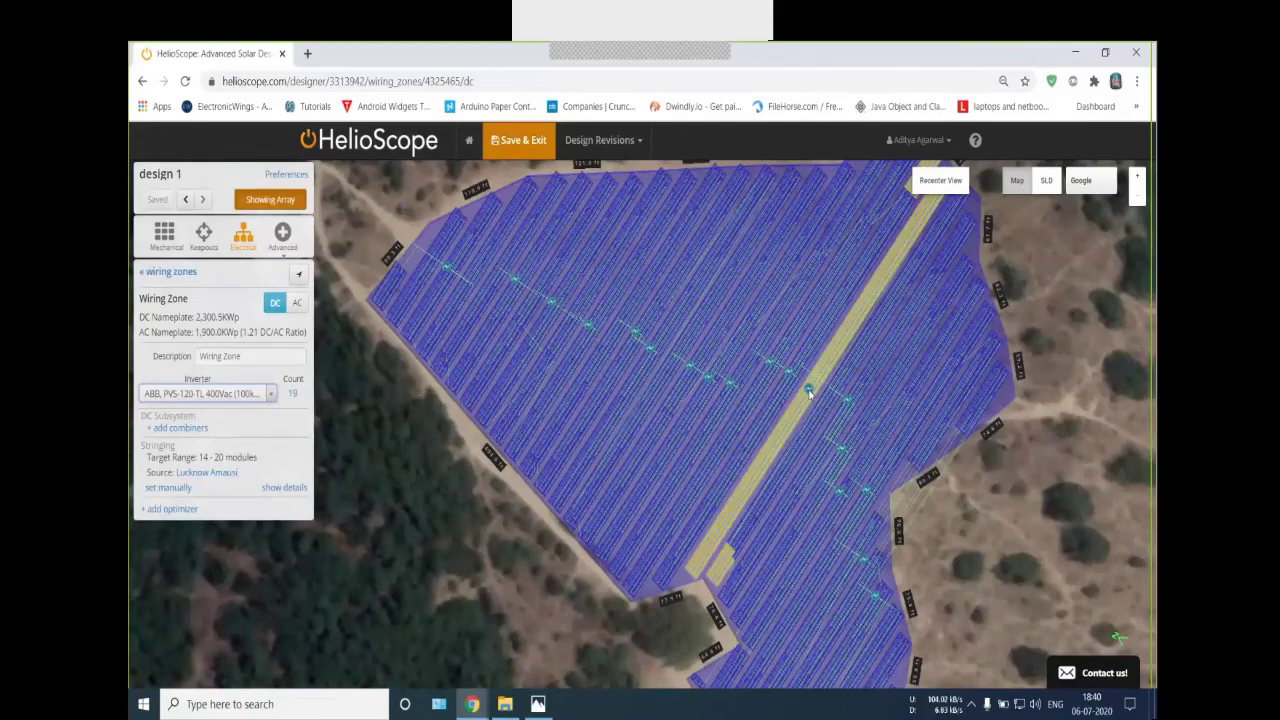
{"action": "scroll", "coordinate": [809, 392], "scroll_direction": "up", "scroll_amount": 3}
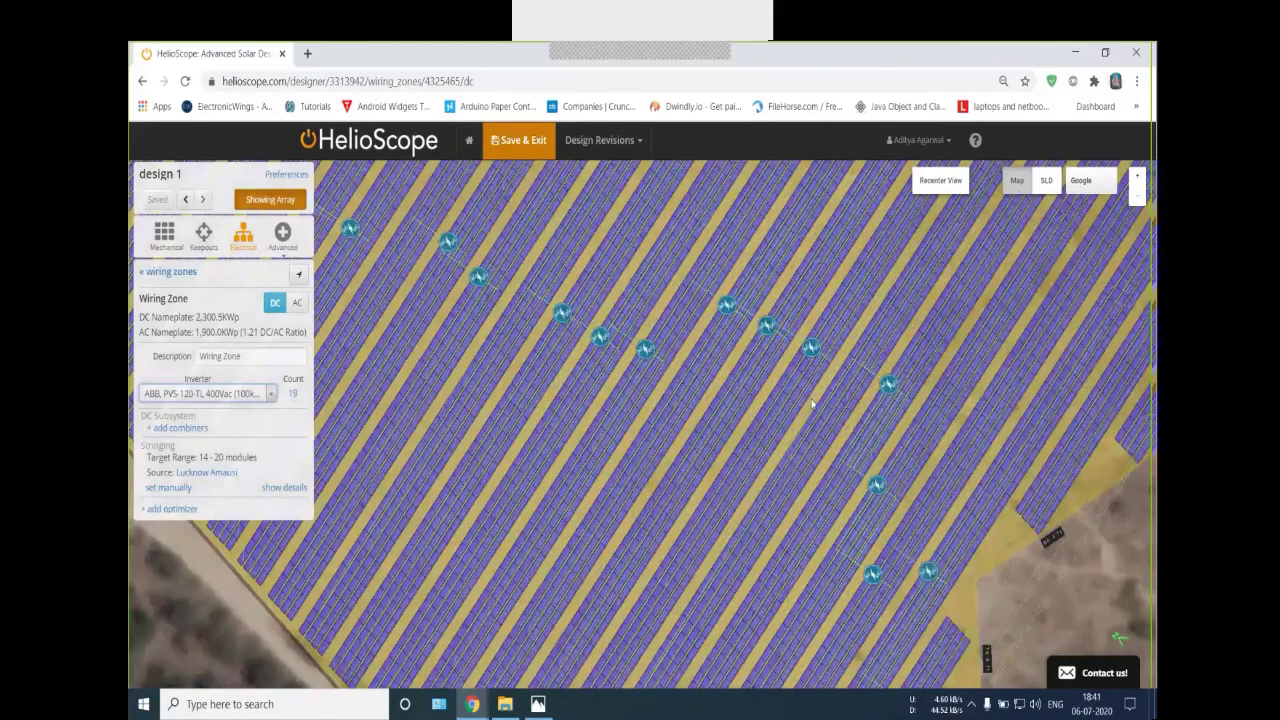
Switch the wiring zone to its AC side and add an AC configuration
{"action": "left_click", "coordinate": [297, 305]}
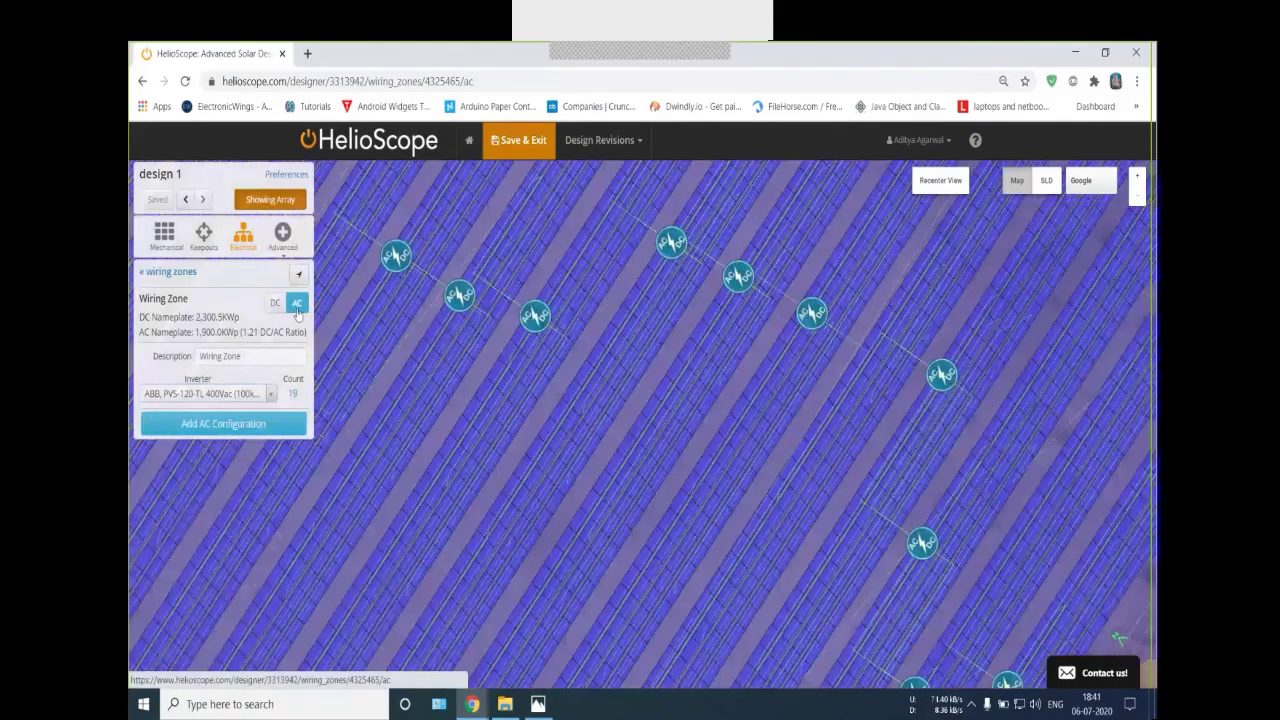
{"action": "left_click", "coordinate": [223, 423]}
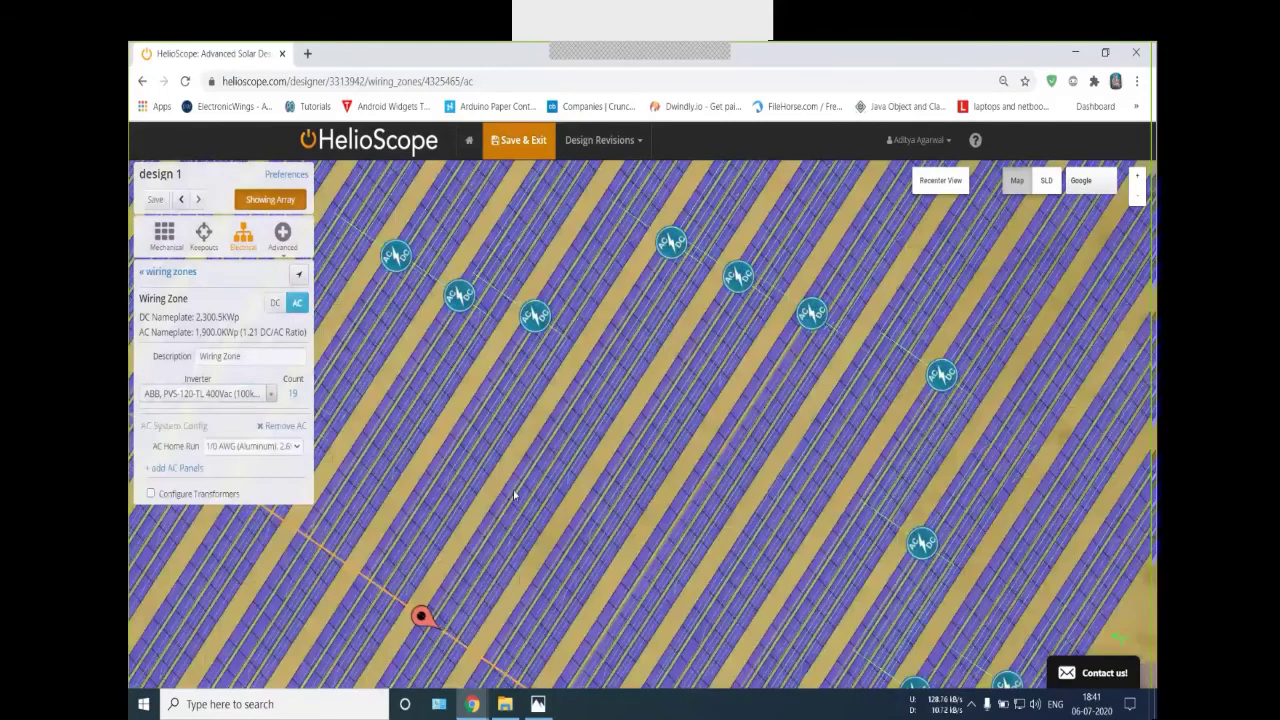
Move the stray inverters, including those near the array's eastern edge, into a straight line parallel to the AC run
{"action": "scroll", "coordinate": [513, 493], "scroll_direction": "down", "scroll_amount": 5}
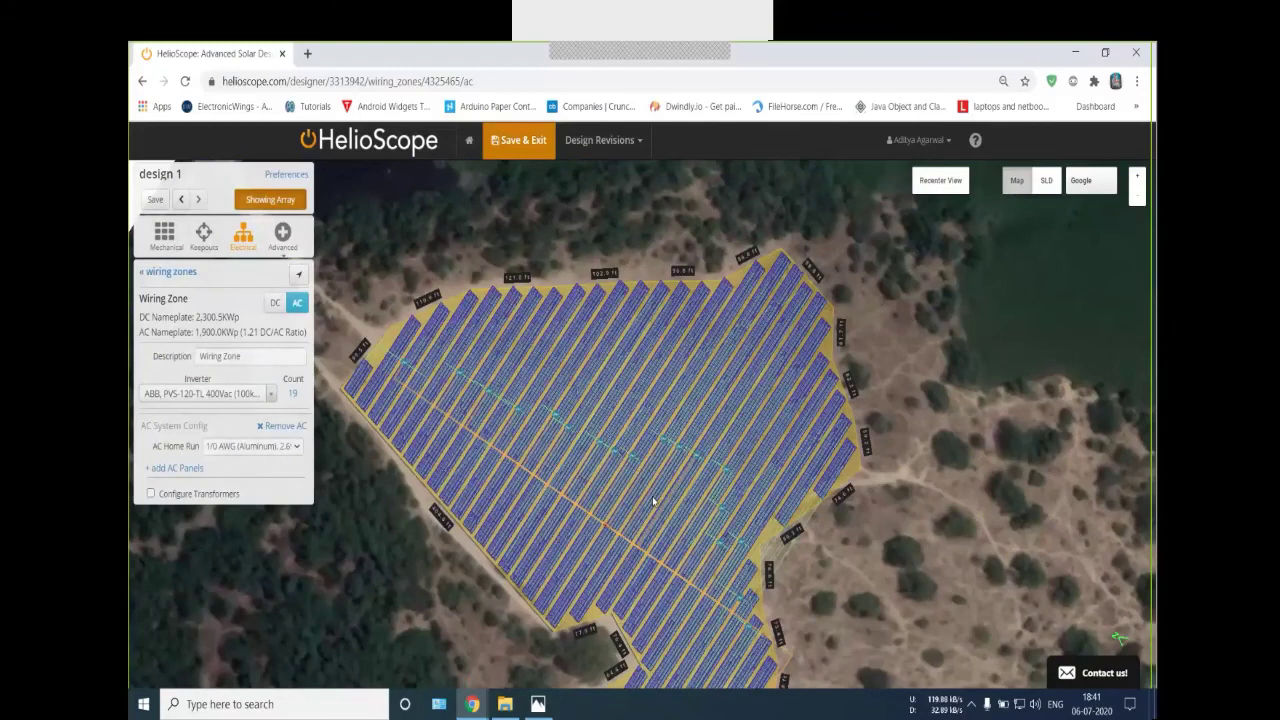
{"action": "scroll", "coordinate": [653, 500], "scroll_direction": "up", "scroll_amount": 5}
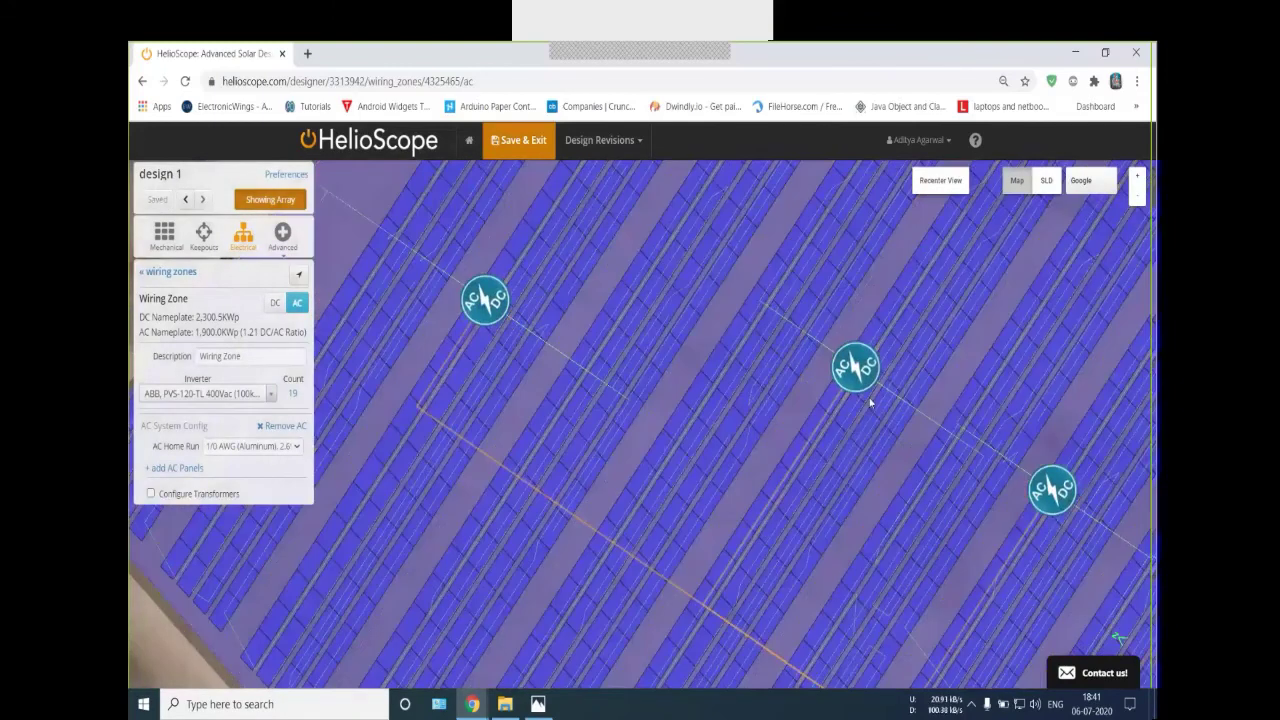
{"action": "scroll", "coordinate": [870, 402], "scroll_direction": "down", "scroll_amount": 1}
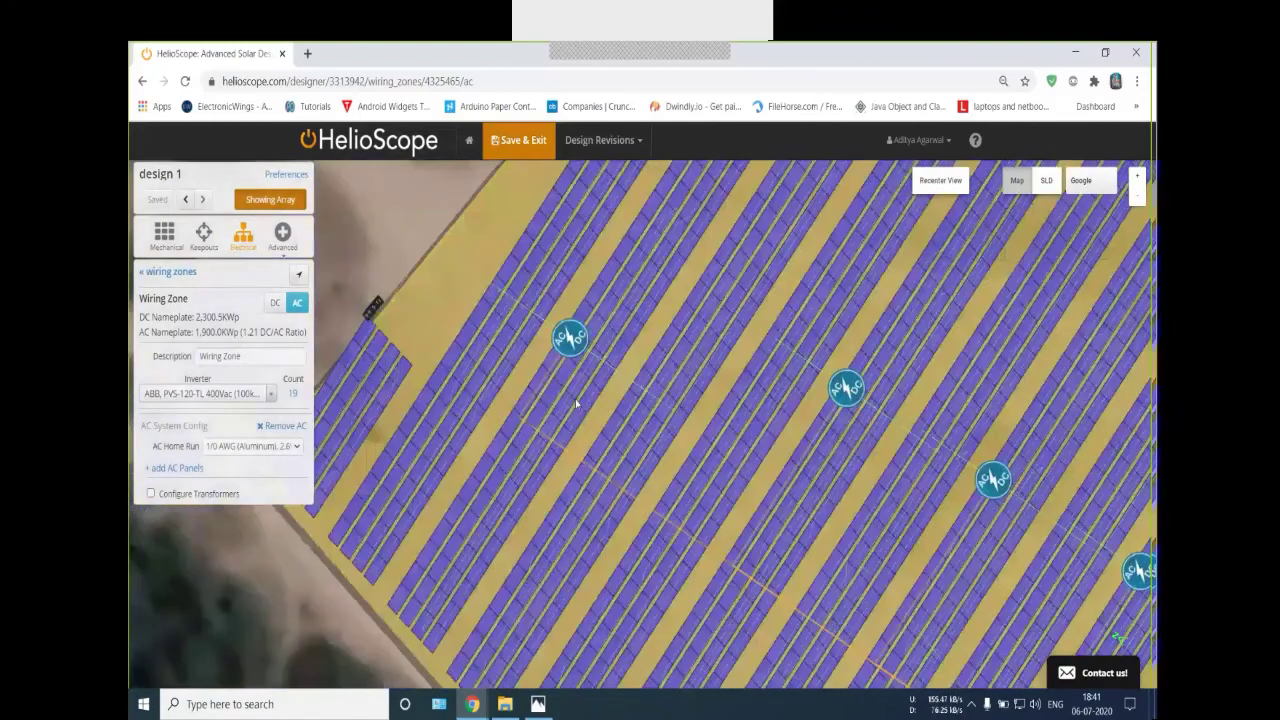
{"action": "scroll", "coordinate": [575, 399], "scroll_direction": "down", "scroll_amount": 1}
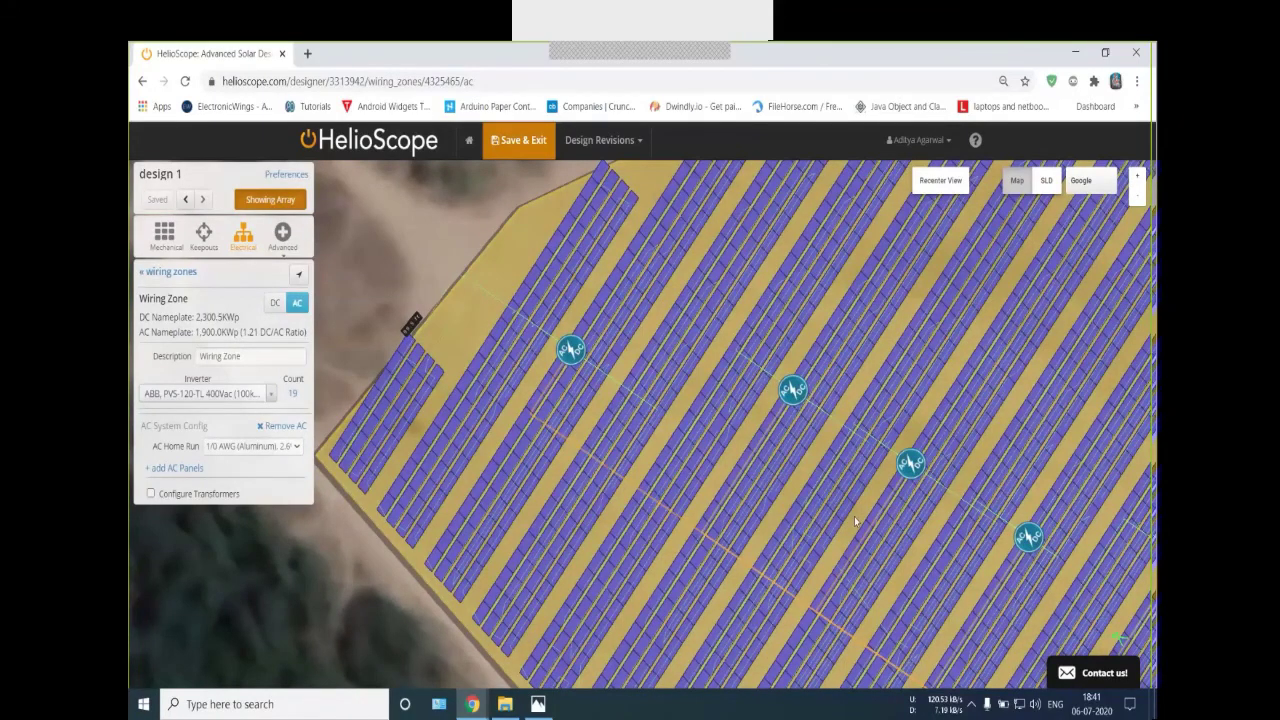
{"action": "scroll", "coordinate": [854, 516], "scroll_direction": "down", "scroll_amount": 3}
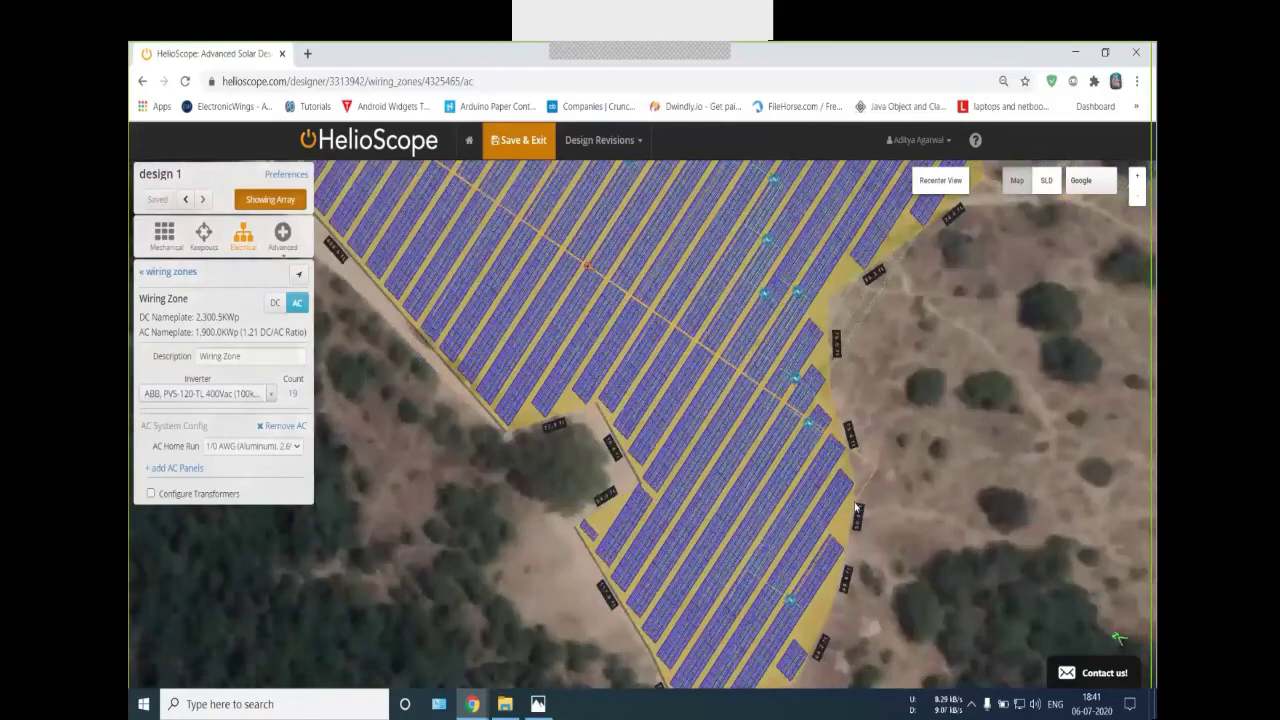
{"action": "left_click_drag", "start_coordinate": [808, 625], "coordinate": [844, 580]}
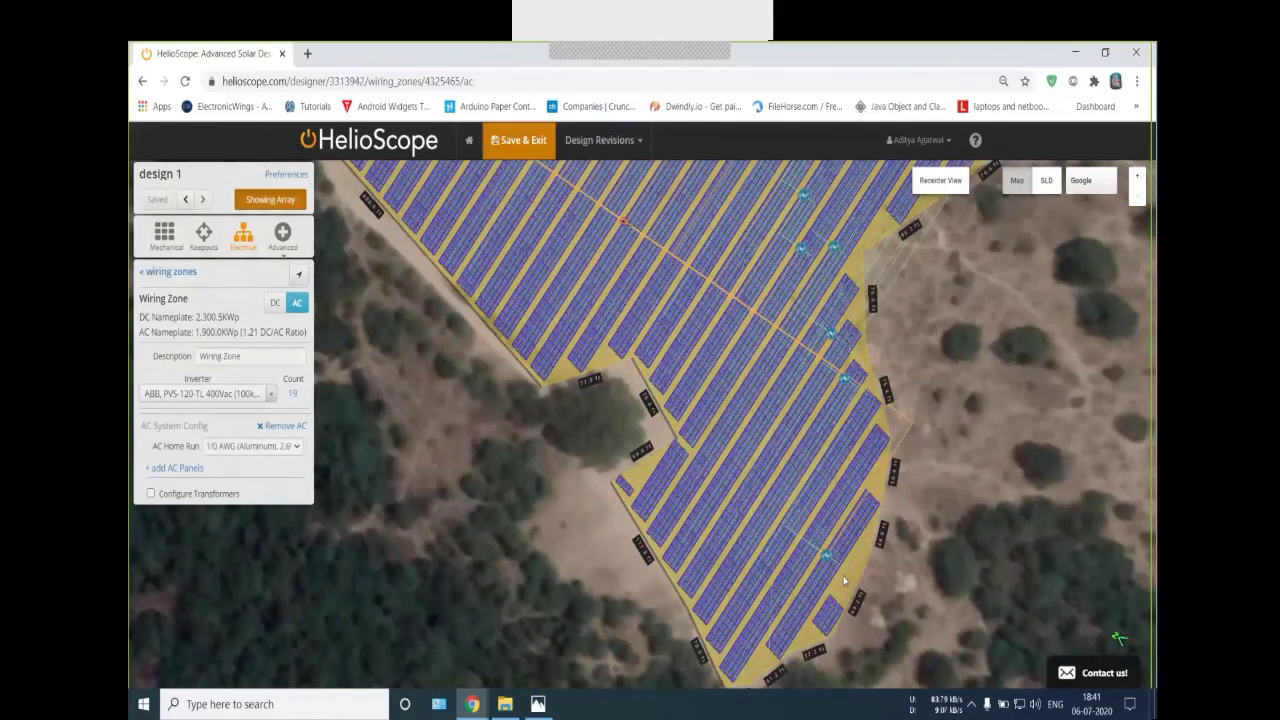
{"action": "scroll", "coordinate": [742, 336], "scroll_direction": "up", "scroll_amount": 5}
{"action": "left_click", "coordinate": [743, 333]}
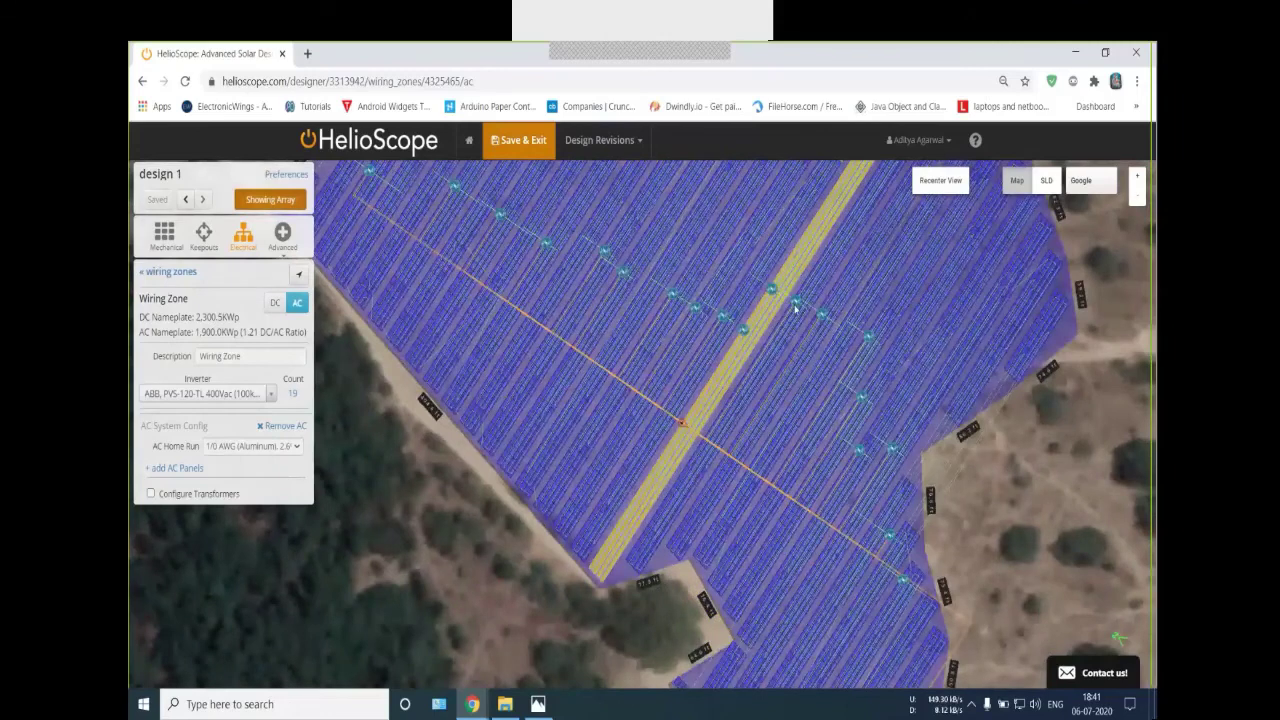
{"action": "left_click", "coordinate": [796, 309]}
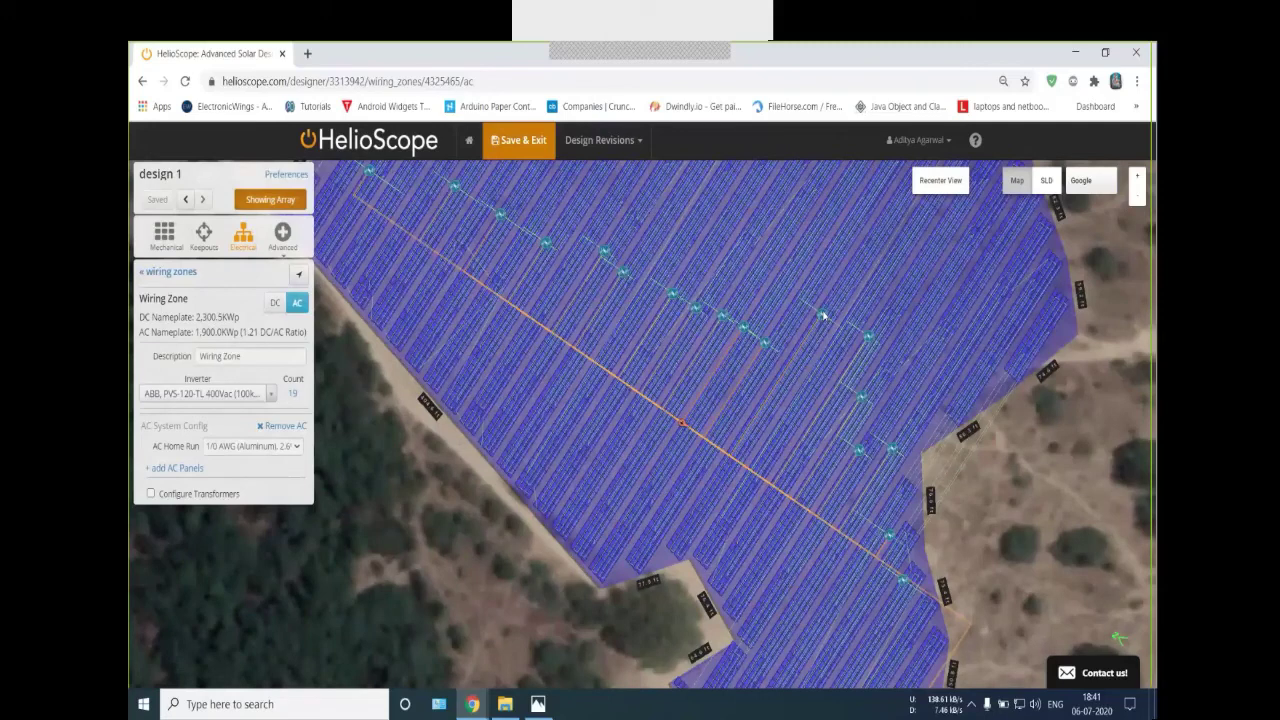
{"action": "left_click_drag", "start_coordinate": [823, 315], "coordinate": [794, 360]}
{"action": "left_click_drag", "start_coordinate": [869, 337], "coordinate": [830, 380]}
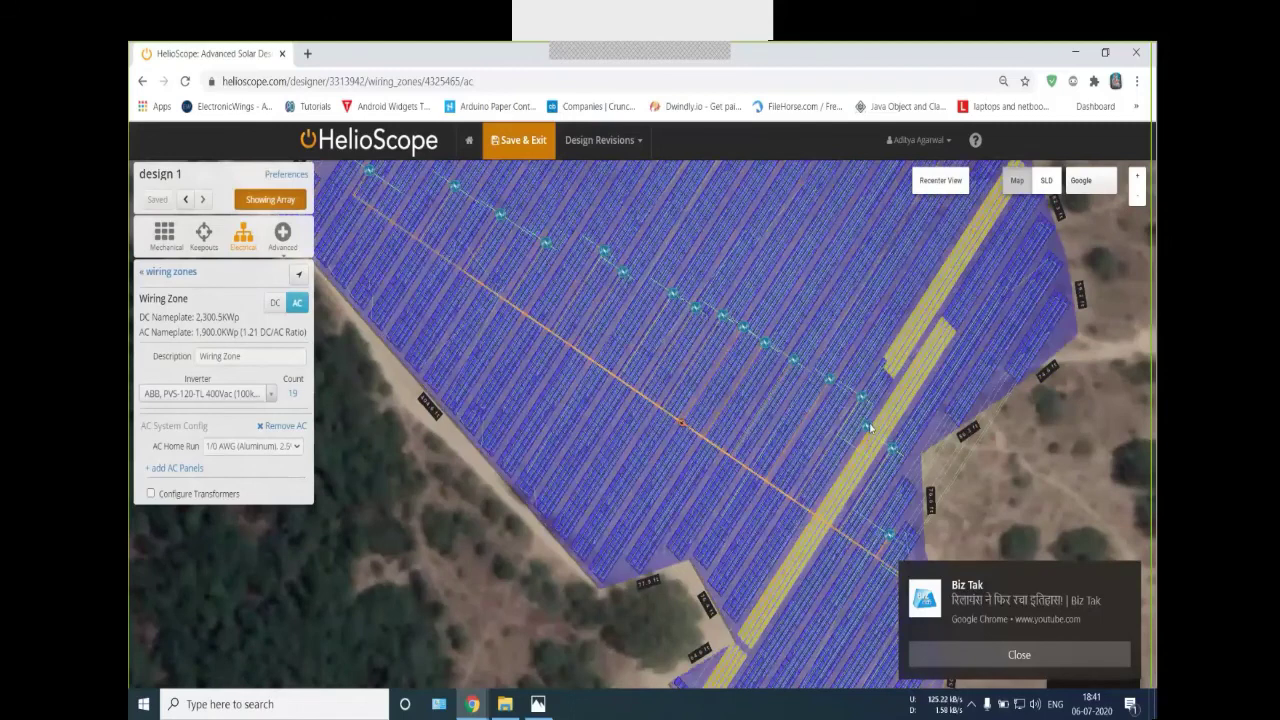
{"action": "left_click_drag", "start_coordinate": [869, 427], "coordinate": [900, 435]}
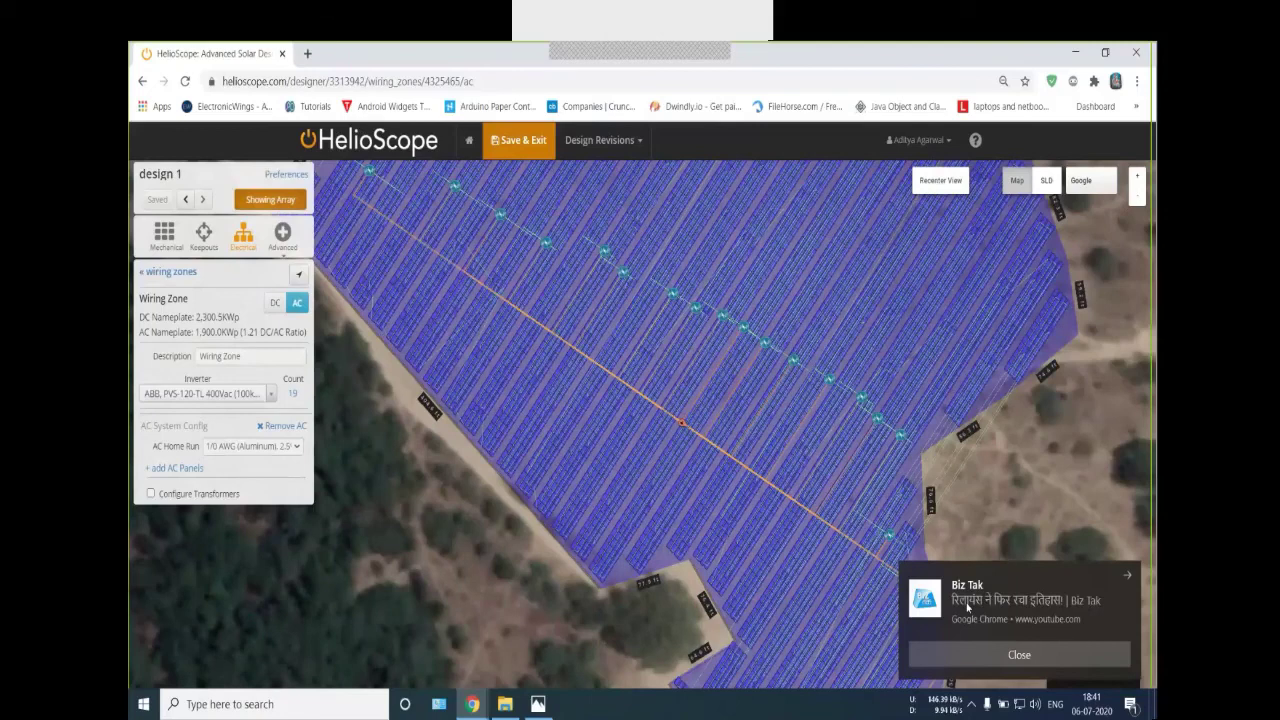
Review the conductor sizes offered for the wiring zone's AC Home Run
{"action": "scroll", "coordinate": [779, 450], "scroll_direction": "down", "scroll_amount": 1}
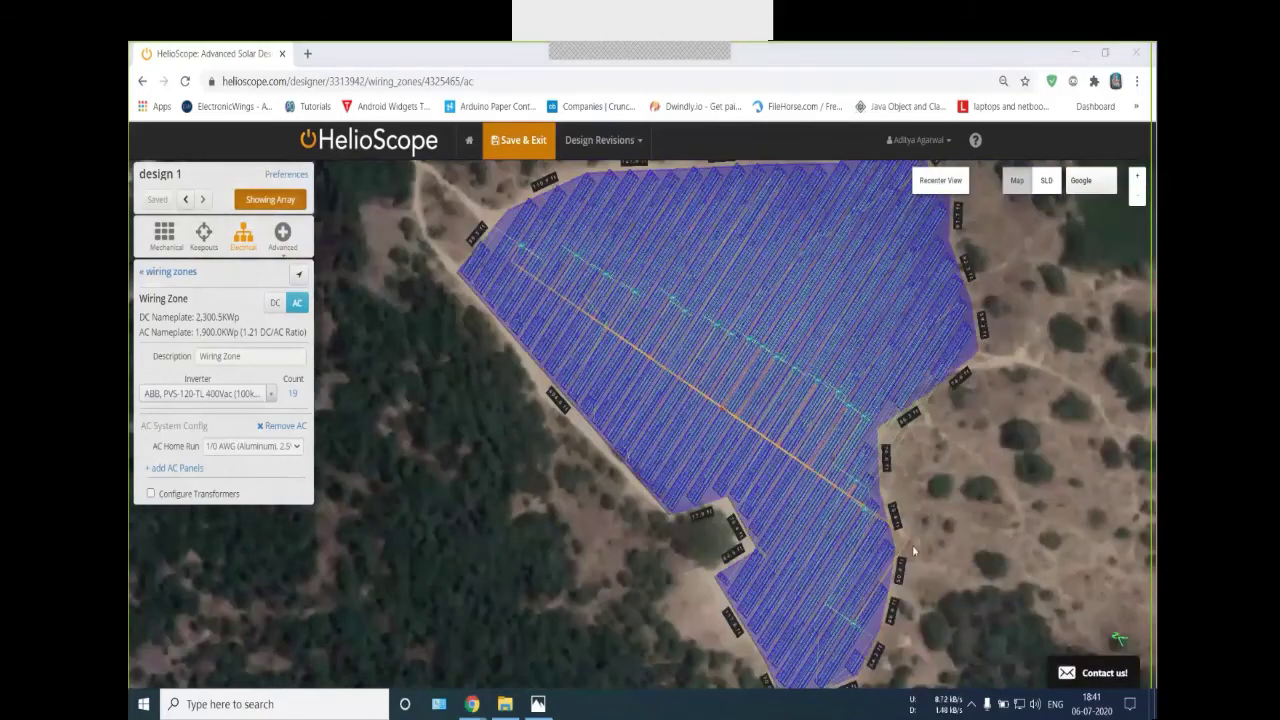
{"action": "scroll", "coordinate": [912, 549], "scroll_direction": "down", "scroll_amount": 1}
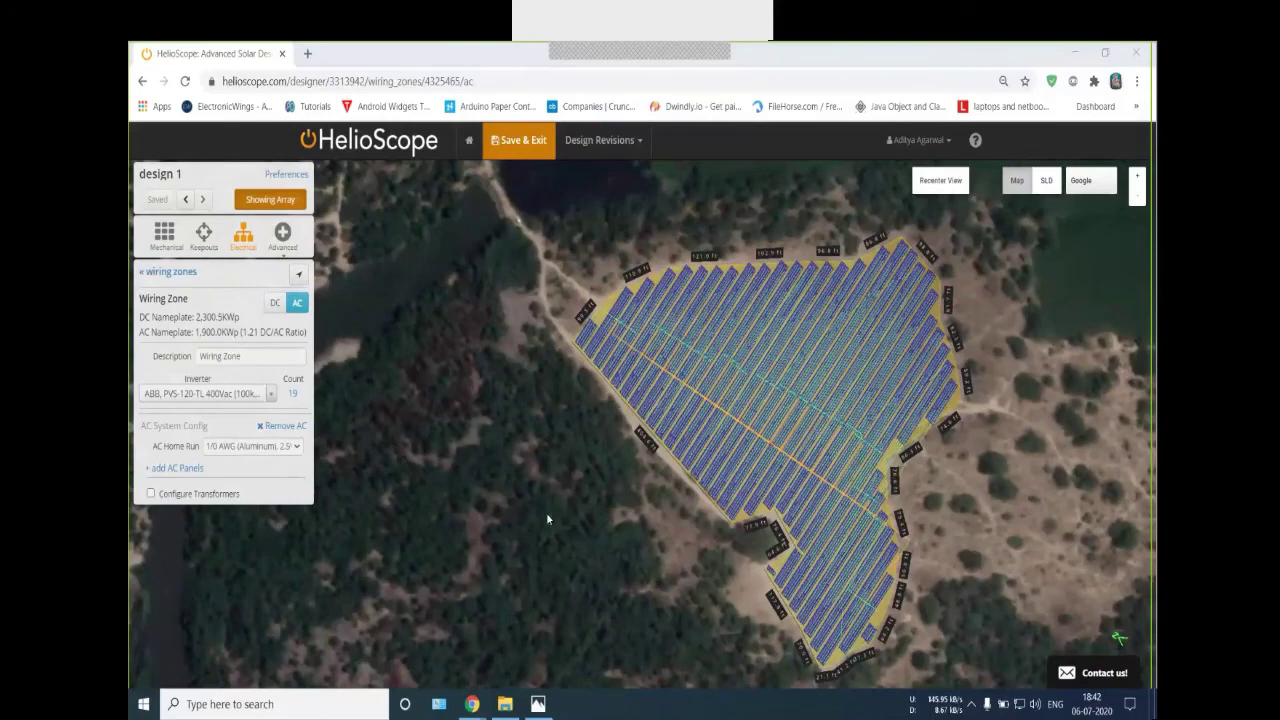
{"action": "left_click", "coordinate": [255, 448]}
{"action": "left_click", "coordinate": [241, 453]}
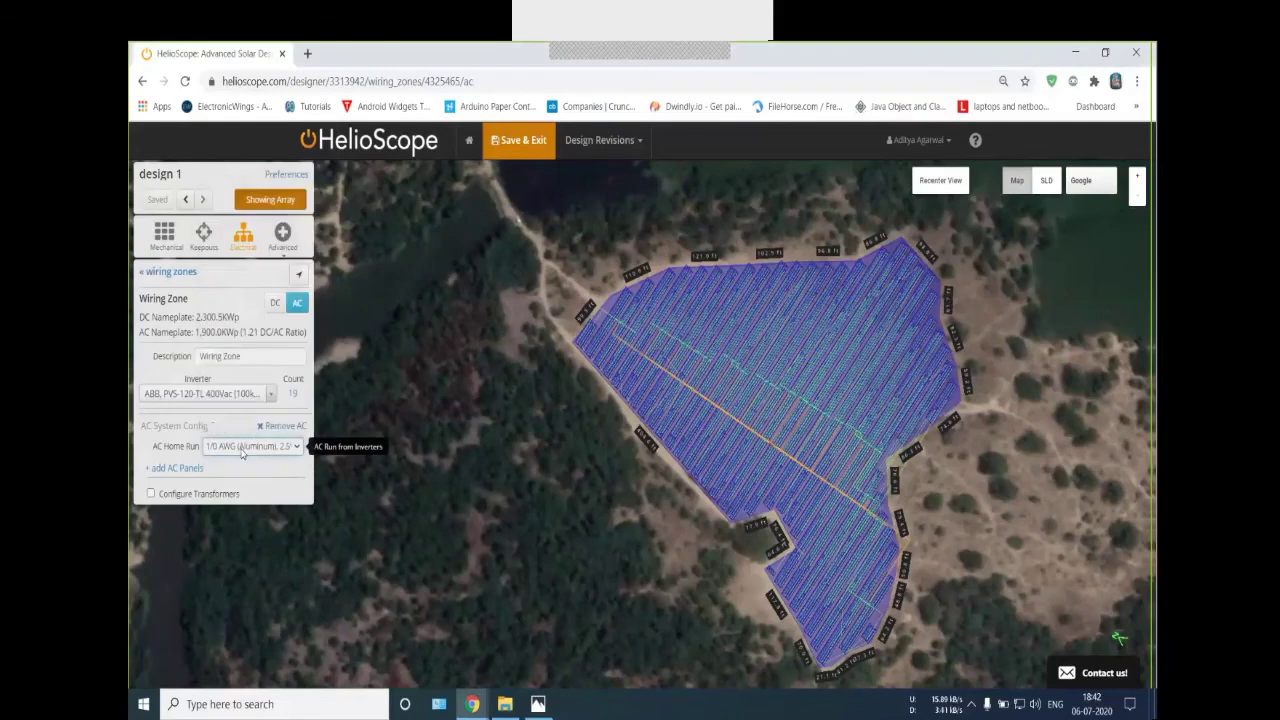
{"action": "left_click", "coordinate": [241, 450]}
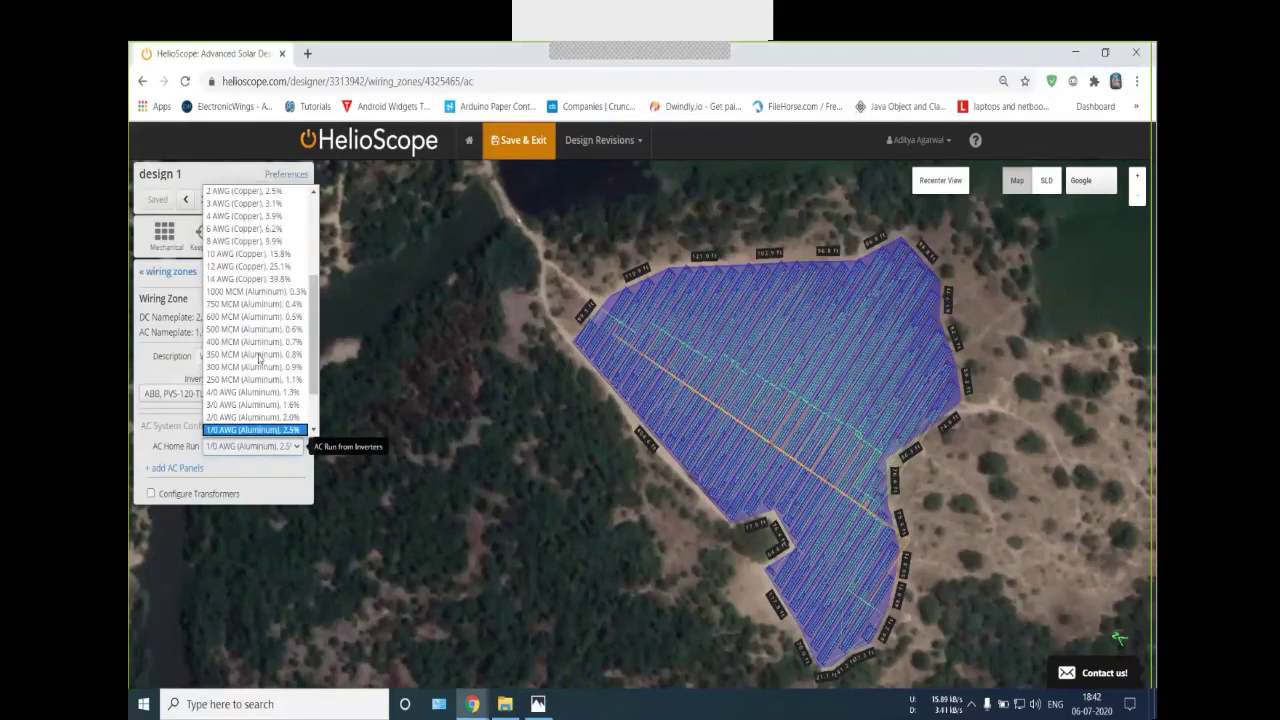
Open the module shading optimization settings and inspect the module layout across the whole array
{"action": "left_click", "coordinate": [282, 234]}
{"action": "left_click", "coordinate": [286, 238]}
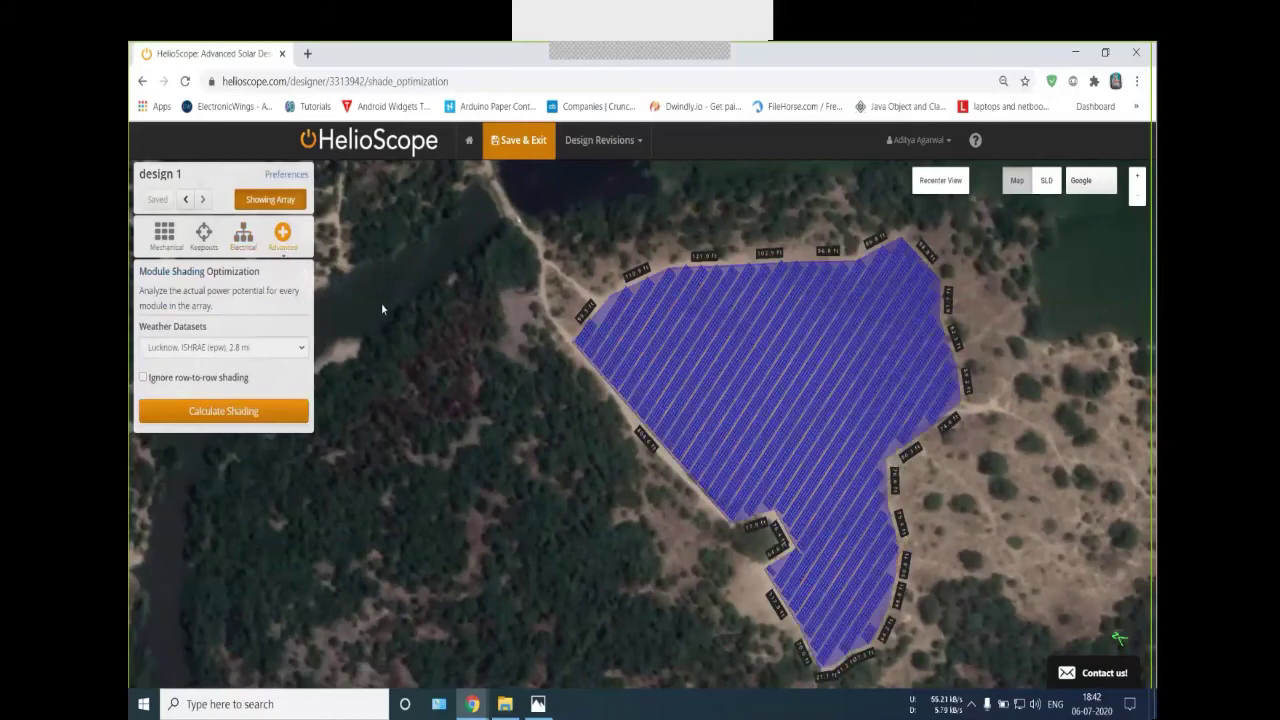
{"action": "left_click_drag", "start_coordinate": [926, 494], "coordinate": [836, 472]}
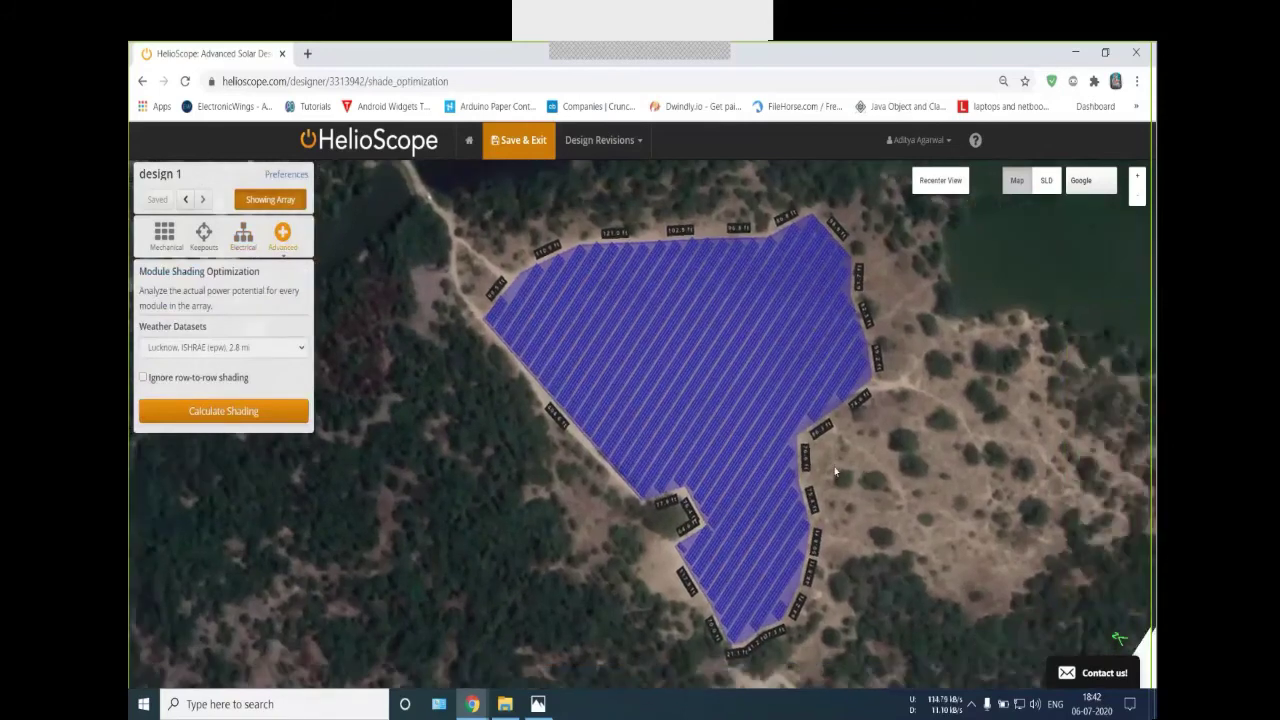
{"action": "scroll", "coordinate": [836, 472], "scroll_direction": "up", "scroll_amount": 1}
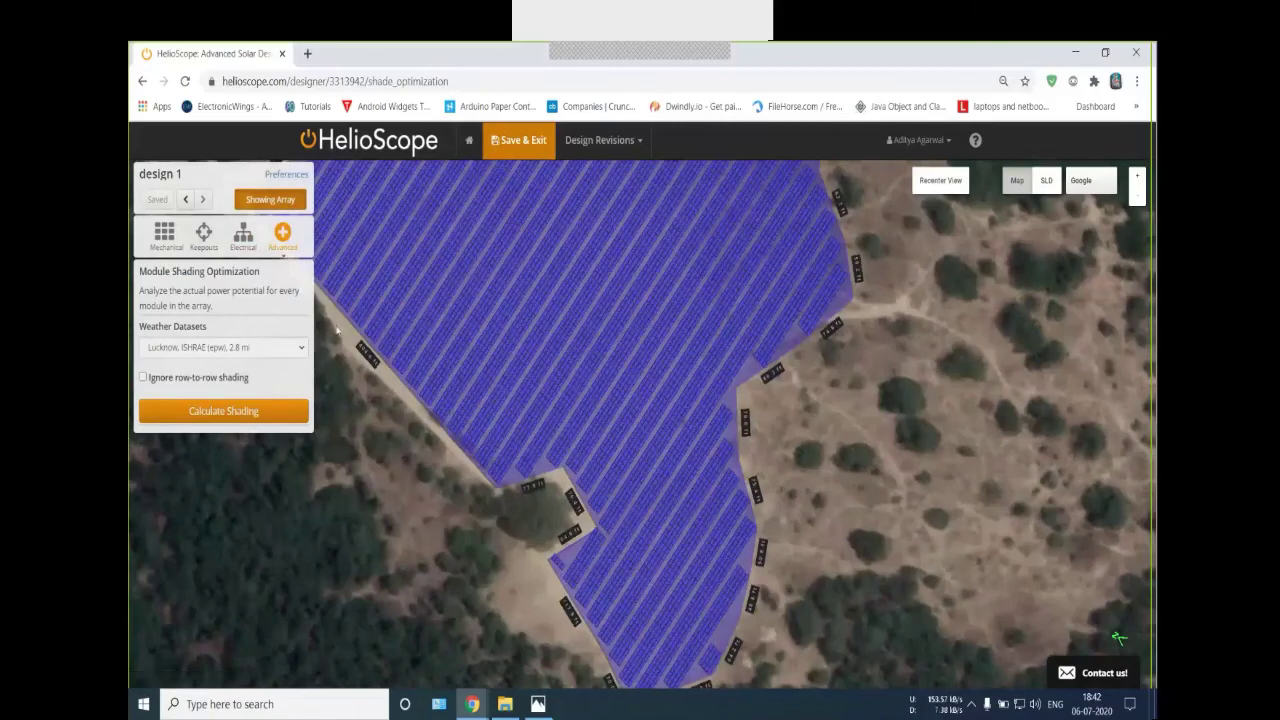
{"action": "left_click_drag", "start_coordinate": [807, 462], "coordinate": [864, 437]}
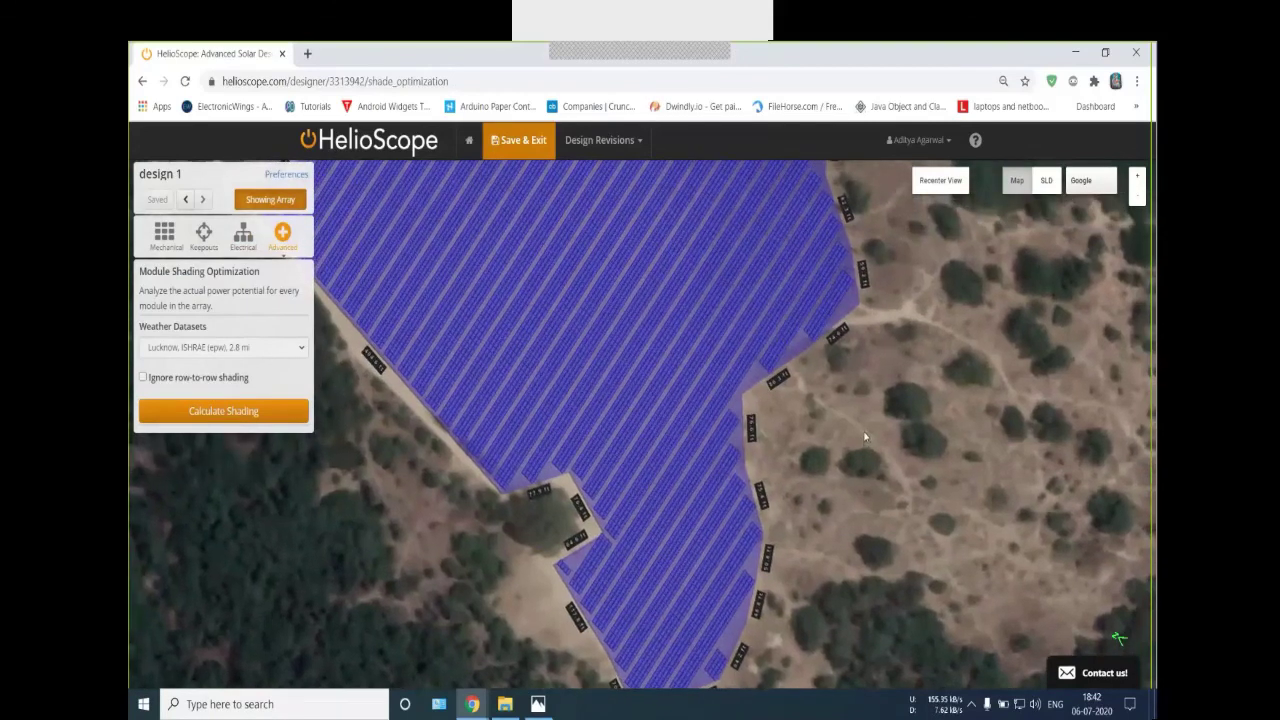
{"action": "left_click_drag", "start_coordinate": [823, 484], "coordinate": [990, 540]}
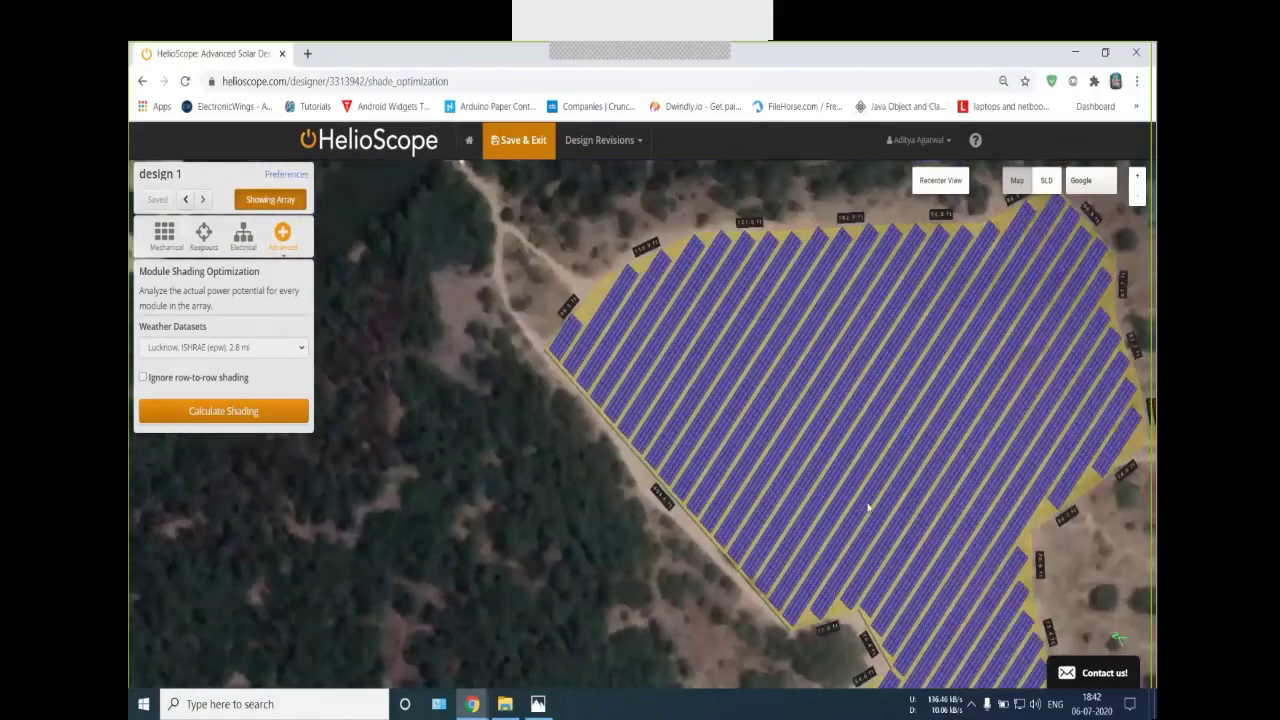
{"action": "left_click_drag", "start_coordinate": [868, 508], "coordinate": [699, 456]}
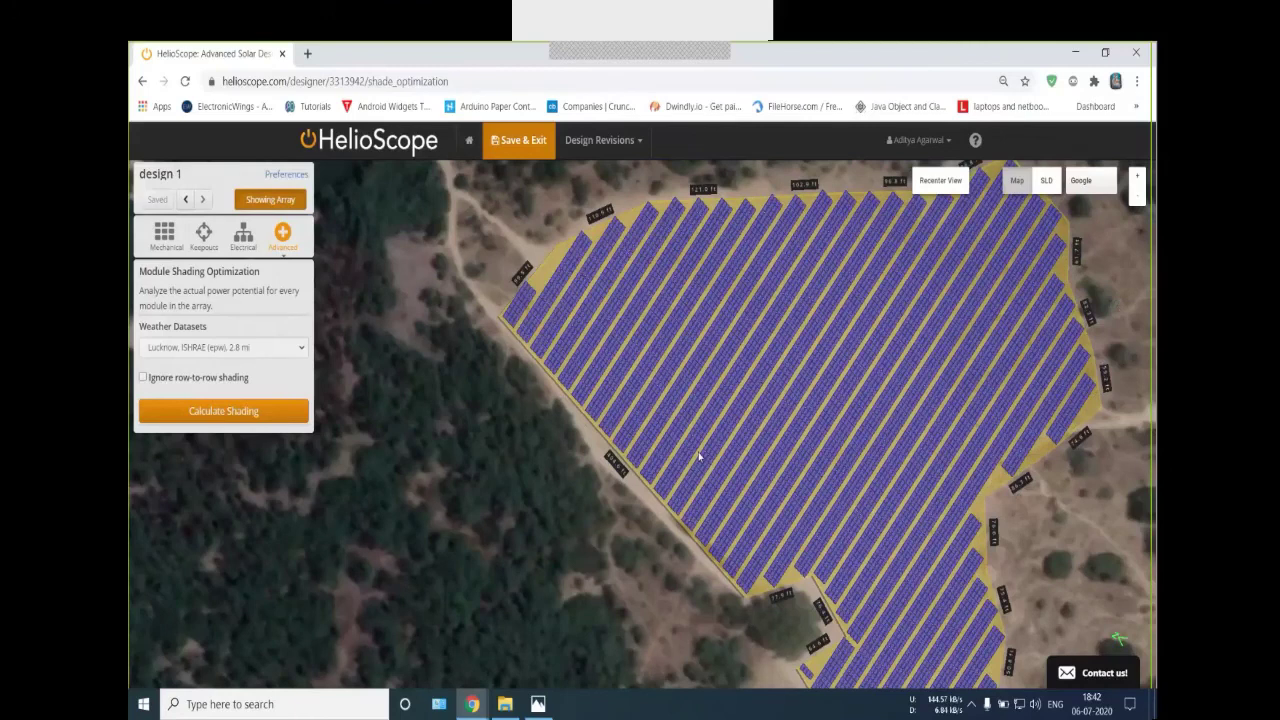
Save and exit design 1, and open the project's reports overview
{"action": "left_click", "coordinate": [699, 456]}
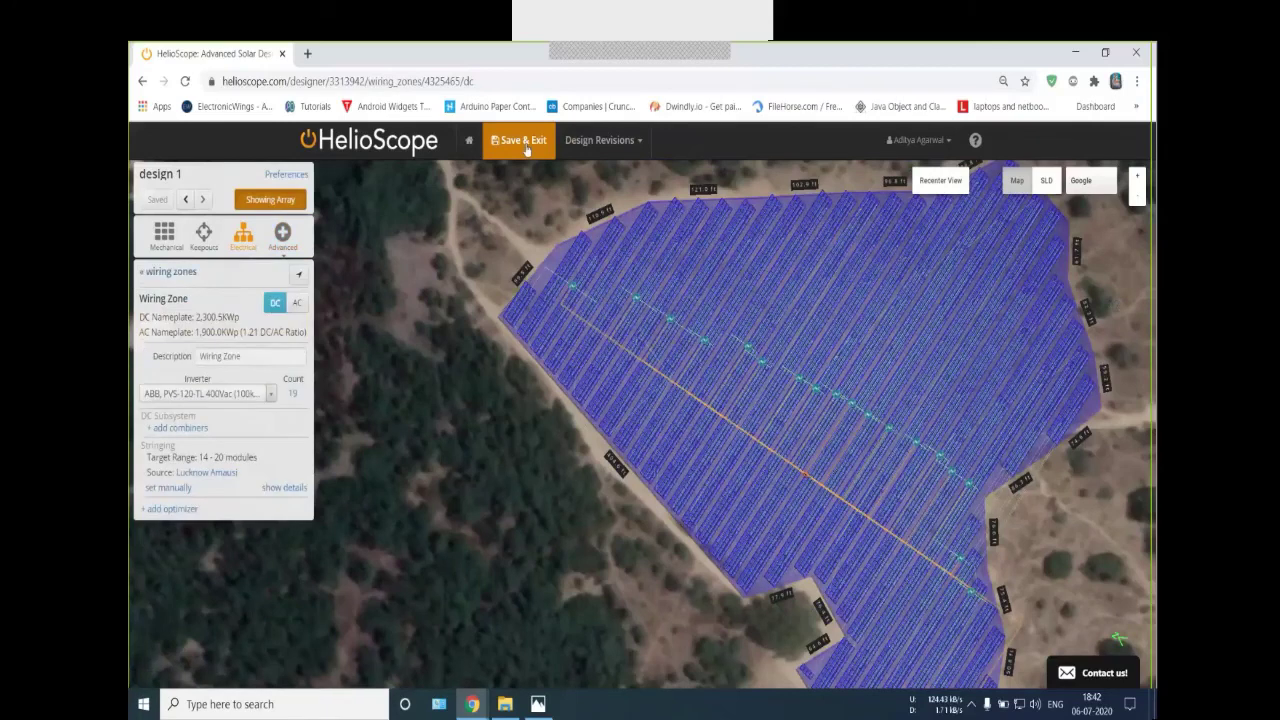
{"action": "left_click", "coordinate": [527, 149]}
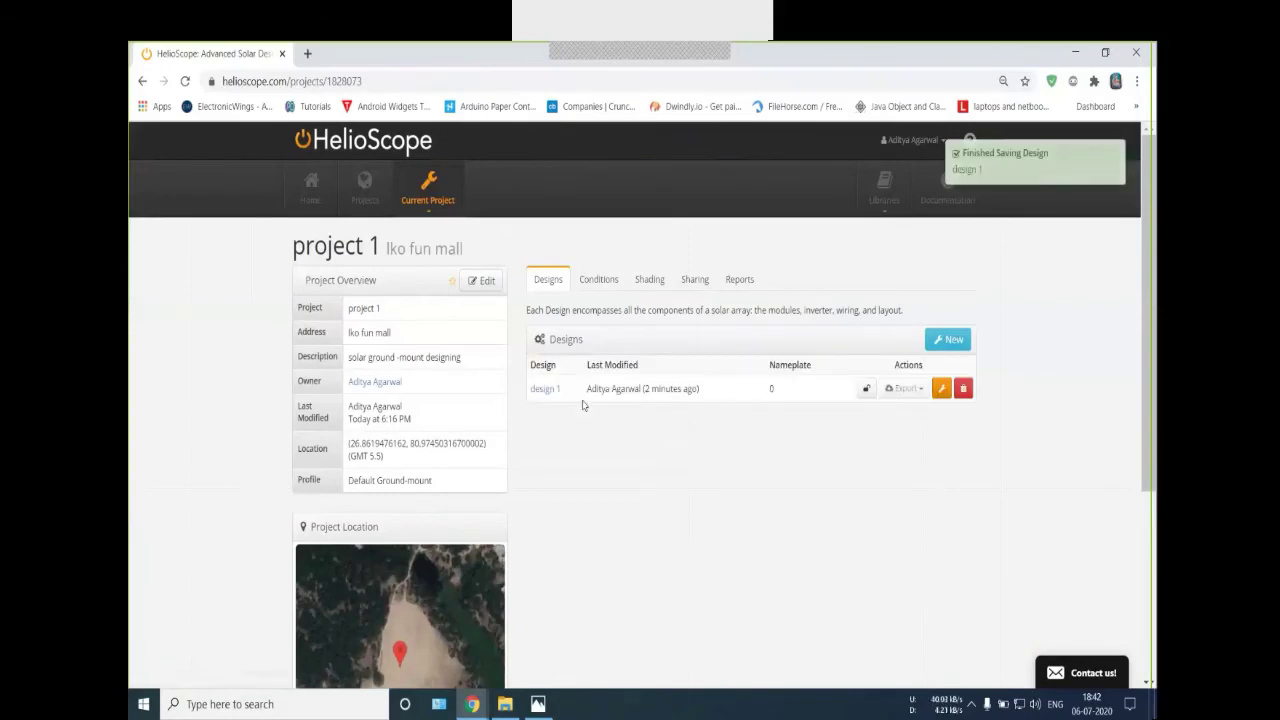
{"action": "left_click", "coordinate": [727, 282]}
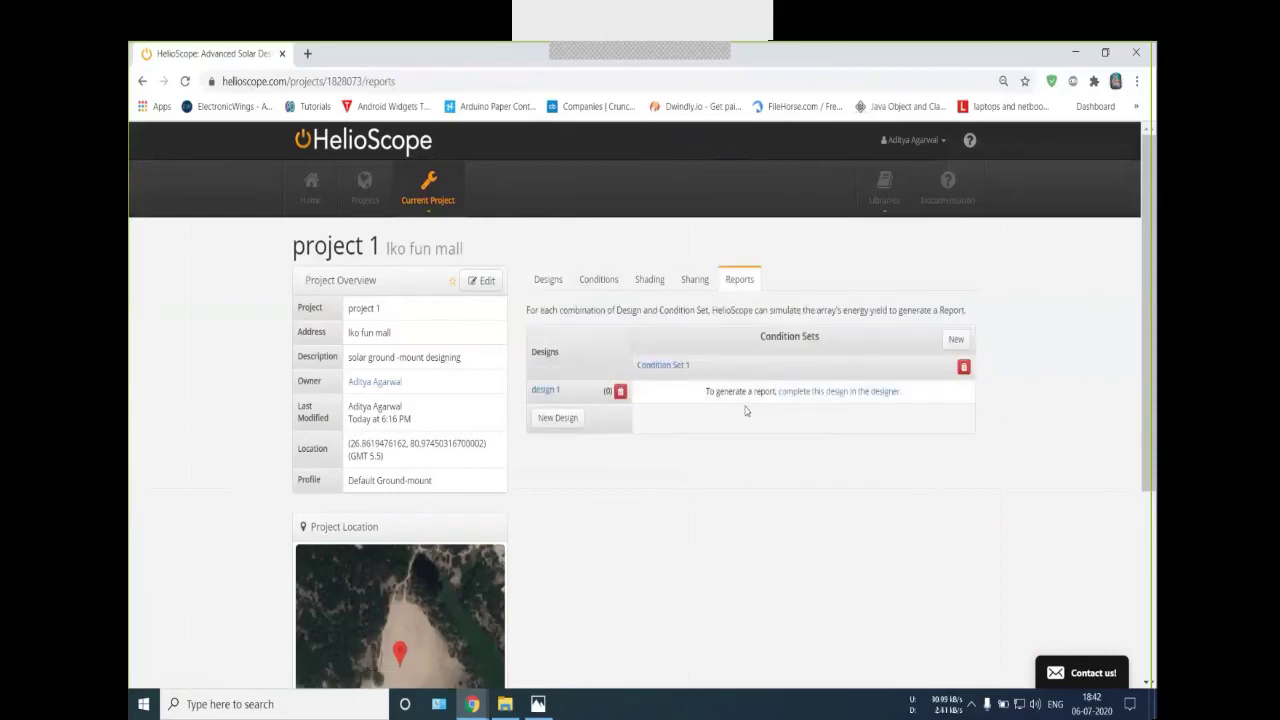
Reopen design 1 in the designer from its report entry and check its field segment and wiring zone lists
{"action": "left_click", "coordinate": [828, 398]}
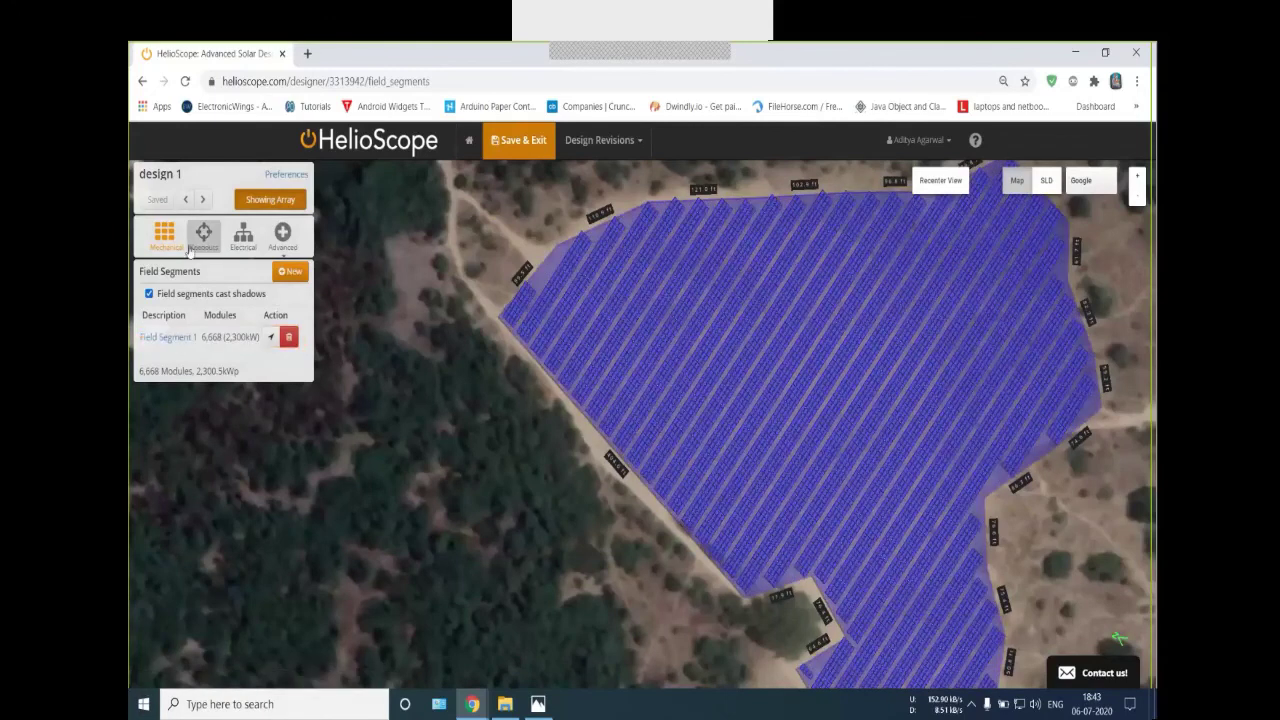
{"action": "left_click", "coordinate": [243, 236]}
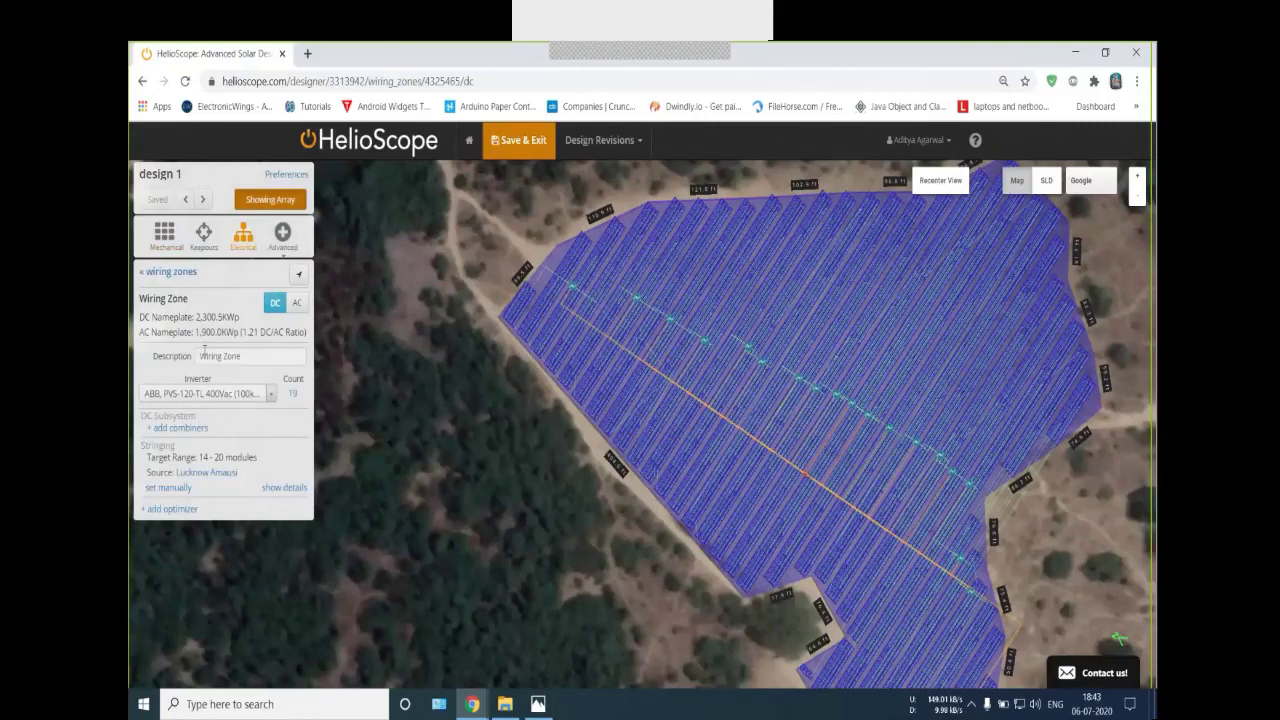
{"action": "left_click", "coordinate": [171, 271]}
{"action": "left_click", "coordinate": [165, 296]}
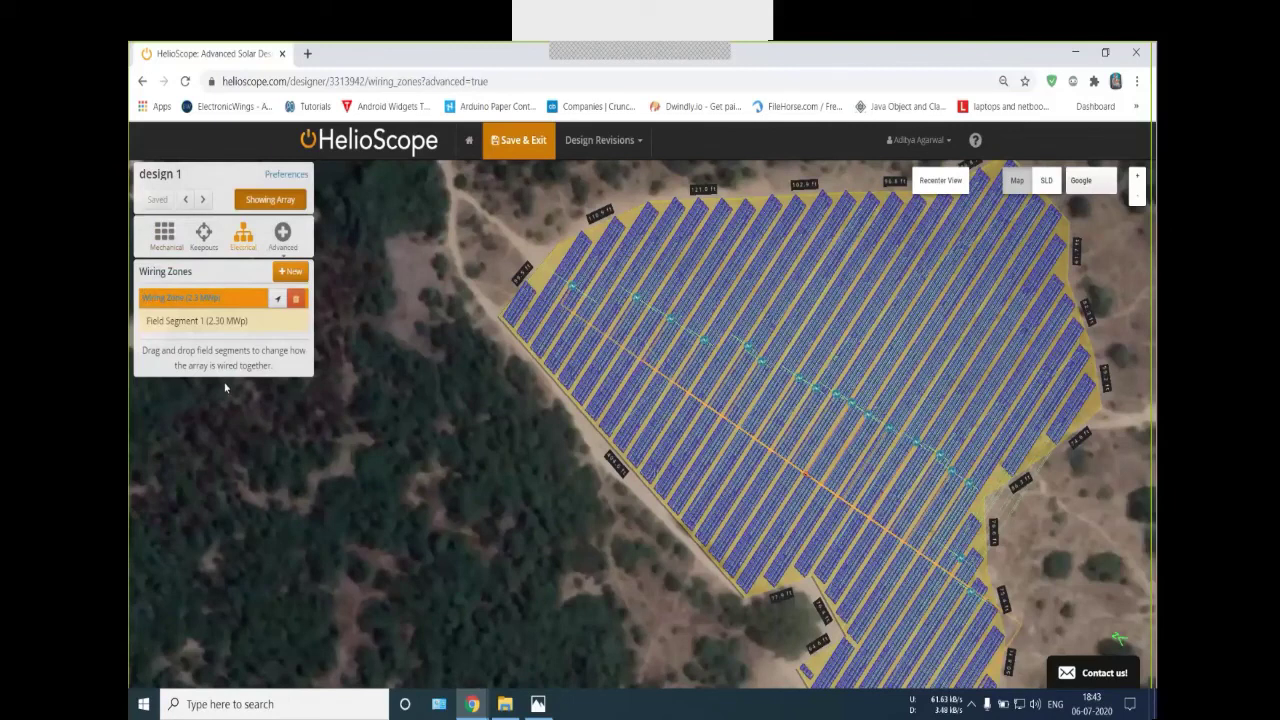
Calculate the array's module shading with row-to-row shading ignored, and save and exit the design
{"action": "left_click", "coordinate": [283, 232]}
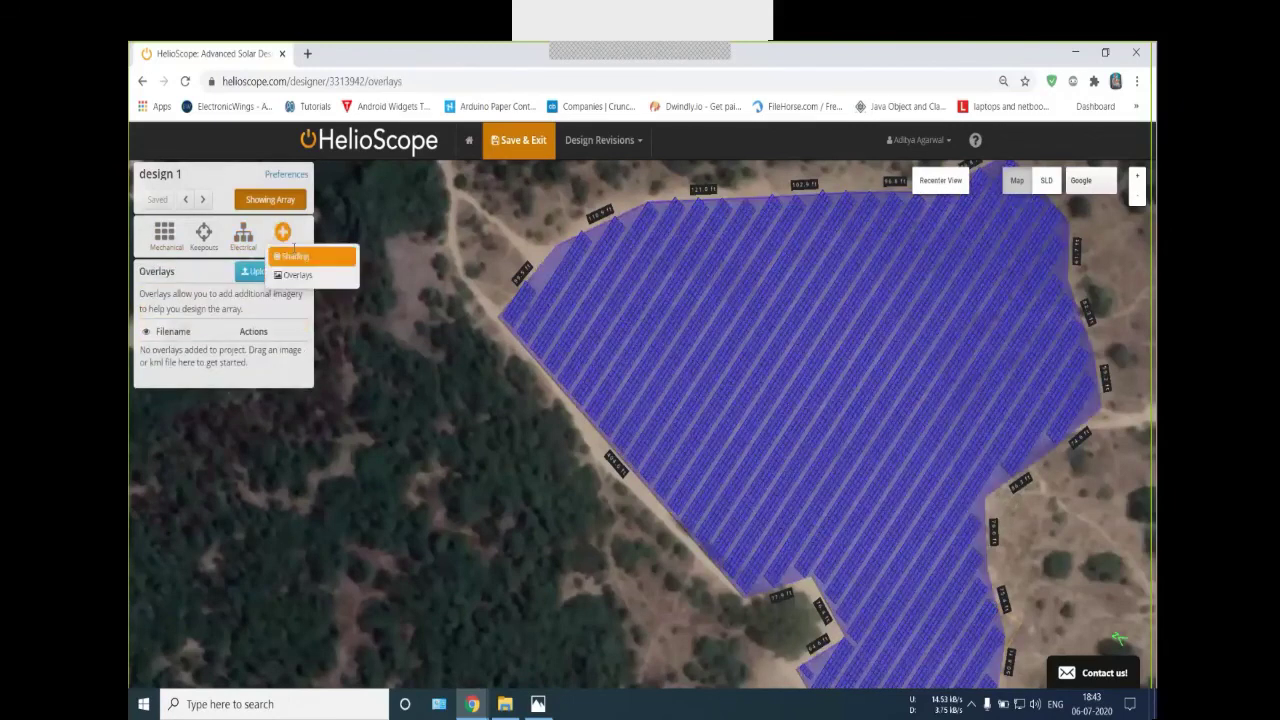
{"action": "left_click", "coordinate": [295, 257]}
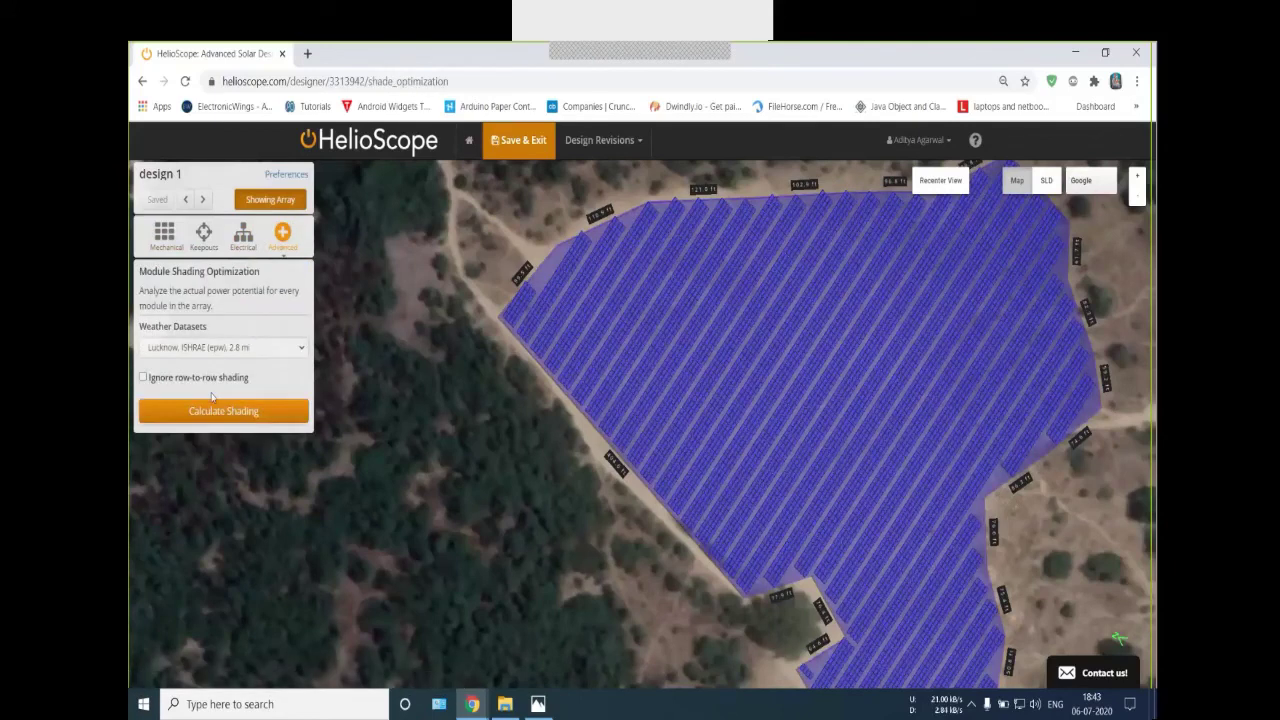
{"action": "left_click", "coordinate": [200, 377]}
{"action": "left_click", "coordinate": [223, 411]}
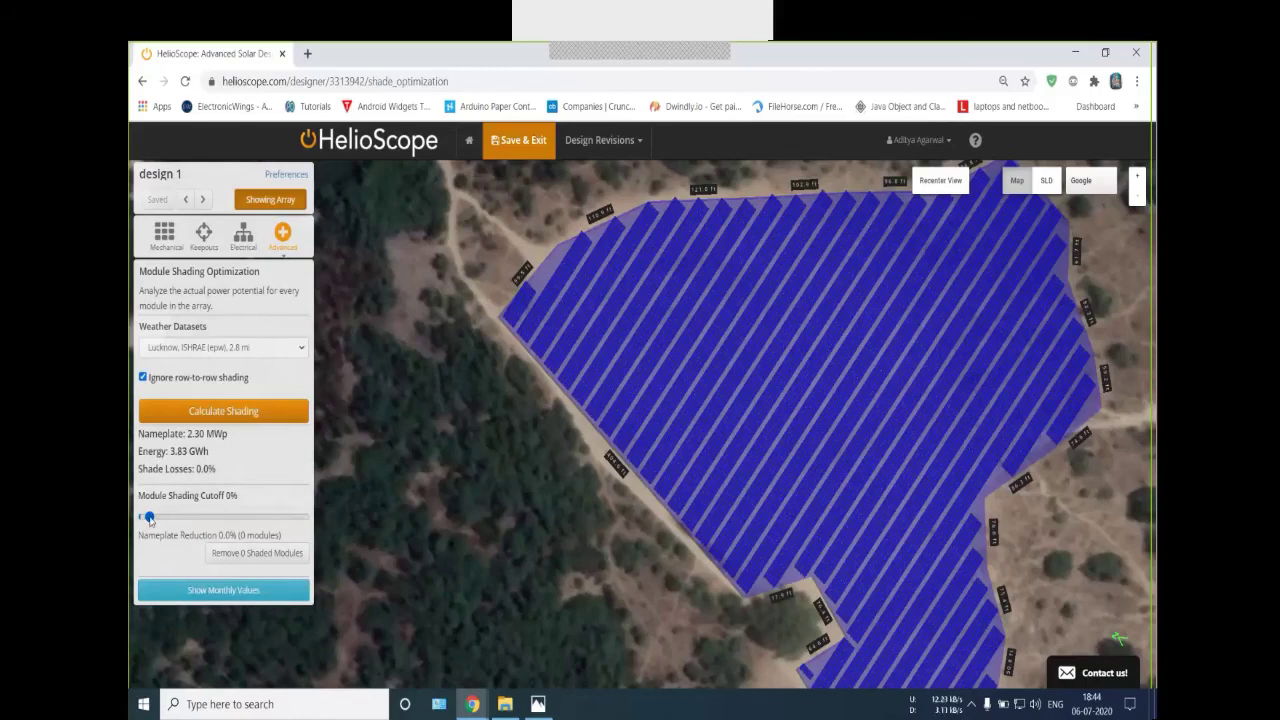
{"action": "mouse_move", "coordinate": [158, 521]}
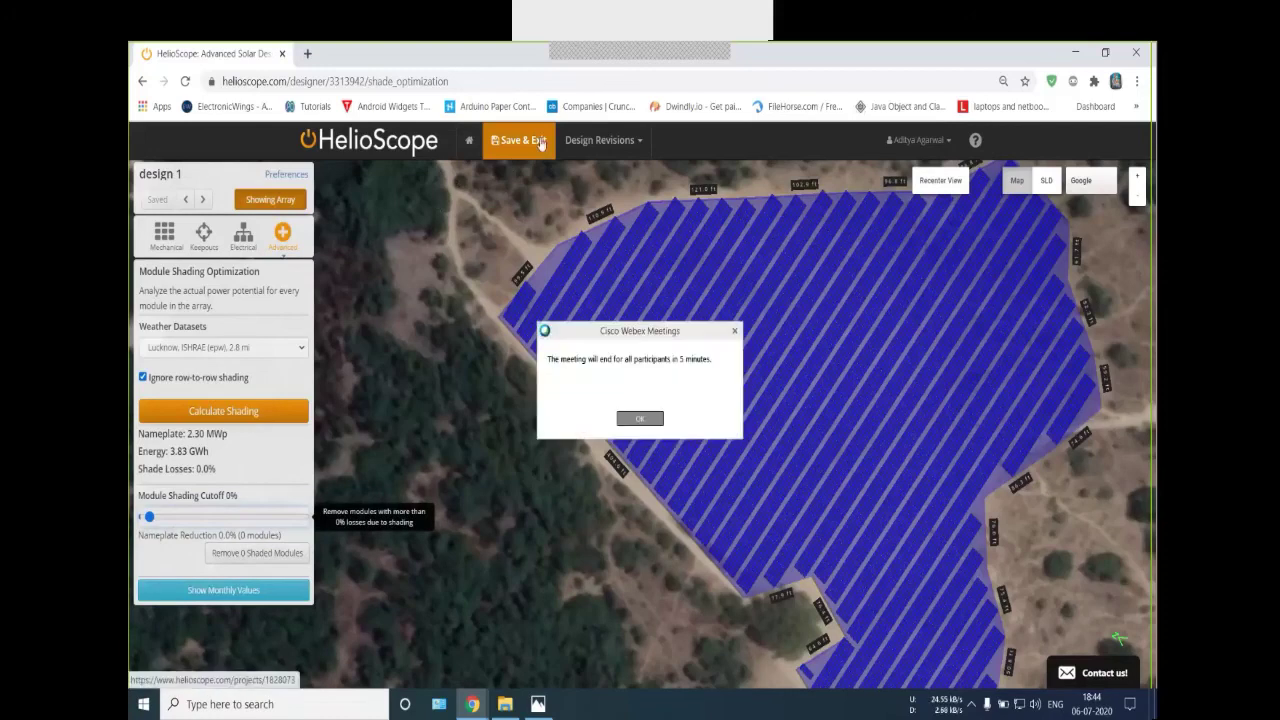
{"action": "left_click", "coordinate": [640, 418]}
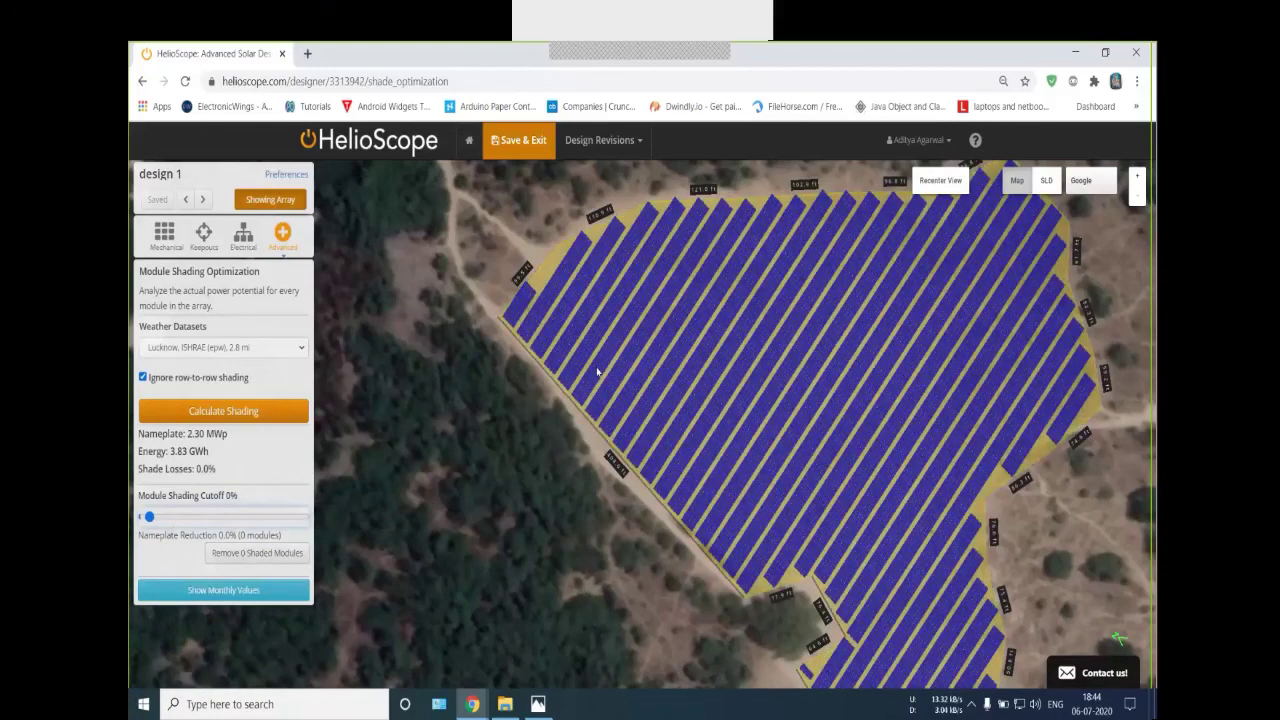
{"action": "left_click", "coordinate": [518, 148]}
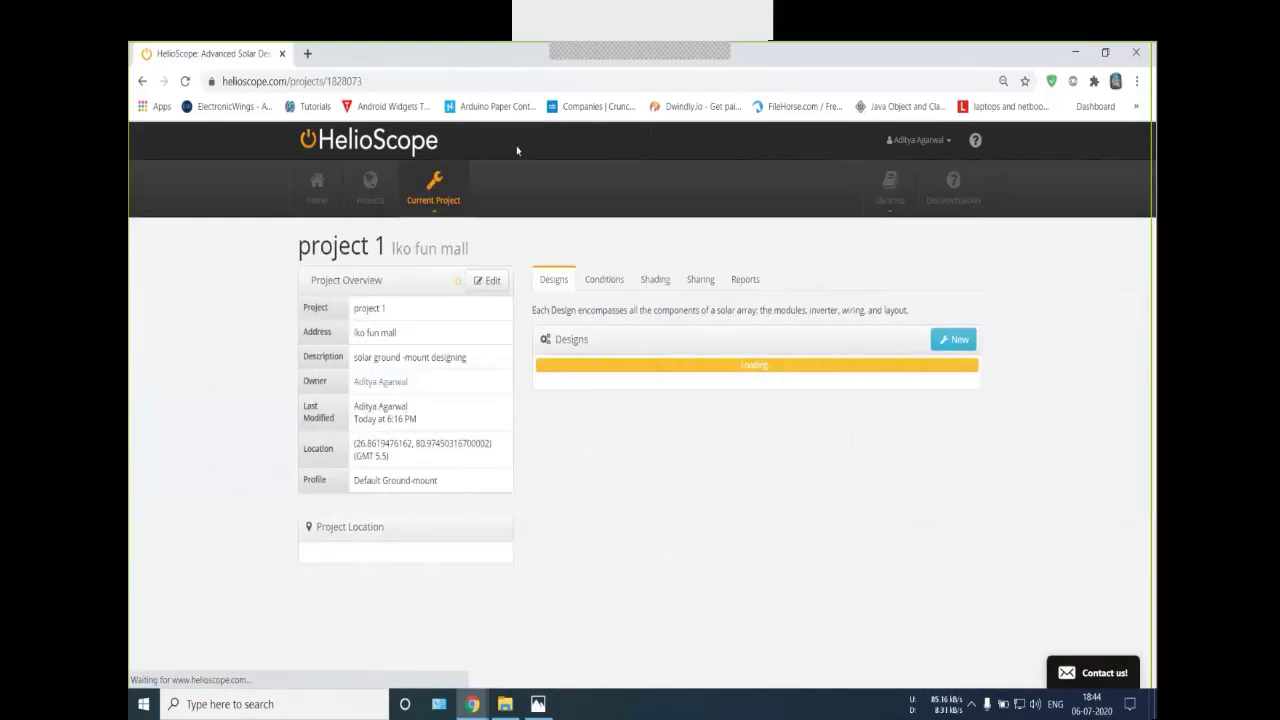
Look through the project's condition sets, horizon shading profiles and sharing settings
{"action": "left_click", "coordinate": [607, 280]}
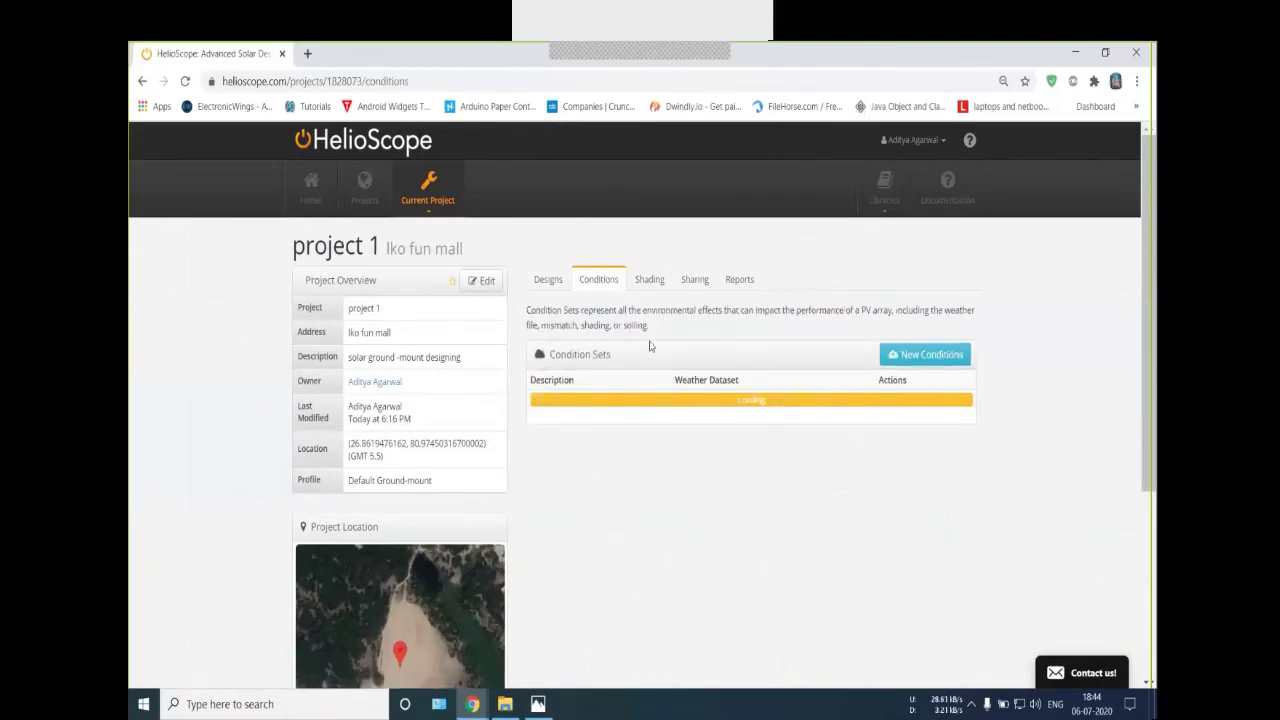
{"action": "left_click", "coordinate": [650, 282]}
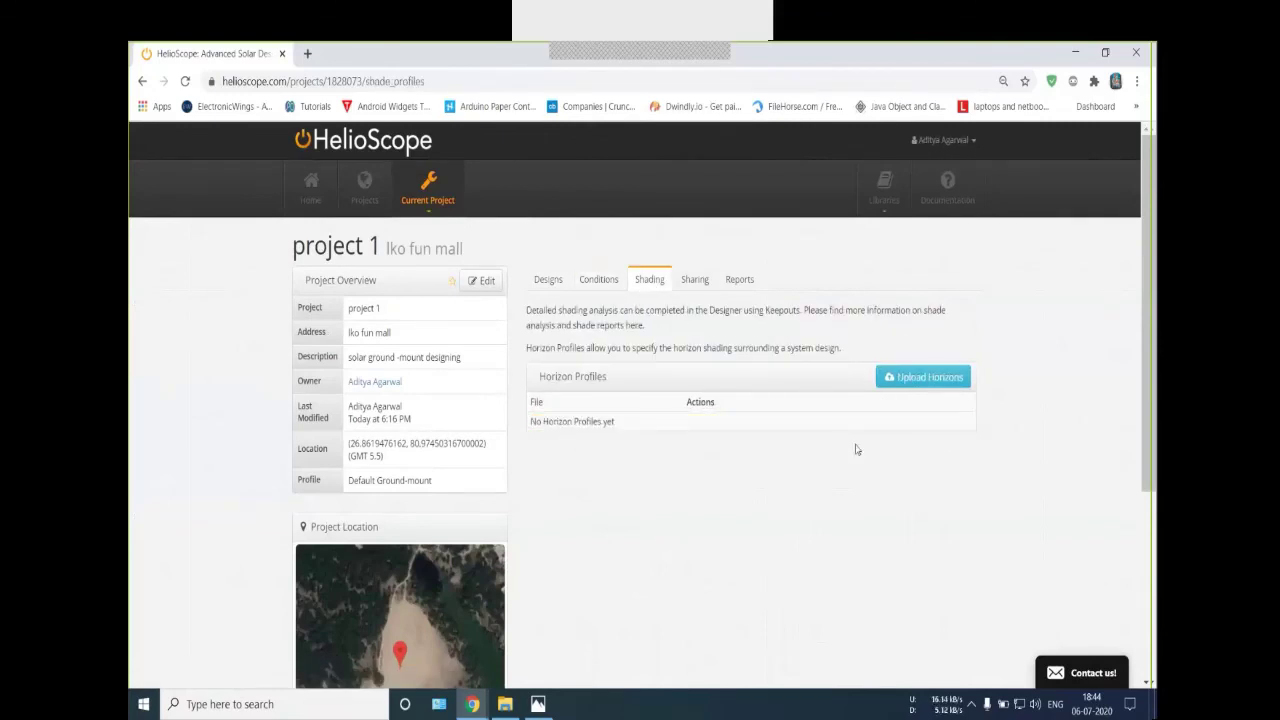
{"action": "left_click", "coordinate": [695, 278]}
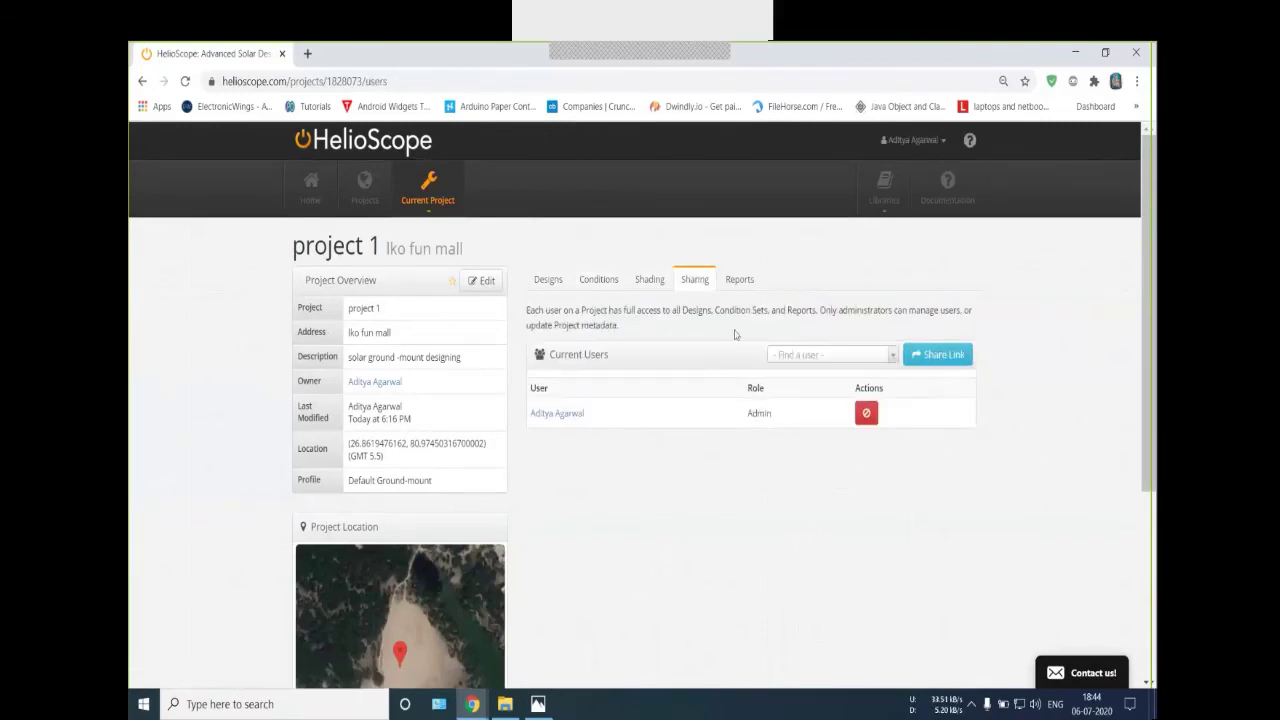
Open the project's reports and simulate design 1 with Condition Set 1
{"action": "left_click", "coordinate": [738, 285]}
{"action": "left_click", "coordinate": [866, 407]}
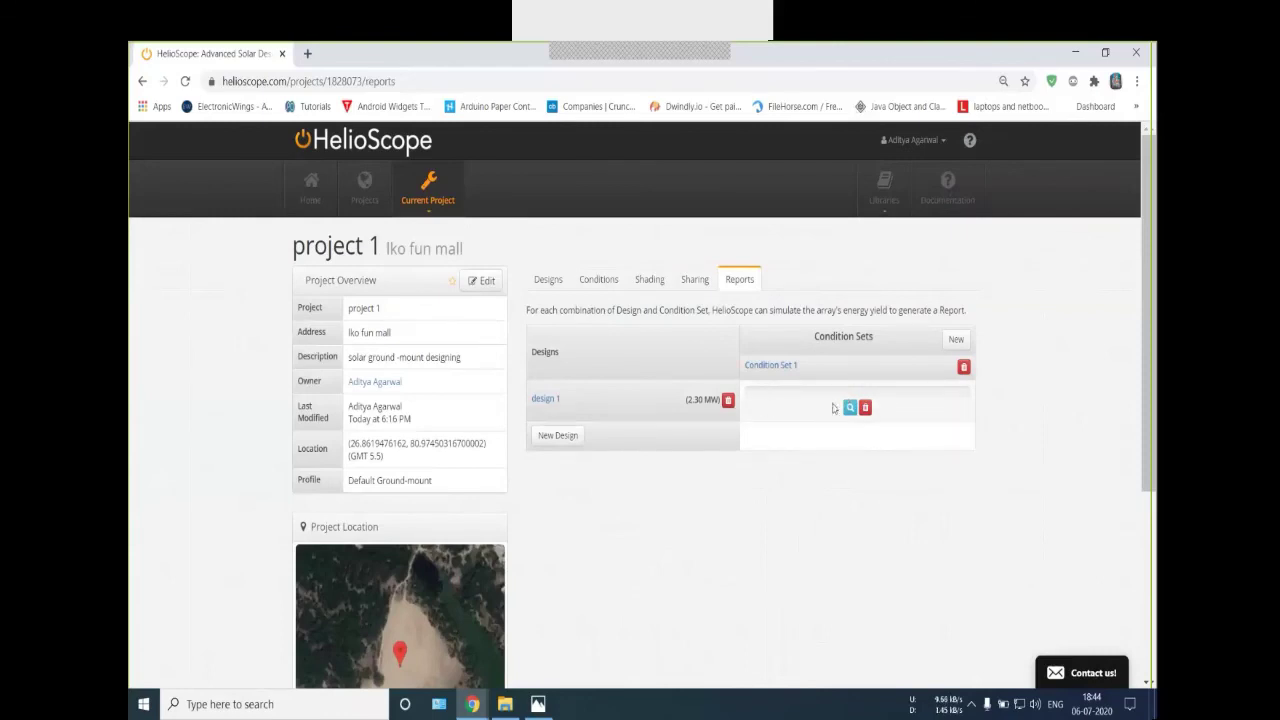
Open the module component library, sort the modules by power, and browse the list
{"action": "left_click", "coordinate": [887, 205]}
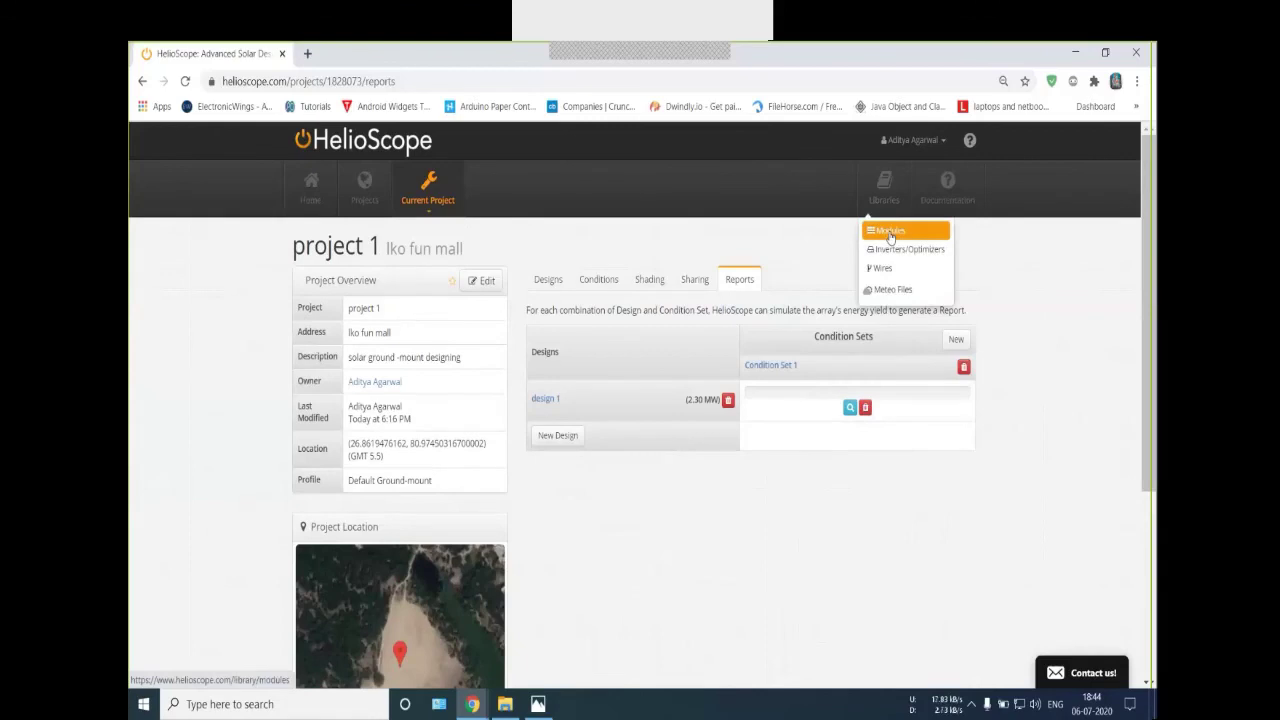
{"action": "left_click", "coordinate": [890, 233]}
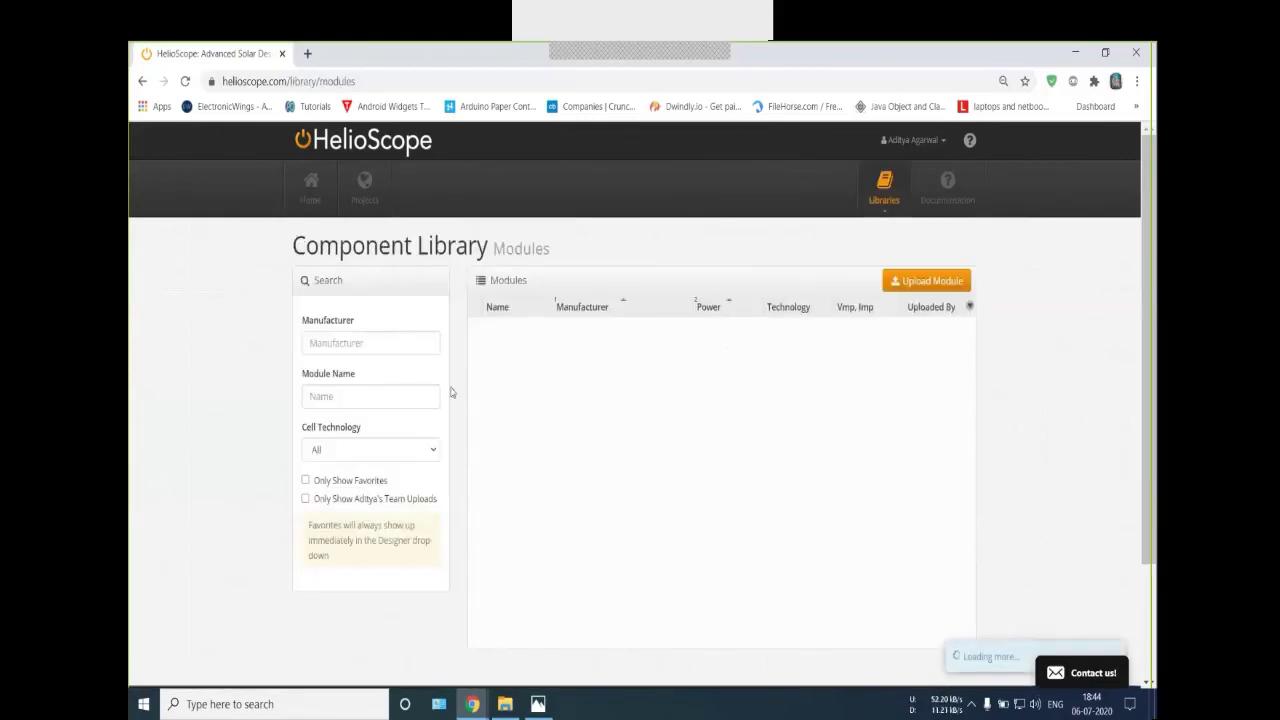
{"action": "left_click", "coordinate": [712, 307]}
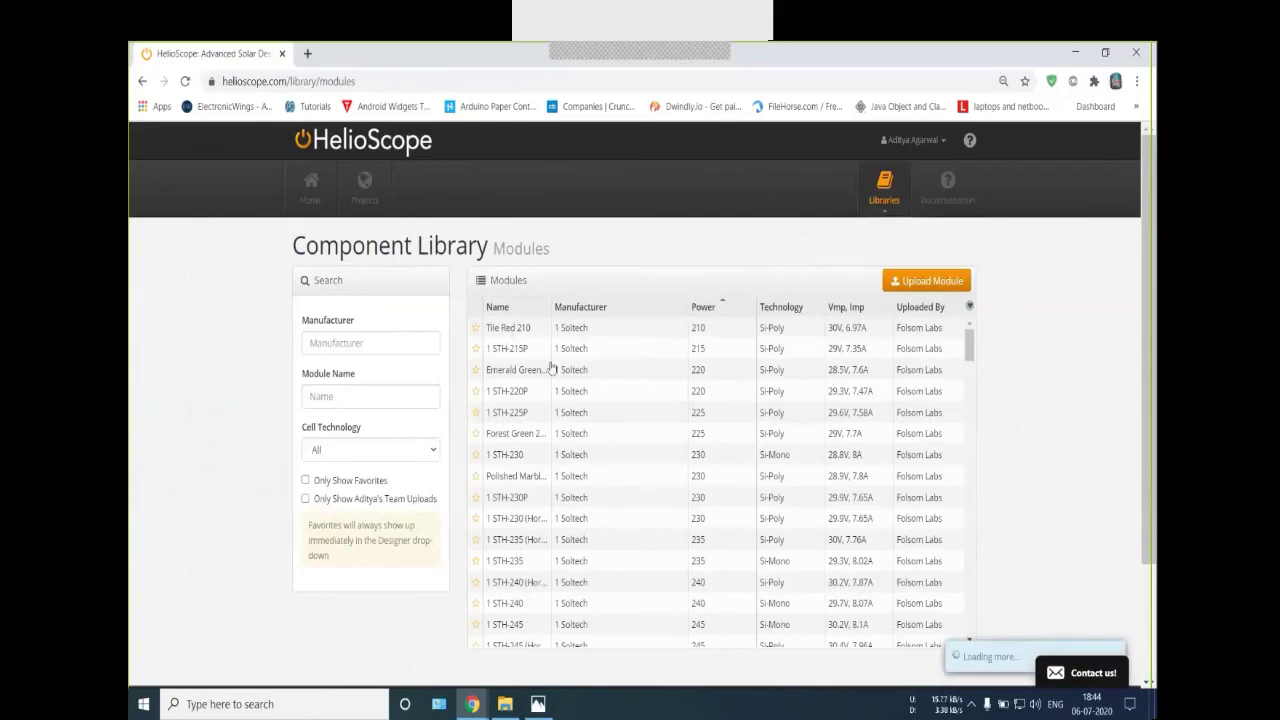
{"action": "scroll", "coordinate": [551, 369], "scroll_direction": "down", "scroll_amount": 15}
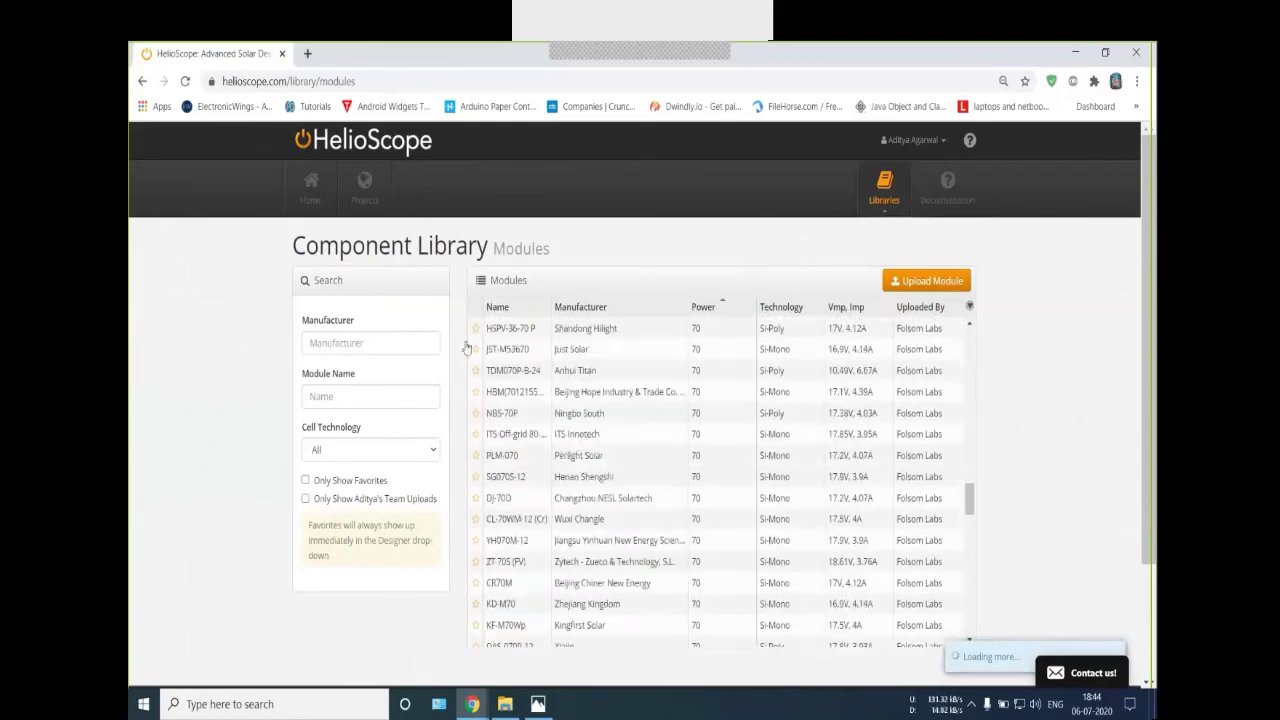
Filter the module library by manufacturer "tata" and look through the matching modules
{"action": "left_click", "coordinate": [333, 346]}
{"action": "type", "text": "tata"}
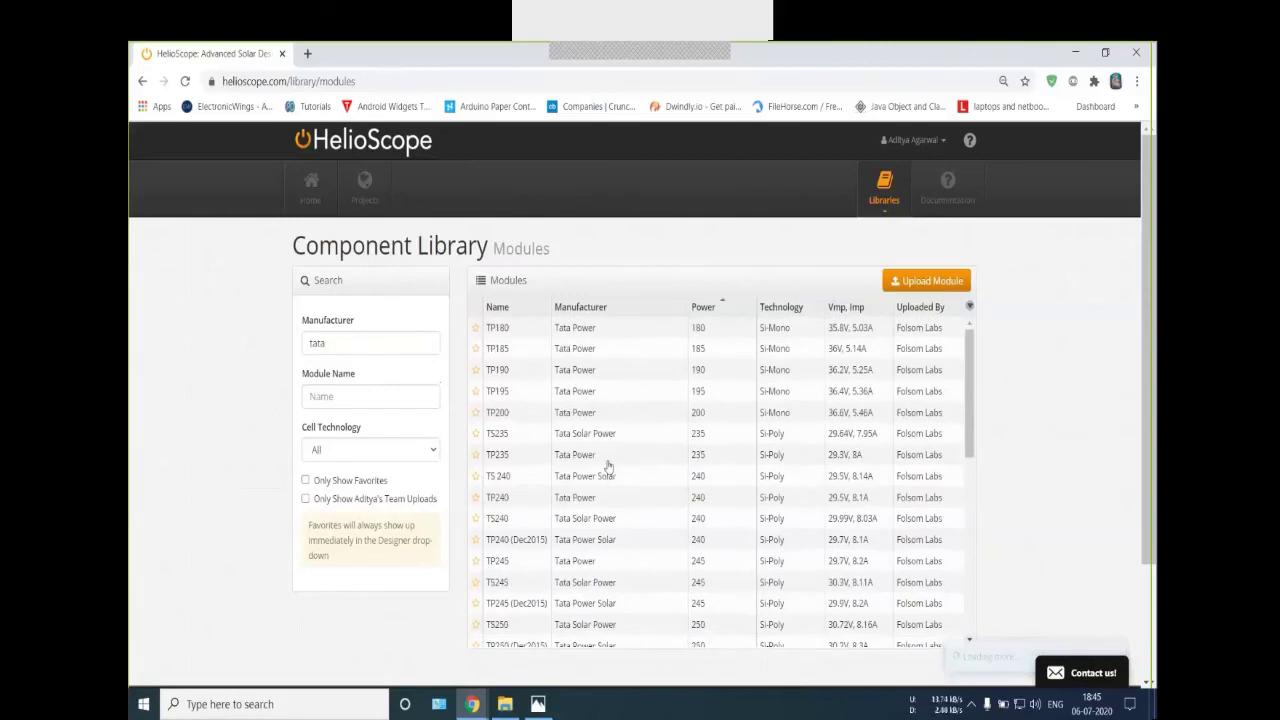
{"action": "scroll", "coordinate": [607, 470], "scroll_direction": "down", "scroll_amount": 2}
{"action": "scroll", "coordinate": [607, 466], "scroll_direction": "up", "scroll_amount": 2}
Open the Tata Power TP180 module's details and examine its spec sheet, performance curves and raw parameters
{"action": "left_click", "coordinate": [585, 330]}
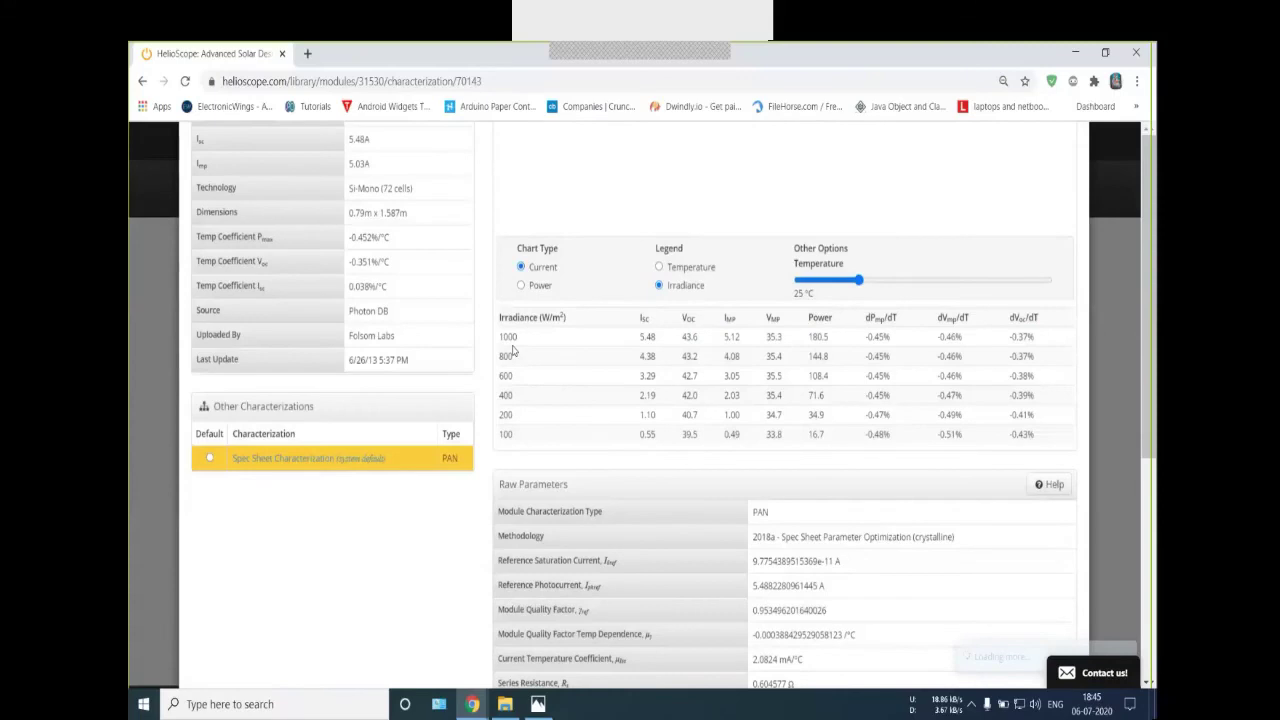
{"action": "scroll", "coordinate": [512, 350], "scroll_direction": "up", "scroll_amount": 2}
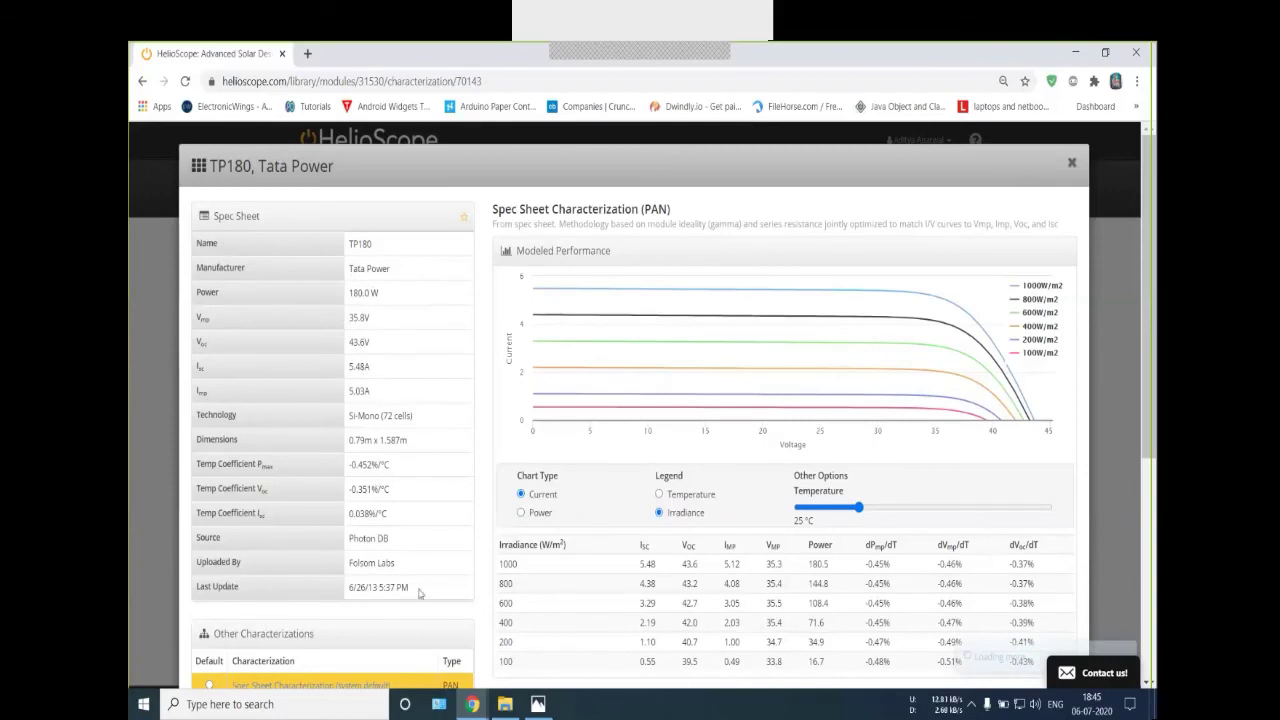
{"action": "scroll", "coordinate": [420, 545], "scroll_direction": "down", "scroll_amount": 4}
{"action": "scroll", "coordinate": [430, 502], "scroll_direction": "up", "scroll_amount": 1}
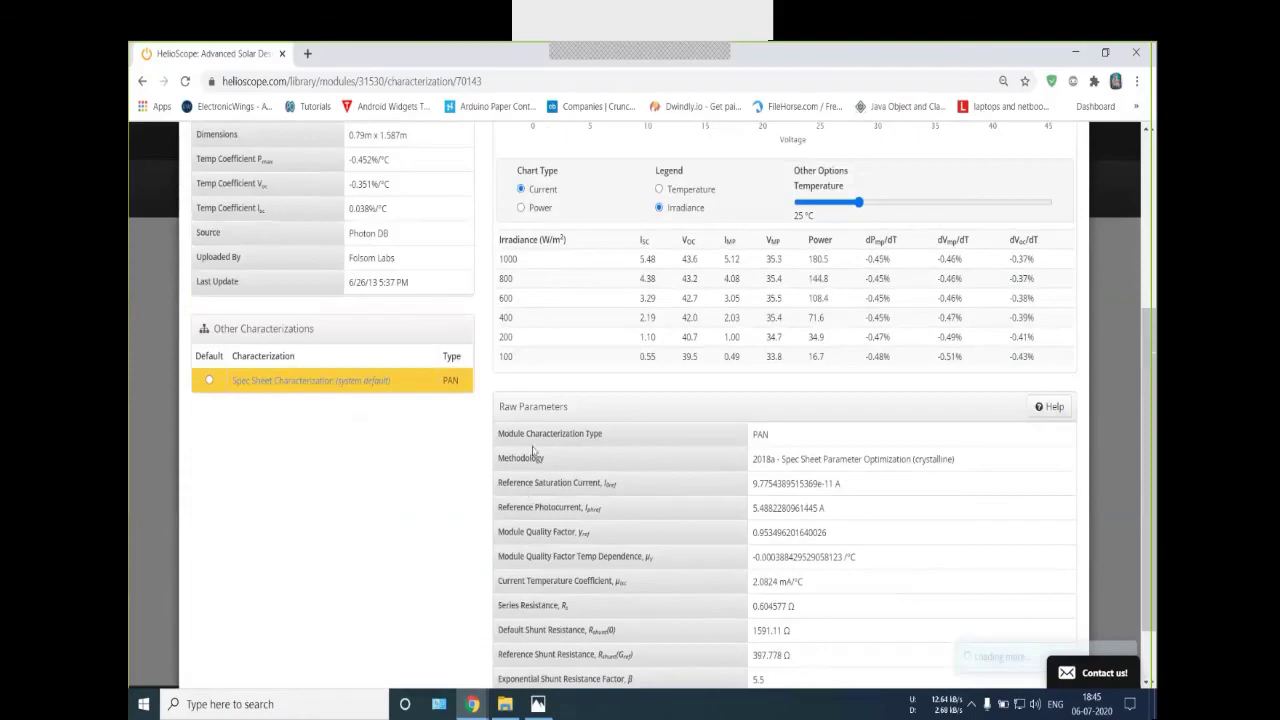
{"action": "scroll", "coordinate": [812, 543], "scroll_direction": "up", "scroll_amount": 3}
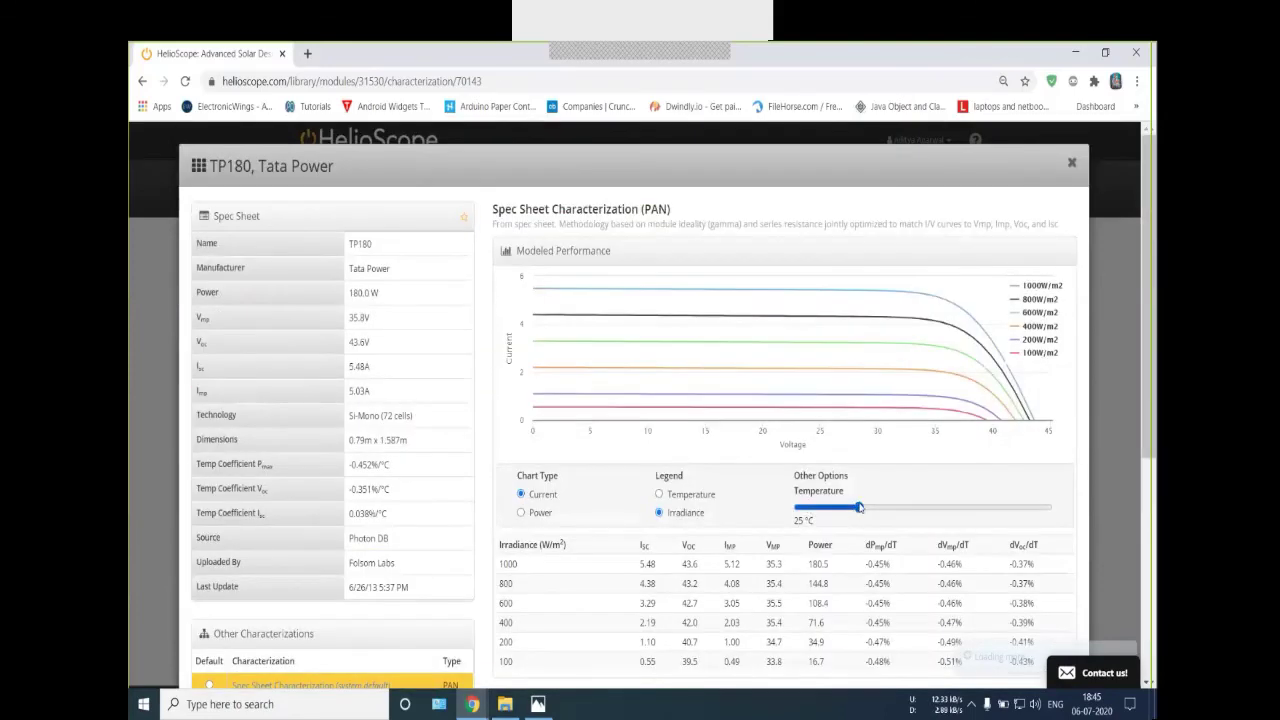
Compare the TP180 module's modeled performance at 72 °C, 90 °C and 39 °C, and close its details
{"action": "left_click_drag", "start_coordinate": [859, 508], "coordinate": [952, 510]}
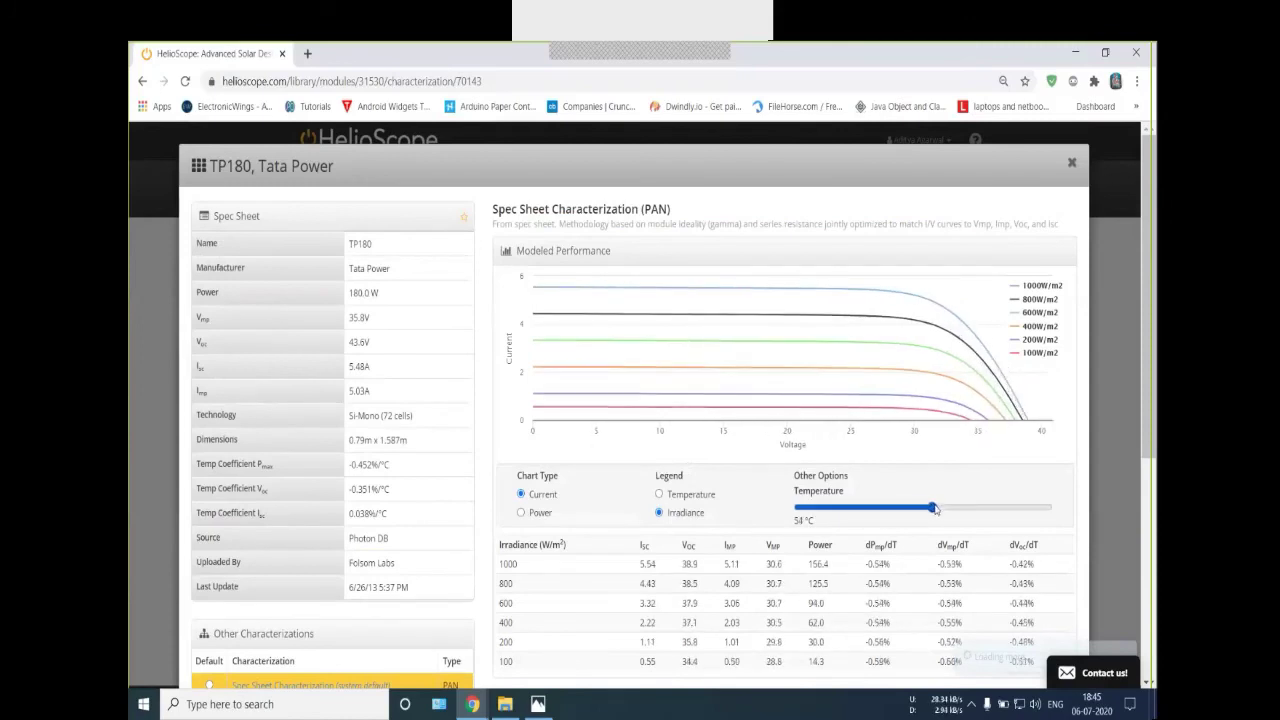
{"action": "left_click", "coordinate": [978, 509]}
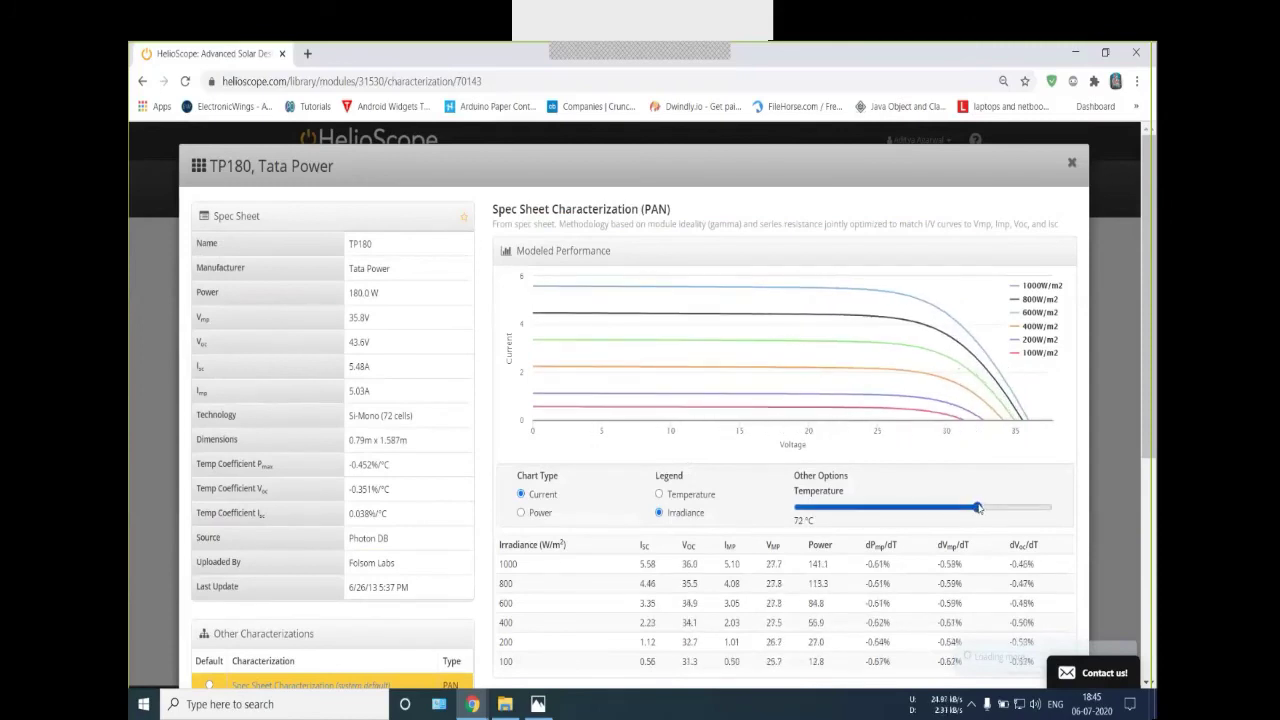
{"action": "left_click", "coordinate": [1024, 508]}
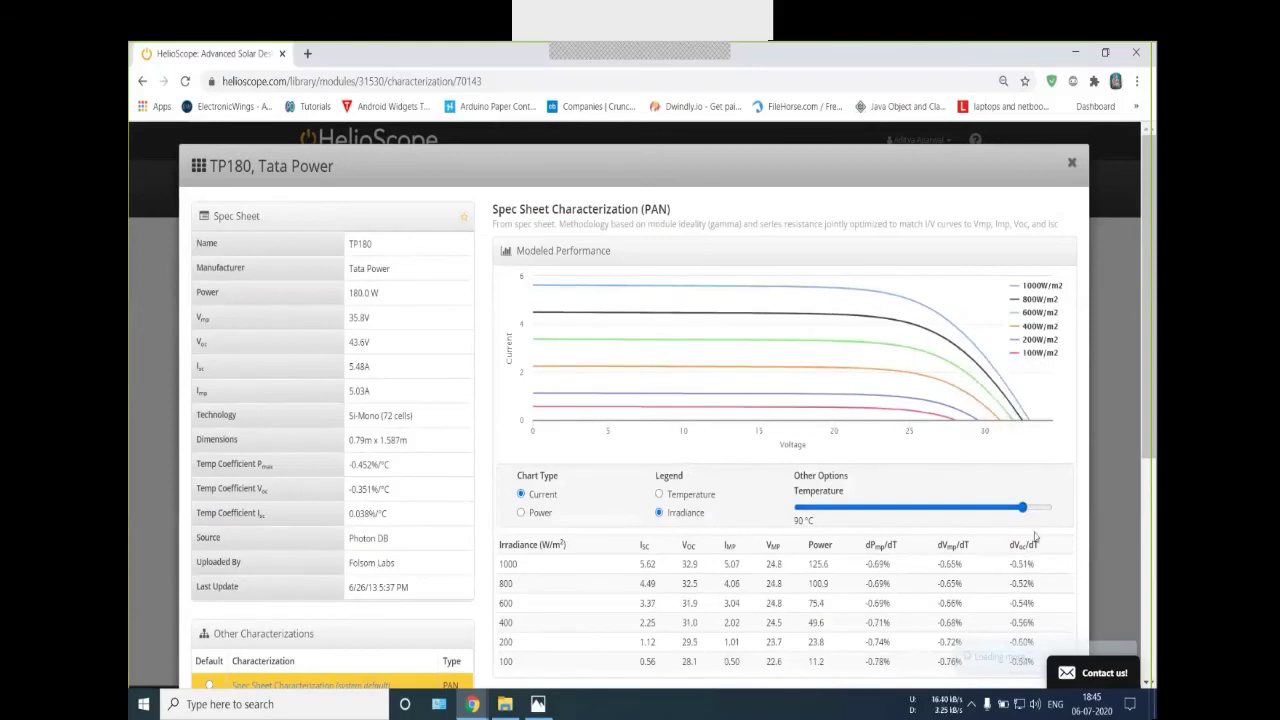
{"action": "left_click_drag", "start_coordinate": [1021, 510], "coordinate": [895, 514]}
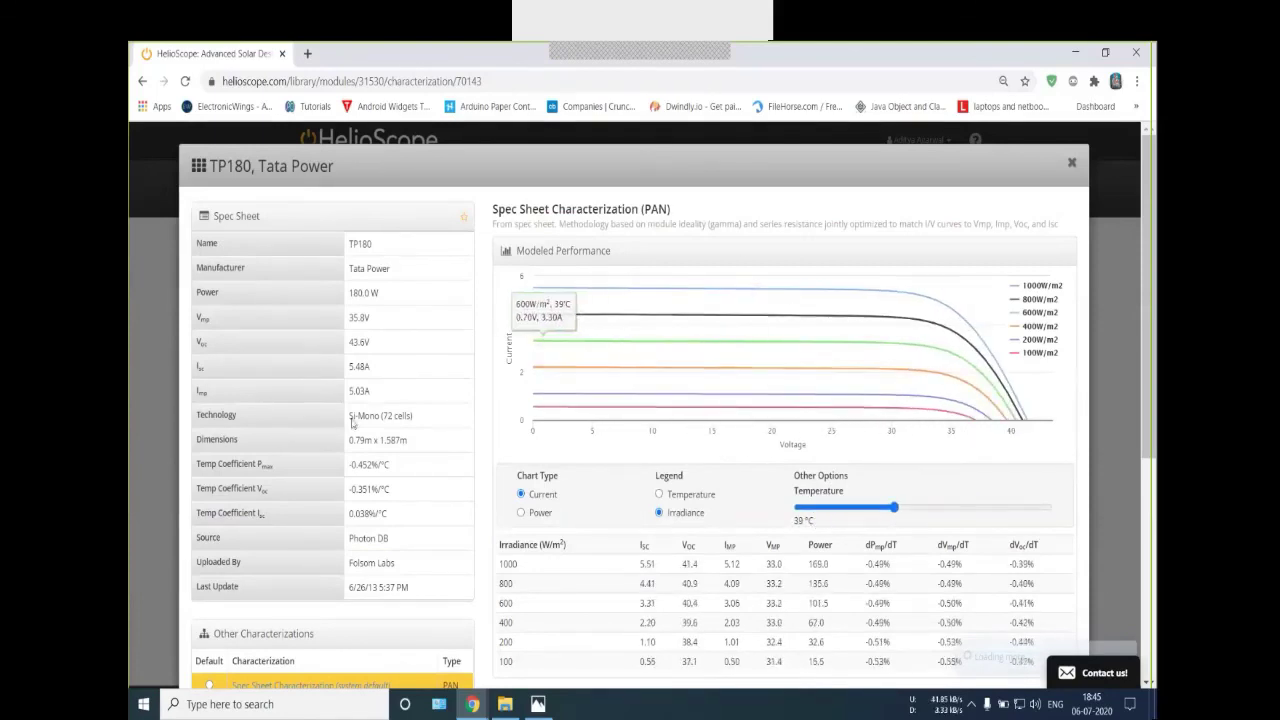
{"action": "scroll", "coordinate": [443, 460], "scroll_direction": "down", "scroll_amount": 3}
{"action": "scroll", "coordinate": [520, 437], "scroll_direction": "up", "scroll_amount": 3}
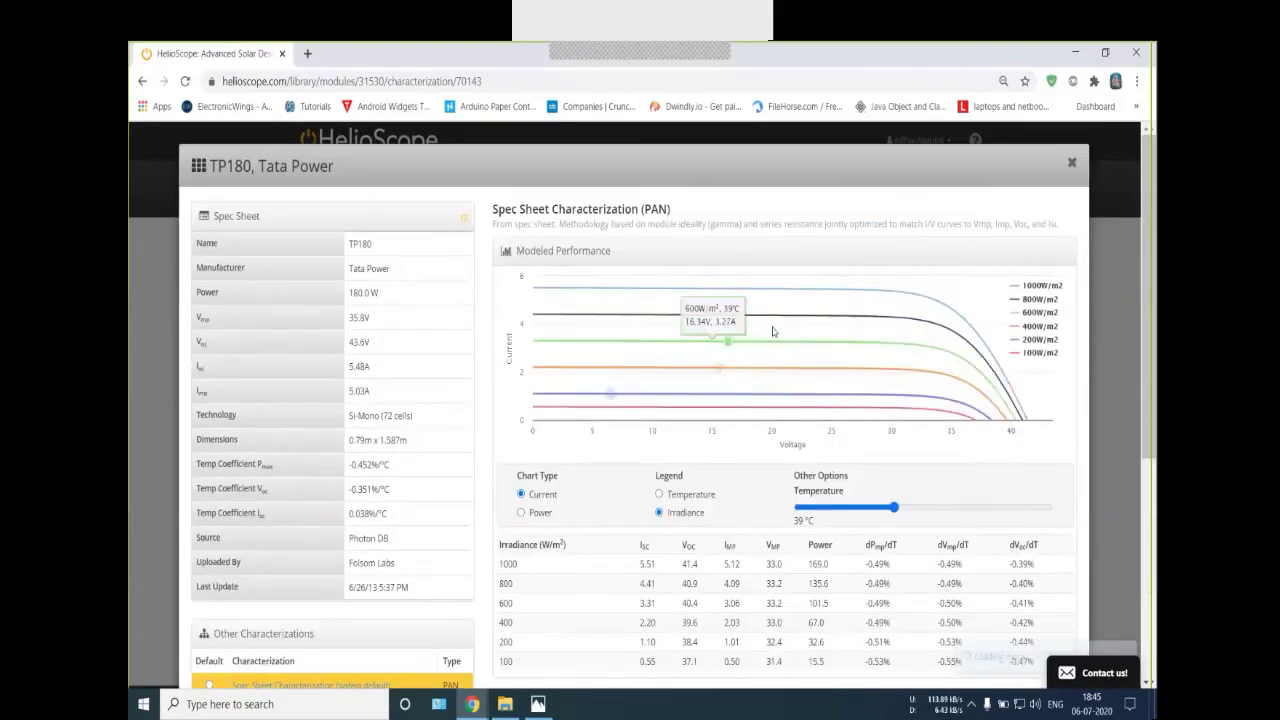
{"action": "key", "text": "Escape"}
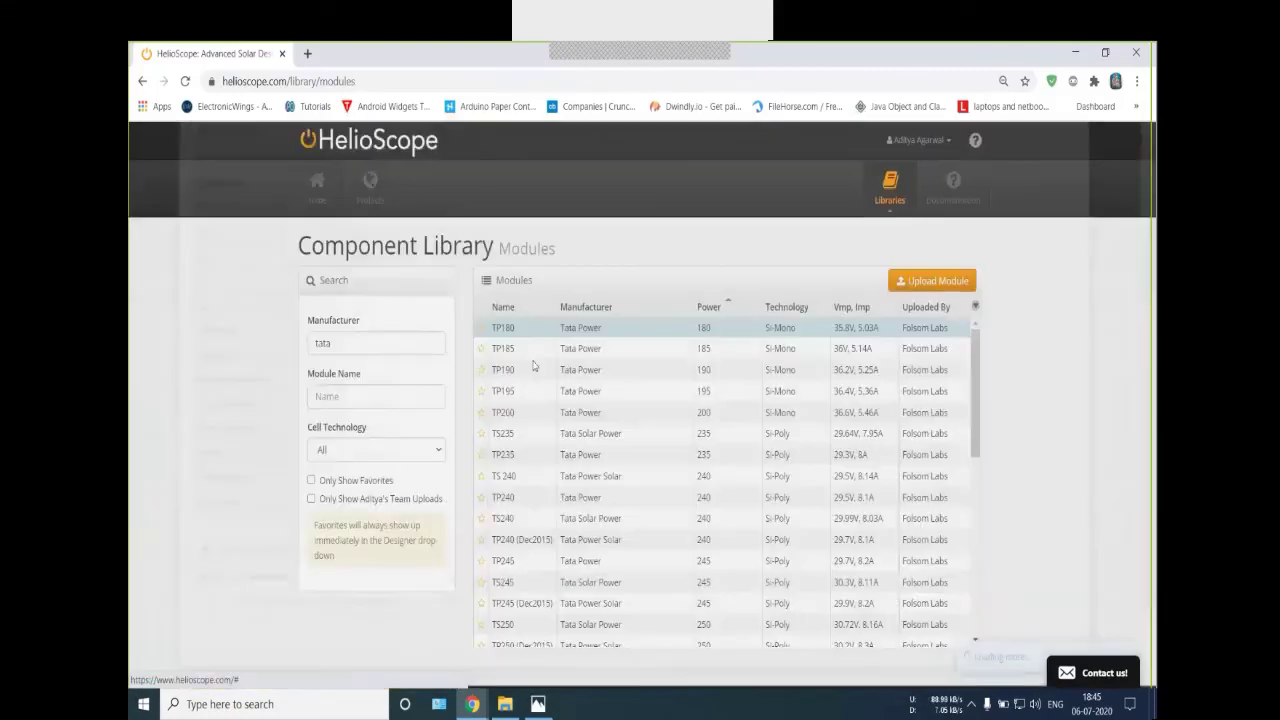
View the spec sheet of the Tata Power TP185 module and close it
{"action": "key", "text": "Down"}
{"action": "key", "text": "Return"}
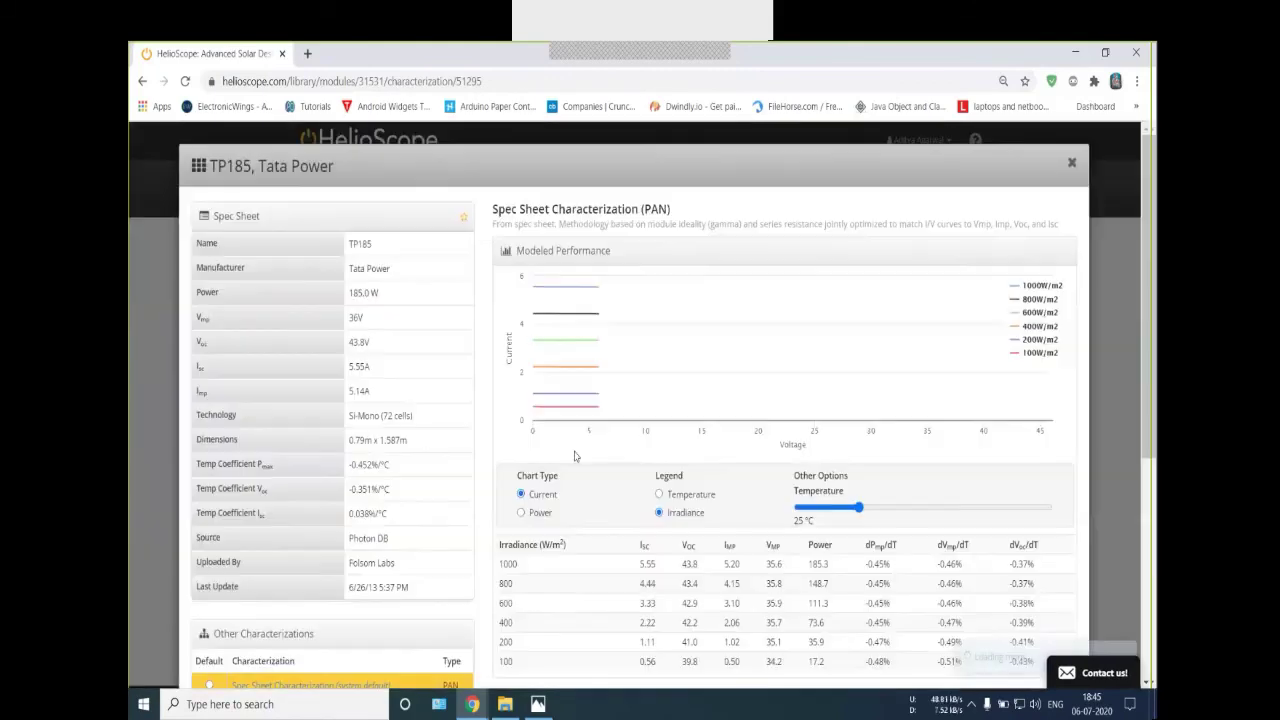
{"action": "left_click", "coordinate": [1071, 162]}
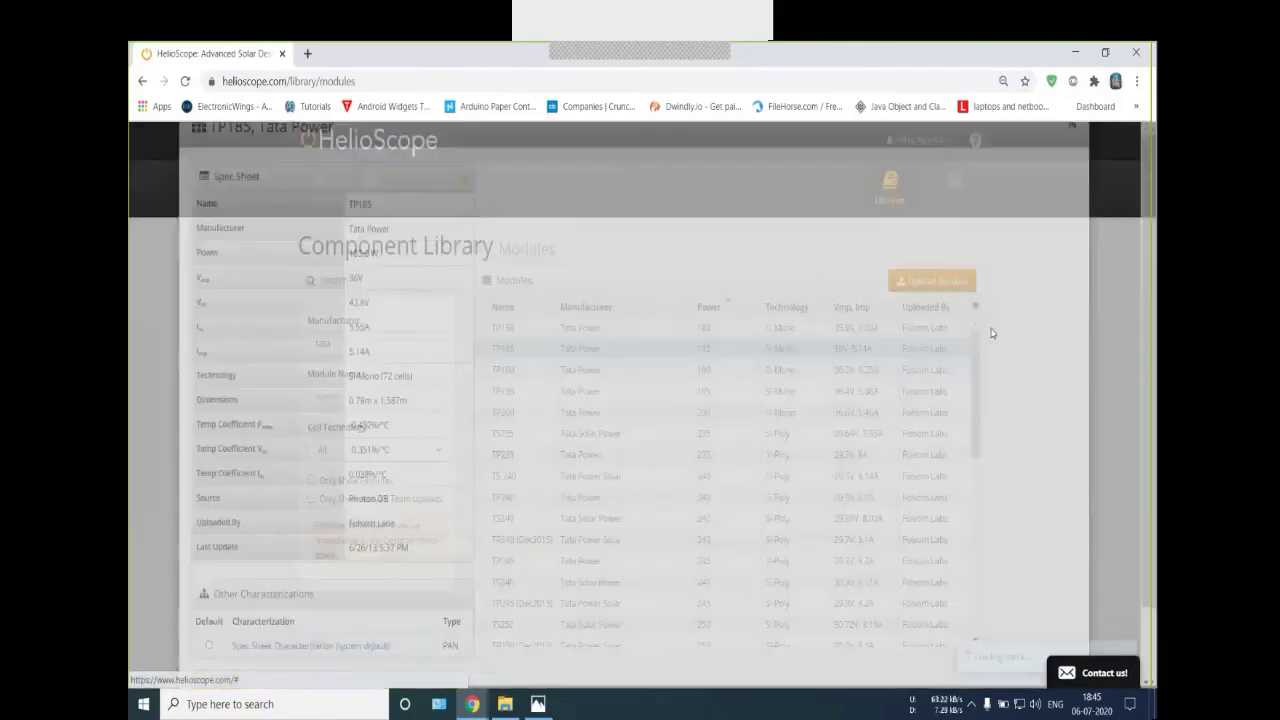
Look at the module upload dialog and its file selection, and close both without uploading a file
{"action": "left_click", "coordinate": [932, 281]}
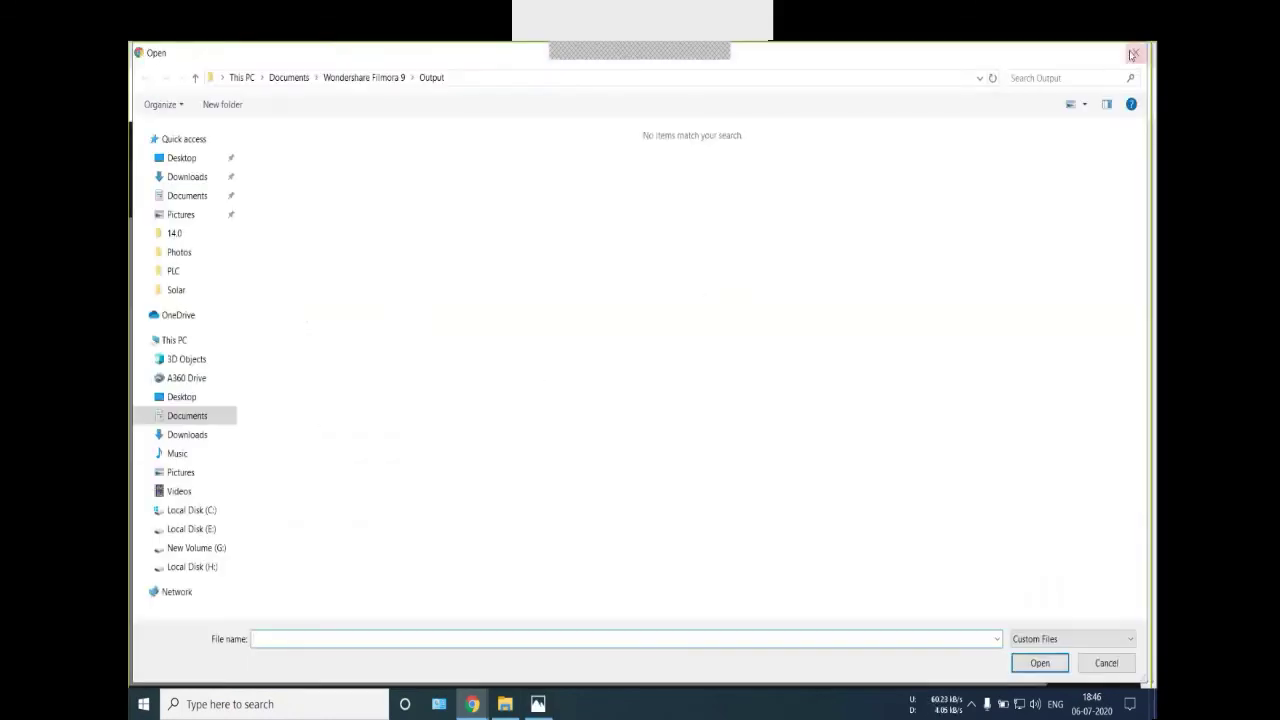
{"action": "left_click", "coordinate": [1133, 54]}
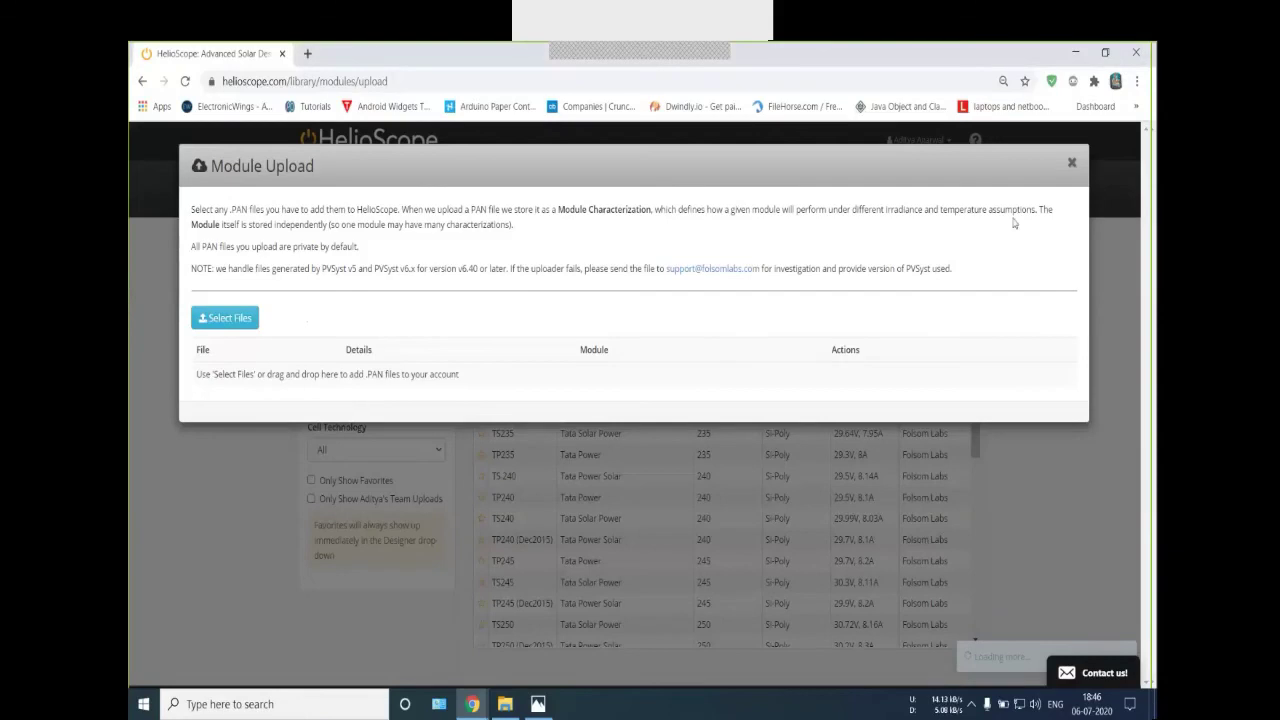
{"action": "left_click", "coordinate": [1072, 163]}
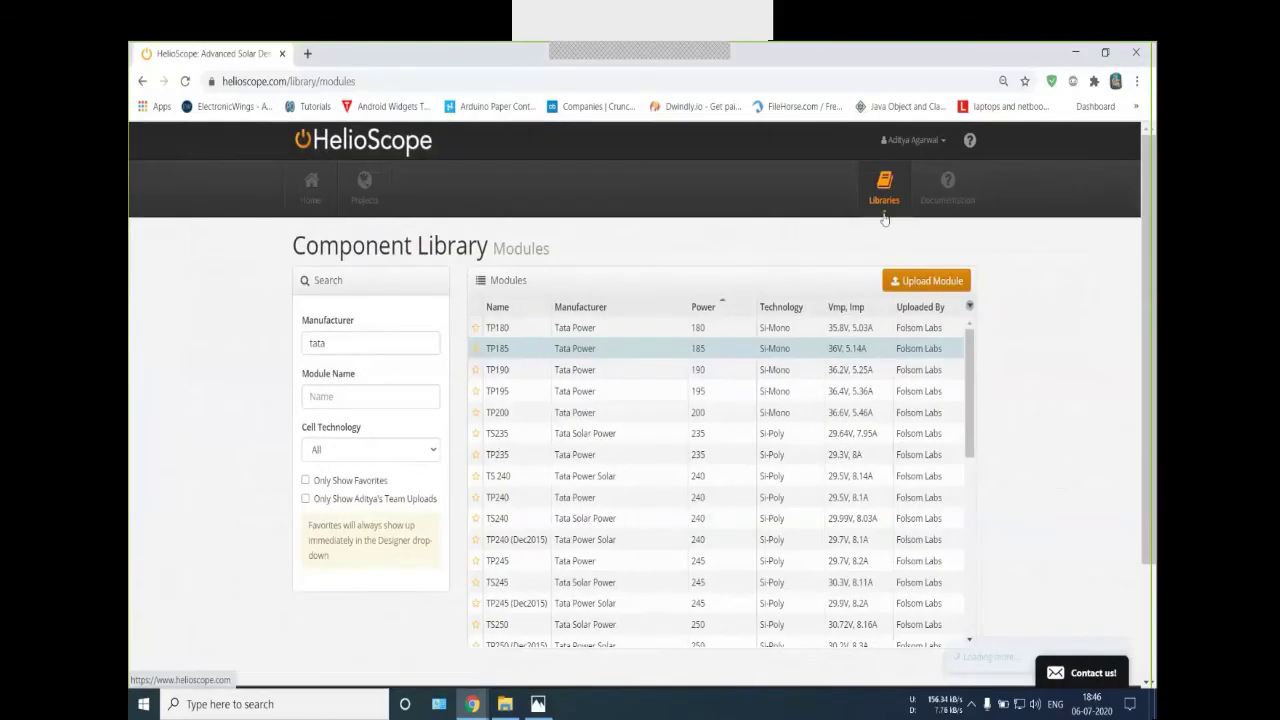
Open the inverter and optimizer library and filter it by manufacturer "abb"
{"action": "left_click", "coordinate": [884, 188]}
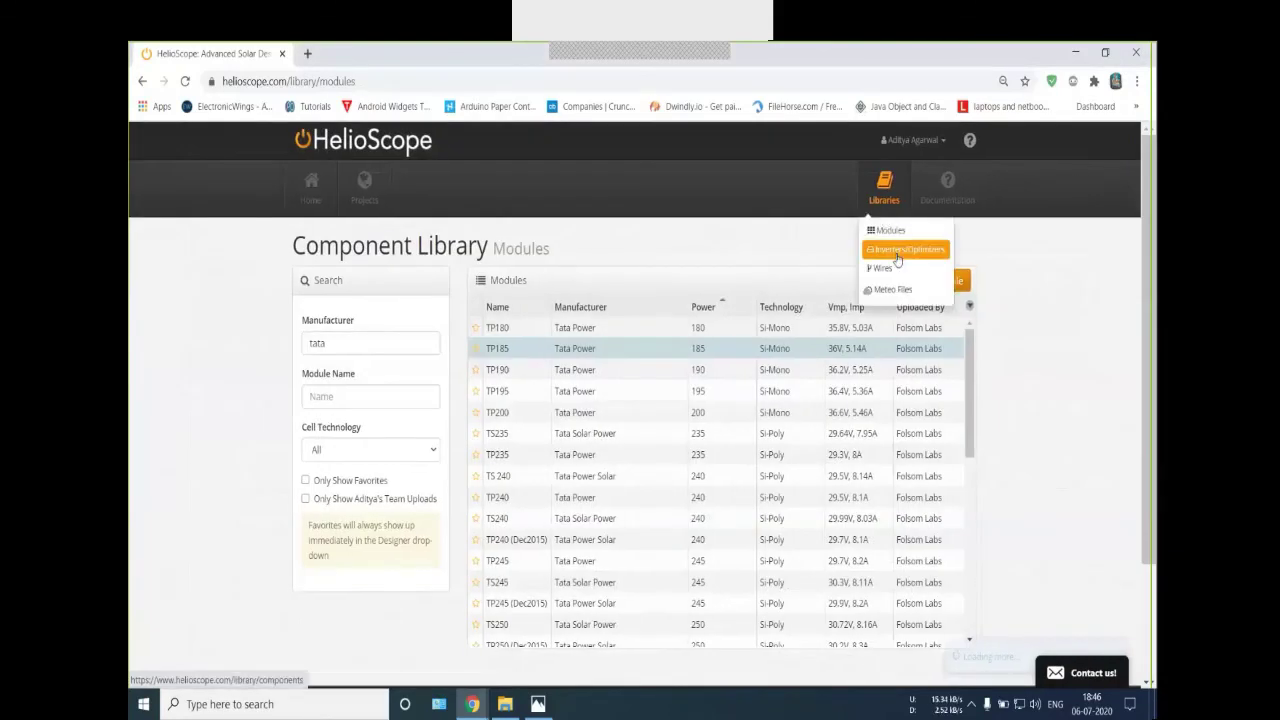
{"action": "left_click", "coordinate": [897, 255]}
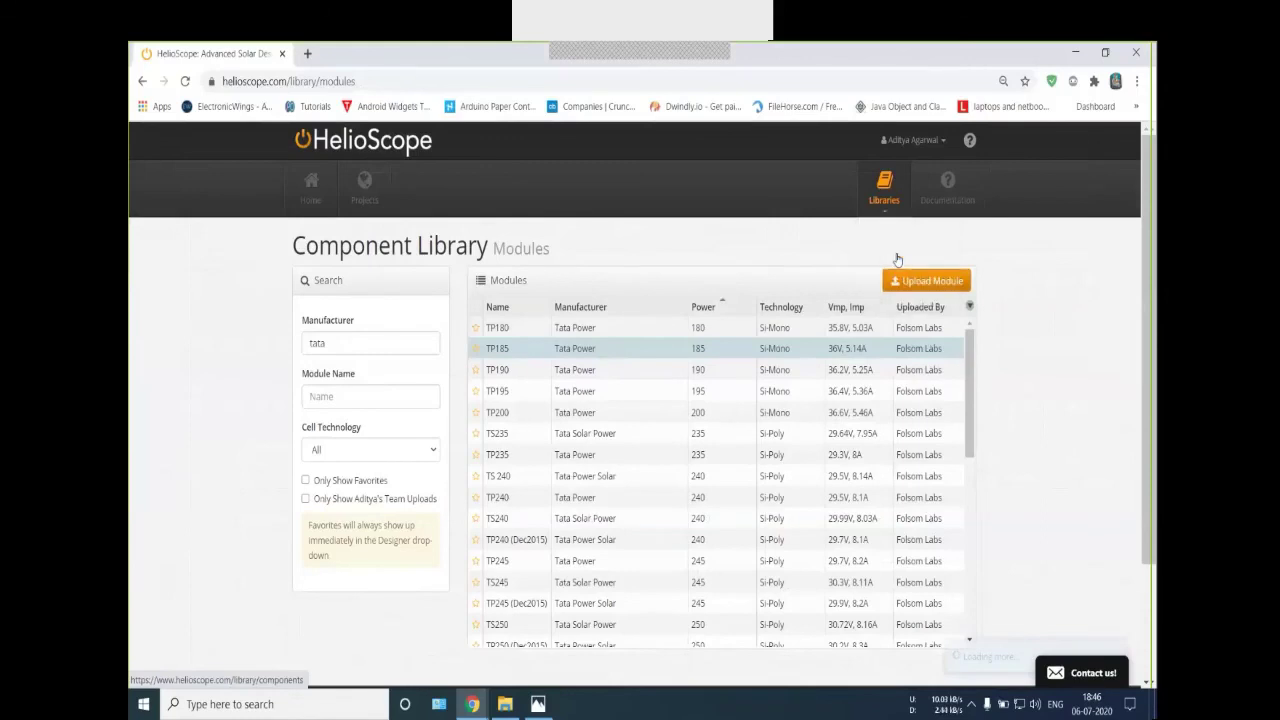
{"action": "left_click", "coordinate": [380, 347]}
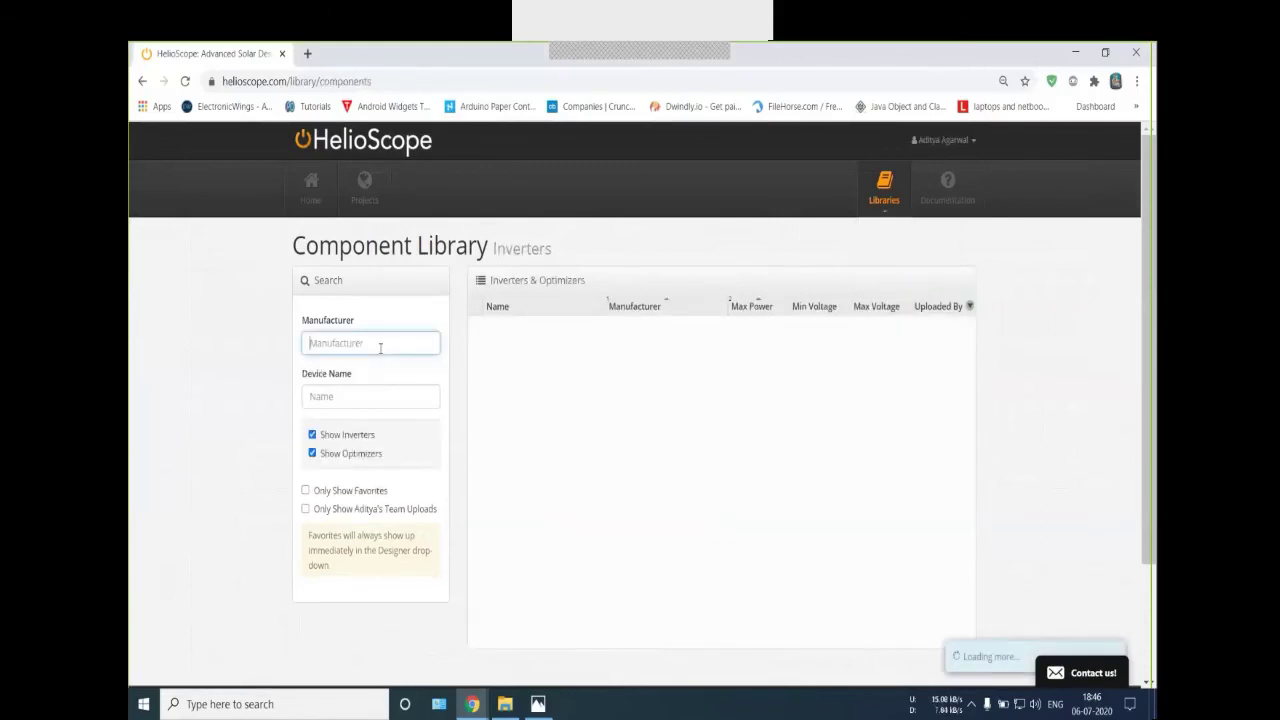
{"action": "type", "text": "abb"}
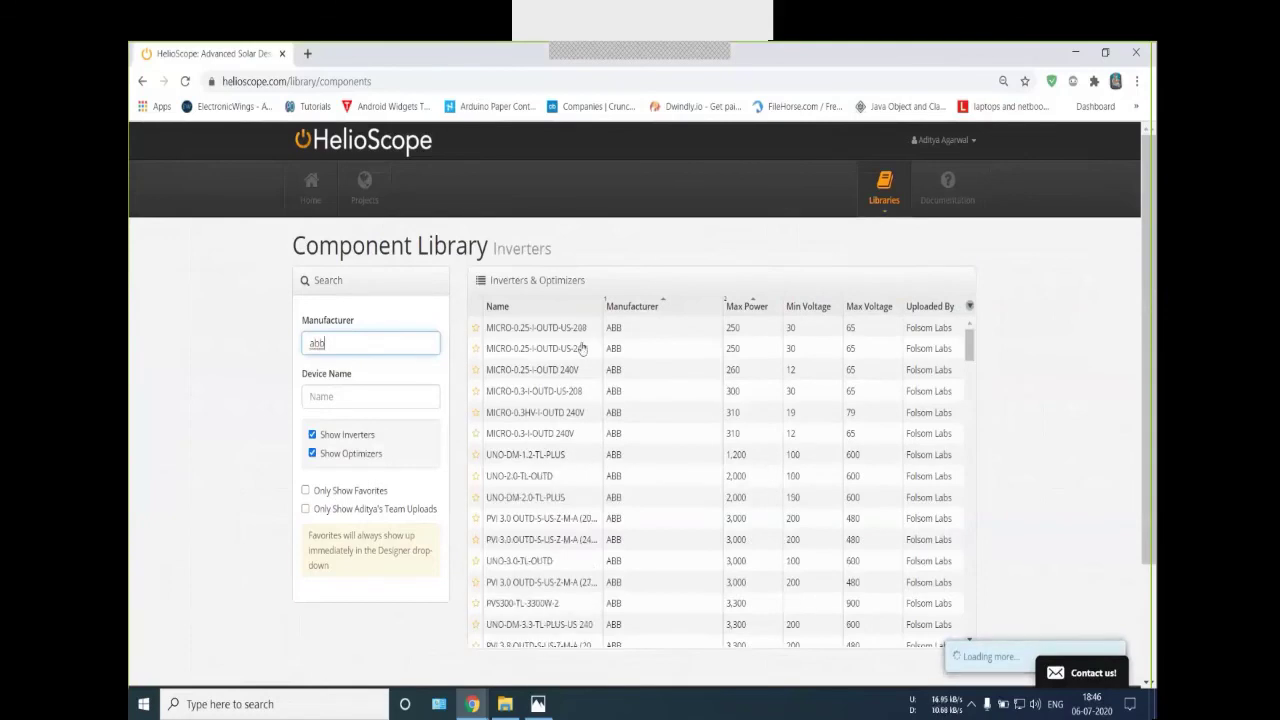
Examine the spec sheet, efficiency curves and efficiency table of the ABB MICRO-0.25-I-OUTD-US-240 inverter, and close its details
{"action": "left_click", "coordinate": [752, 333]}
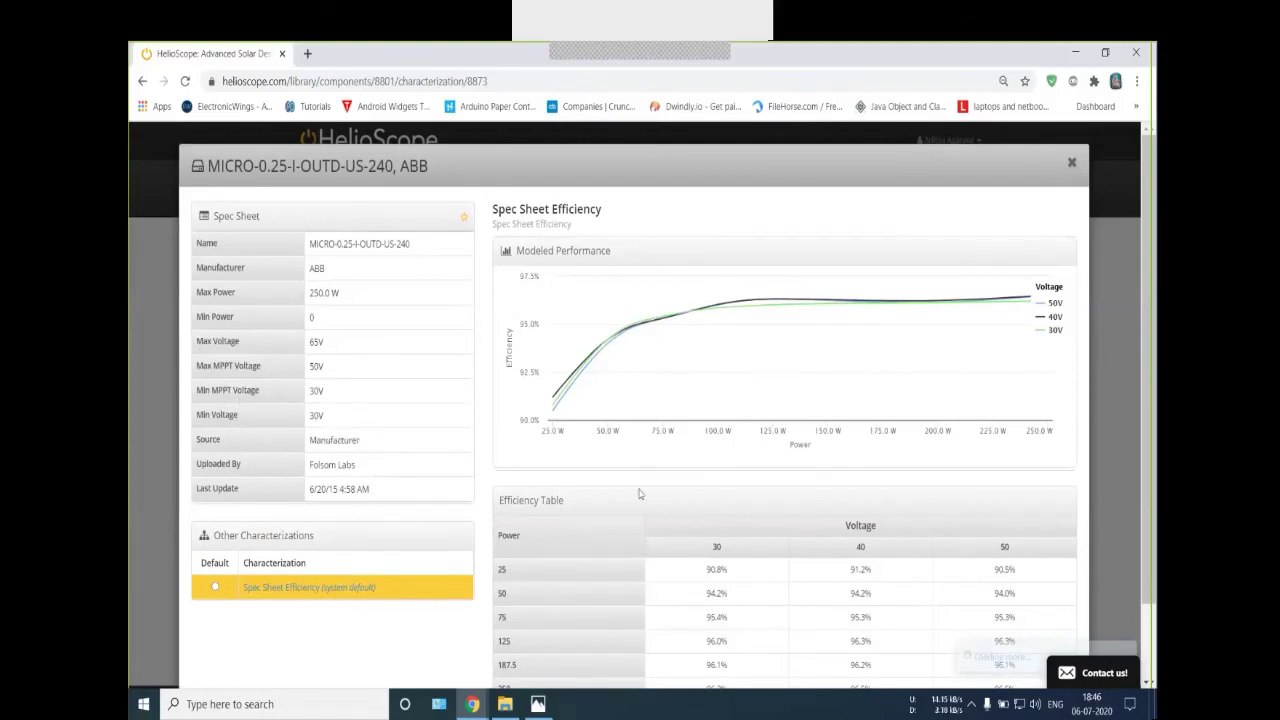
{"action": "scroll", "coordinate": [678, 533], "scroll_direction": "down", "scroll_amount": 2}
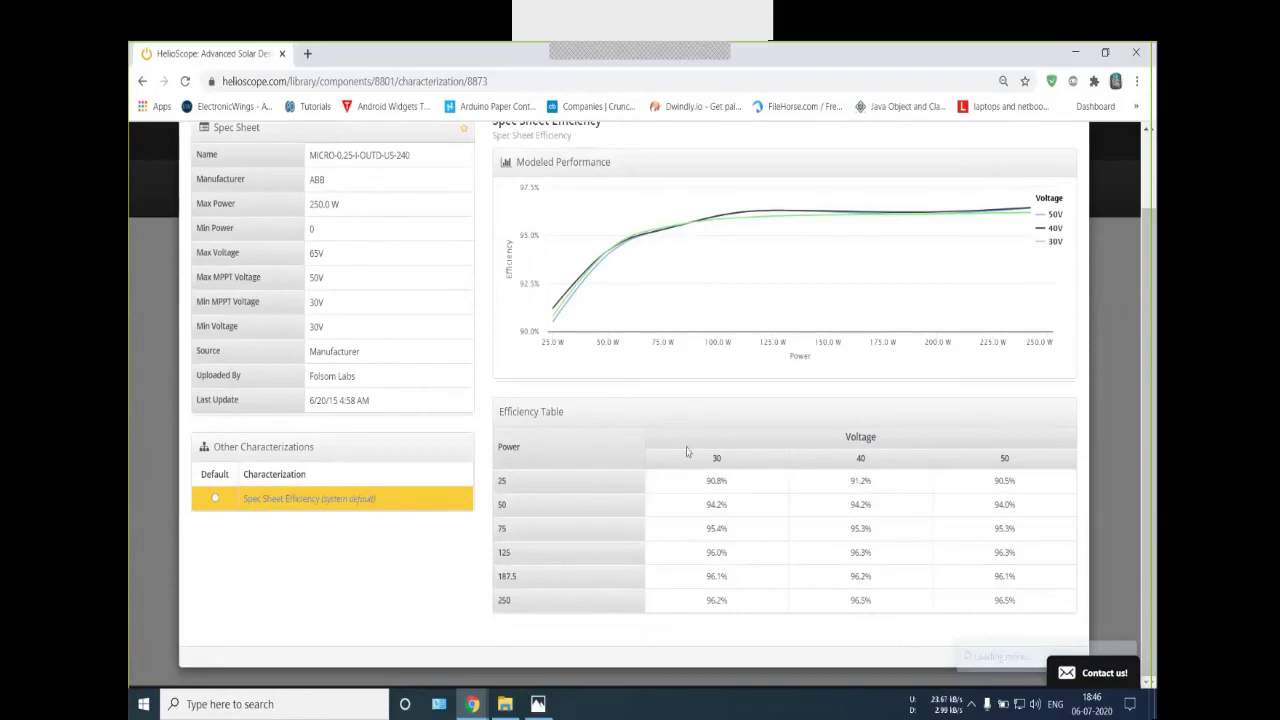
{"action": "scroll", "coordinate": [569, 320], "scroll_direction": "up", "scroll_amount": 2}
{"action": "scroll", "coordinate": [537, 606], "scroll_direction": "down", "scroll_amount": 2}
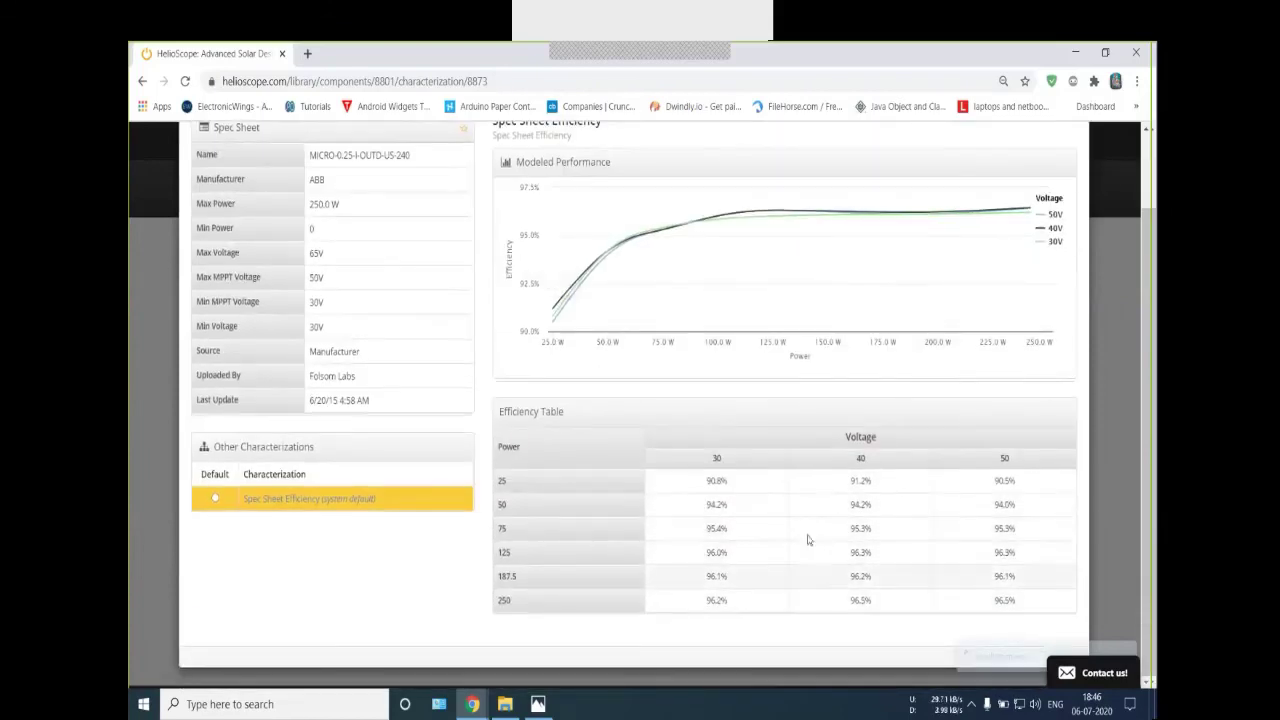
{"action": "scroll", "coordinate": [942, 412], "scroll_direction": "up", "scroll_amount": 2}
{"action": "left_click", "coordinate": [1072, 162]}
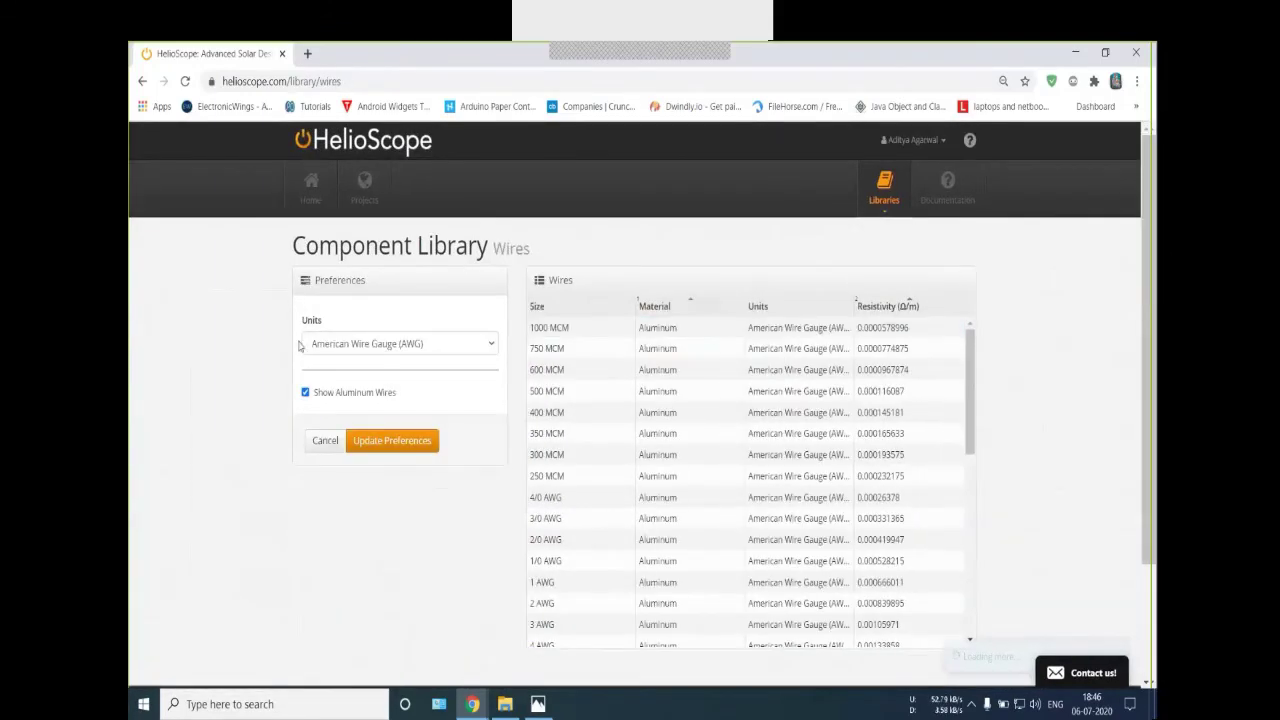
Switch the wire library's units to Metric (mm2) and look through the aluminum and copper wire sizes
{"action": "left_click", "coordinate": [399, 347]}
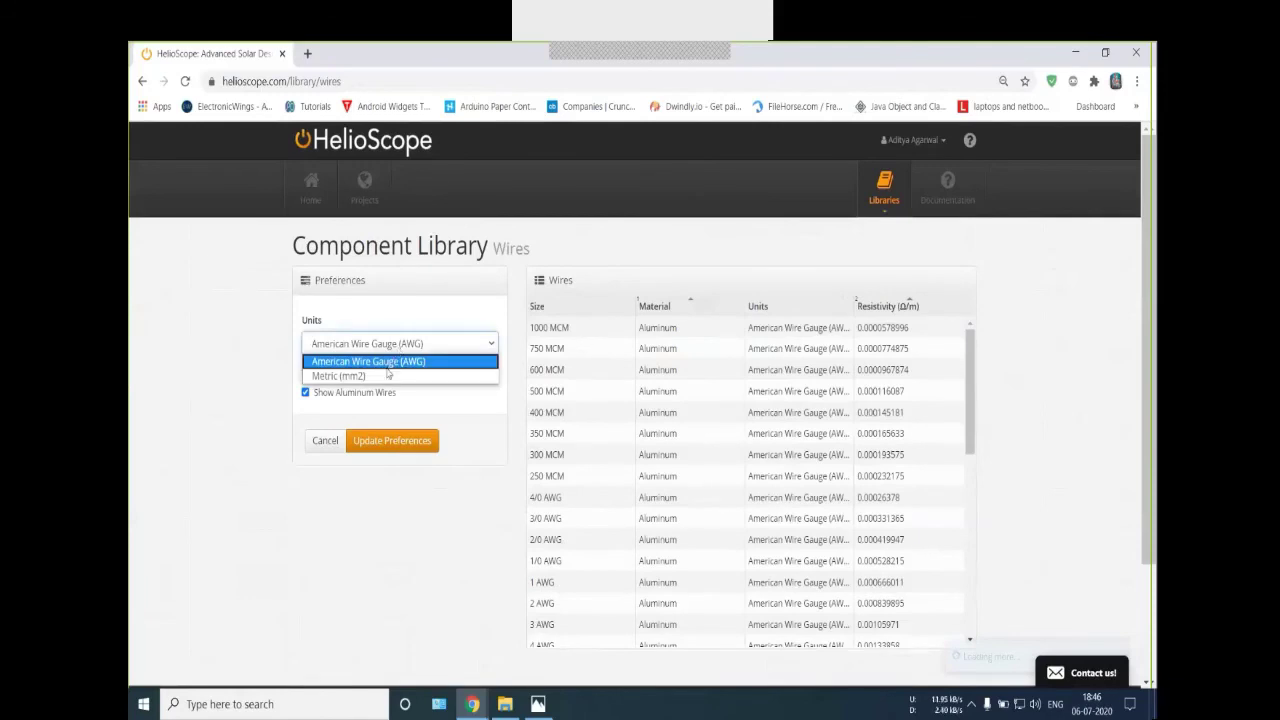
{"action": "left_click", "coordinate": [386, 375]}
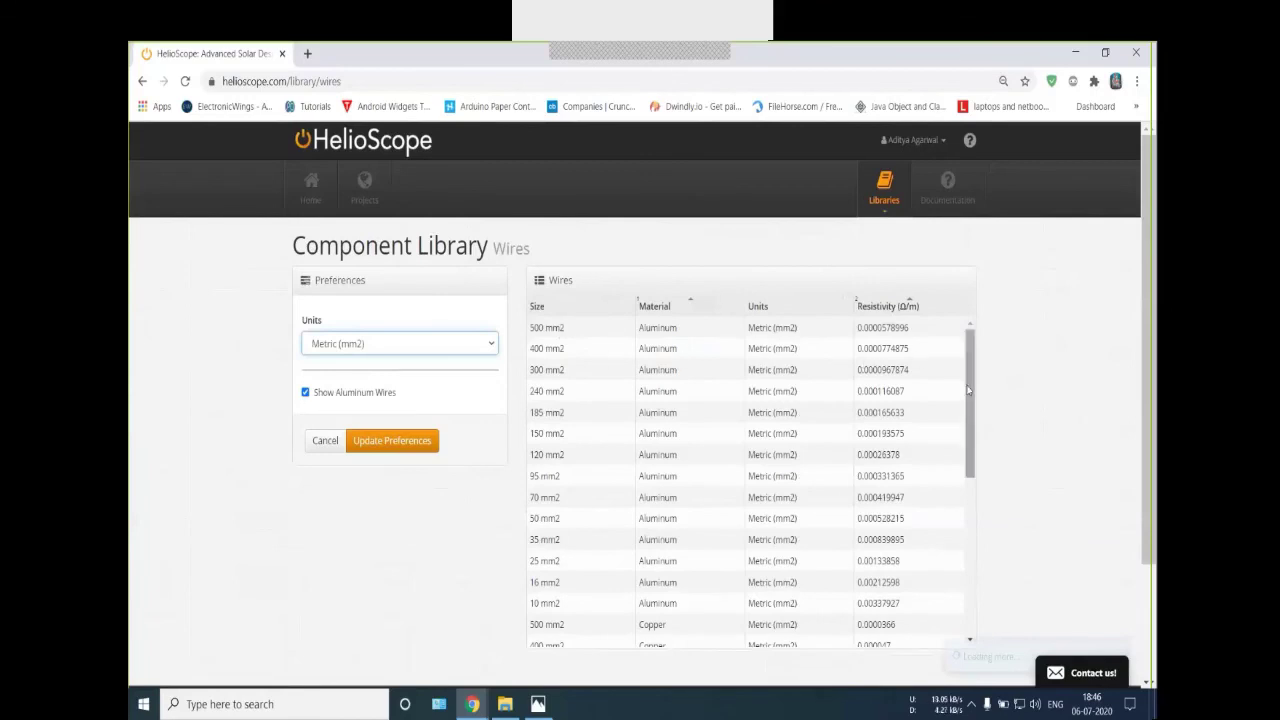
{"action": "left_click_drag", "start_coordinate": [970, 386], "coordinate": [979, 574]}
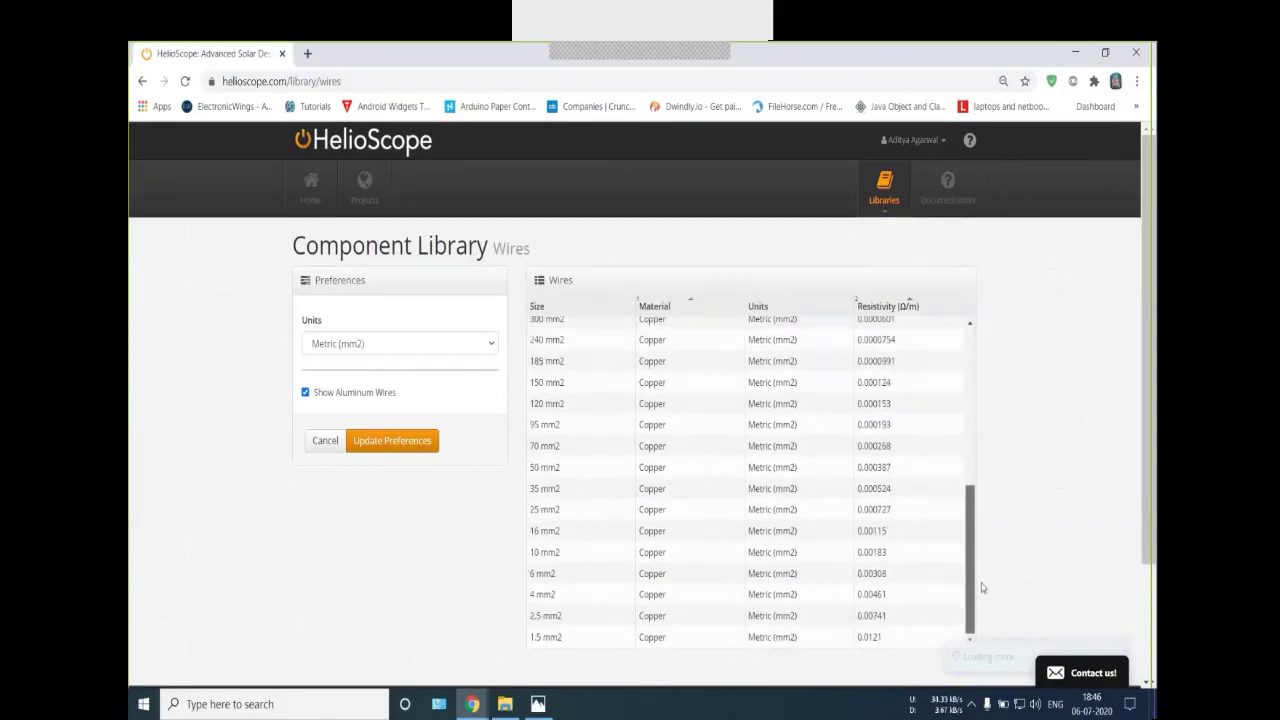
{"action": "left_click_drag", "start_coordinate": [980, 497], "coordinate": [982, 357]}
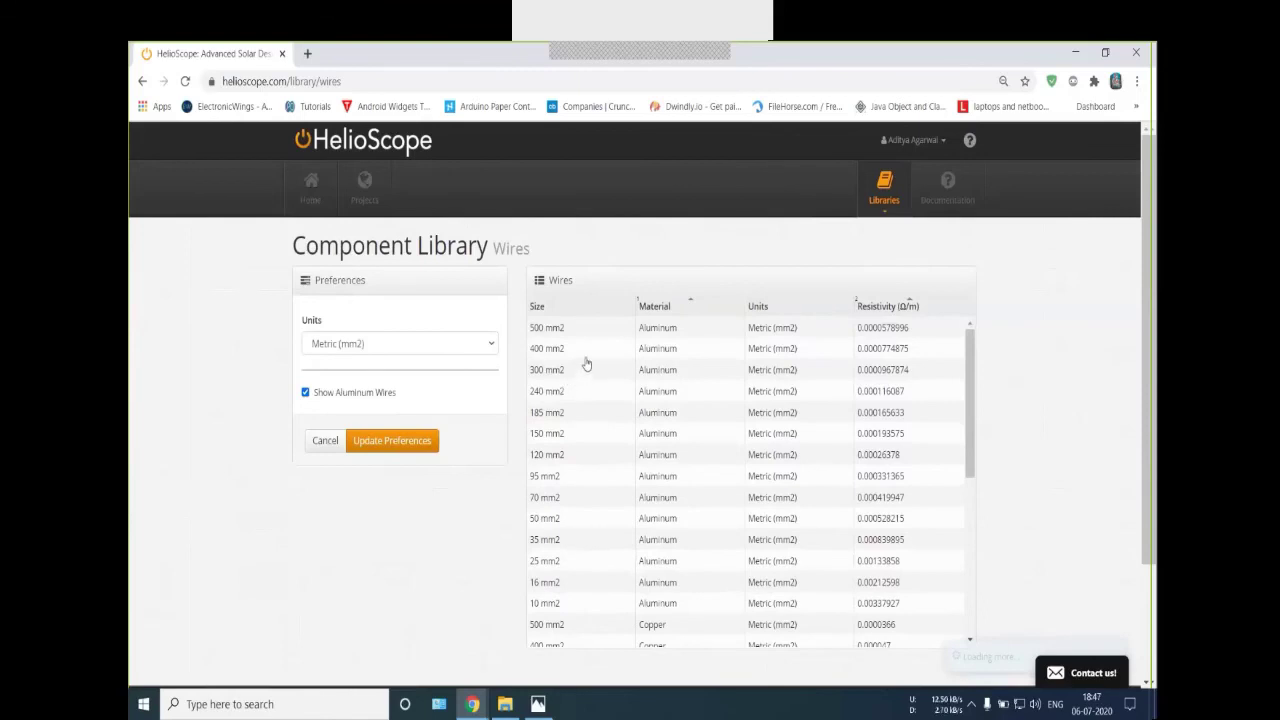
Open the library of meteorological sources
{"action": "left_click", "coordinate": [884, 208]}
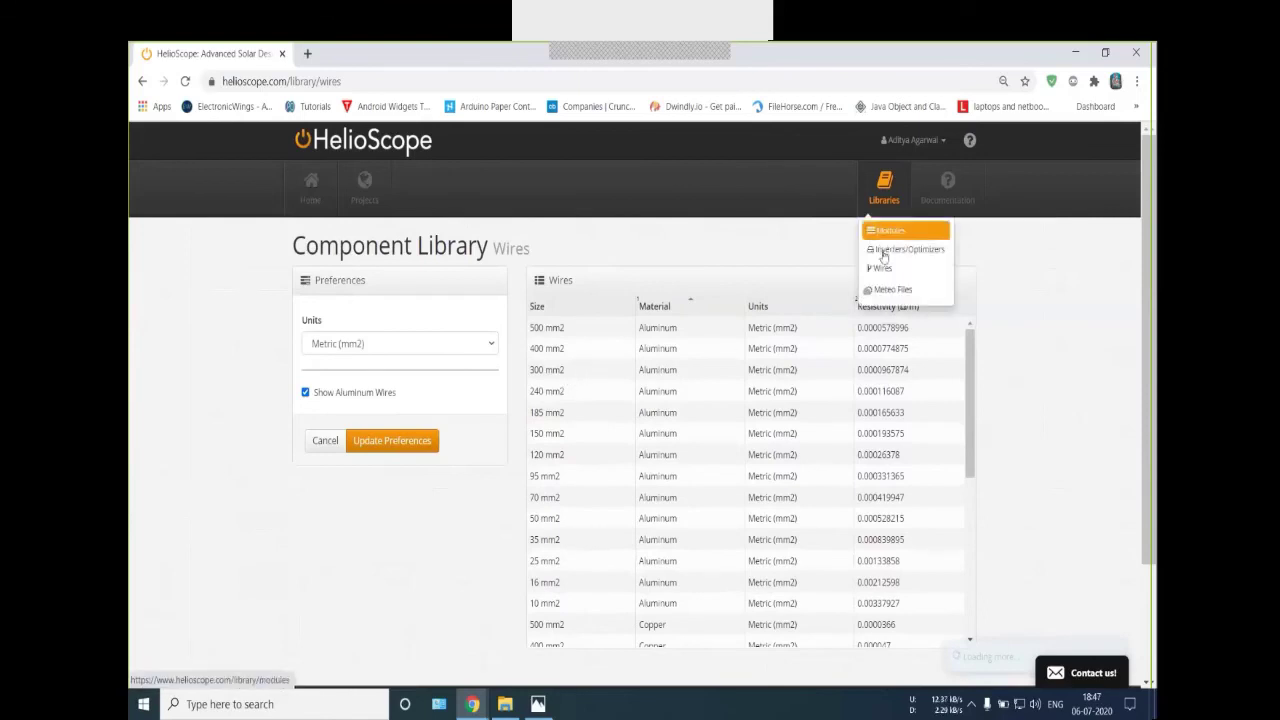
{"action": "left_click", "coordinate": [891, 297]}
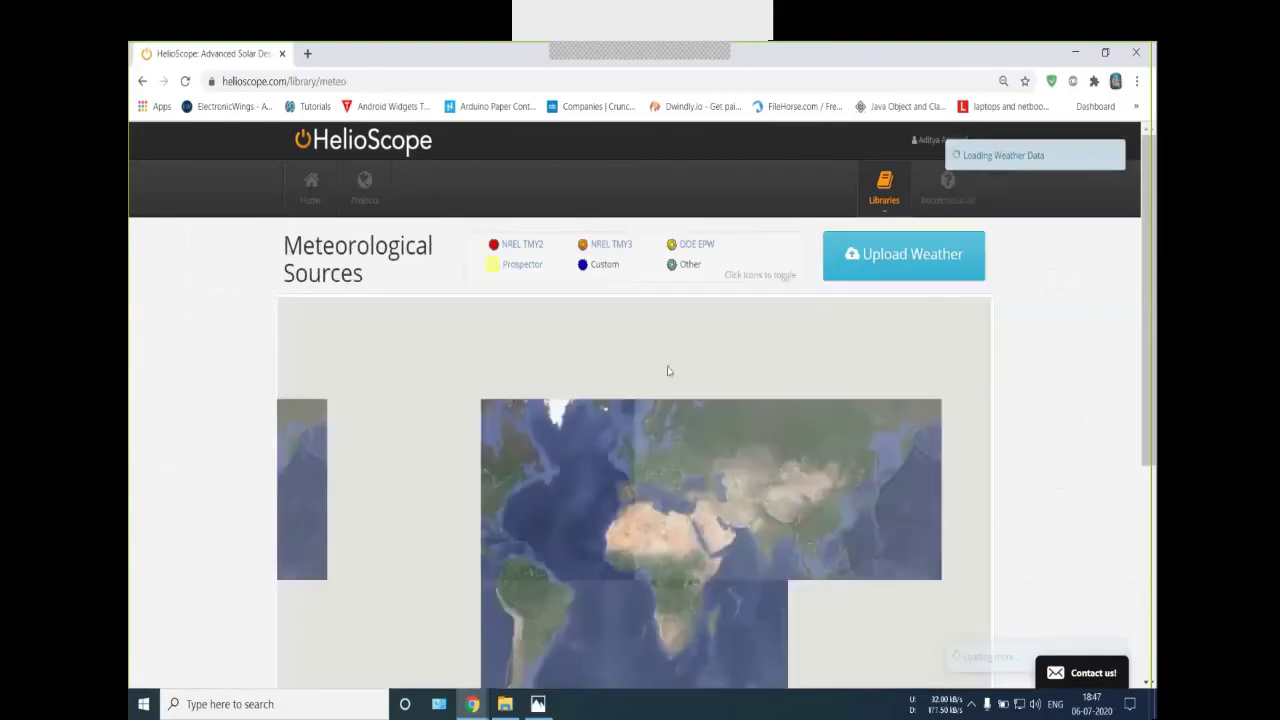
Examine the distribution of weather stations across India on the world map of meteorological sources
{"action": "scroll", "coordinate": [700, 410], "scroll_direction": "down", "scroll_amount": 1}
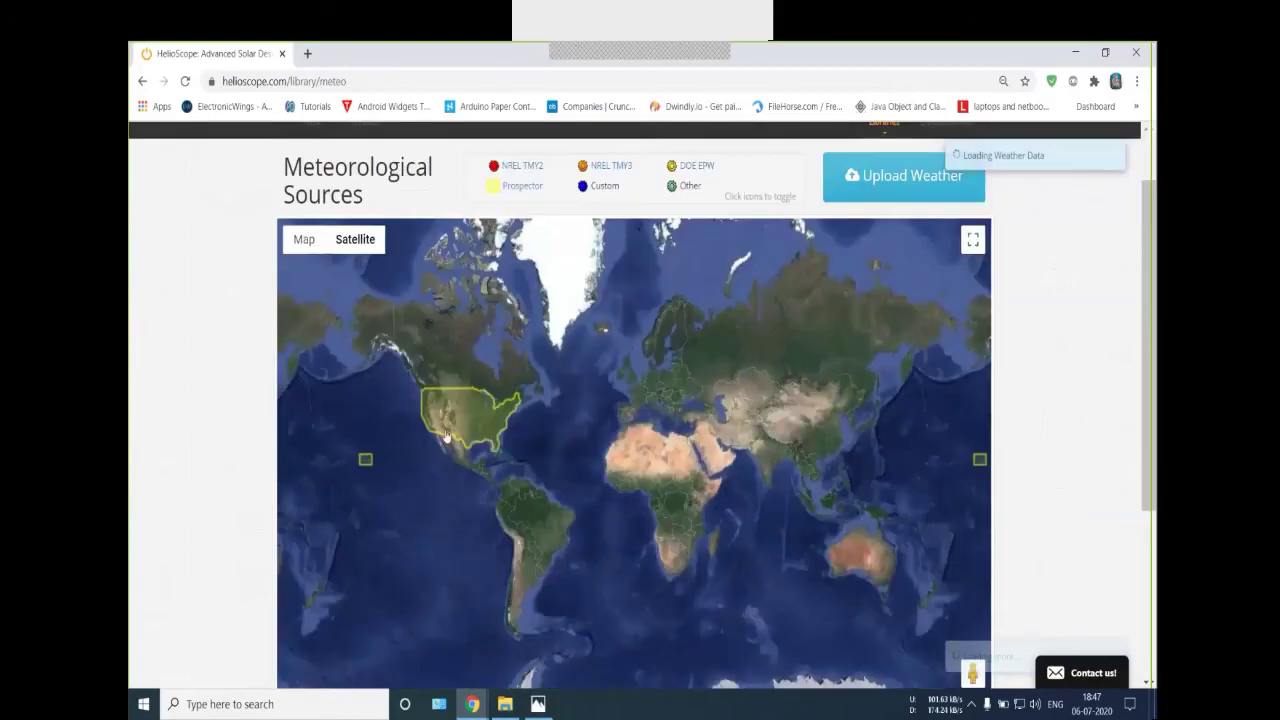
{"action": "scroll", "coordinate": [446, 437], "scroll_direction": "down", "scroll_amount": 1}
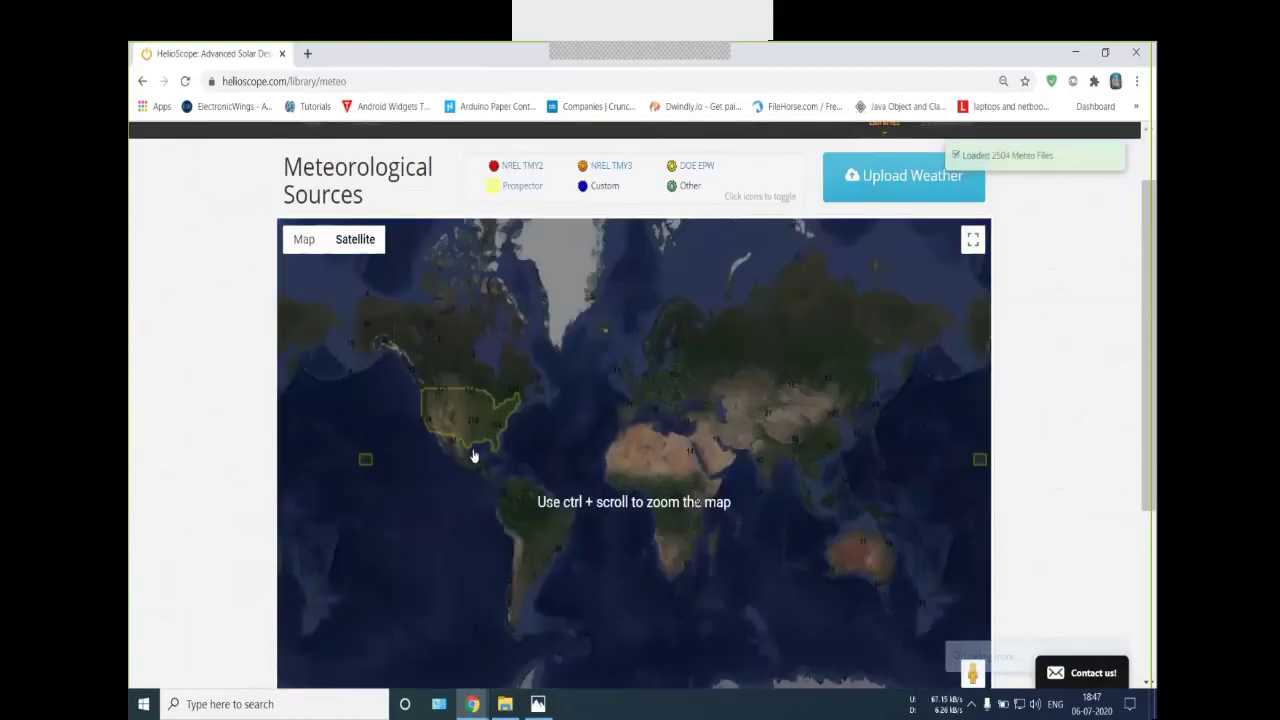
{"action": "scroll", "coordinate": [767, 465], "scroll_direction": "up", "scroll_amount": 5}
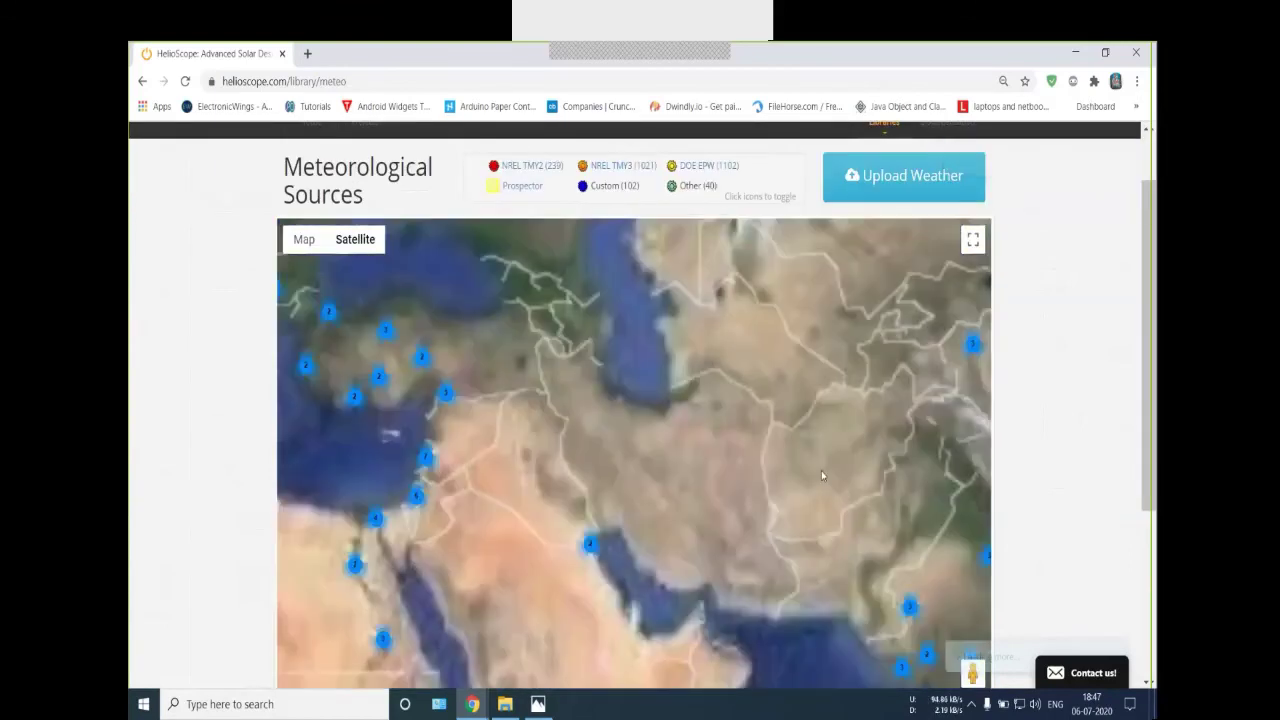
{"action": "left_click_drag", "start_coordinate": [946, 501], "coordinate": [784, 458]}
{"action": "left_click_drag", "start_coordinate": [842, 541], "coordinate": [756, 458]}
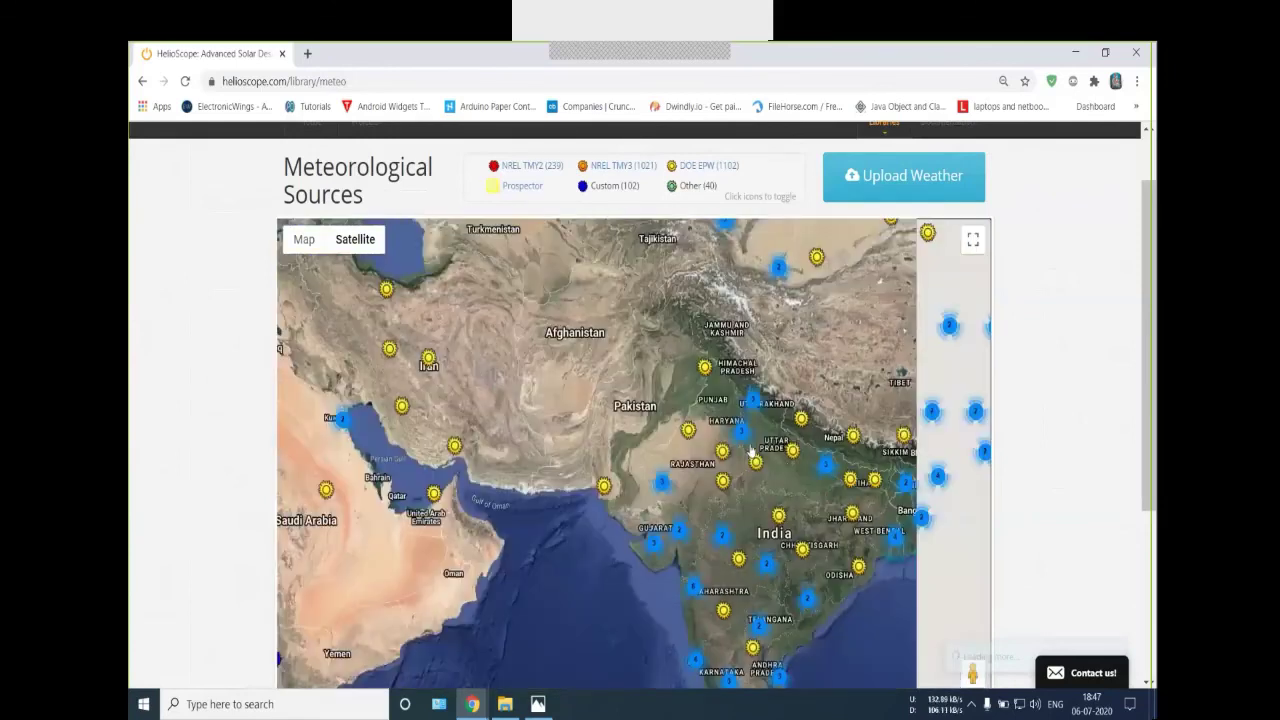
{"action": "scroll", "coordinate": [755, 460], "scroll_direction": "up", "scroll_amount": 1}
{"action": "scroll", "coordinate": [693, 402], "scroll_direction": "up", "scroll_amount": 5}
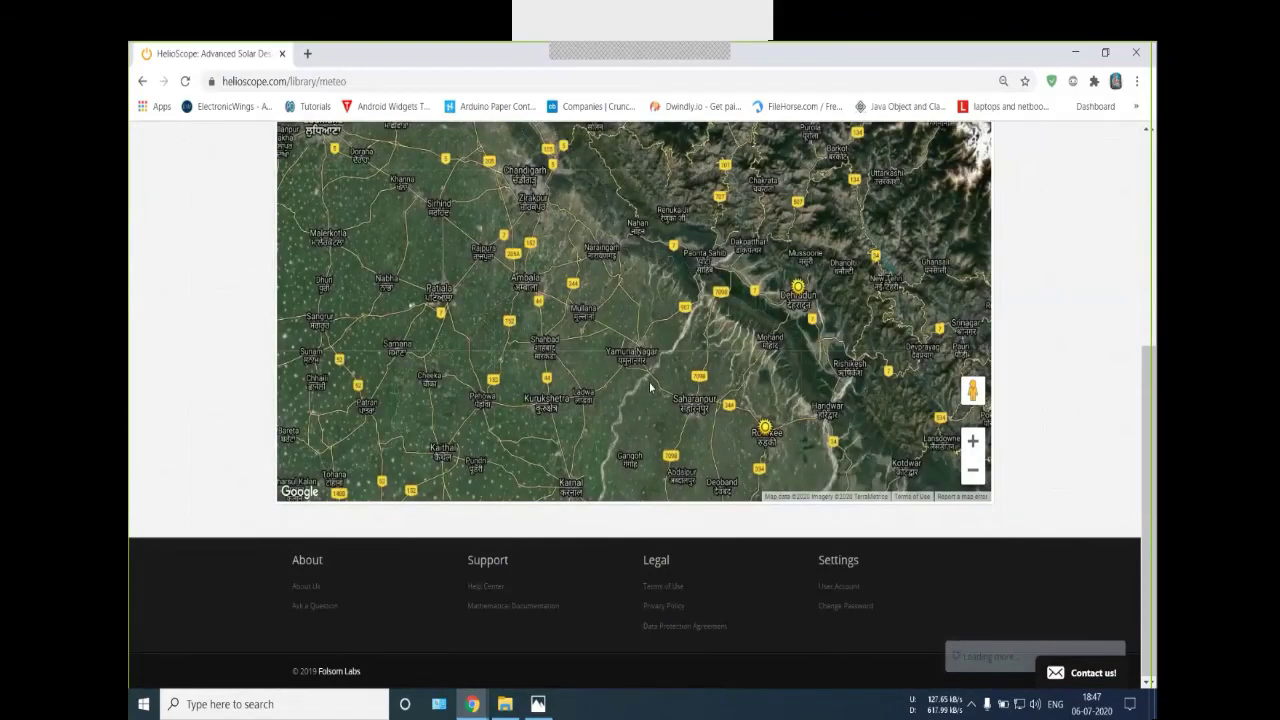
Examine the weather sources around Himachal Pradesh, Uttarakhand and Haryana, and take a close look at the ones in New Delhi
{"action": "scroll", "coordinate": [650, 385], "scroll_direction": "down", "scroll_amount": 2}
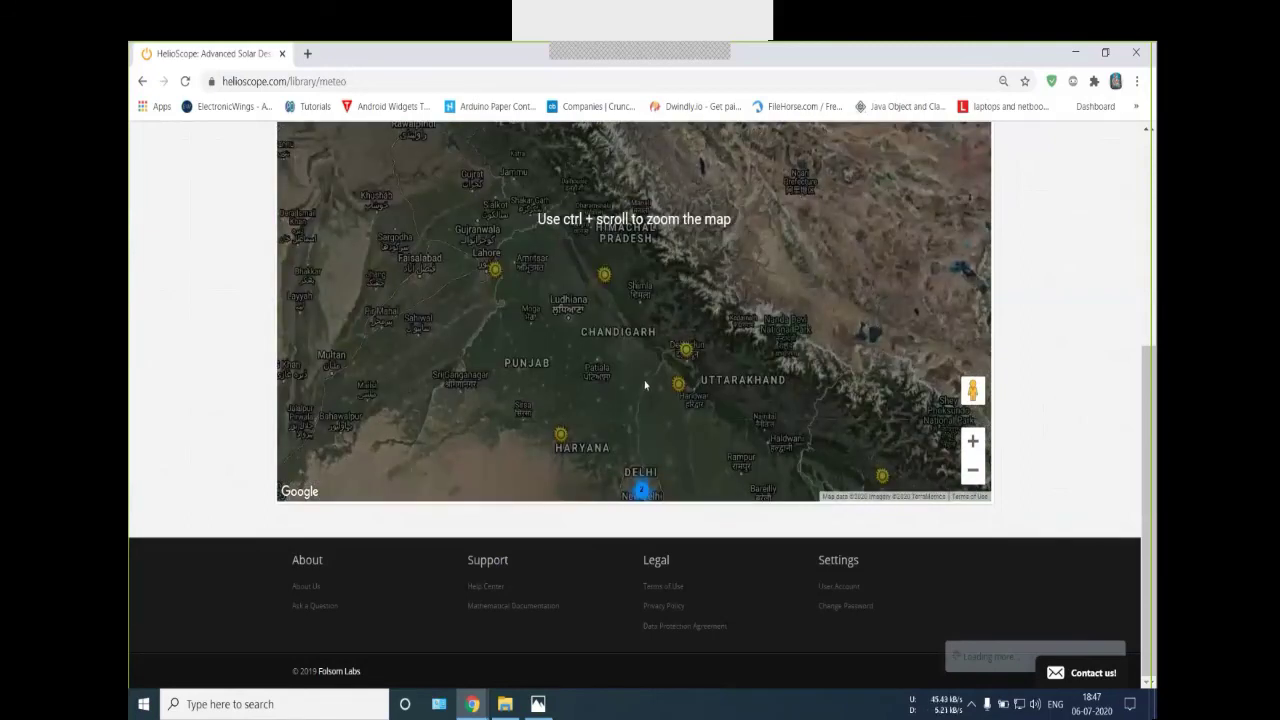
{"action": "scroll", "coordinate": [645, 385], "scroll_direction": "down", "scroll_amount": 1}
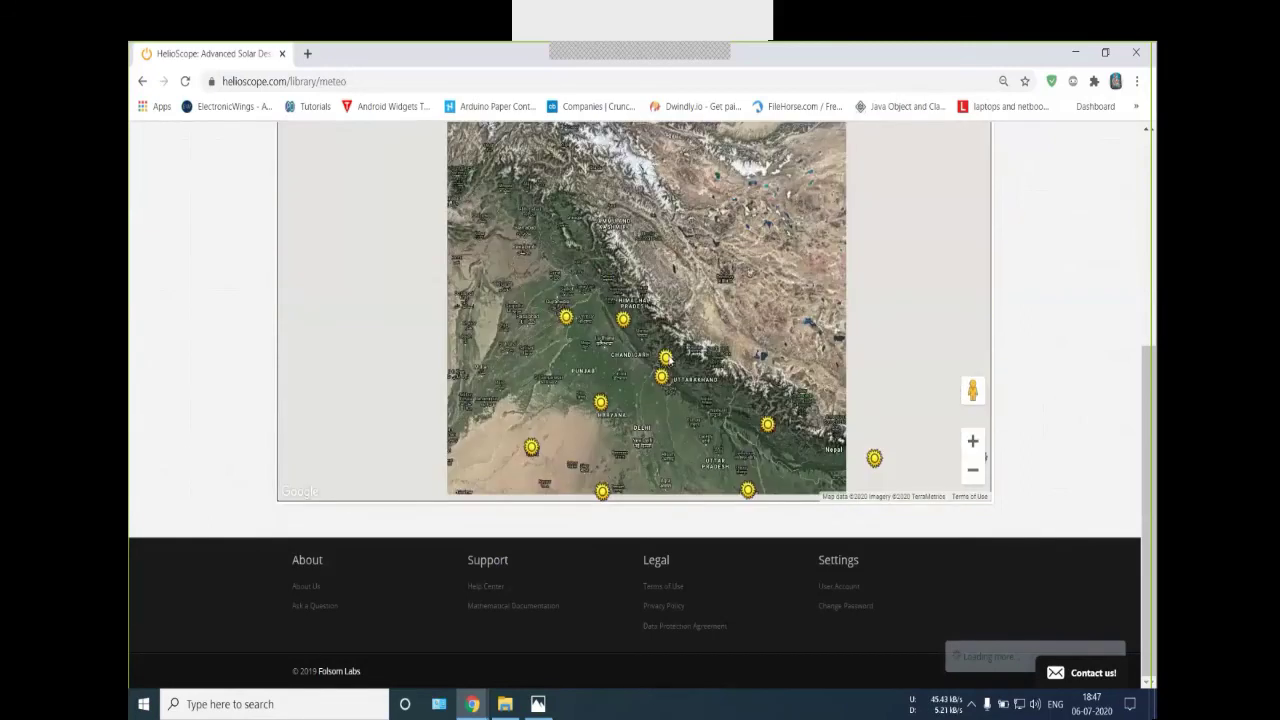
{"action": "scroll", "coordinate": [648, 318], "scroll_direction": "up", "scroll_amount": 2}
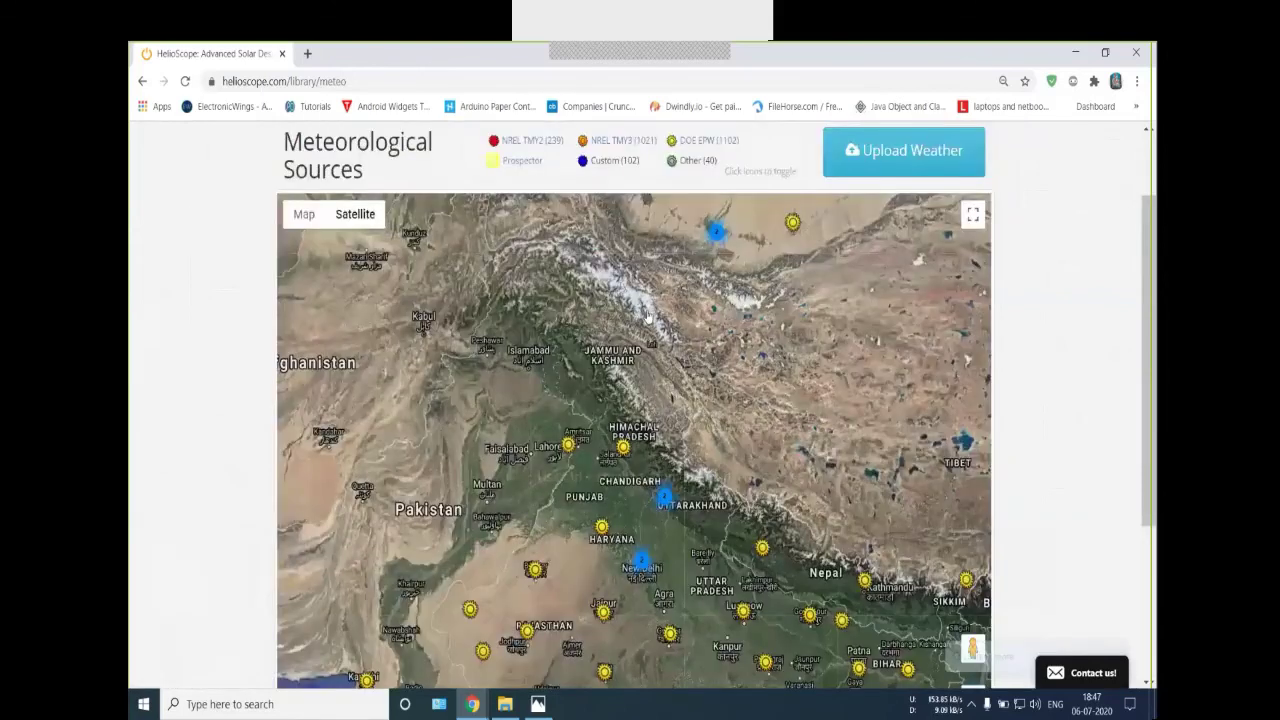
{"action": "scroll", "coordinate": [648, 318], "scroll_direction": "up", "scroll_amount": 2}
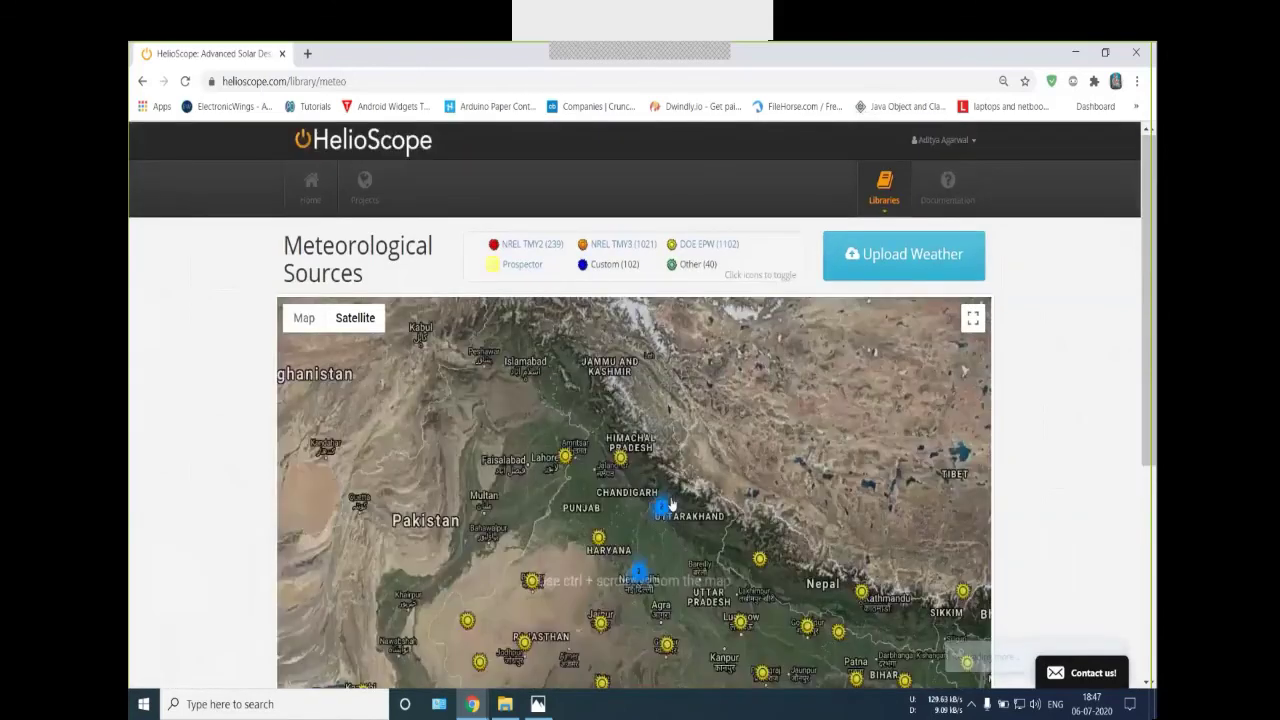
{"action": "scroll", "coordinate": [670, 506], "scroll_direction": "up", "scroll_amount": 1}
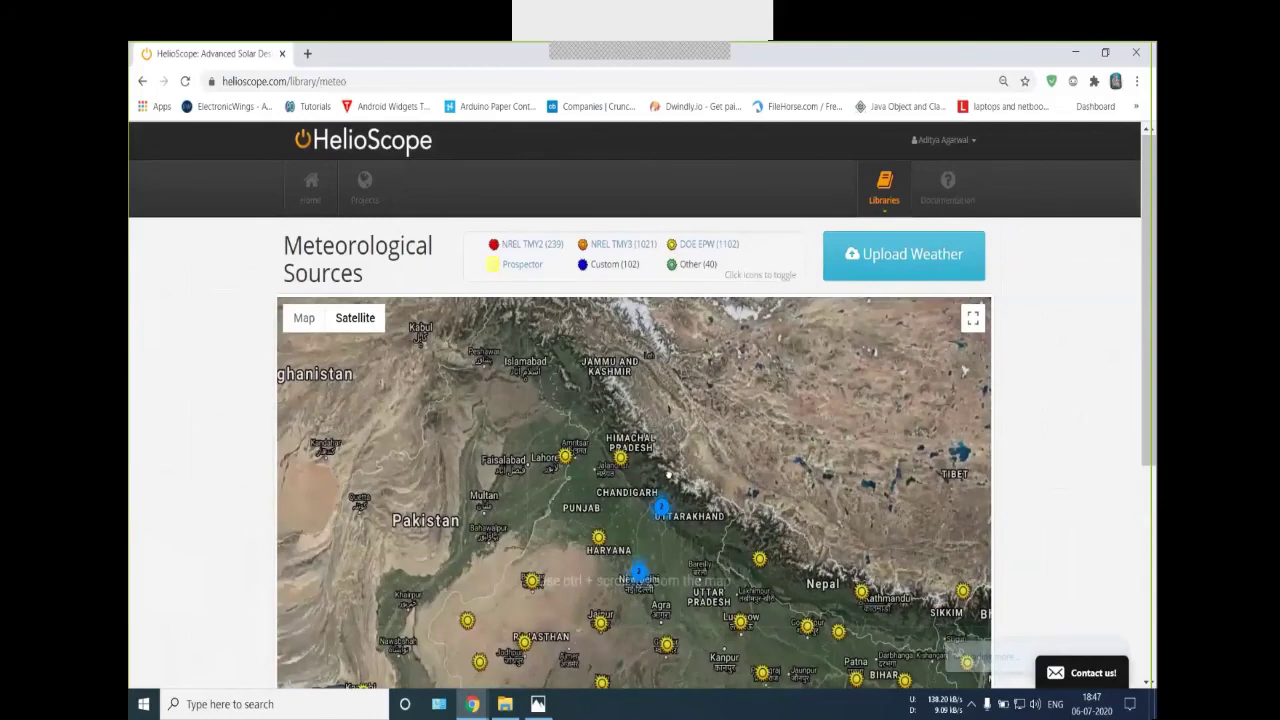
{"action": "scroll", "coordinate": [647, 545], "scroll_direction": "up", "scroll_amount": 3, "text": "ctrl"}
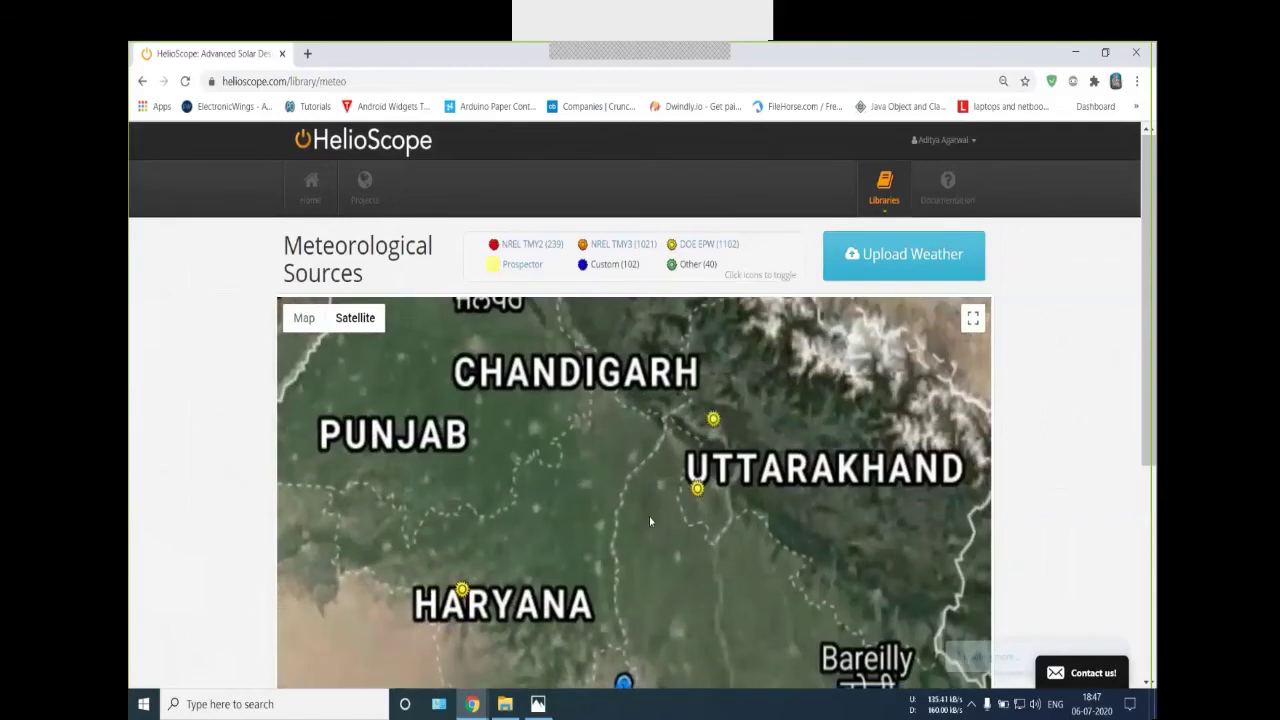
{"action": "scroll", "coordinate": [649, 516], "scroll_direction": "down", "scroll_amount": 1}
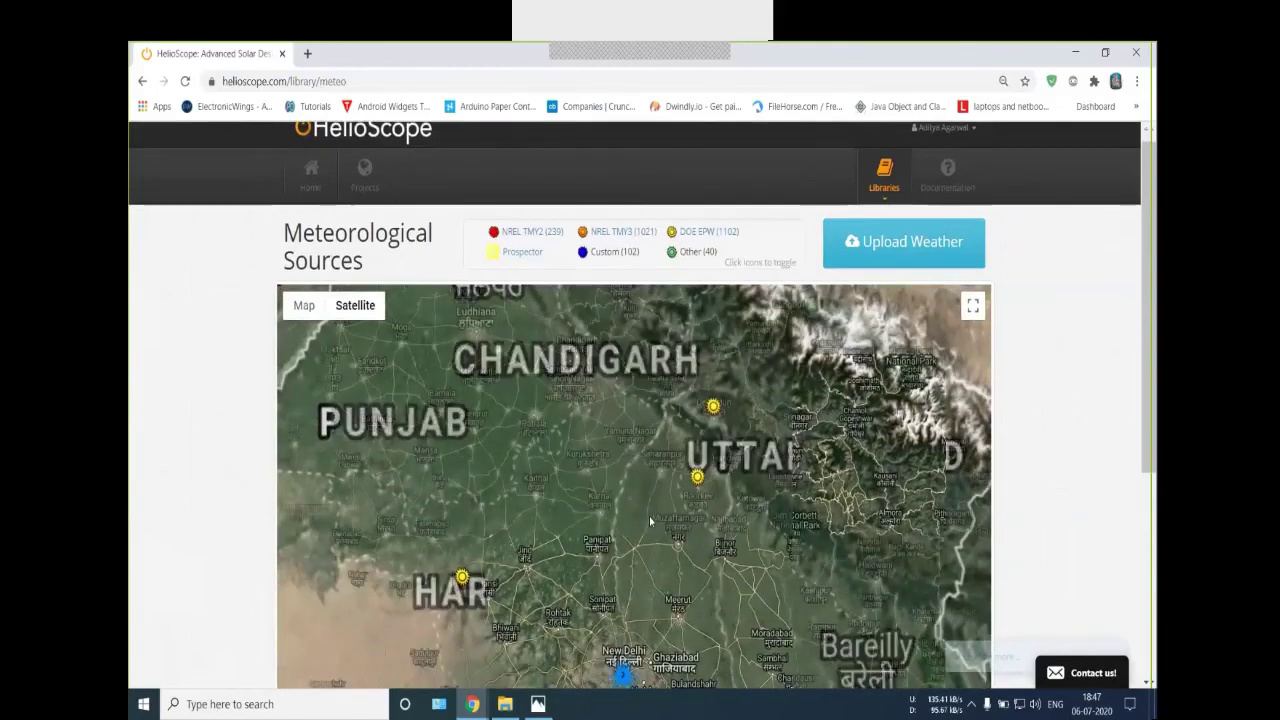
{"action": "scroll", "coordinate": [650, 521], "scroll_direction": "down", "scroll_amount": 2}
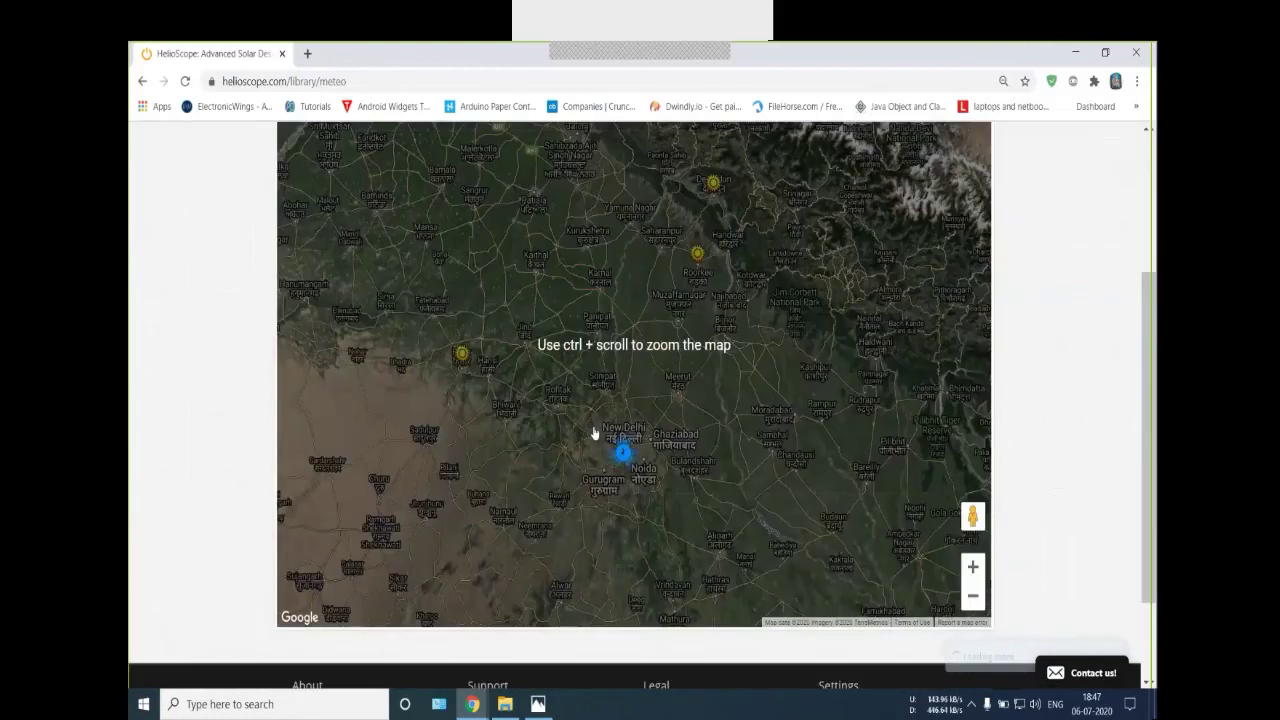
{"action": "scroll", "coordinate": [594, 433], "scroll_direction": "up", "scroll_amount": 3, "text": "ctrl"}
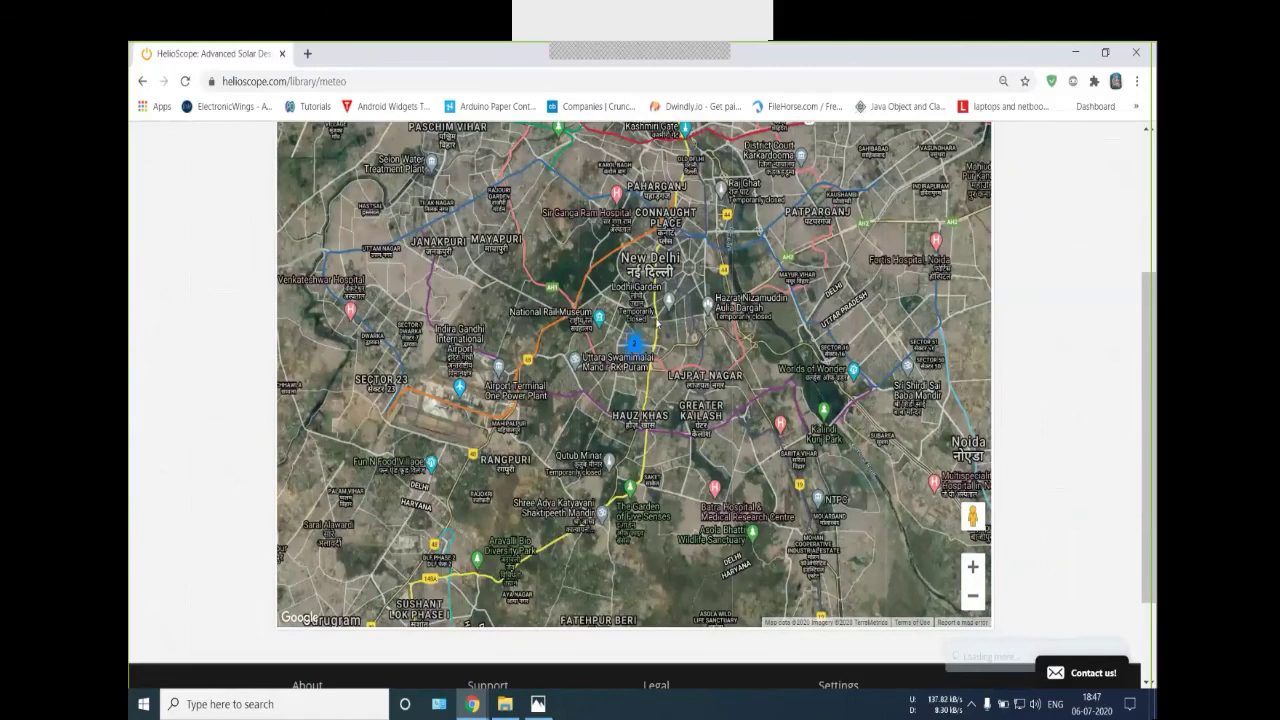
Open the HelioScope help documentation, look through its article categories, and close it again
{"action": "scroll", "coordinate": [657, 320], "scroll_direction": "up", "scroll_amount": 3}
{"action": "left_click", "coordinate": [884, 187]}
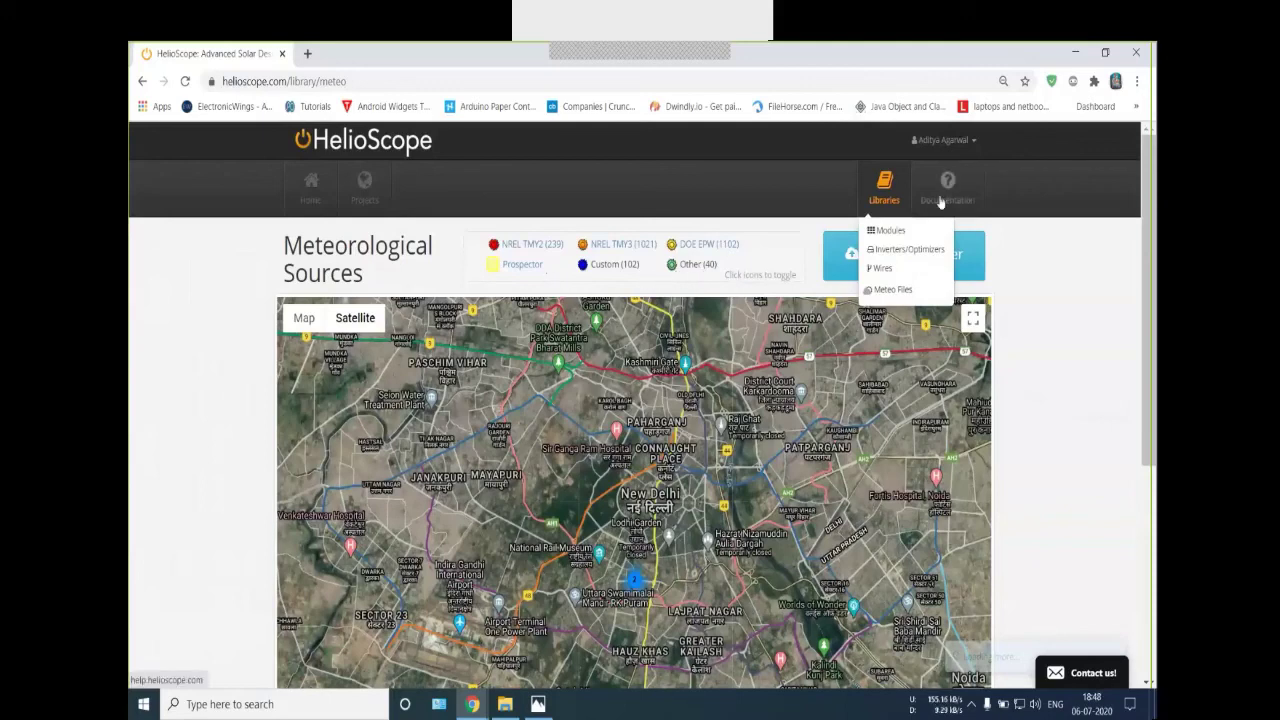
{"action": "left_click", "coordinate": [808, 166]}
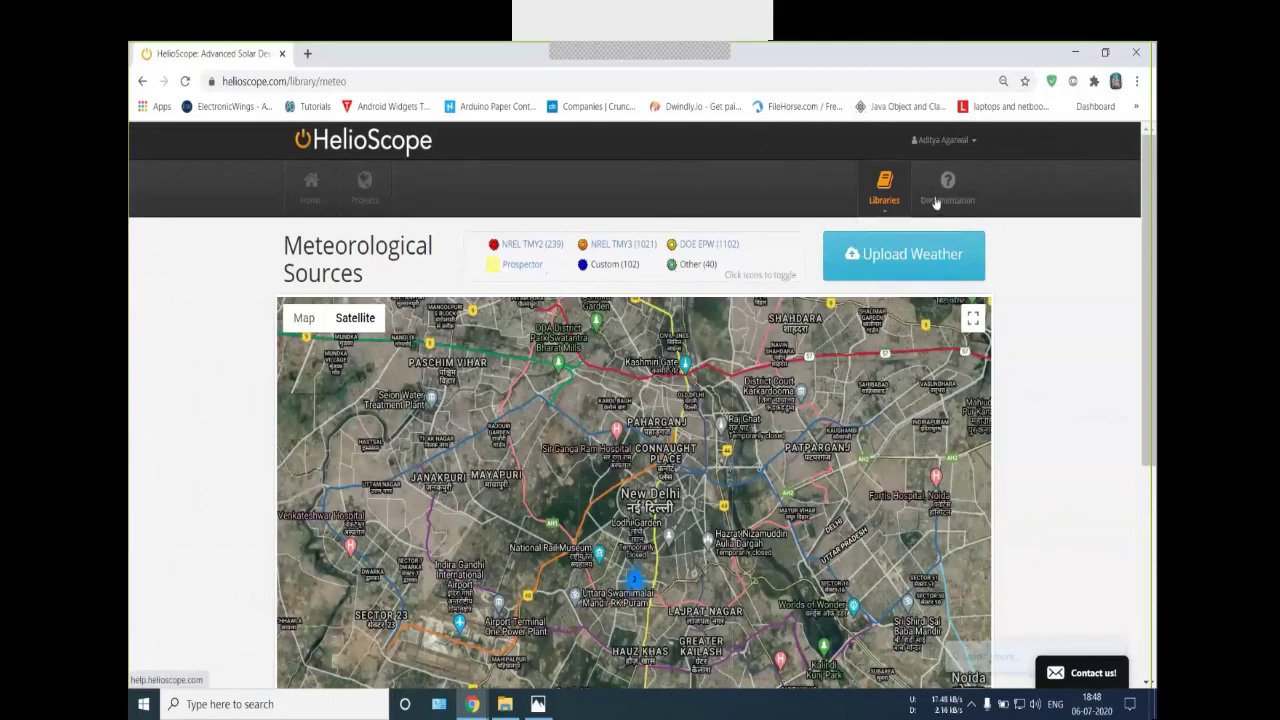
{"action": "left_click", "coordinate": [936, 200]}
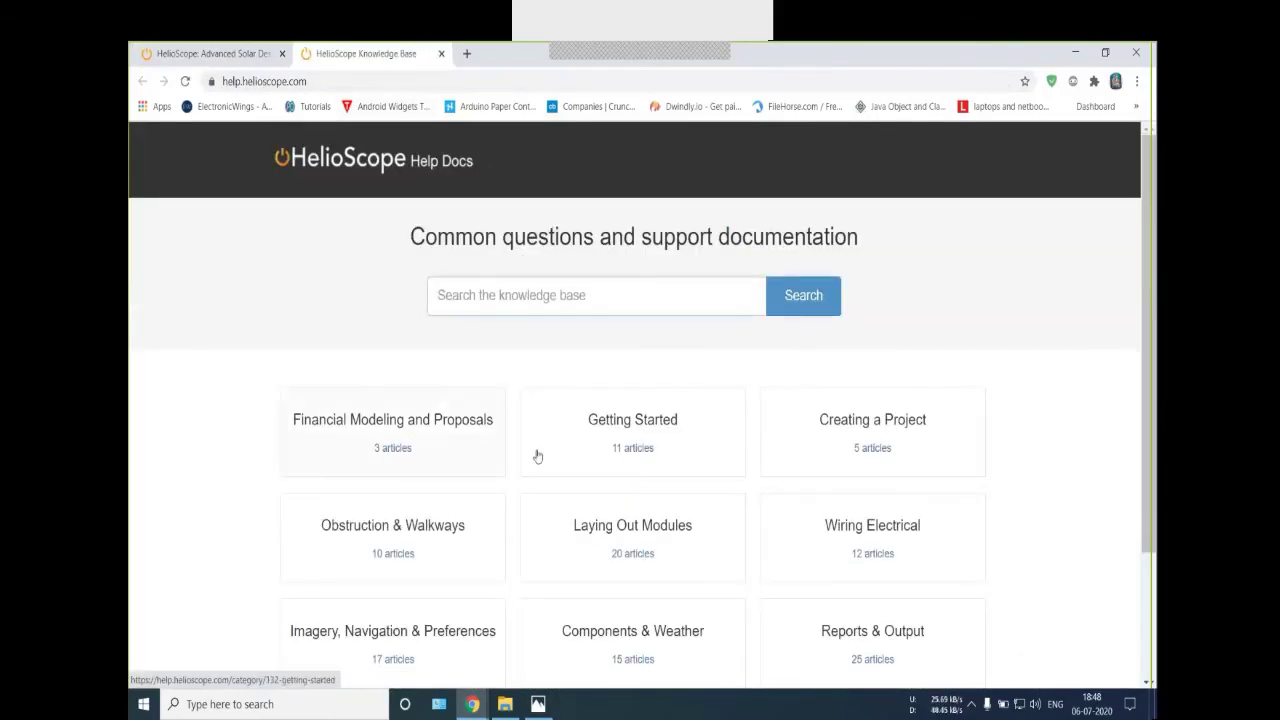
{"action": "scroll", "coordinate": [530, 420], "scroll_direction": "down", "scroll_amount": 1}
{"action": "scroll", "coordinate": [530, 420], "scroll_direction": "down", "scroll_amount": 1}
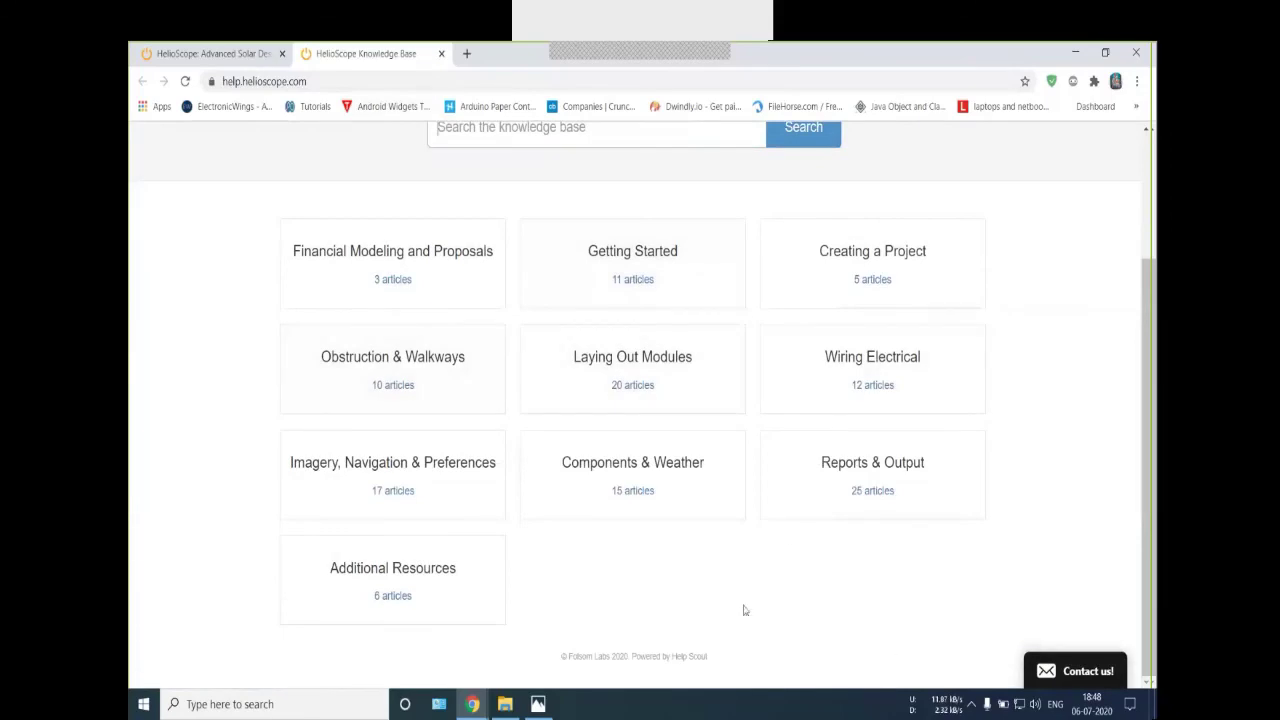
{"action": "left_click", "coordinate": [441, 53]}
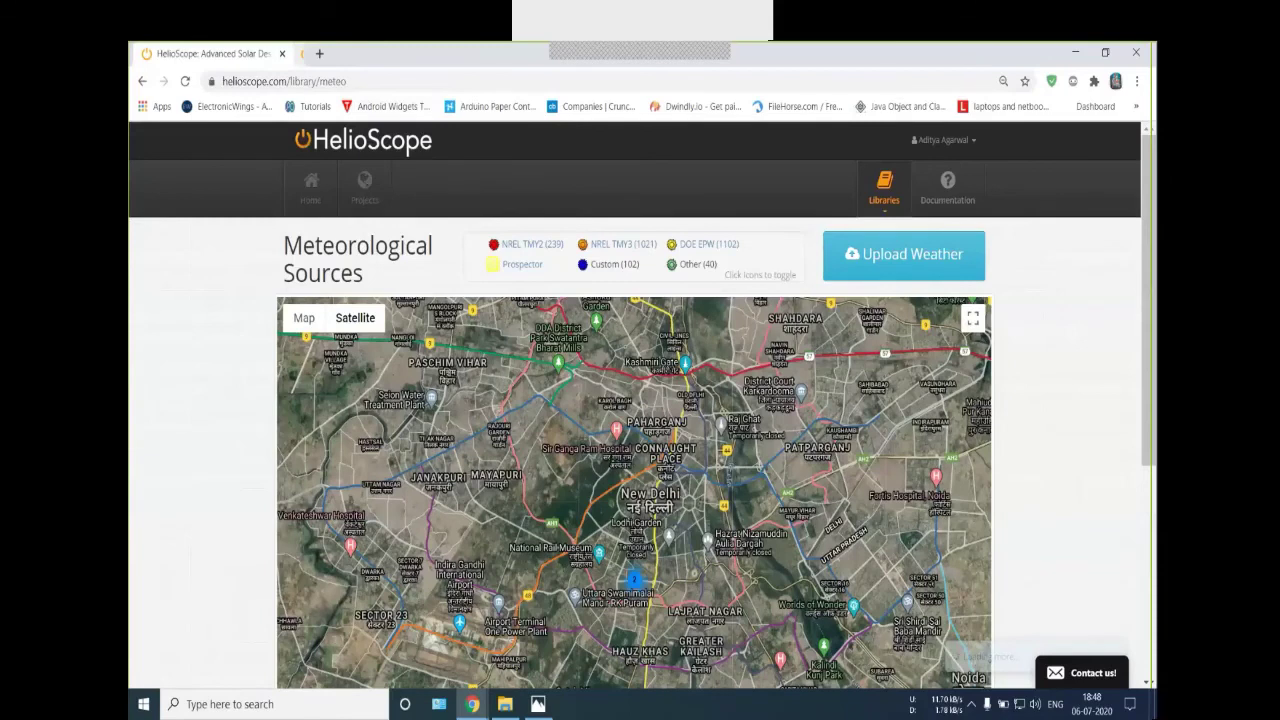
Return to the home page, open project 1 and show its reports
{"action": "scroll", "coordinate": [795, 309], "scroll_direction": "down", "scroll_amount": 2}
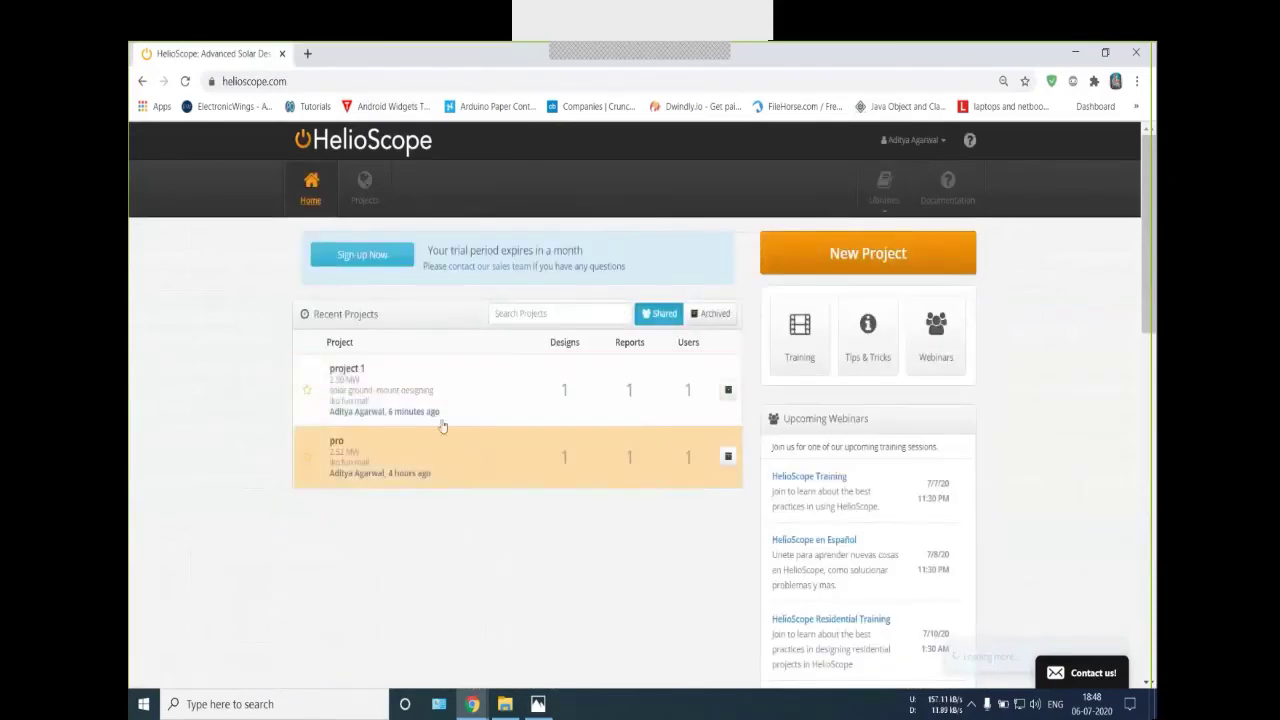
{"action": "left_click", "coordinate": [630, 366]}
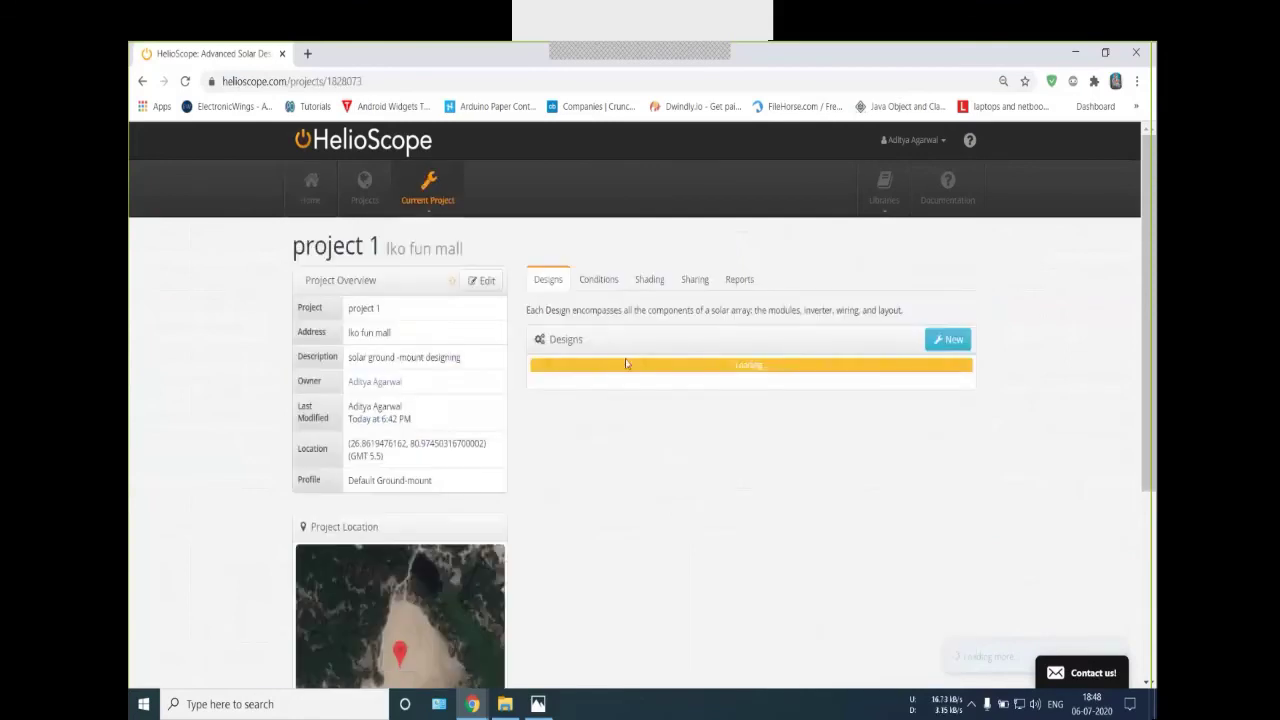
{"action": "left_click", "coordinate": [738, 280]}
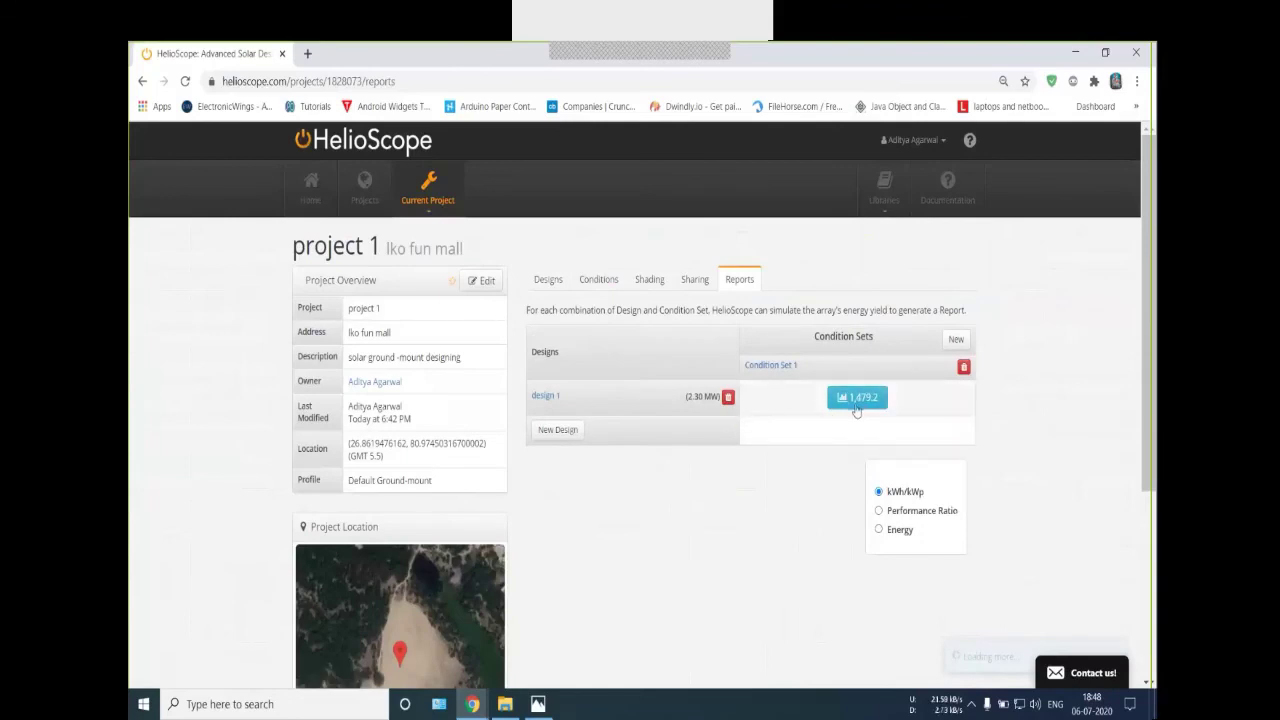
Compare design 1's result as Performance Ratio, kWh/kWp and Energy, and open its report for Condition Set 1
{"action": "left_click", "coordinate": [903, 512]}
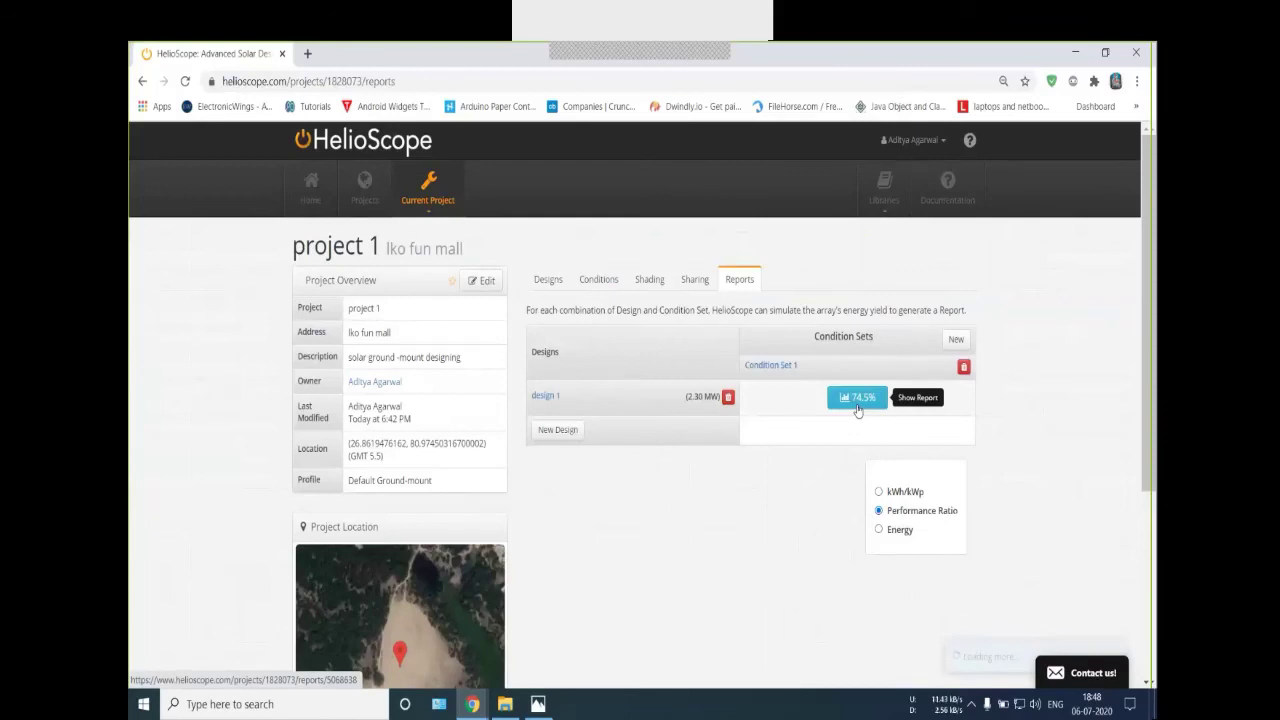
{"action": "left_click", "coordinate": [878, 491]}
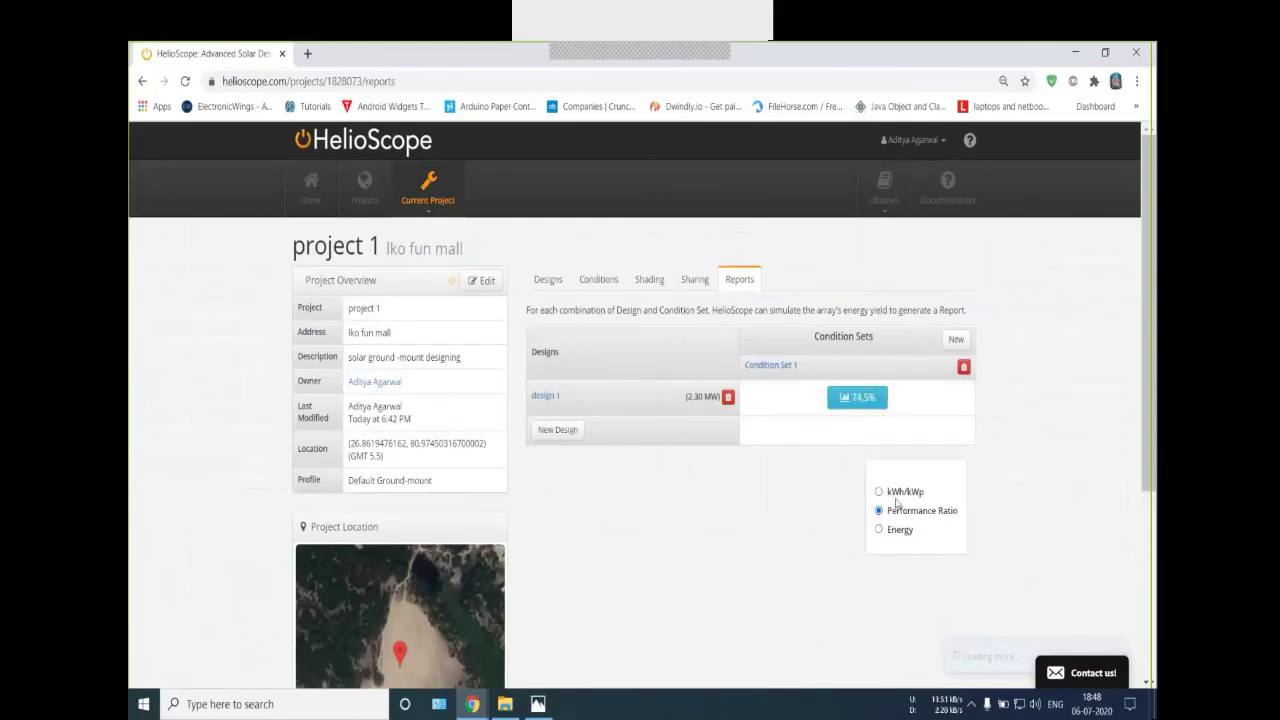
{"action": "left_click", "coordinate": [888, 530]}
{"action": "left_click", "coordinate": [858, 398]}
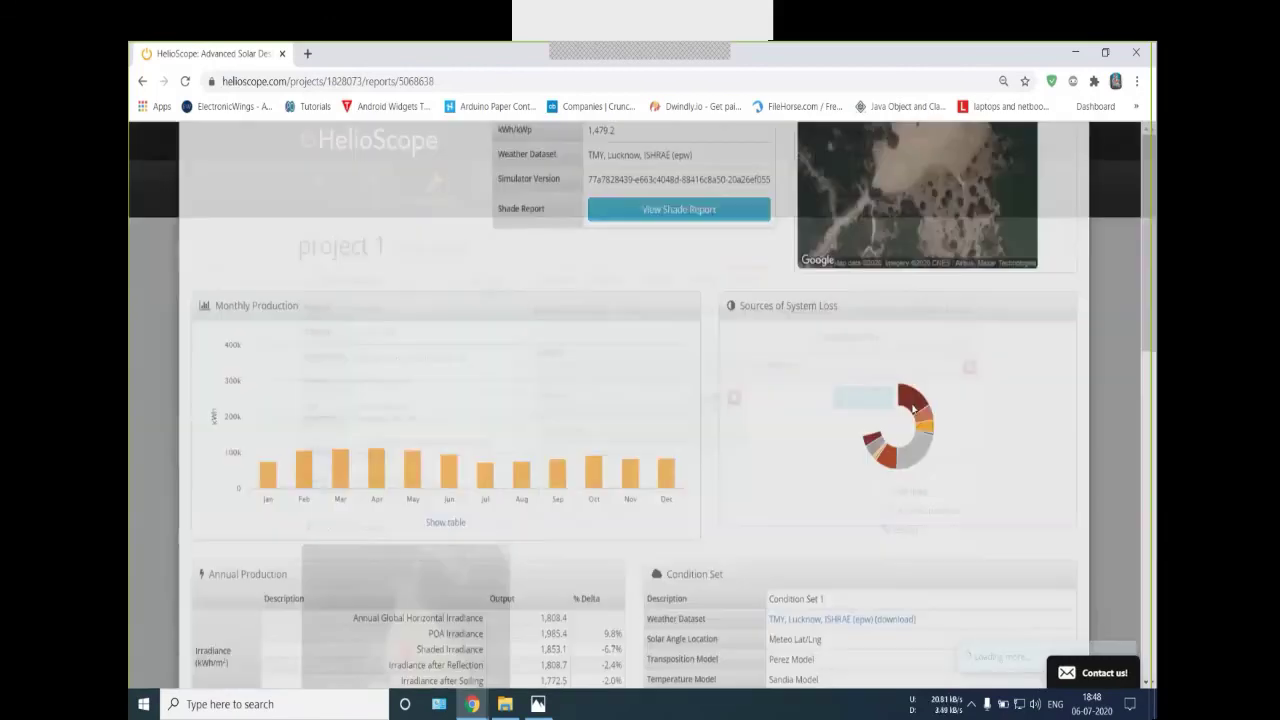
Examine the report's monthly production, system losses, annual production, condition set, components and detailed layout
{"action": "scroll", "coordinate": [477, 423], "scroll_direction": "down", "scroll_amount": 2}
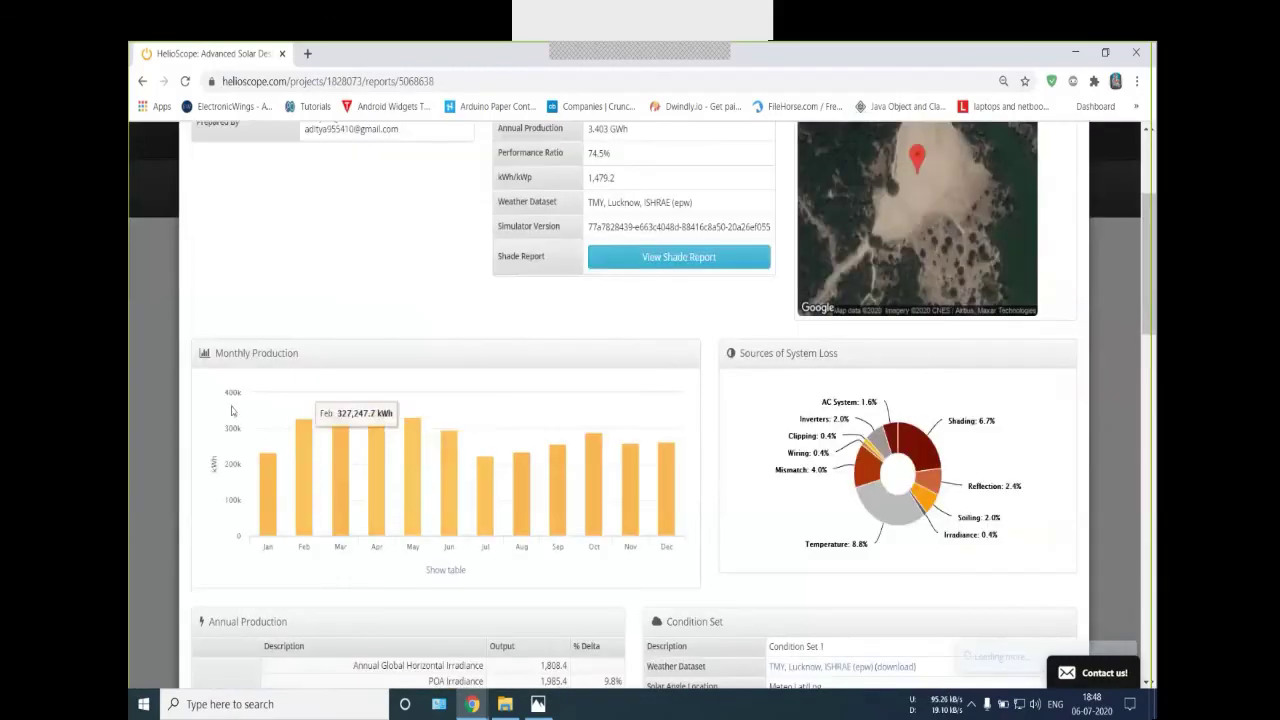
{"action": "scroll", "coordinate": [840, 451], "scroll_direction": "down", "scroll_amount": 3}
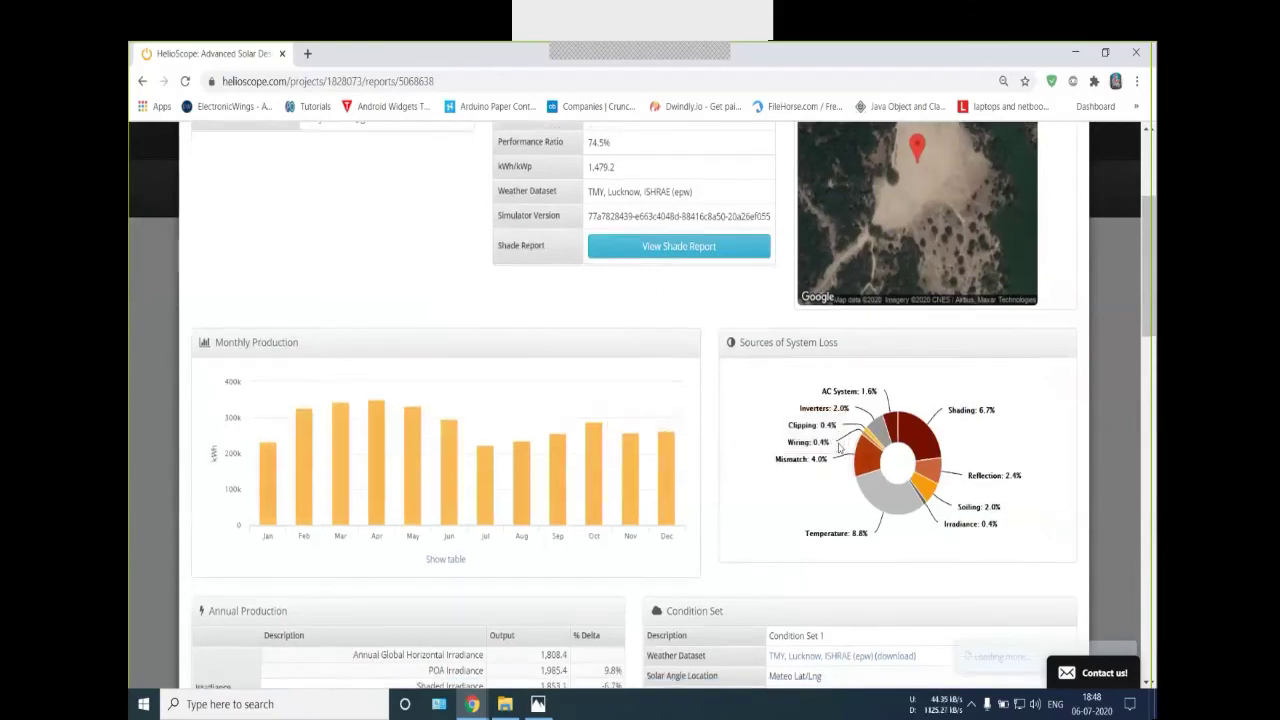
{"action": "scroll", "coordinate": [840, 451], "scroll_direction": "down", "scroll_amount": 2}
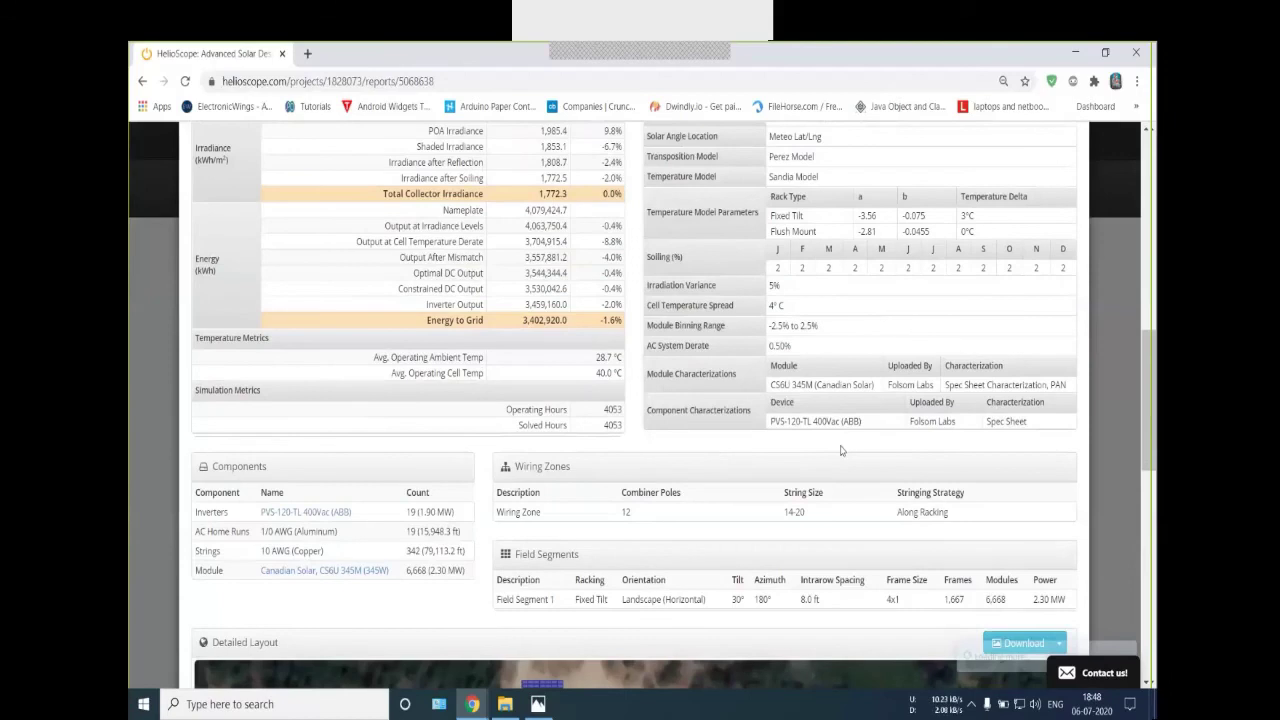
{"action": "scroll", "coordinate": [817, 415], "scroll_direction": "down", "scroll_amount": 3}
{"action": "scroll", "coordinate": [817, 415], "scroll_direction": "down", "scroll_amount": 4}
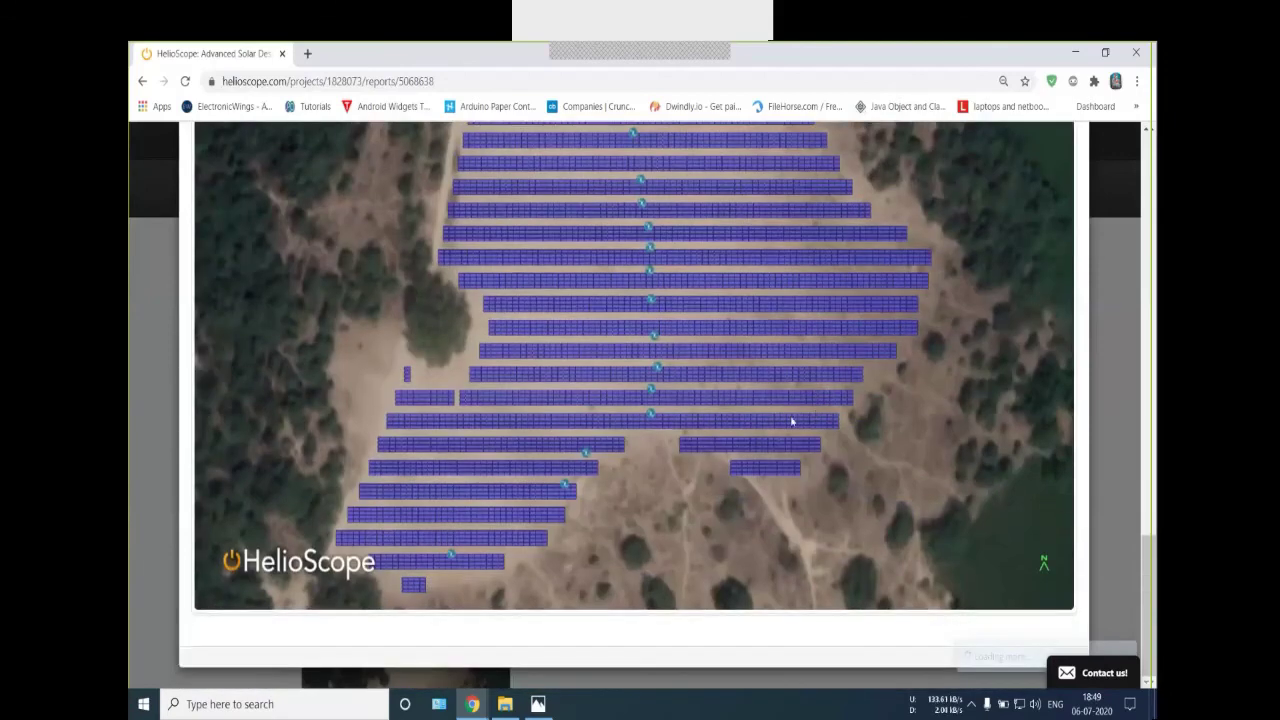
{"action": "scroll", "coordinate": [816, 415], "scroll_direction": "up", "scroll_amount": 5}
{"action": "scroll", "coordinate": [955, 229], "scroll_direction": "down", "scroll_amount": 3}
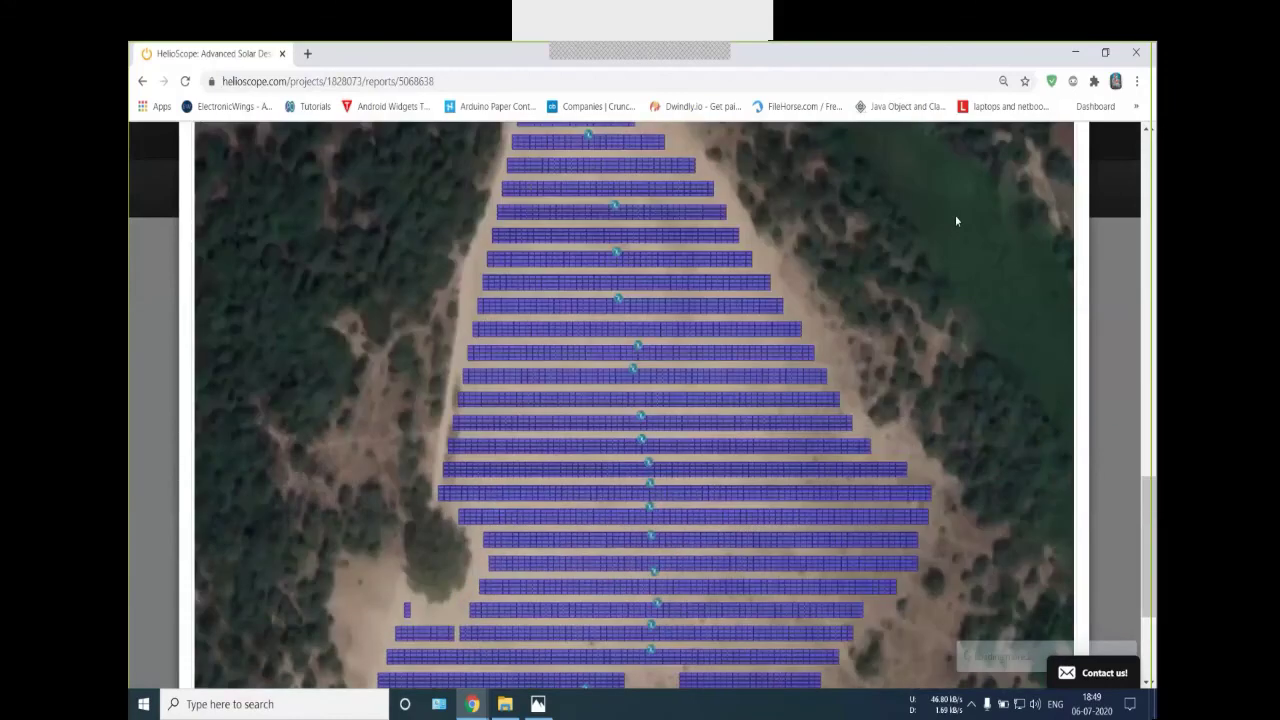
{"action": "scroll", "coordinate": [955, 229], "scroll_direction": "up", "scroll_amount": 2}
Include Combiners, Wiring, Interconnect, Field Segments and Keepouts in the detailed layout's download options and download the layout image
{"action": "left_click", "coordinate": [1058, 287]}
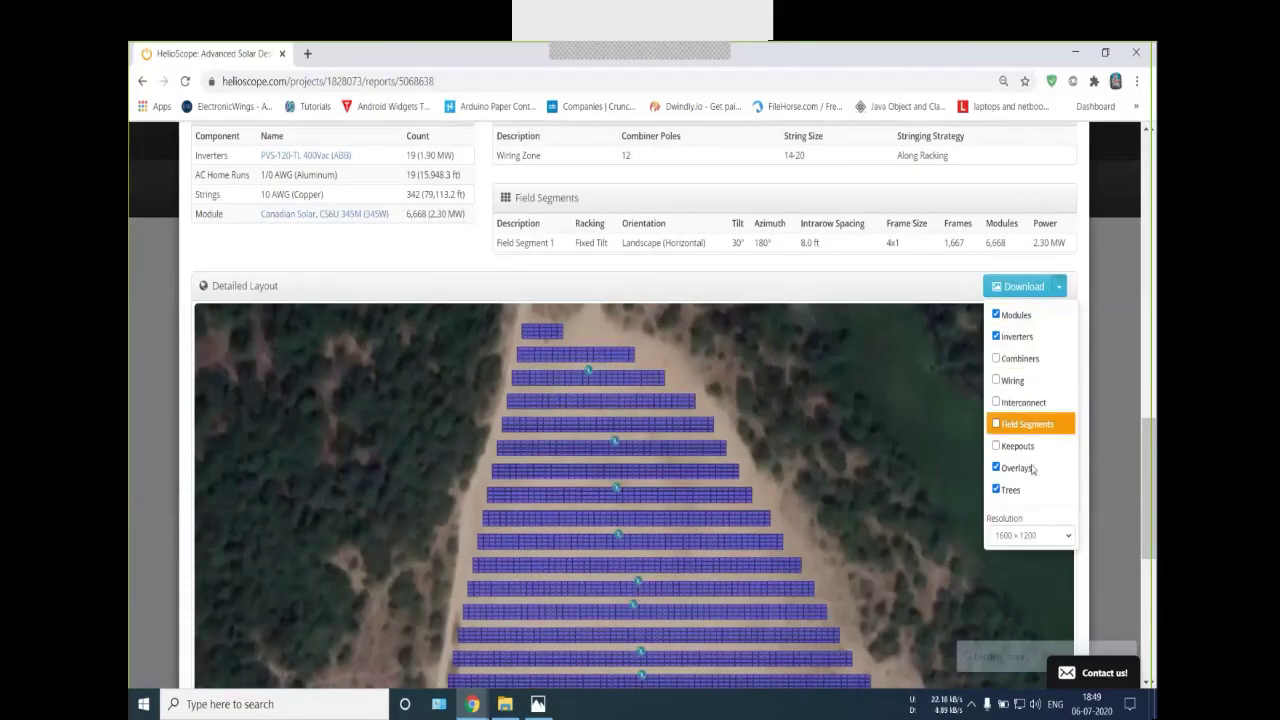
{"action": "left_click", "coordinate": [1030, 360]}
{"action": "left_click", "coordinate": [1030, 380]}
{"action": "left_click", "coordinate": [1030, 402]}
{"action": "left_click", "coordinate": [1030, 424]}
{"action": "left_click", "coordinate": [1030, 446]}
{"action": "scroll", "coordinate": [990, 470], "scroll_direction": "down", "scroll_amount": 4}
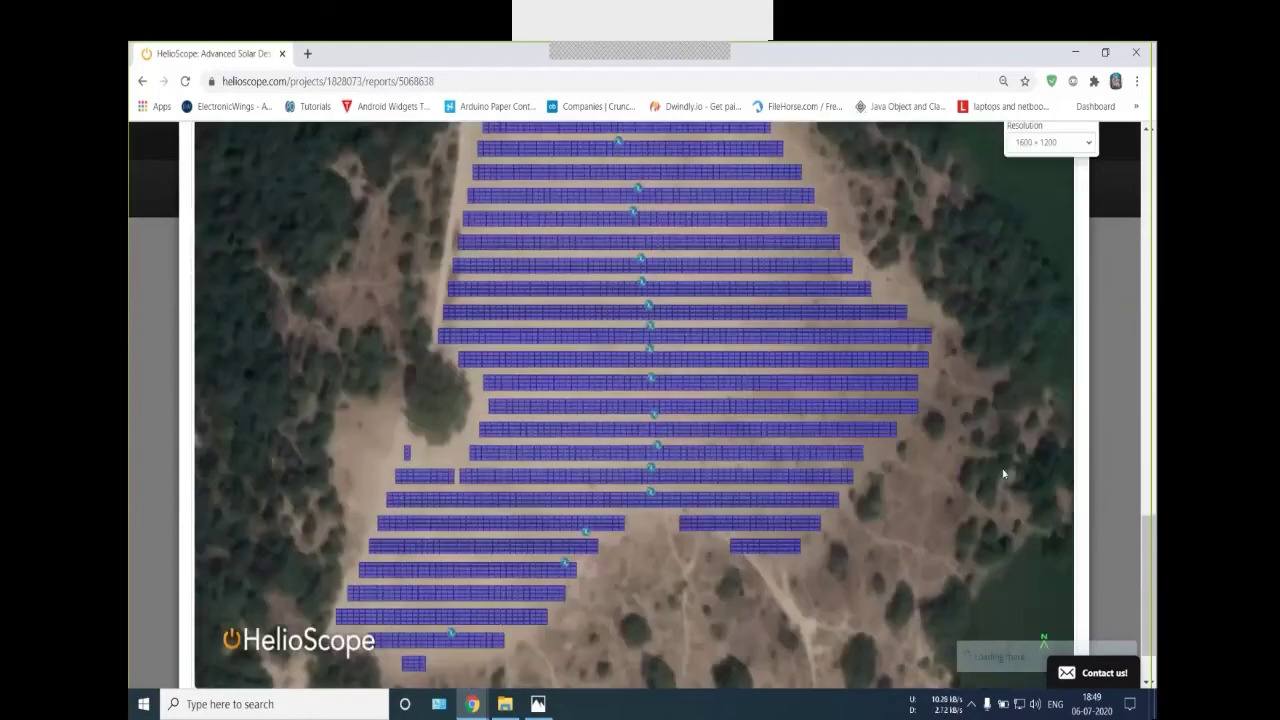
{"action": "scroll", "coordinate": [1035, 234], "scroll_direction": "up", "scroll_amount": 4}
{"action": "left_click", "coordinate": [1026, 207]}
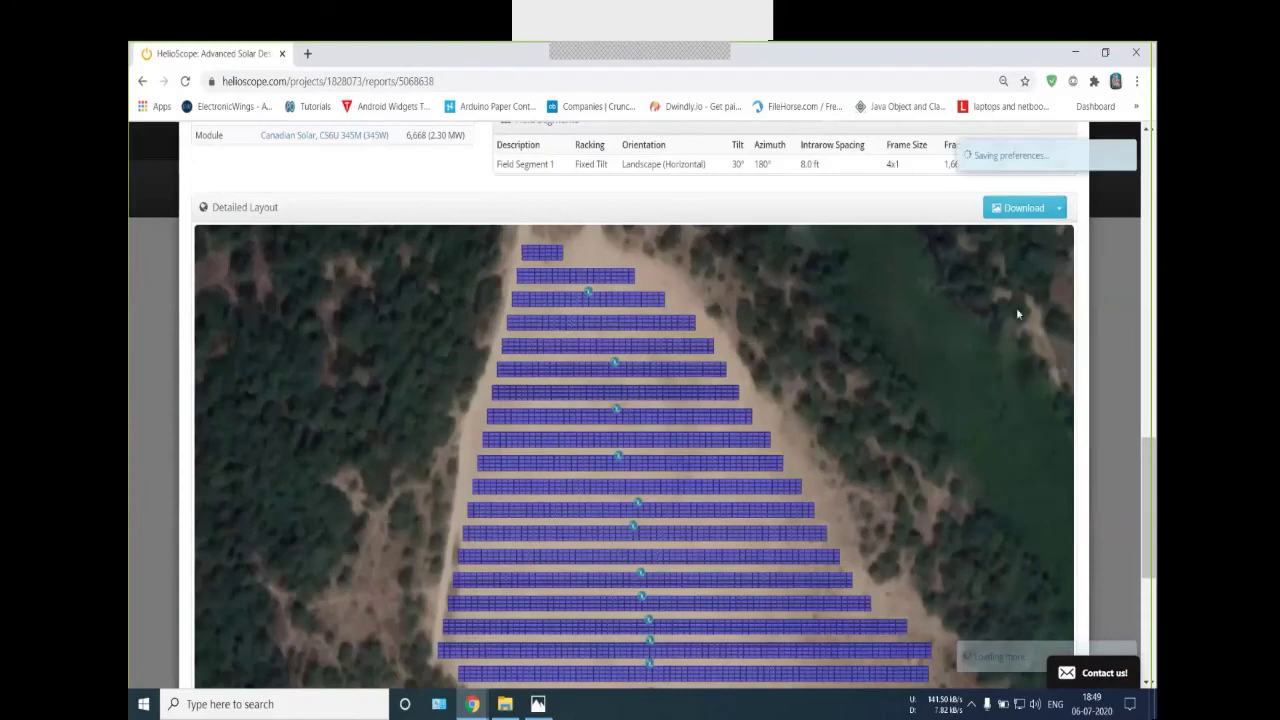